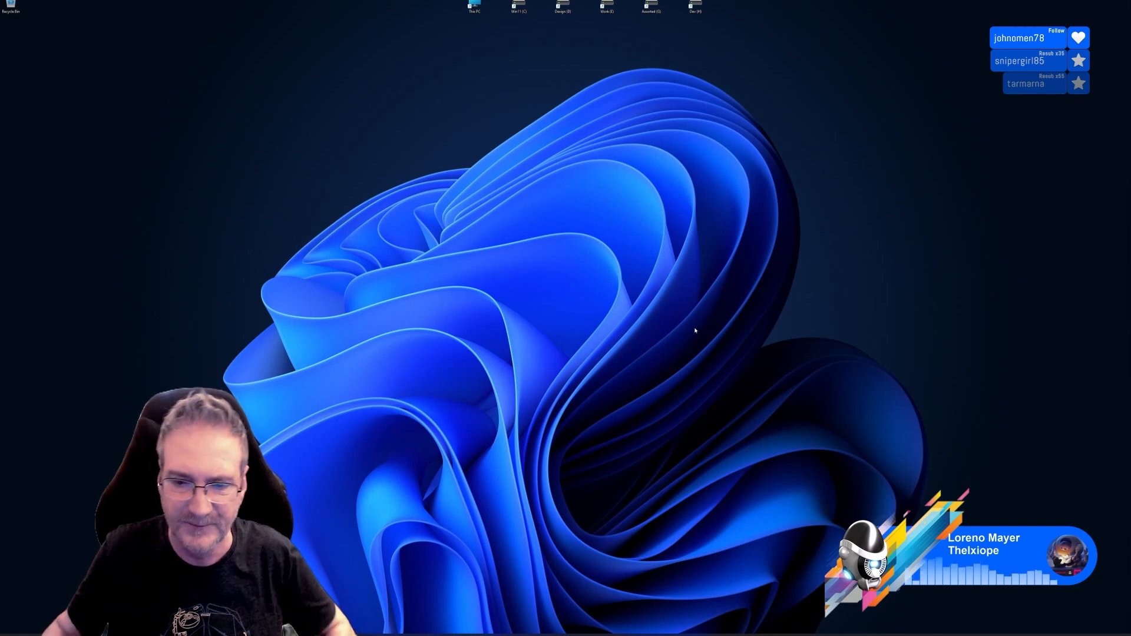
Switch to 3ds Max and examine the fountain, the surrounding wall pieces and the whole building from inside and outside.
key("alt+Tab")
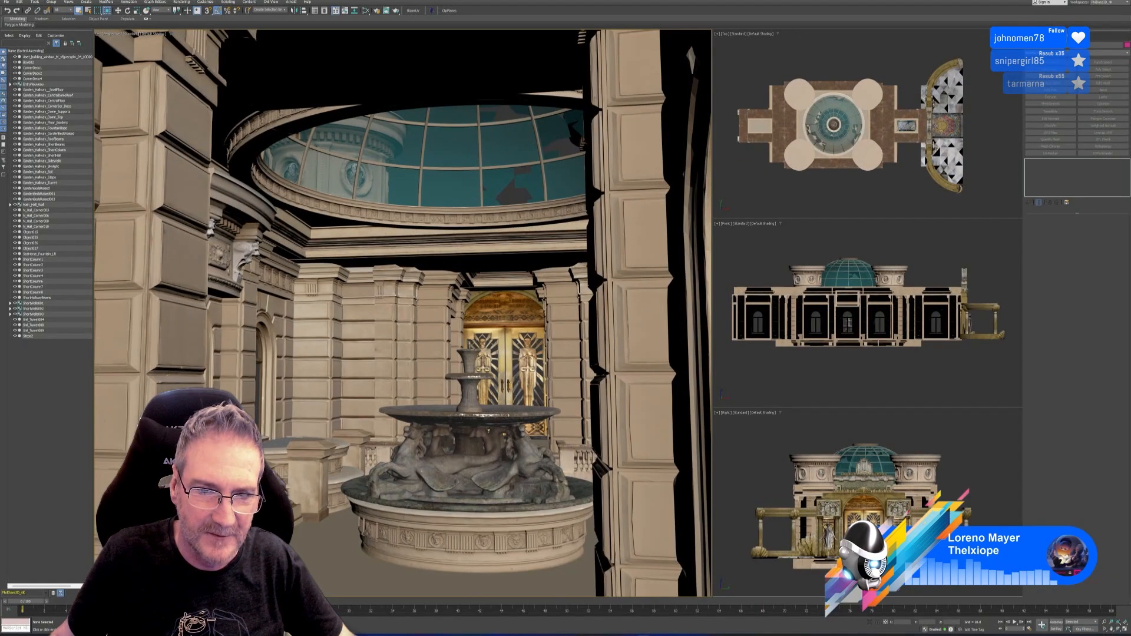
left_click(455, 442)
middle_click_drag(456, 442, 392, 471, "alt")
scroll(458, 483, "up", 3)
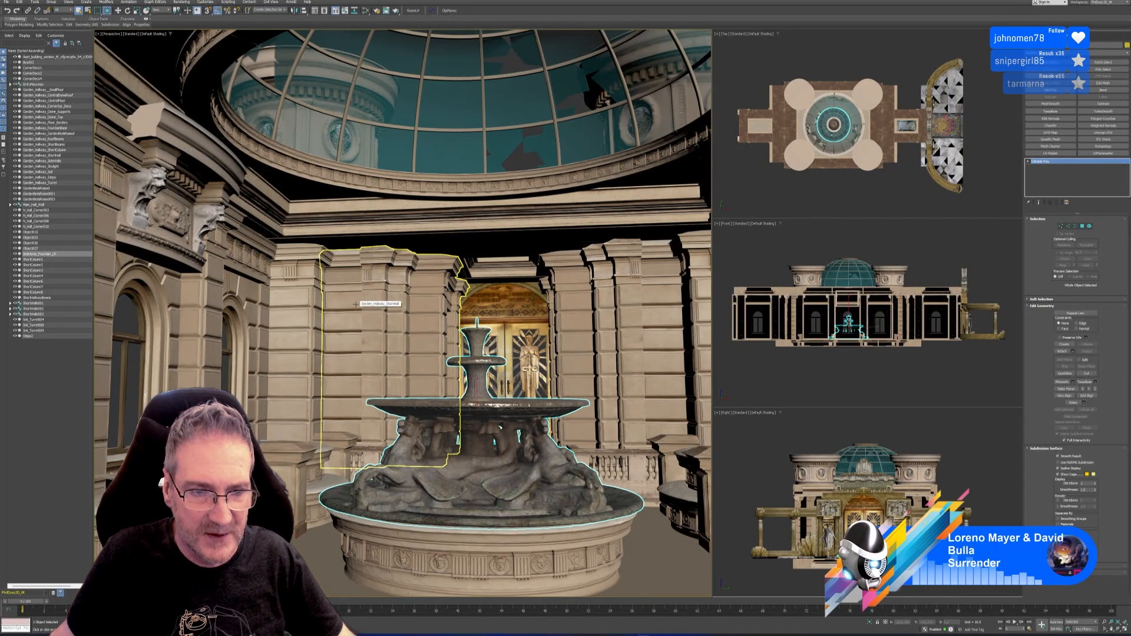
scroll(355, 305, "up", 8)
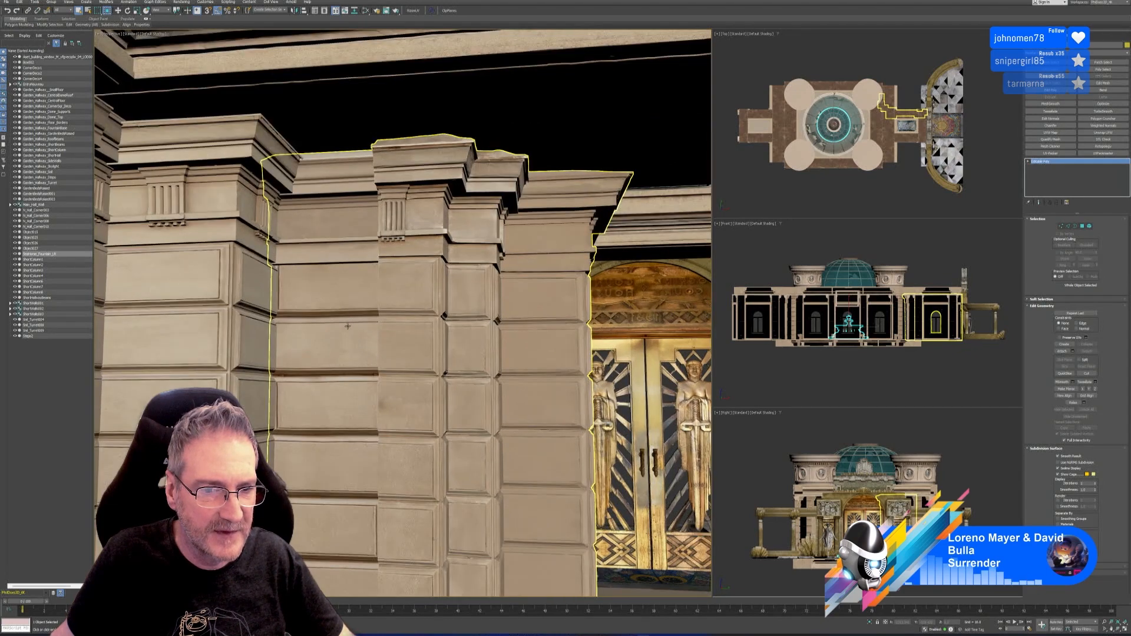
scroll(345, 330, "down", 8)
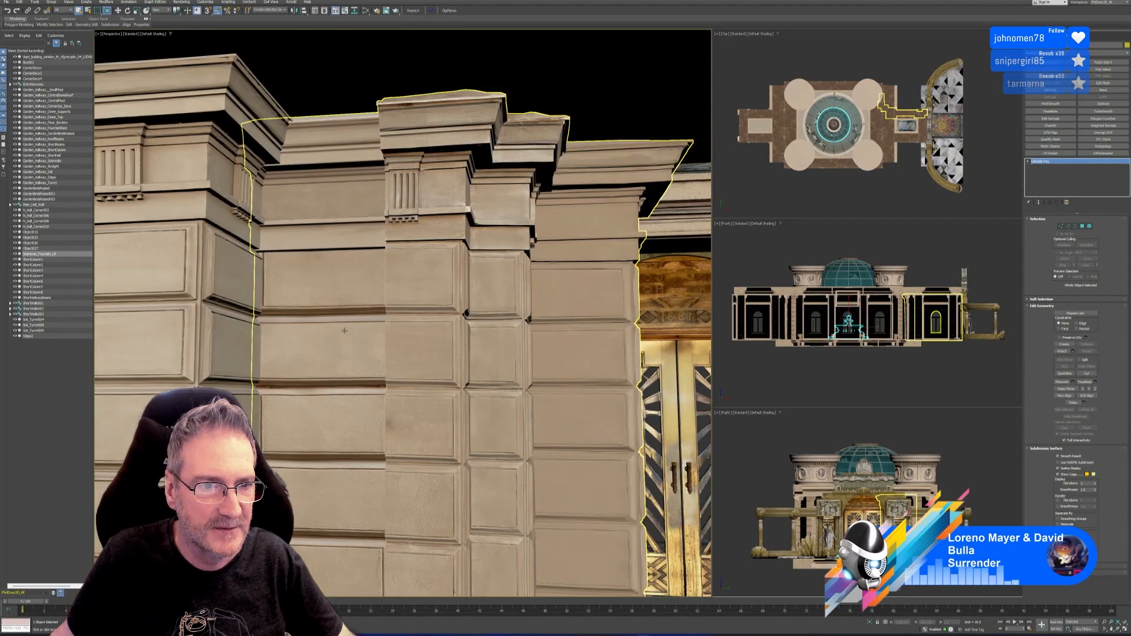
scroll(344, 331, "down", 3)
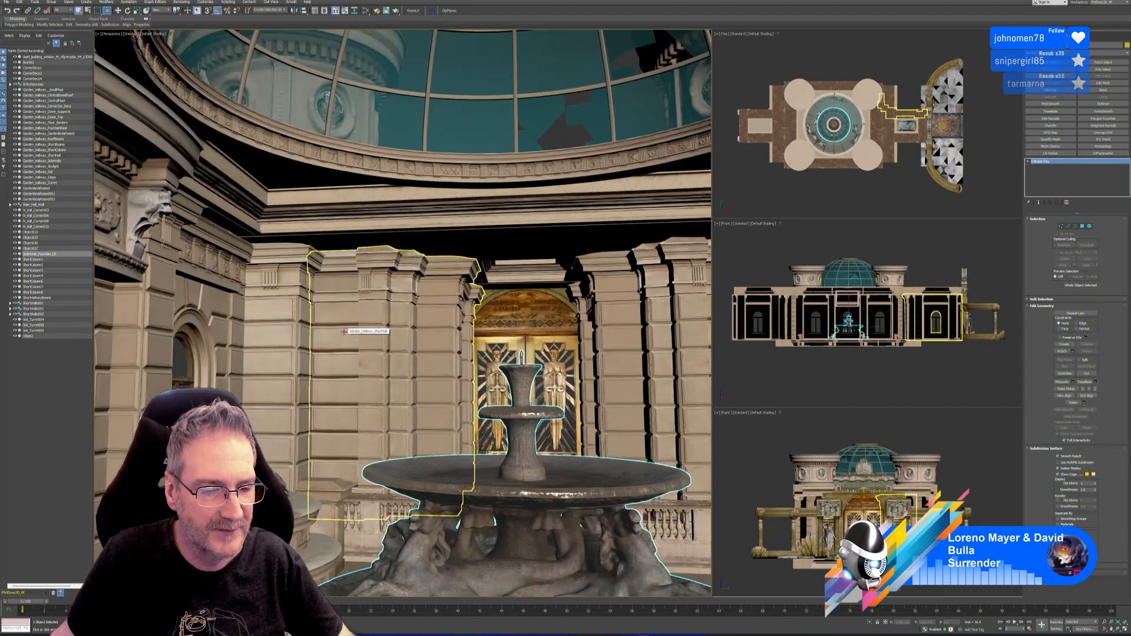
middle_click_drag(344, 332, 347, 291)
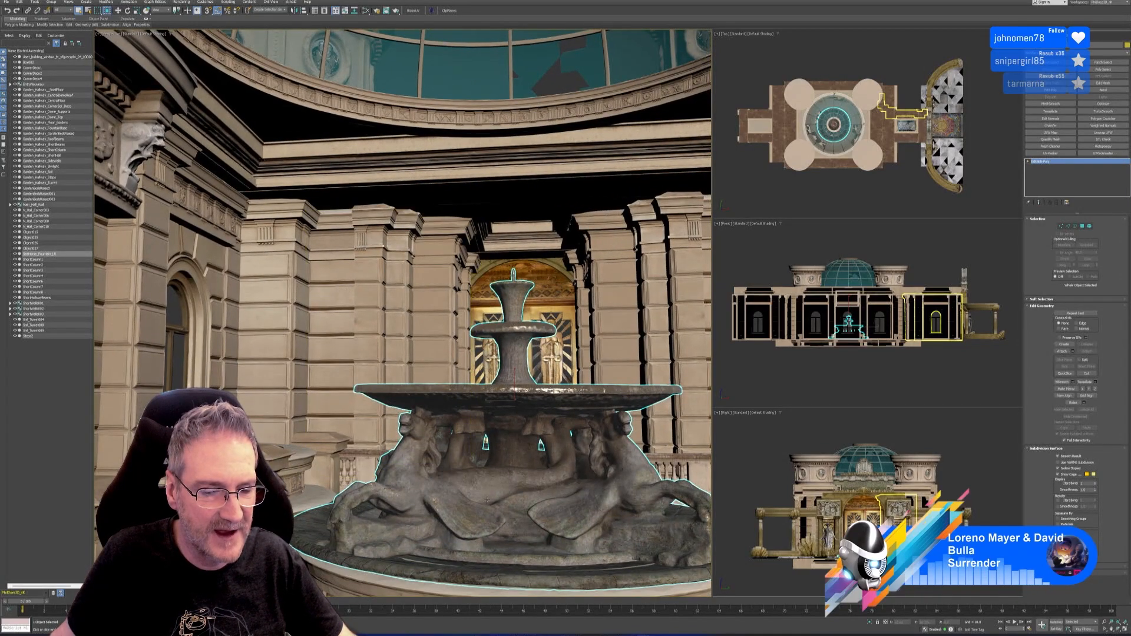
middle_click_drag(449, 463, 476, 455)
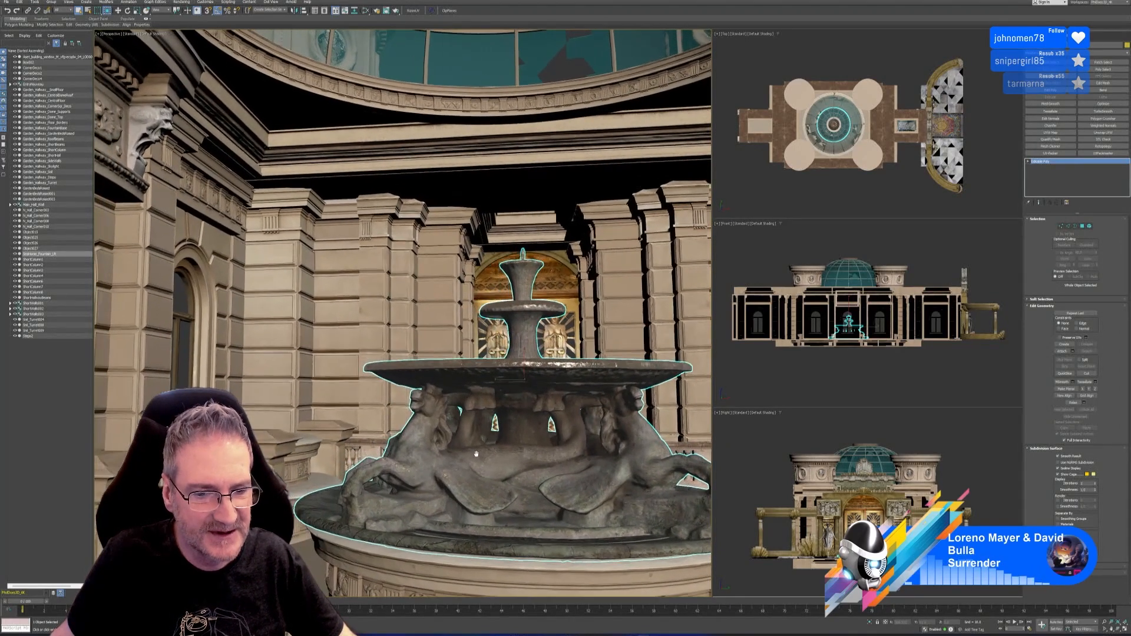
scroll(502, 480, "up", 4)
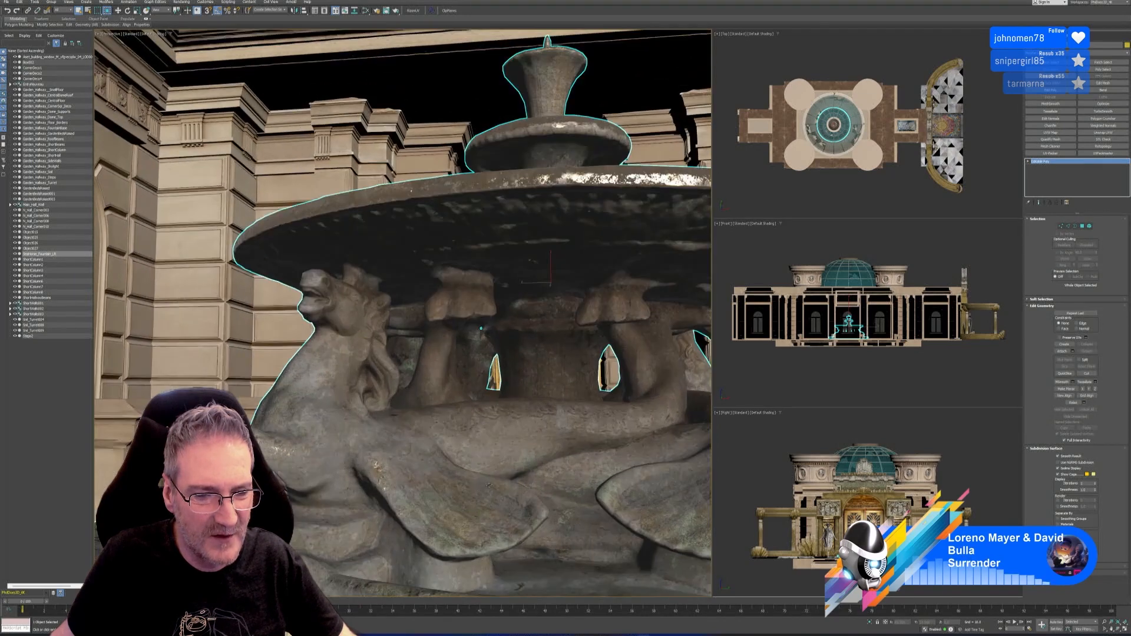
scroll(464, 398, "down", 6)
left_click(315, 274)
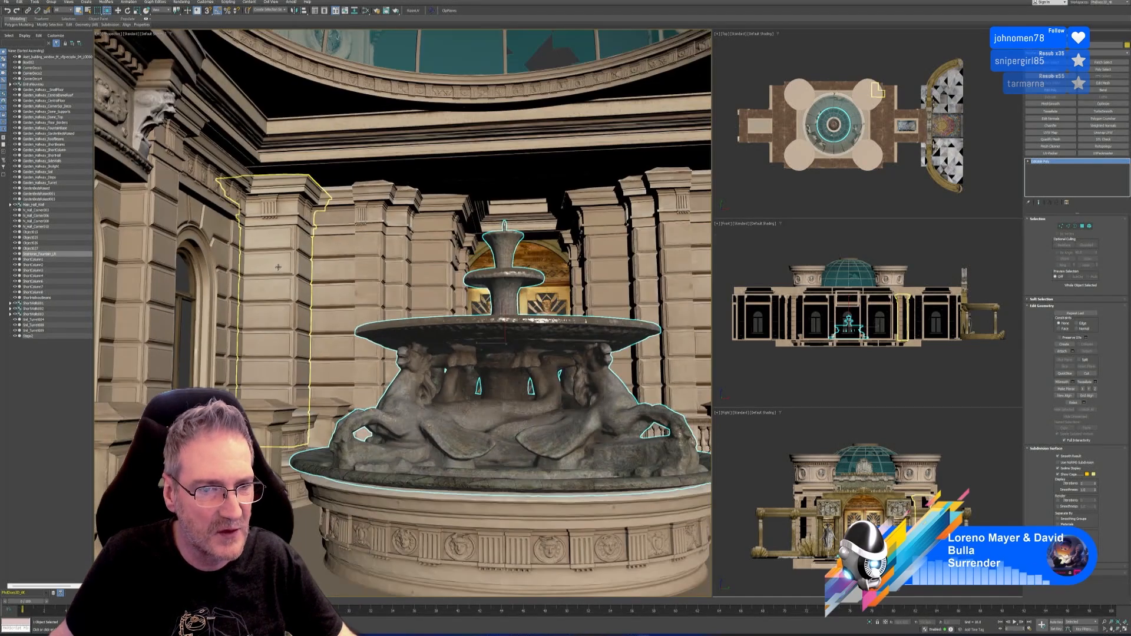
scroll(330, 280, "up", 4)
middle_click_drag(348, 286, 357, 249)
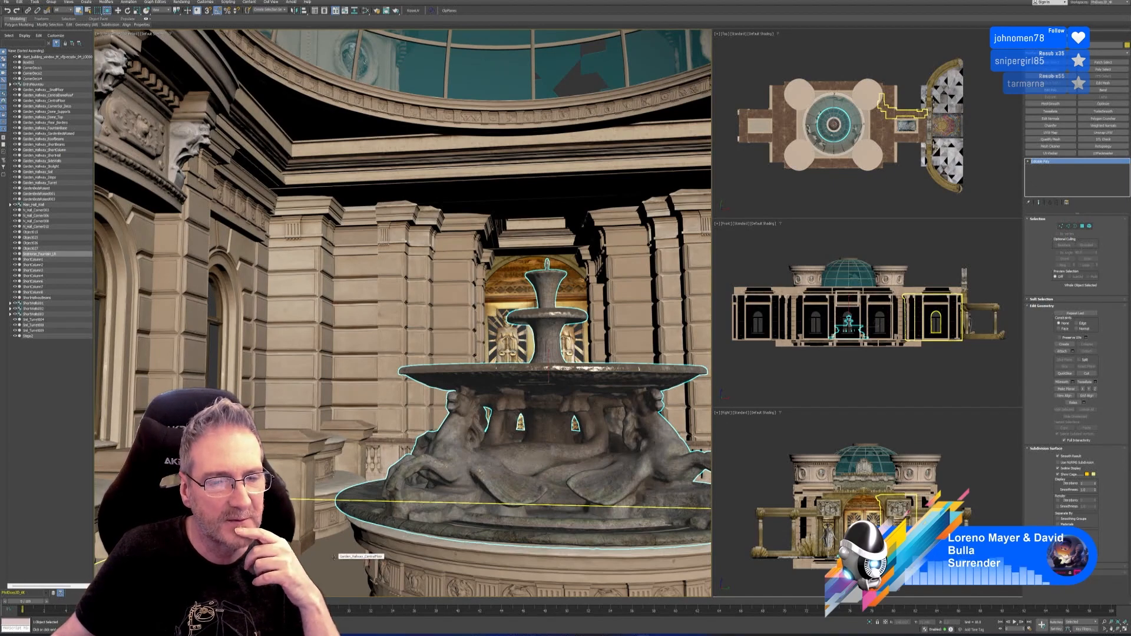
scroll(372, 393, "down", 5)
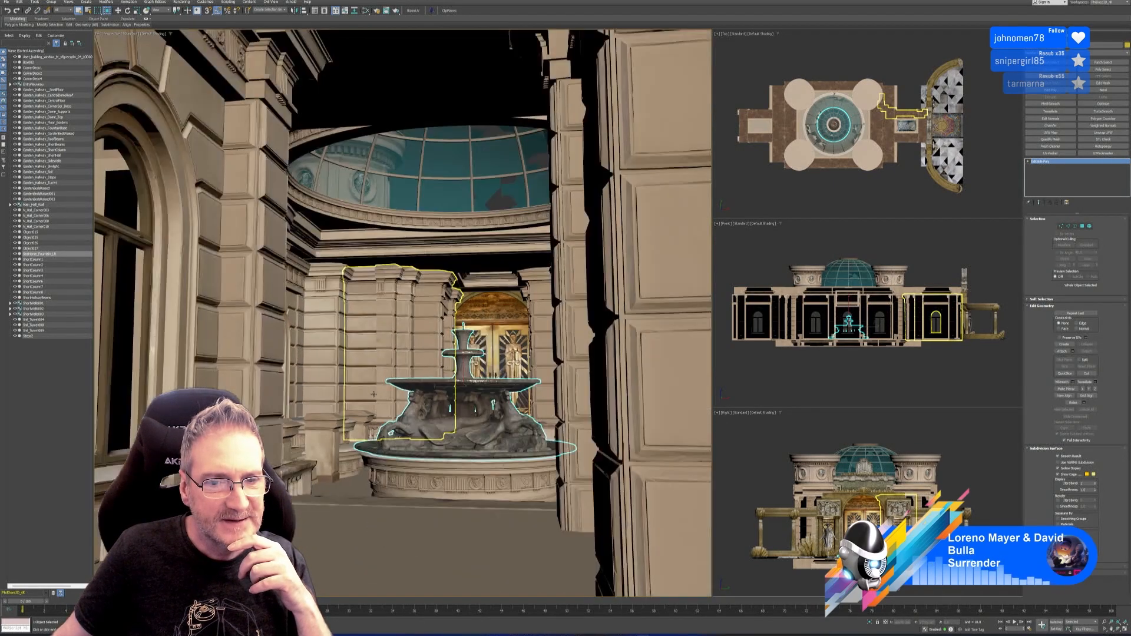
middle_click_drag(373, 395, 437, 416, "alt")
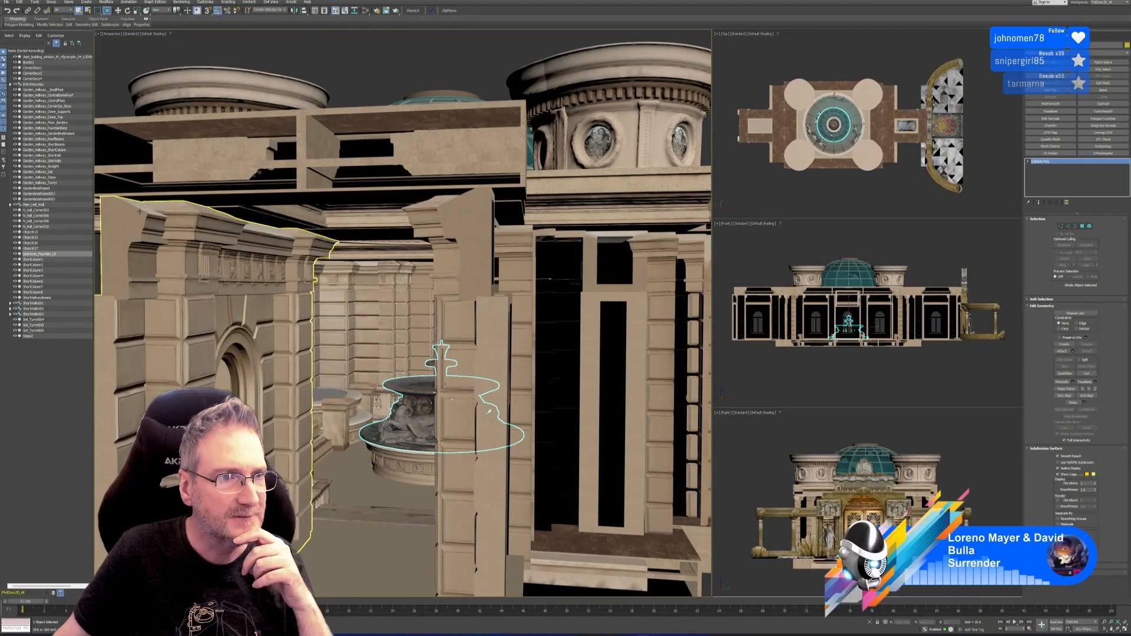
scroll(402, 362, "down", 5)
scroll(401, 361, "down", 3)
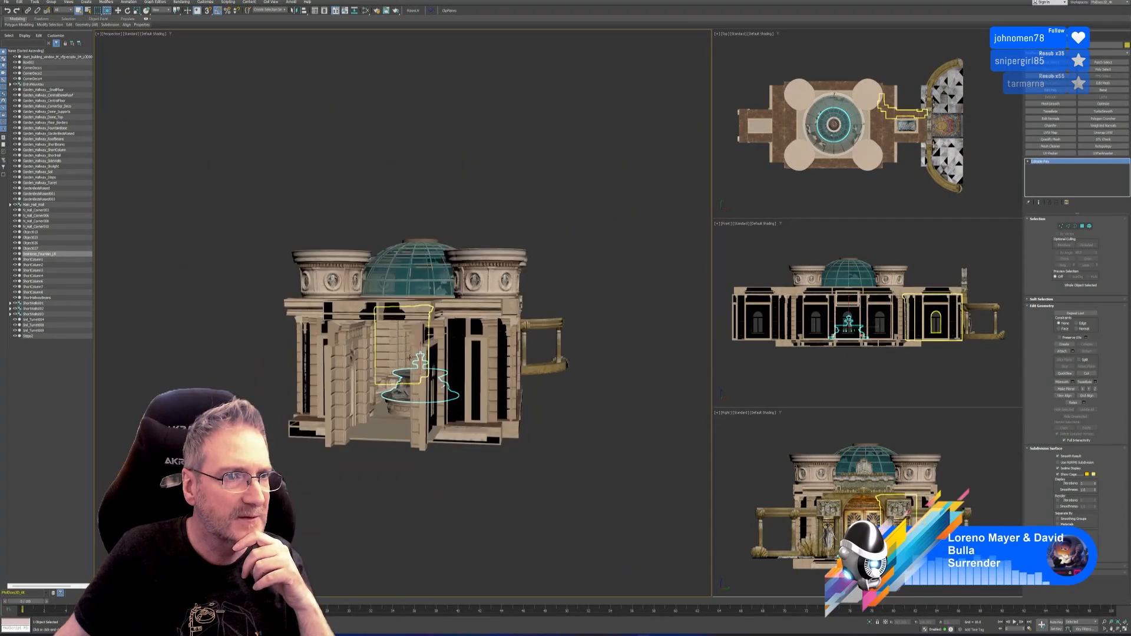
middle_click_drag(470, 414, 329, 230, "alt")
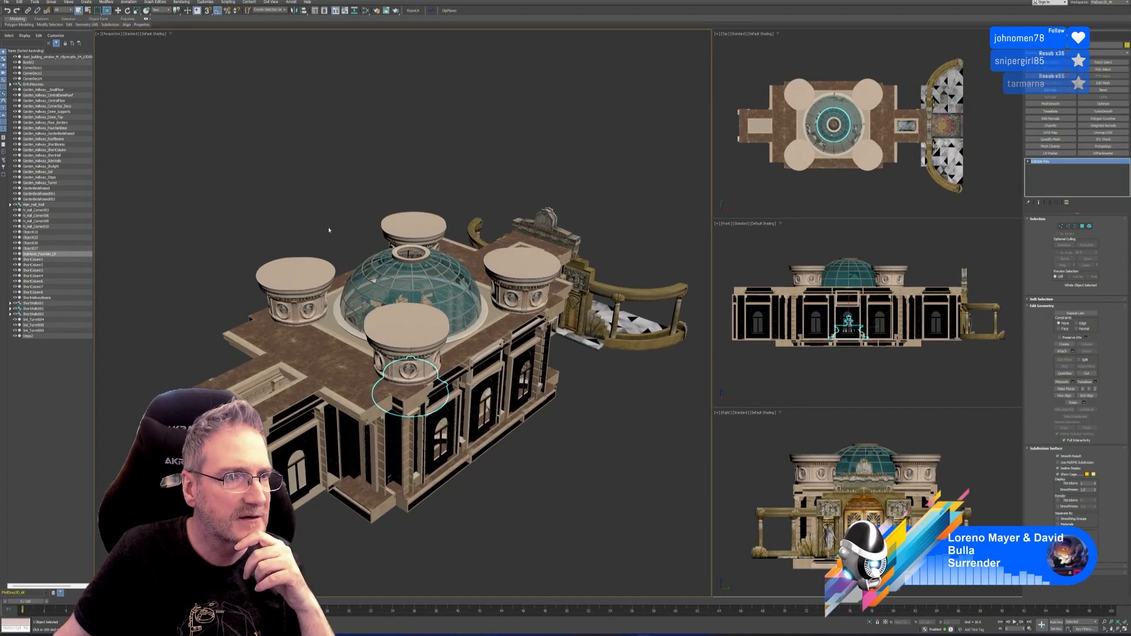
Select the corner balustrade piece beside the fountain, near the golden doors, and start exporting only that selection.
left_click(47, 69)
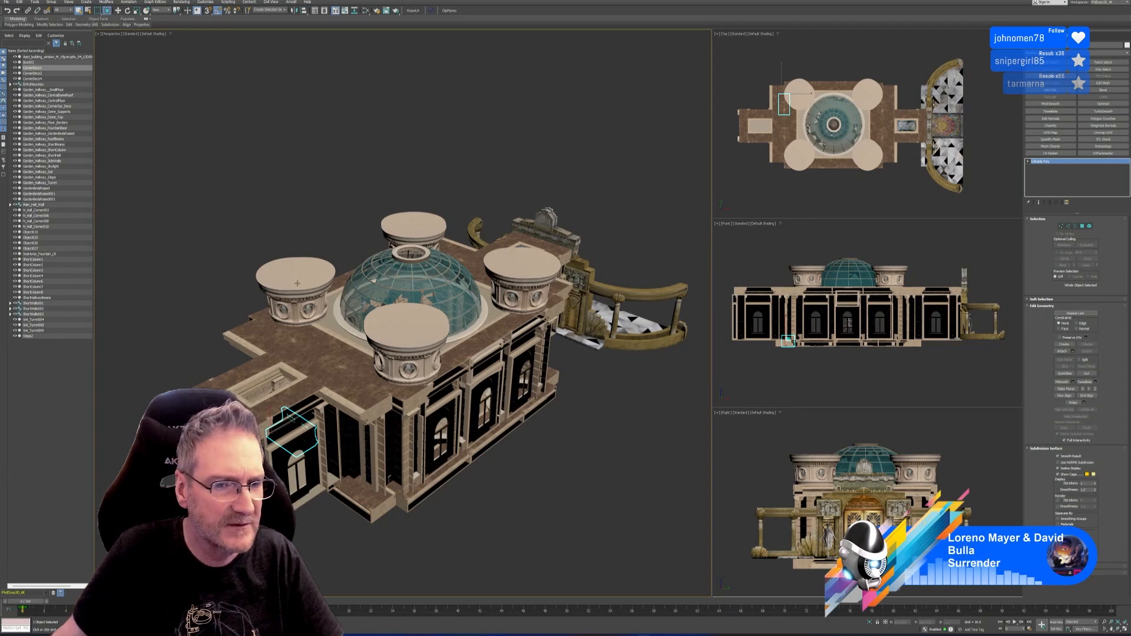
middle_click_drag(432, 514, 457, 536, "alt")
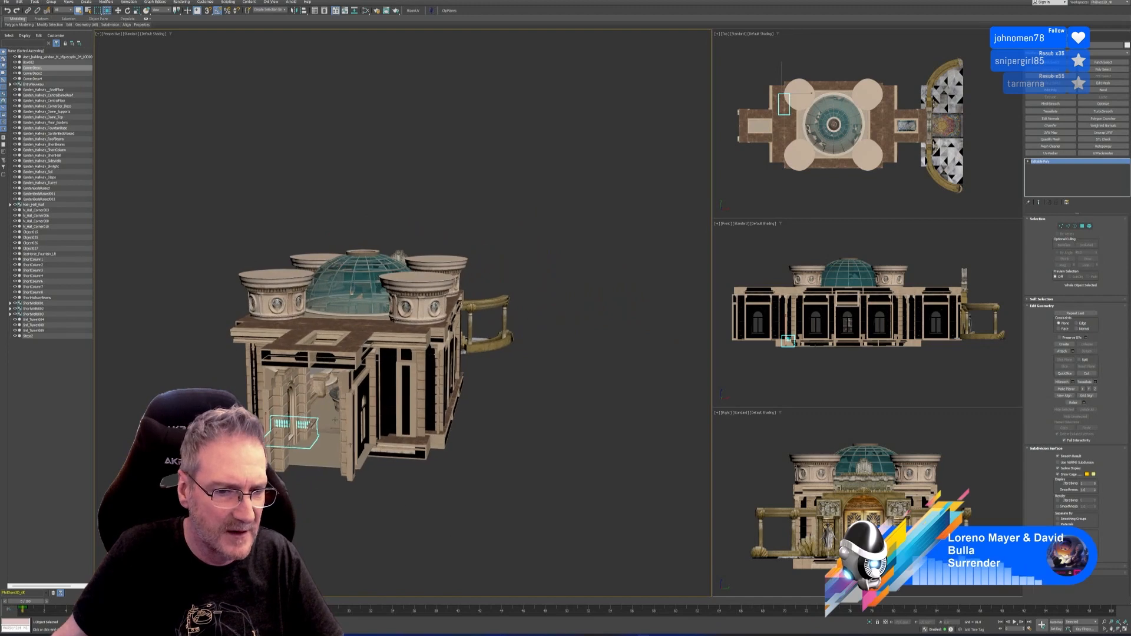
scroll(332, 382, "up", 5)
scroll(331, 382, "up", 5)
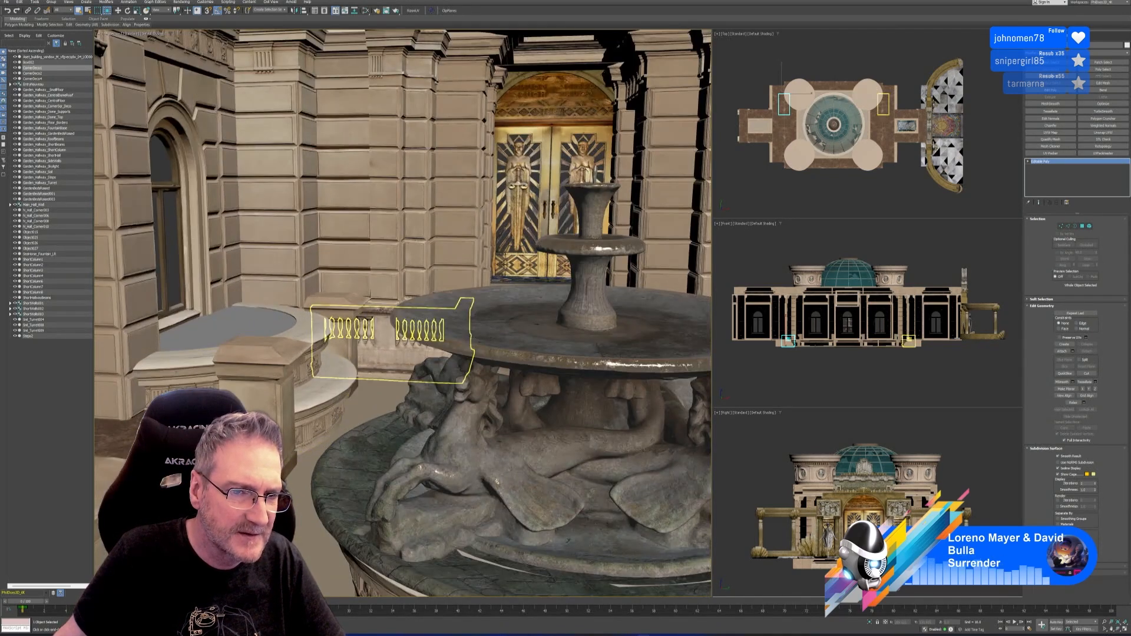
left_click(389, 339)
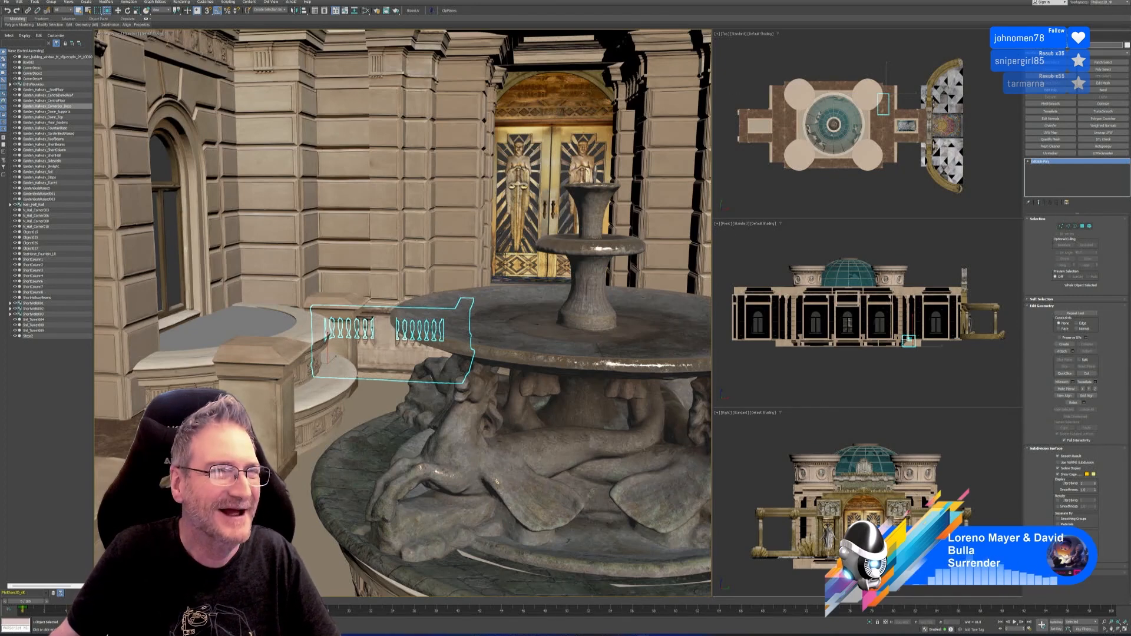
left_click(8, 1)
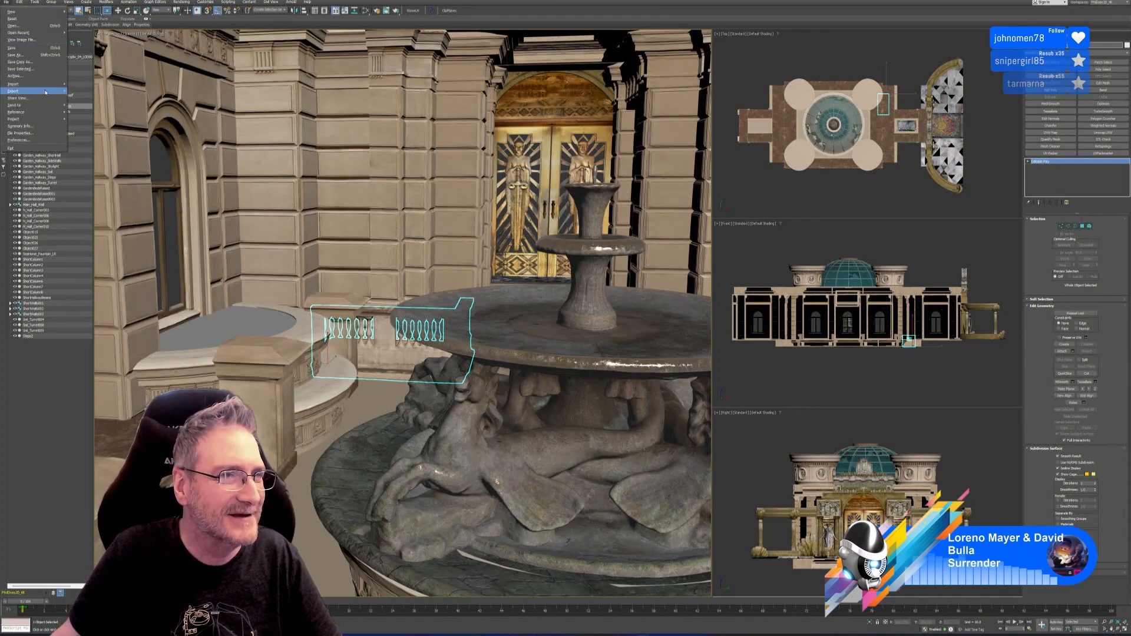
mouse_move(35, 91)
left_click(88, 90)
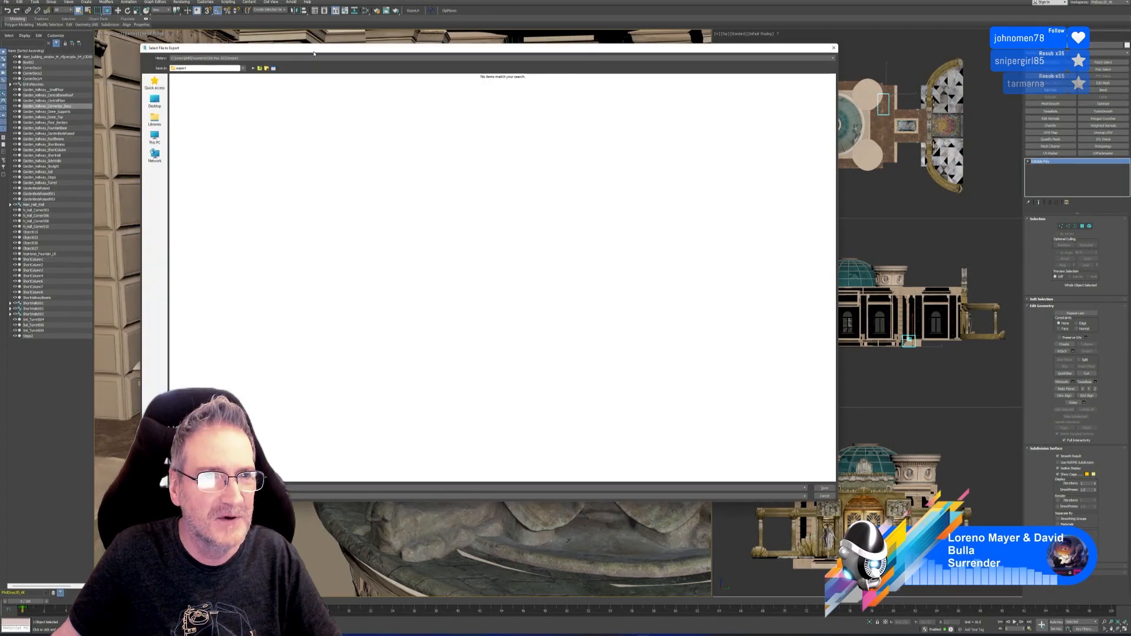
Set the export location to the Exports folder inside Models > Nouveau Entry Hallway.
left_click(225, 154)
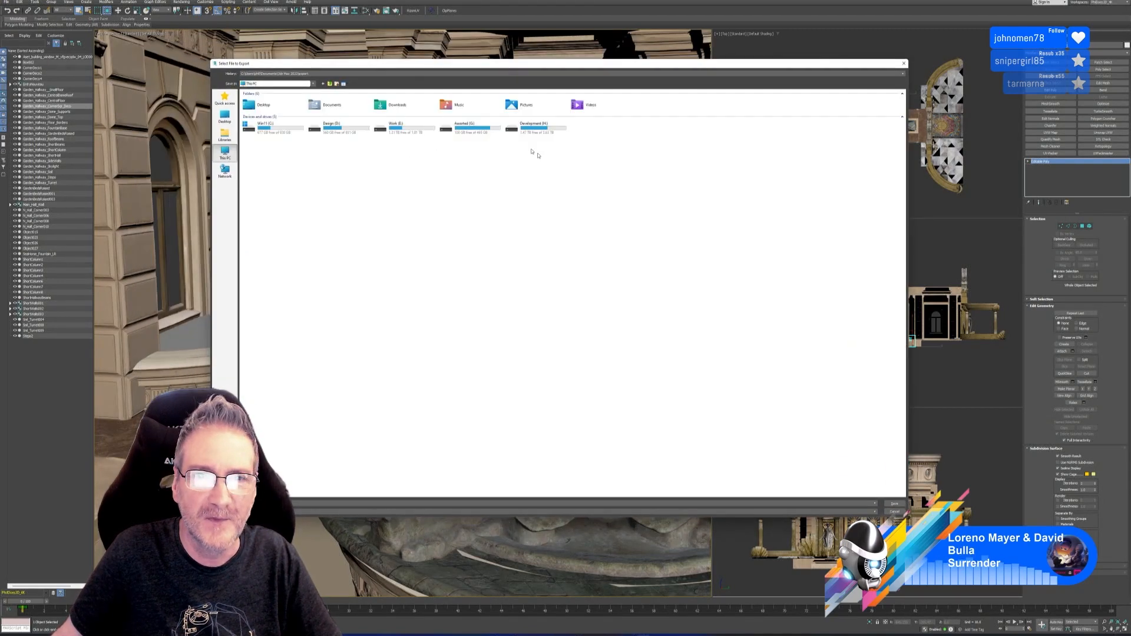
double_click(532, 150)
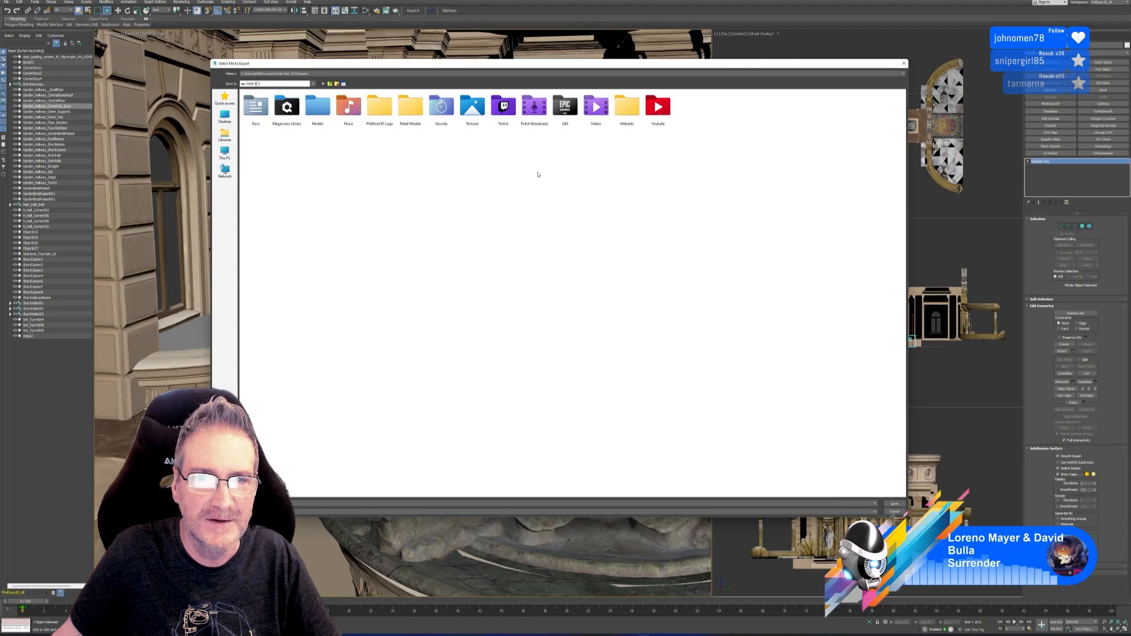
double_click(567, 111)
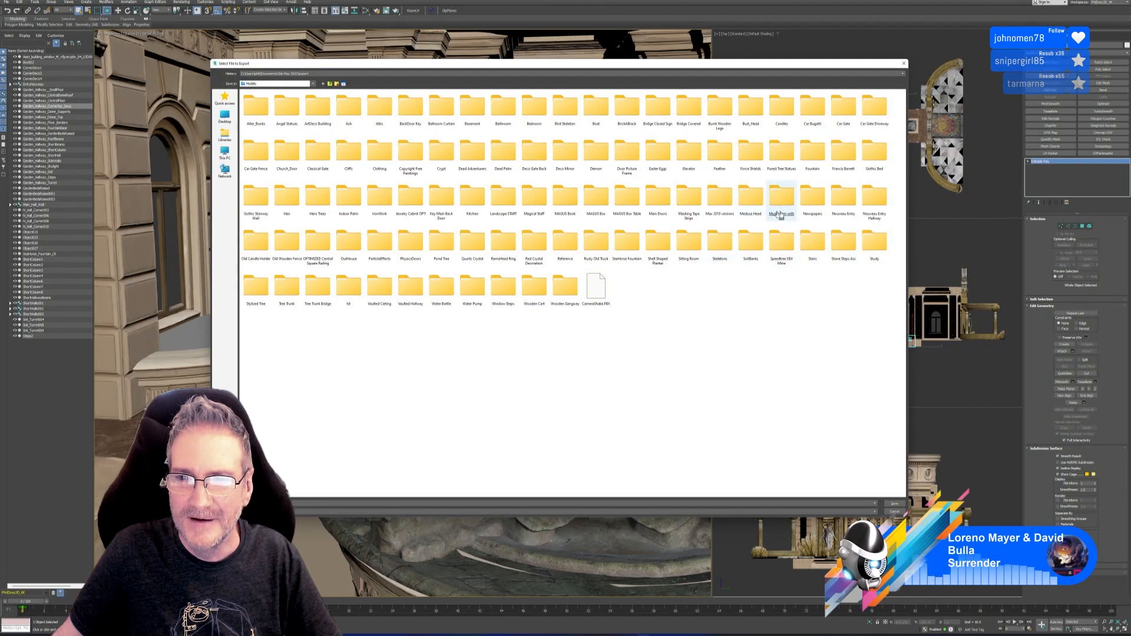
left_click(875, 204)
double_click(874, 203)
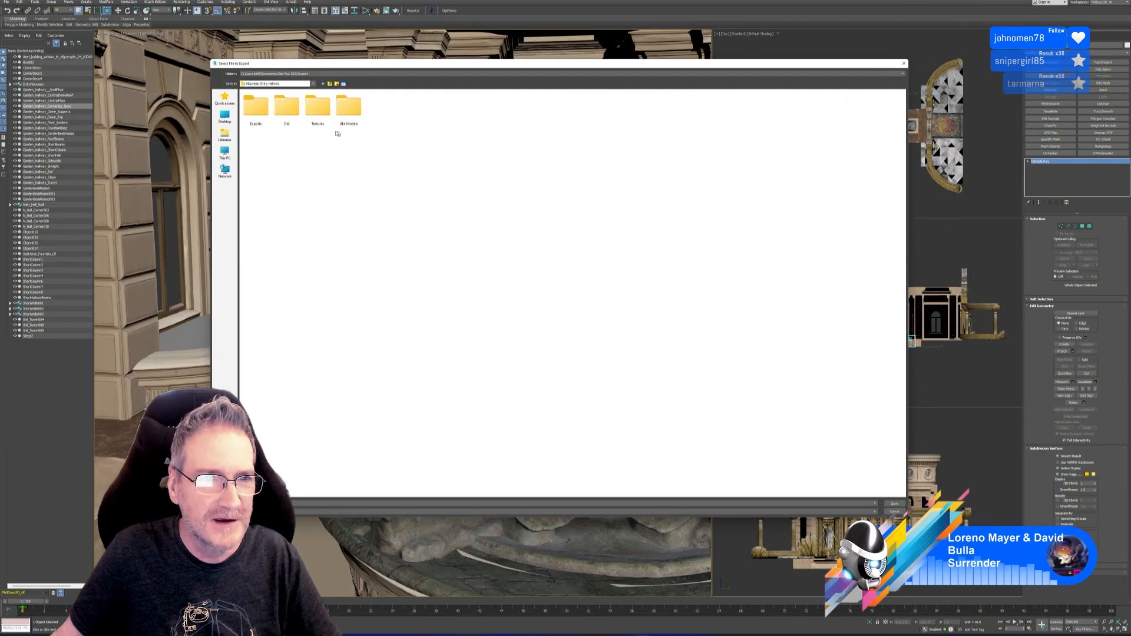
double_click(256, 106)
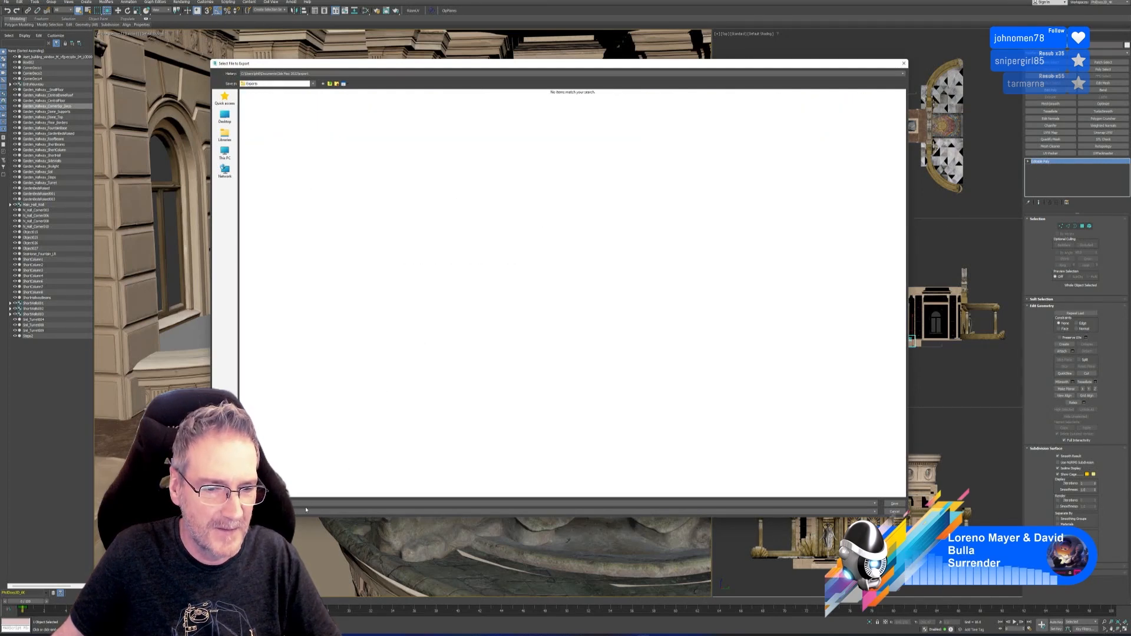
Name the export Garden_Hallway_CornerSqr_Deco and export the balustrade piece as FBX with the current preset.
type("Garden_Hallway_CornerSqr_Deco")
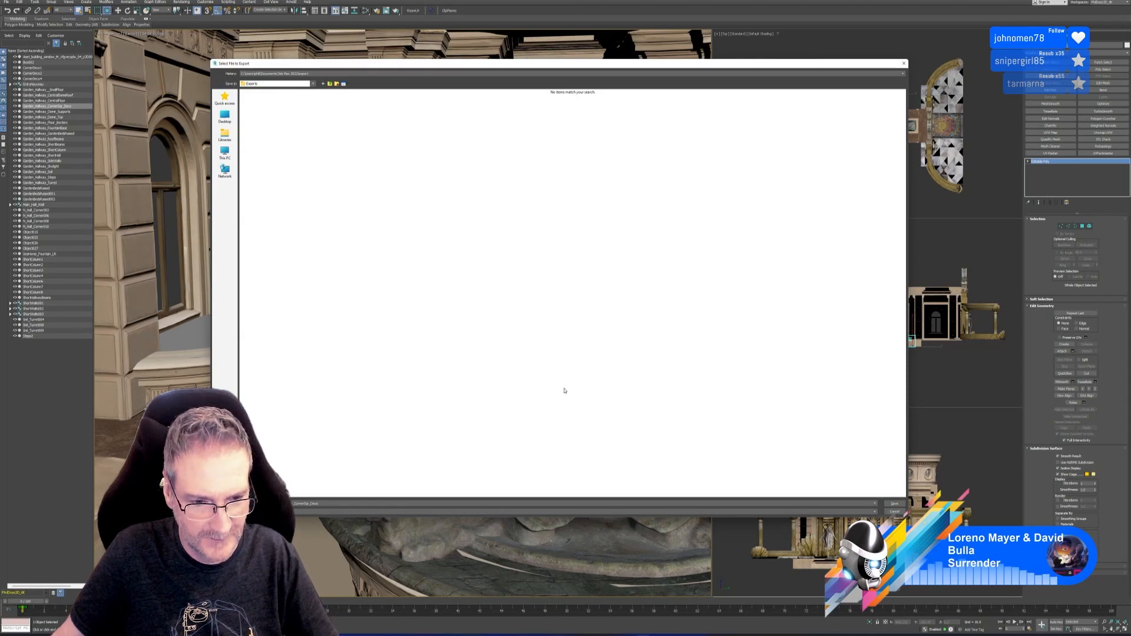
left_click(894, 503)
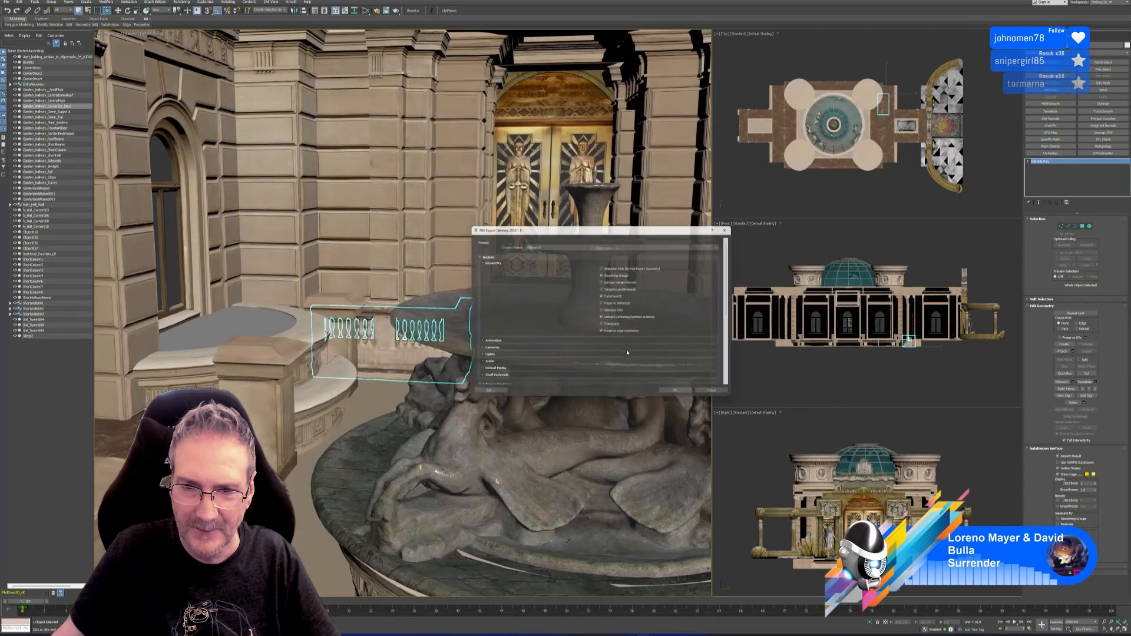
left_click(681, 397)
left_click(685, 397)
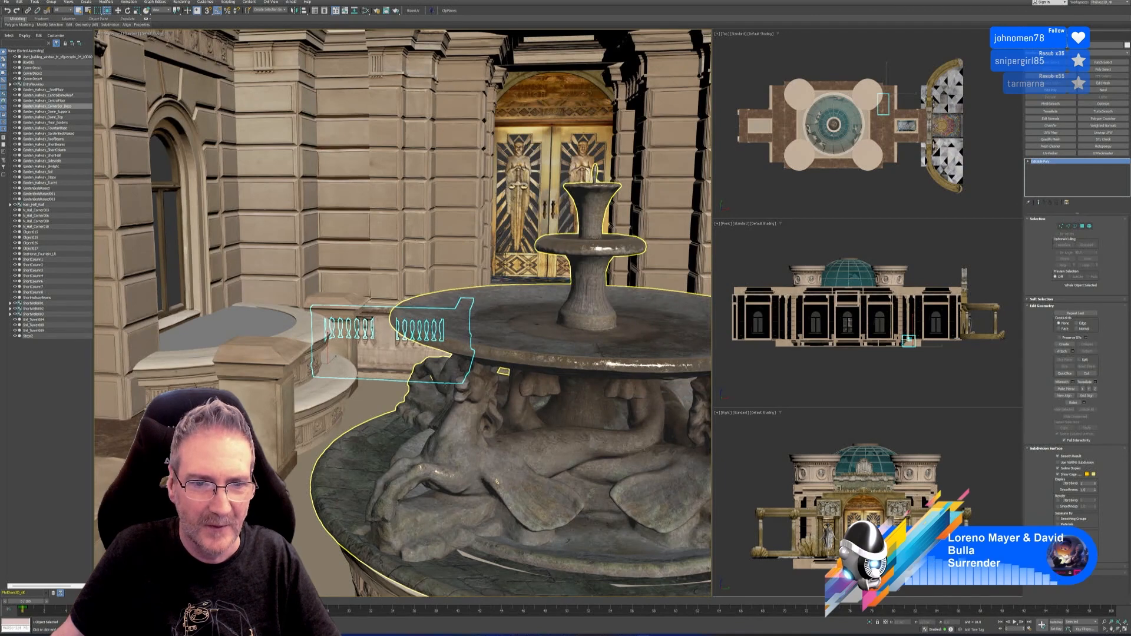
Export only the wall section beside the golden doors as FBX to the Exports folder under the name Garden_Hallway_ShortWall.
middle_click_drag(446, 386, 439, 416)
left_click(406, 259)
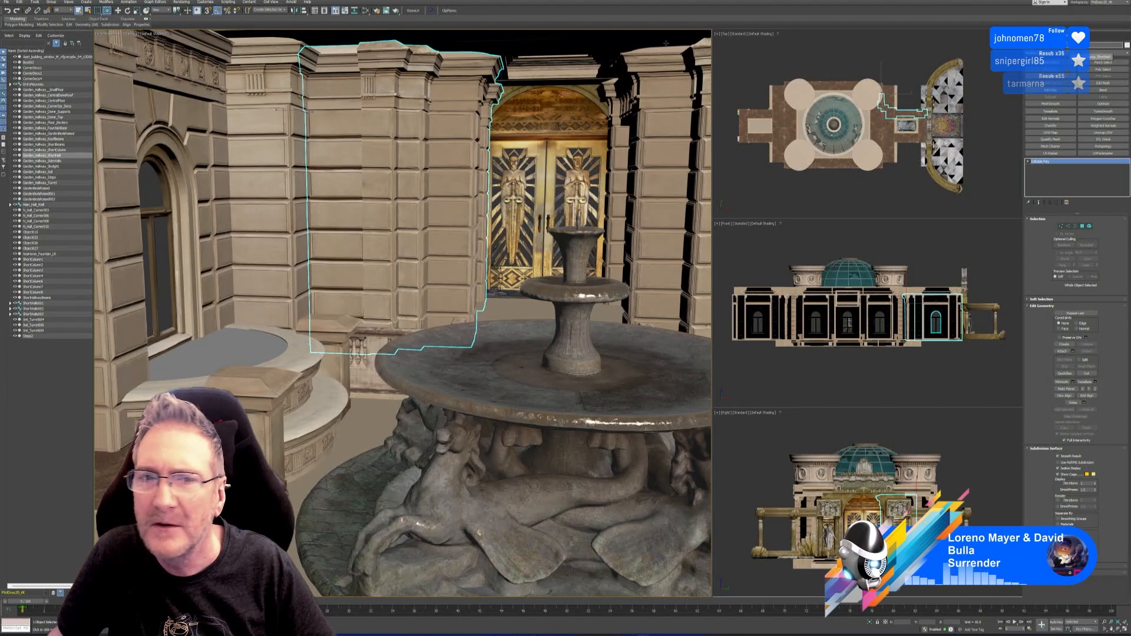
left_click(7, 2)
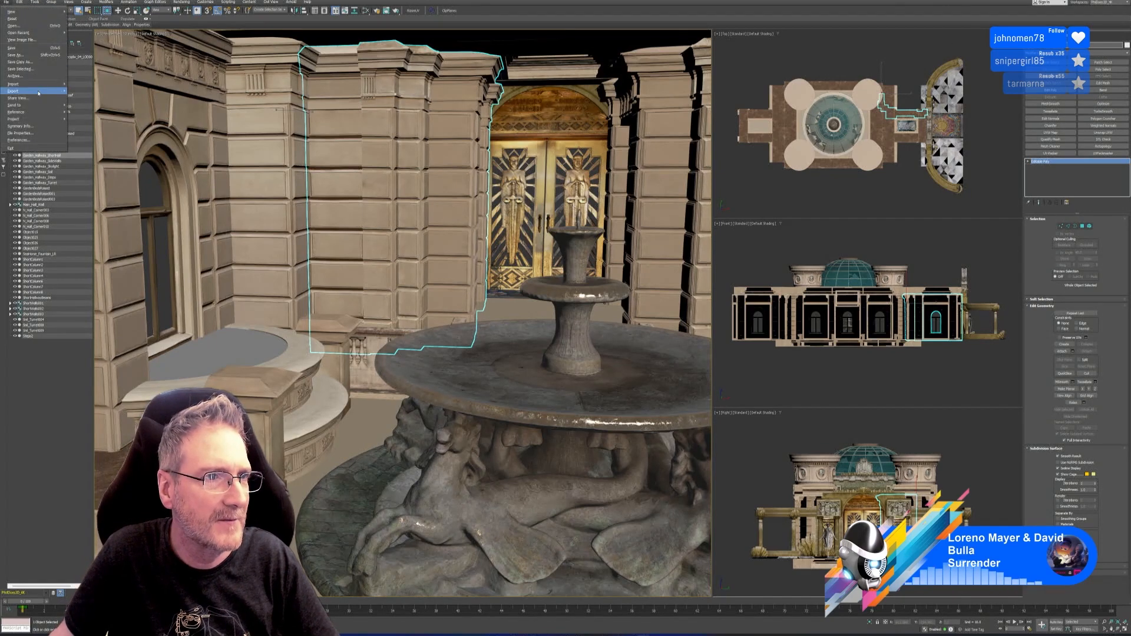
left_click(89, 98)
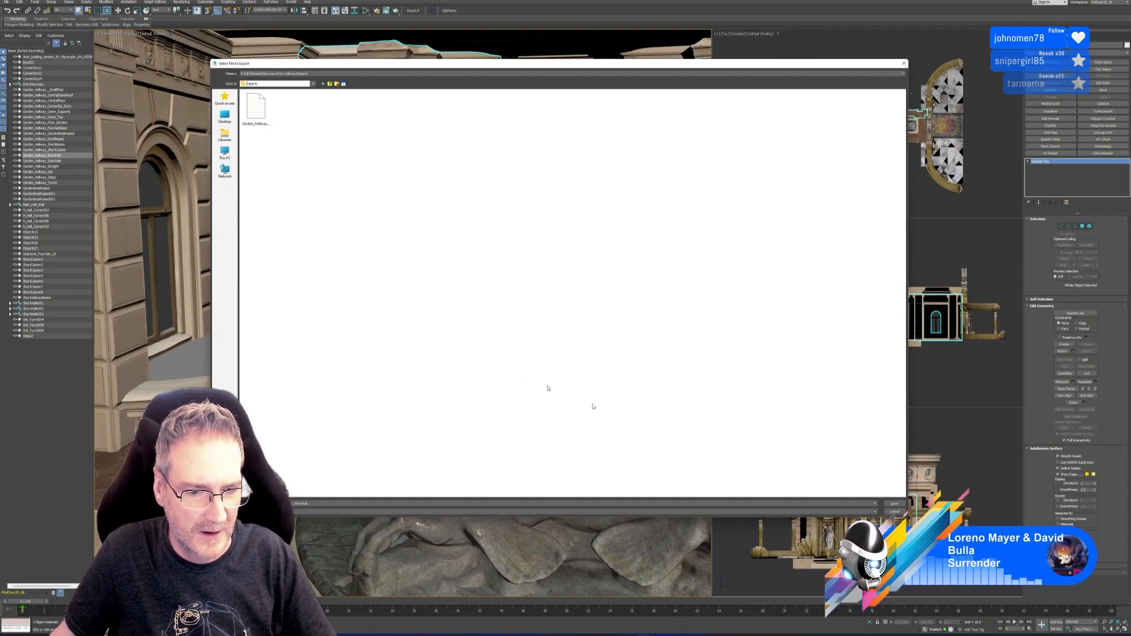
left_click(893, 504)
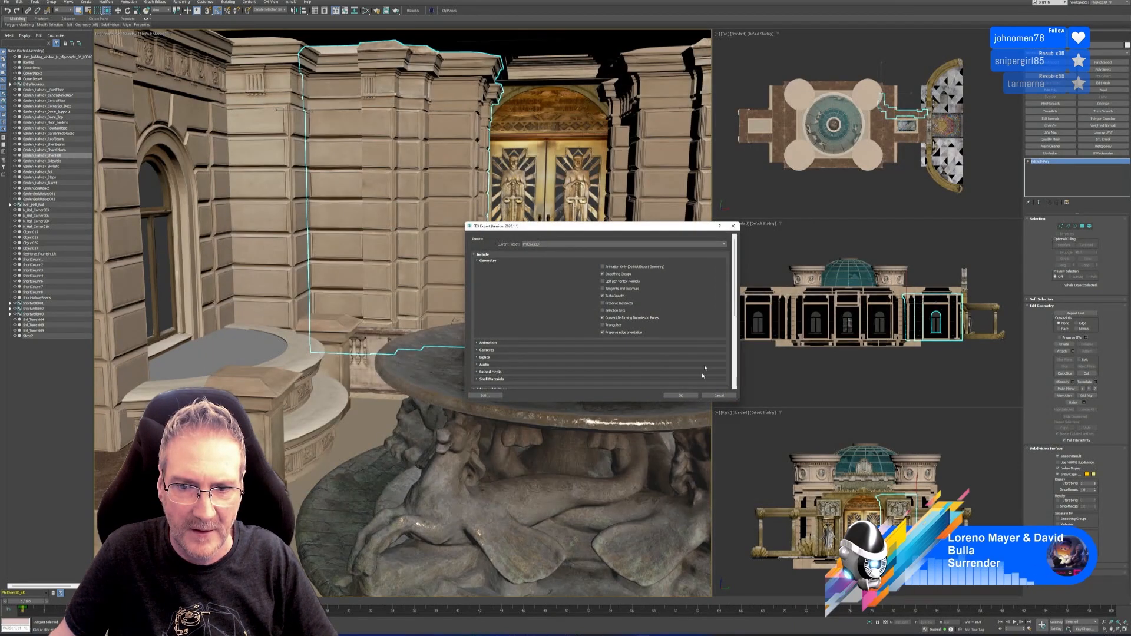
left_click(681, 395)
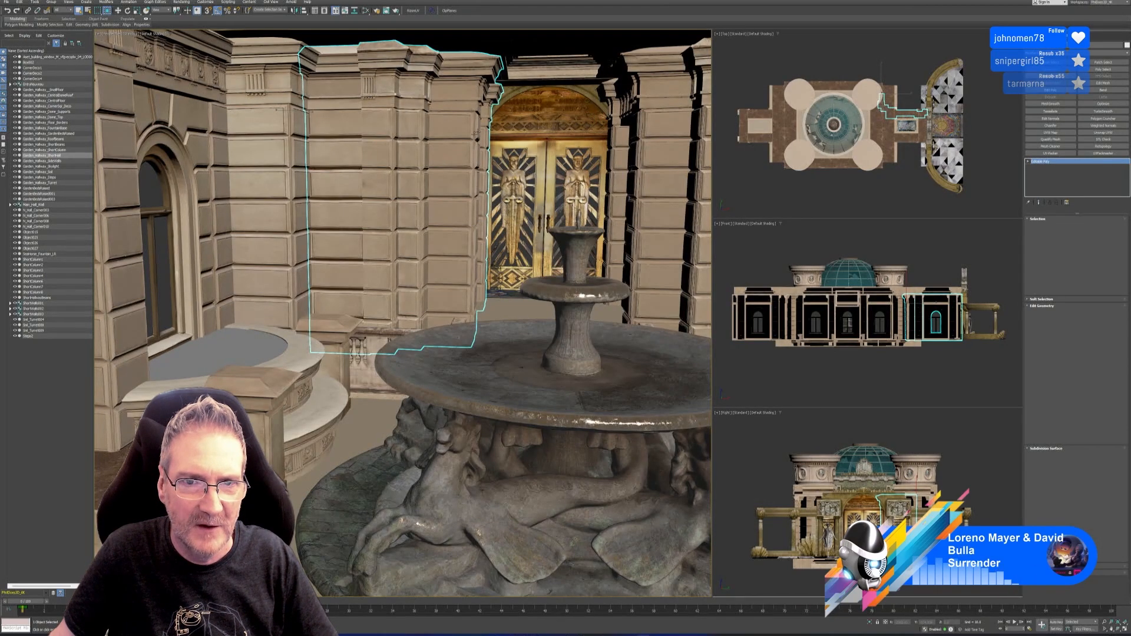
Select the beam piece above the golden doors and export only that selection as FBX to the Exports folder with the current preset.
left_click(549, 77)
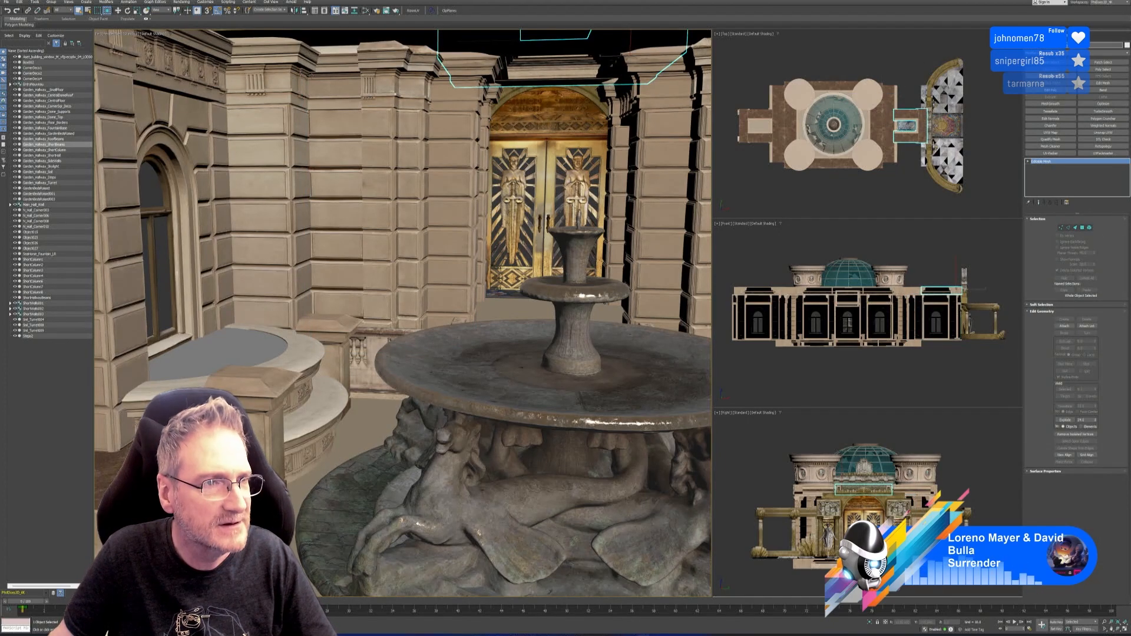
left_click(7, 2)
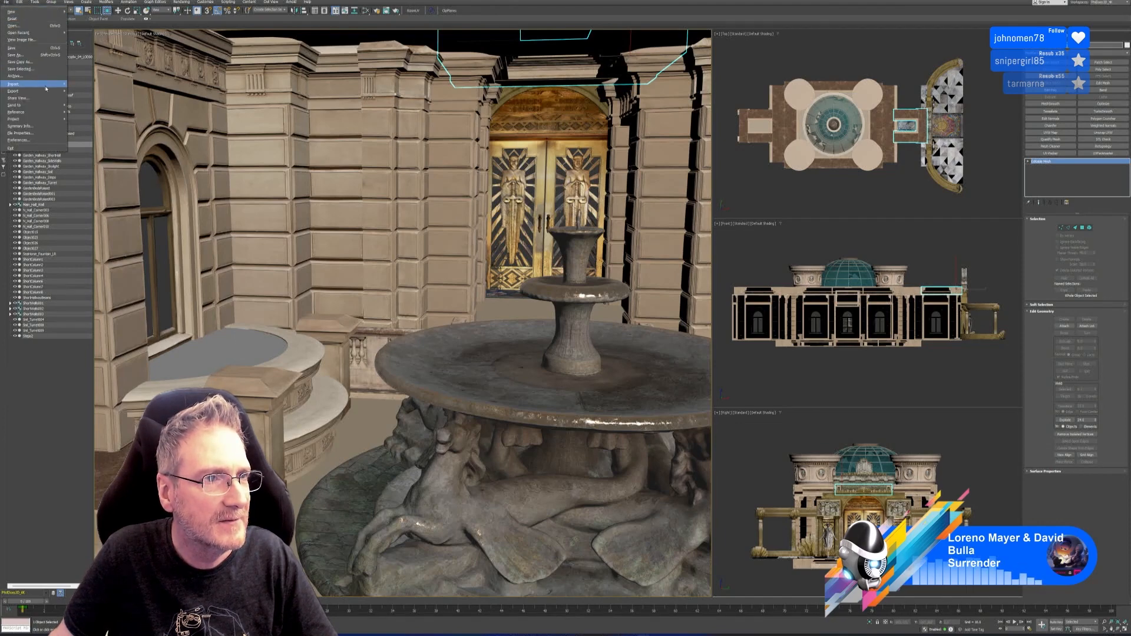
mouse_move(47, 91)
left_click(110, 98)
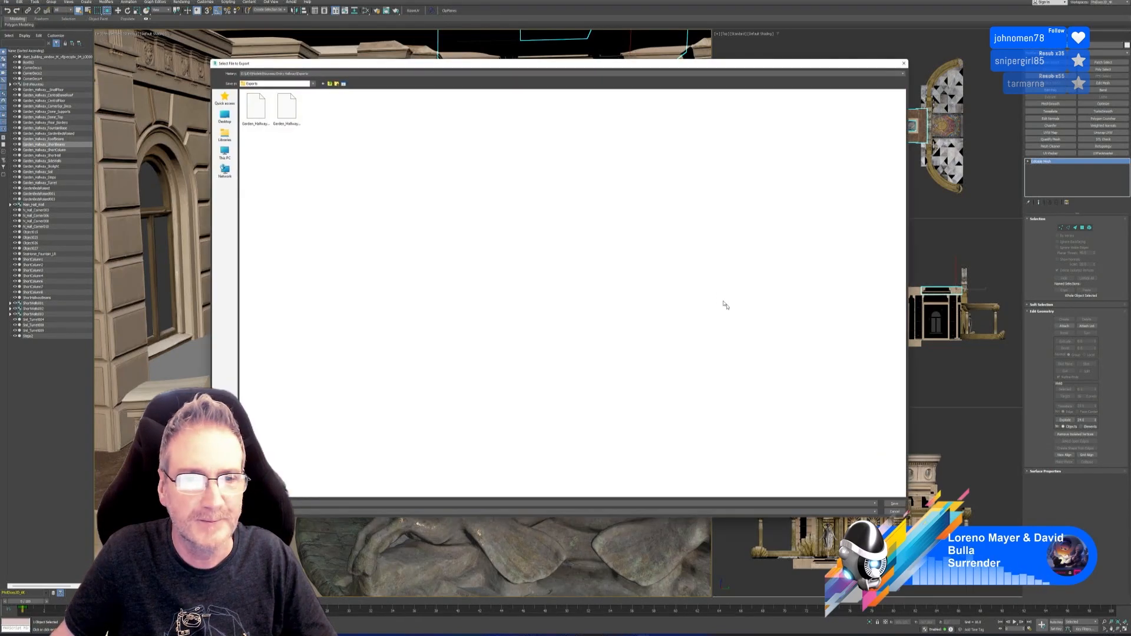
left_click(894, 504)
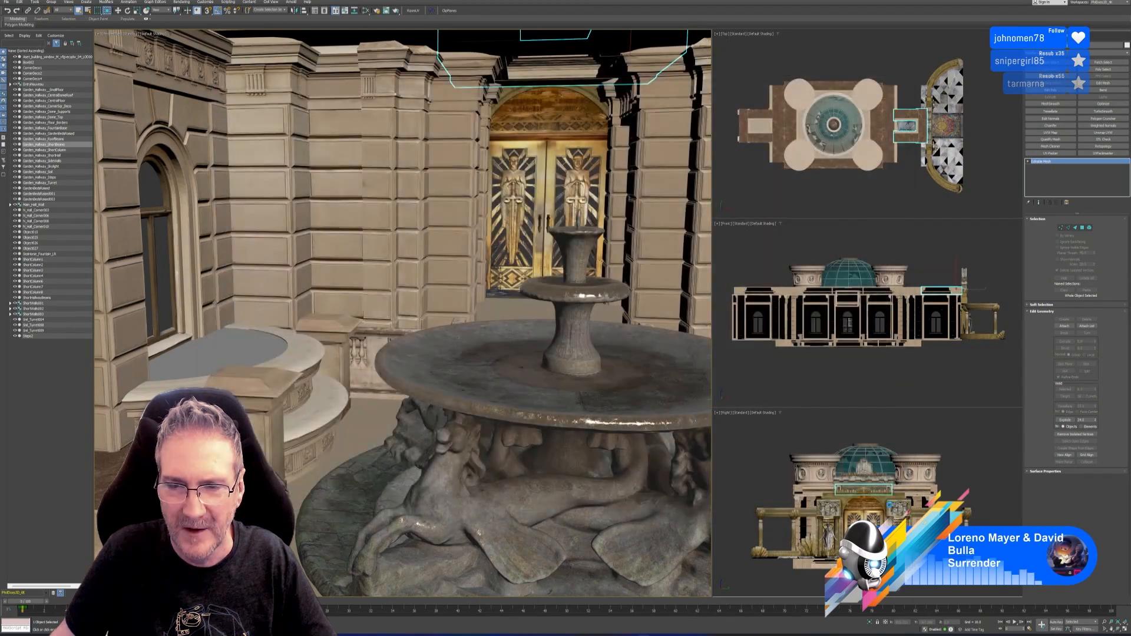
left_click(681, 395)
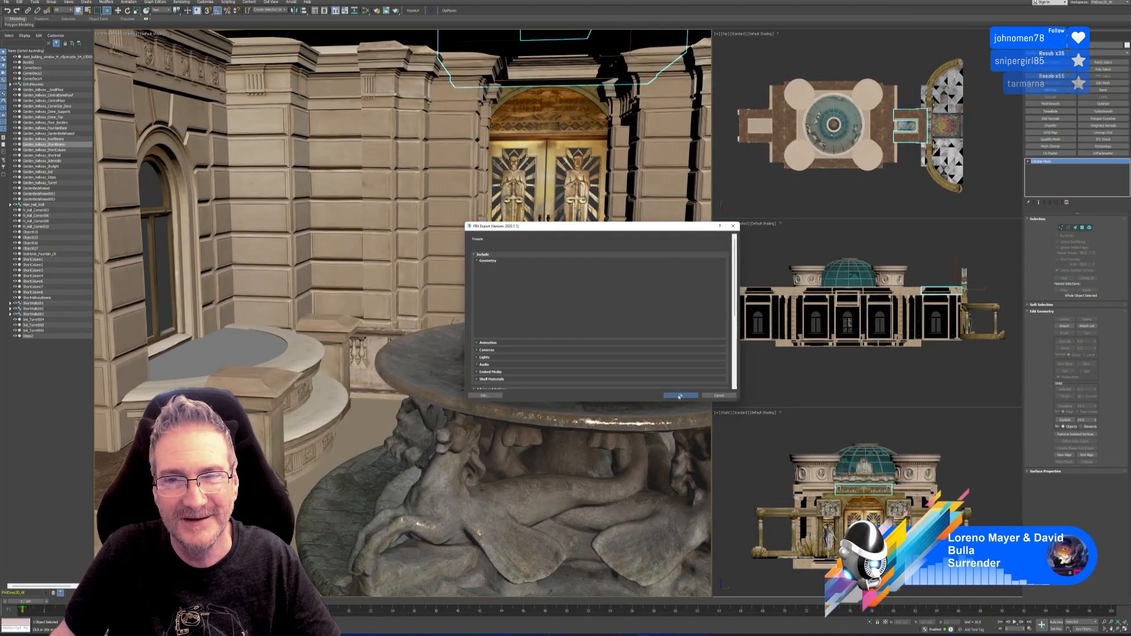
Export only the small rectangular floor in front of the golden doors as FBX under the name Garden_Hallway__SmallFloor.
left_click(510, 299)
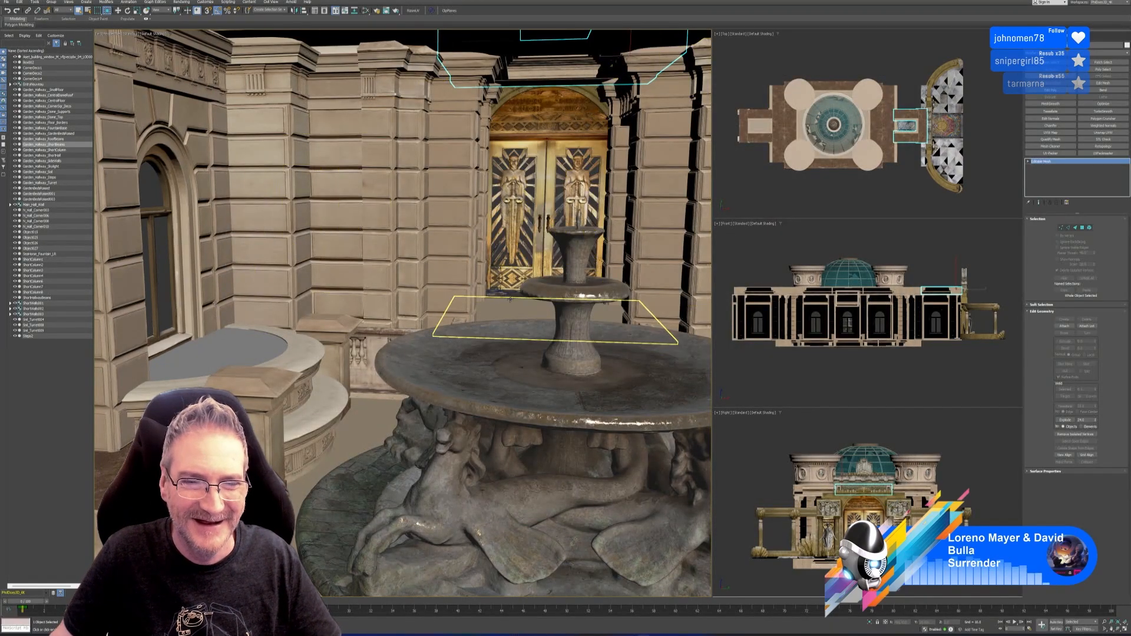
left_click(510, 308)
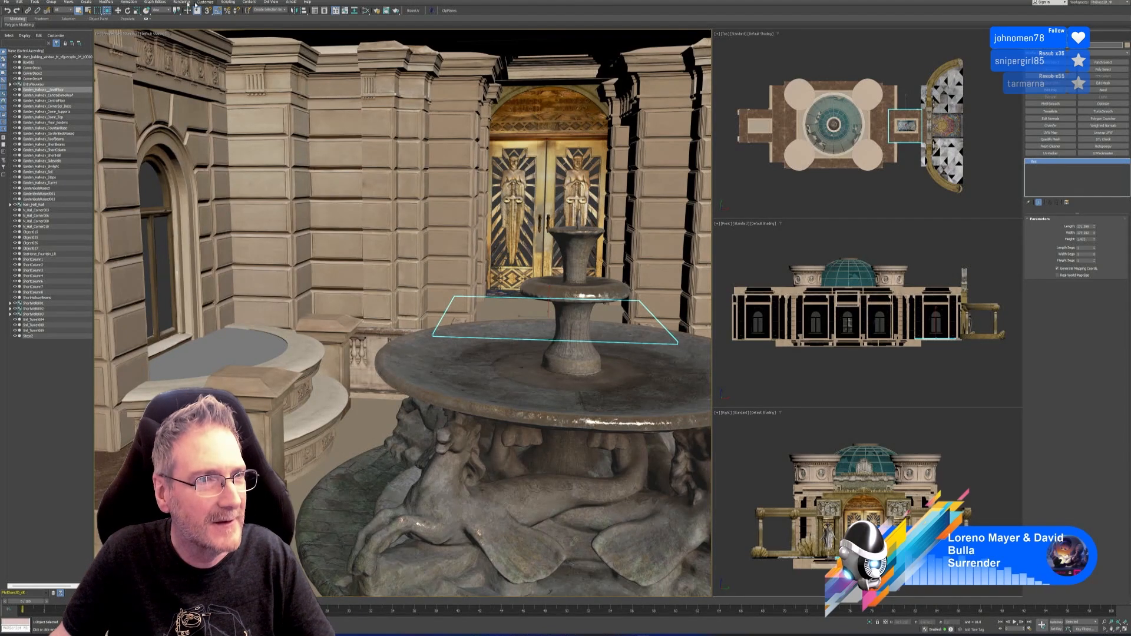
left_click(6, 2)
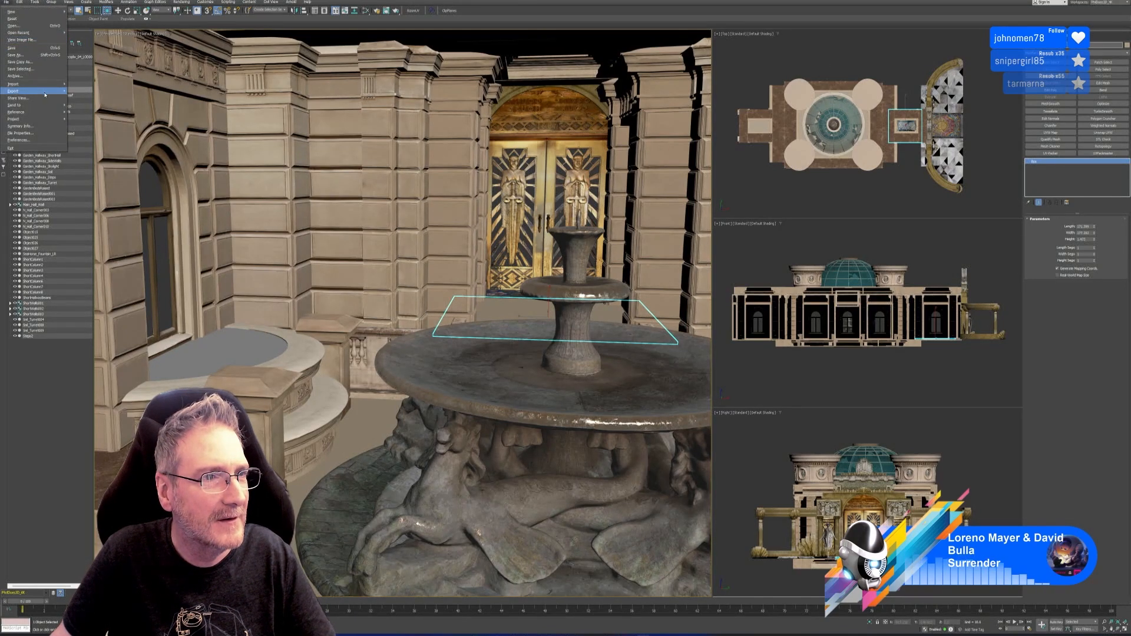
mouse_move(29, 86)
left_click(89, 99)
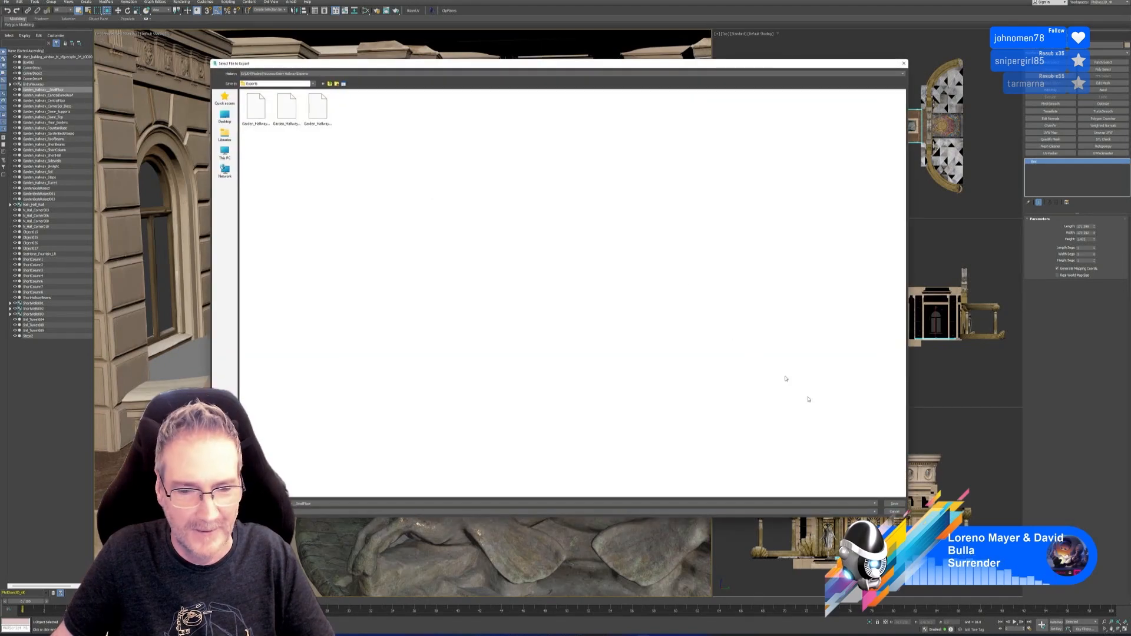
left_click(894, 504)
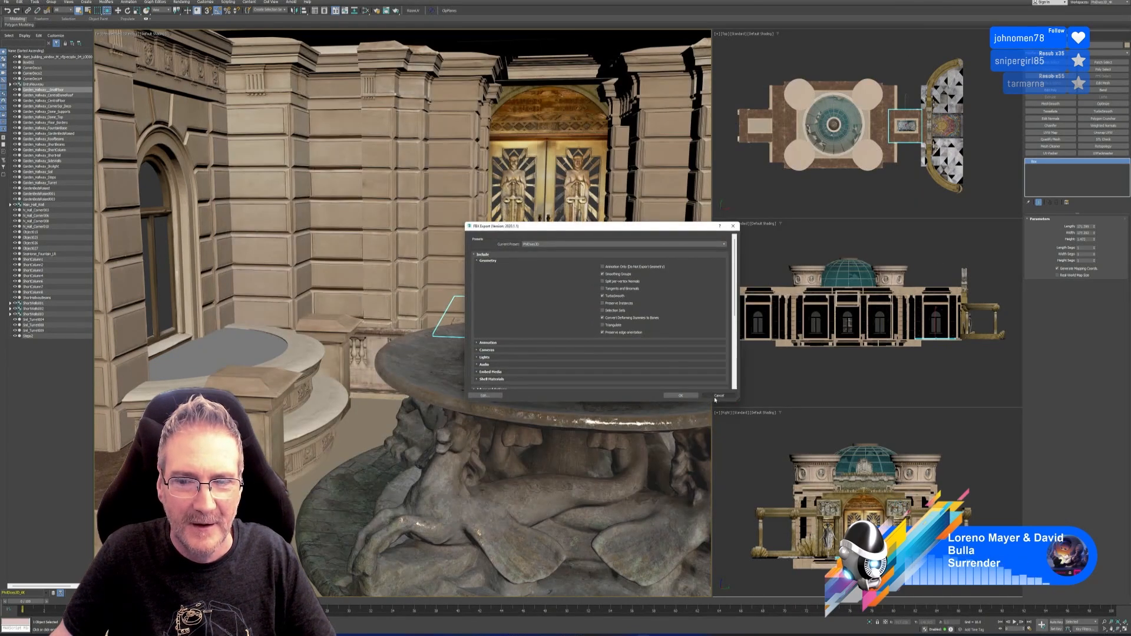
left_click(720, 395)
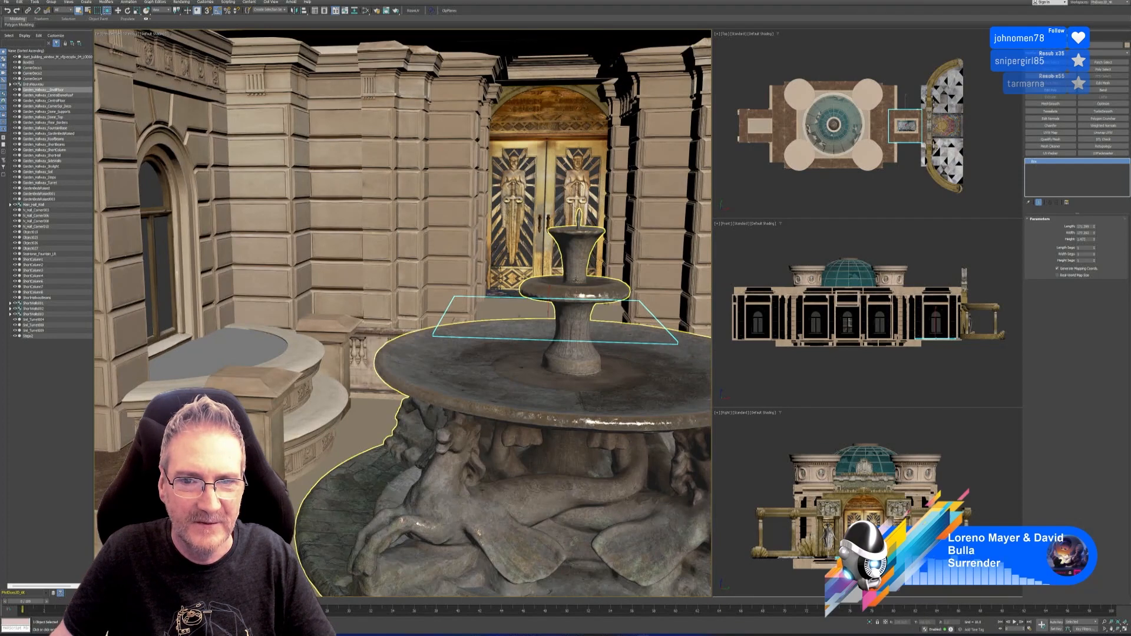
left_click(433, 193)
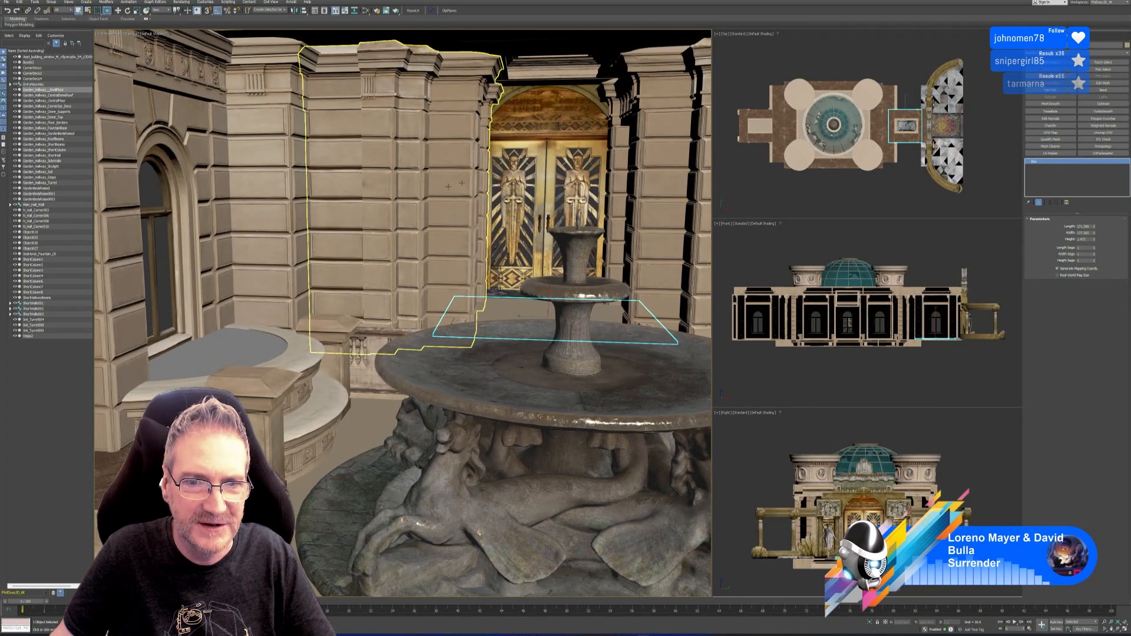
left_click(306, 221)
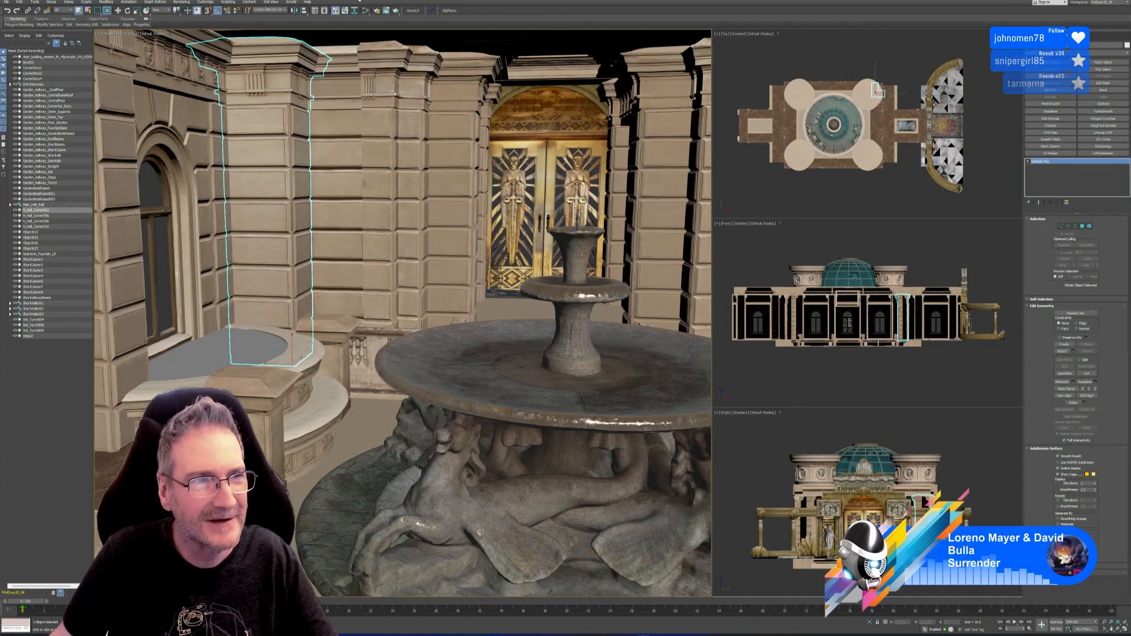
left_click(6, 2)
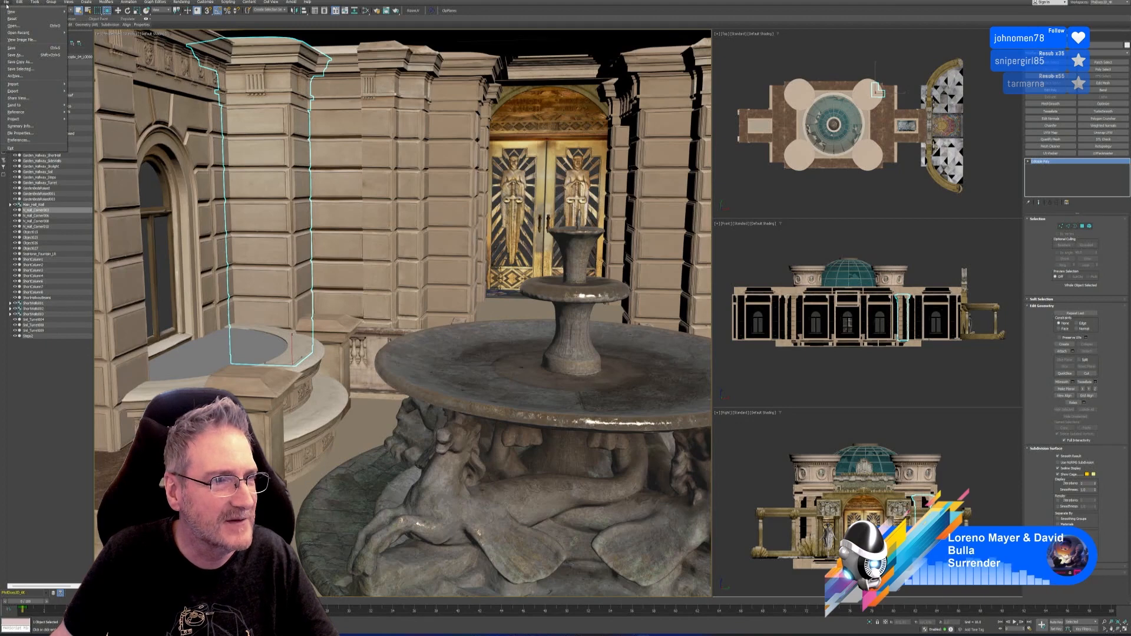
mouse_move(38, 91)
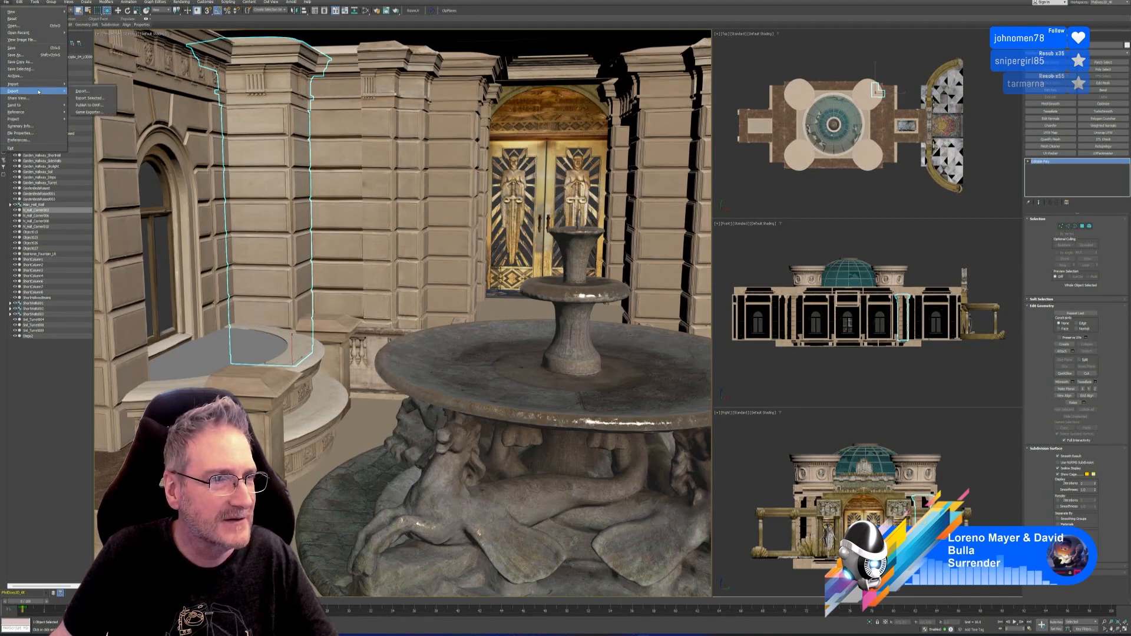
left_click(552, 8)
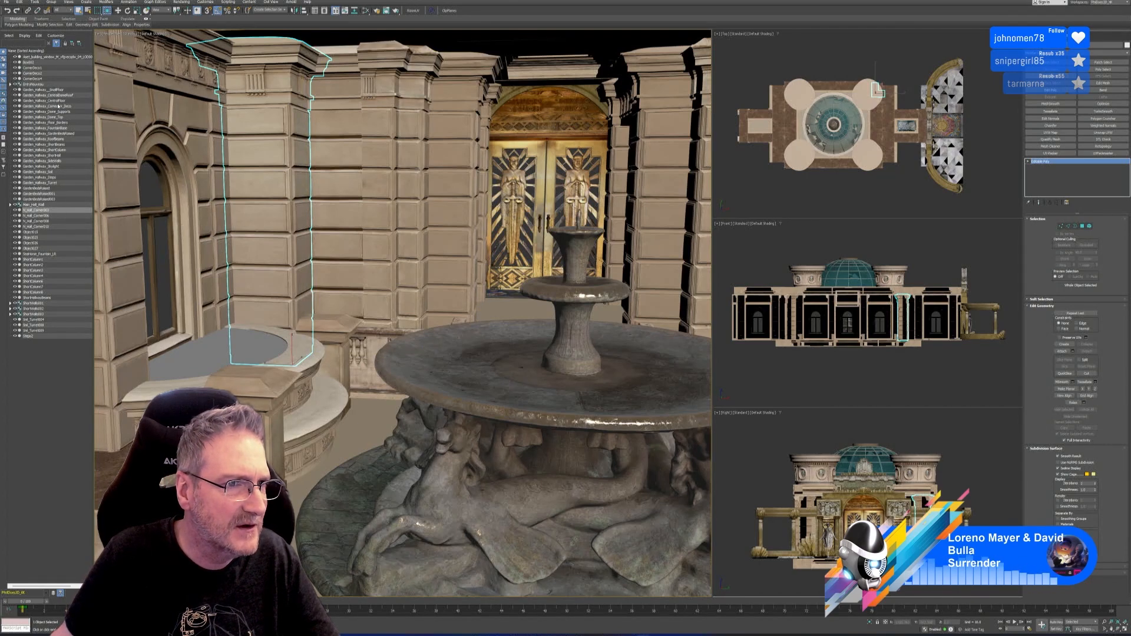
middle_click_drag(651, 202, 544, 198)
left_click(544, 197)
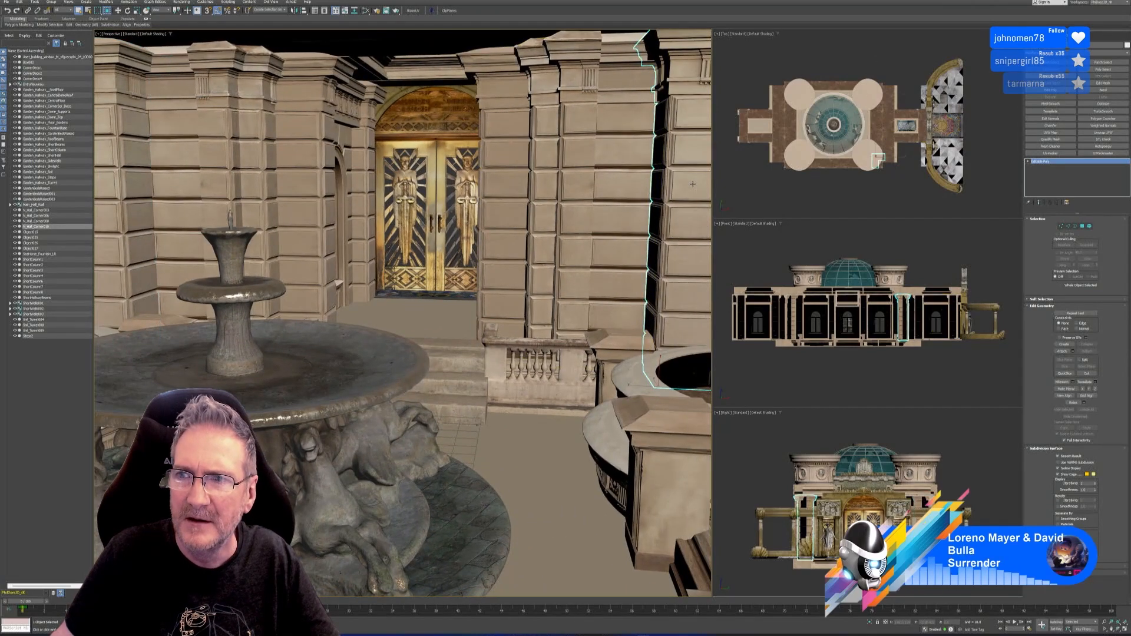
middle_click_drag(273, 184, 384, 166)
Select the large corner column between the arched windows and the golden doors and export it as FBX under a name ending in LargeColumn.
left_click(372, 164)
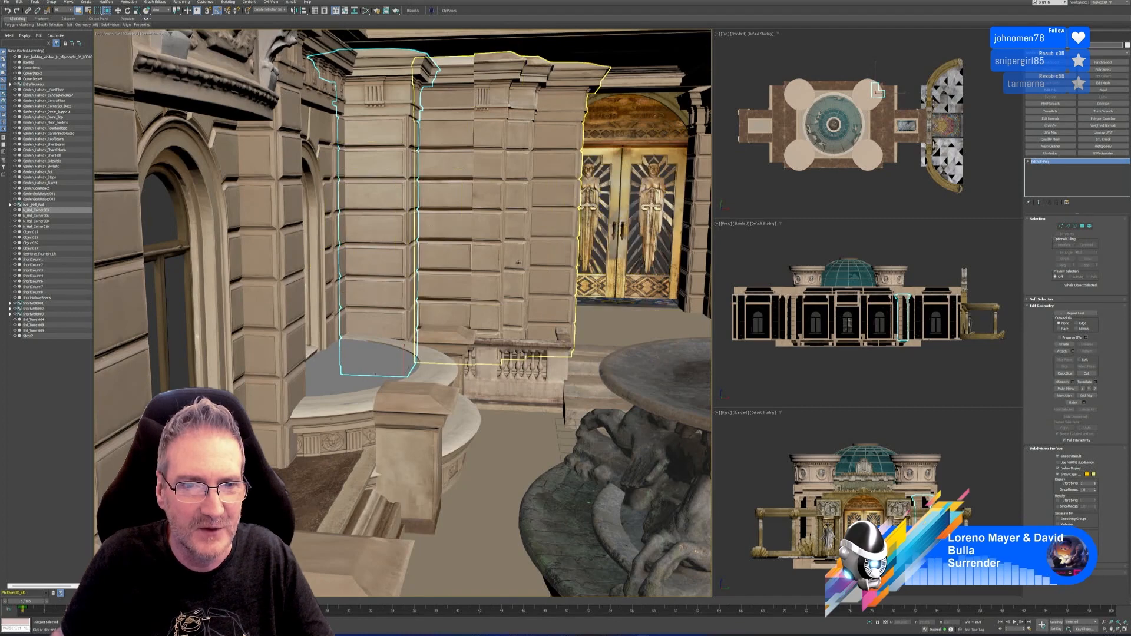
middle_click_drag(514, 258, 500, 265)
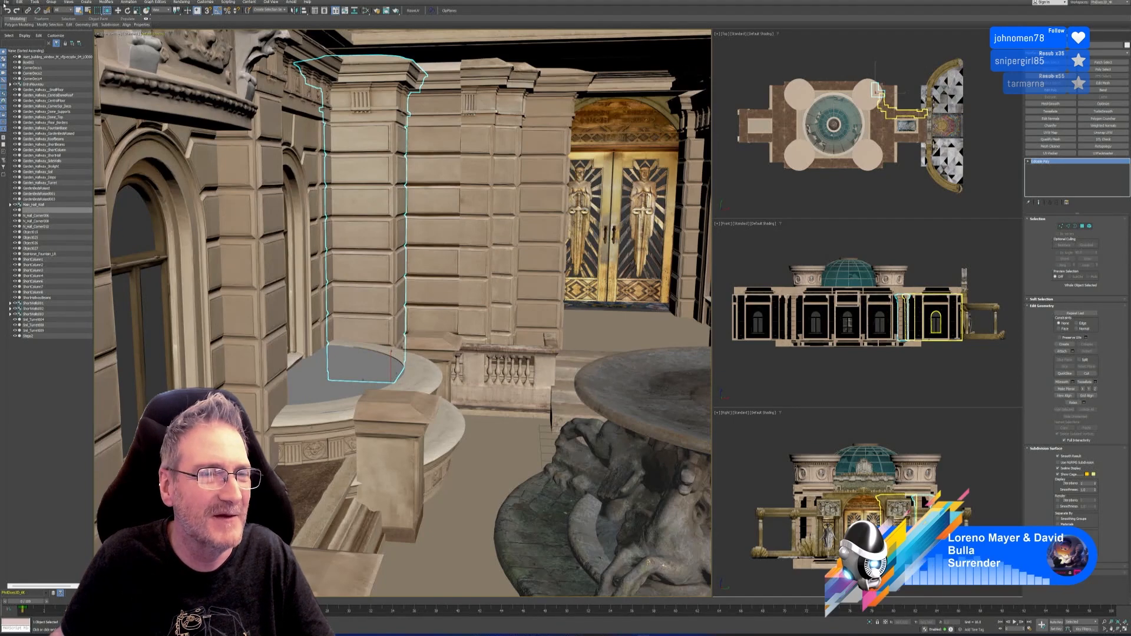
left_click(206, 3)
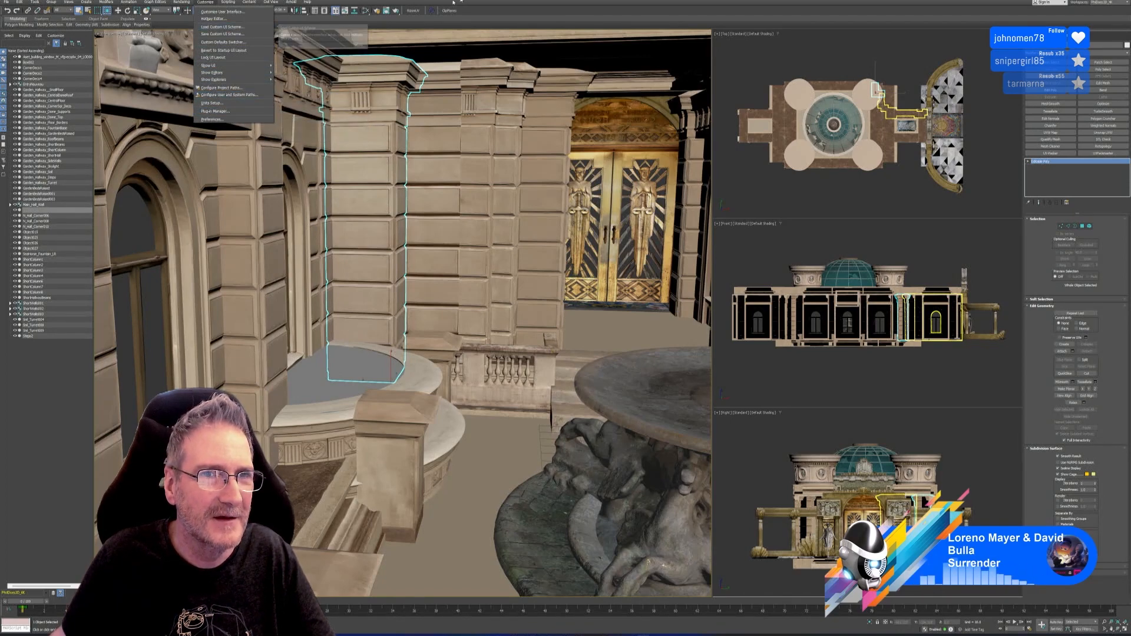
left_click(323, 3)
left_click(7, 2)
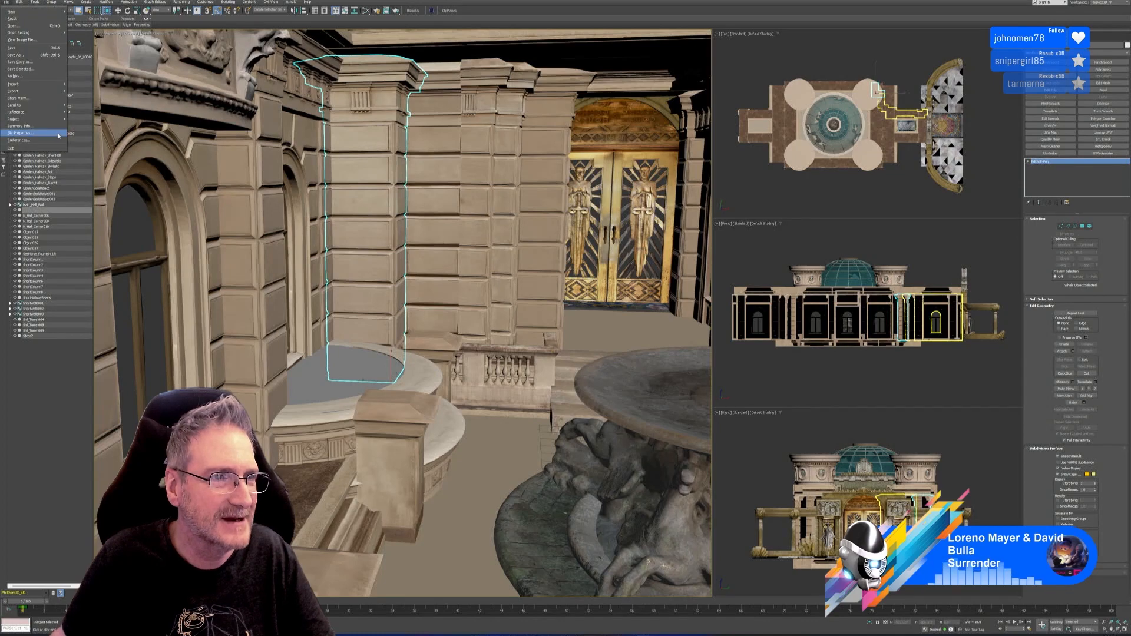
mouse_move(50, 94)
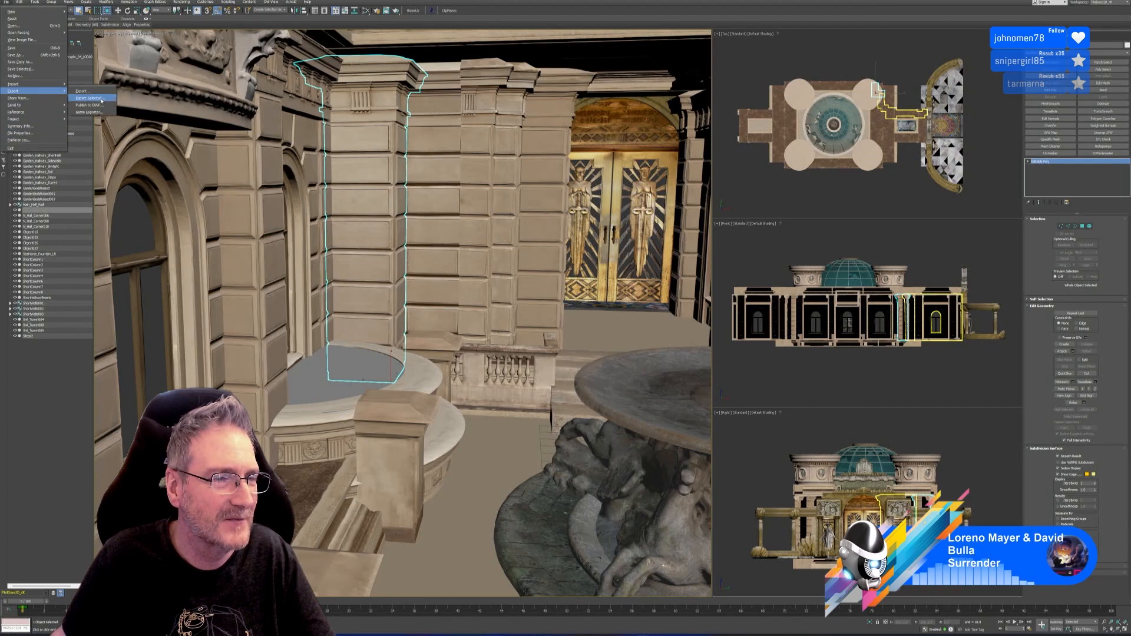
left_click(86, 87)
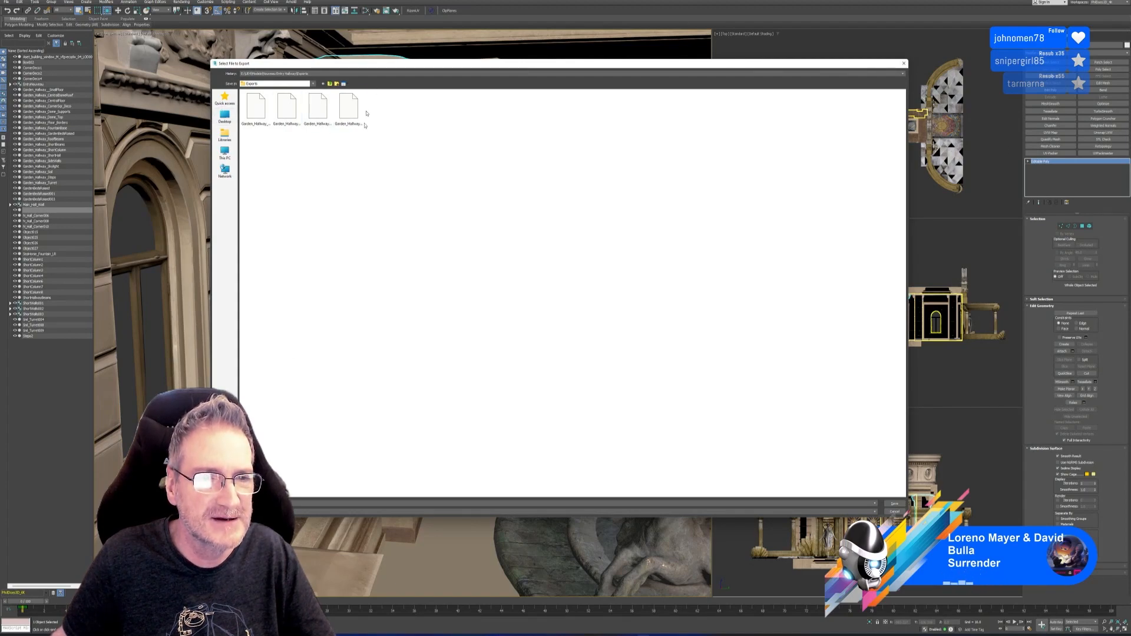
type("__LargeColumn")
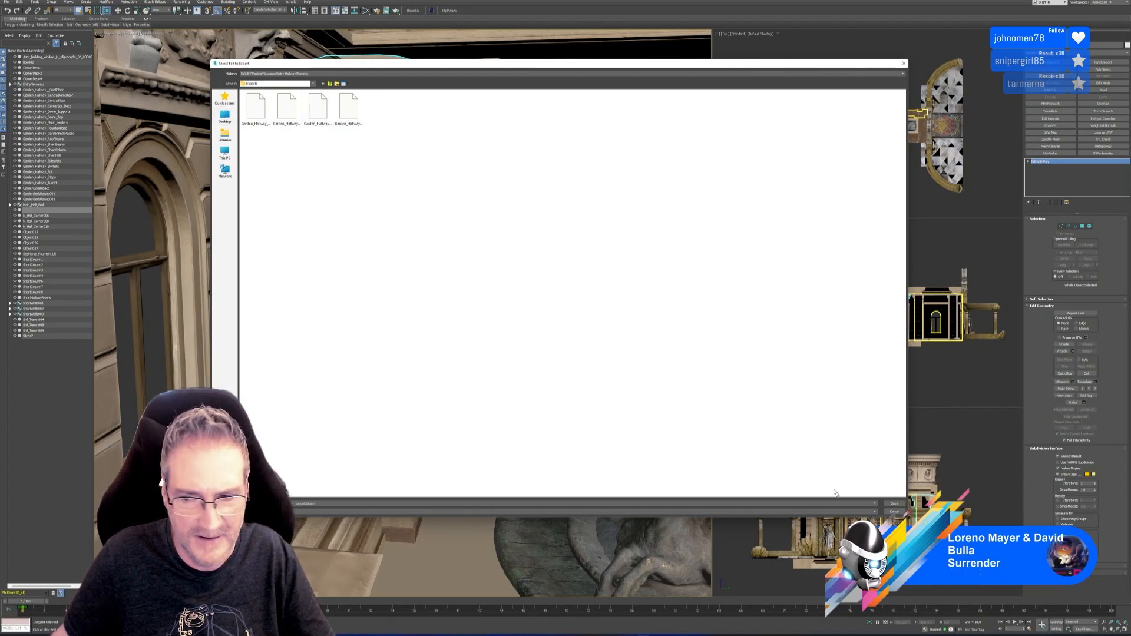
left_click(905, 505)
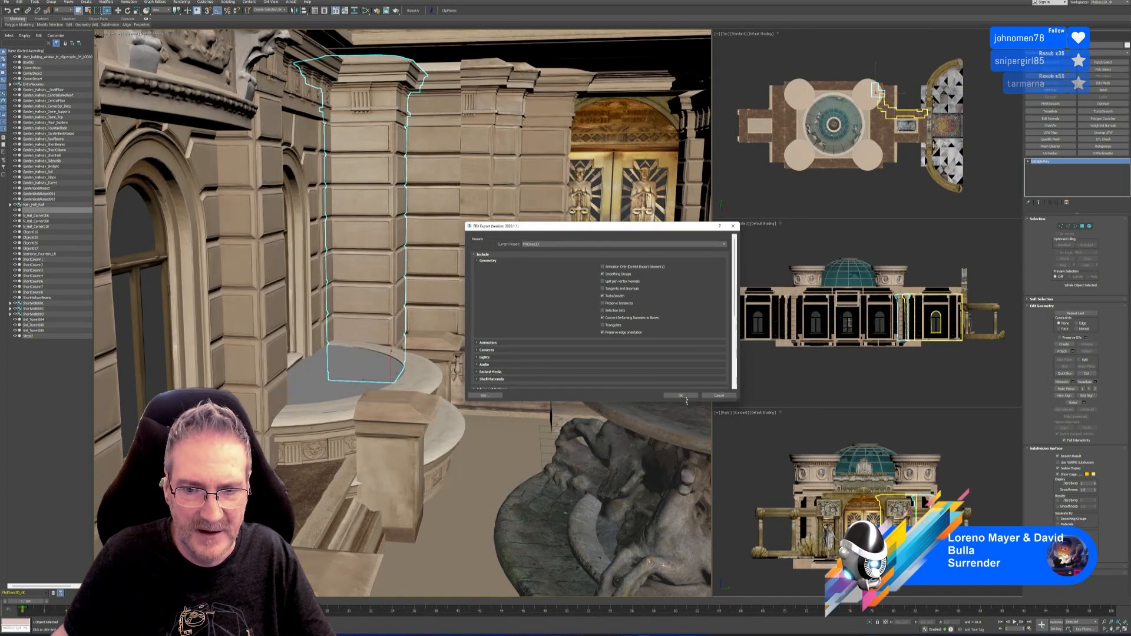
left_click(684, 397)
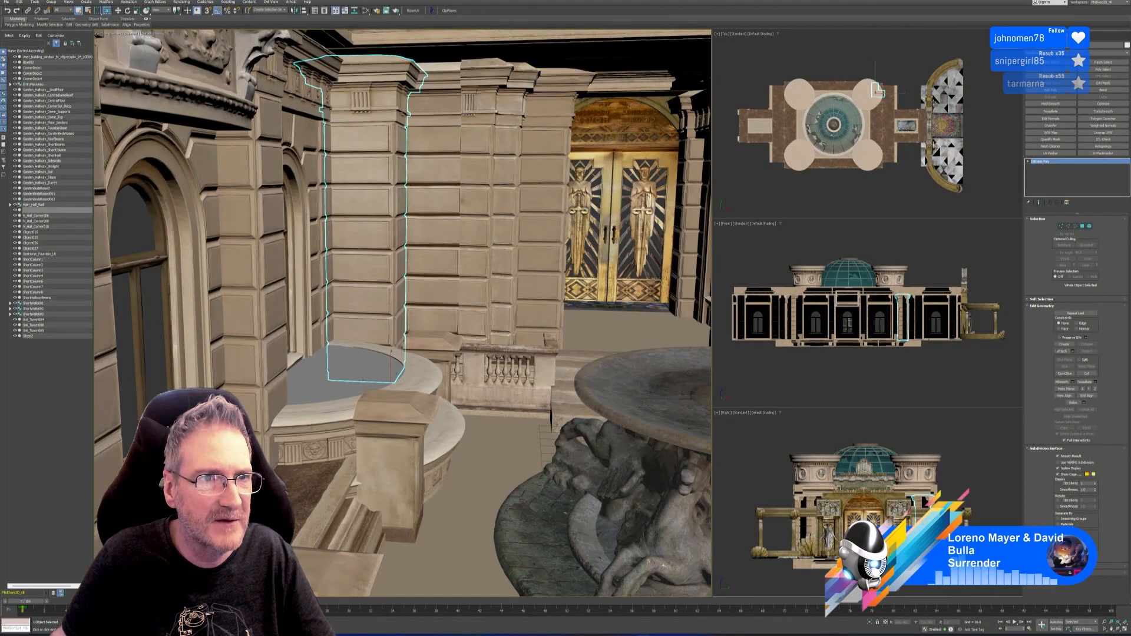
Select the long side wall with the arched windows and export only that selection.
left_click(205, 2)
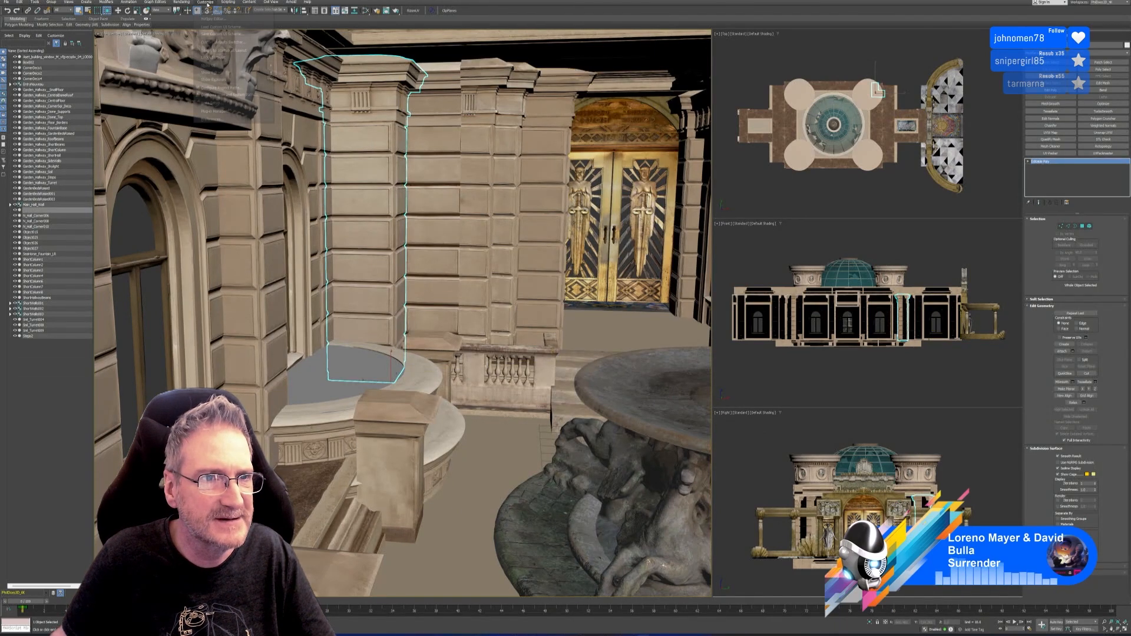
left_click(590, 1)
middle_click_drag(495, 159, 514, 149)
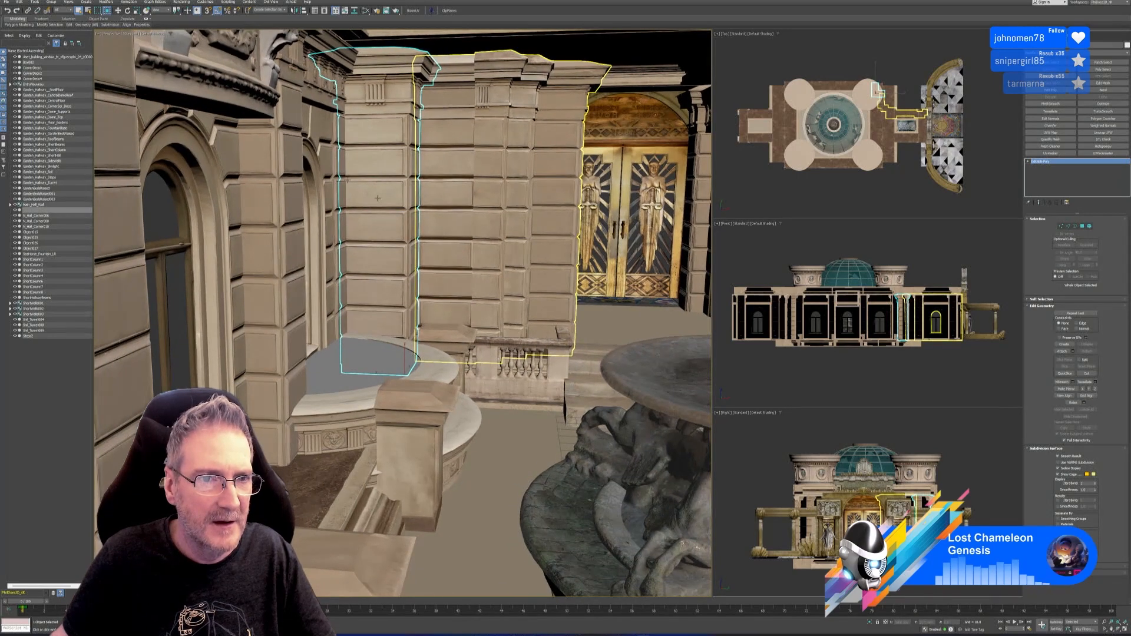
left_click(293, 145)
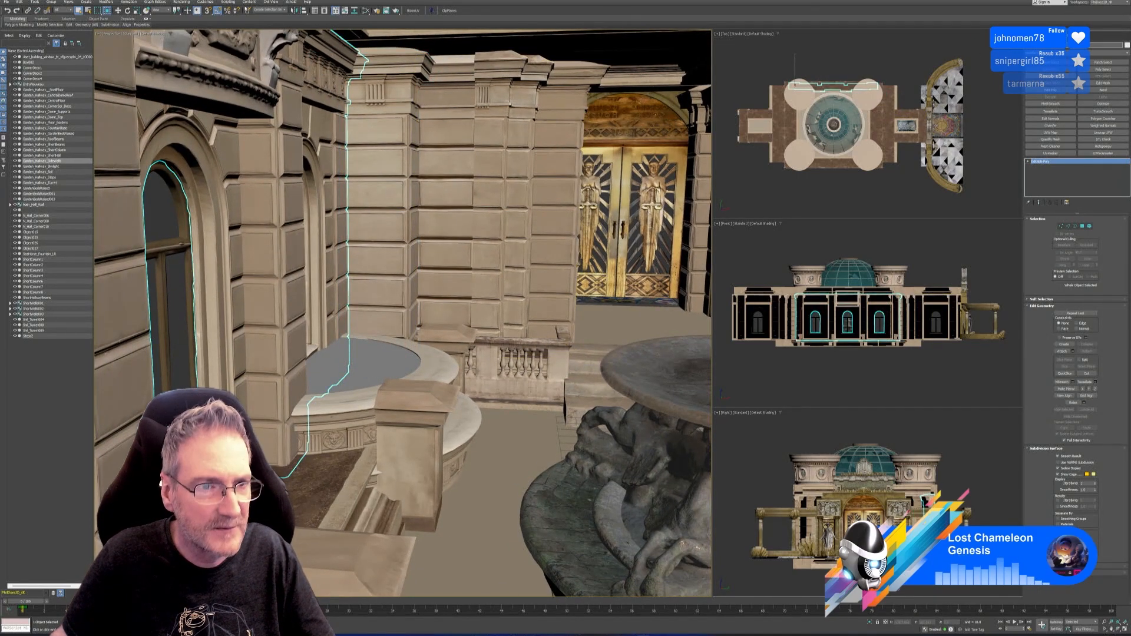
left_click(7, 2)
mouse_move(44, 93)
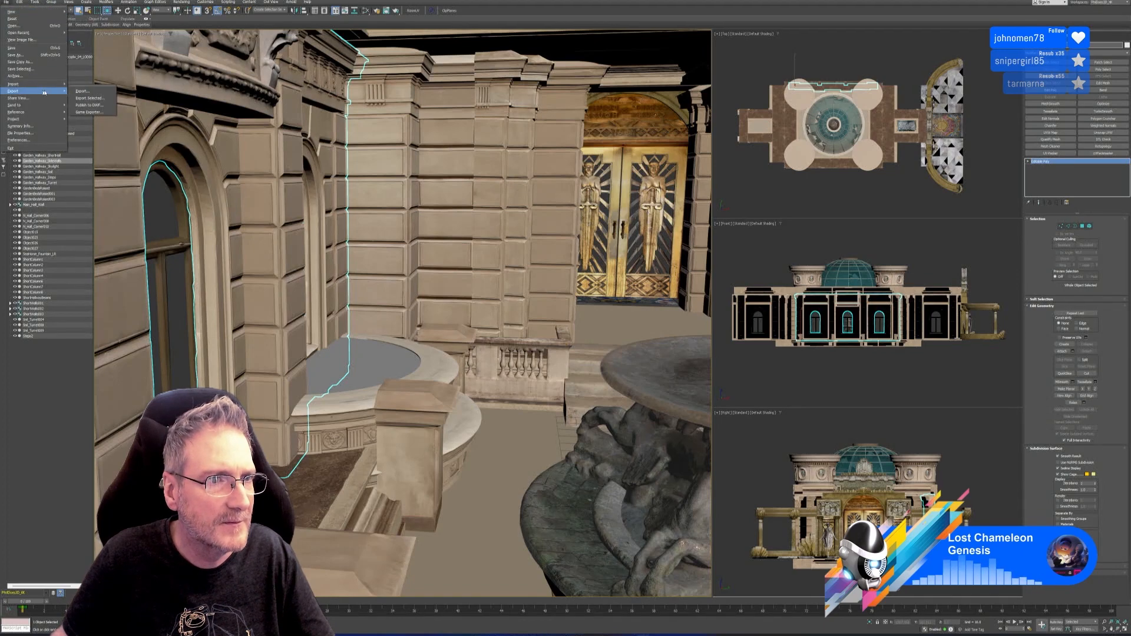
left_click(88, 98)
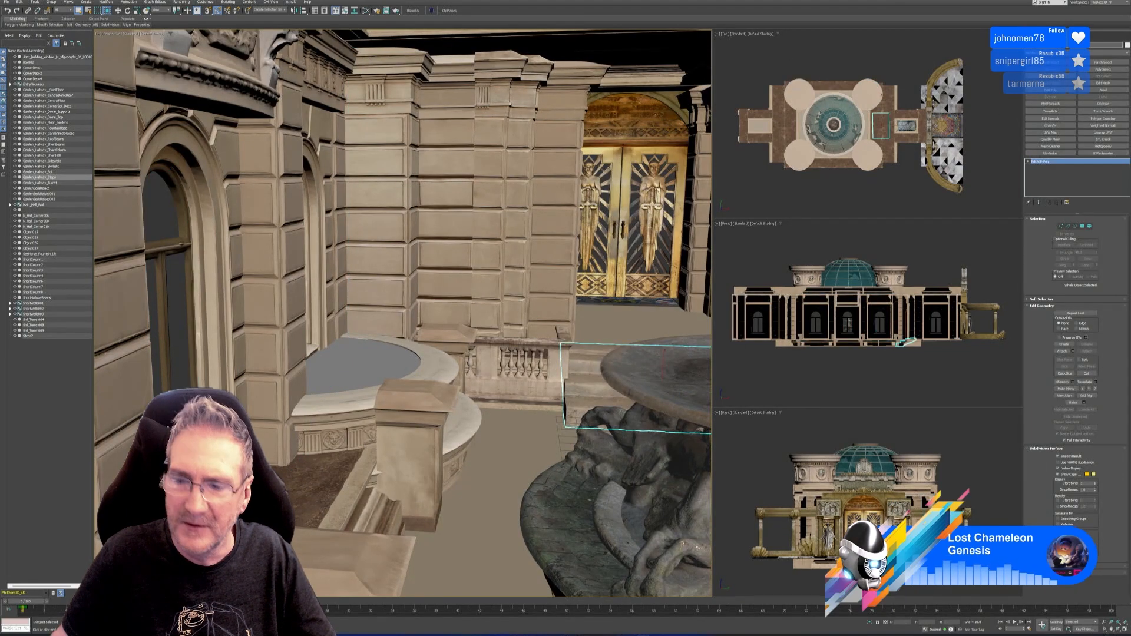
Export only the selected steps leading up to the golden doors as FBX with the current preset.
left_click(7, 2)
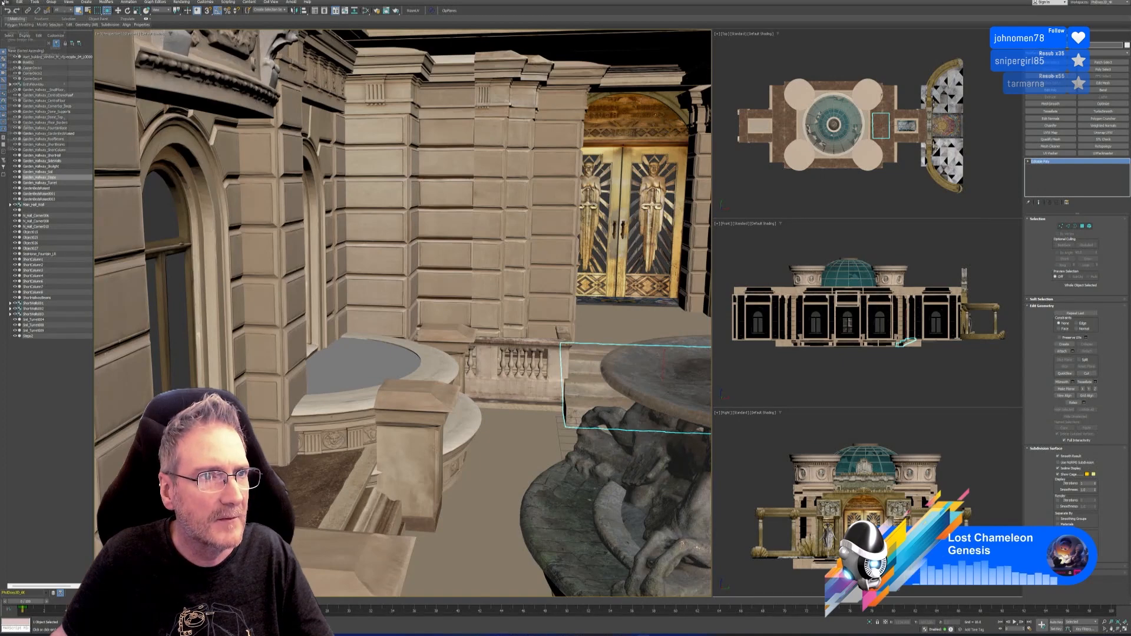
mouse_move(40, 95)
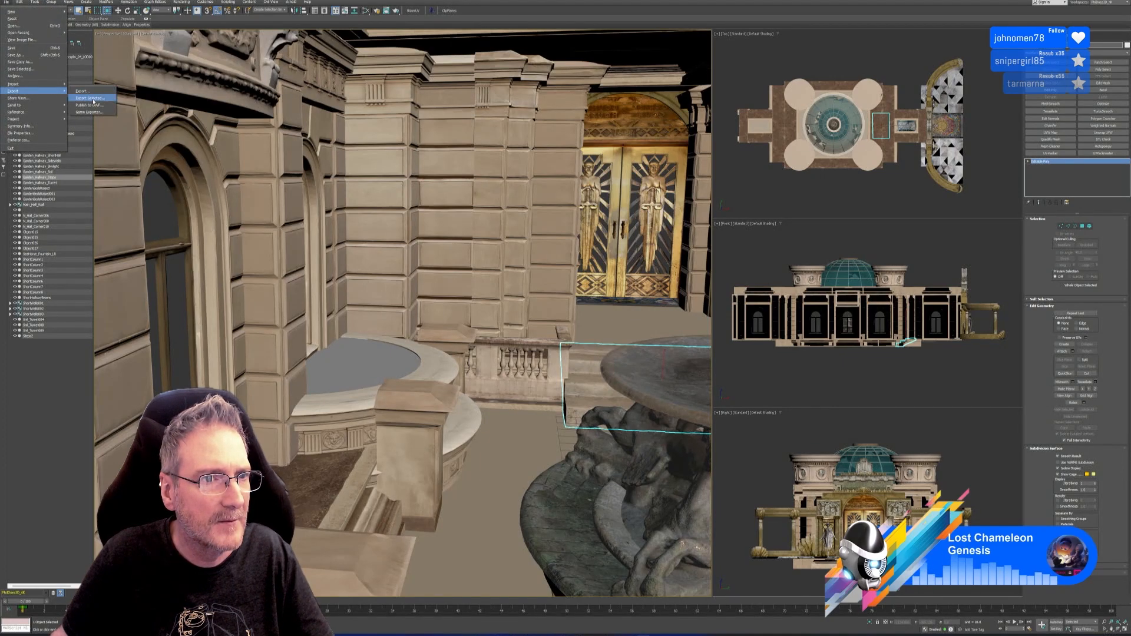
left_click(88, 97)
key("Return")
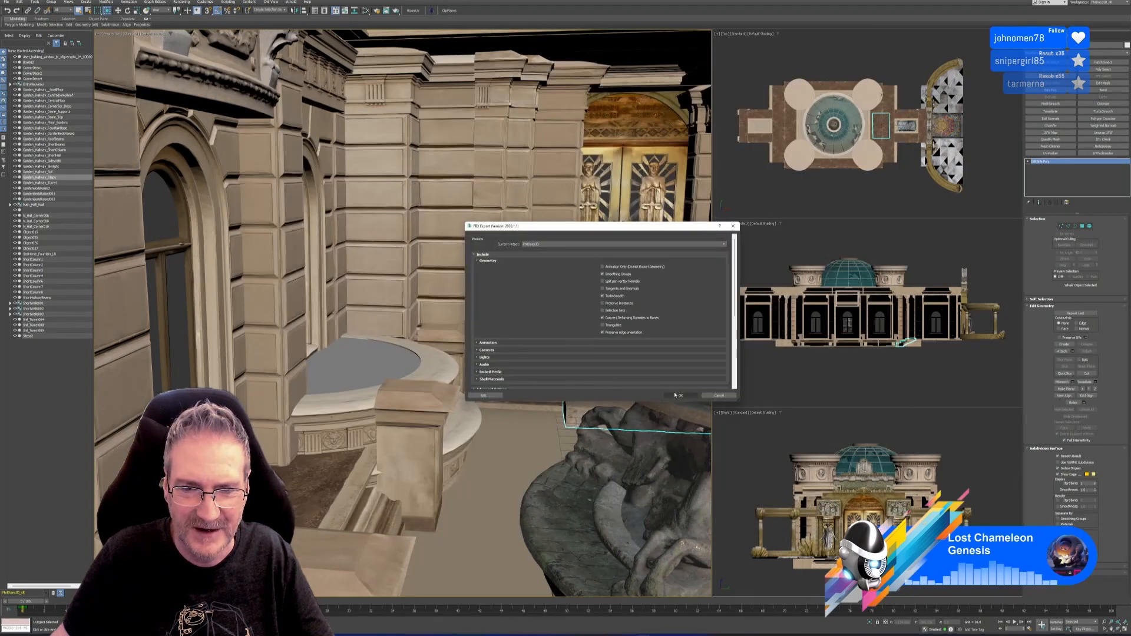
left_click(675, 396)
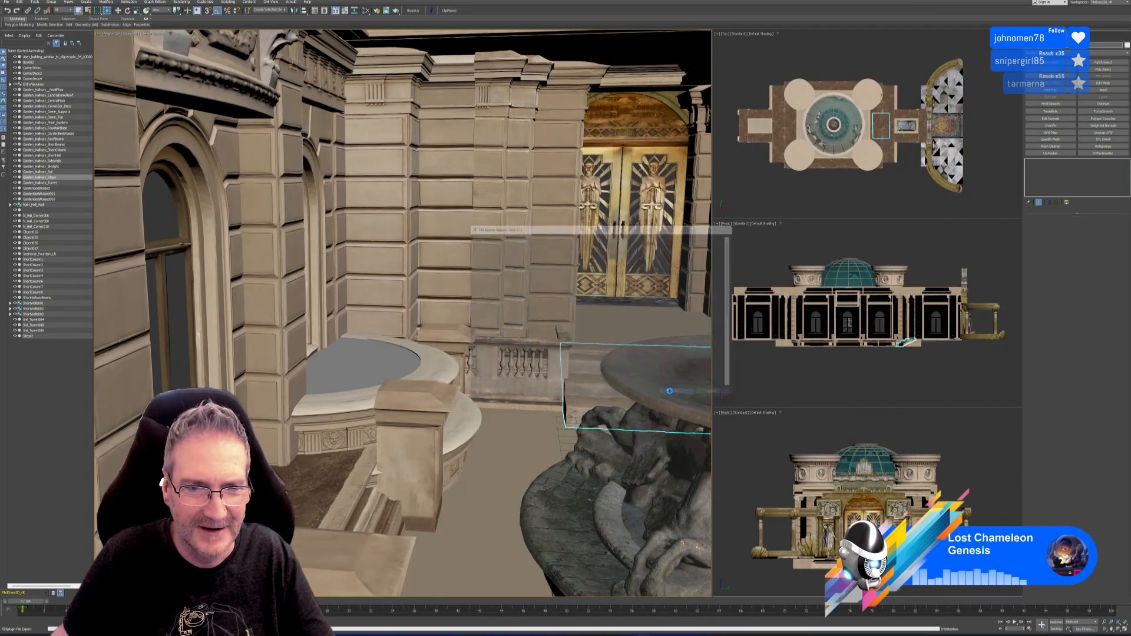
Select the curved garden bed wall beneath the arched windows and export only that selection as FBX with the current preset.
middle_click_drag(491, 295, 473, 285)
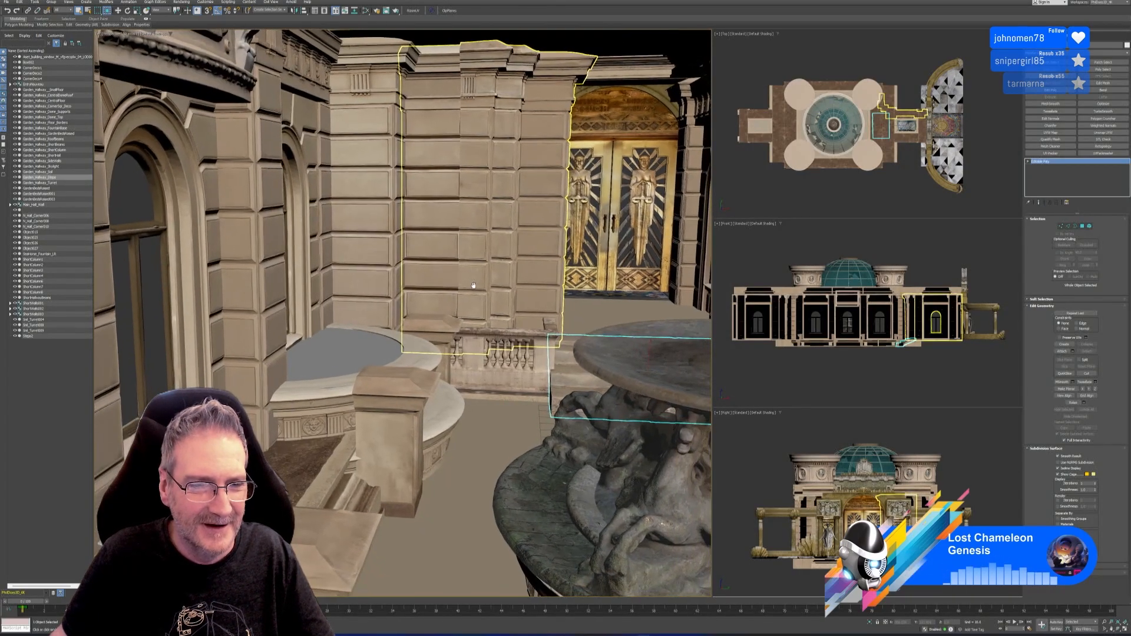
left_click(426, 351)
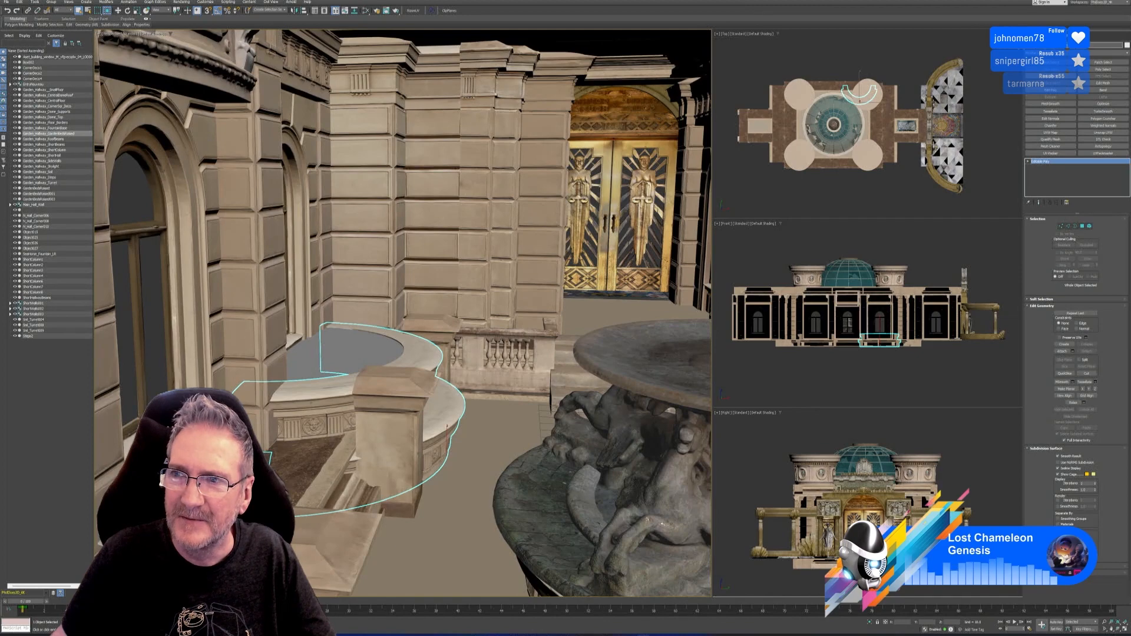
left_click(7, 2)
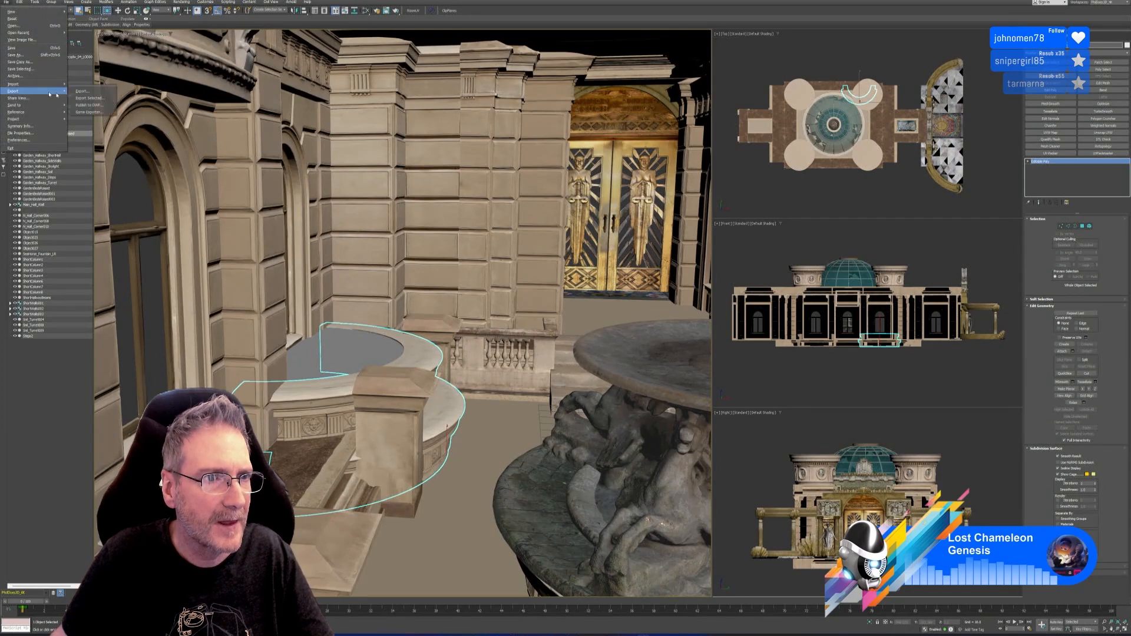
left_click(83, 91)
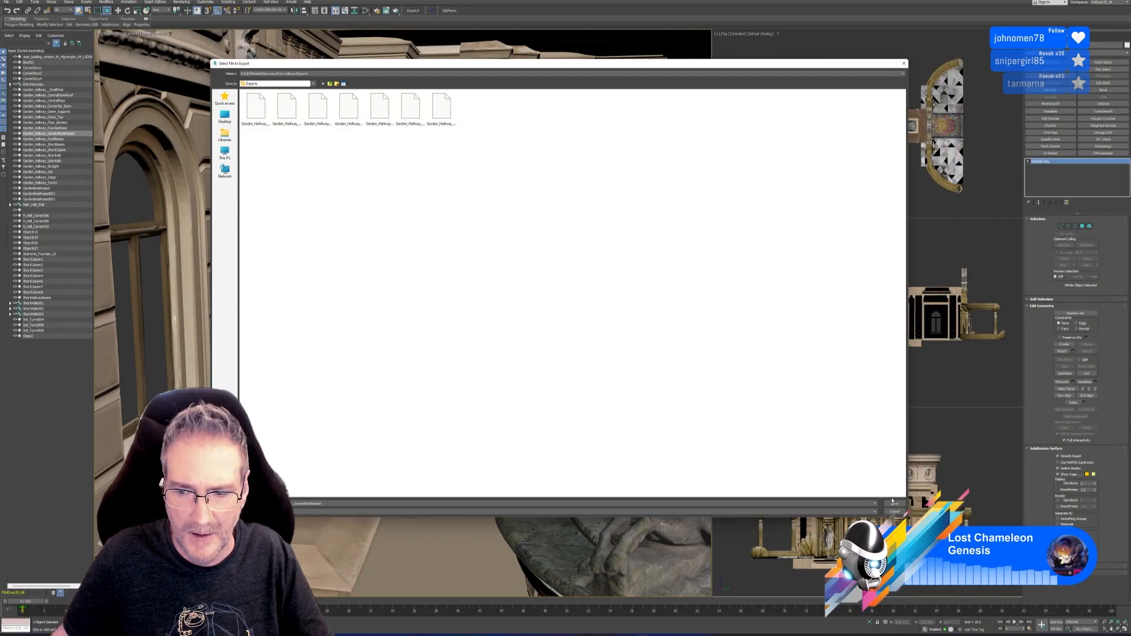
left_click(894, 503)
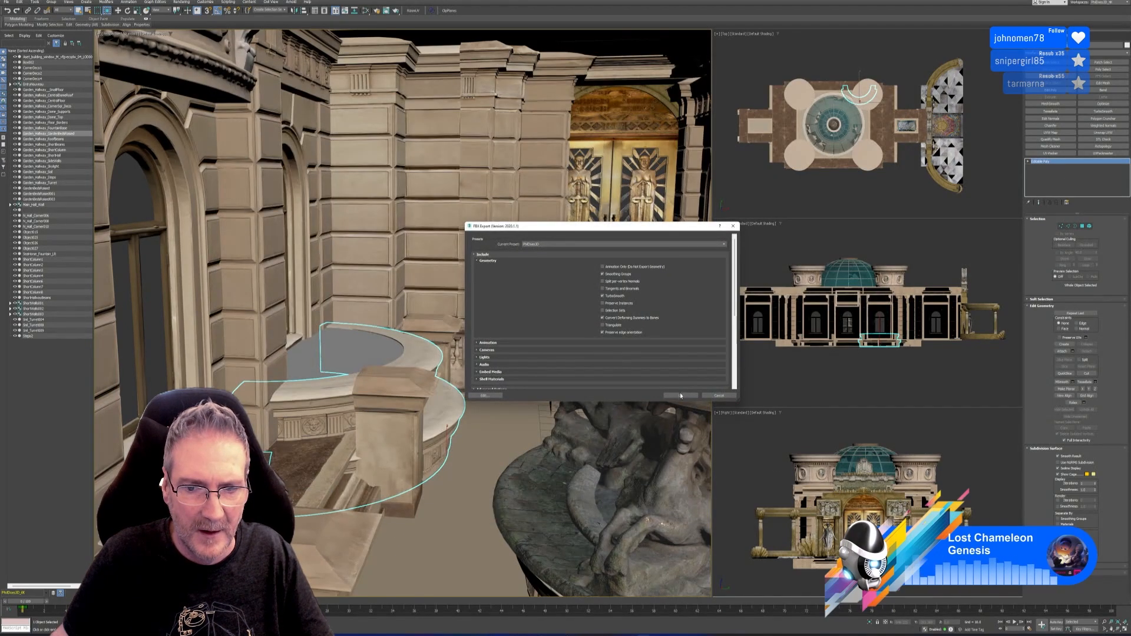
left_click(681, 395)
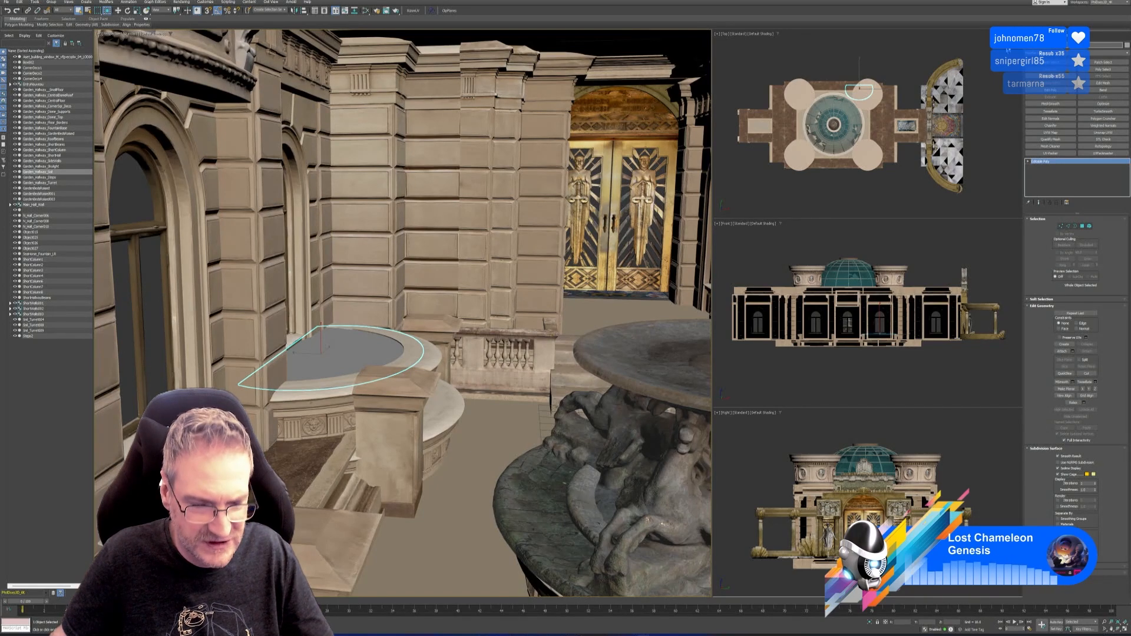
Export only the flat grey soil surface inside the curved garden bed as FBX with the current preset.
left_click(6, 2)
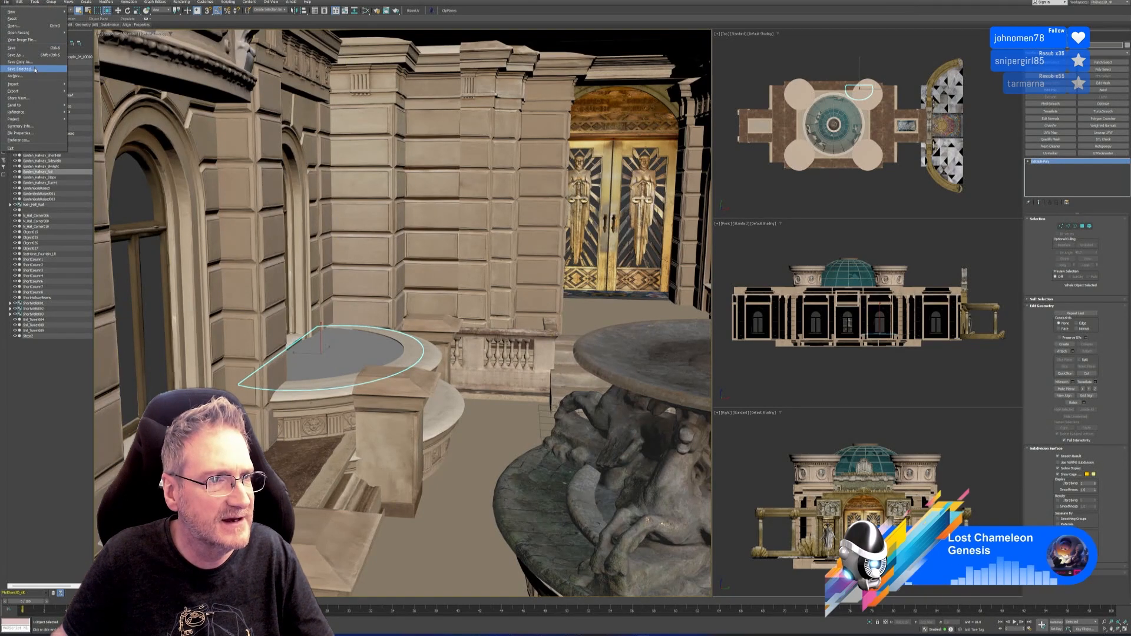
mouse_move(36, 91)
left_click(88, 96)
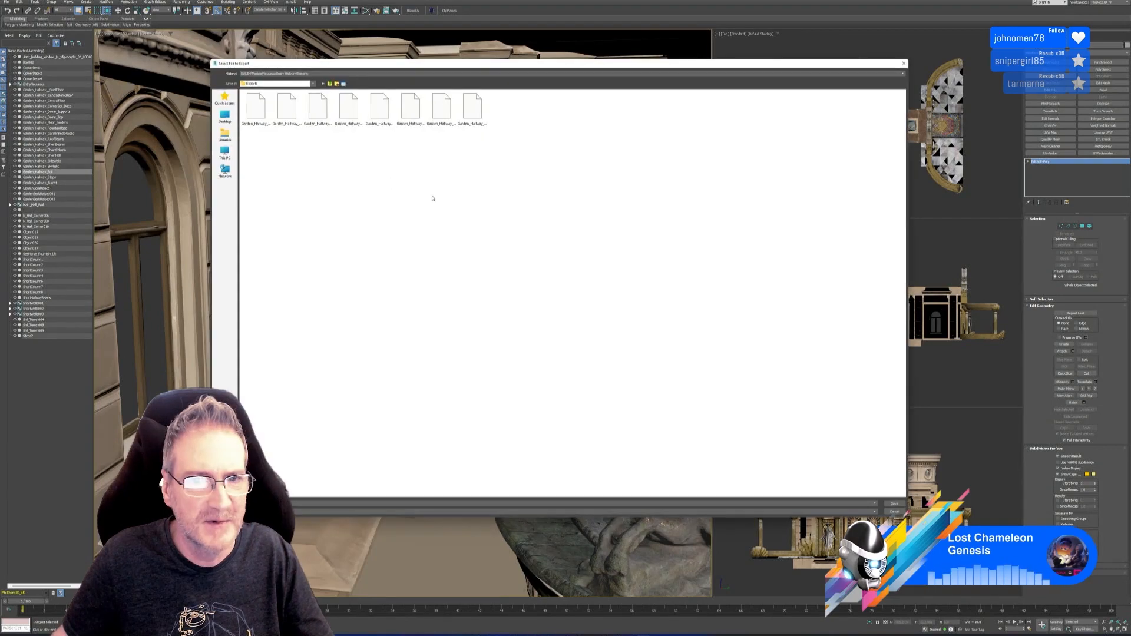
left_click(895, 504)
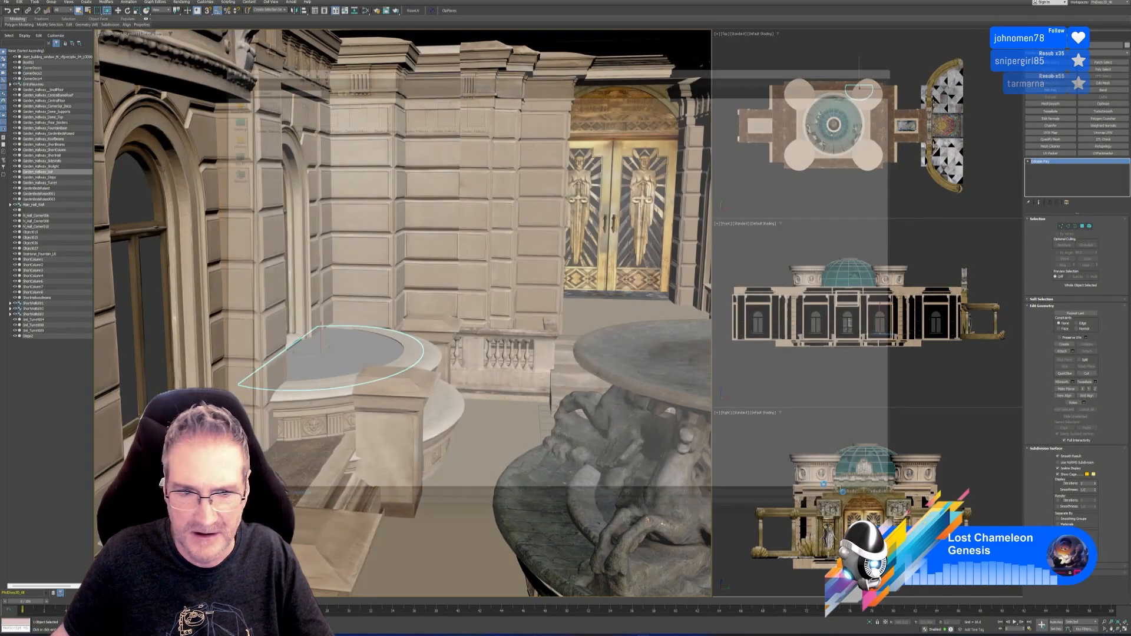
left_click(694, 396)
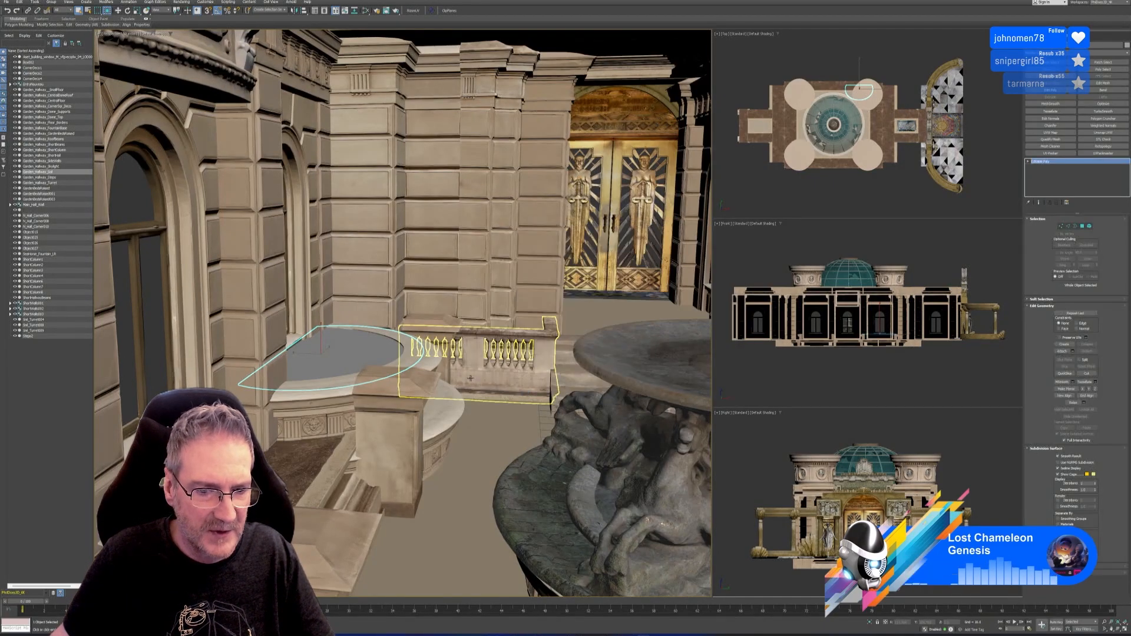
Rename the short square column beside the curved garden bed to Garden_Hallway_ShortColumn and export only it as FBX.
middle_click_drag(473, 382, 443, 337)
left_click(378, 358)
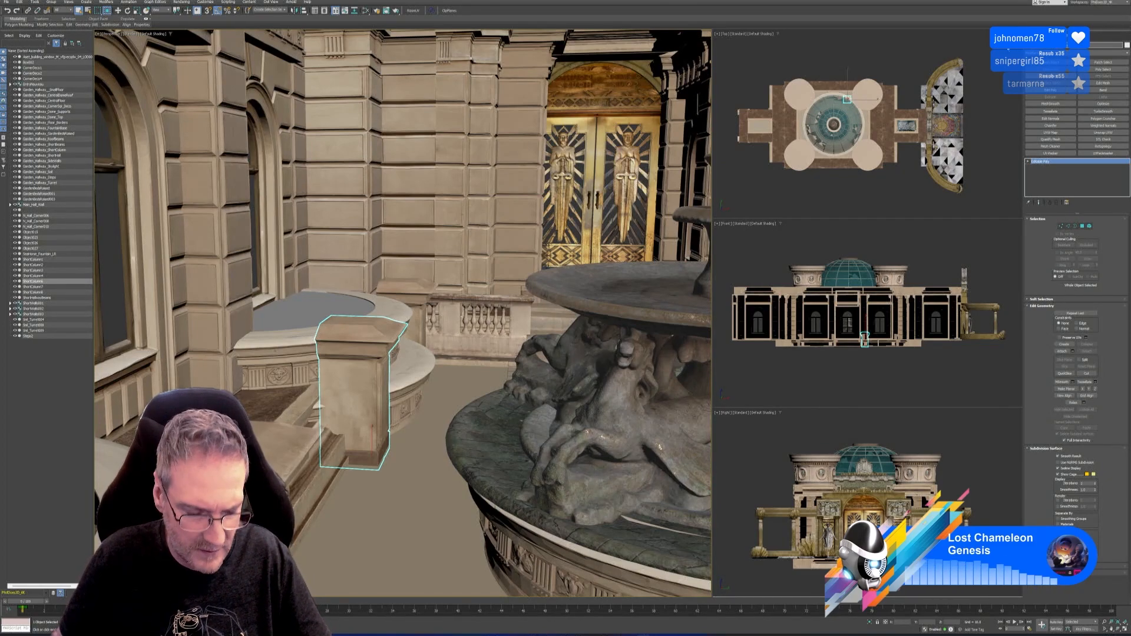
left_click(7, 2)
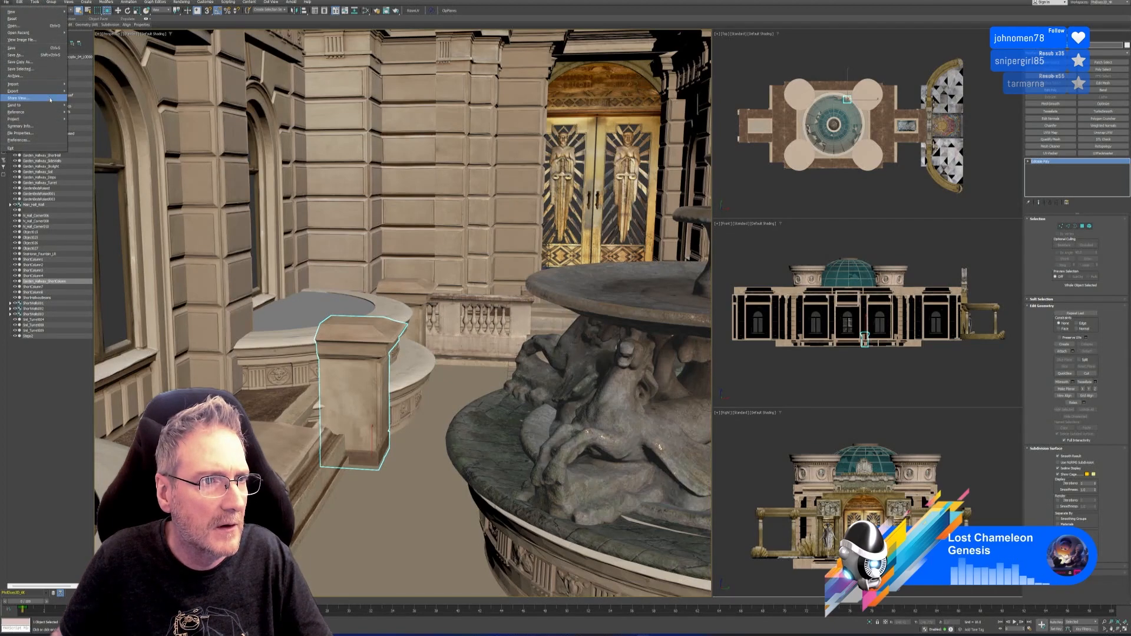
mouse_move(35, 90)
left_click(98, 98)
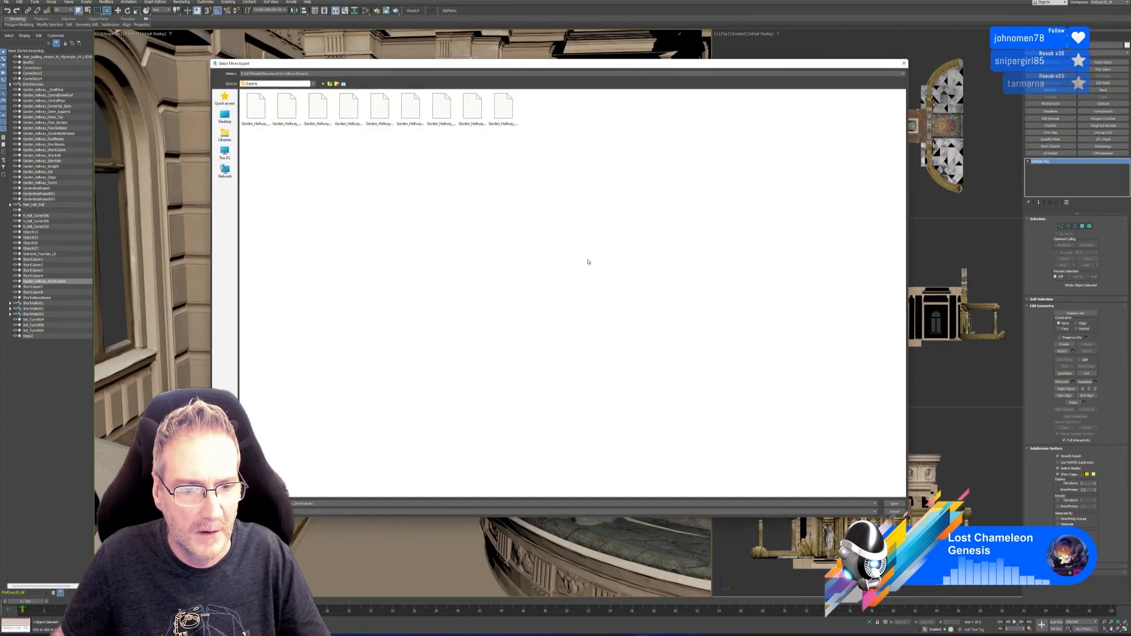
left_click(895, 505)
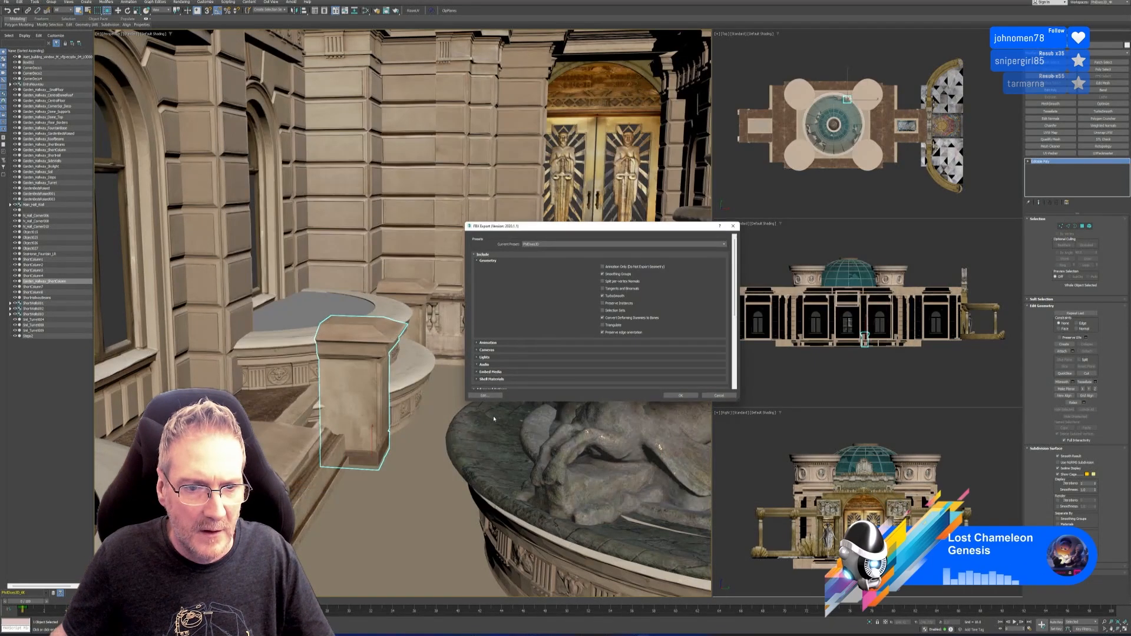
left_click(682, 397)
Select the round carved base of the central fountain and export only that selection as FBX.
middle_click_drag(497, 414, 504, 333)
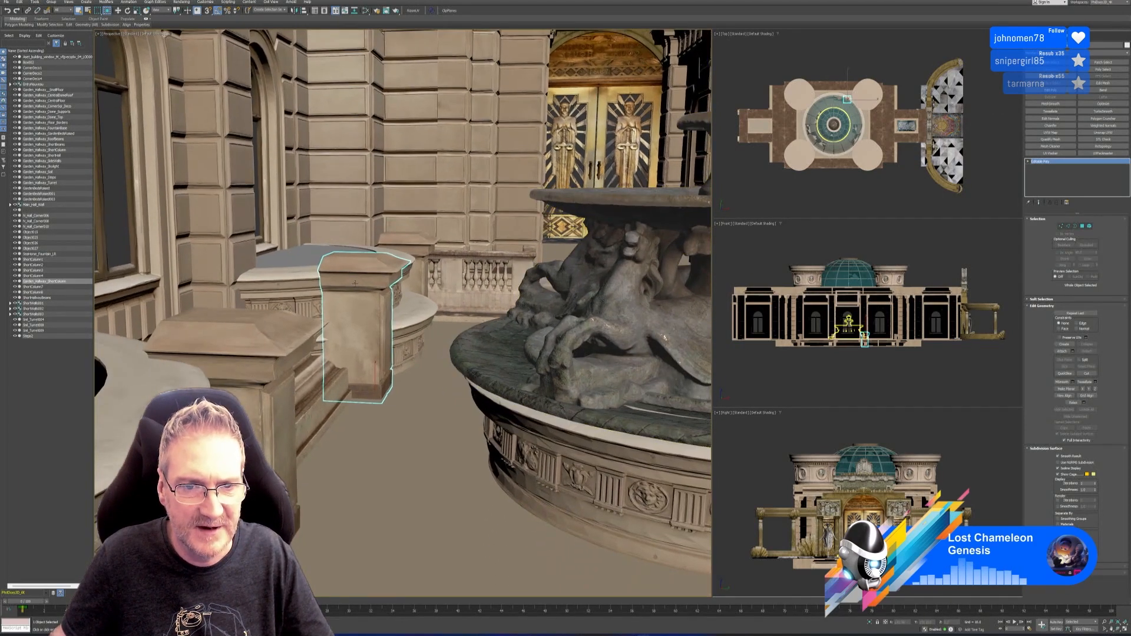
middle_click_drag(280, 317, 257, 289)
left_click(622, 383)
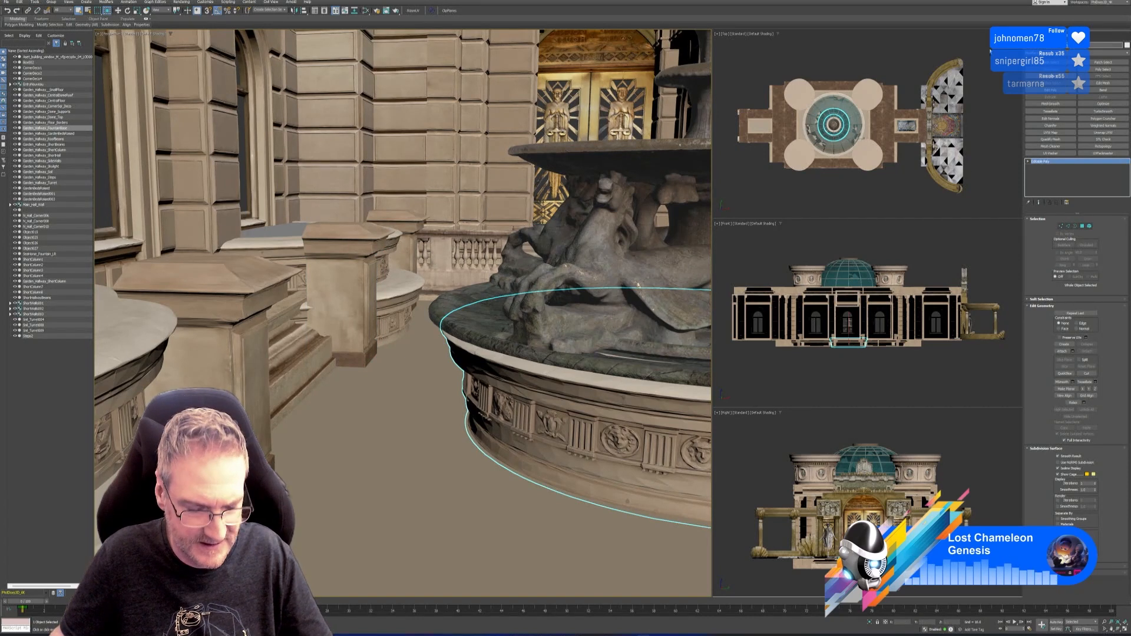
left_click(6, 2)
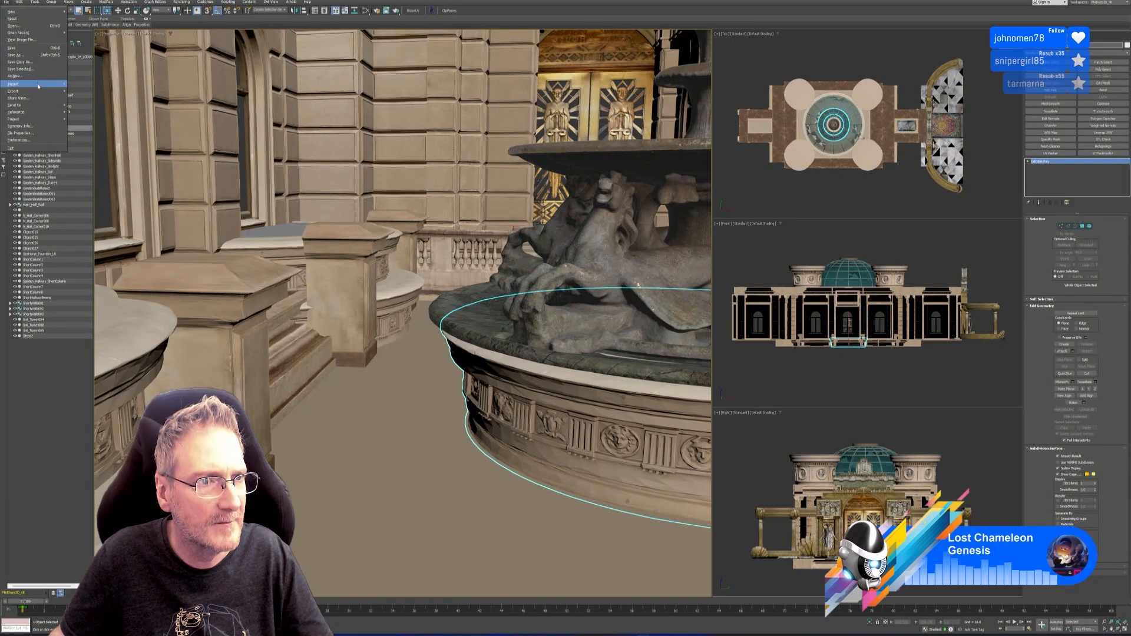
mouse_move(48, 90)
left_click(90, 98)
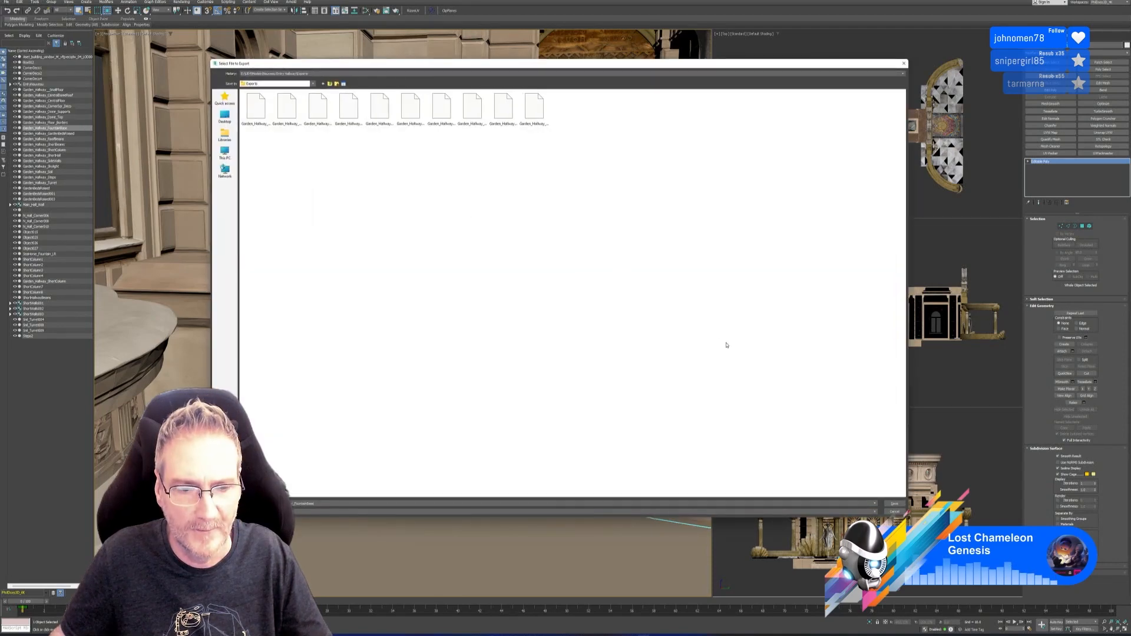
left_click(895, 503)
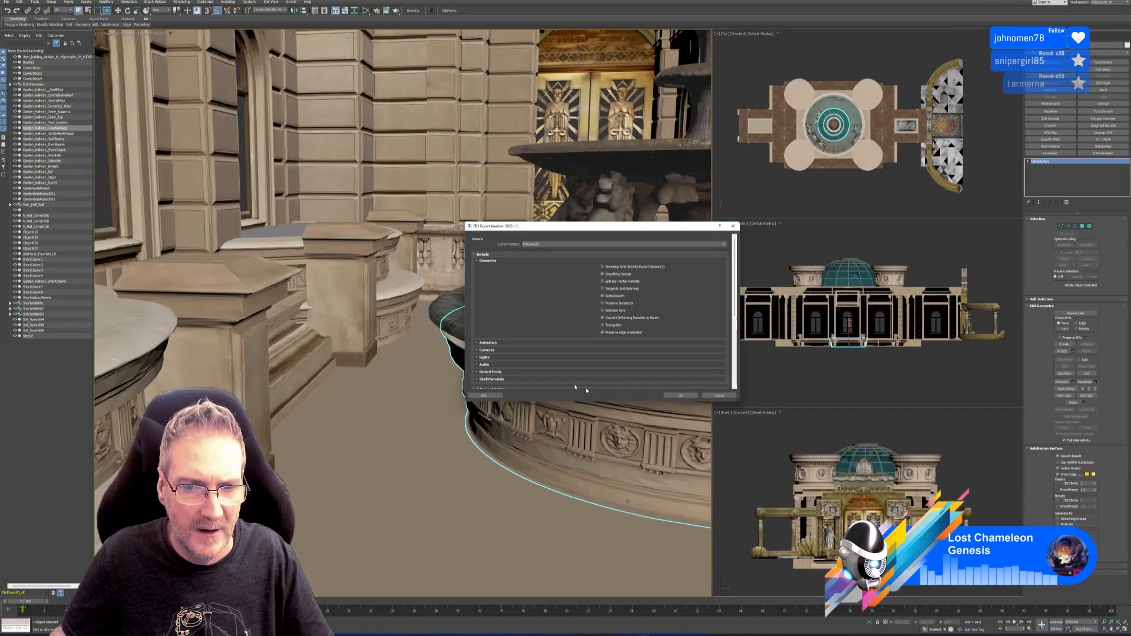
left_click(674, 396)
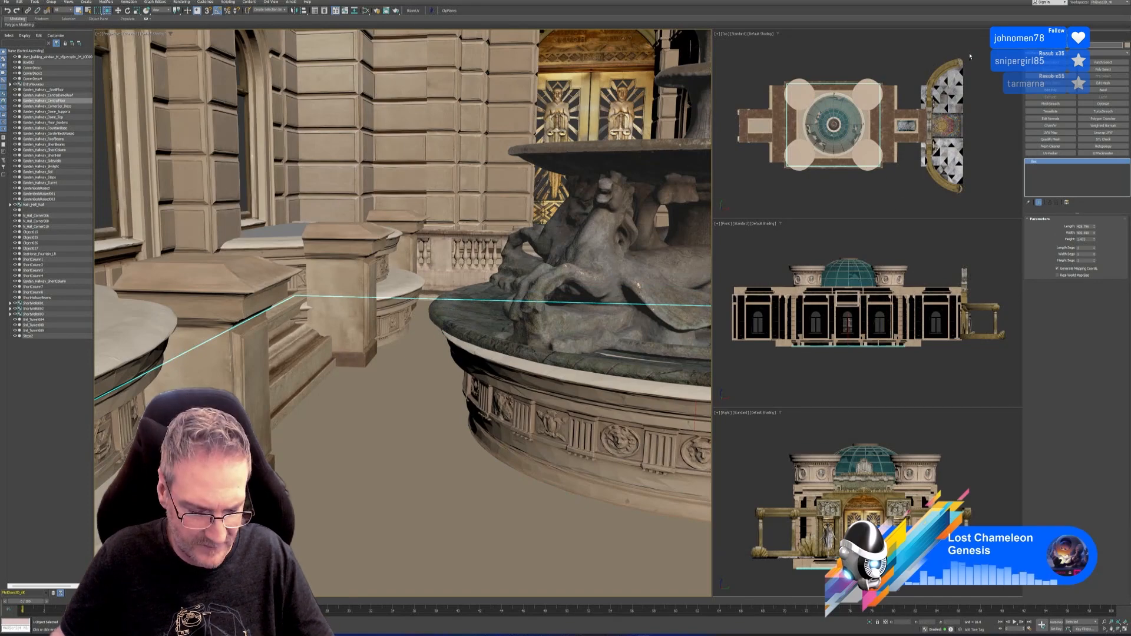
Export only the large central floor beneath the fountain as FBX under its CentralFloor name.
left_click(7, 3)
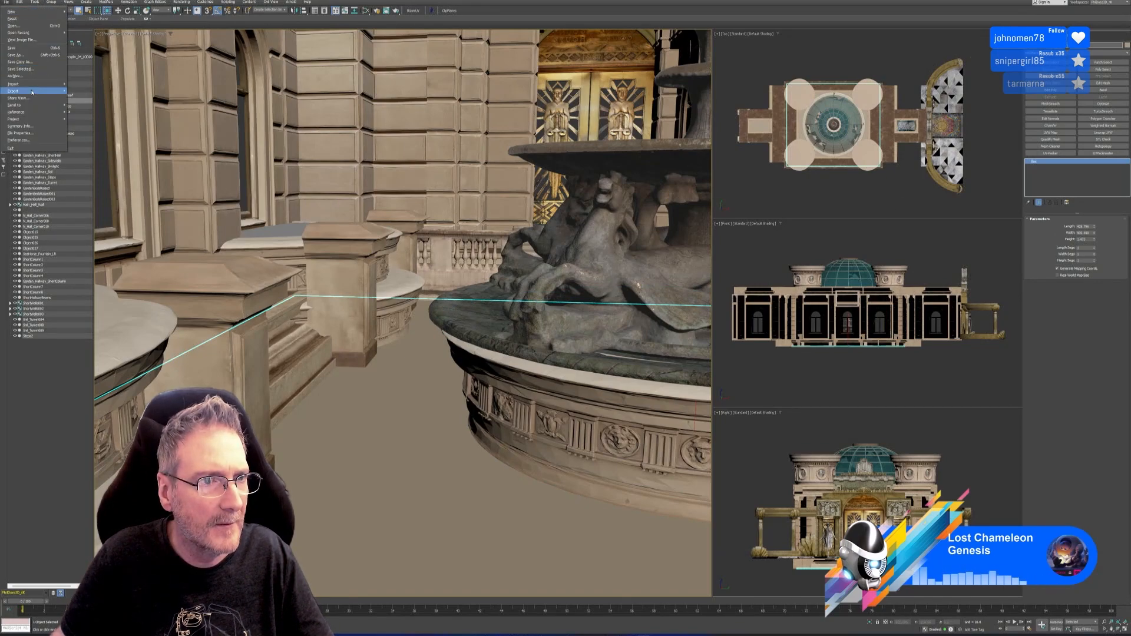
mouse_move(35, 87)
left_click(89, 94)
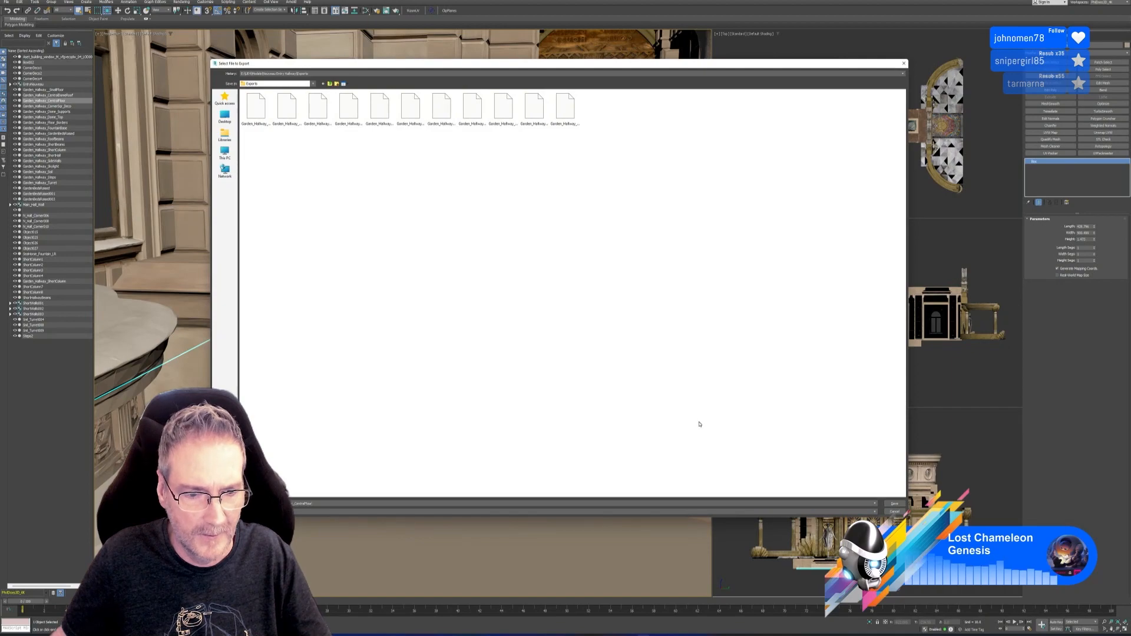
left_click(894, 504)
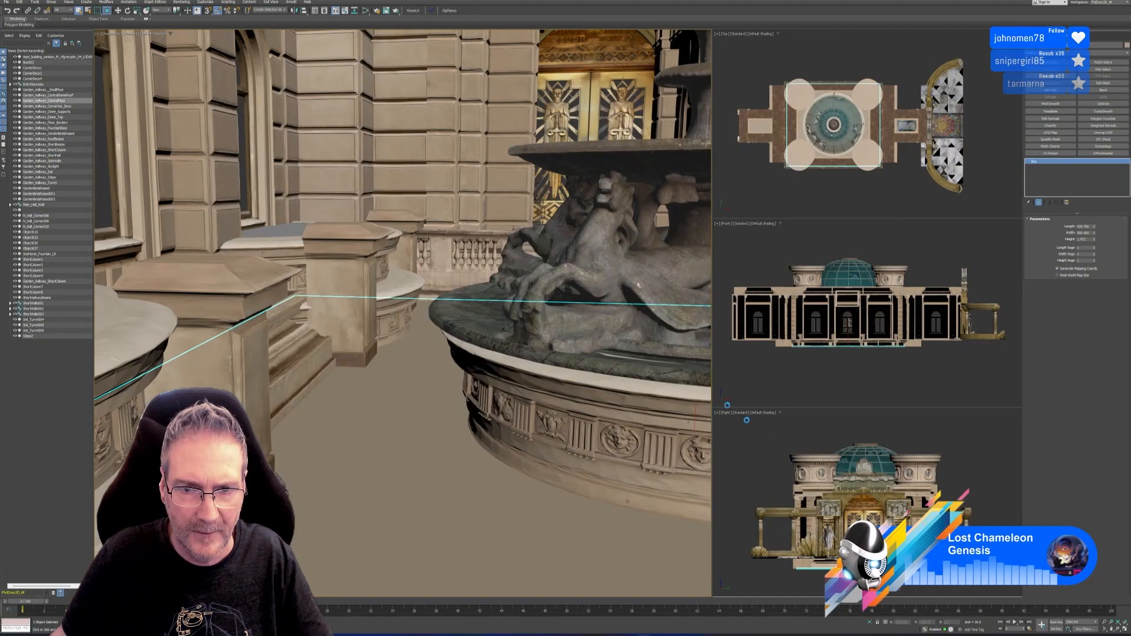
left_click(681, 395)
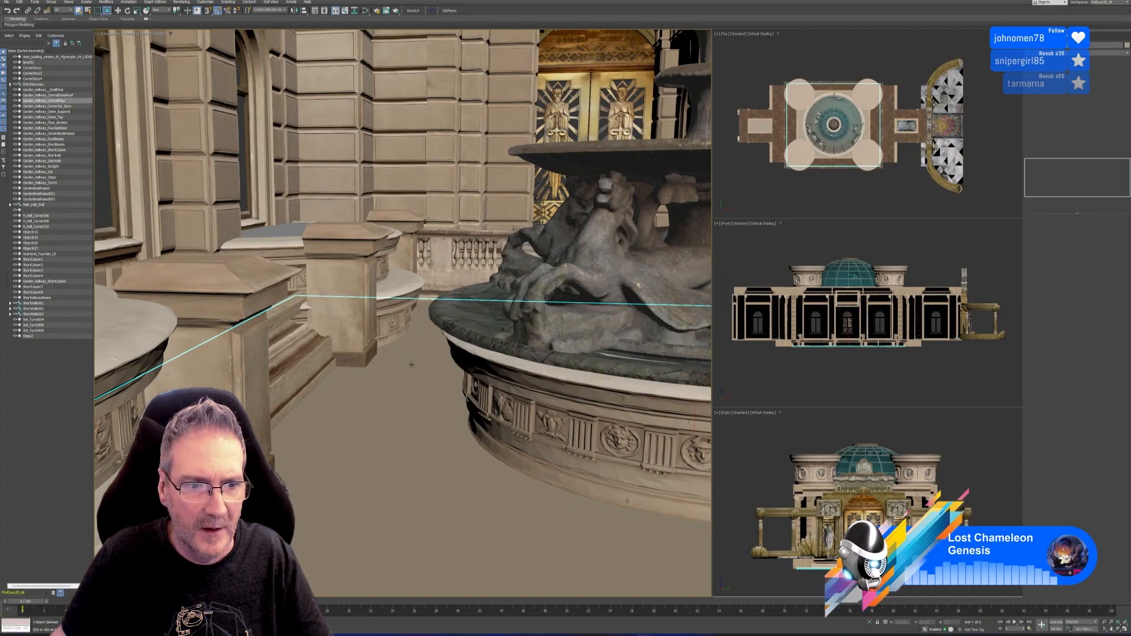
Rename the arched window's frame to Garden_Hallway_WindowFrame and export only that object as FBX.
middle_click_drag(413, 362, 464, 494)
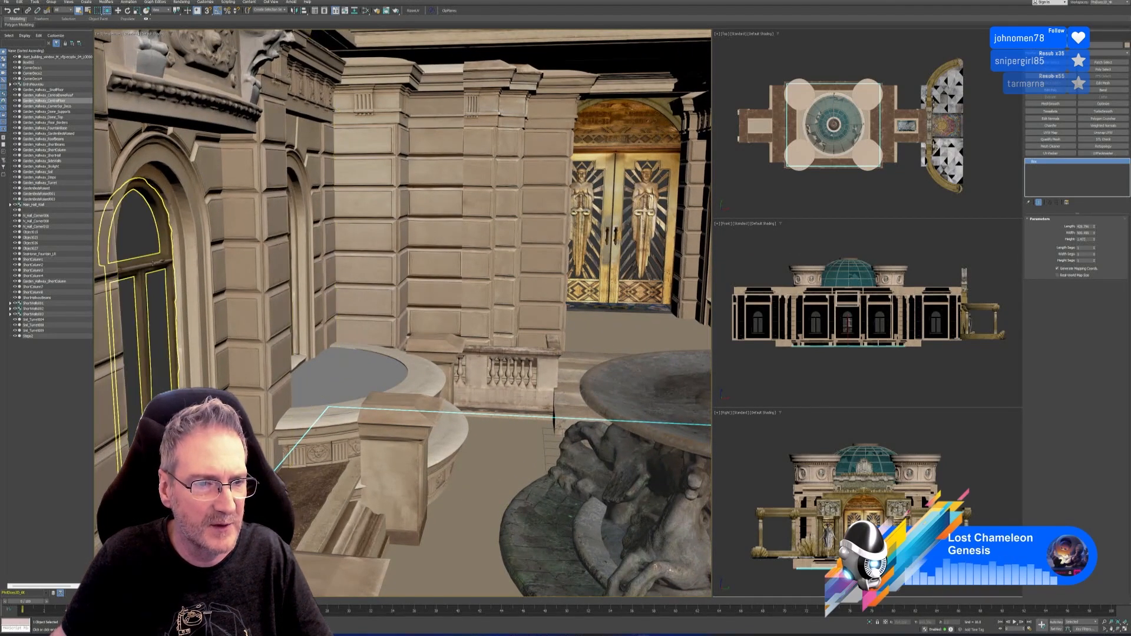
middle_click_drag(271, 256, 214, 271)
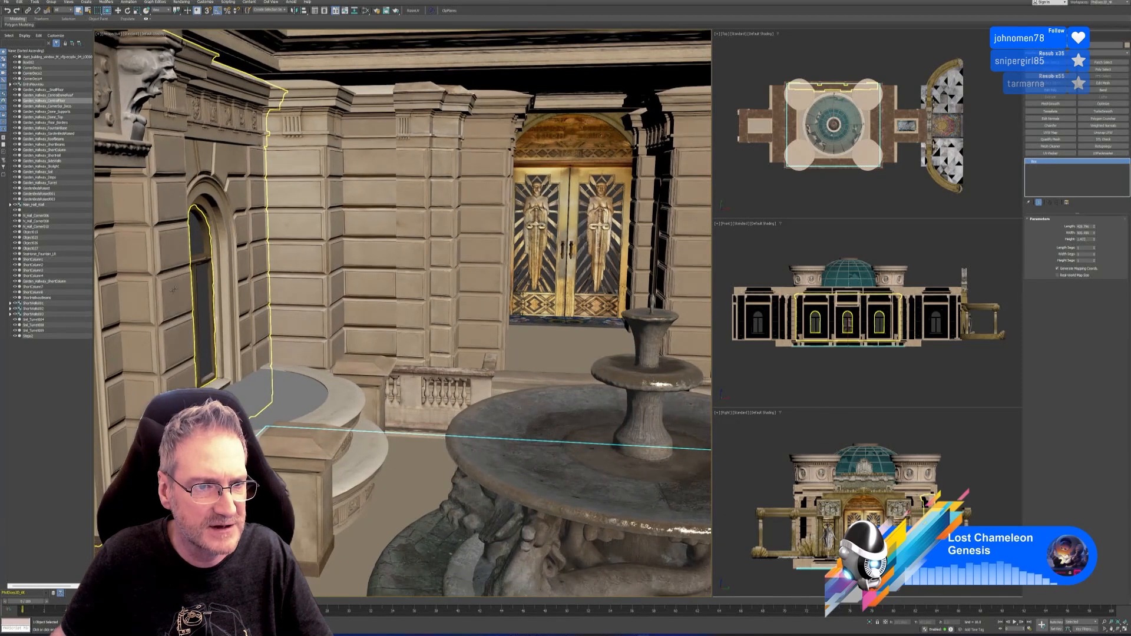
left_click(195, 264)
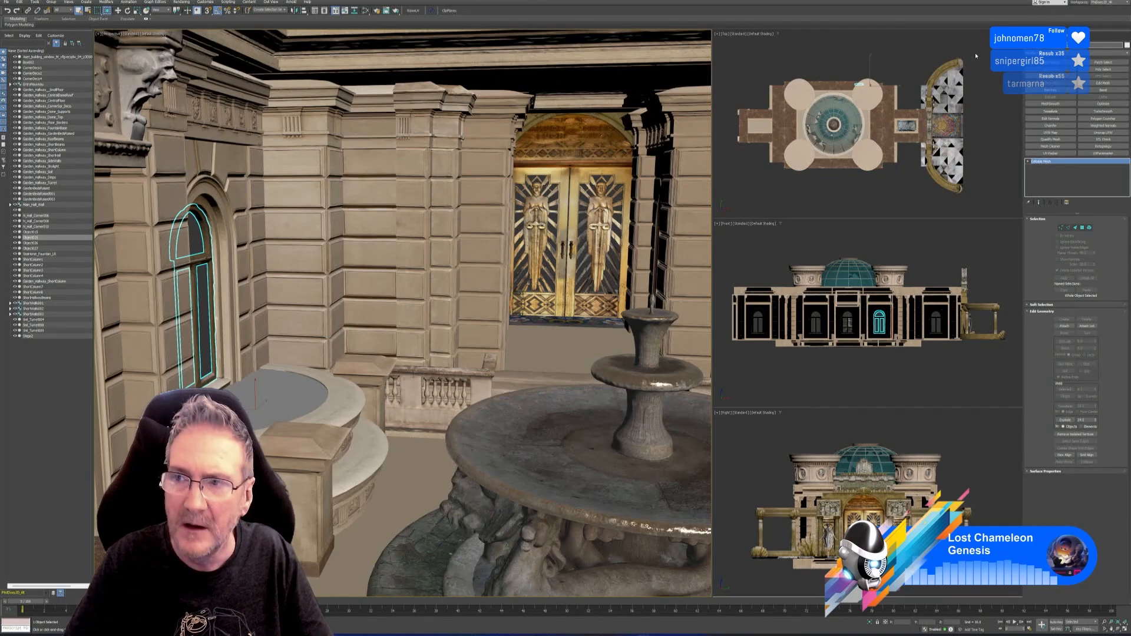
key("Return")
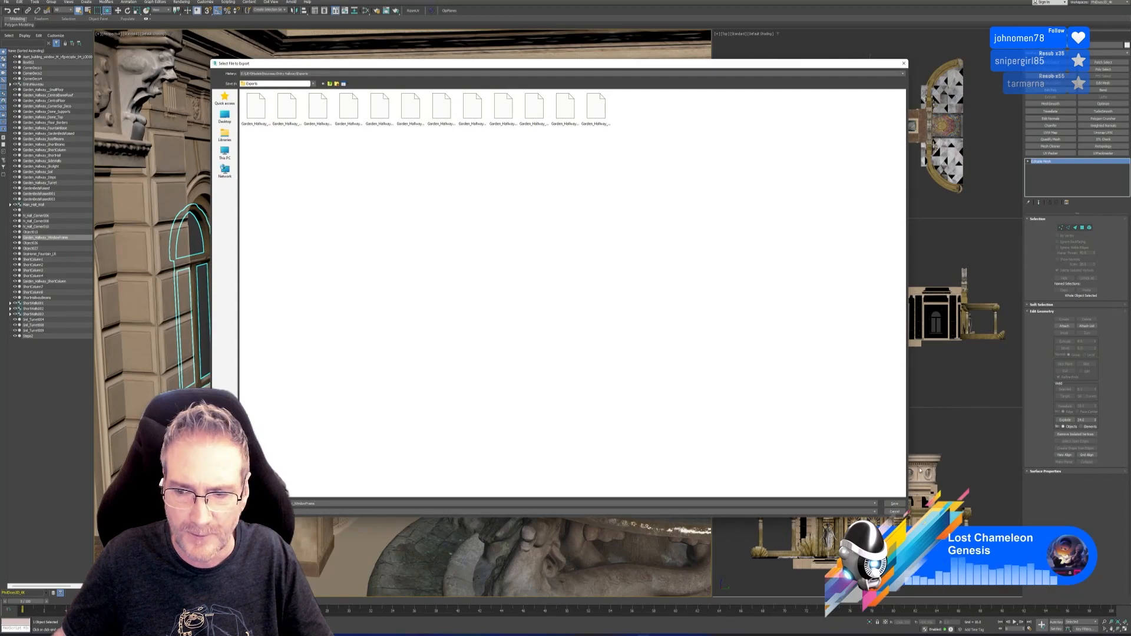
left_click(900, 506)
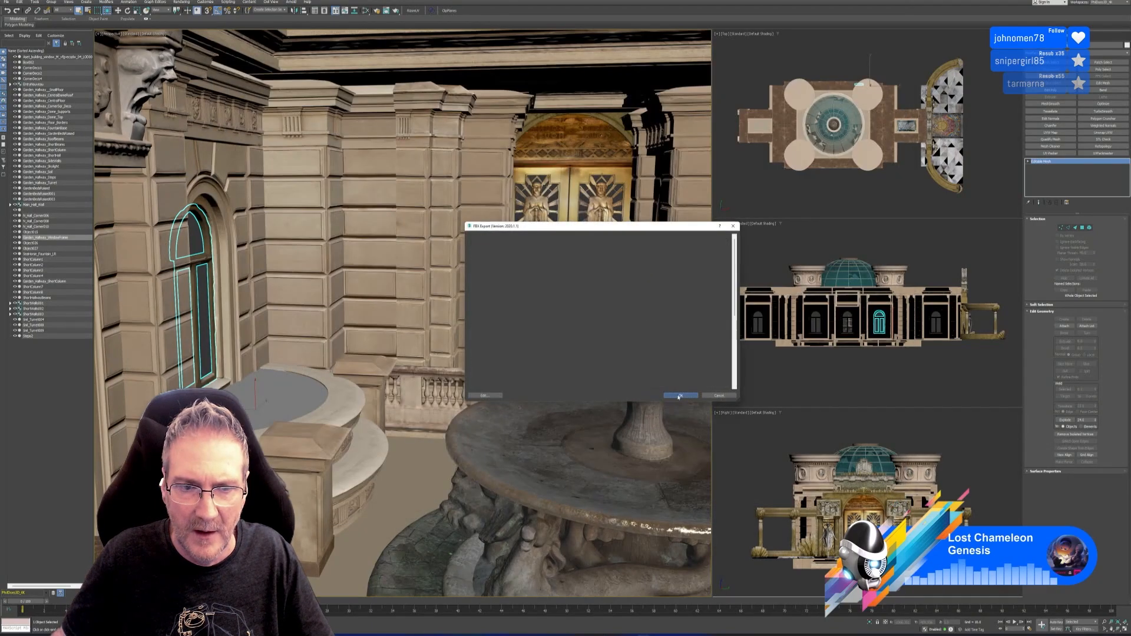
Select the floor border surrounding the central floor and export only that selection as FBX with the current preset.
middle_click_drag(494, 401, 563, 405)
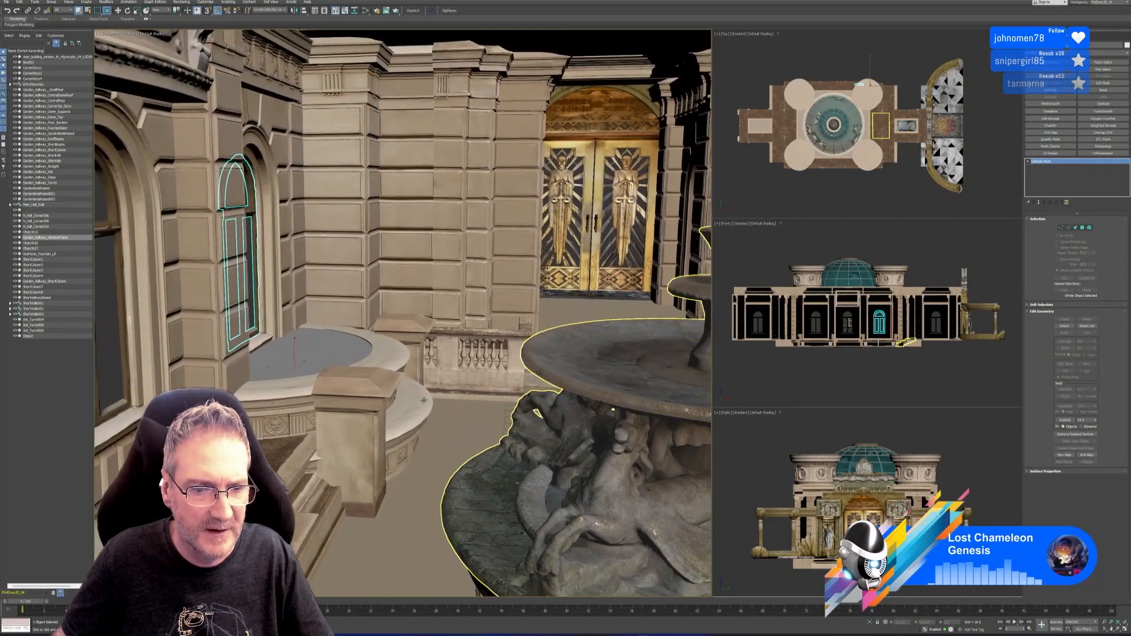
left_click(299, 460)
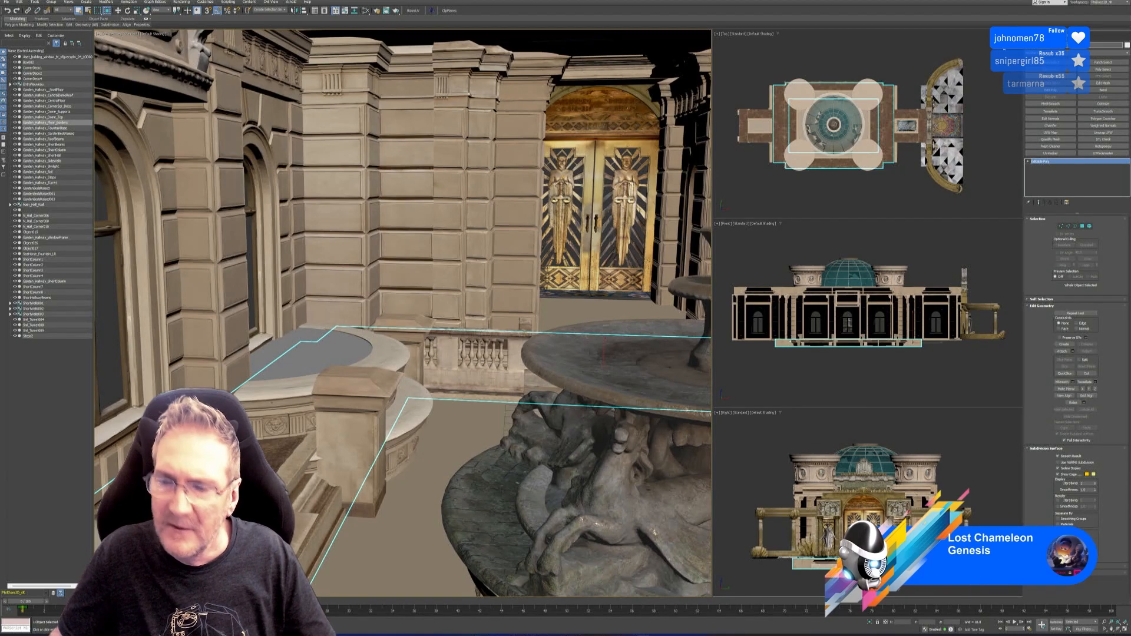
left_click(7, 2)
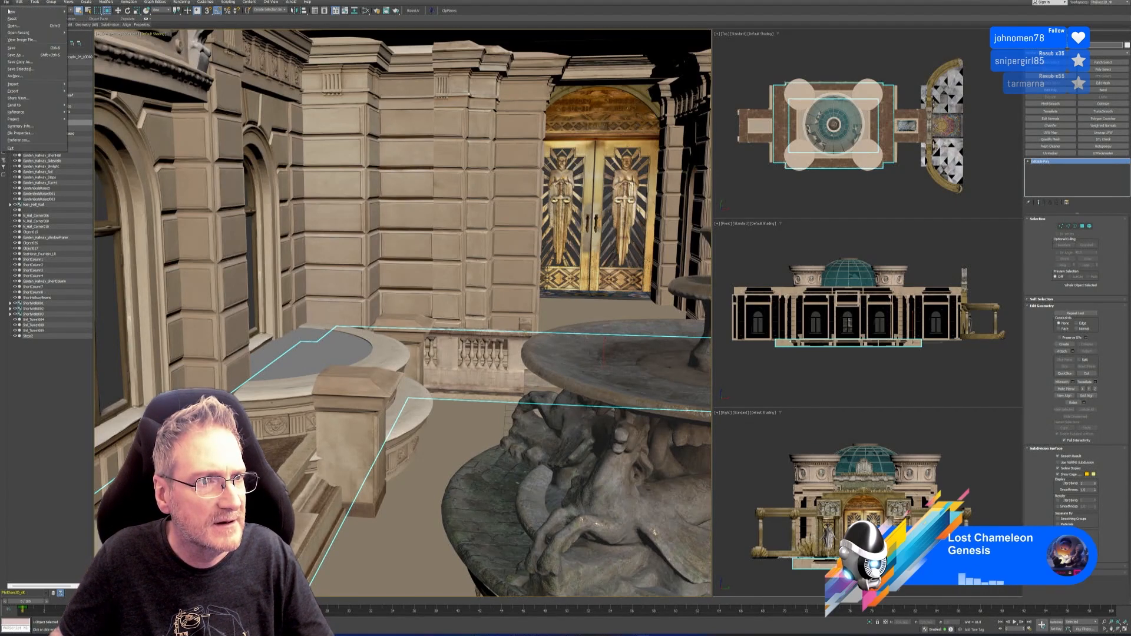
left_click(79, 98)
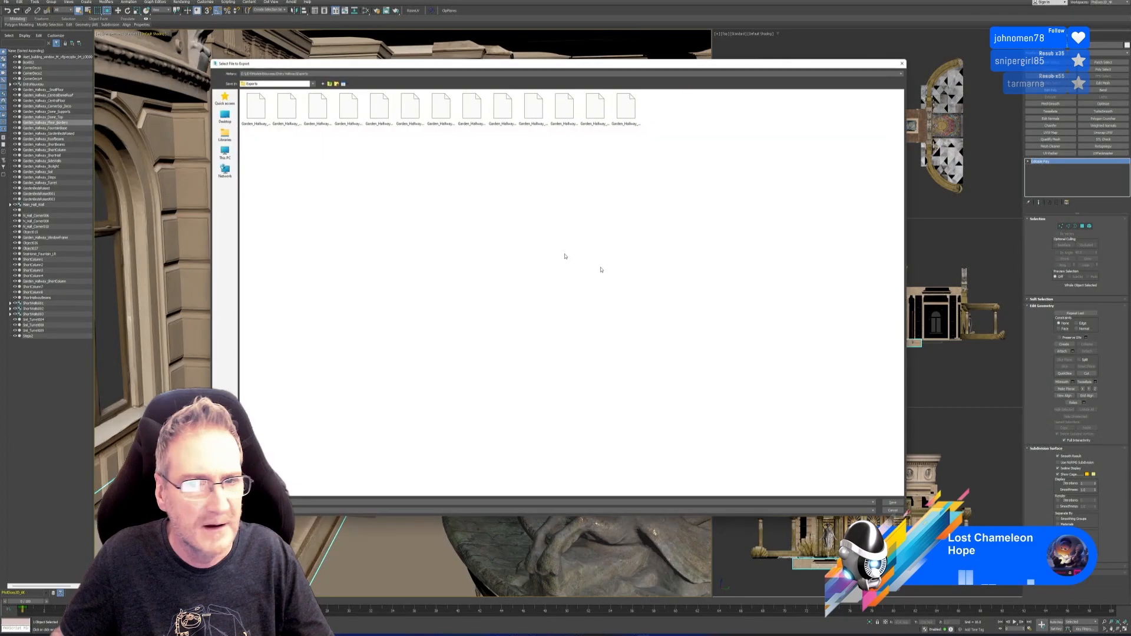
left_click(893, 504)
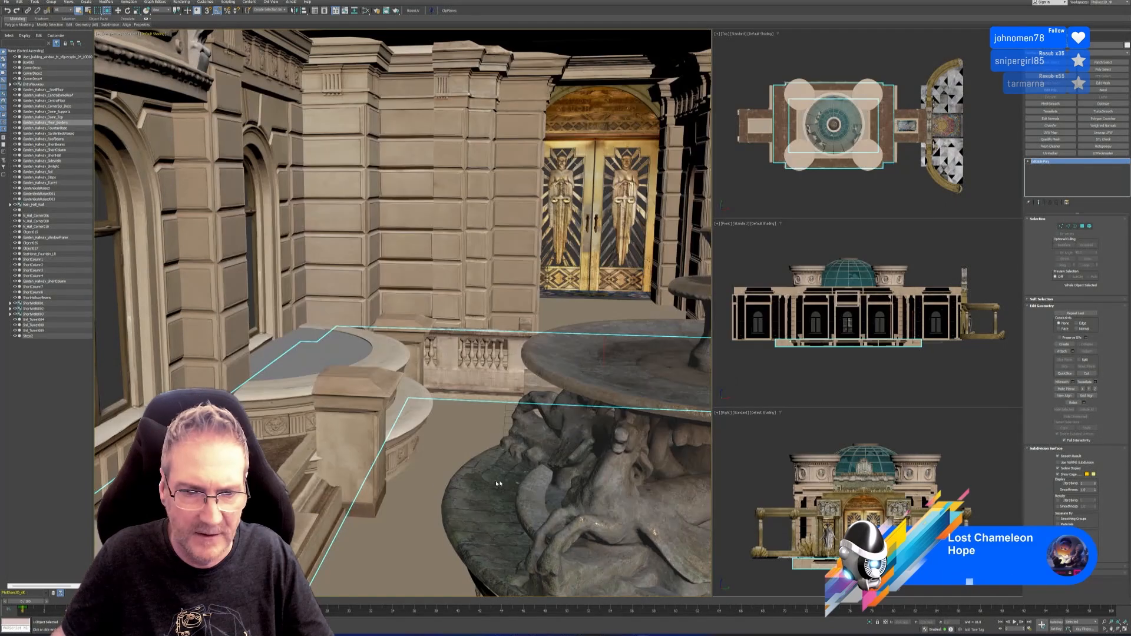
left_click(677, 397)
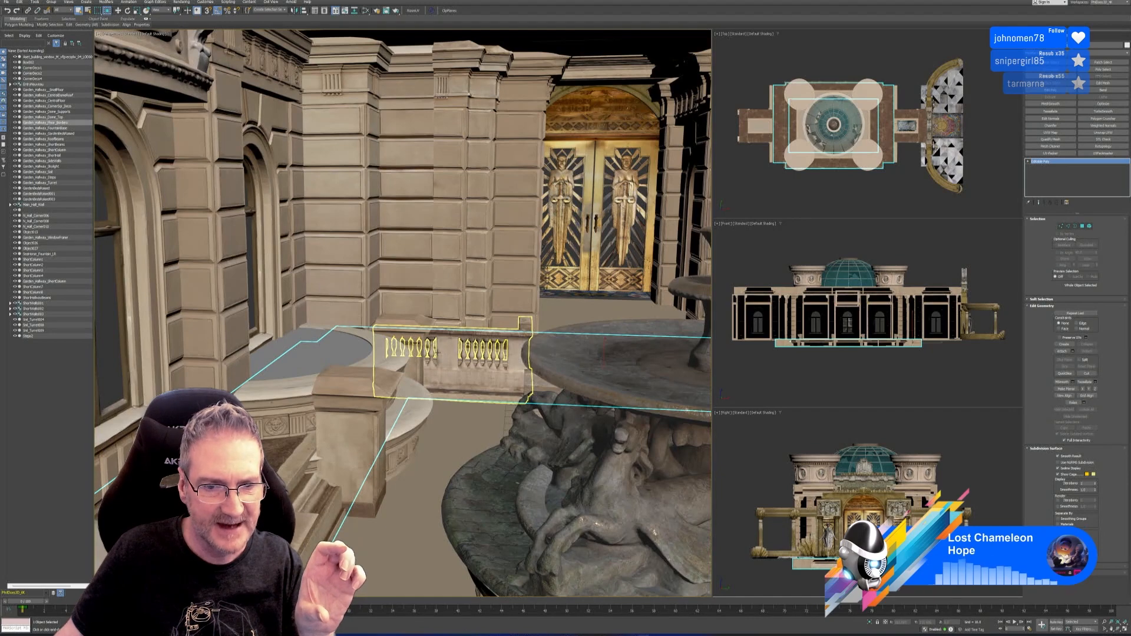
Examine the fountain, floor border, roof beams and side walls around the golden doors for pieces left to export.
middle_click_drag(566, 357, 192, 284)
middle_click_drag(368, 363, 699, 342)
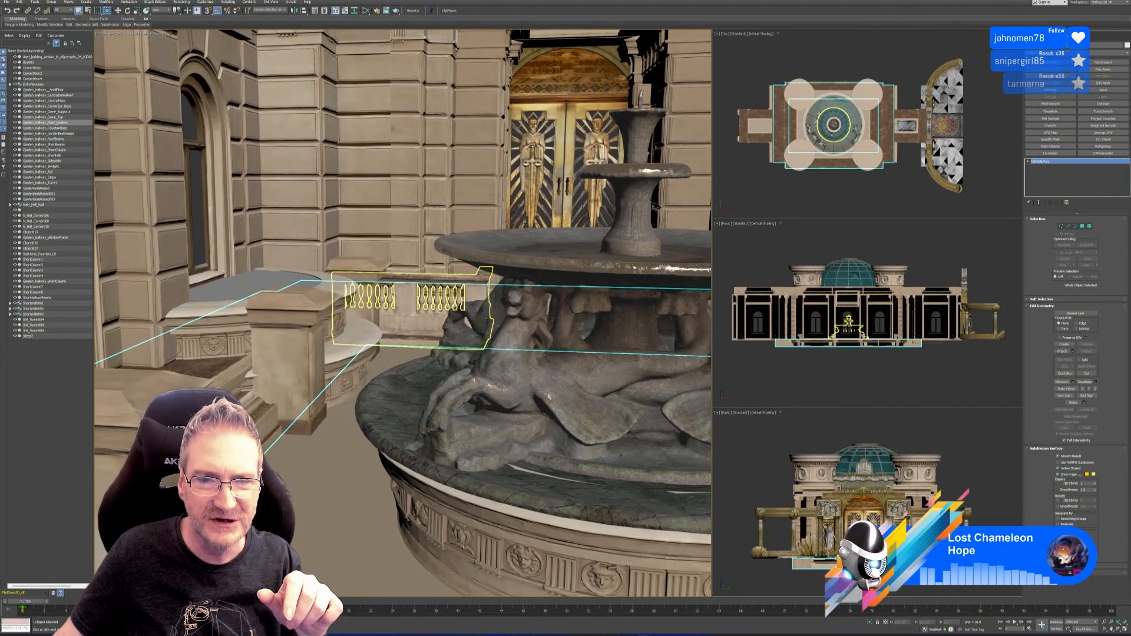
middle_click_drag(468, 317, 658, 409)
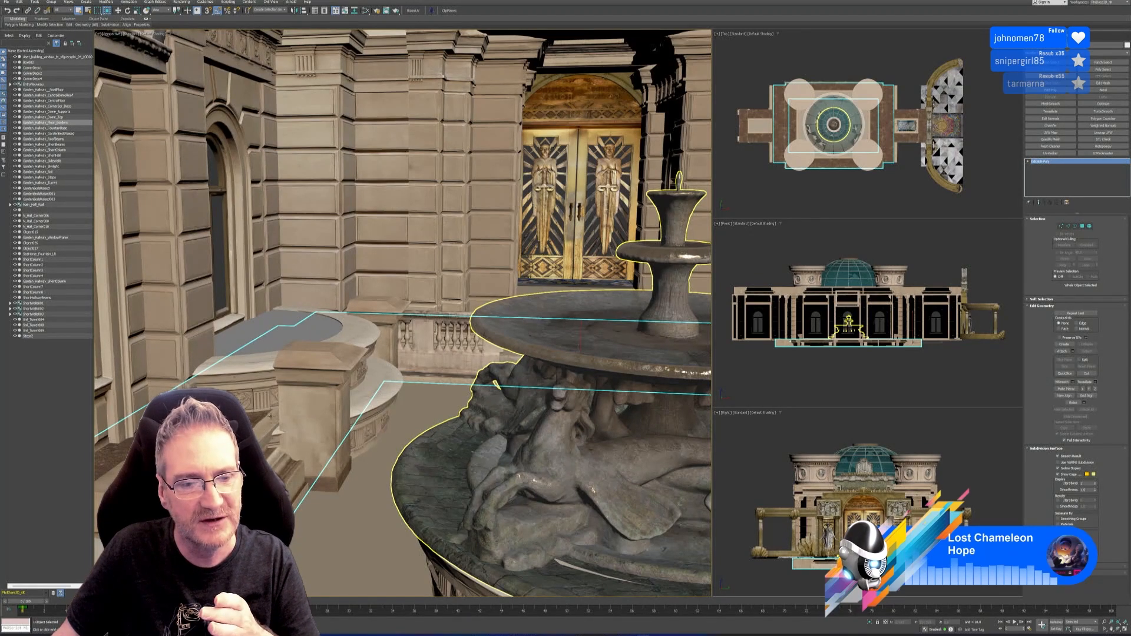
middle_click_drag(330, 357, 324, 497)
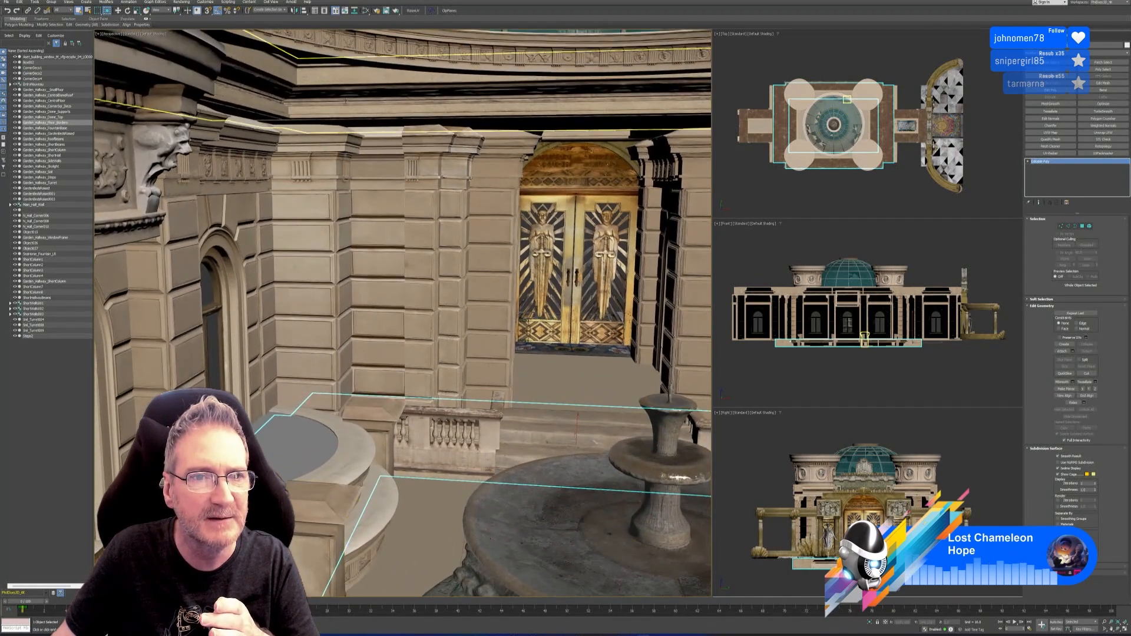
left_click(346, 101)
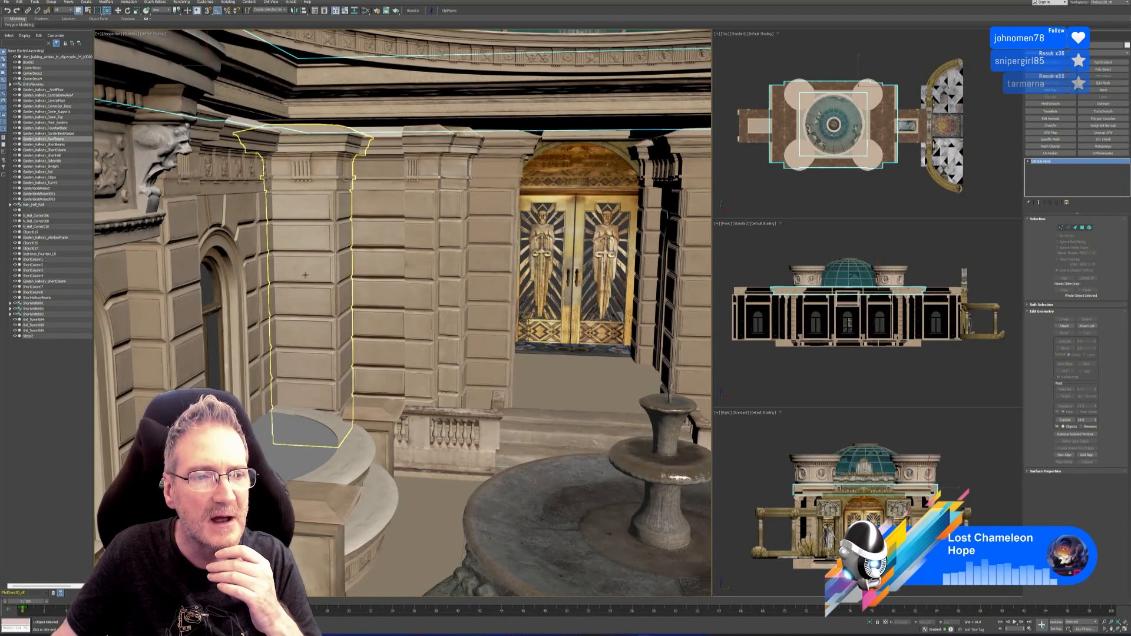
middle_click_drag(306, 280, 347, 174)
left_click(178, 110)
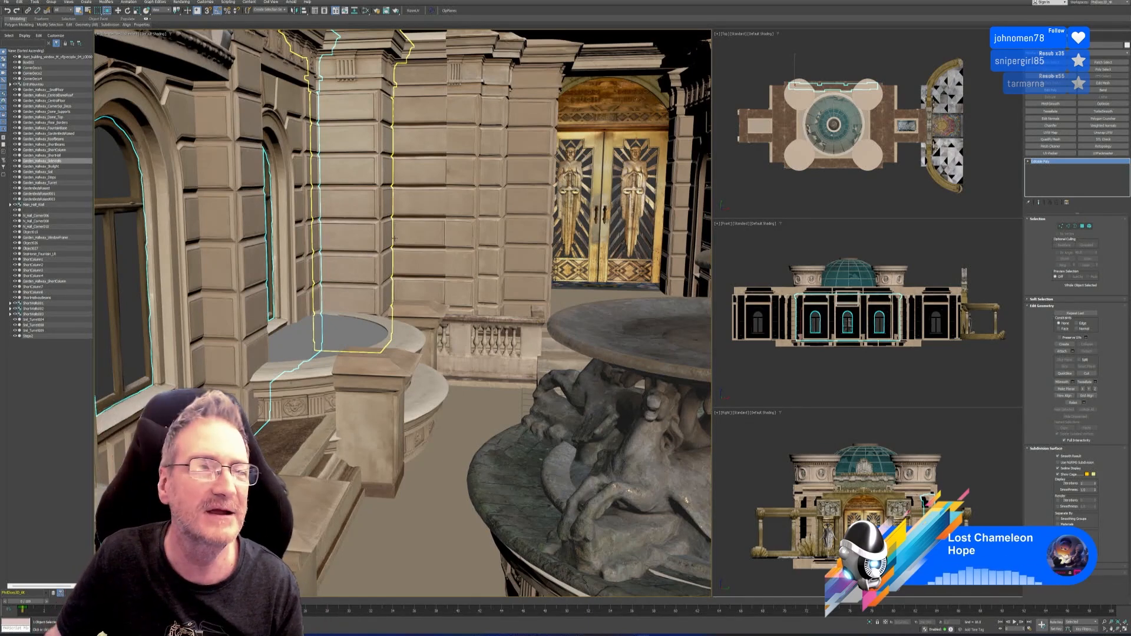
left_click(200, 3)
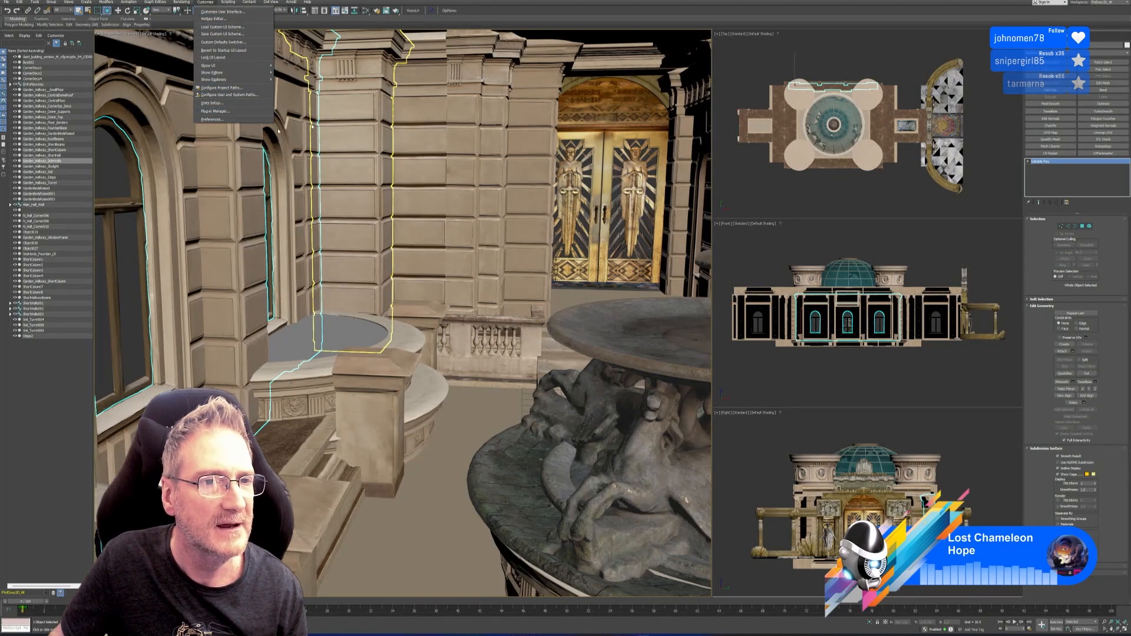
left_click(643, 12)
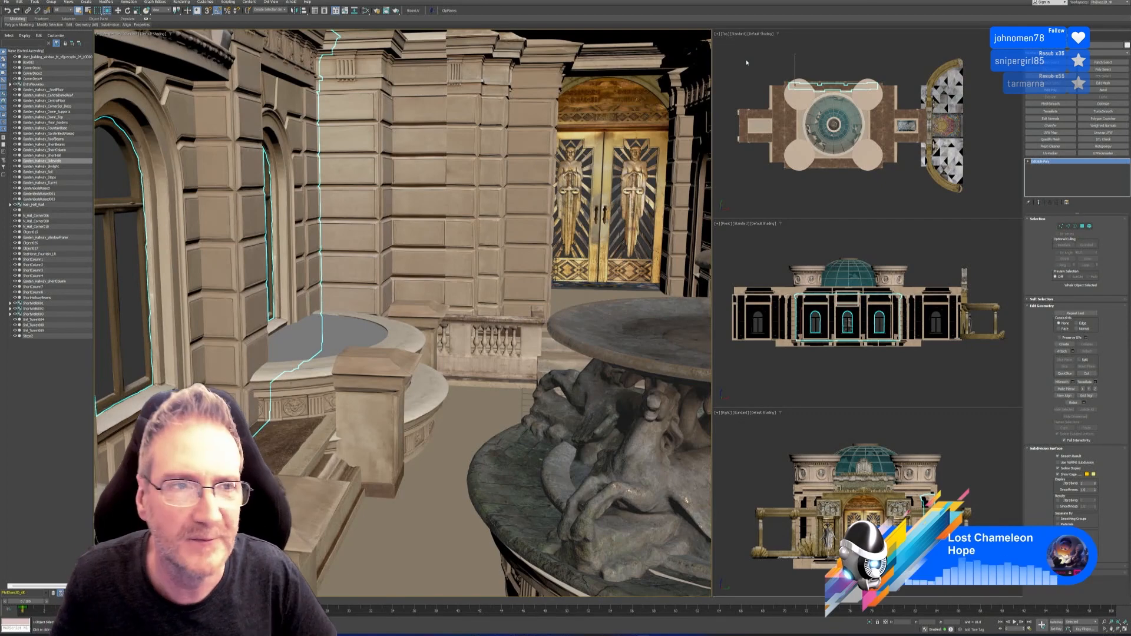
left_click(6, 2)
mouse_move(36, 90)
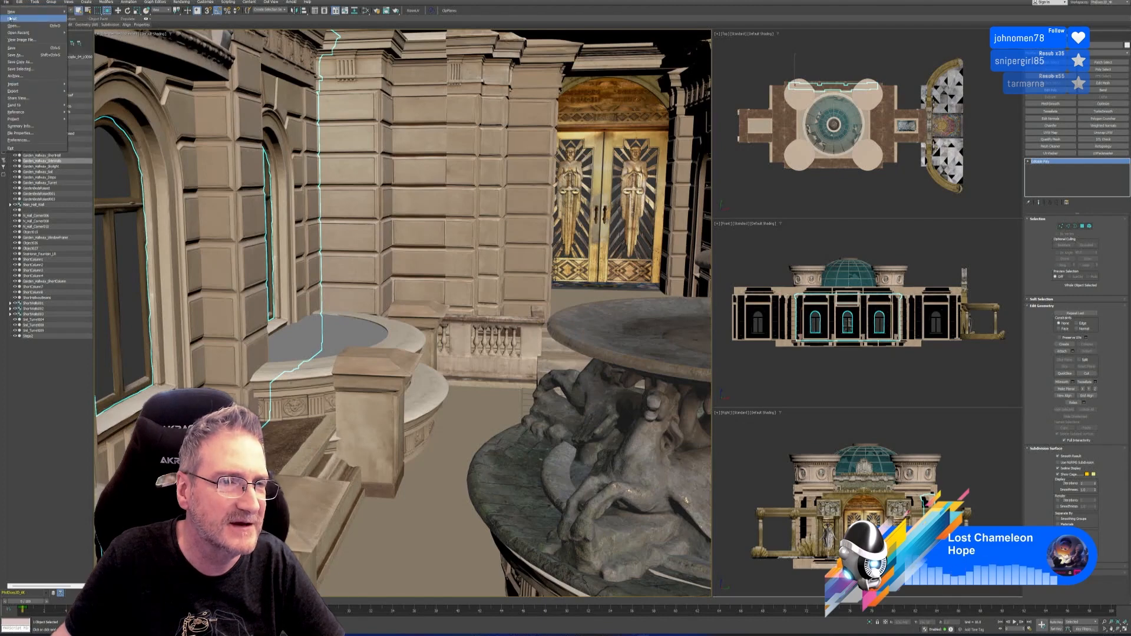
mouse_move(19, 2)
left_click(553, 9)
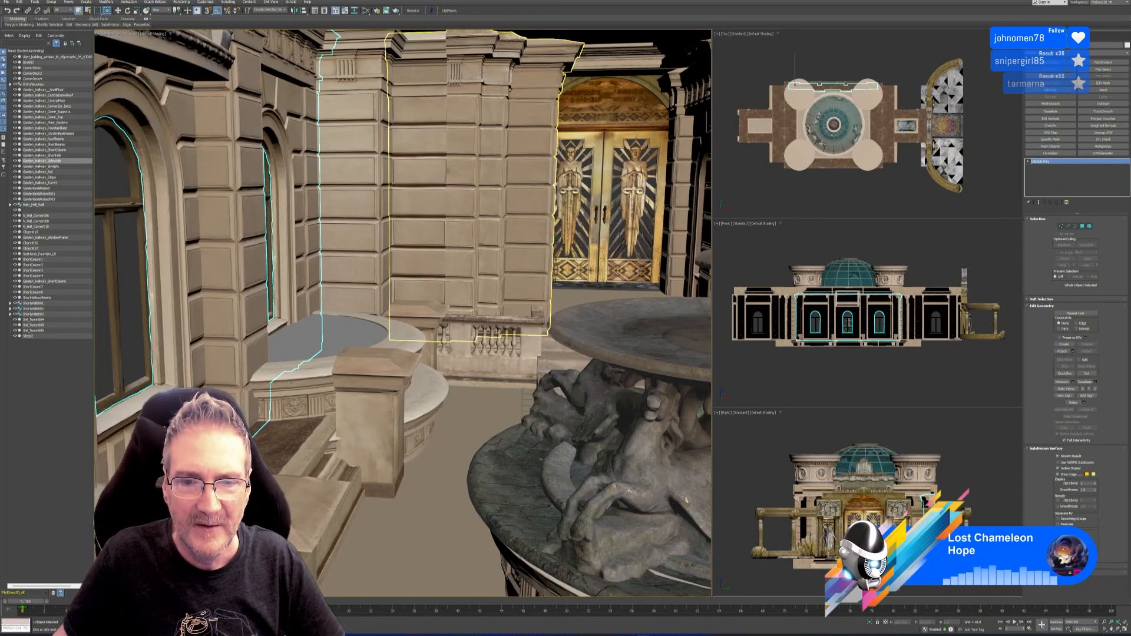
Check the roof beams and the walls beside the golden doors by selecting and deselecting the beams.
middle_click_drag(590, 268, 574, 298)
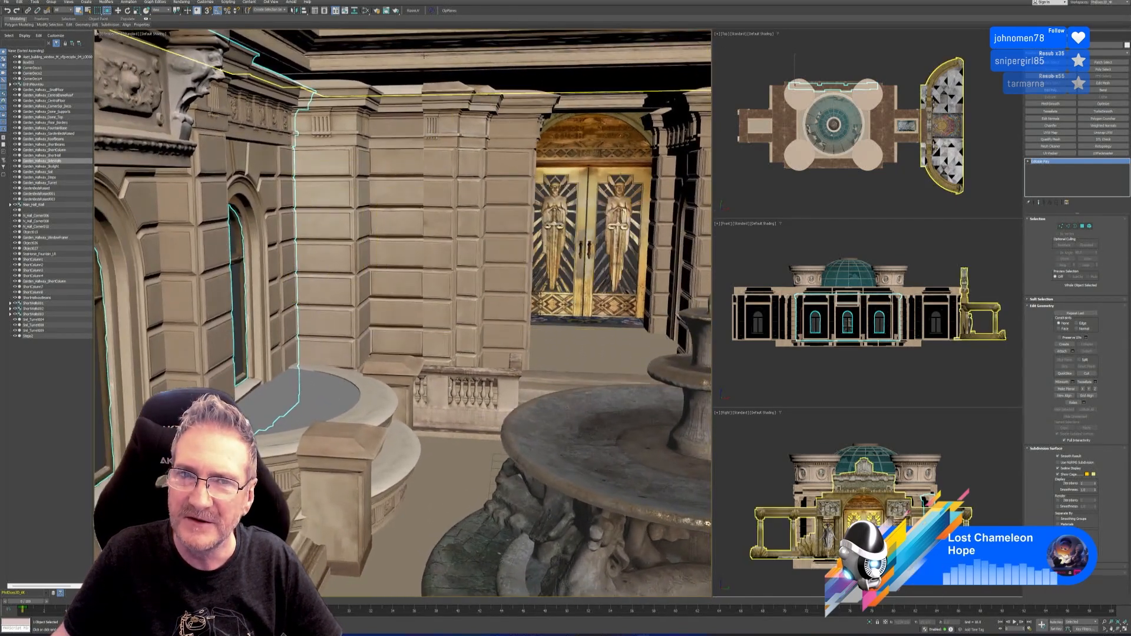
left_click(501, 55)
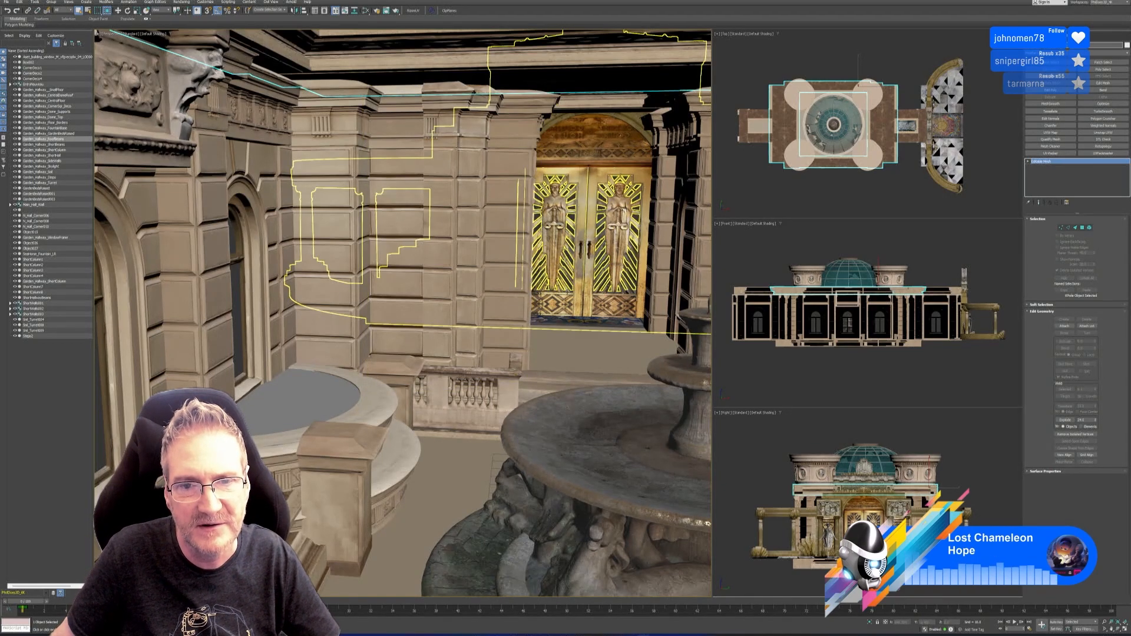
key("ctrl+d")
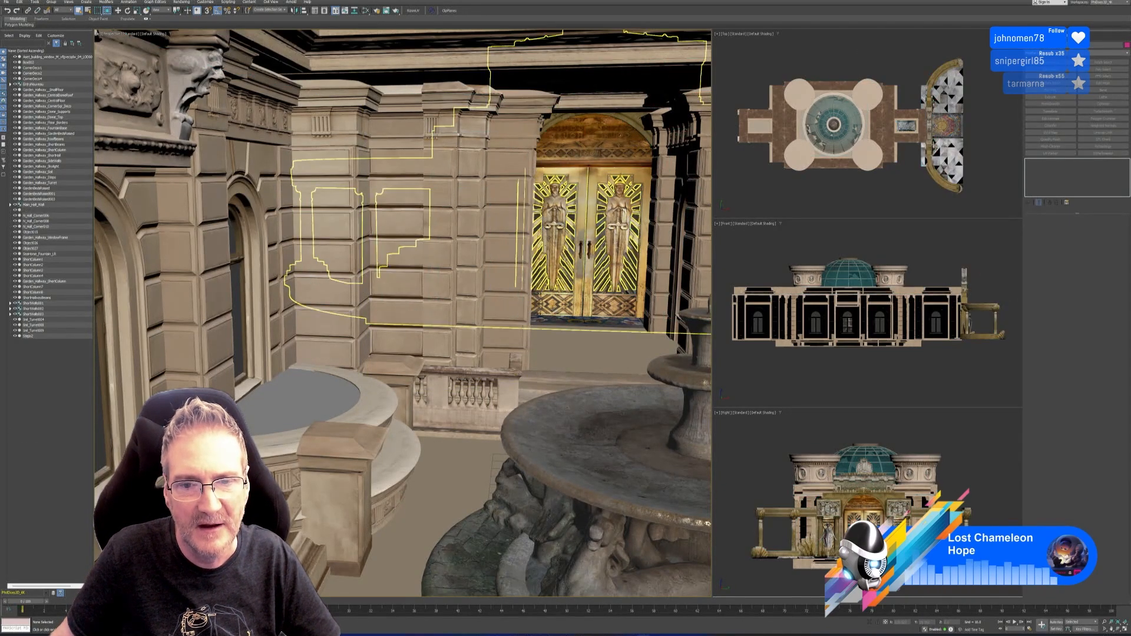
right_click(548, 318)
left_click(563, 284)
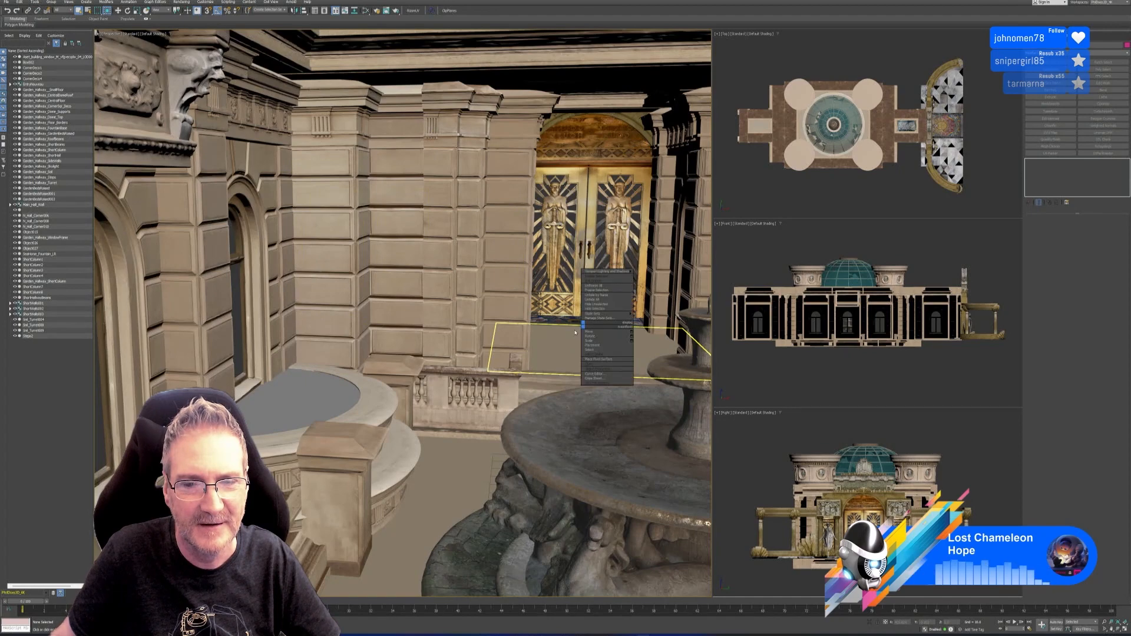
right_click(549, 345)
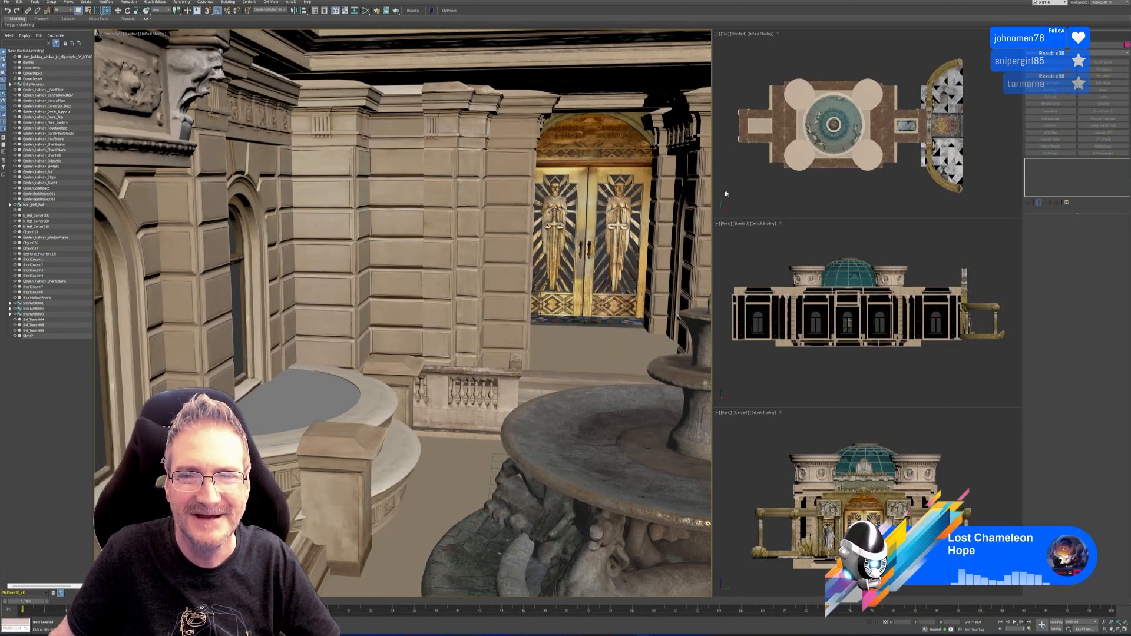
middle_click_drag(590, 258, 547, 262)
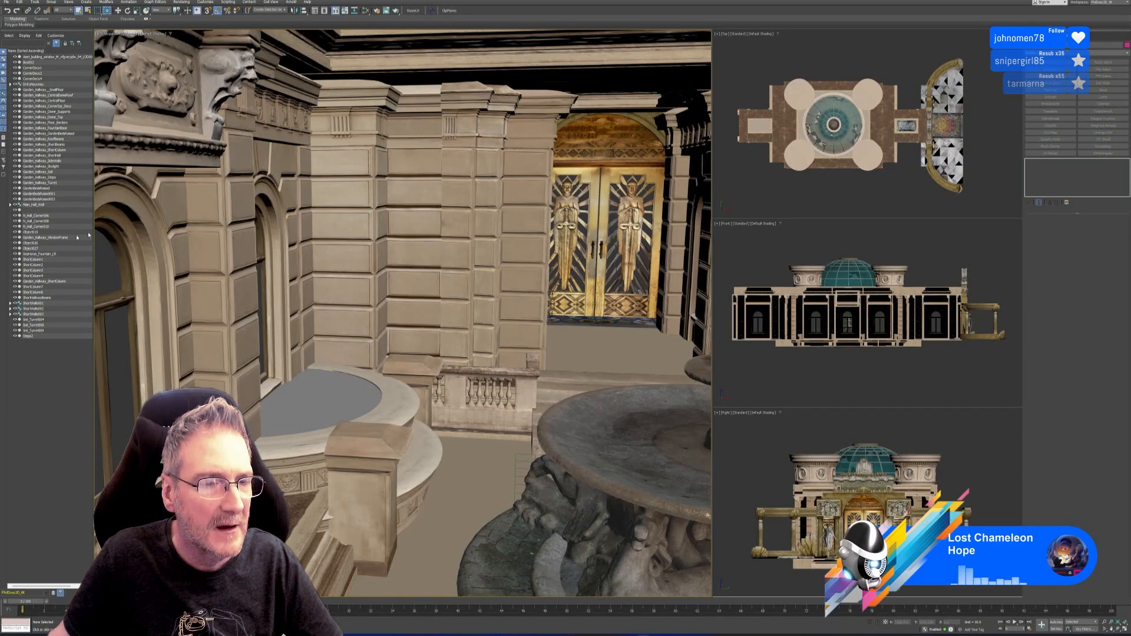
middle_click_drag(370, 208, 363, 223)
left_click(494, 140)
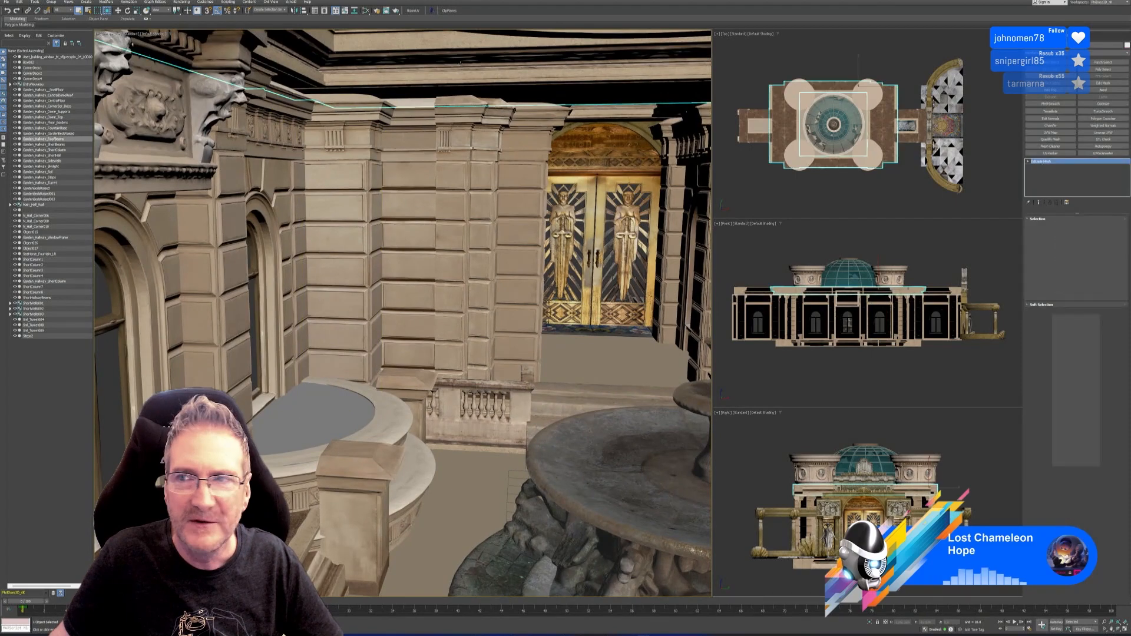
Select the carved dome support above the arched windows and export only that selection as FBX under its Dome_Supports name.
middle_click_drag(494, 141, 520, 201)
left_click(263, 99)
left_click(263, 100)
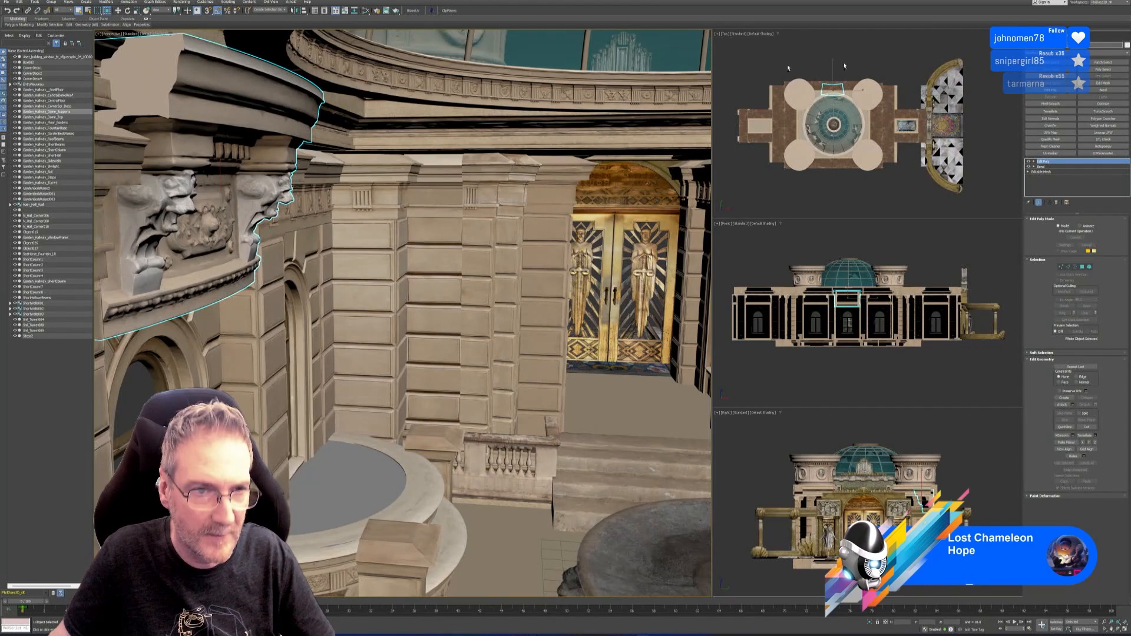
left_click(7, 2)
mouse_move(36, 91)
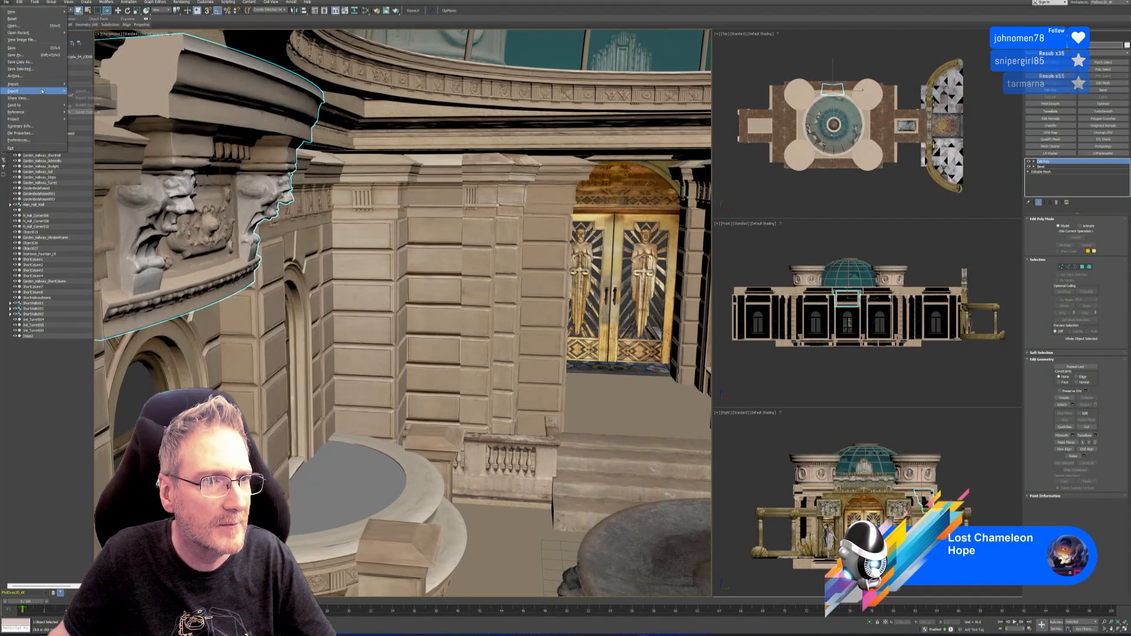
left_click(91, 97)
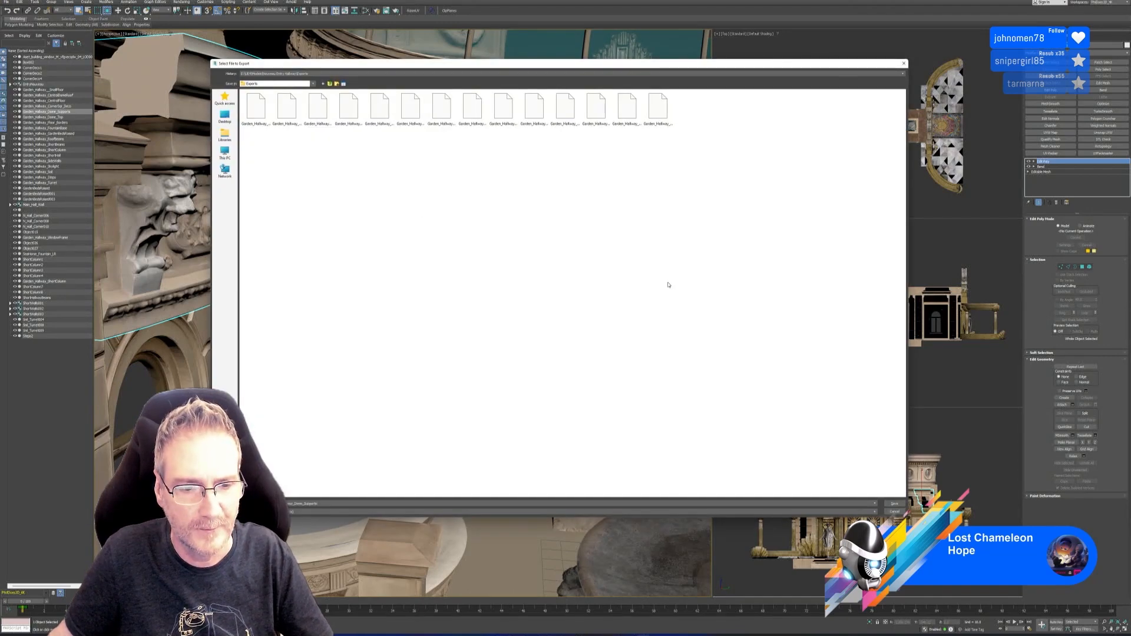
left_click(894, 503)
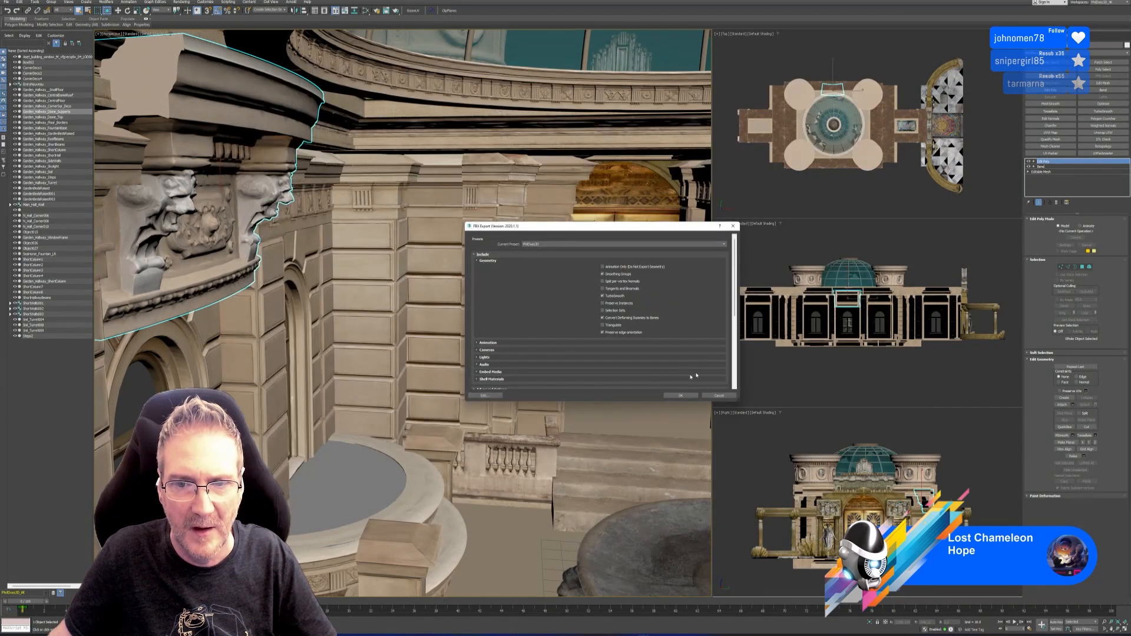
left_click(682, 396)
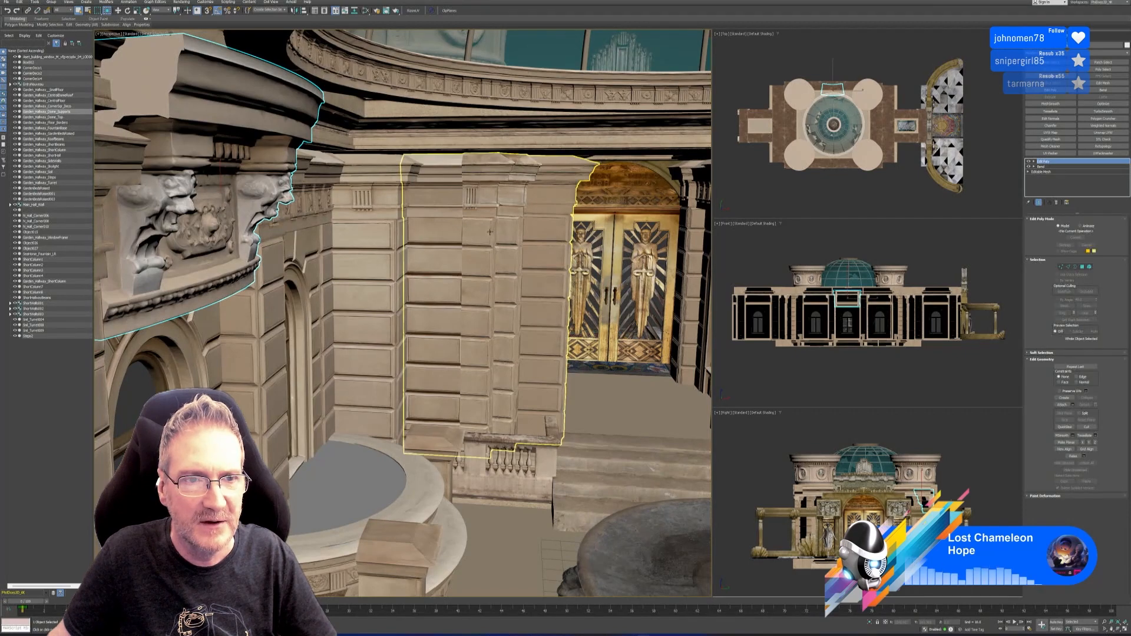
middle_click_drag(488, 203, 482, 243)
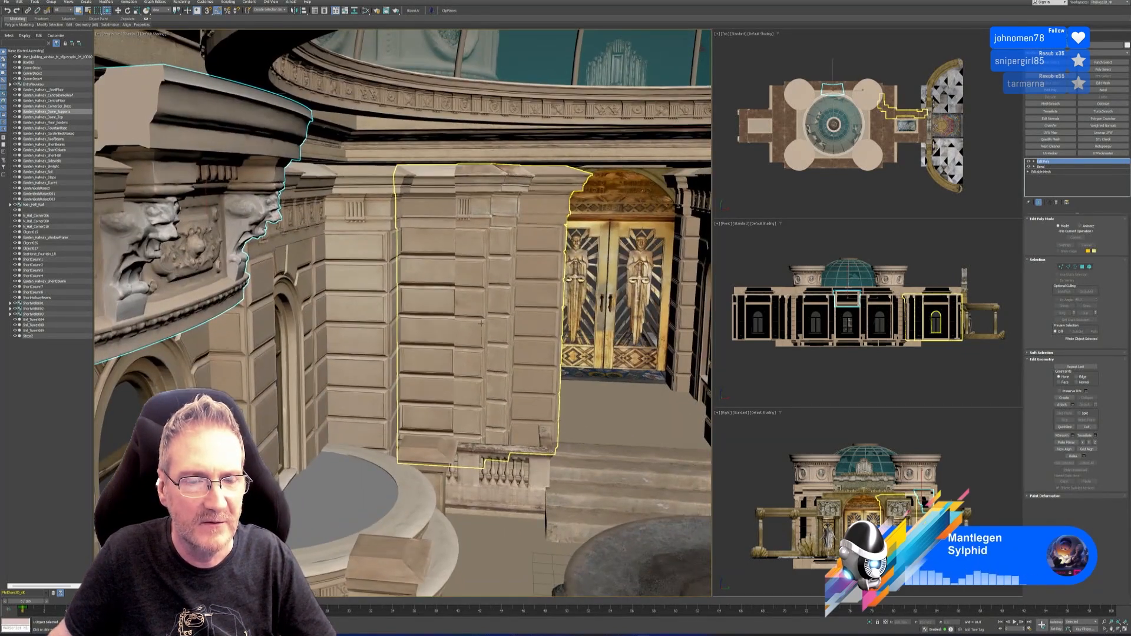
middle_click_drag(485, 323, 479, 284)
key("ctrl+d")
right_click(473, 295)
left_click(477, 293)
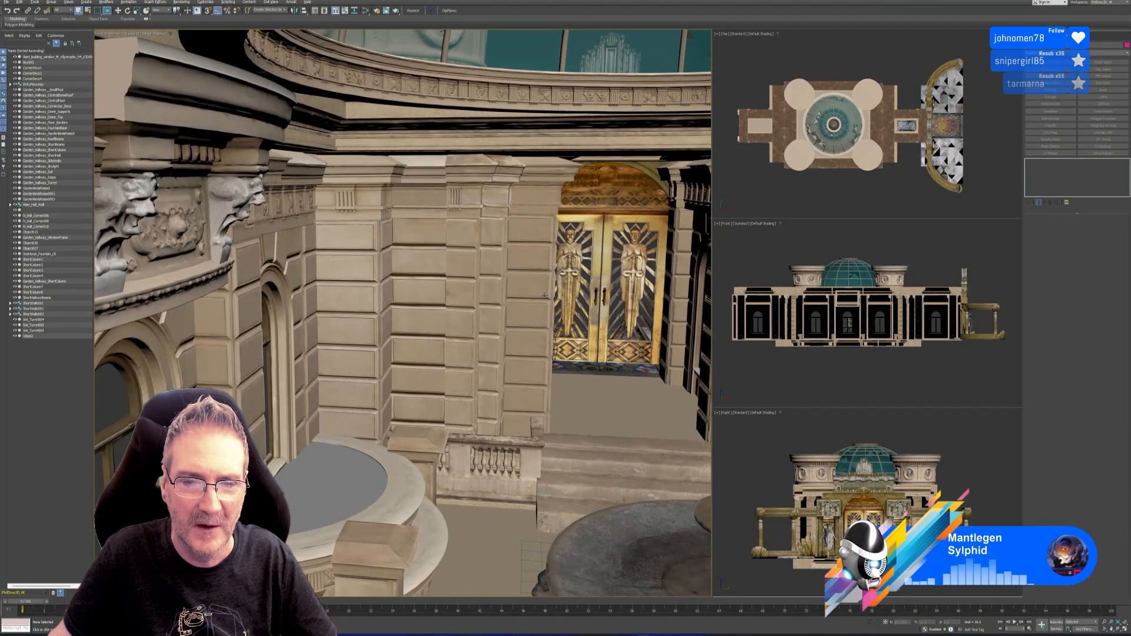
Select the central roof section surrounding the dome opening and export only that selection as FBX with the current preset.
scroll(544, 295, "up", 3)
scroll(538, 303, "down", 3)
middle_click_drag(538, 303, 543, 281, "alt")
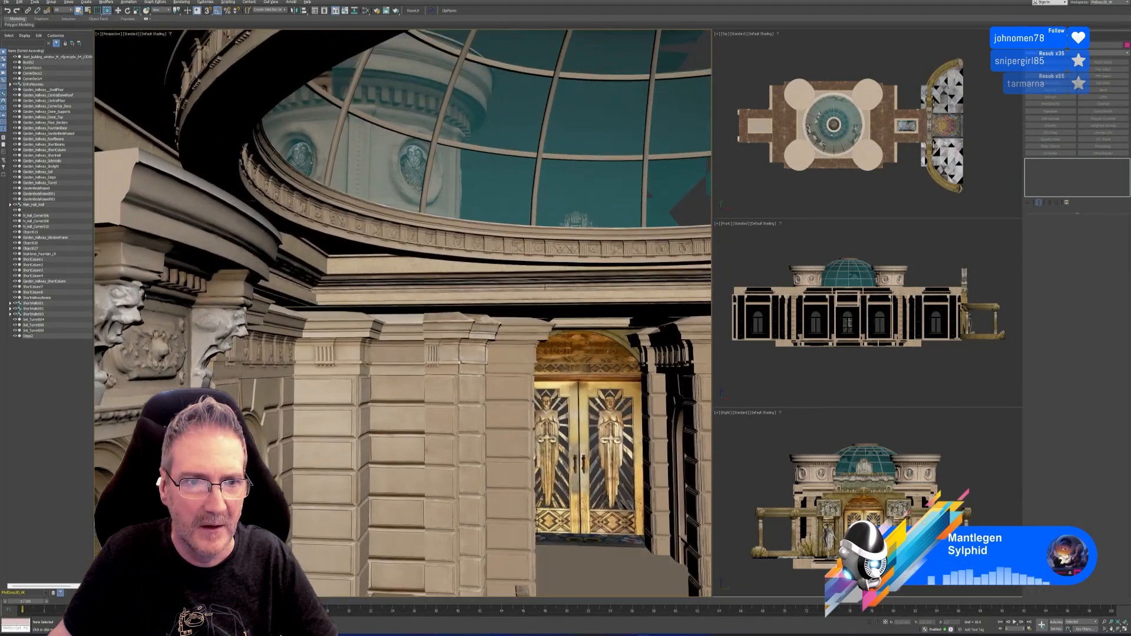
left_click(340, 259)
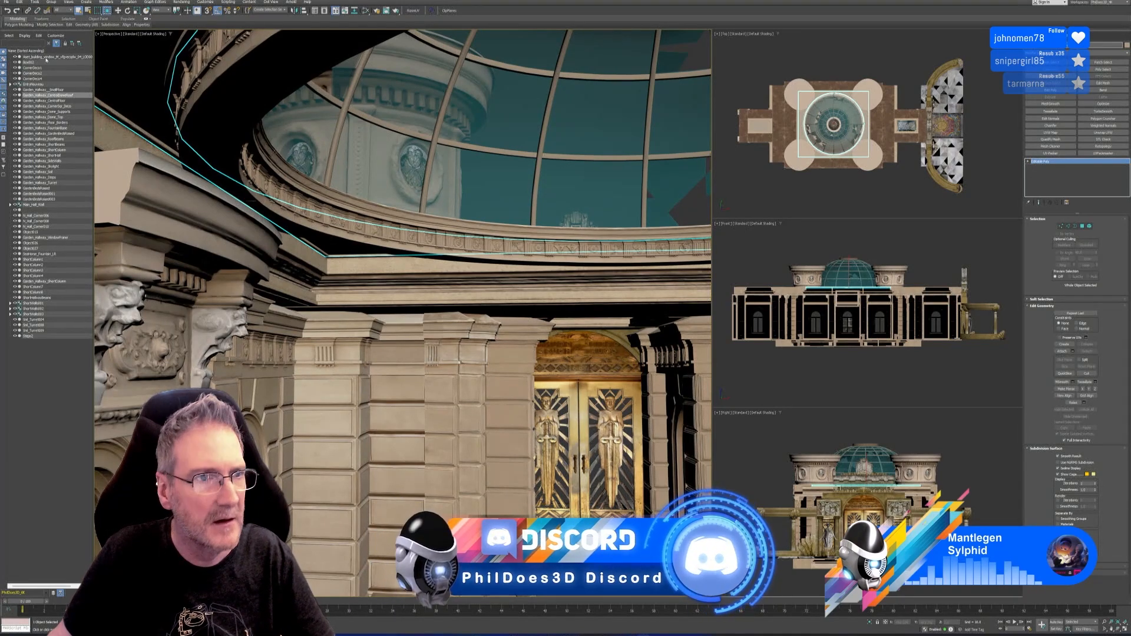
left_click(7, 3)
mouse_move(47, 91)
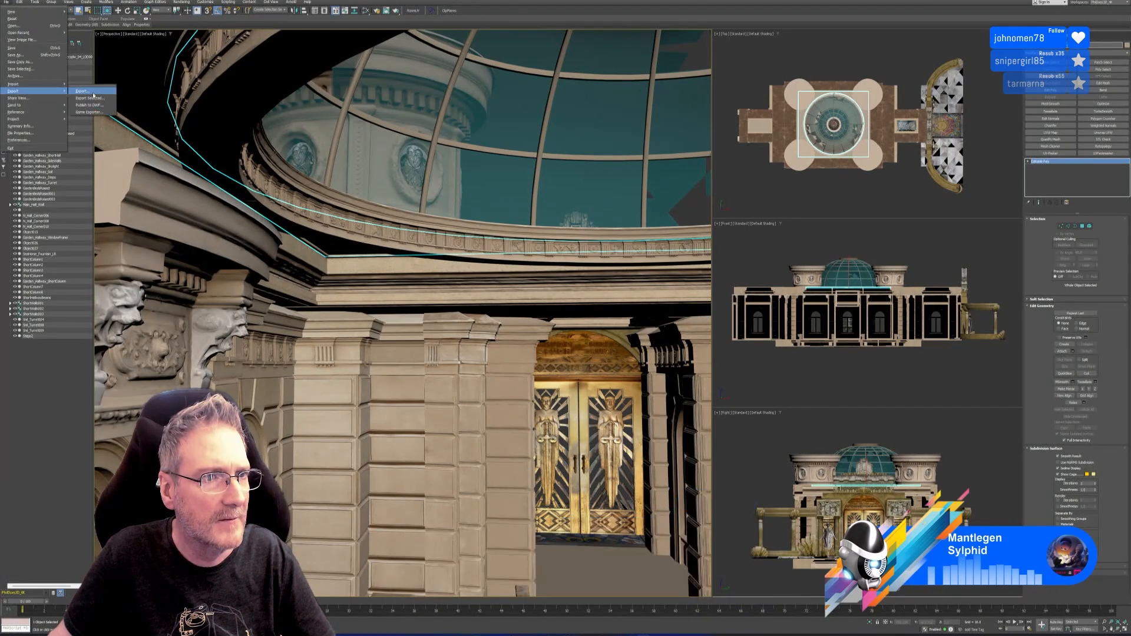
left_click(93, 93)
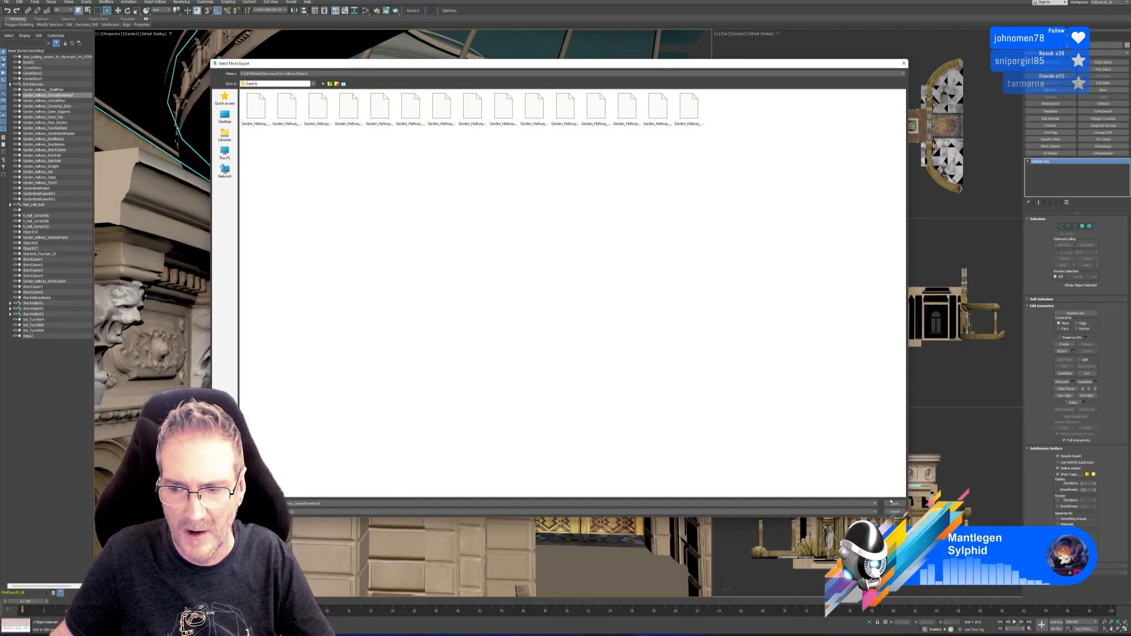
left_click(893, 503)
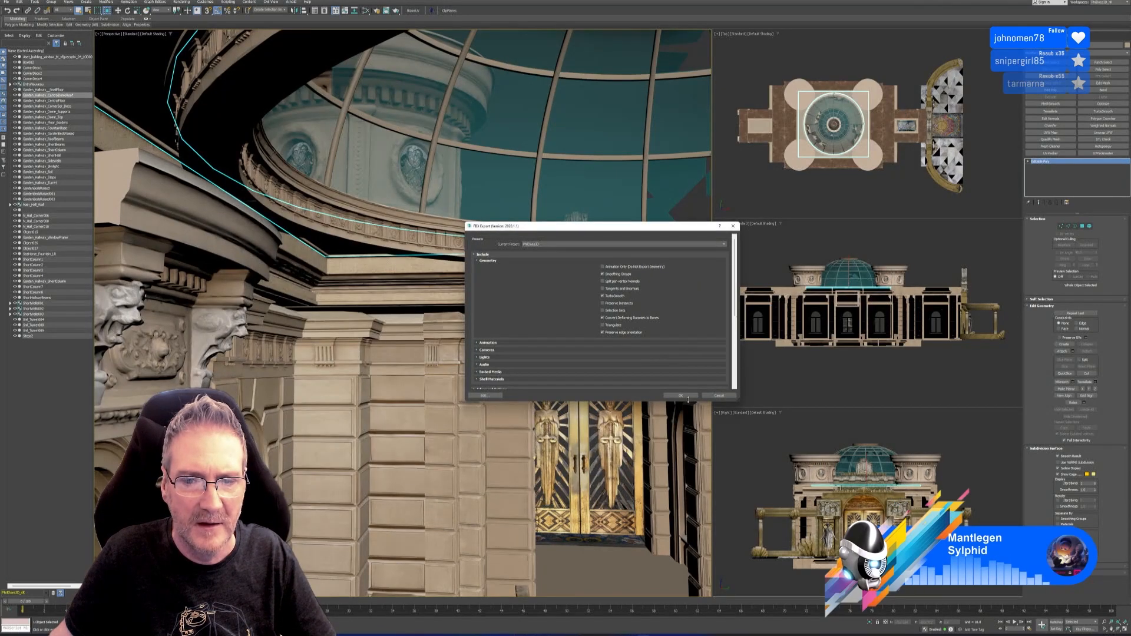
left_click(687, 398)
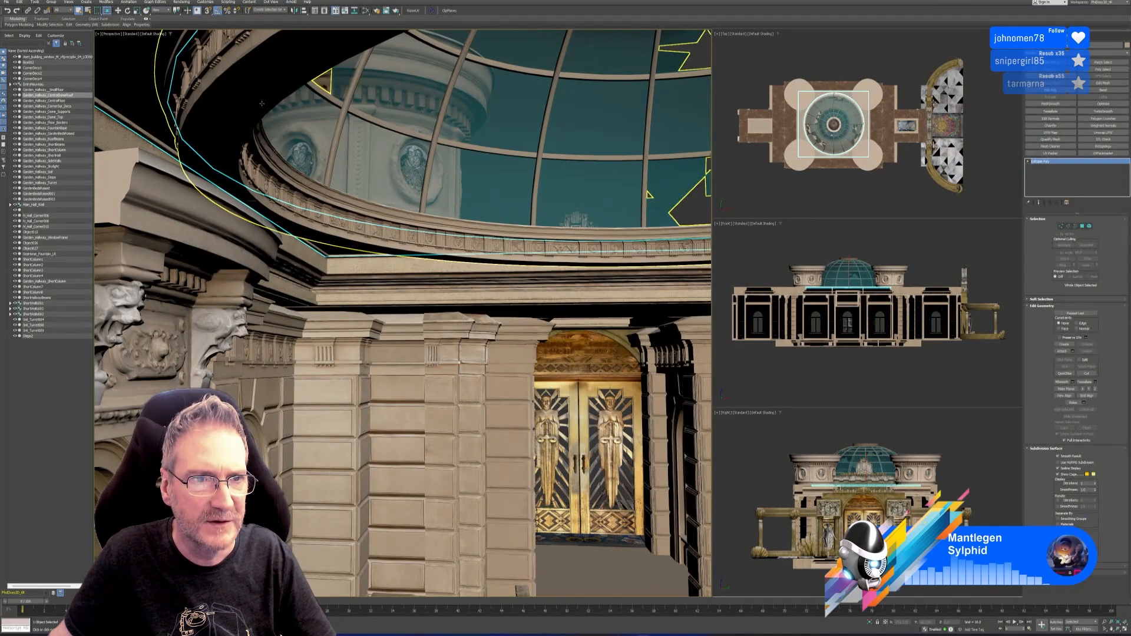
Select the glass dome and export only that selection as FBX under its Dome_Top name.
left_click(261, 104)
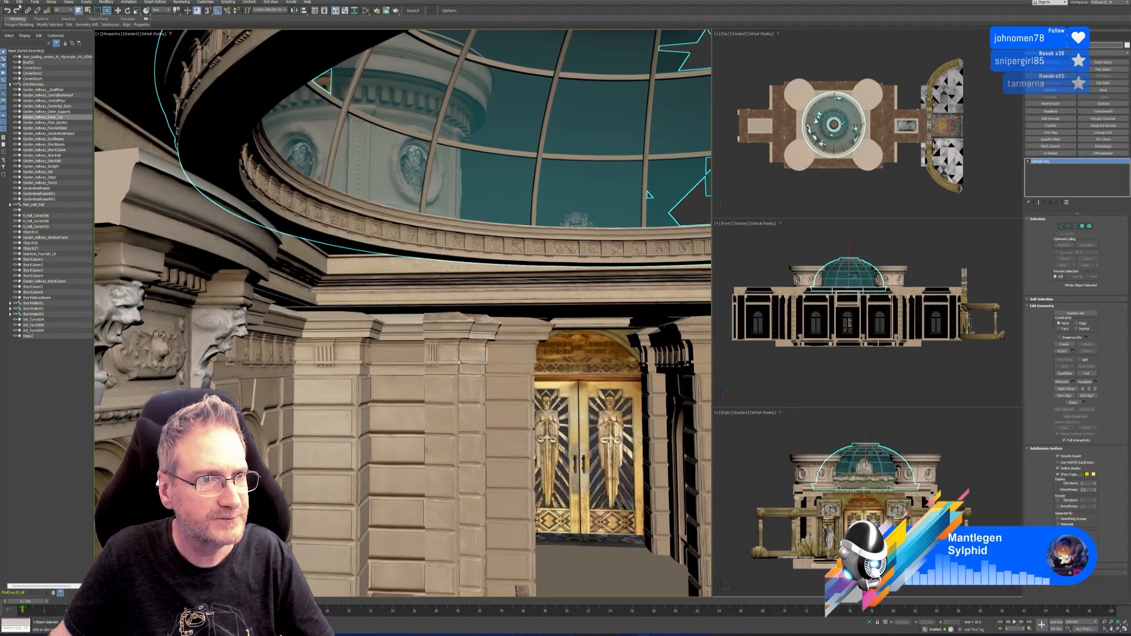
left_click(7, 2)
mouse_move(35, 92)
left_click(87, 98)
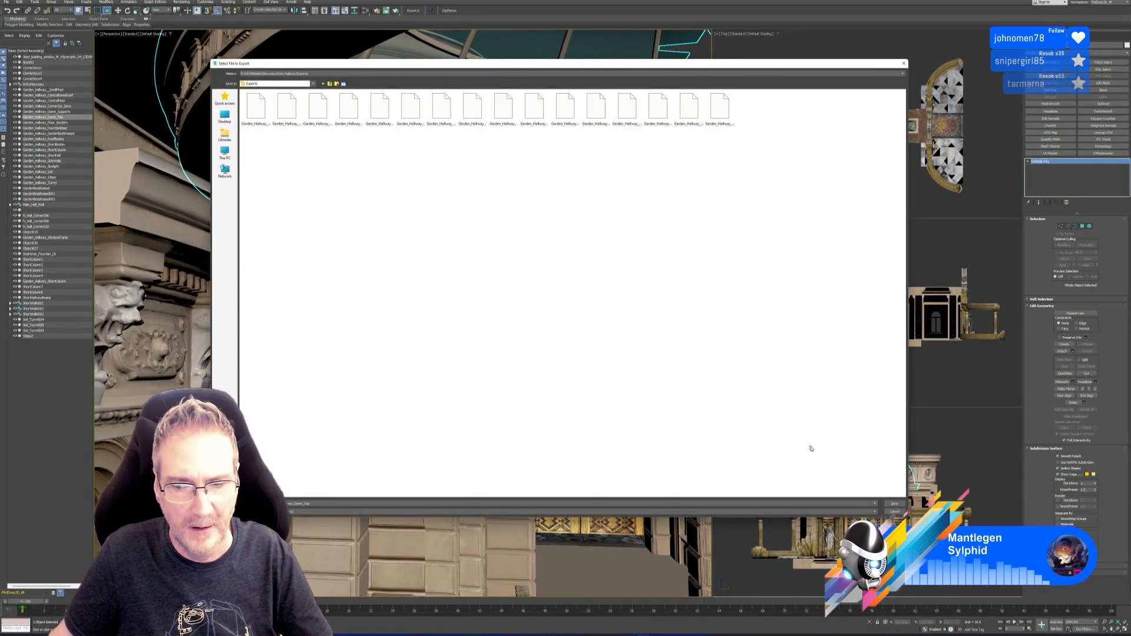
left_click(894, 504)
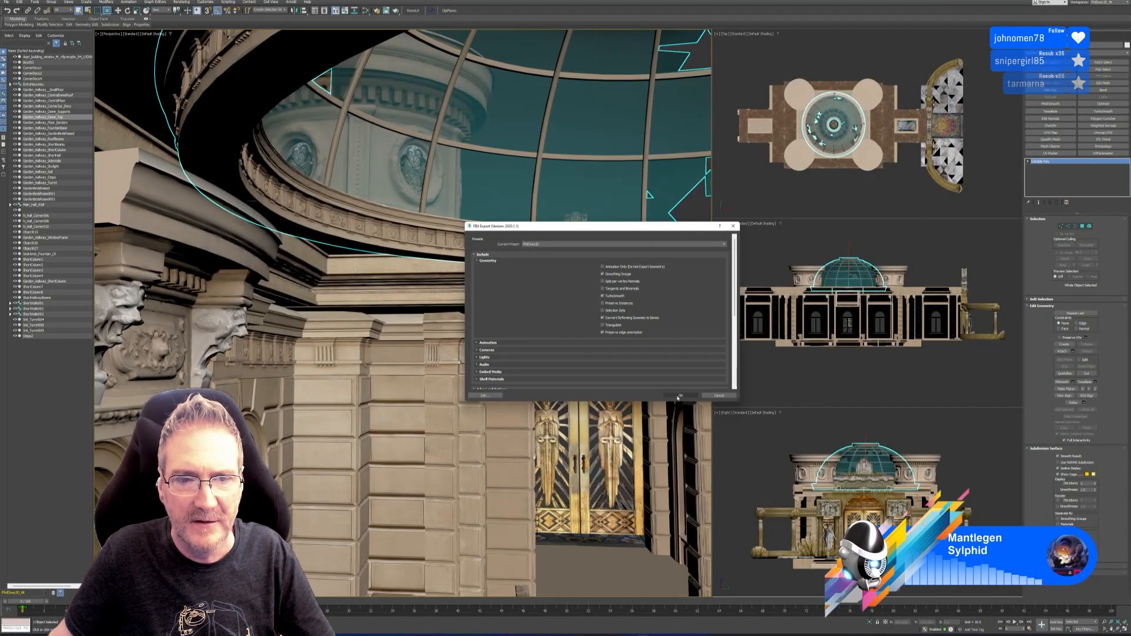
left_click(681, 396)
Select one of the round roof turrets beside the dome and export only that selection as FBX under its Turret name.
scroll(545, 328, "down", 5)
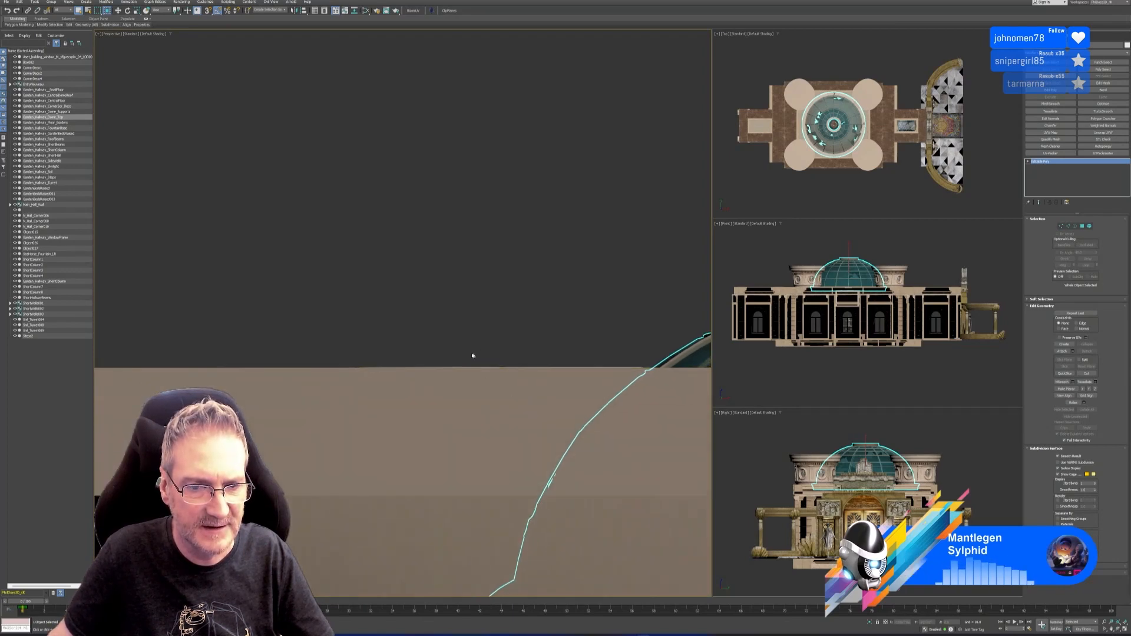
left_click(486, 279)
middle_click_drag(485, 281, 472, 315, "alt")
left_click(505, 439)
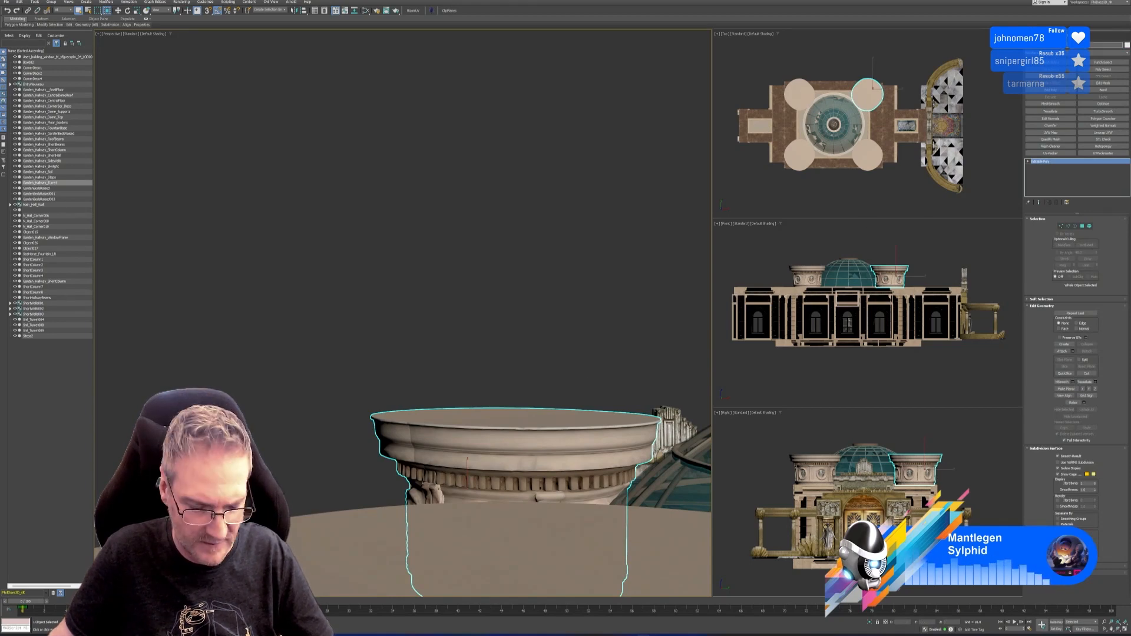
left_click(7, 4)
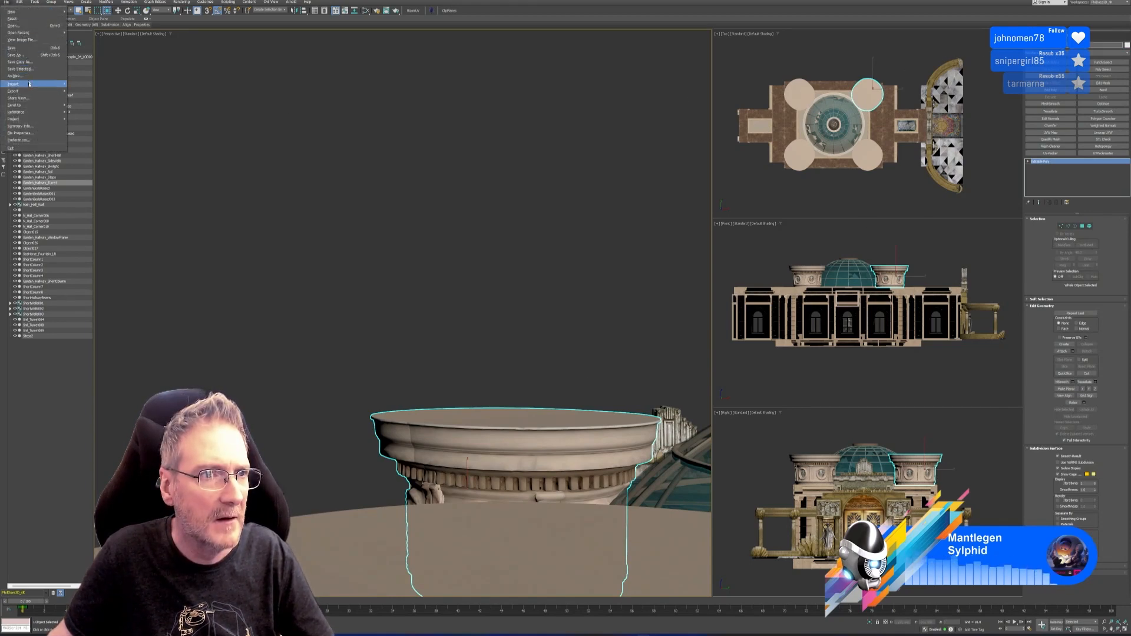
mouse_move(53, 91)
left_click(85, 99)
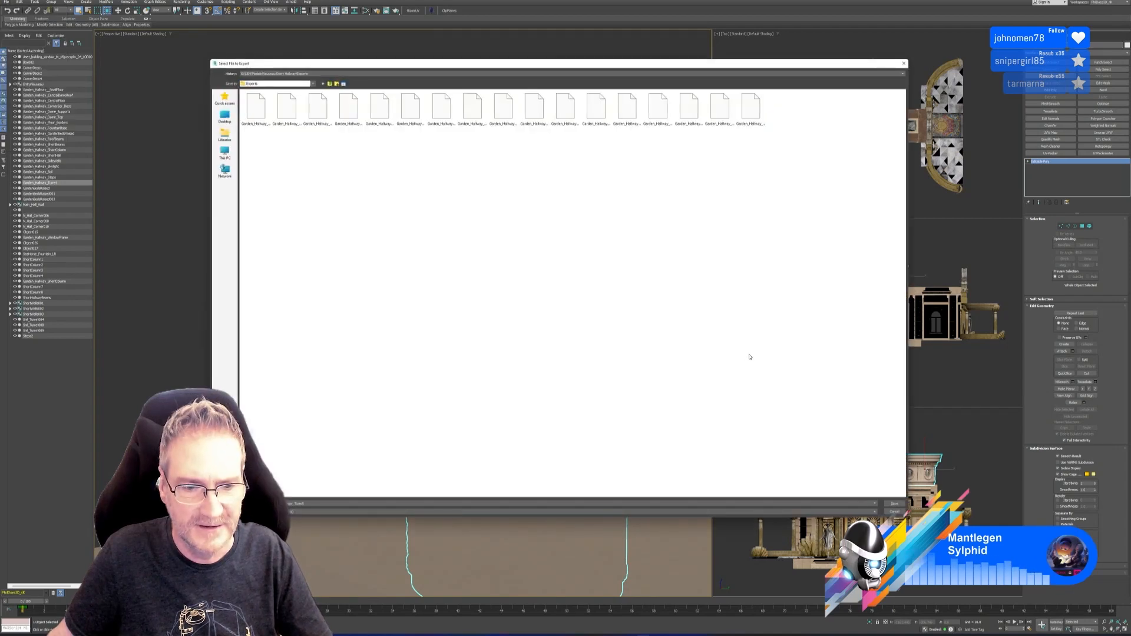
left_click(895, 504)
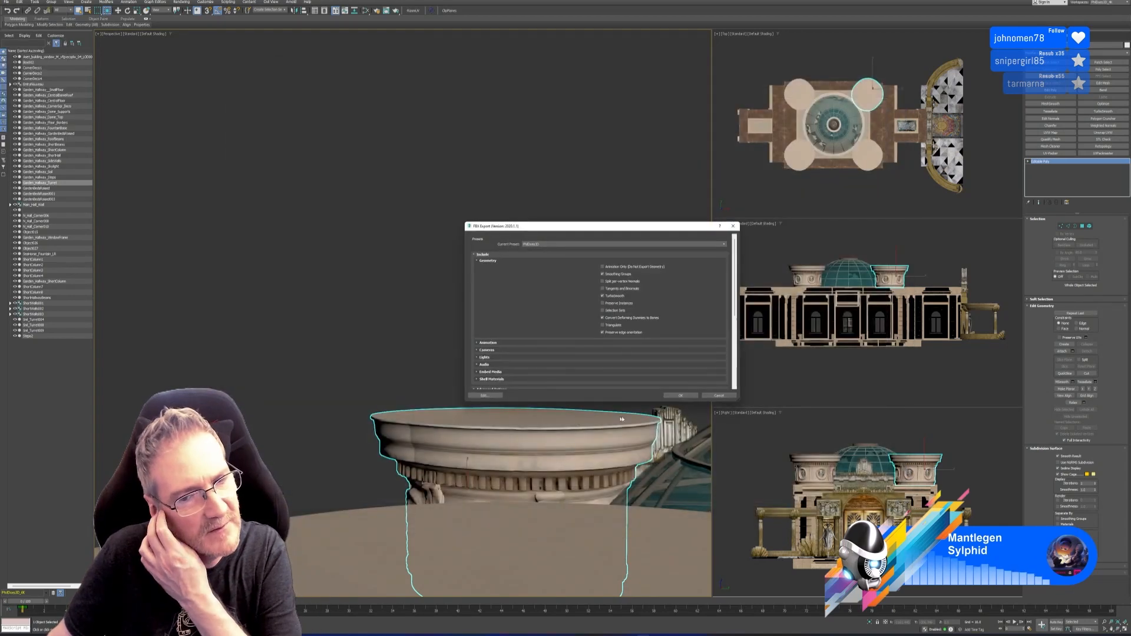
left_click(680, 398)
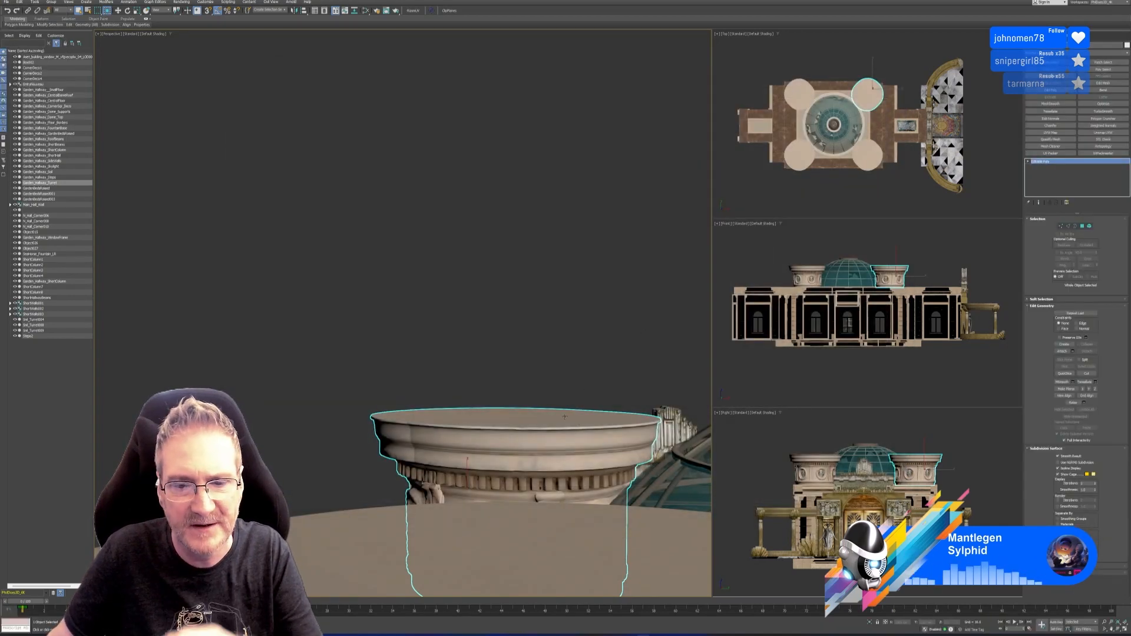
Deselect the turret and examine the roof turrets, dome, roof opening and hallway interior for remaining pieces.
scroll(566, 419, "down", 3)
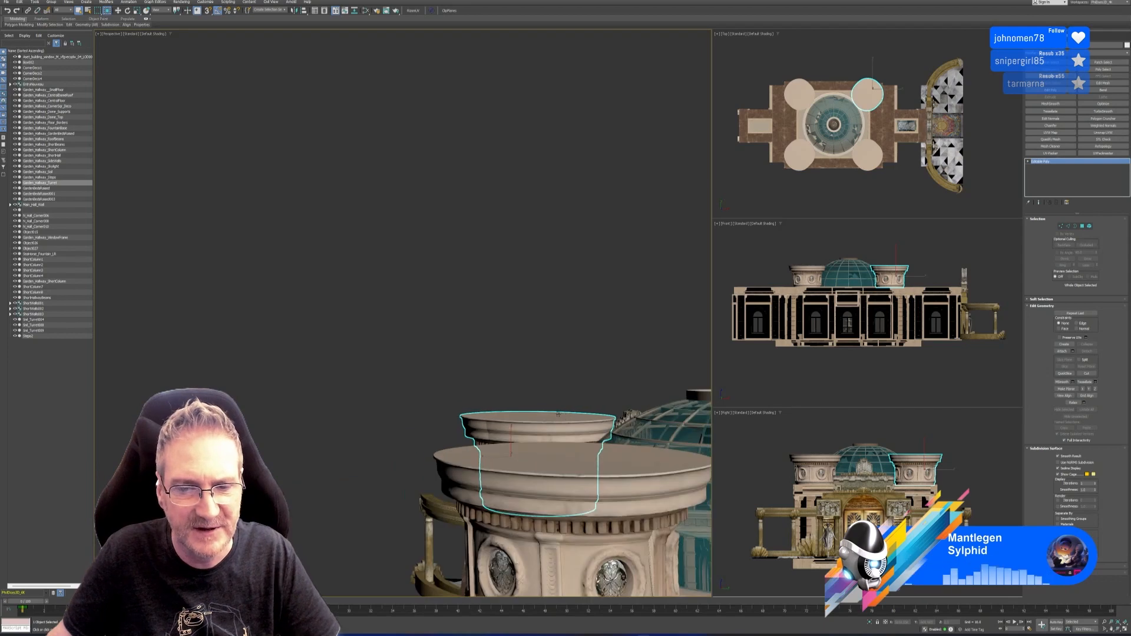
left_click(384, 417)
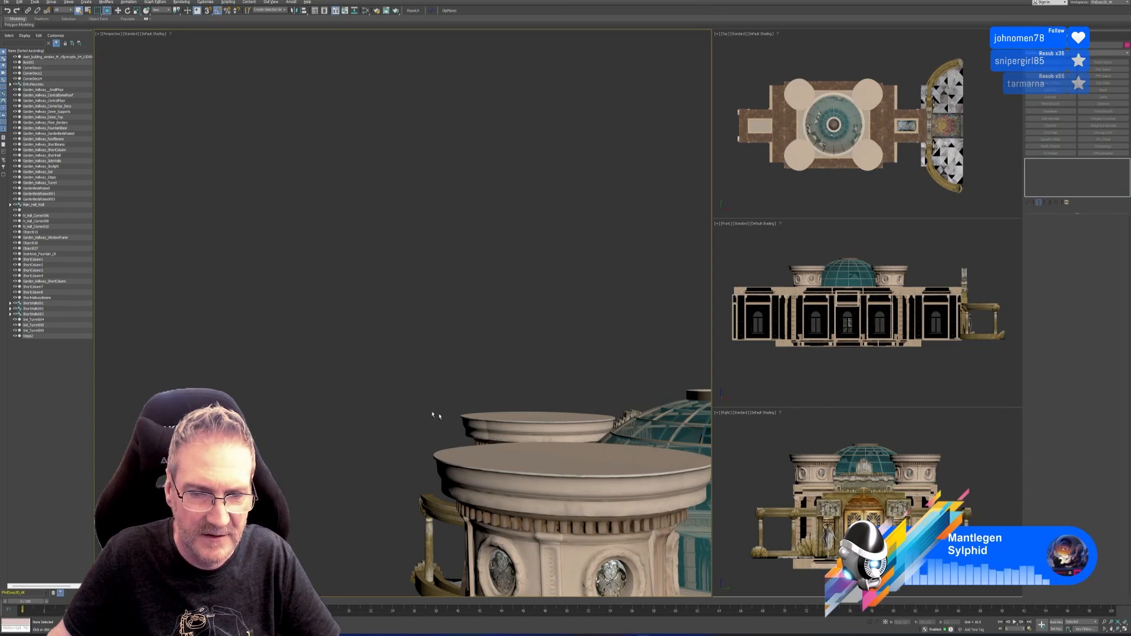
right_click(383, 391)
left_click(405, 405)
middle_click_drag(434, 386, 389, 364, "alt")
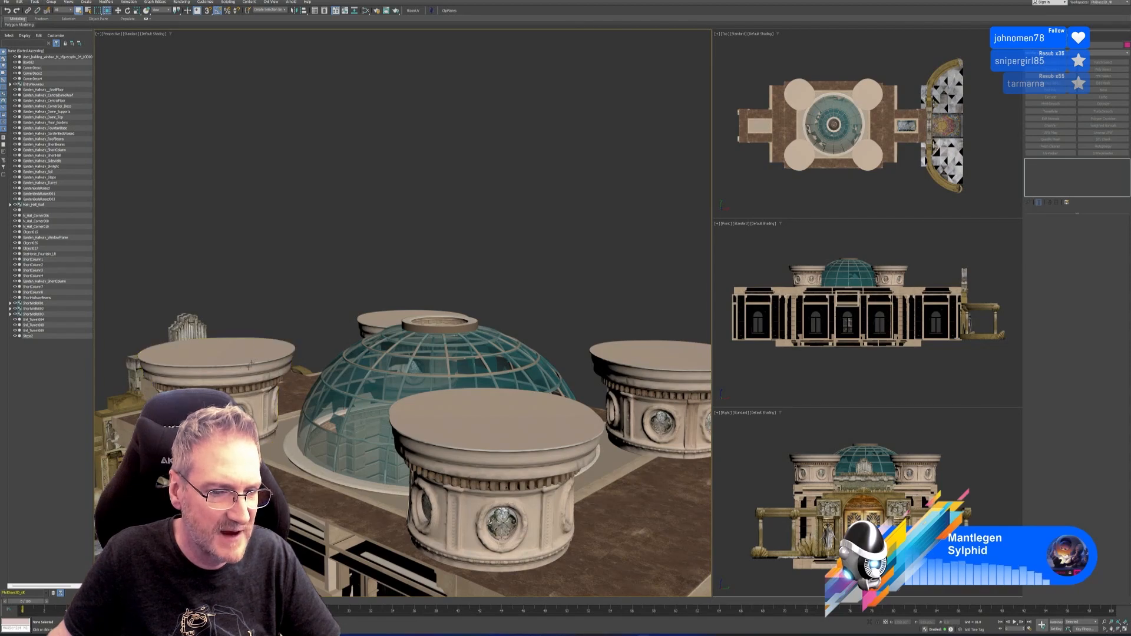
middle_click_drag(569, 284, 466, 254, "alt")
middle_click_drag(466, 253, 512, 248)
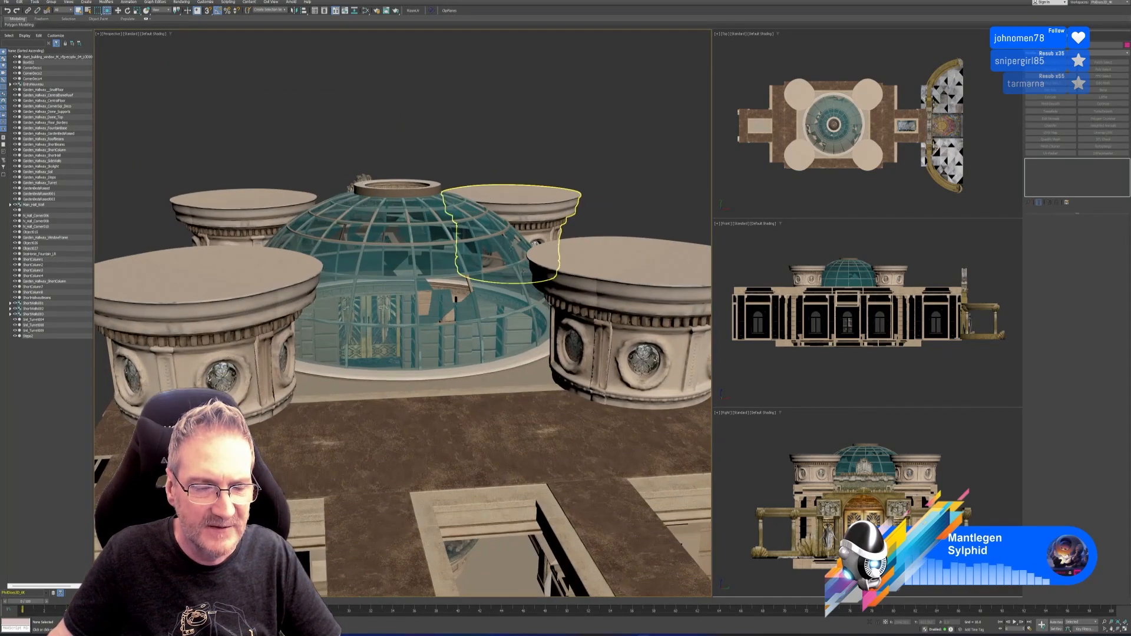
middle_click_drag(529, 288, 500, 377, "alt")
middle_click_drag(500, 377, 519, 253)
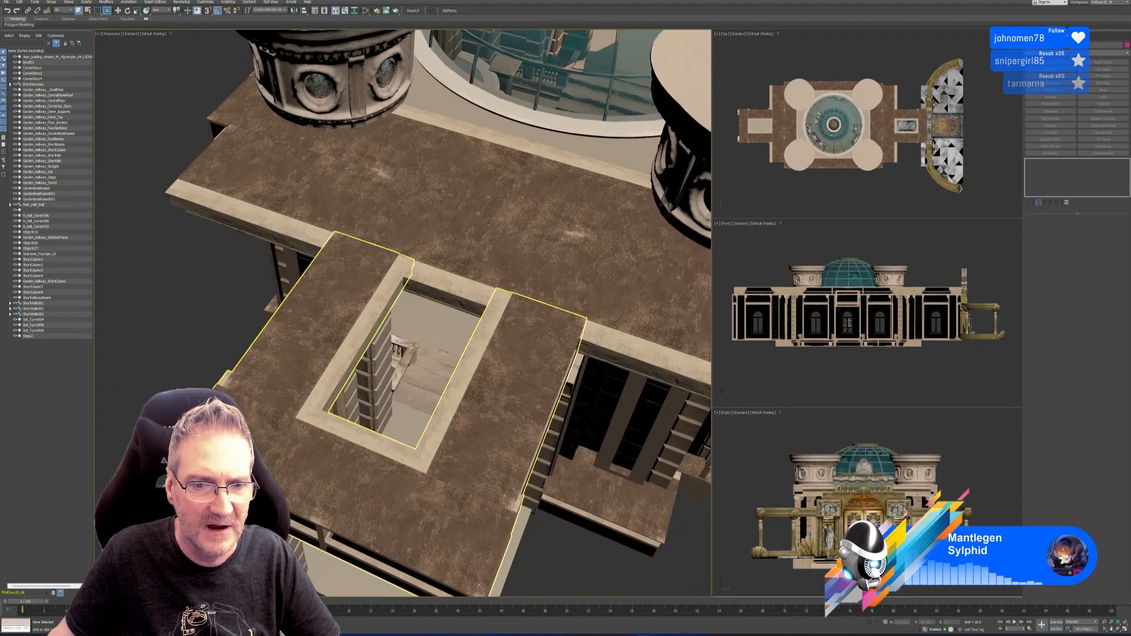
middle_click_drag(472, 450, 539, 360, "alt")
scroll(539, 358, "up", 5)
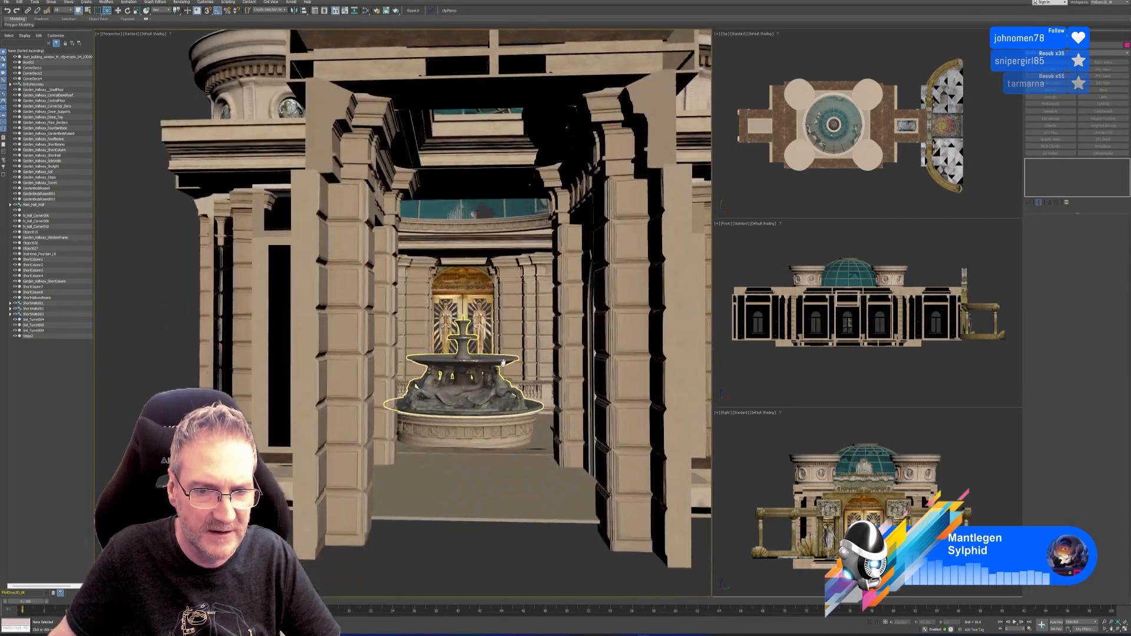
scroll(510, 401, "up", 5)
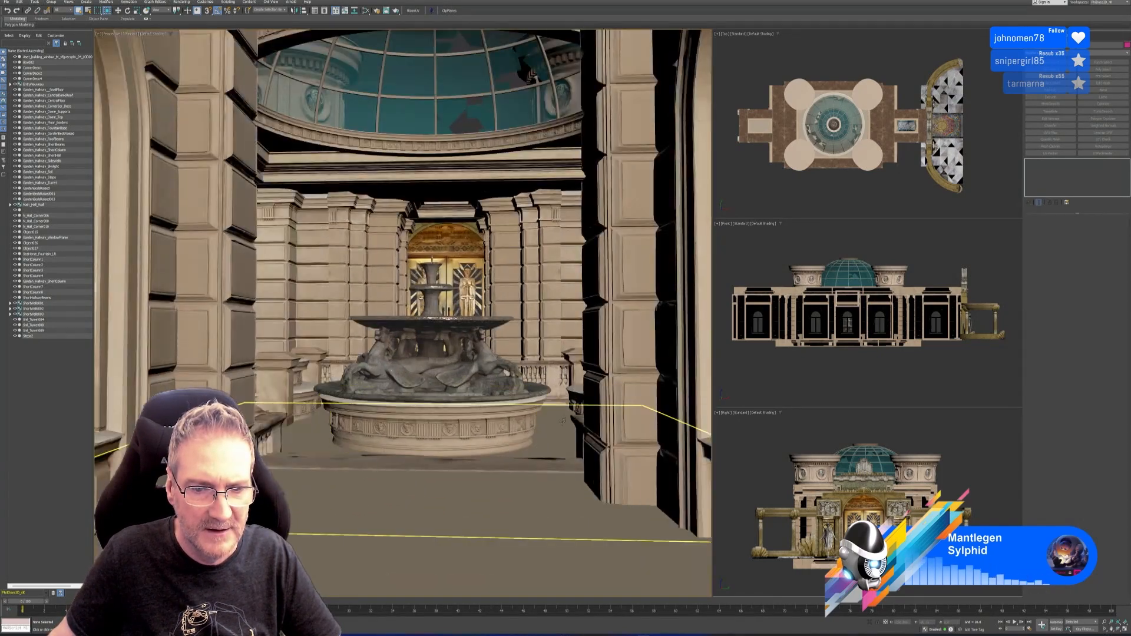
scroll(428, 466, "up", 6)
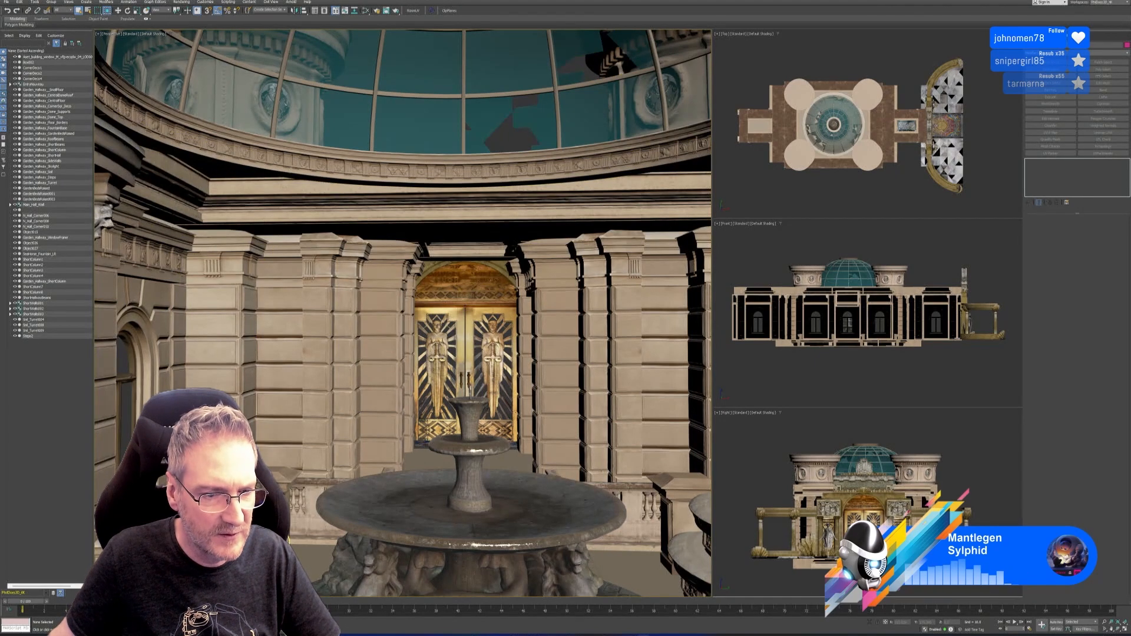
Examine the fountain and the surrounding walls from inside the hall, and save the scene.
middle_click_drag(316, 409, 319, 400)
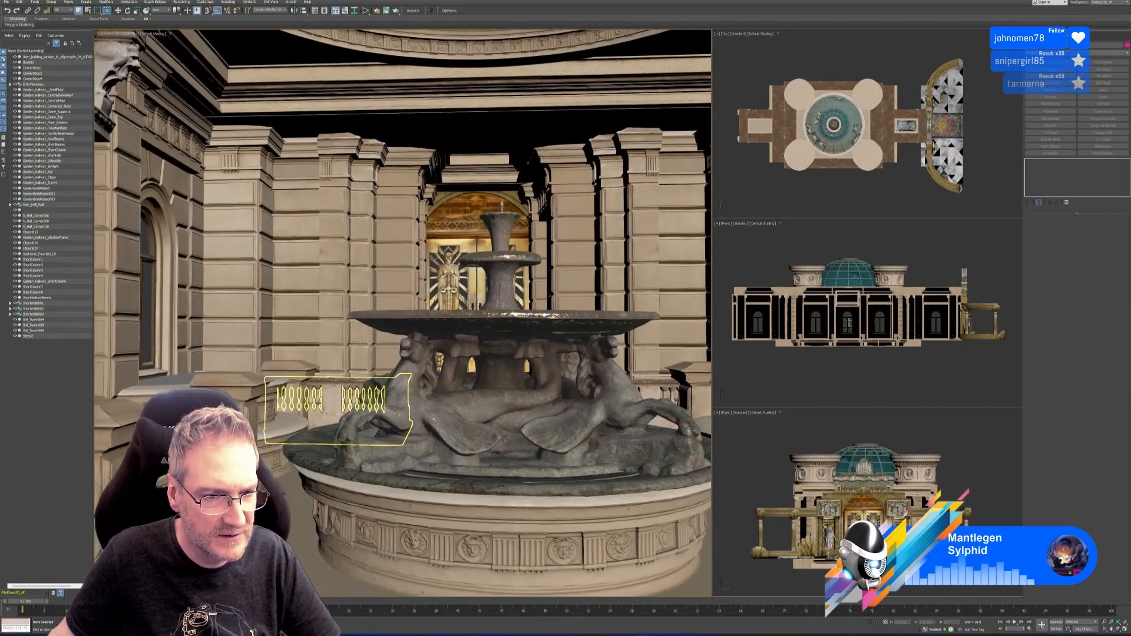
middle_click_drag(313, 452, 429, 475)
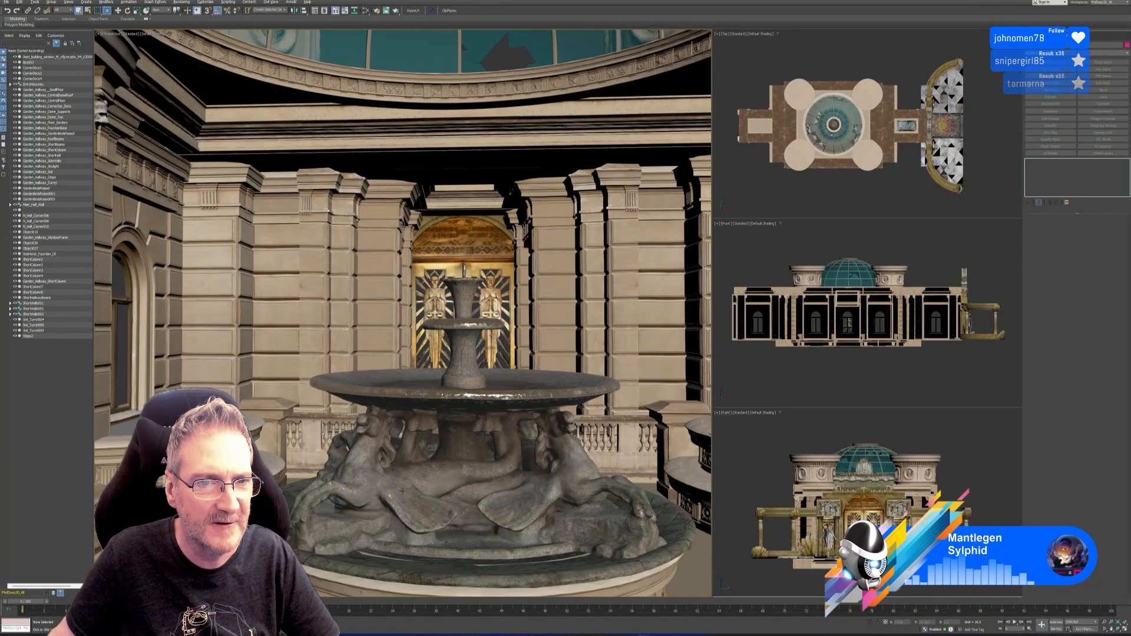
middle_click_drag(429, 475, 325, 508, "alt")
middle_click_drag(409, 415, 422, 447)
scroll(554, 418, "up", 2)
middle_click_drag(552, 419, 508, 430)
scroll(513, 414, "up", 2)
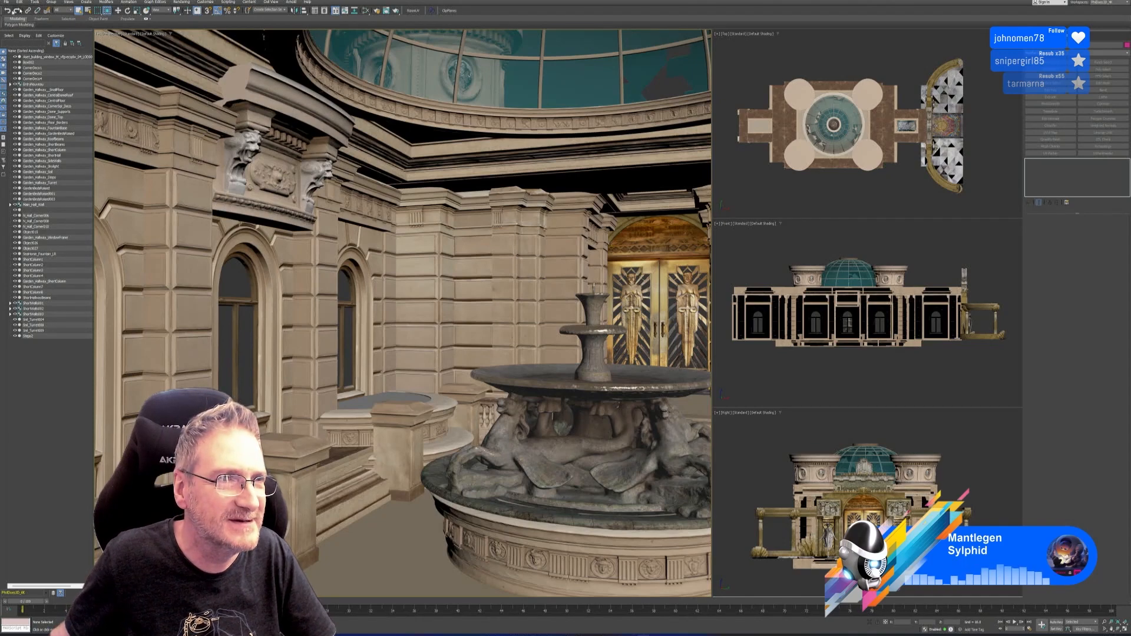
key("ctrl+s")
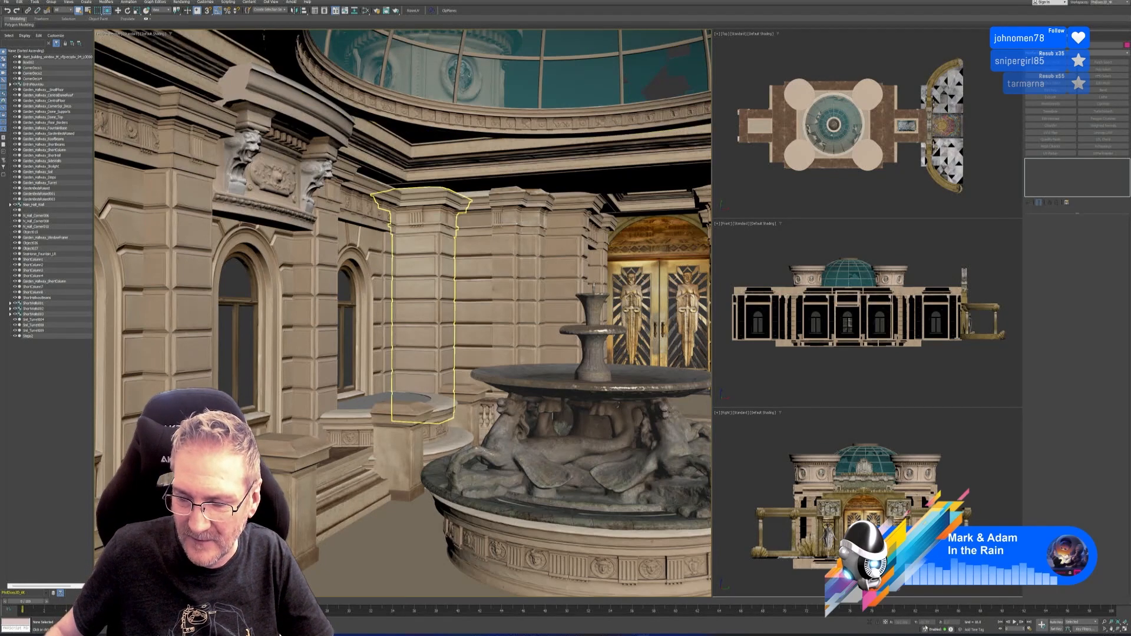
View the Razer Synapse device dashboard and the ROCCAT Swarm keyboard illumination settings, closing each window without changes.
left_click(1030, 635)
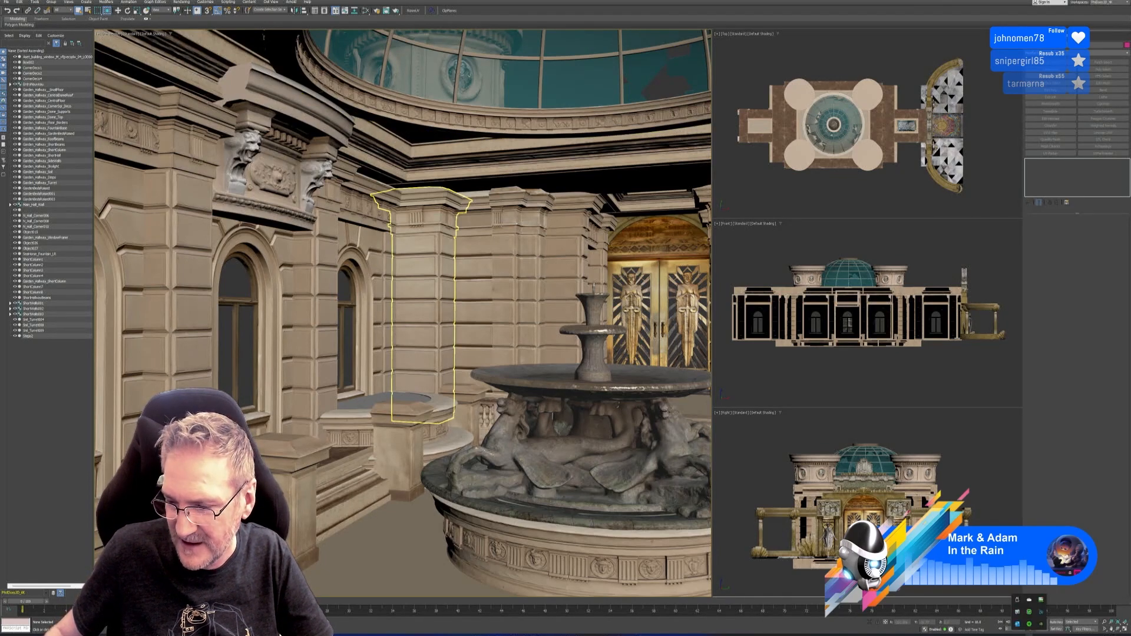
left_click(1030, 626)
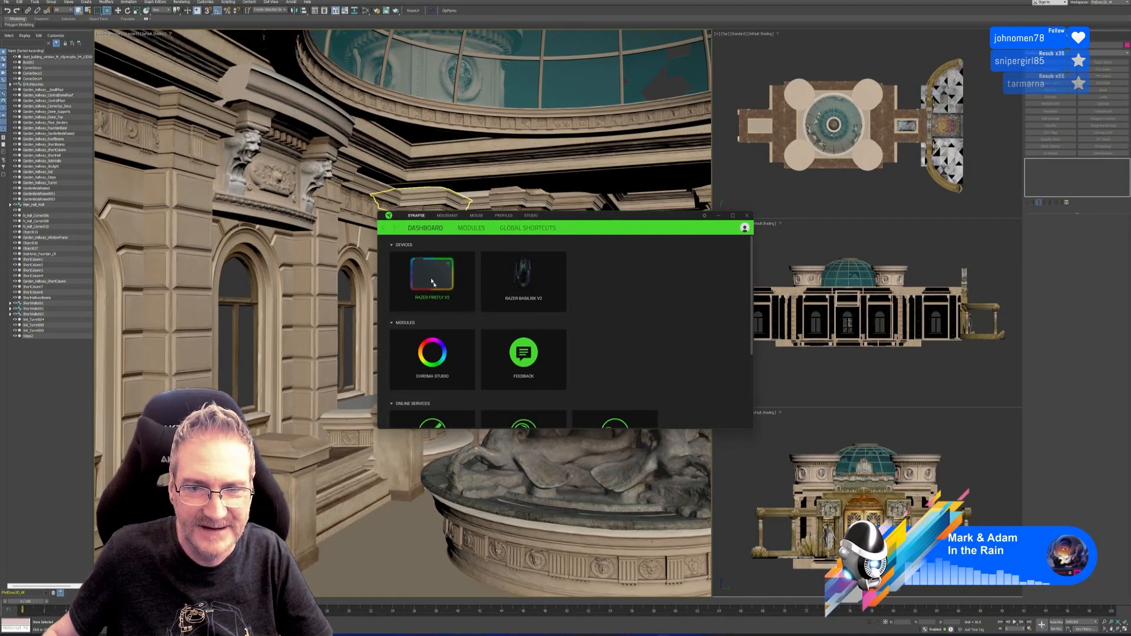
left_click(748, 215)
left_click(1029, 635)
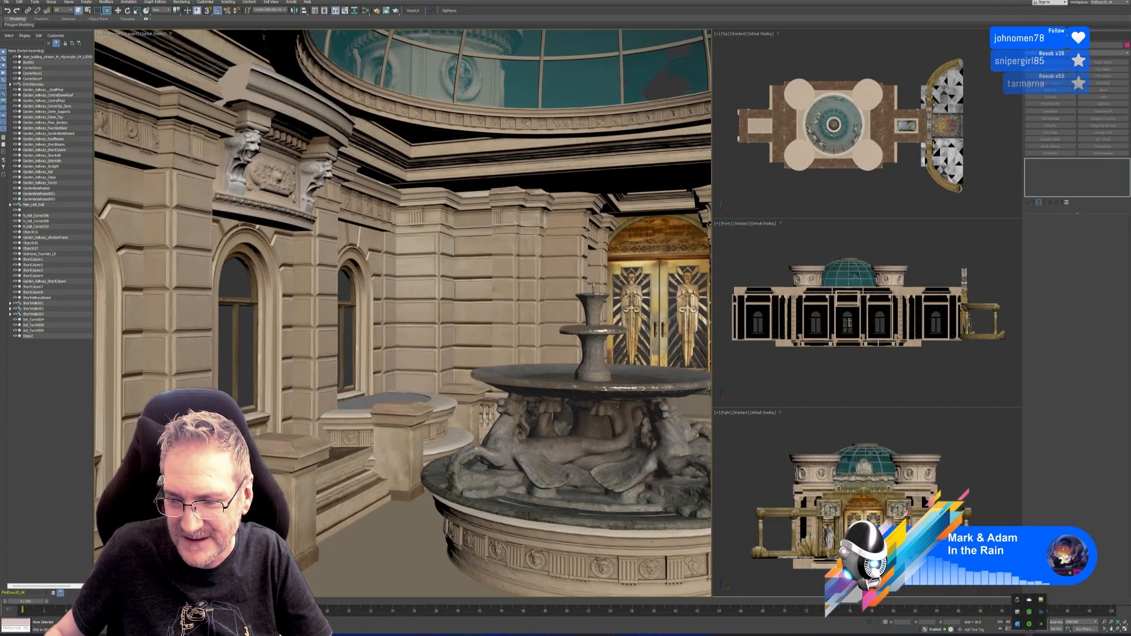
left_click(1041, 614)
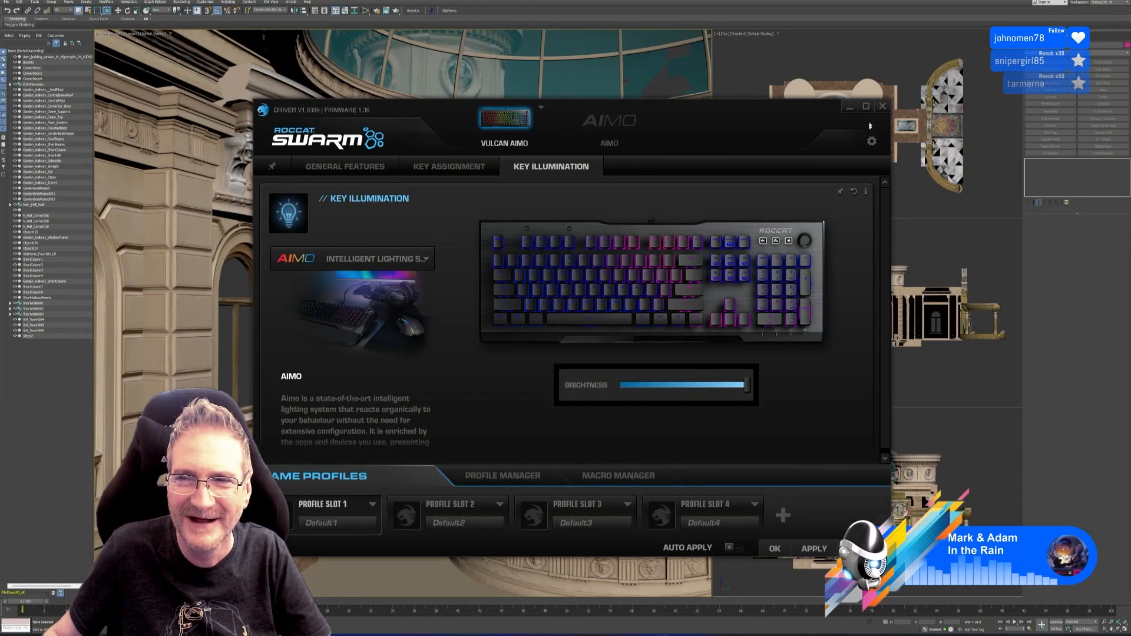
left_click(883, 107)
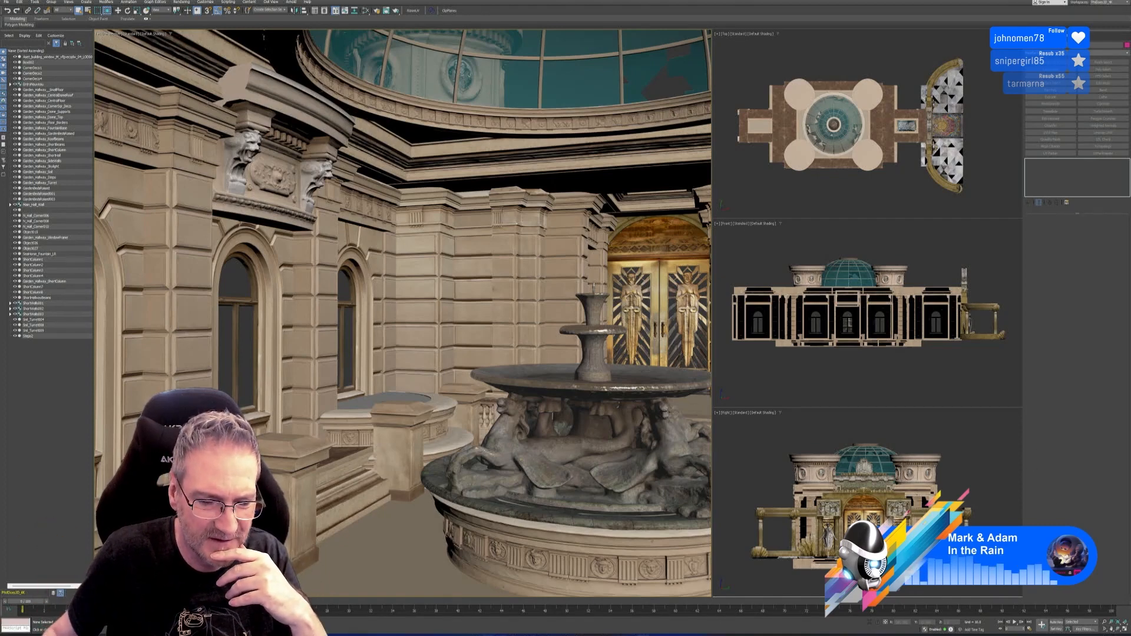
left_click(474, 634)
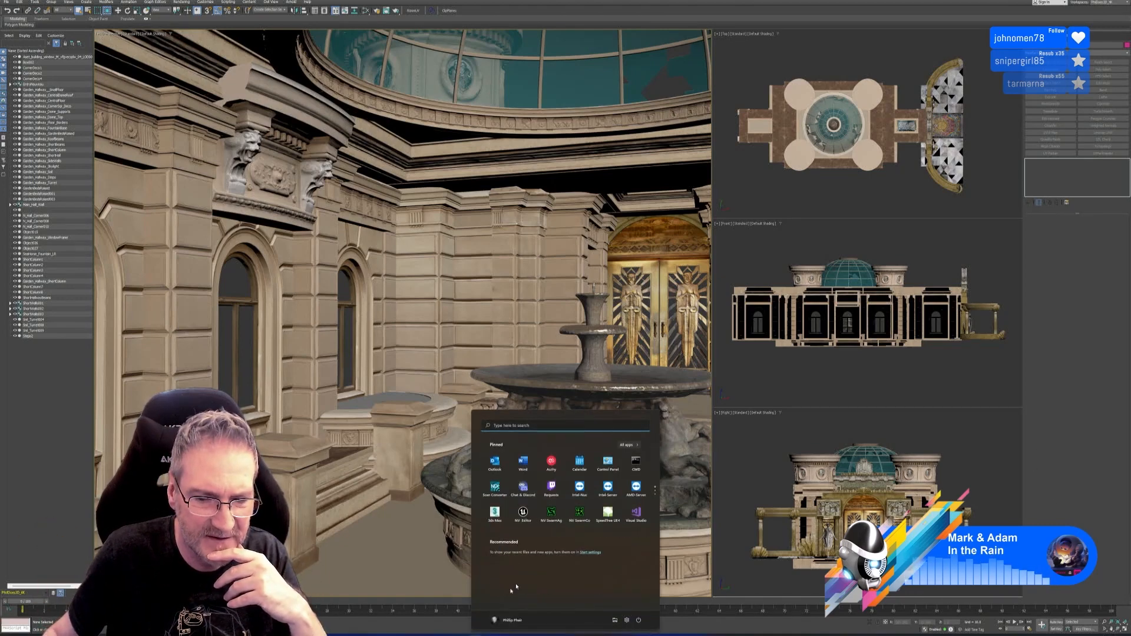
scroll(542, 512, "down", 1)
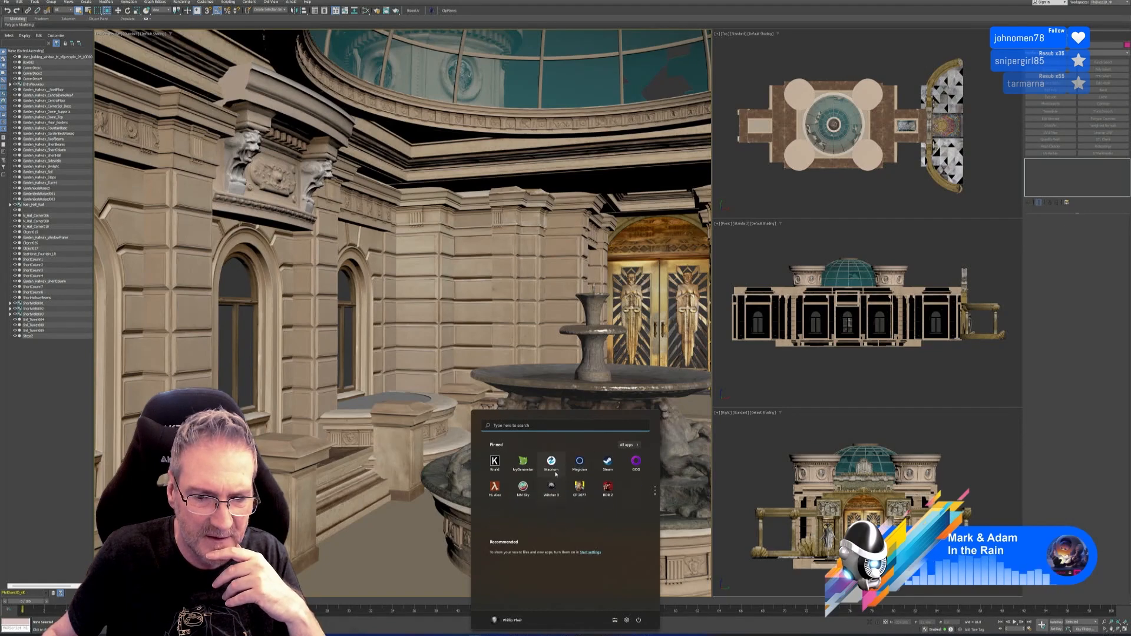
left_click(473, 634)
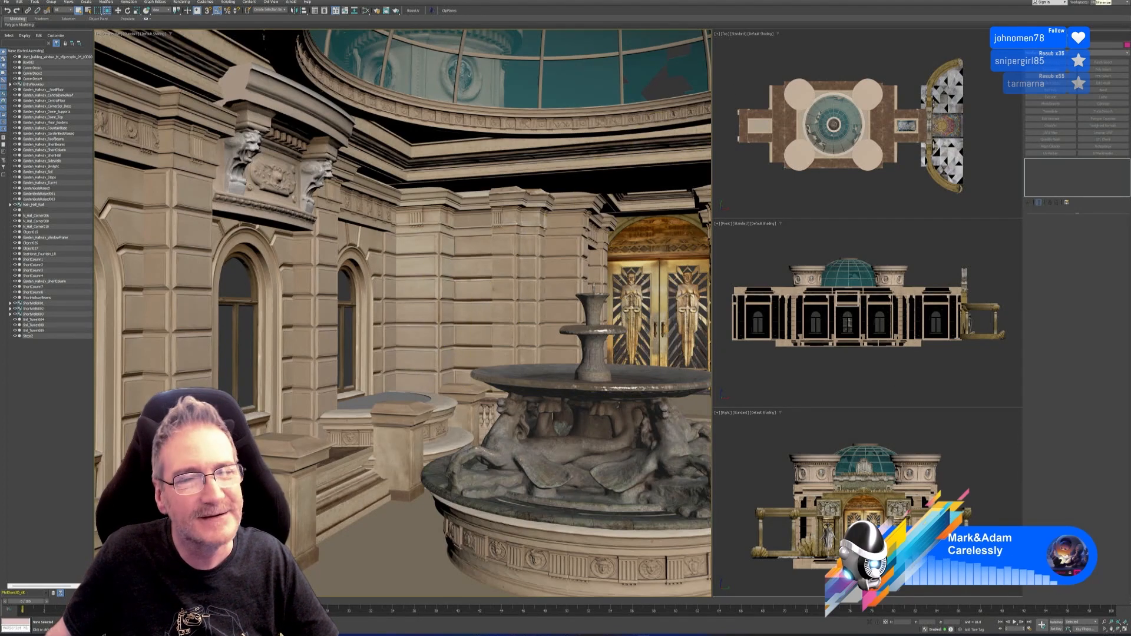
Minimize 3ds Max, switch to Substance 3D Painter and start a new project.
left_click(1103, 2)
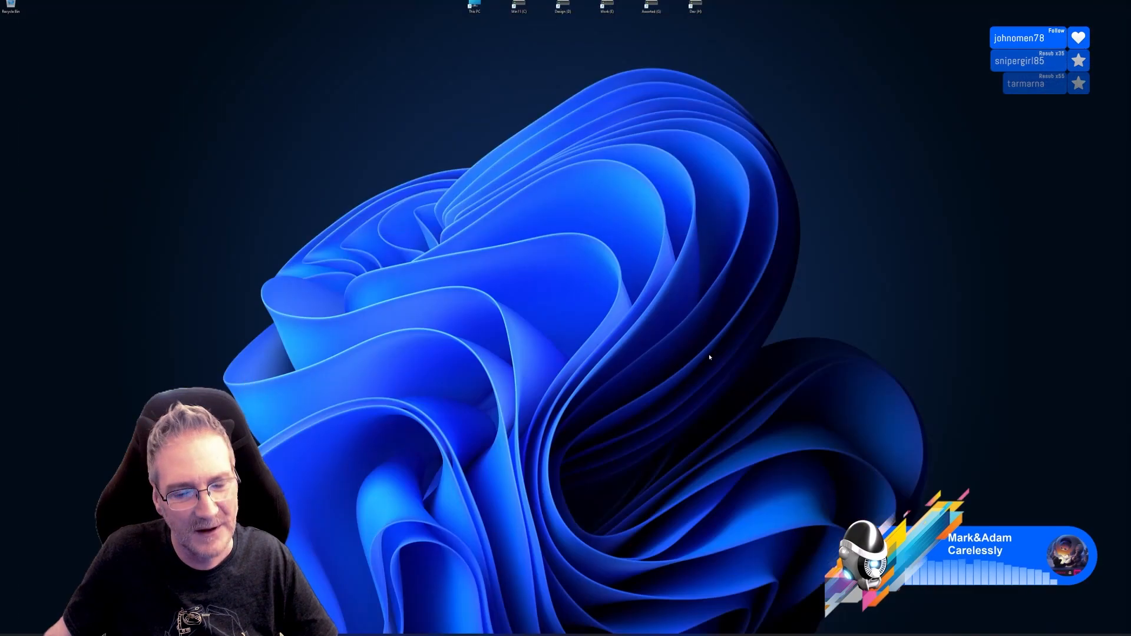
left_click(666, 635)
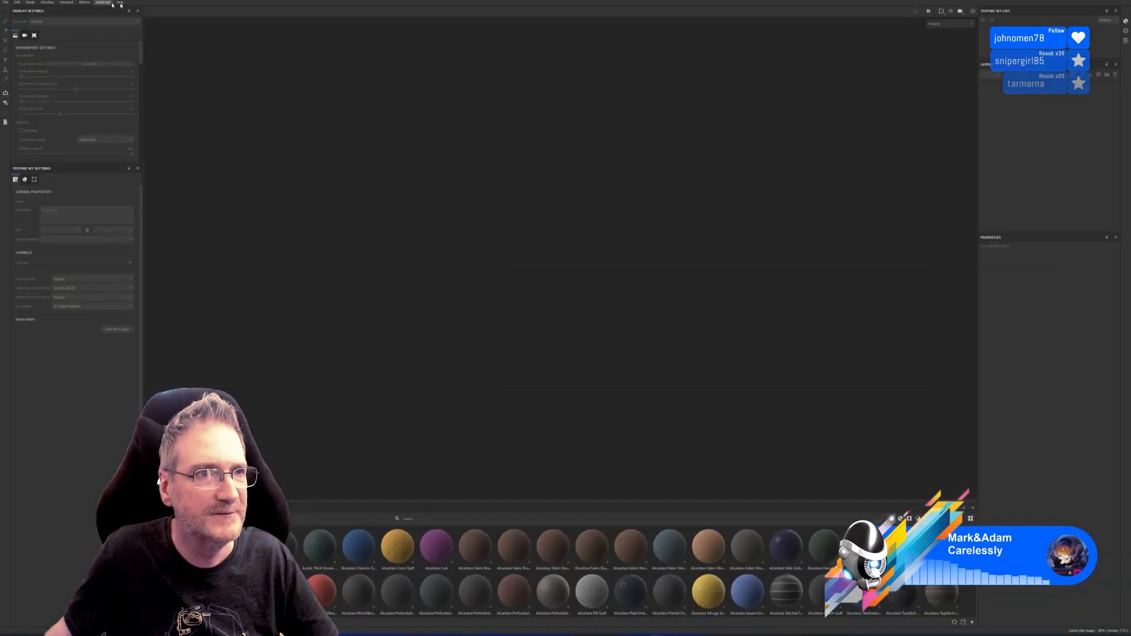
left_click(5, 2)
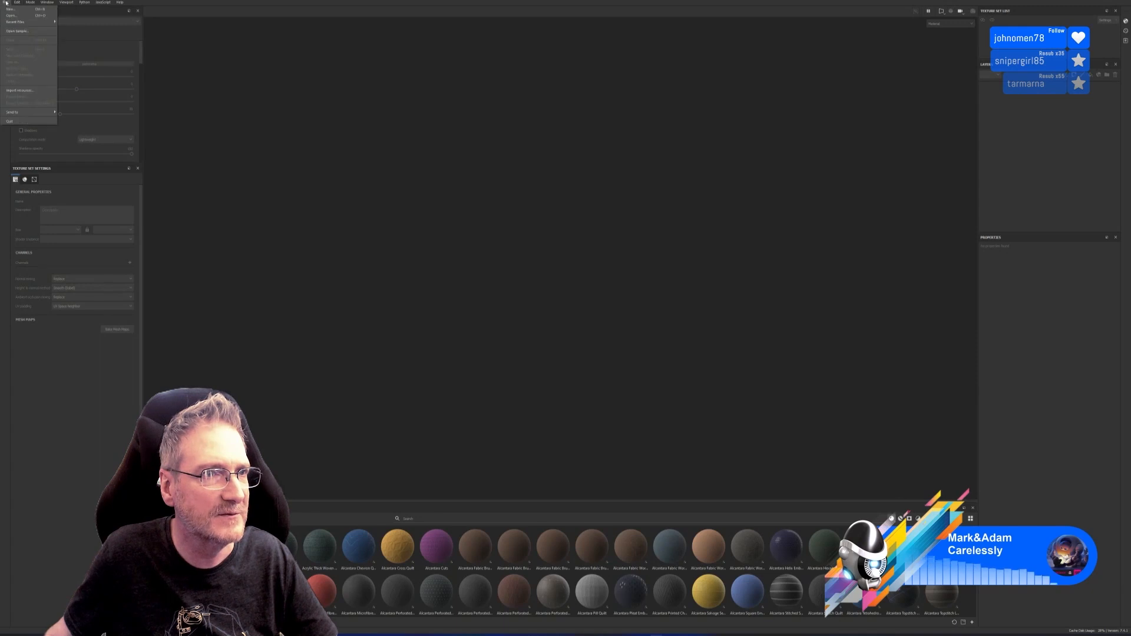
left_click(11, 9)
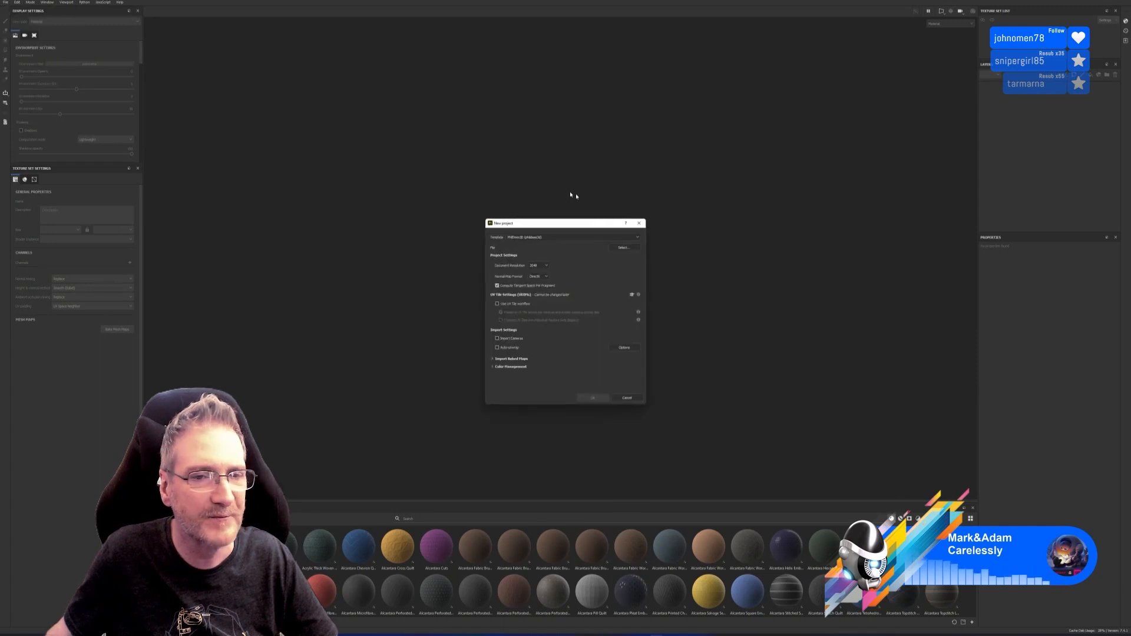
Choose the large column's FBX file from the Exports folder of Nouveau Entry Hallway as the new project's mesh.
left_click(622, 247)
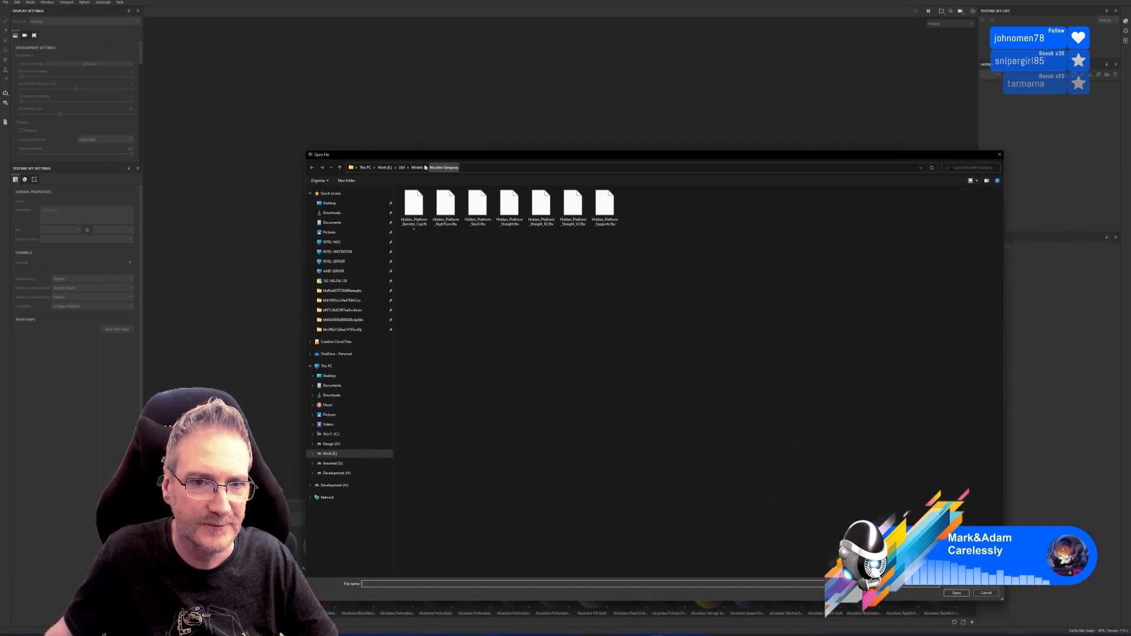
left_click(418, 167)
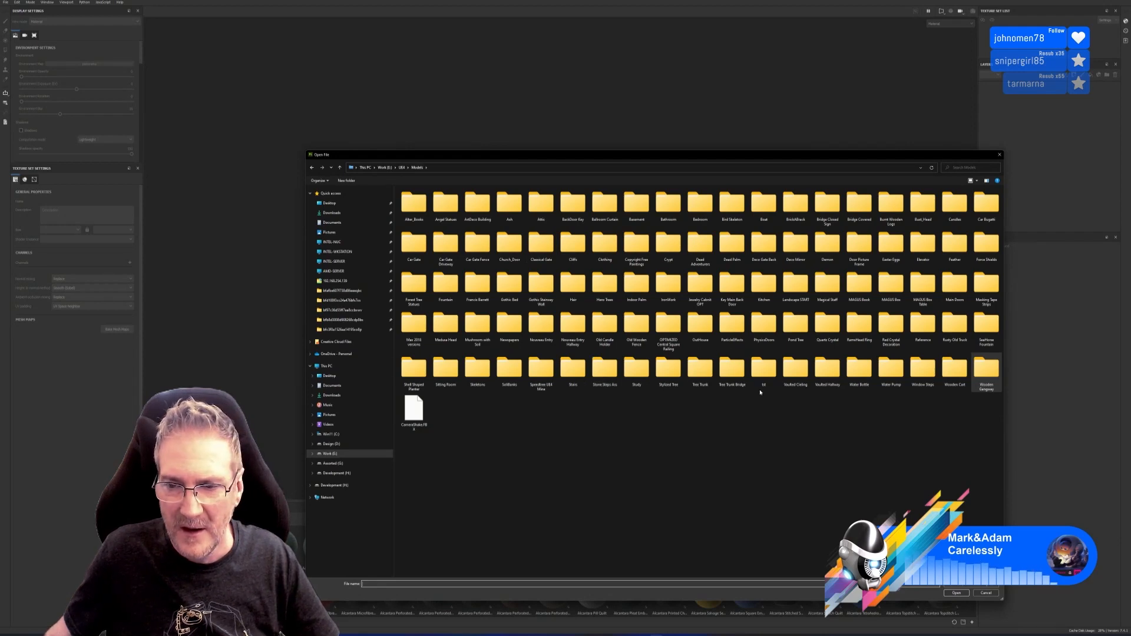
double_click(573, 324)
double_click(414, 204)
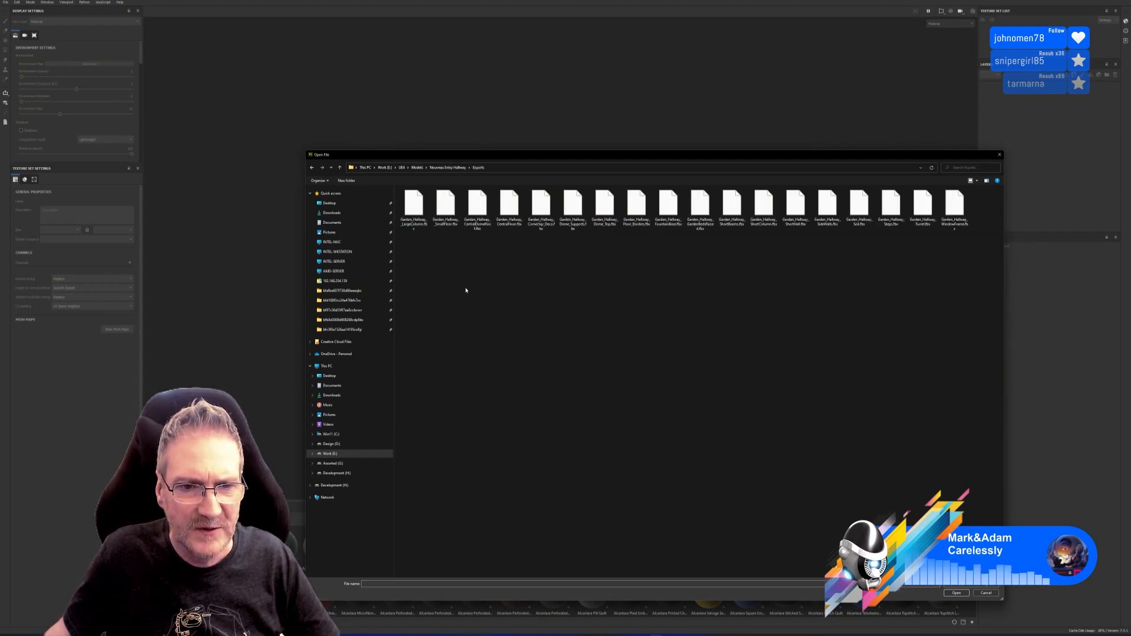
double_click(414, 204)
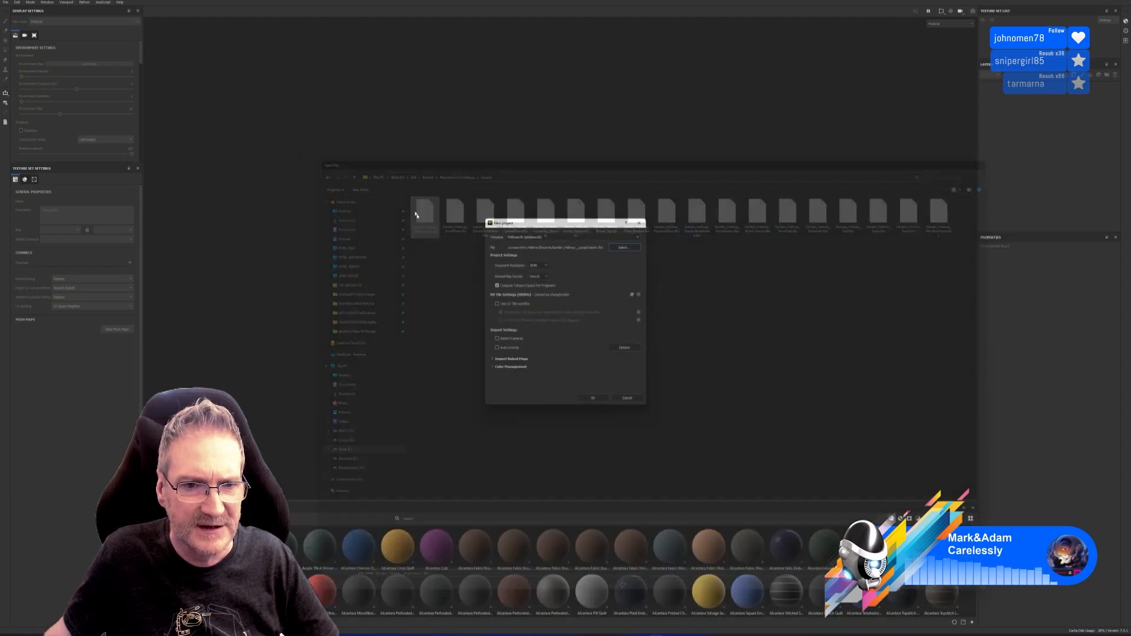
Set the document resolution to 4096, create the project and look over the imported column.
left_click(546, 266)
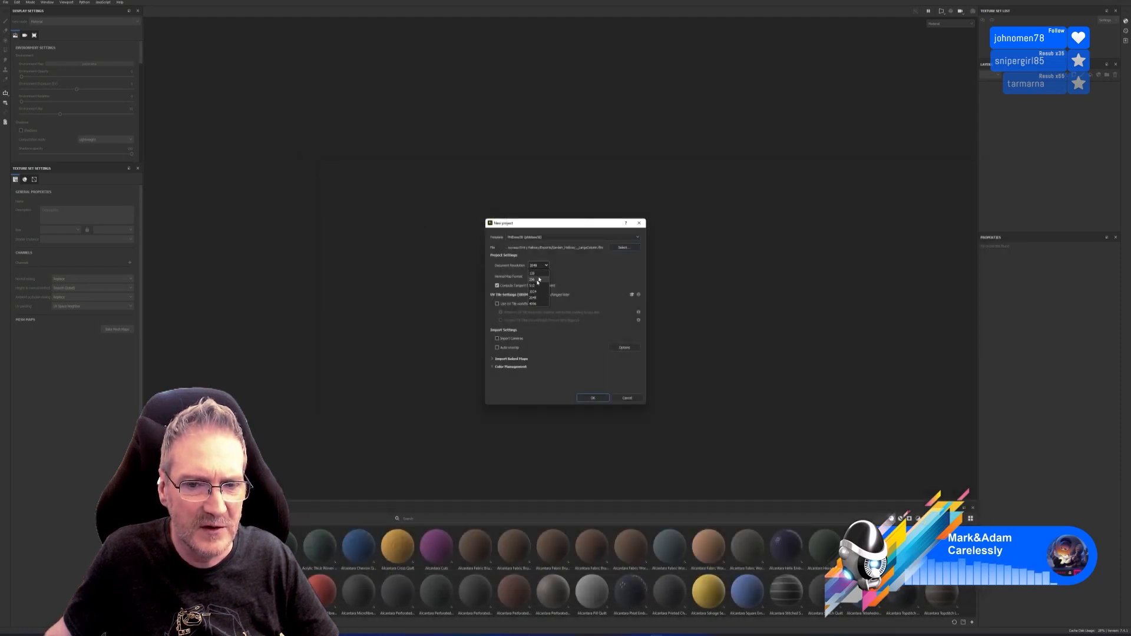
left_click(534, 305)
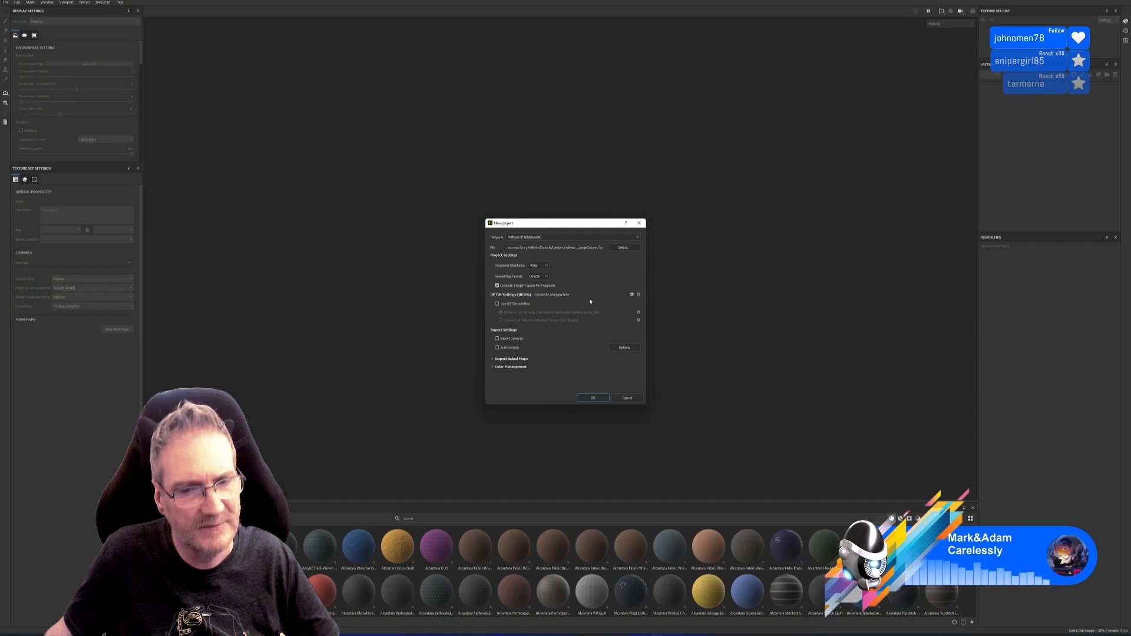
left_click(592, 399)
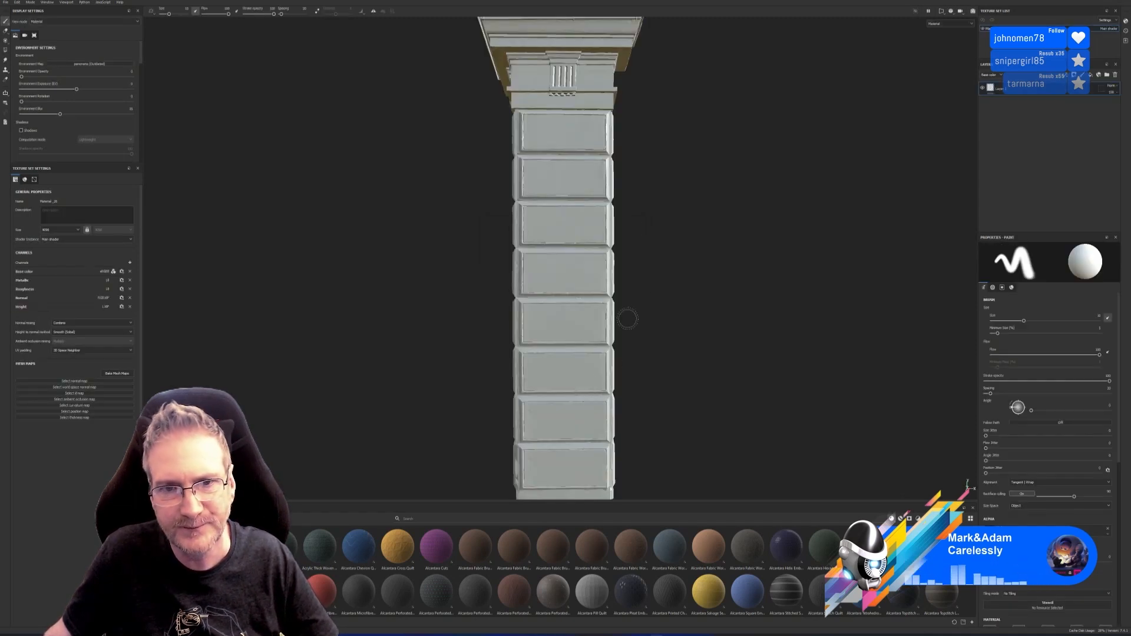
mouse_move(642, 295)
left_mouse_down("alt")
mouse_move(664, 313)
mouse_move(772, 328)
mouse_move(705, 303)
left_mouse_up("alt")
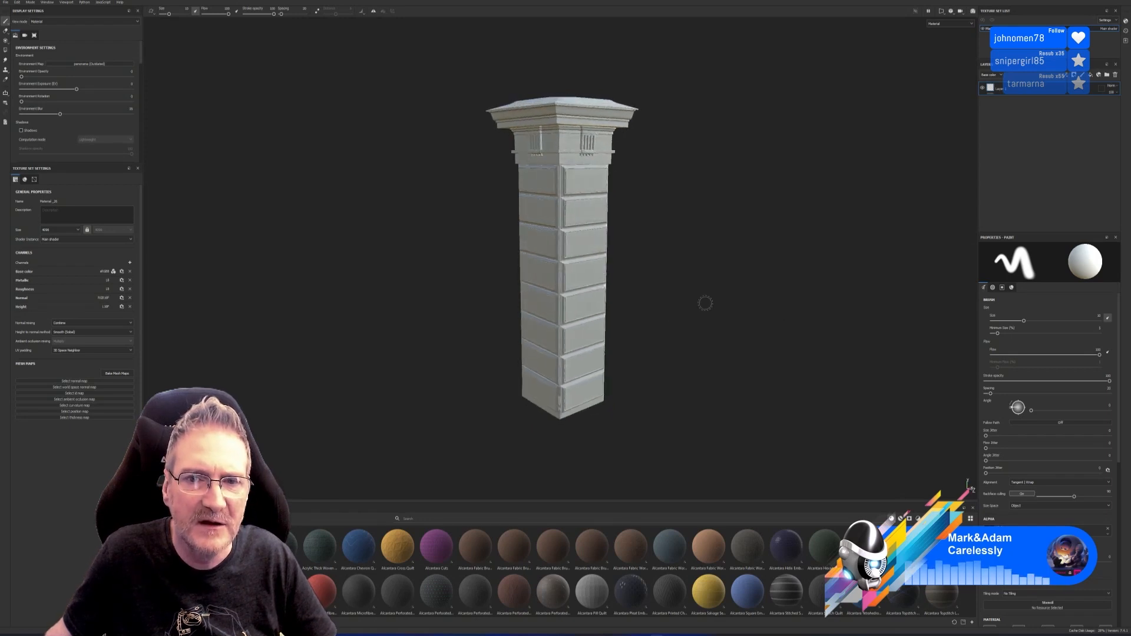
Bake all mesh maps for the column at 4096 output size, using the low poly mesh as the high poly mesh.
left_click(127, 374)
left_click(561, 232)
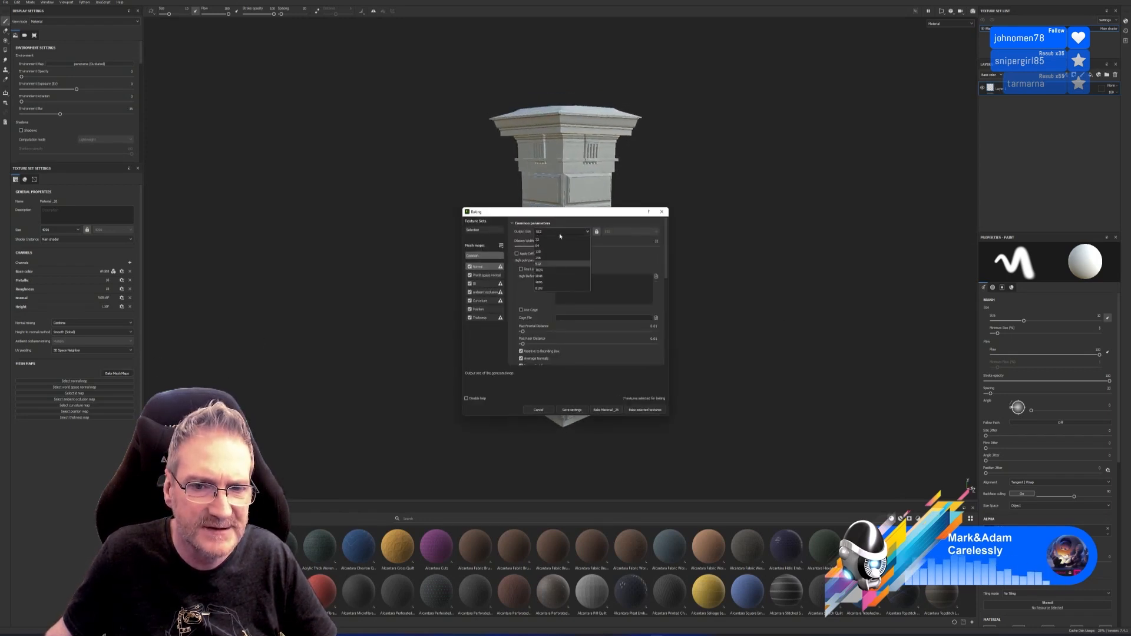
left_click(544, 283)
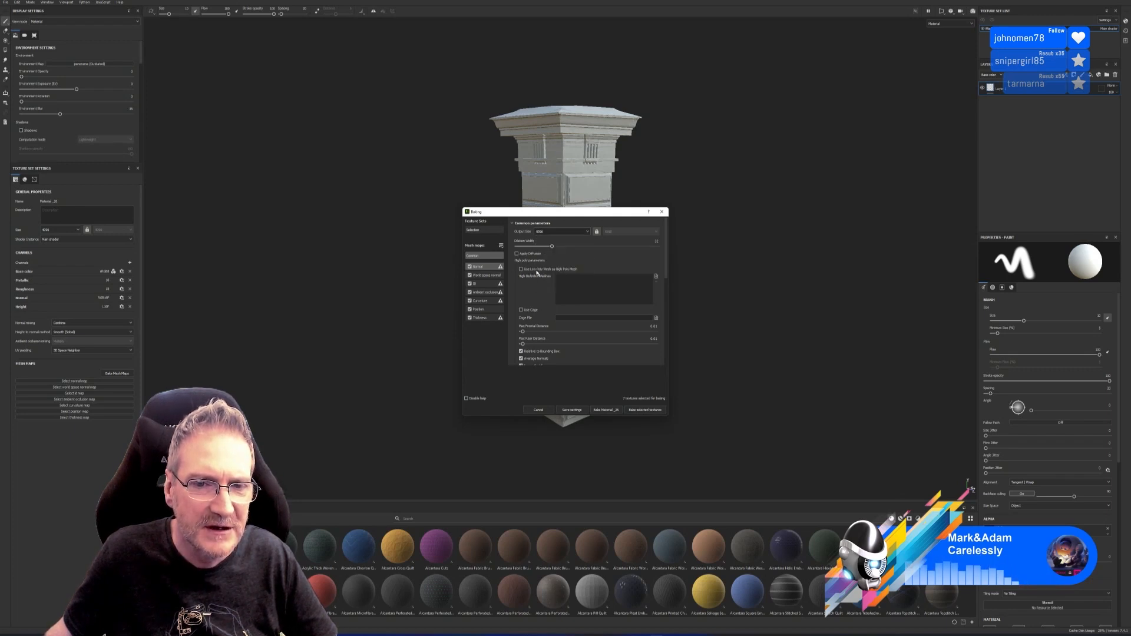
left_click(536, 268)
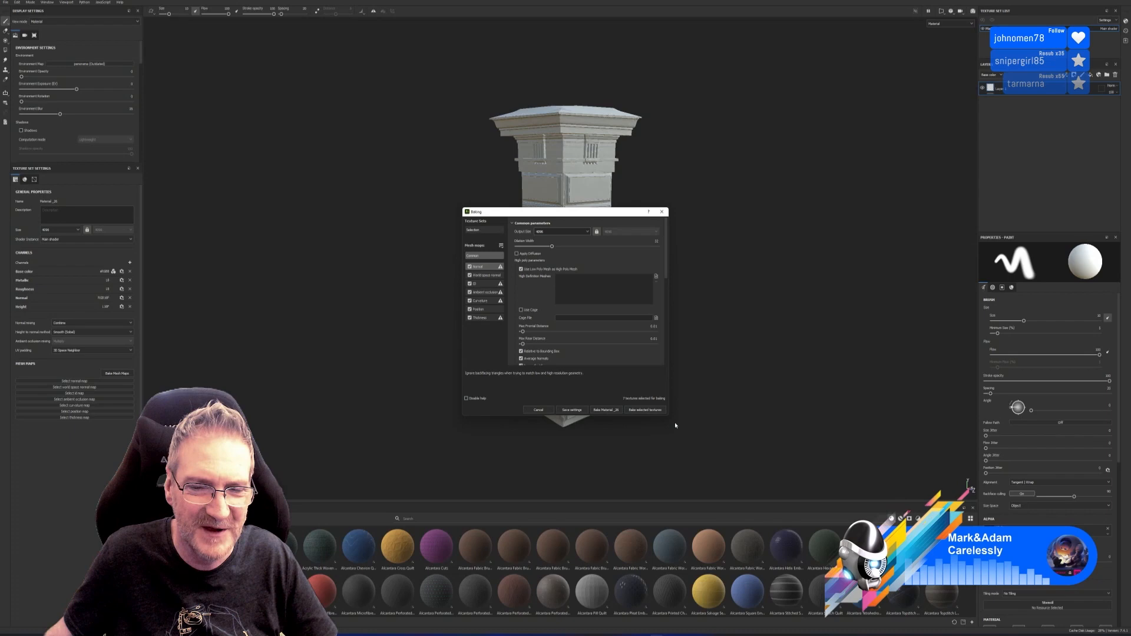
left_click(646, 410)
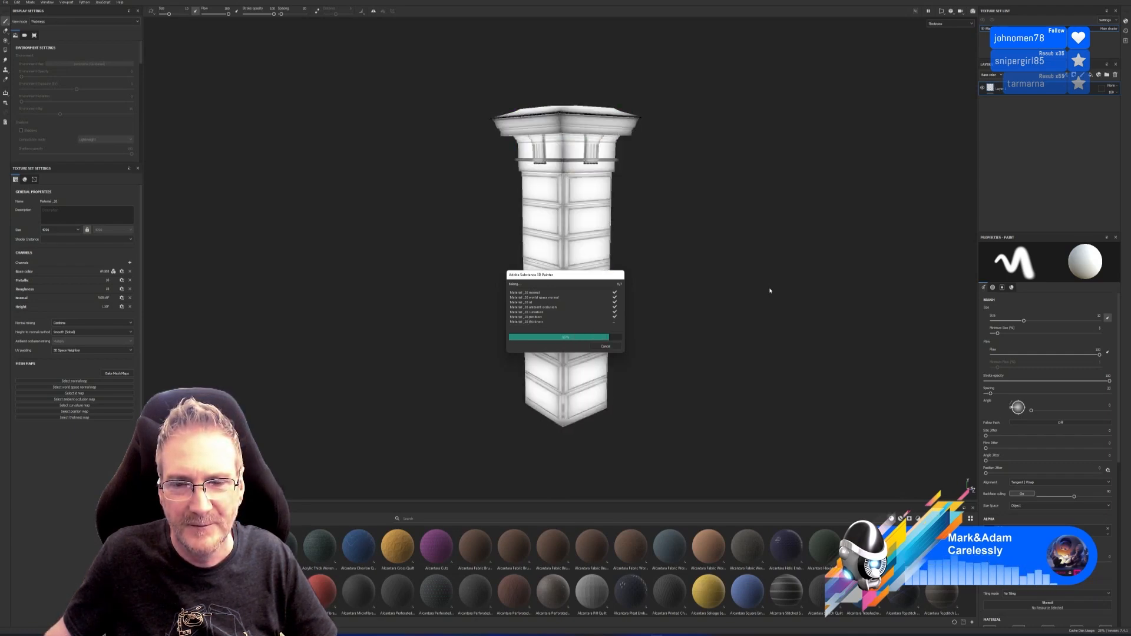
left_click(606, 347)
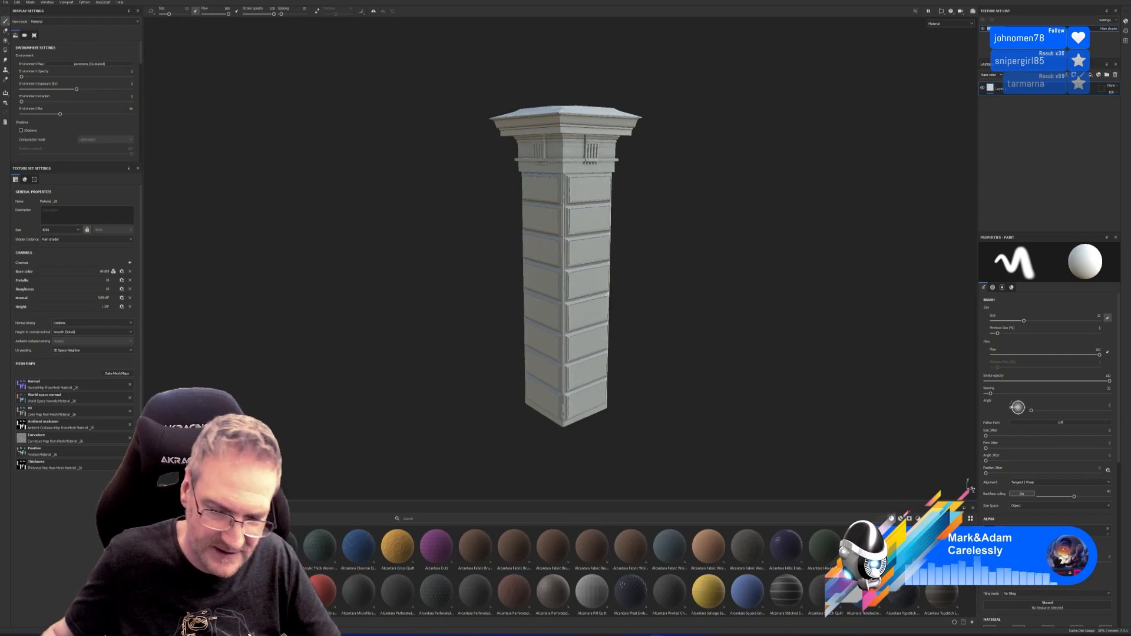
Switch to 3ds Max, compare the large column with the adjoining side wall, and name the column Garden_Hallway_LargeColumn.
key("alt+Tab")
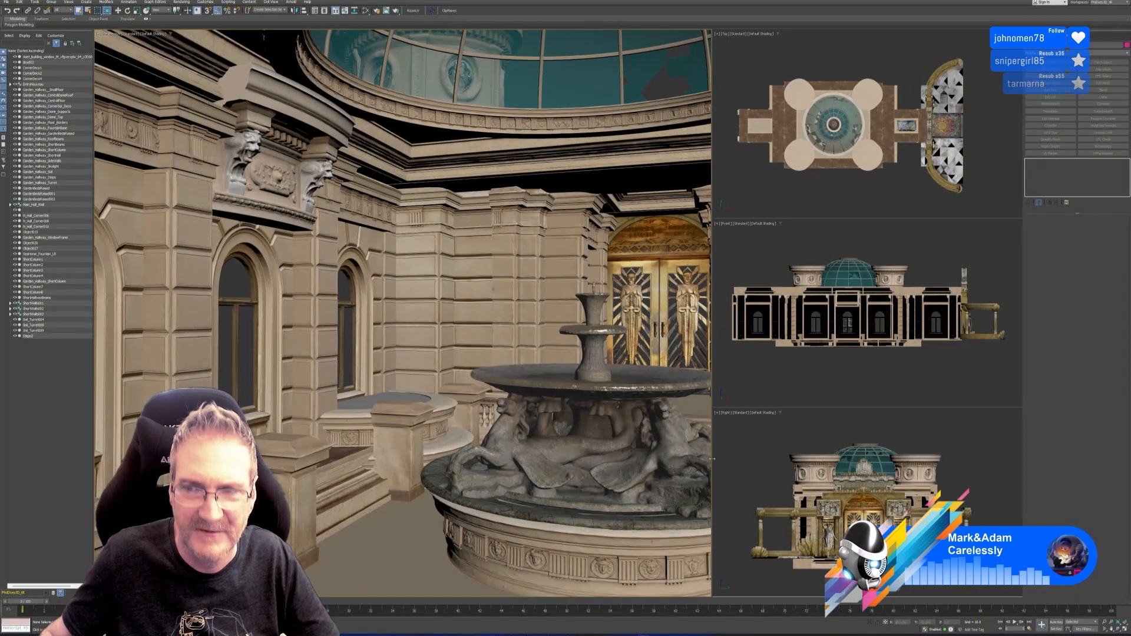
left_click(421, 307)
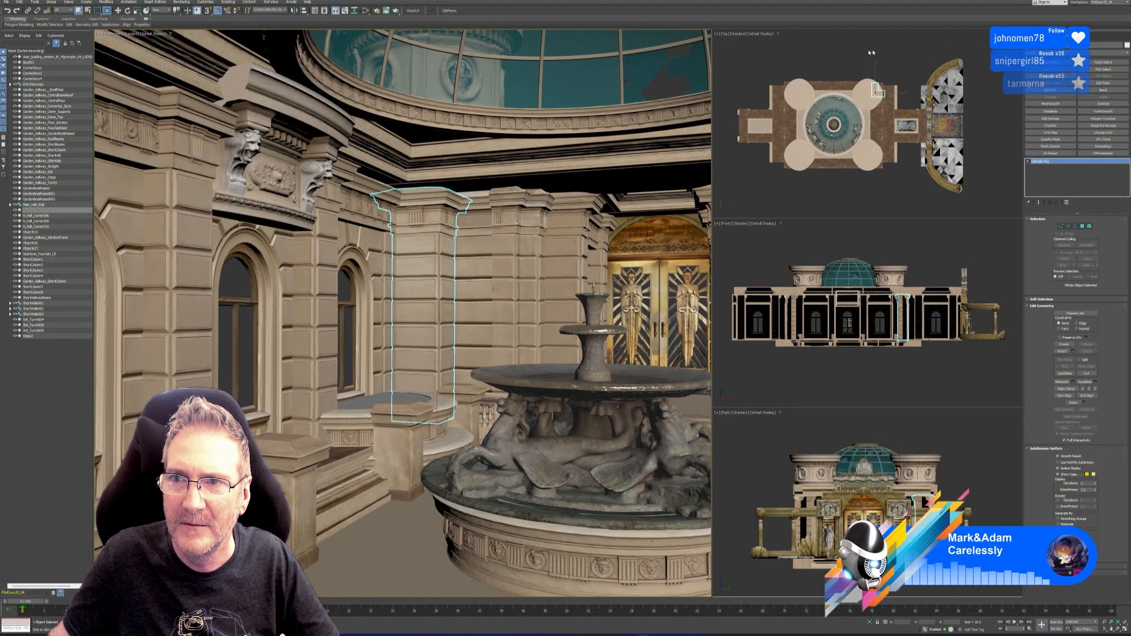
left_click(752, 79)
left_click(874, 86)
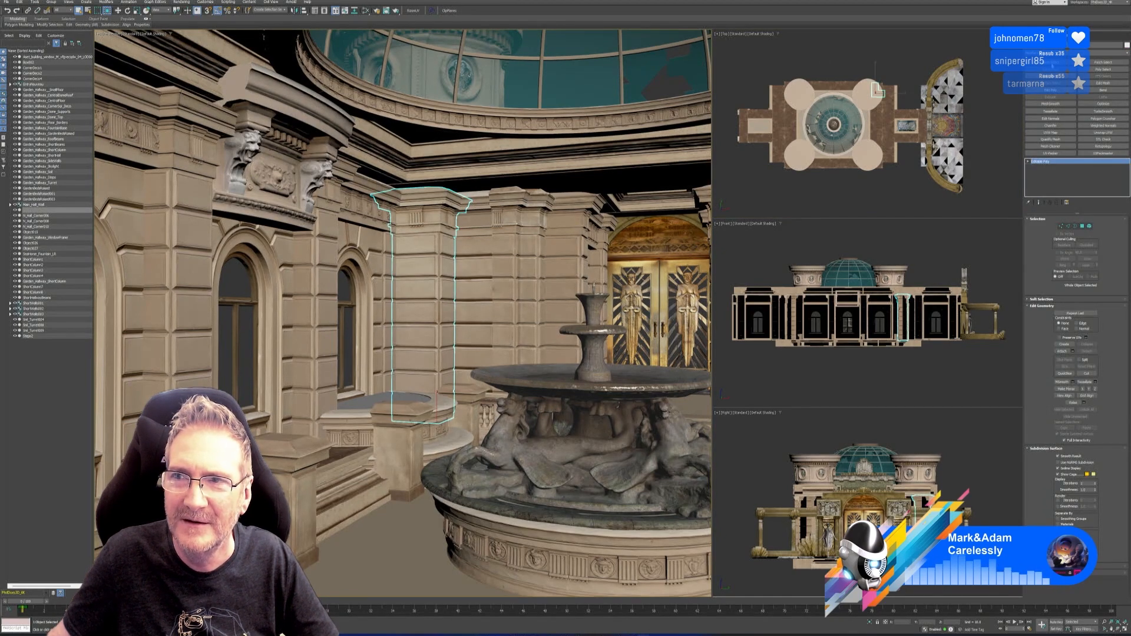
left_click(367, 204)
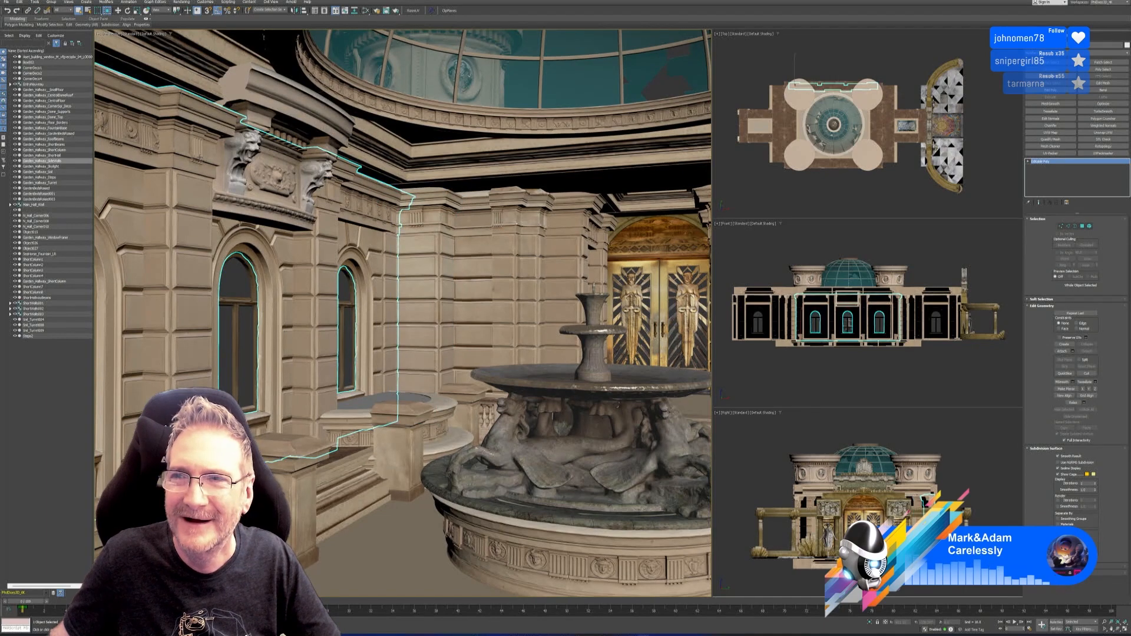
left_click(877, 89)
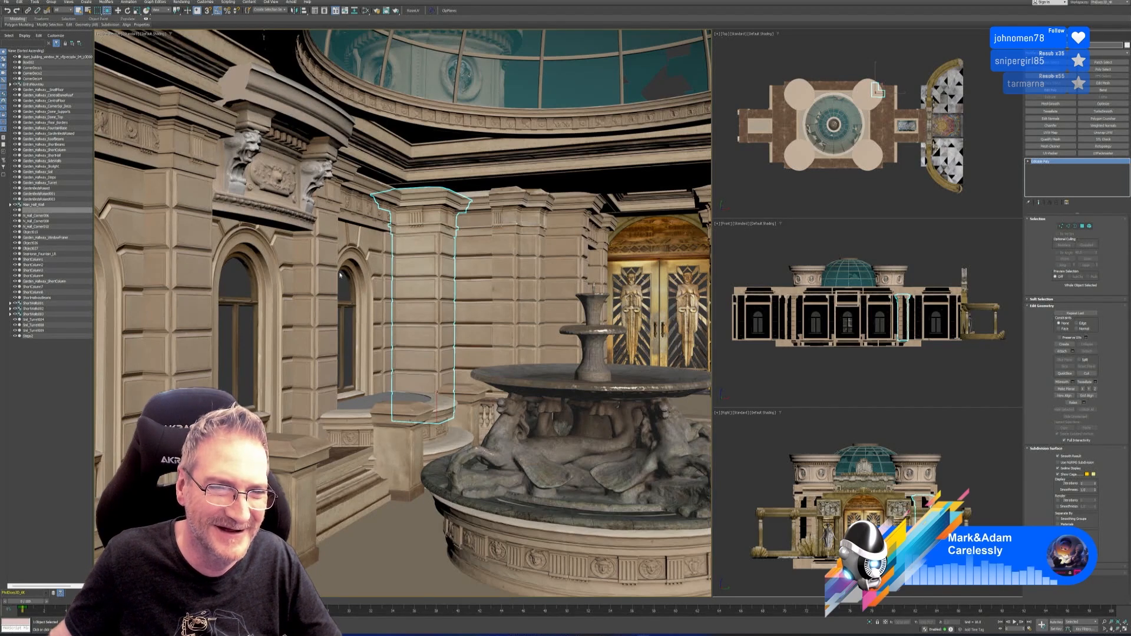
left_click(370, 227)
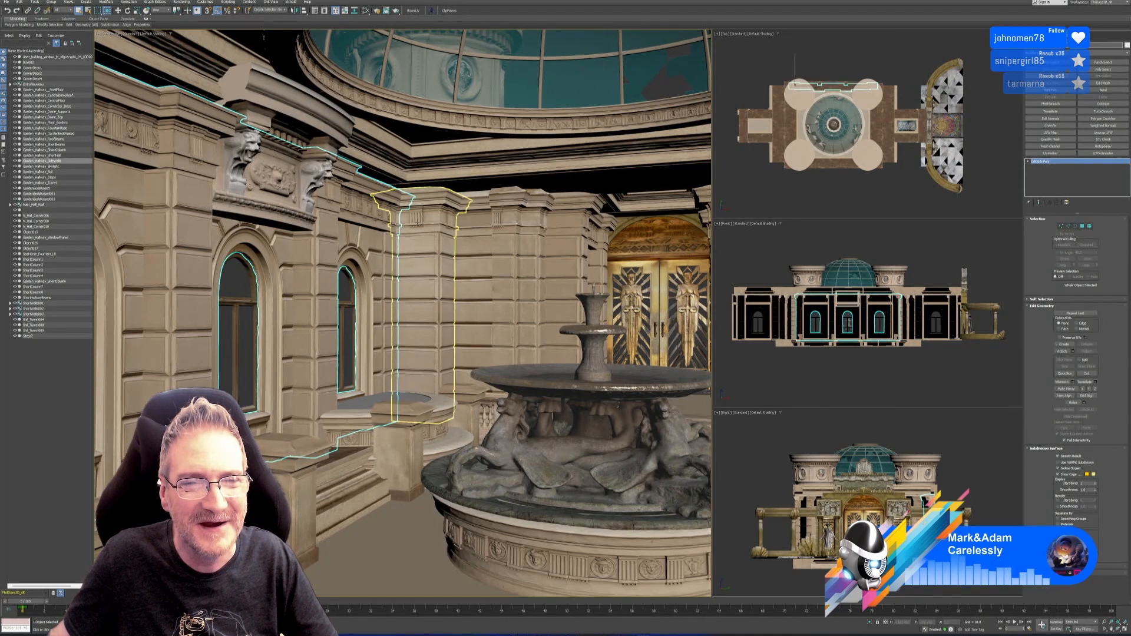
left_click(422, 268)
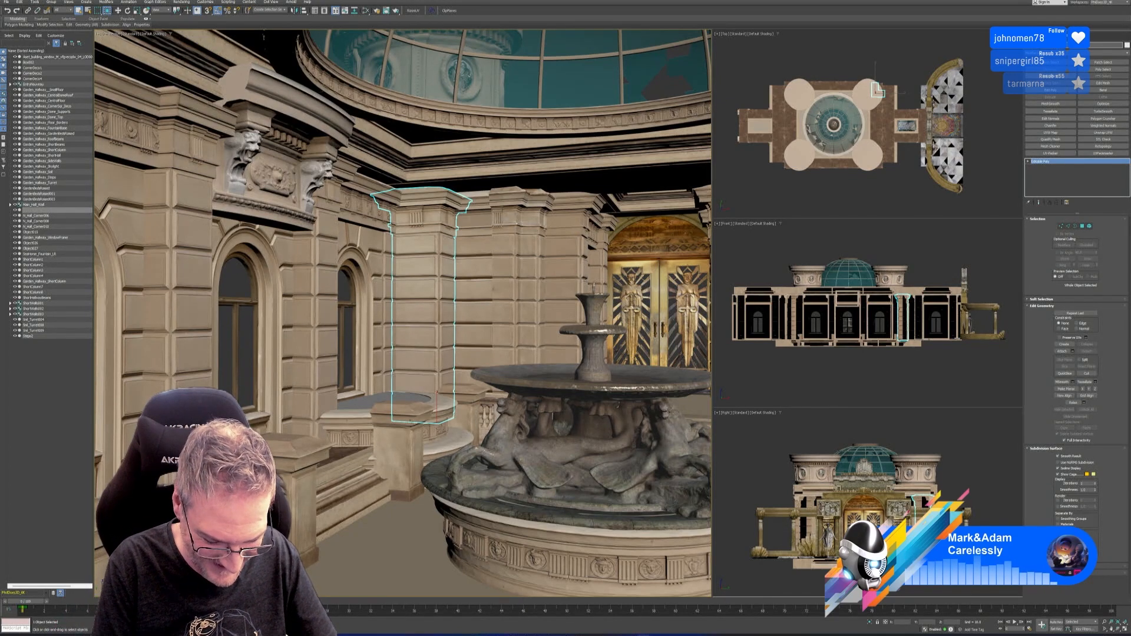
key("Return")
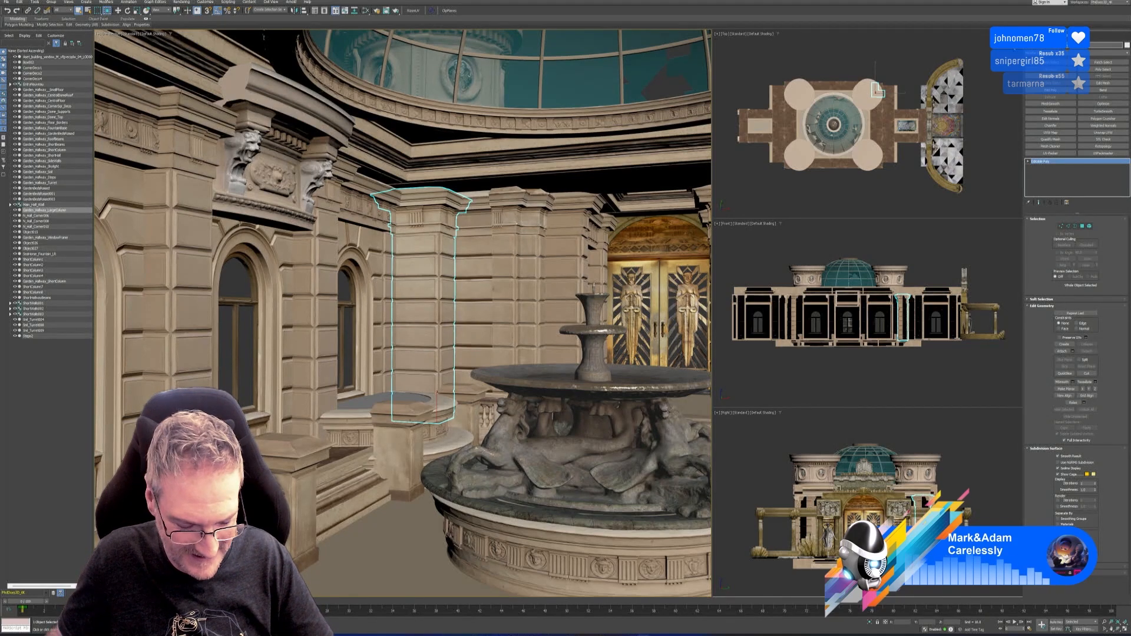
Return to Substance 3D Painter and save the project as Garden_Hallway_LargeColumn in the Exports folder of Nouveau Entry Hallway.
key("alt+Tab")
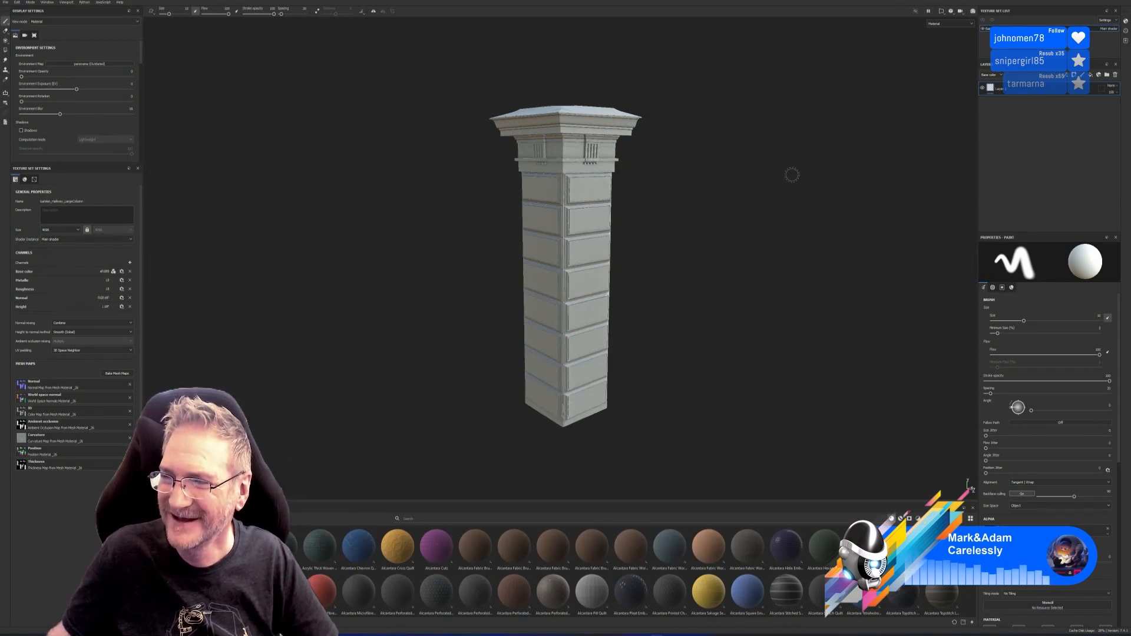
left_click(5, 2)
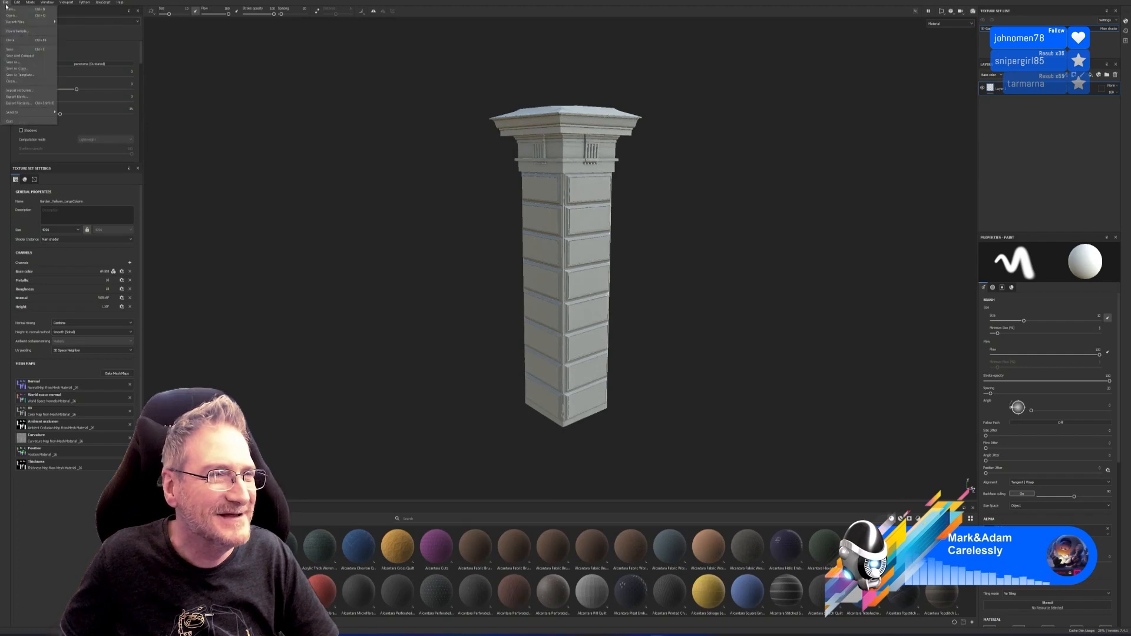
left_click(18, 62)
left_click_drag(282, 8, 493, 59)
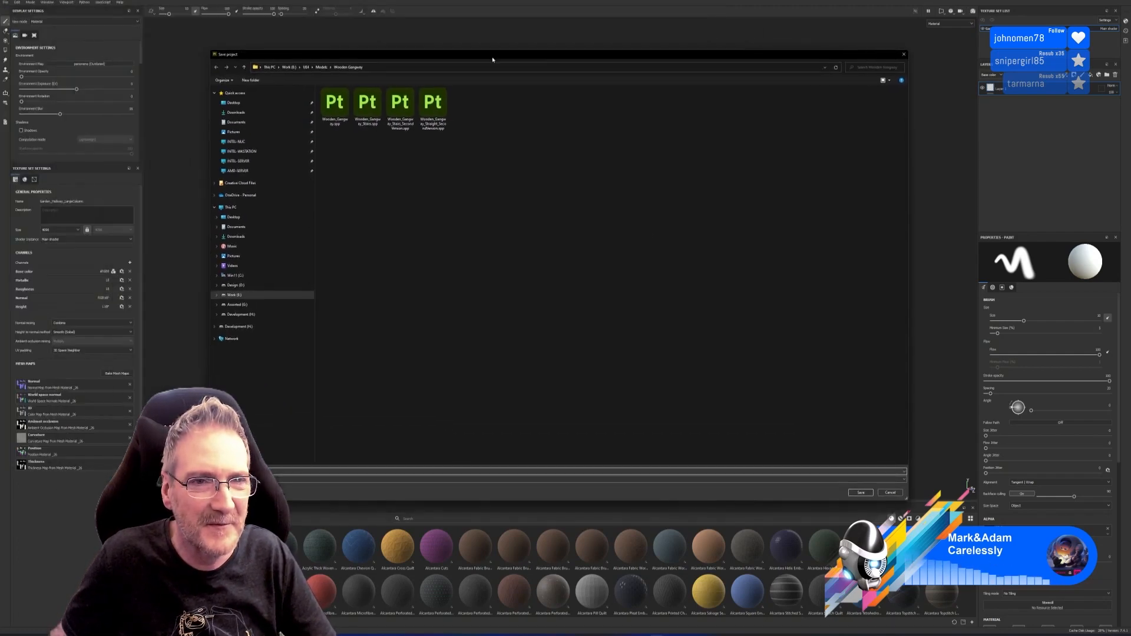
left_click(321, 66)
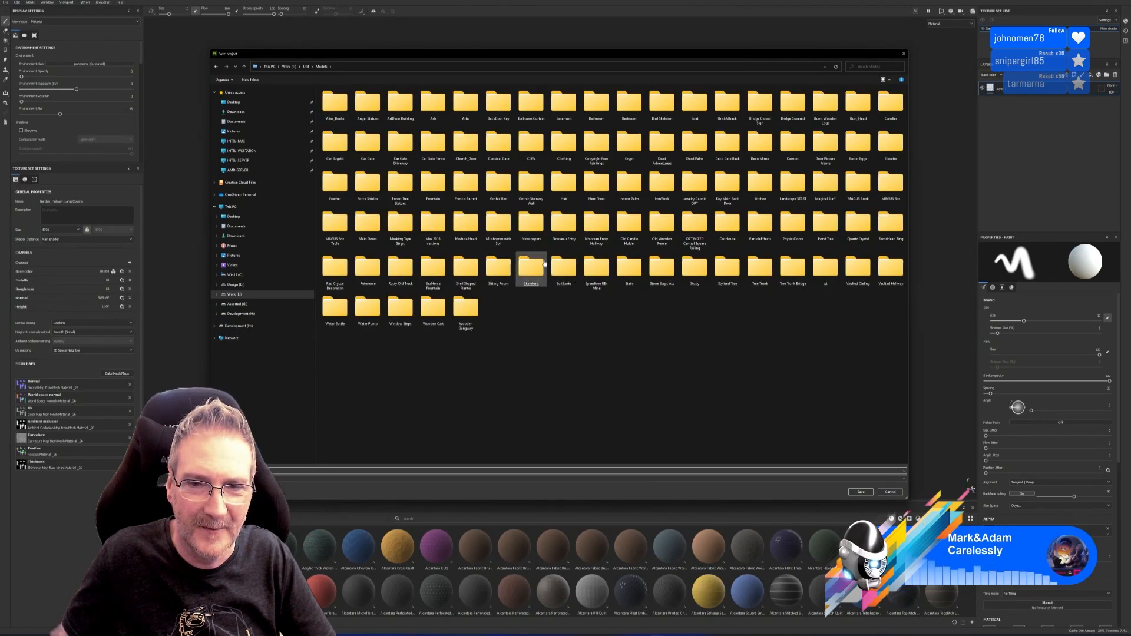
double_click(595, 233)
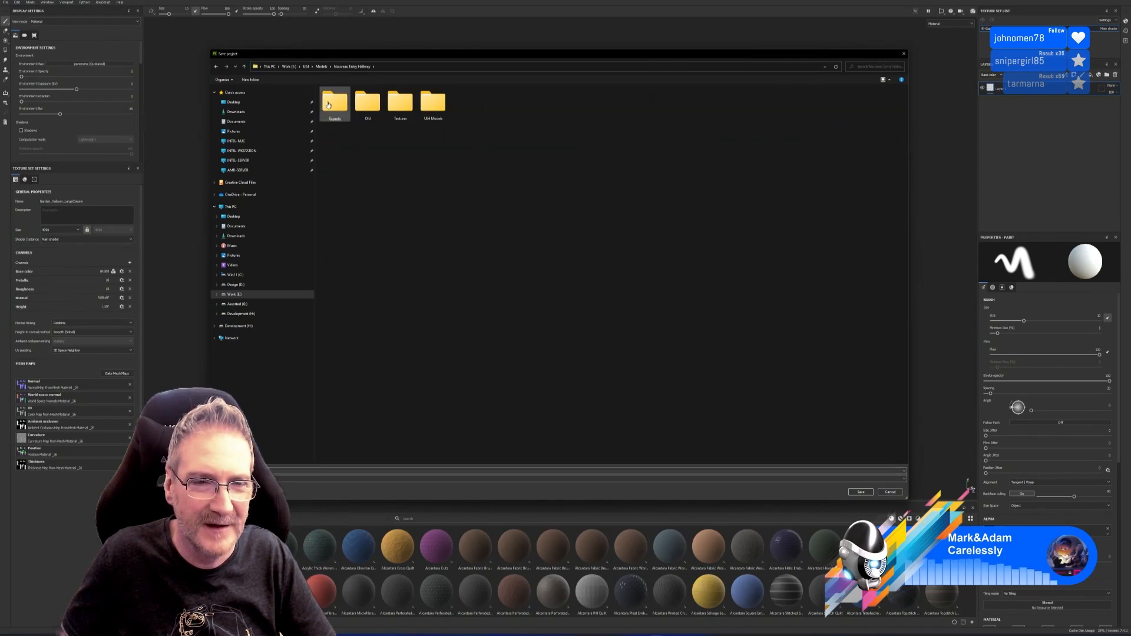
double_click(334, 103)
left_click(276, 471)
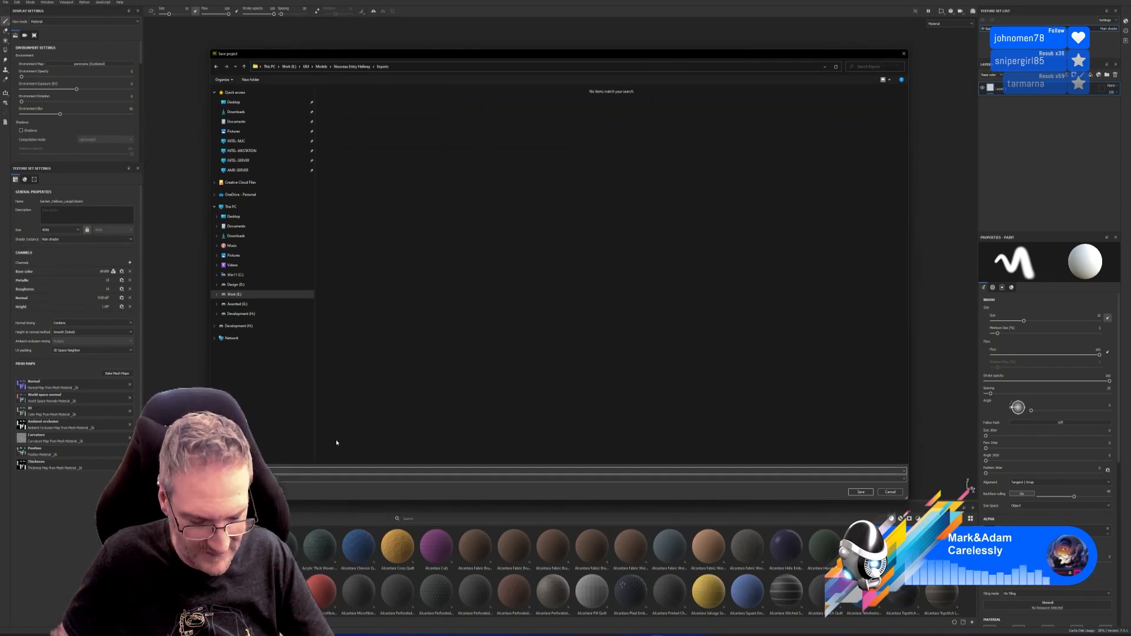
type("Garden_Hallway_LargeColumn")
left_click(861, 492)
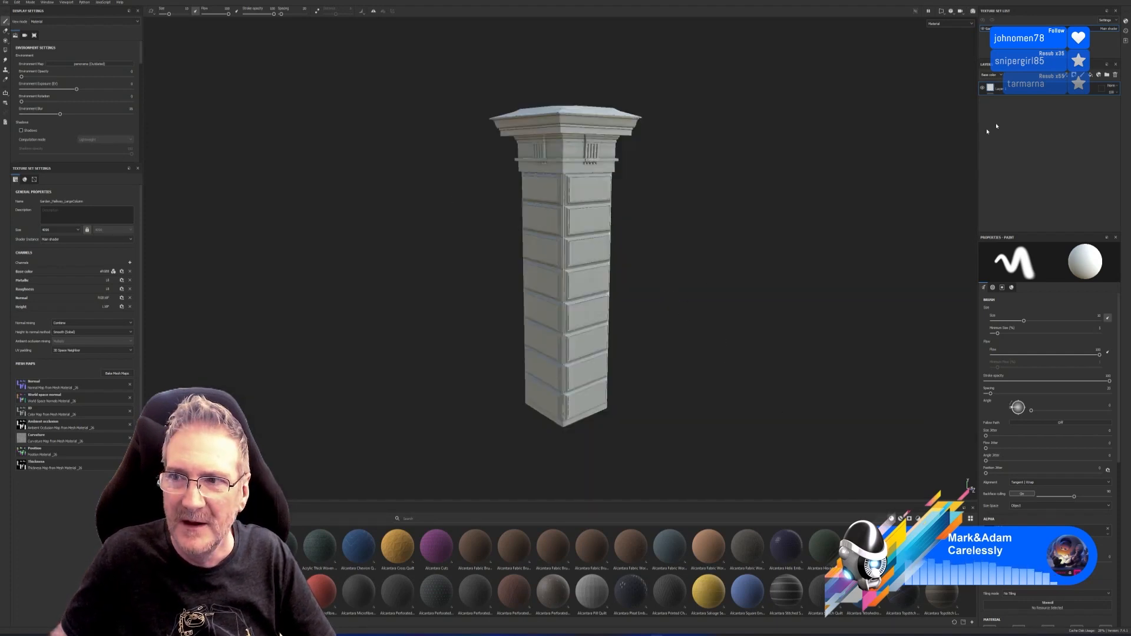
Adjust the roughness of the stone fill on the column's layer to change how shiny the surface looks.
right_click(1010, 89)
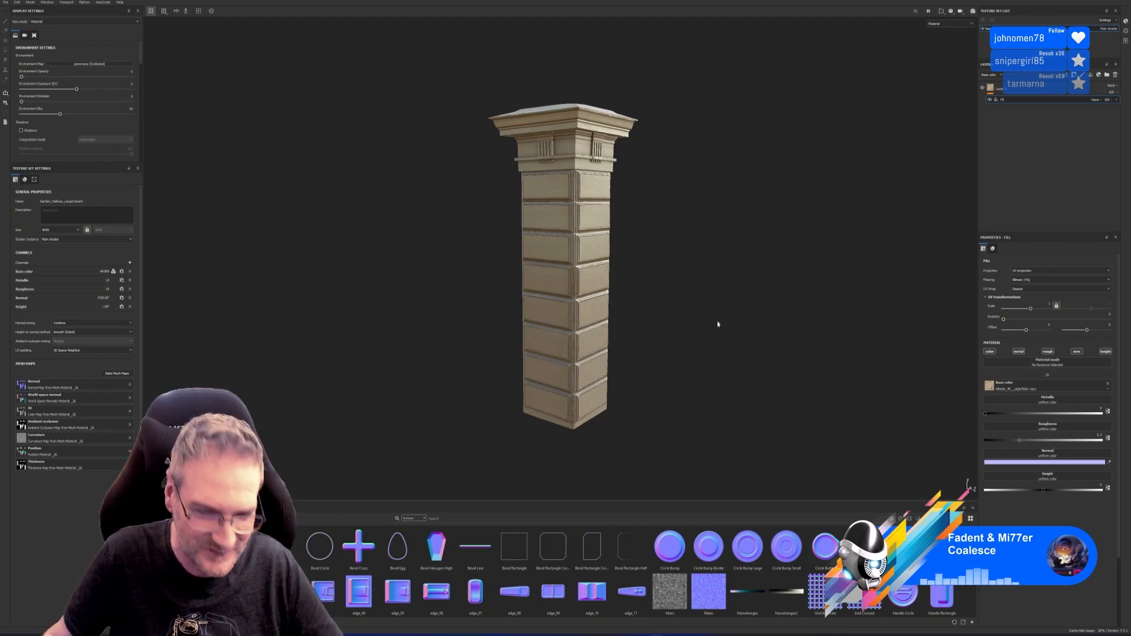
left_click_drag(717, 324, 644, 292, "alt")
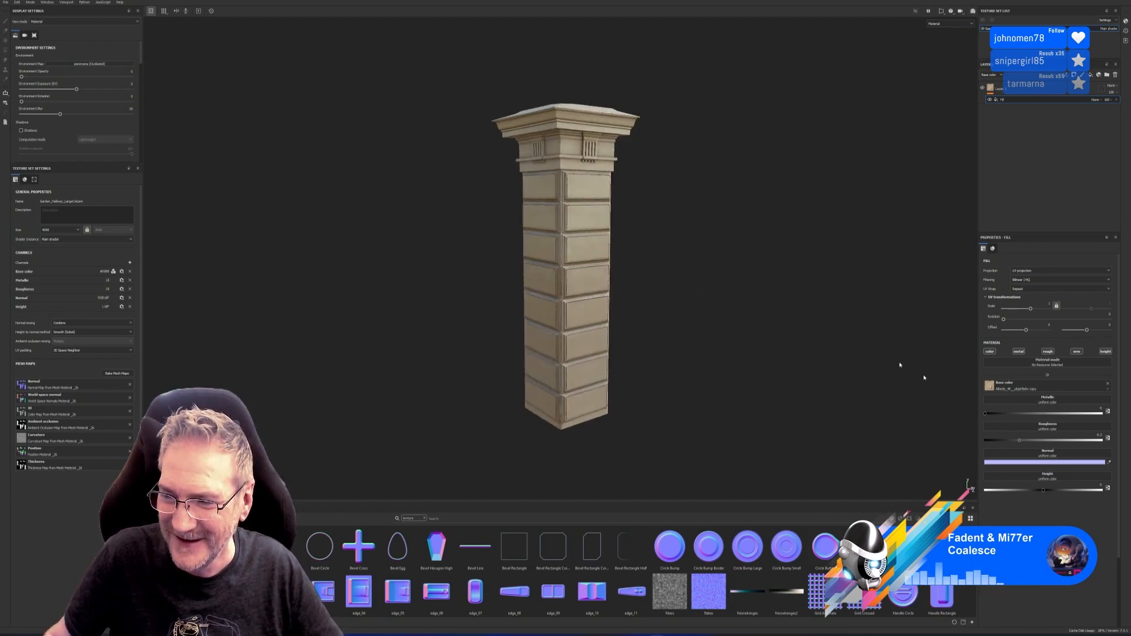
left_click_drag(1019, 442, 927, 441)
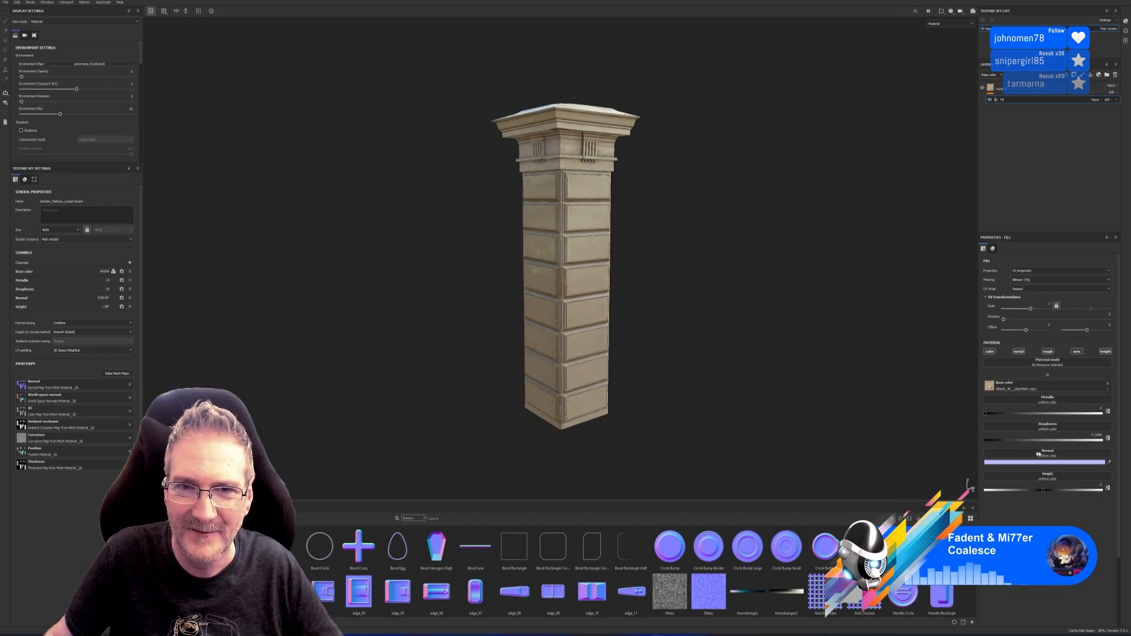
left_click_drag(1040, 440, 975, 427)
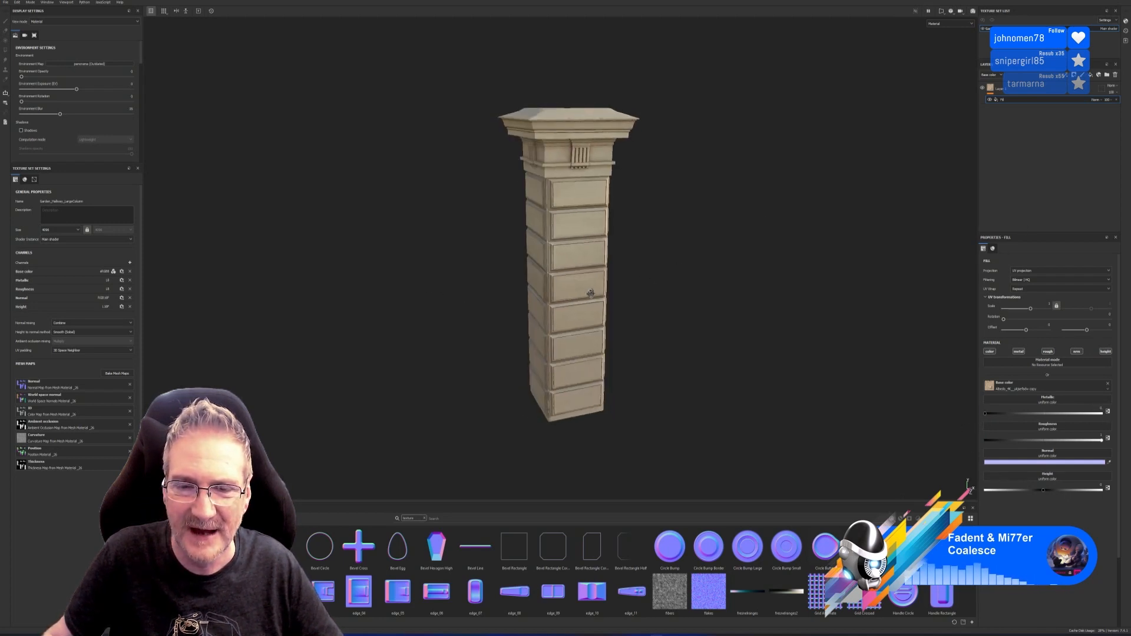
Examine the column's stone finish up close and remove the Textures filter from the asset search to browse the materials.
scroll(562, 232, "up", 5)
left_click_drag(561, 232, 603, 240, "alt")
scroll(604, 240, "down", 5)
middle_click_drag(637, 255, 626, 211, "alt")
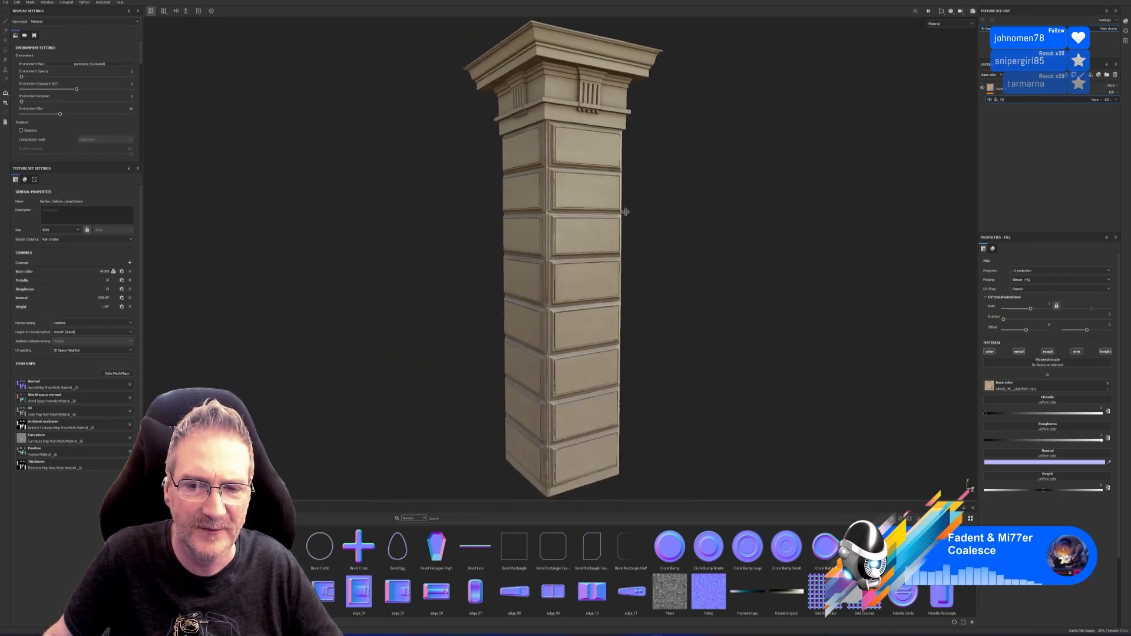
scroll(626, 248, "down", 1)
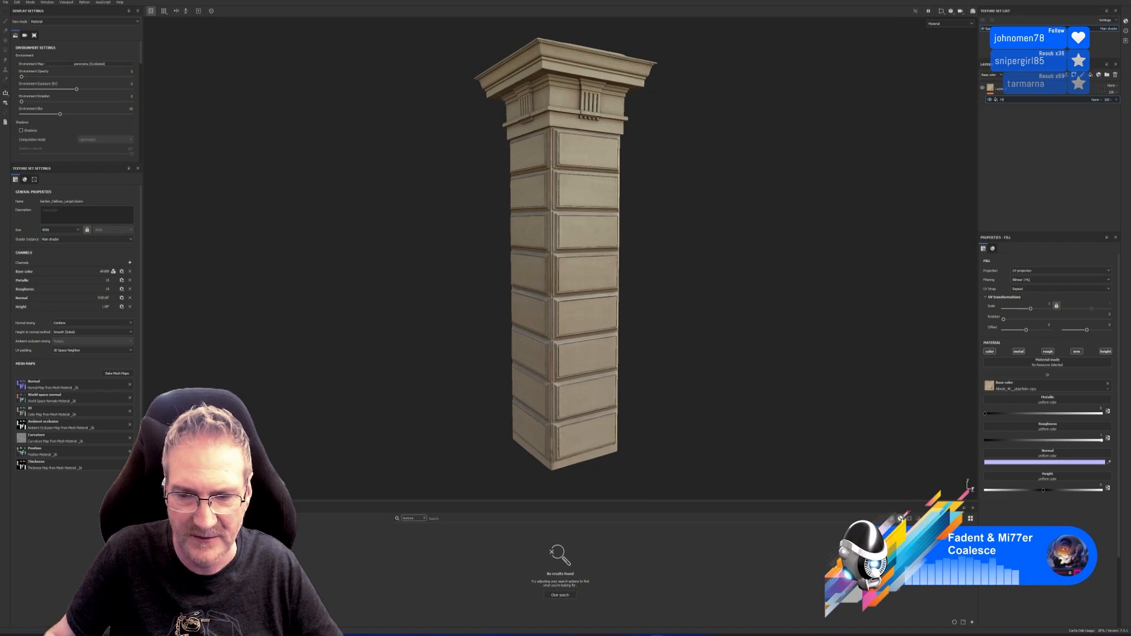
left_click(424, 518)
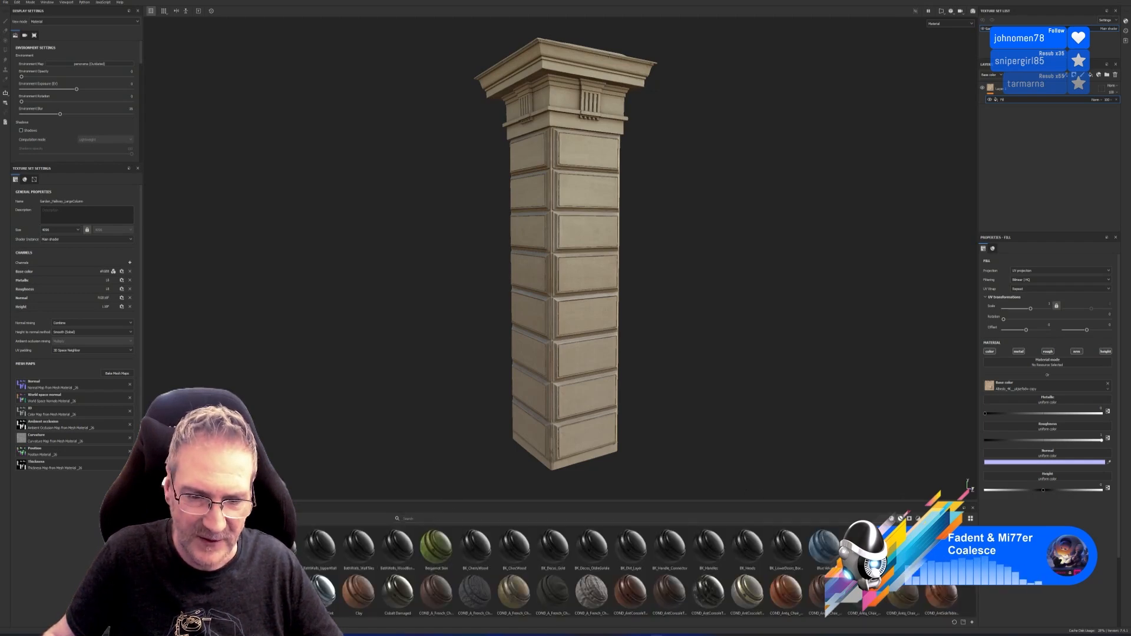
Search the materials for dirt and apply the patchy Dirt smart material to the column above its stone layer.
type("al")
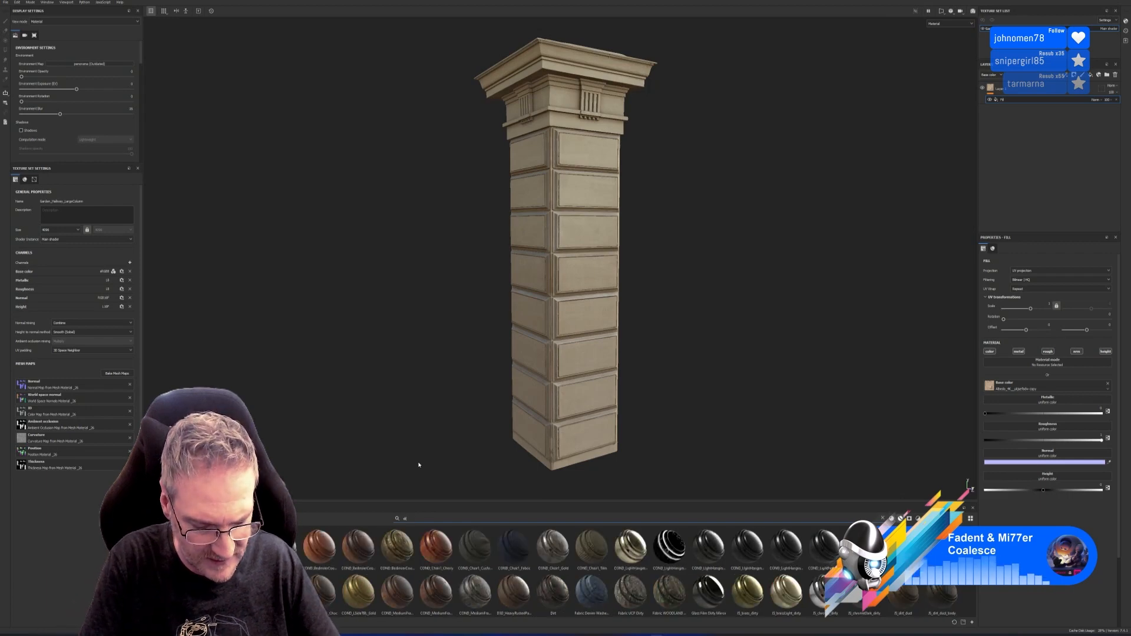
type("rt")
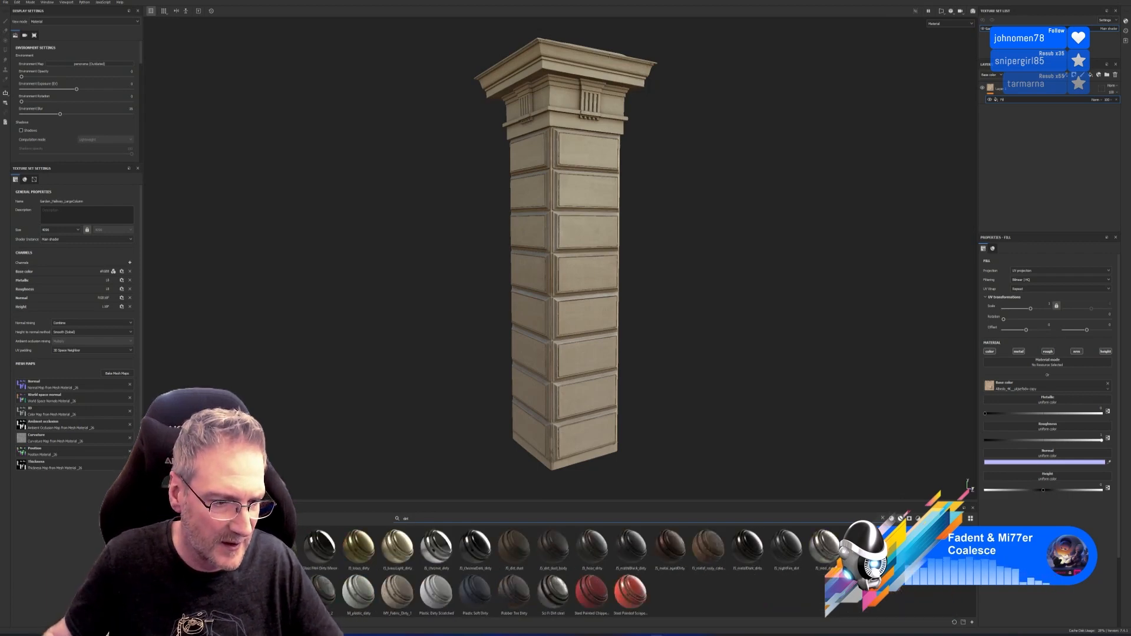
left_click_drag(283, 549, 597, 318)
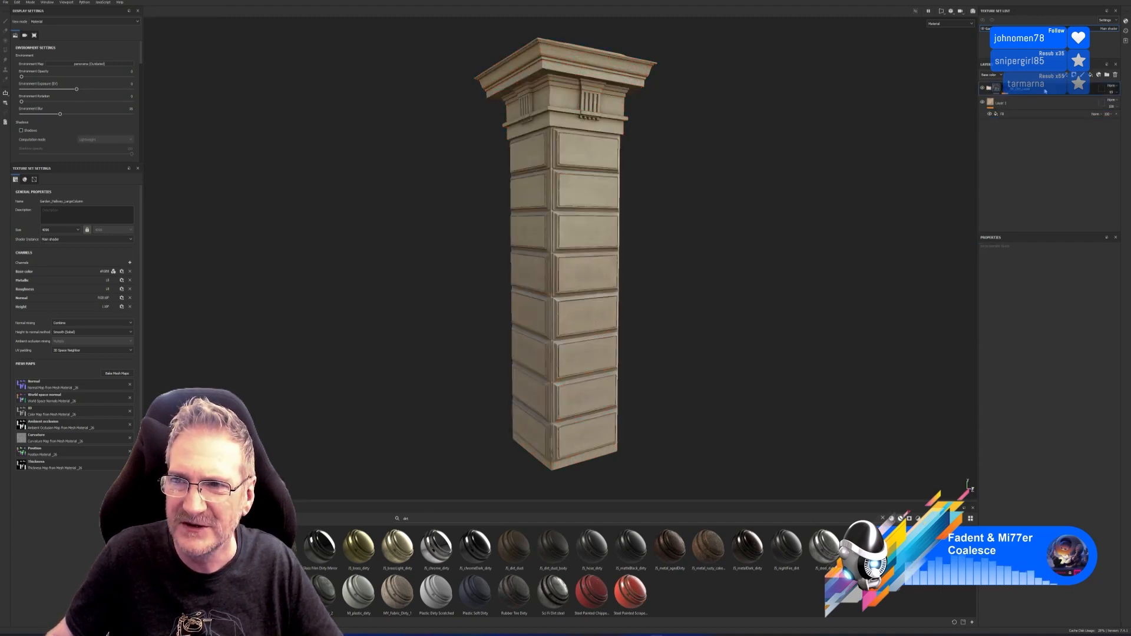
key("Delete")
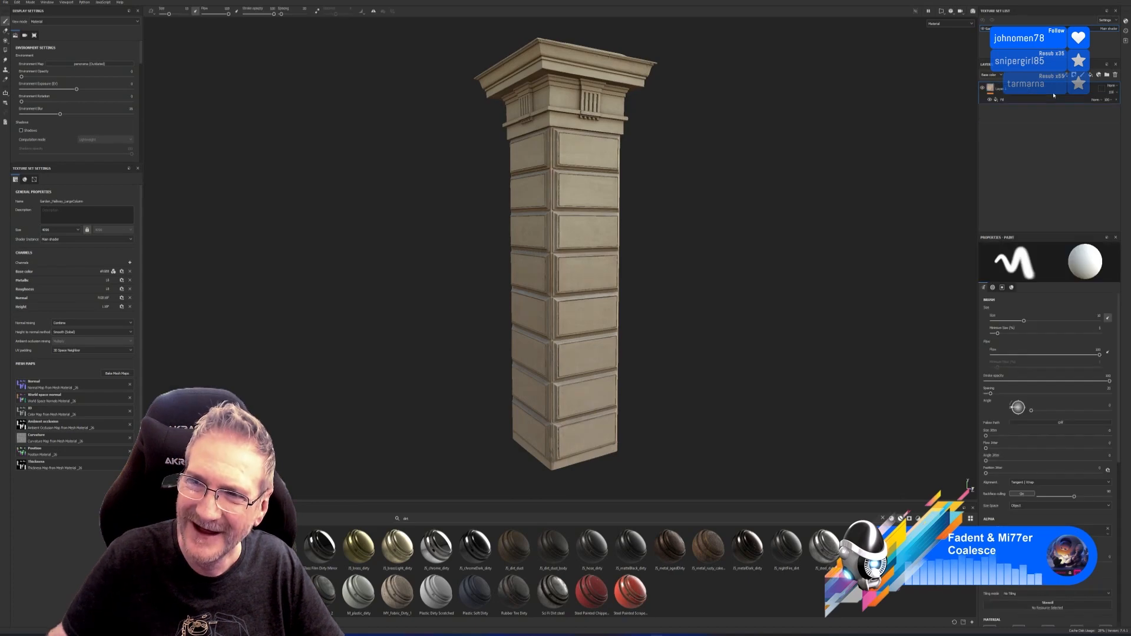
left_click_drag(242, 547, 539, 324)
left_click_drag(638, 305, 537, 333, "alt")
middle_click_drag(537, 332, 541, 420, "alt")
right_click_drag(541, 419, 610, 353, "alt")
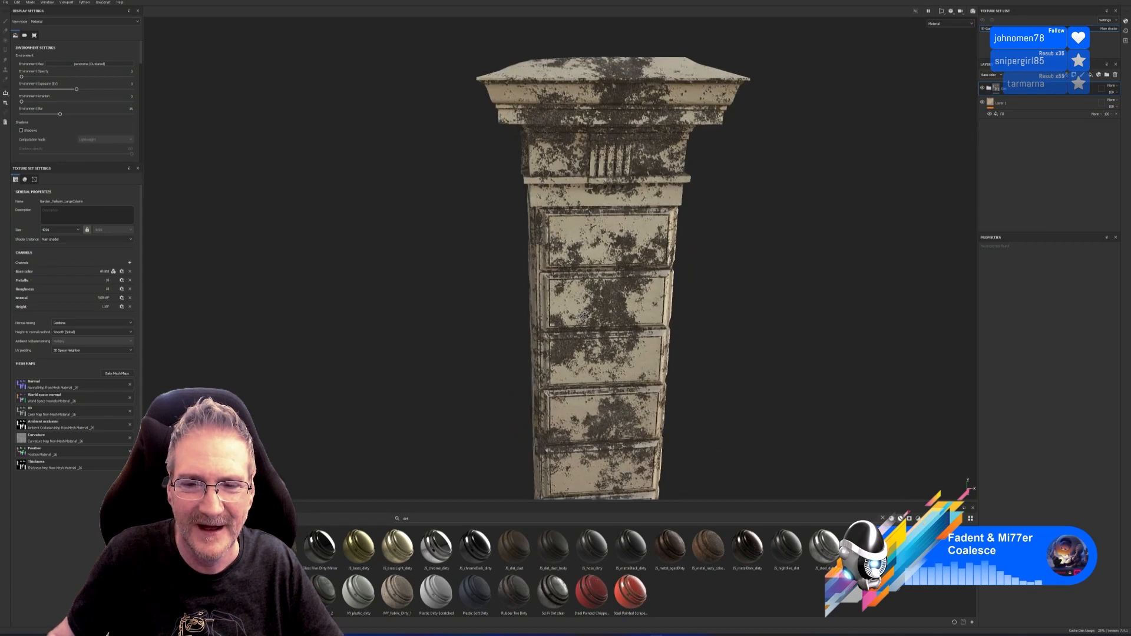
left_click_drag(610, 339, 648, 274, "alt")
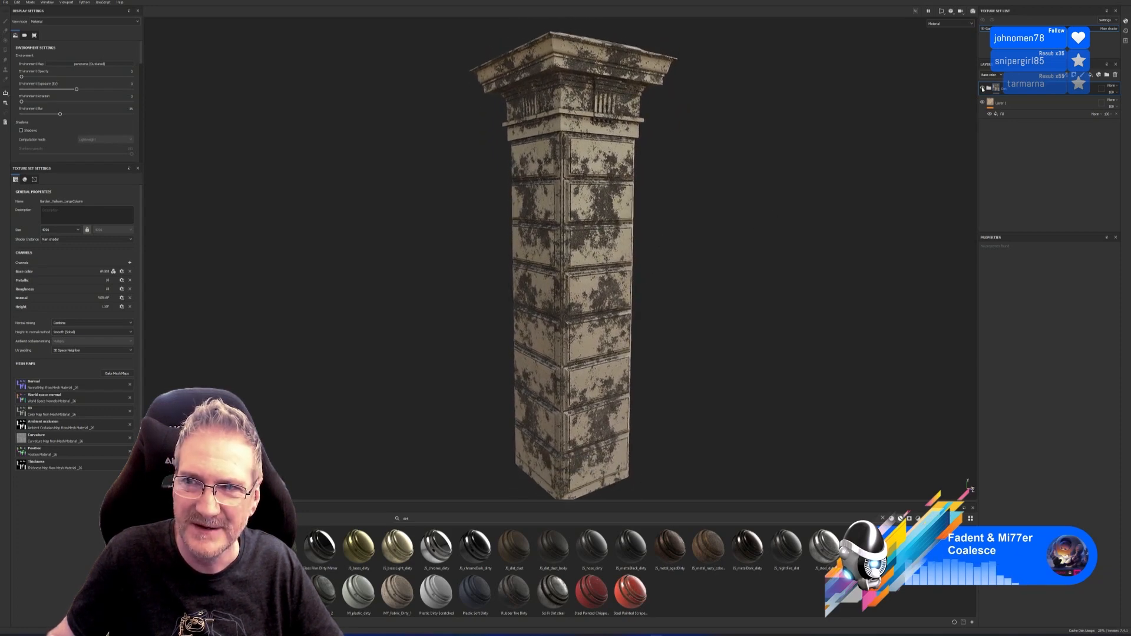
Hide the Dirt group and apply the IS_dirt_dust smart material to the column.
left_click(983, 88)
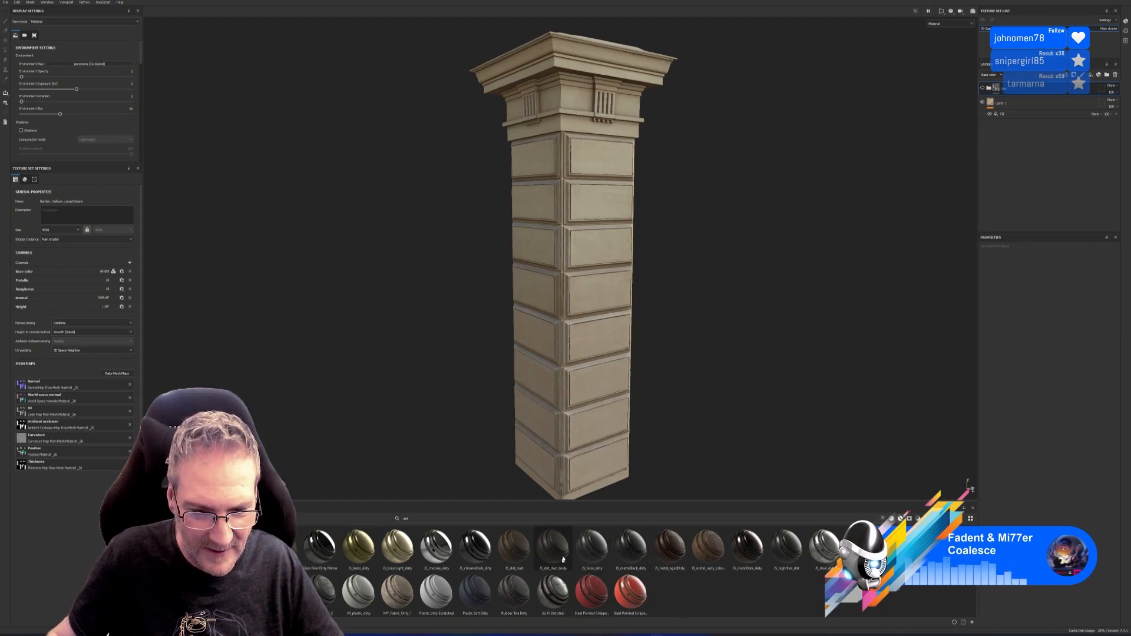
left_click_drag(526, 563, 561, 347)
middle_click_drag(558, 259, 566, 383, "alt")
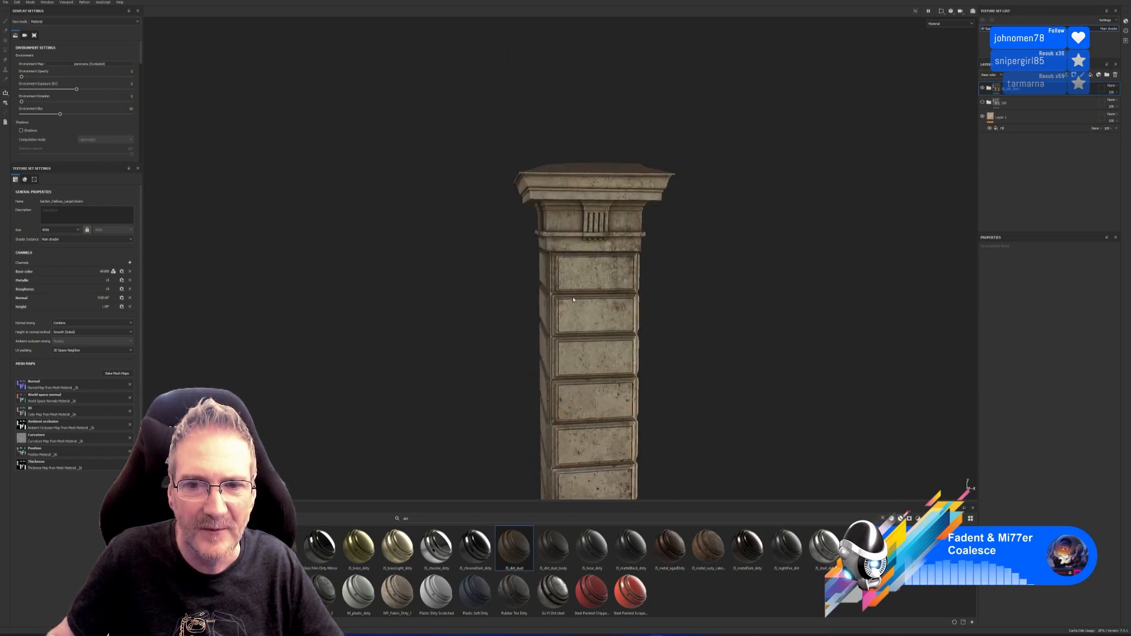
right_click_drag(567, 377, 573, 317, "alt")
left_click_drag(573, 318, 695, 336, "alt")
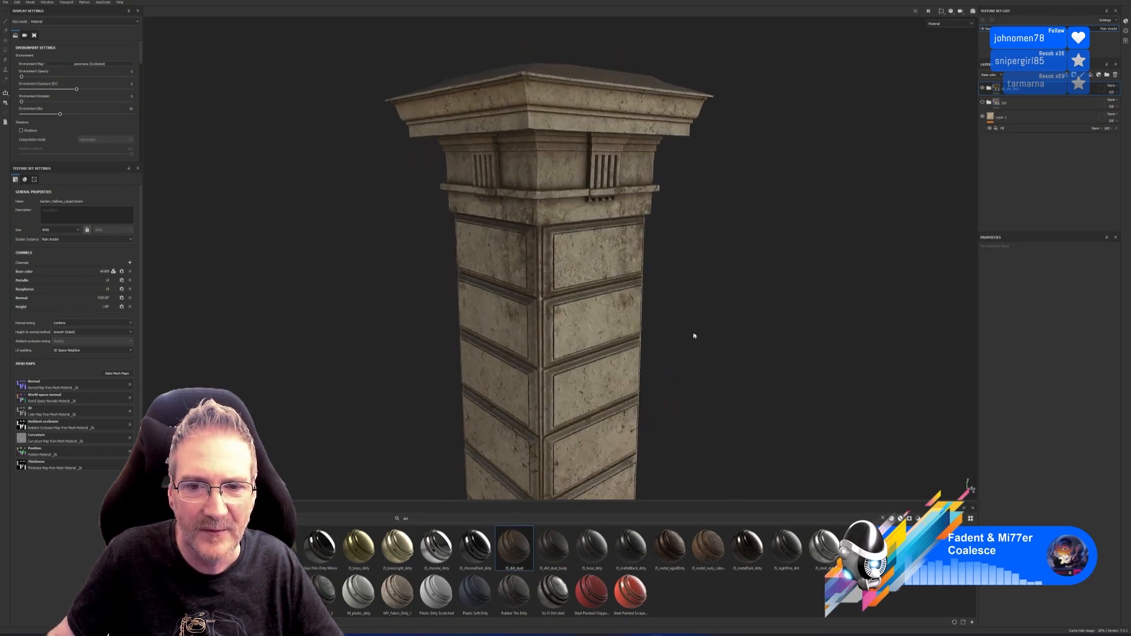
Hide the IS_dirt_dust group and apply the IS_dirt_dust_body smart material to the column.
left_click(983, 88)
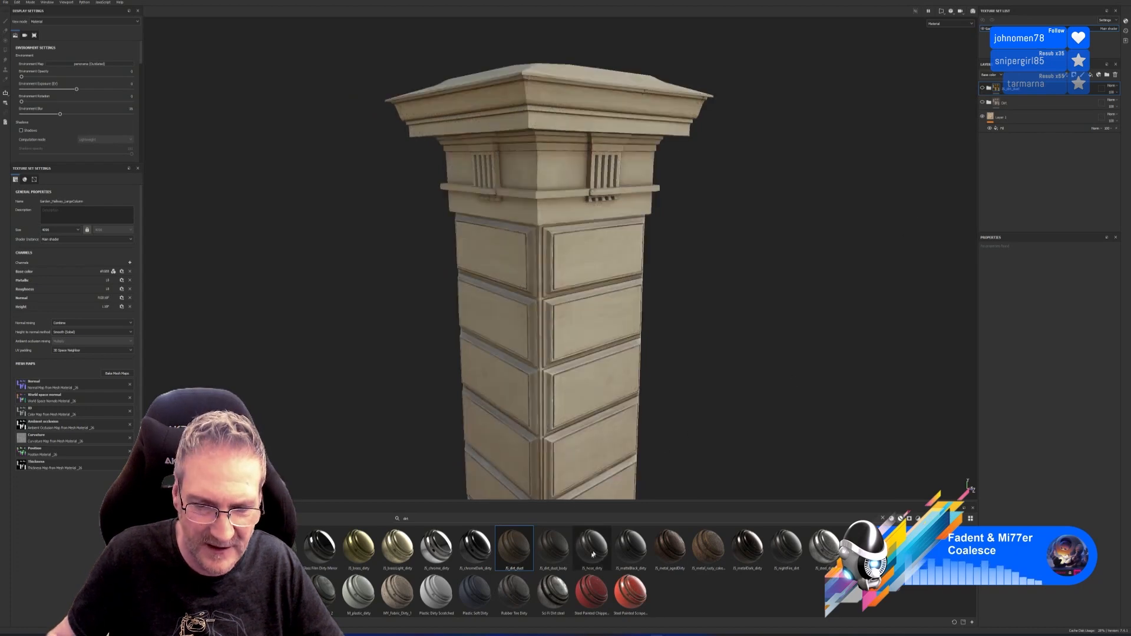
left_click_drag(553, 548, 574, 386)
scroll(573, 366, "down", 1)
right_click_drag(574, 386, 714, 218, "alt")
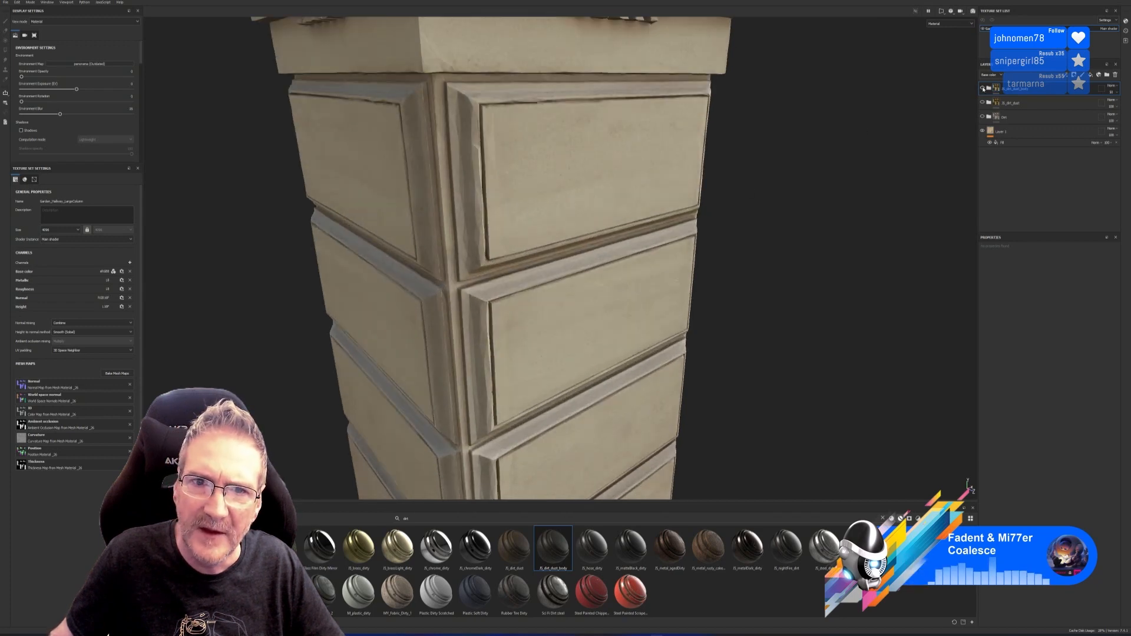
Compare the column with and without the IS_dirt_dust_body group, both up close and as a whole.
left_click(983, 89)
left_click(983, 89)
left_click(983, 89)
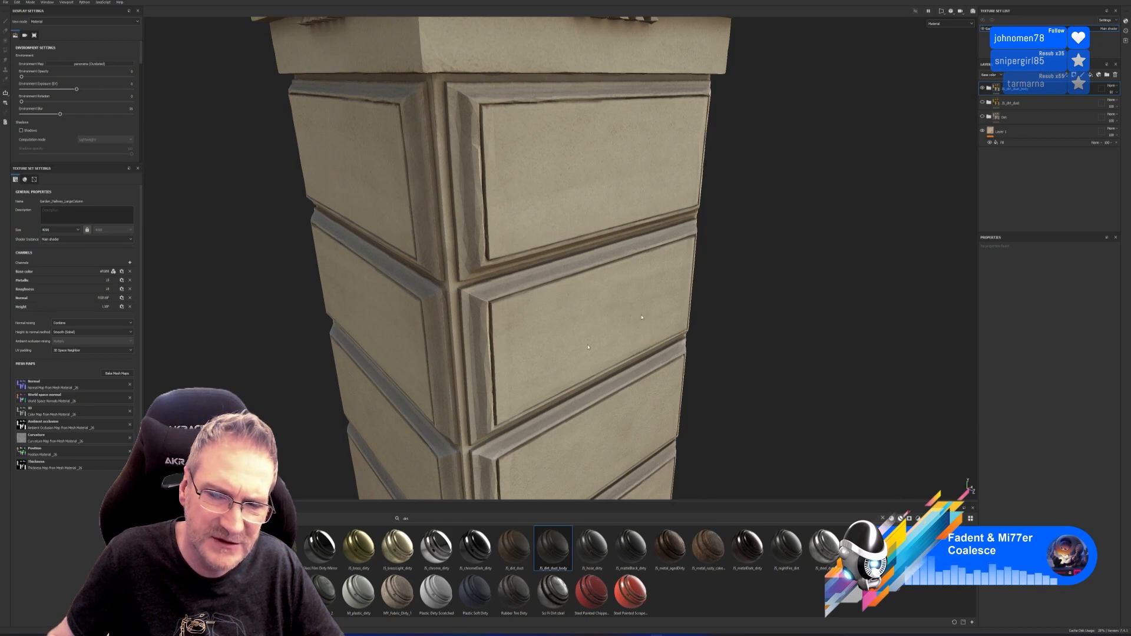
left_click(983, 89)
left_click(983, 89)
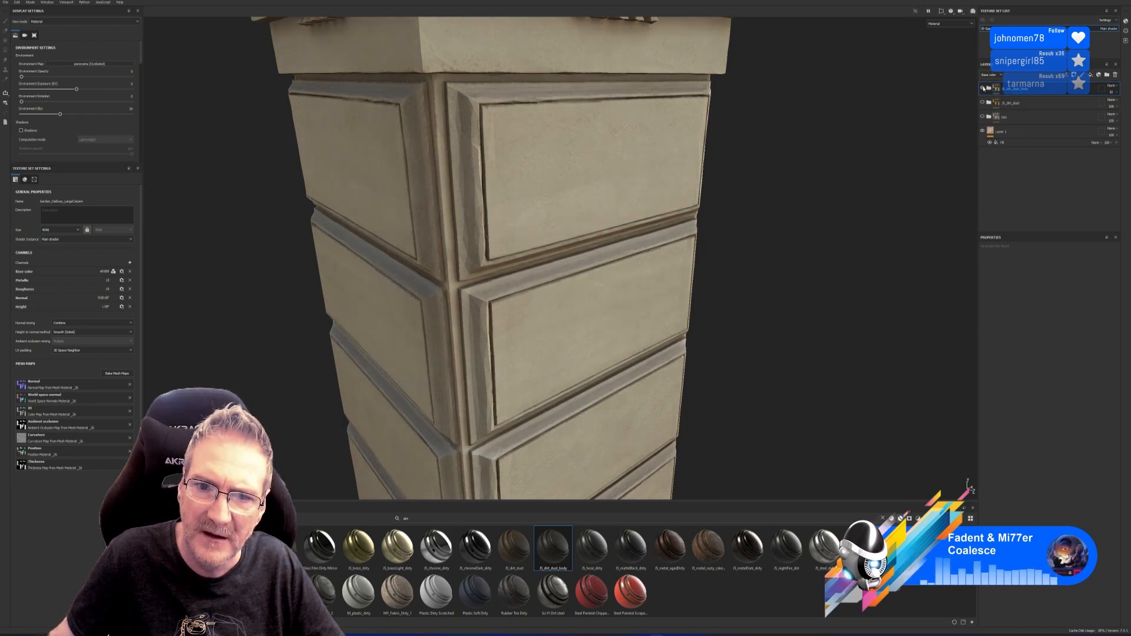
left_click(983, 89)
left_click(983, 89)
left_click(983, 89)
left_click(983, 89)
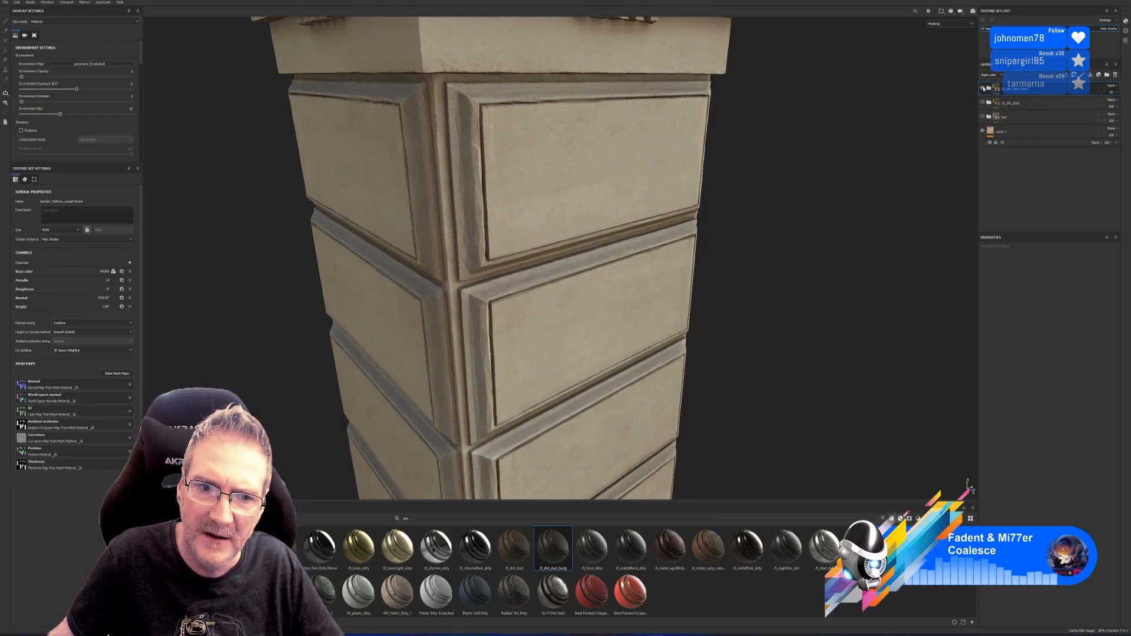
scroll(643, 241, "down", 5)
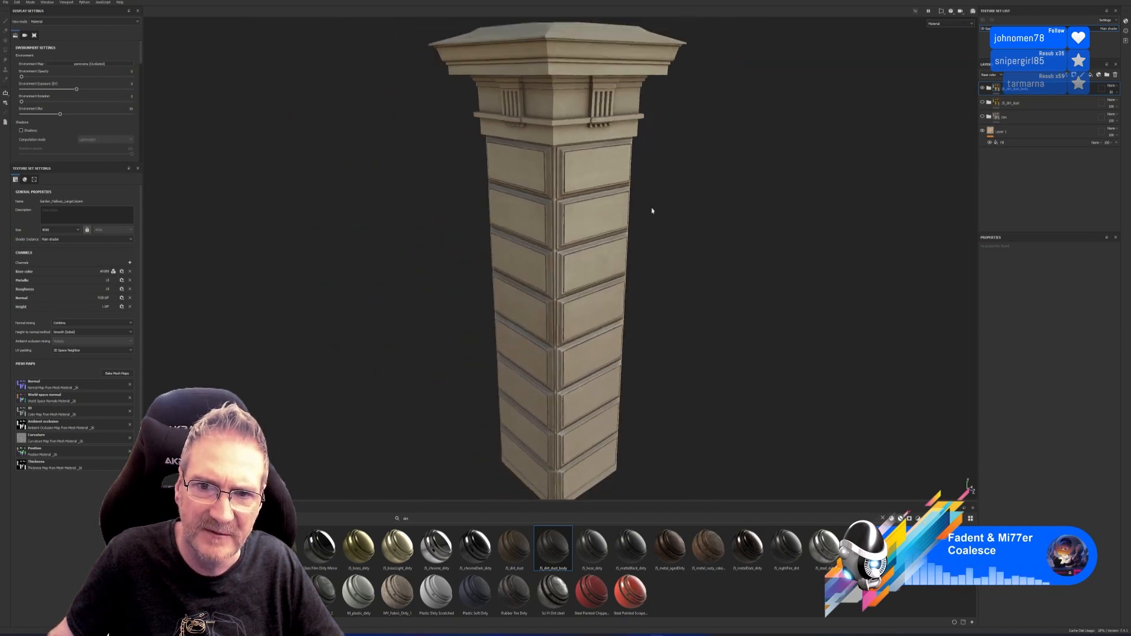
left_click(983, 89)
left_click(983, 89)
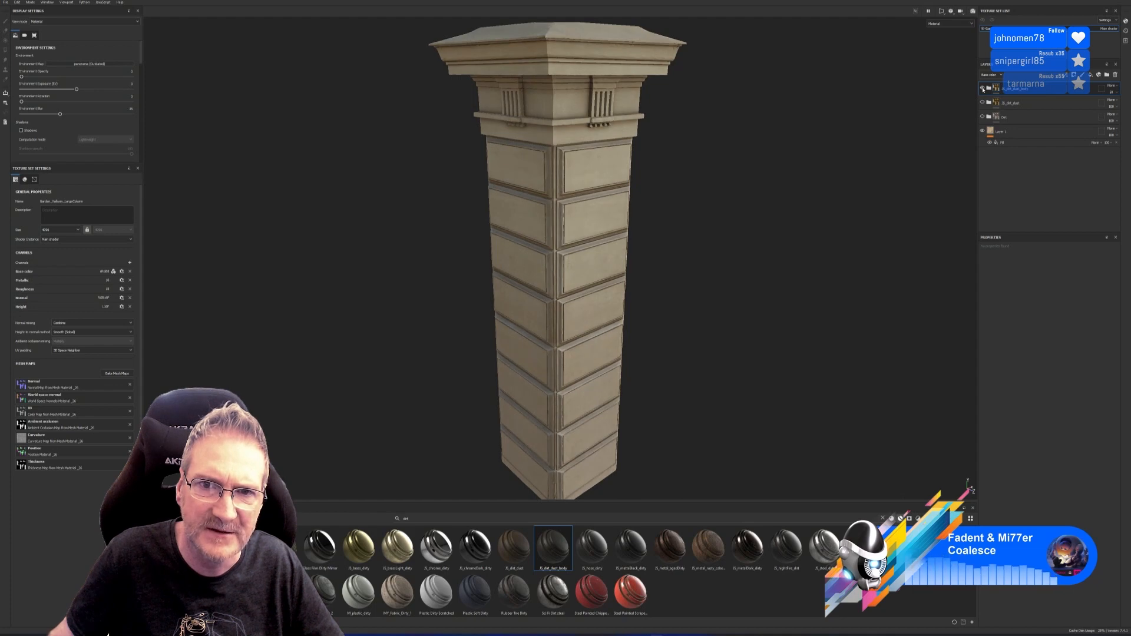
left_click(983, 89)
left_click(984, 90)
left_click(983, 89)
left_click(984, 89)
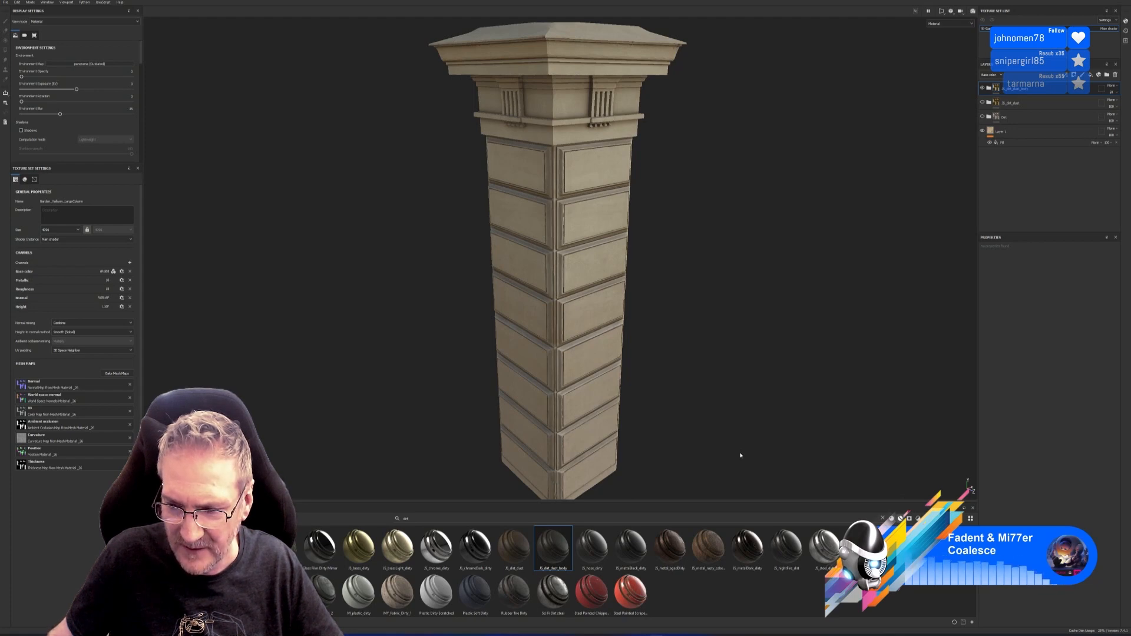
Add the Dirt Overlay smart material to the column and delete the IS_dirt_dust group after previewing it.
left_click_drag(553, 545, 613, 222)
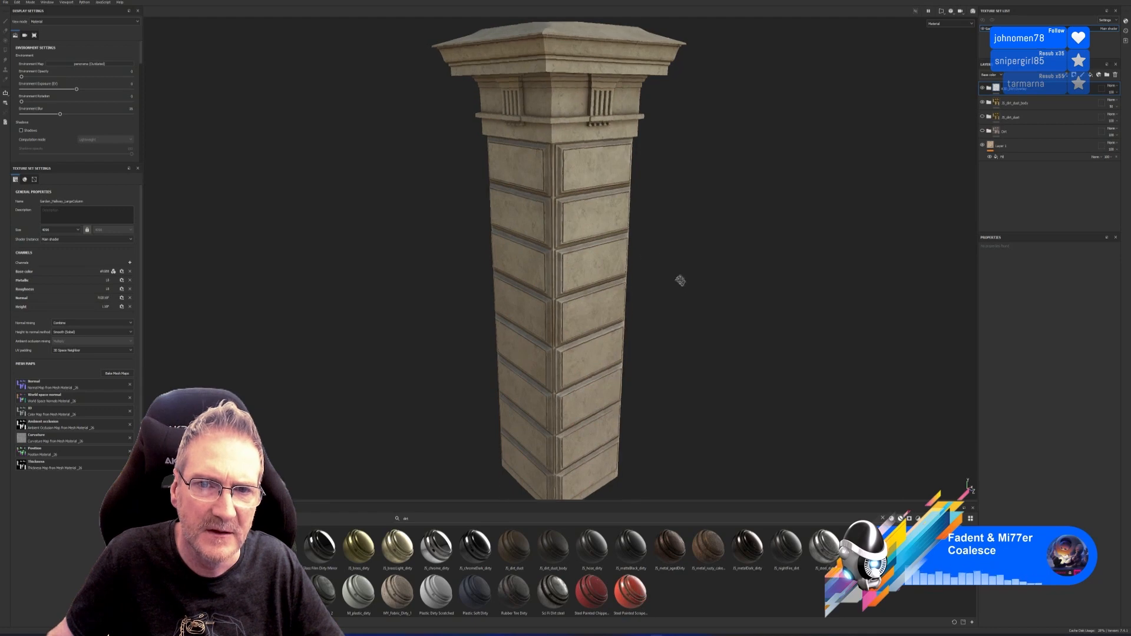
mouse_move(677, 280)
left_mouse_down("alt")
mouse_move(601, 214)
mouse_move(482, 198)
mouse_move(705, 212)
mouse_move(801, 258)
mouse_move(747, 271)
mouse_move(596, 245)
mouse_move(662, 265)
left_mouse_up("alt")
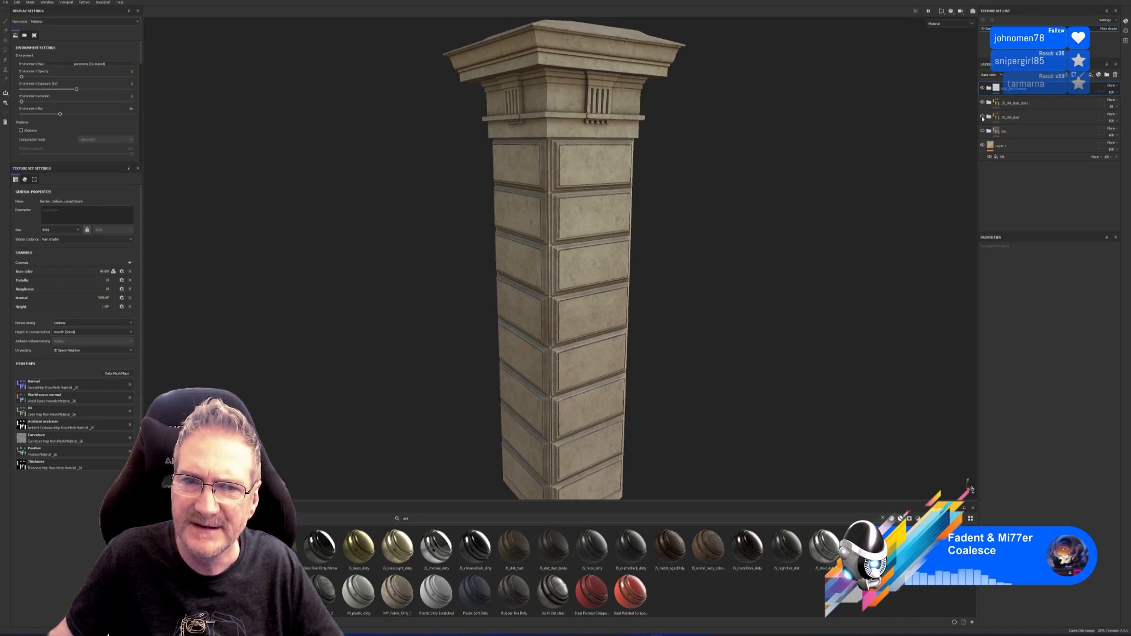
left_click(982, 117)
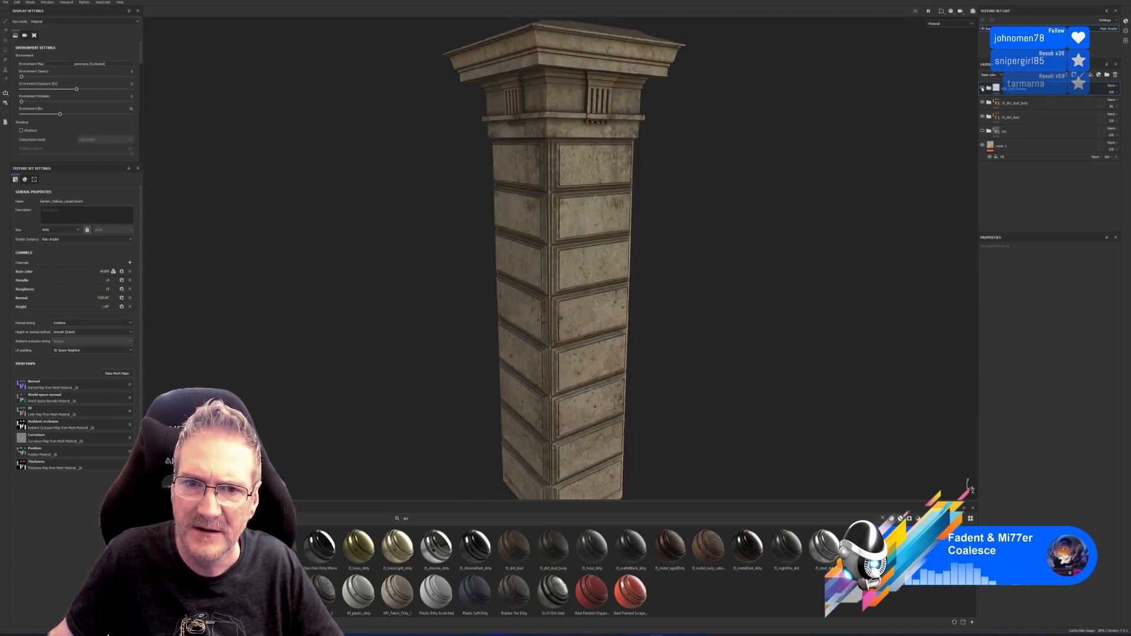
left_click(983, 117)
left_click(1046, 122)
key("Delete")
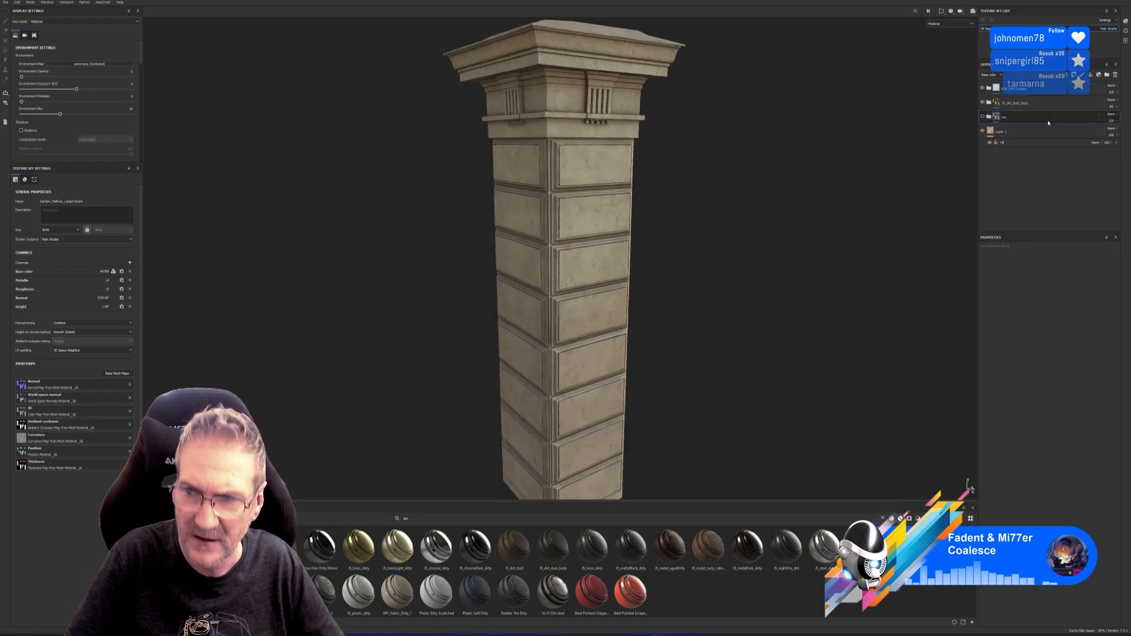
Compare the column's stone surface with and without the Dirt, IS_dirt_dust_body and Dirt Overlay groups.
left_click(983, 117)
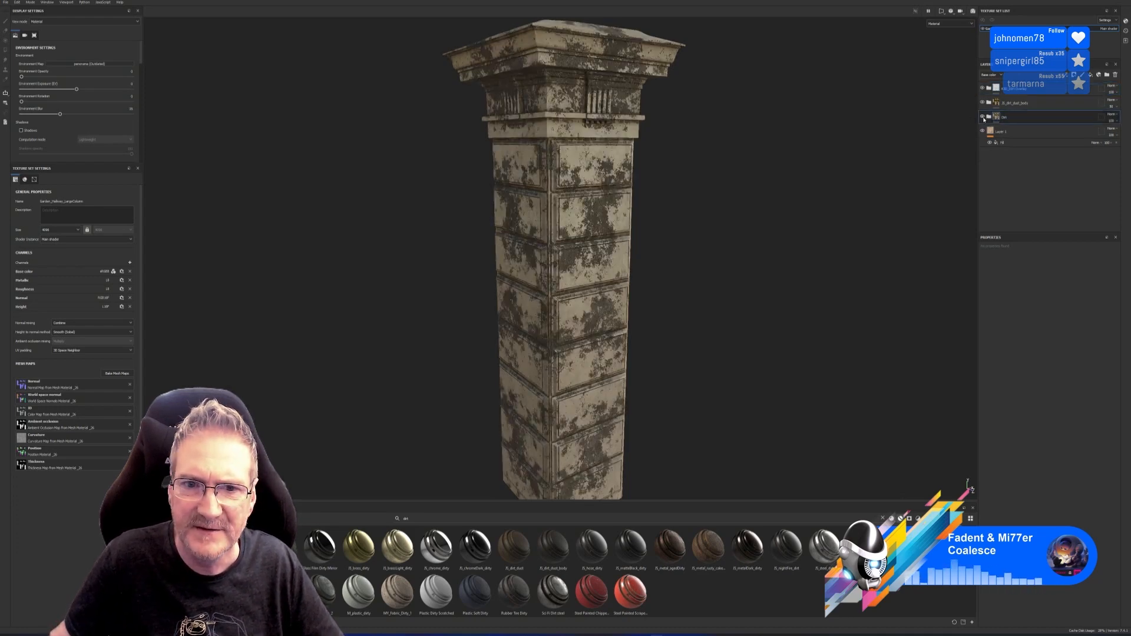
left_click(983, 116)
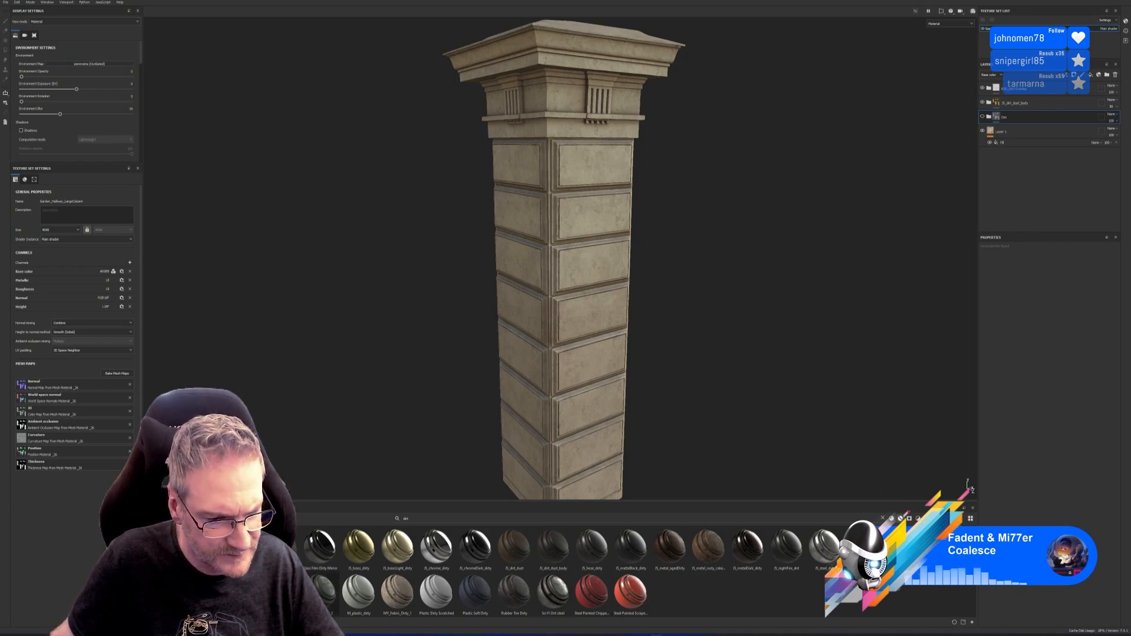
left_click_drag(674, 354, 731, 165, "alt")
scroll(630, 187, "up", 5)
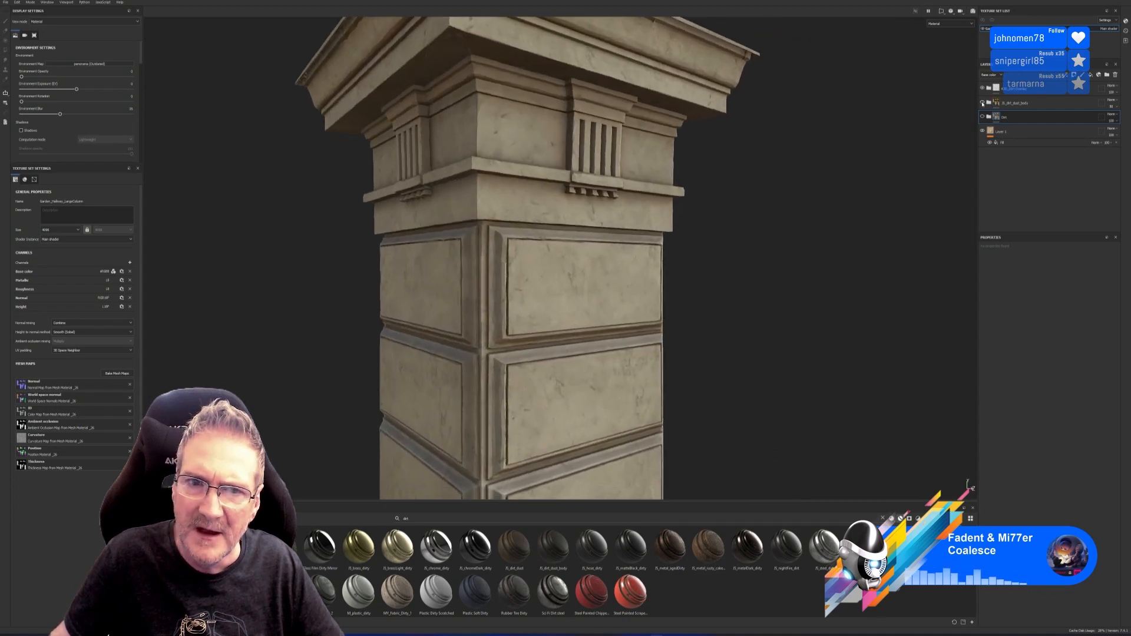
left_click(982, 103)
left_click(982, 103)
left_click(982, 103)
left_click(982, 103)
left_click(982, 103)
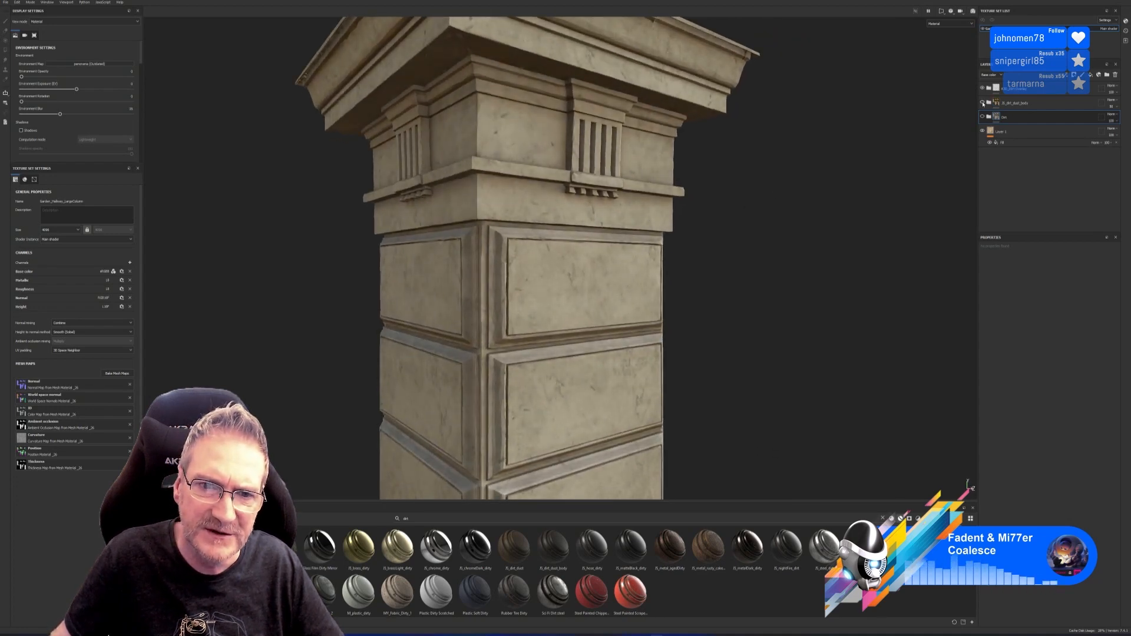
left_click(982, 103)
left_click(1000, 103)
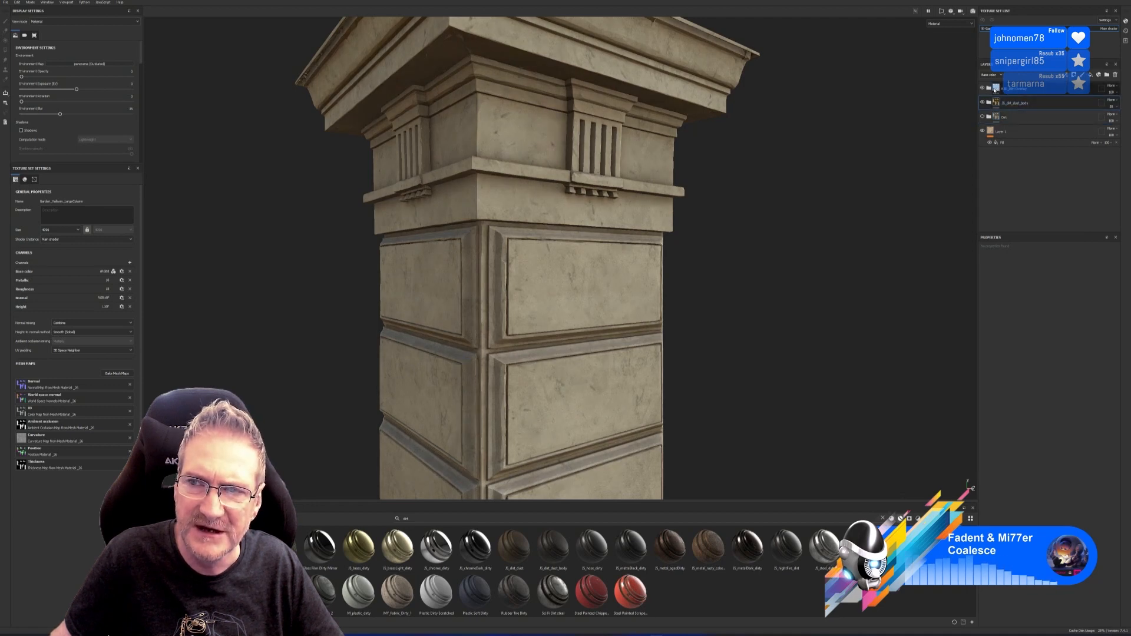
left_click(983, 88)
left_click(983, 88)
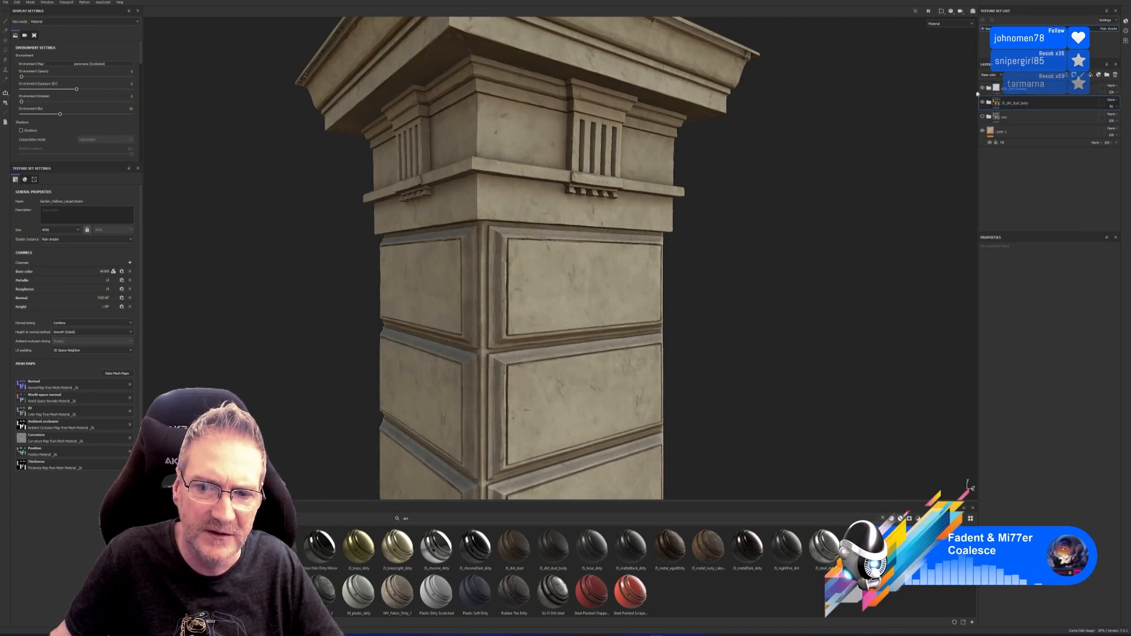
scroll(742, 257, "down", 3)
middle_click_drag(743, 257, 685, 220, "alt")
left_click_drag(685, 219, 623, 232, "alt")
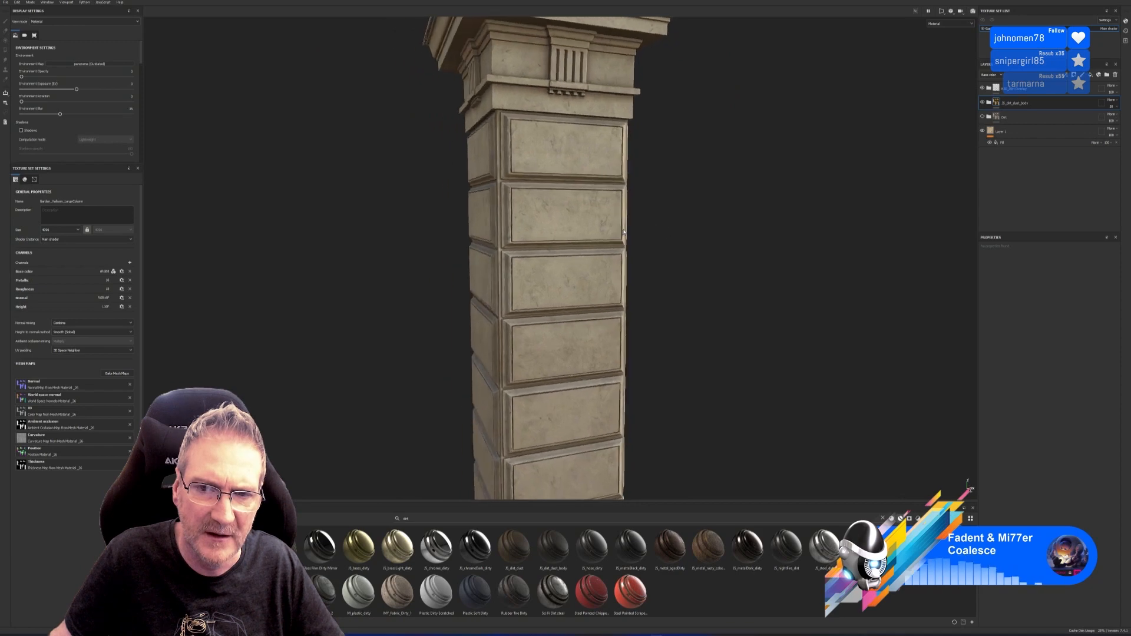
middle_click_drag(623, 232, 631, 250, "alt")
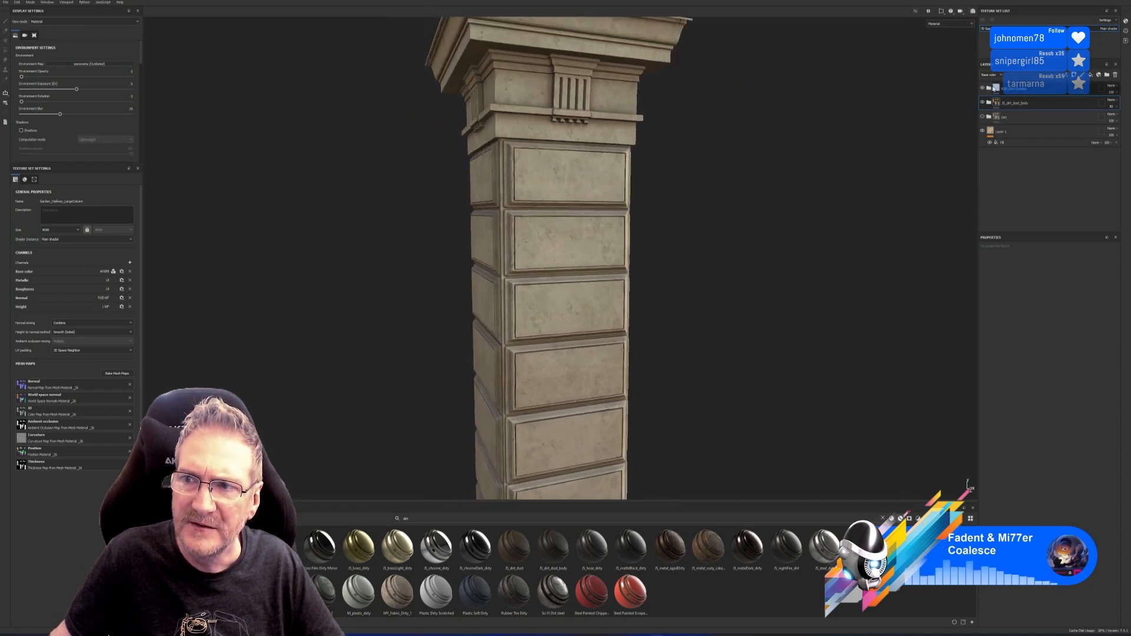
left_click(1024, 90)
left_click(1025, 104, "shift")
right_click(1025, 104)
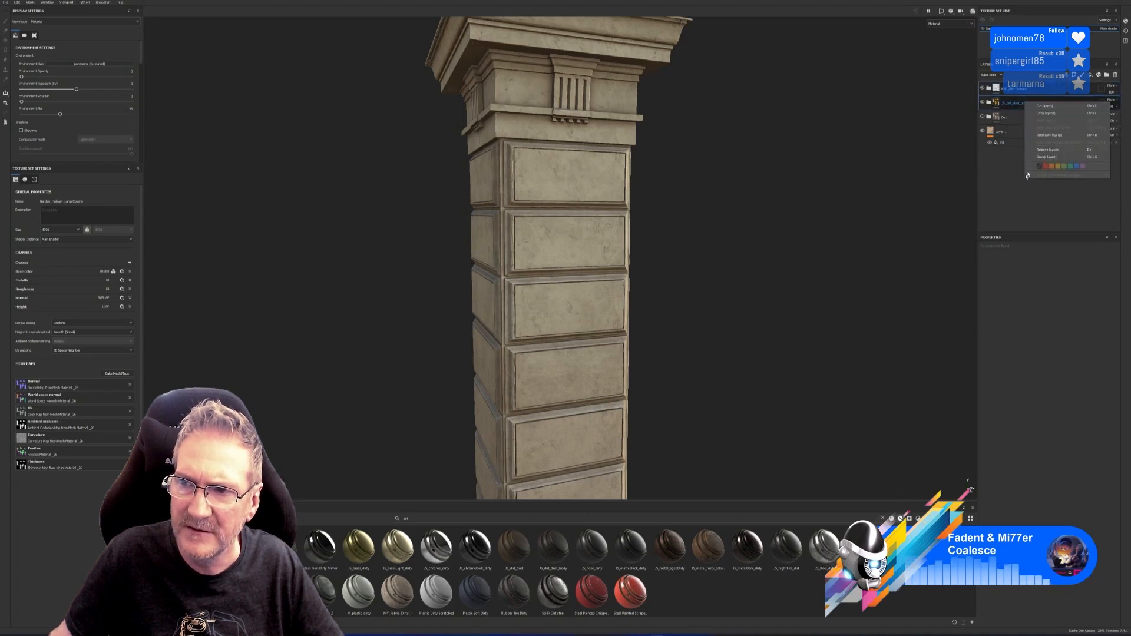
left_click(1020, 191)
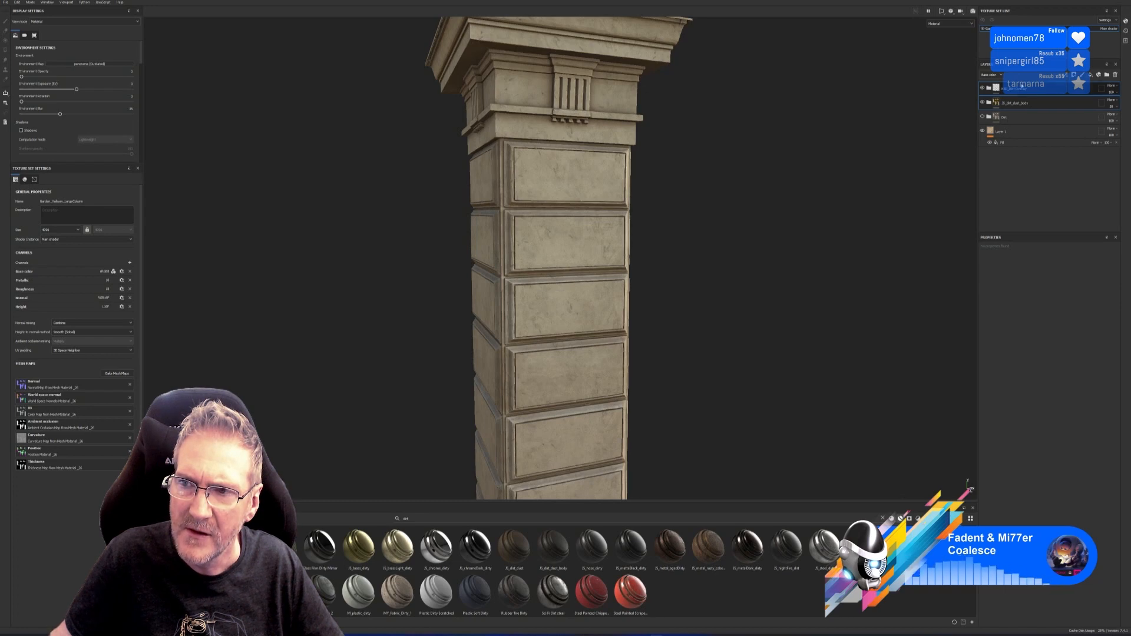
Move the Dirt Overlay group directly above the stone layer and group the two together in a new folder.
left_click(1026, 90)
left_click_drag(1038, 91, 1030, 120)
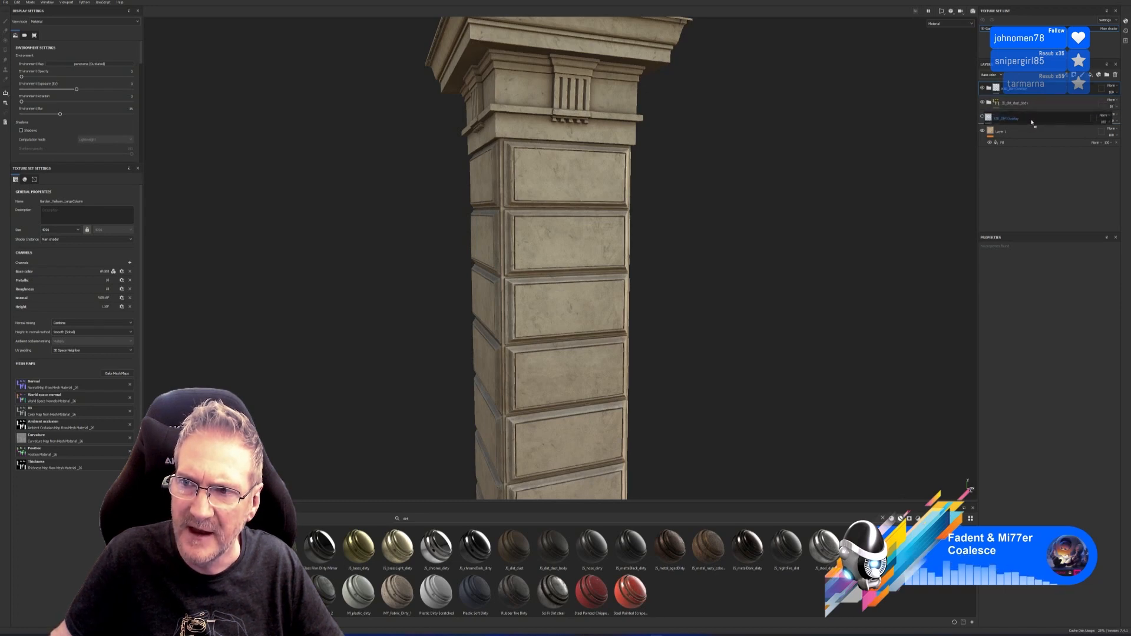
right_click(1010, 131)
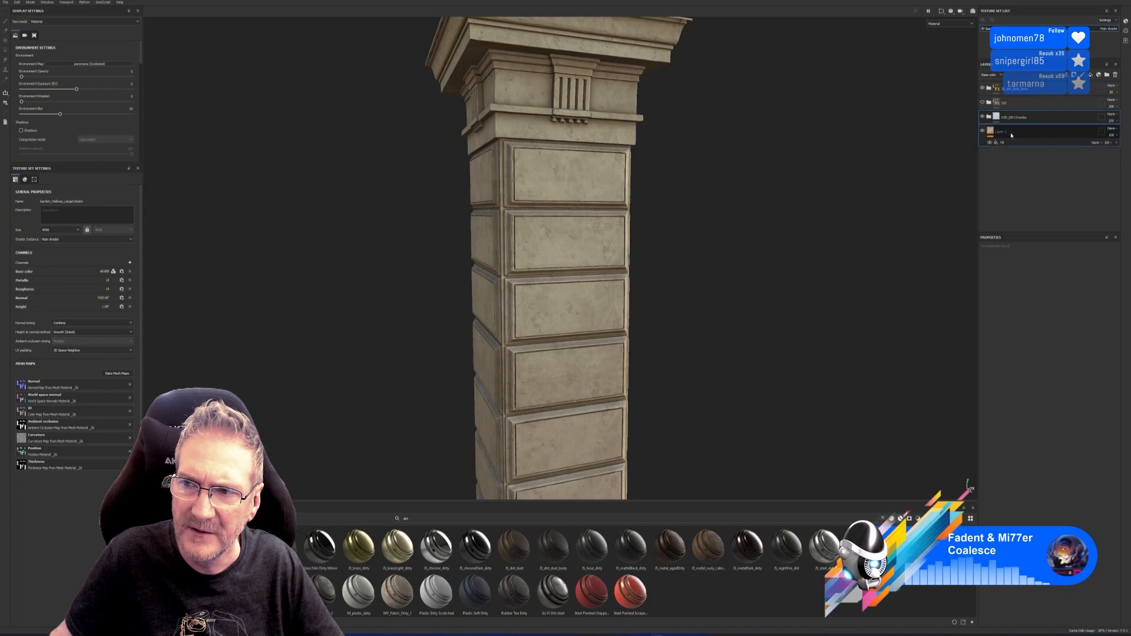
left_click(1024, 194)
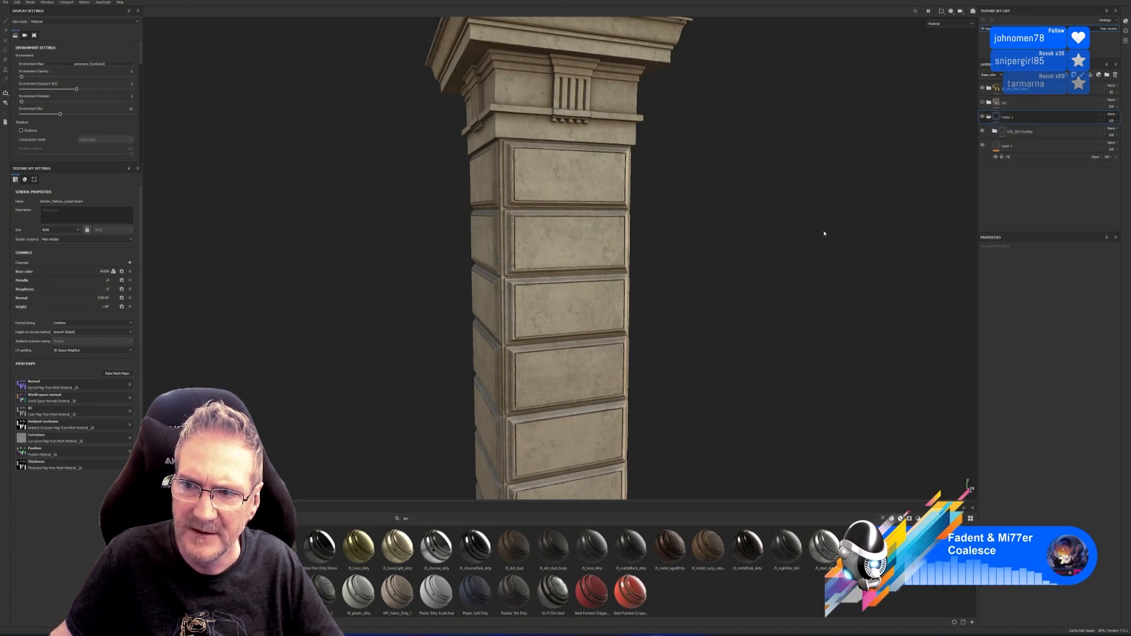
Rename the new folder that holds the stone layer and the Dirt Overlay group as Base_Texture_Dirt.
double_click(1009, 117)
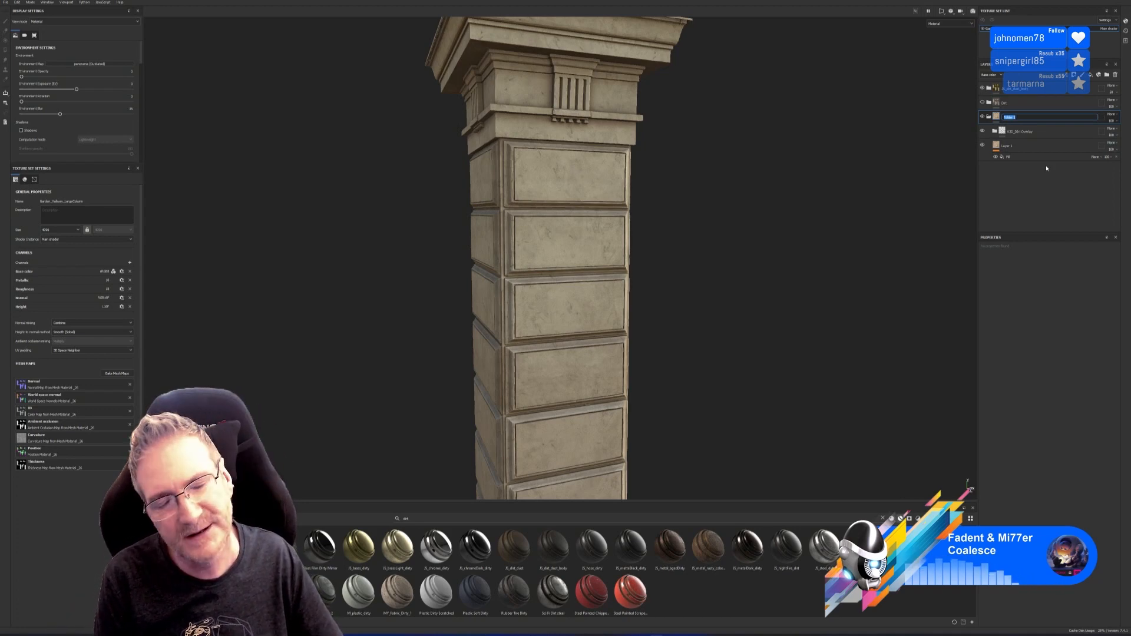
type("B")
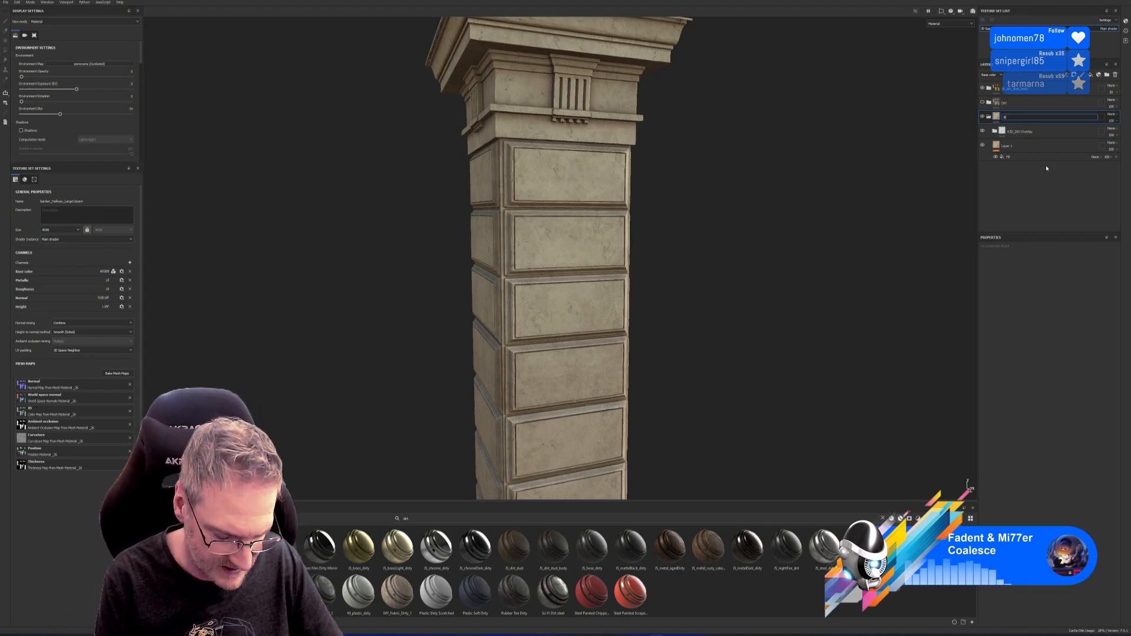
type("ase_Tri")
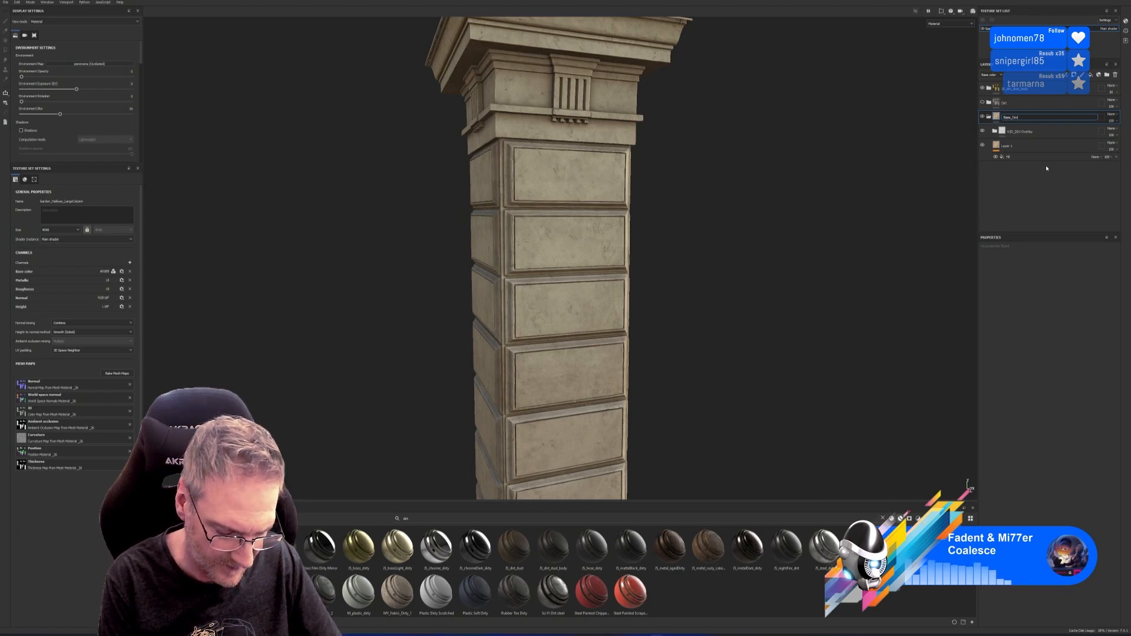
type("ture_")
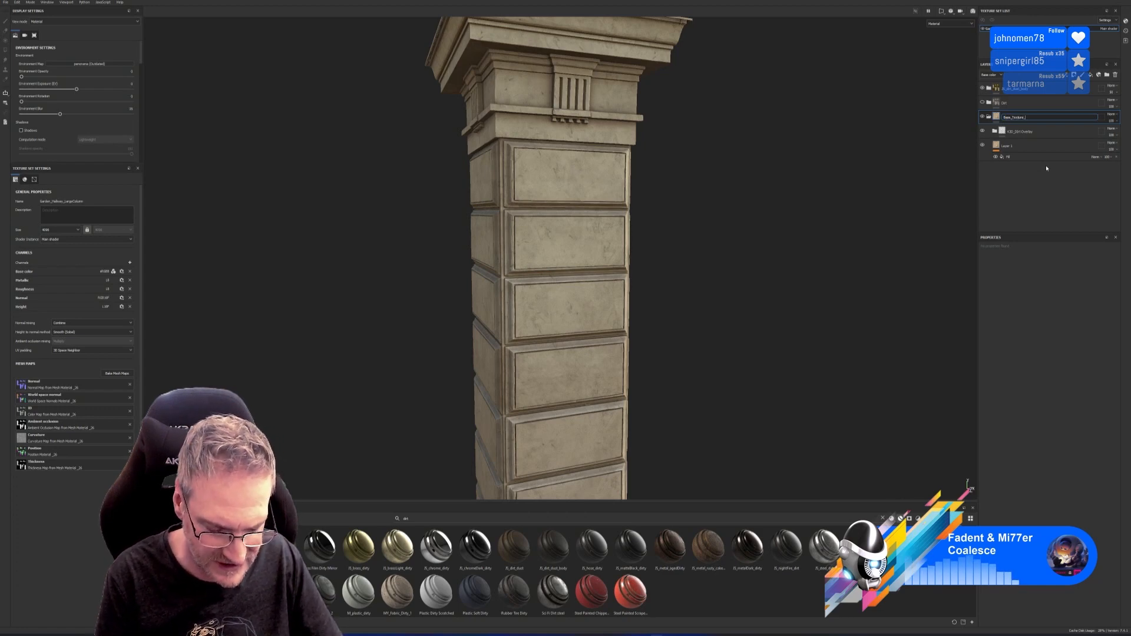
type("Dirt")
key("Return")
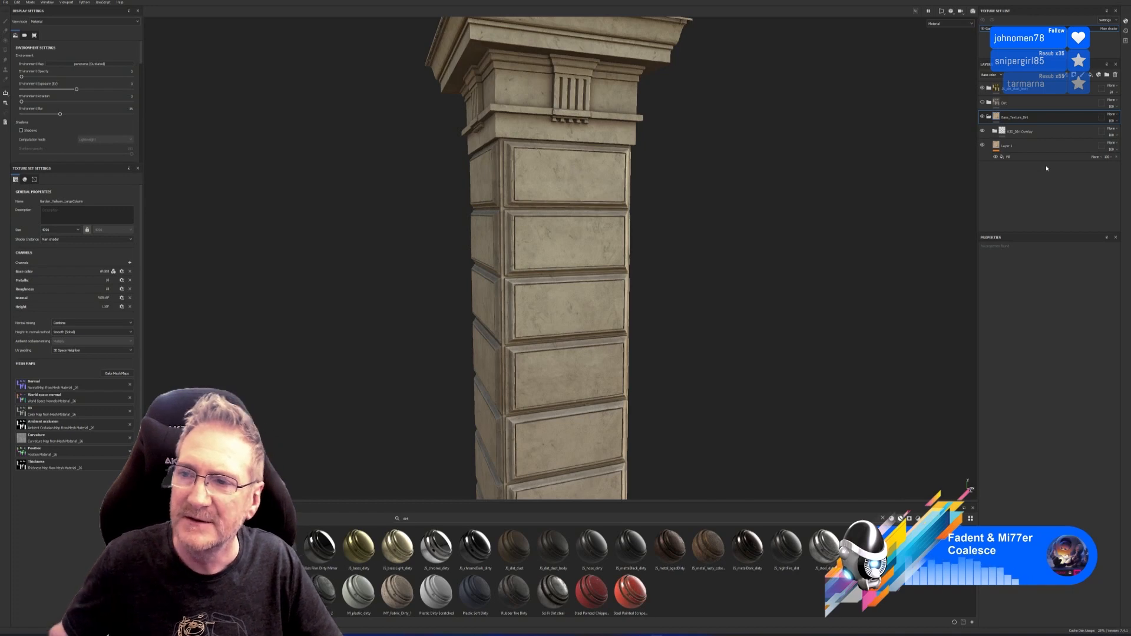
Show the smart masks in the asset library and browse to the end of the list.
right_click(1018, 118)
left_click(1040, 313)
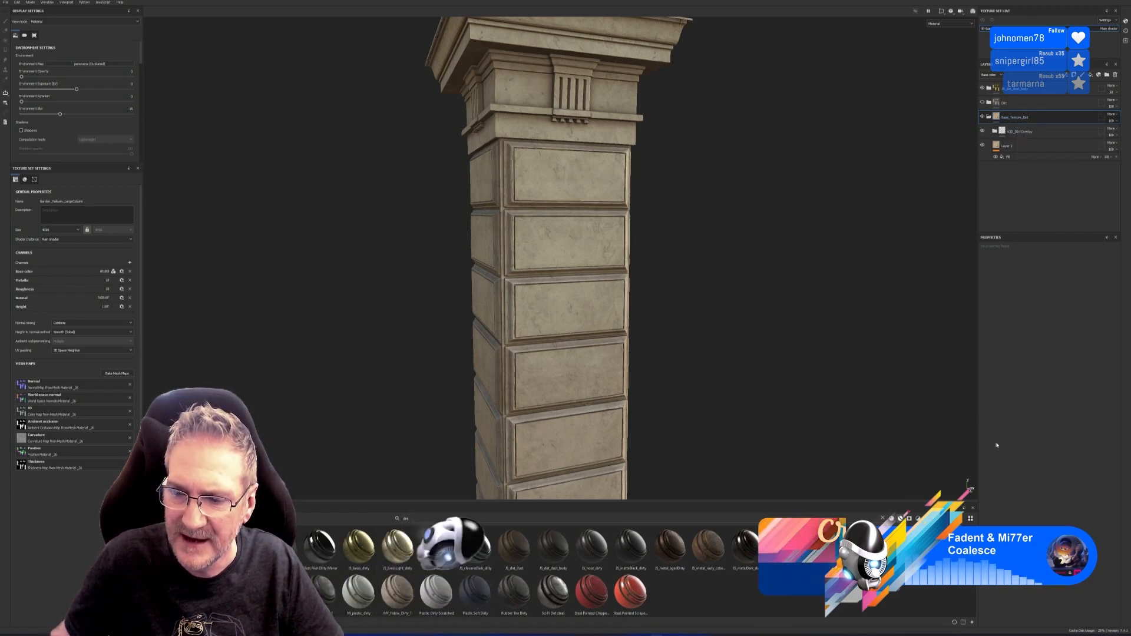
left_click(910, 514)
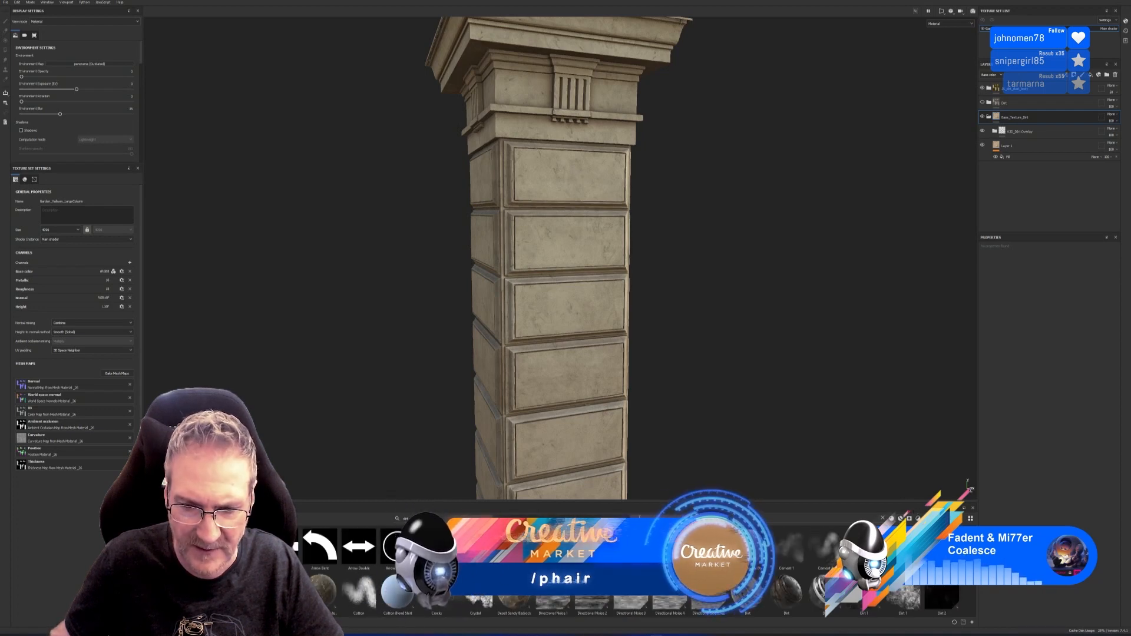
left_click(909, 519)
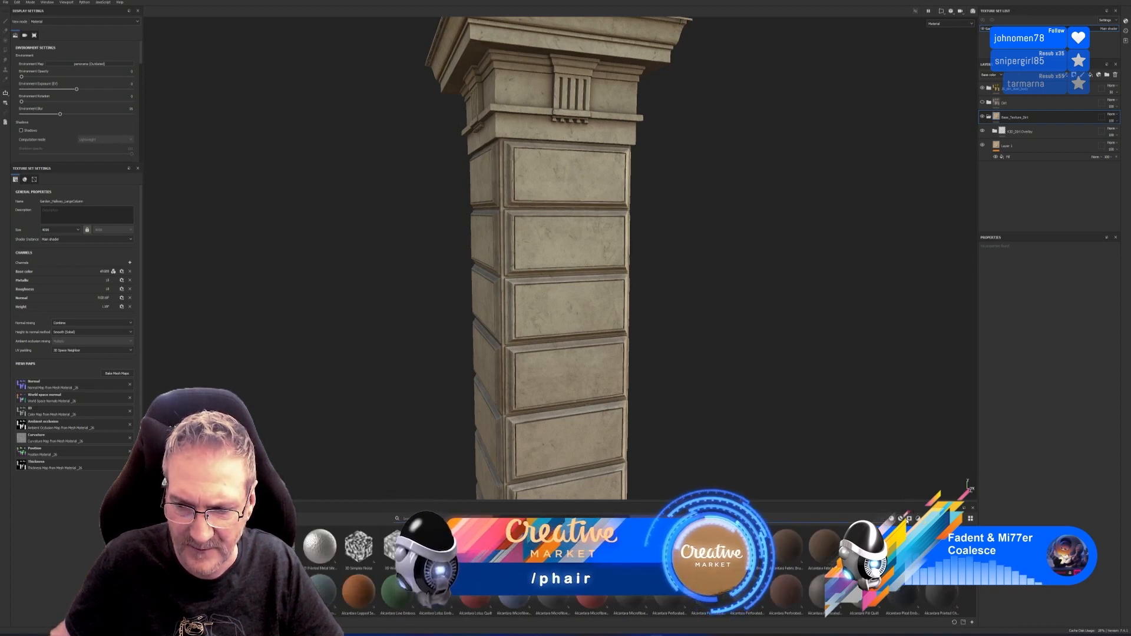
left_click(910, 518)
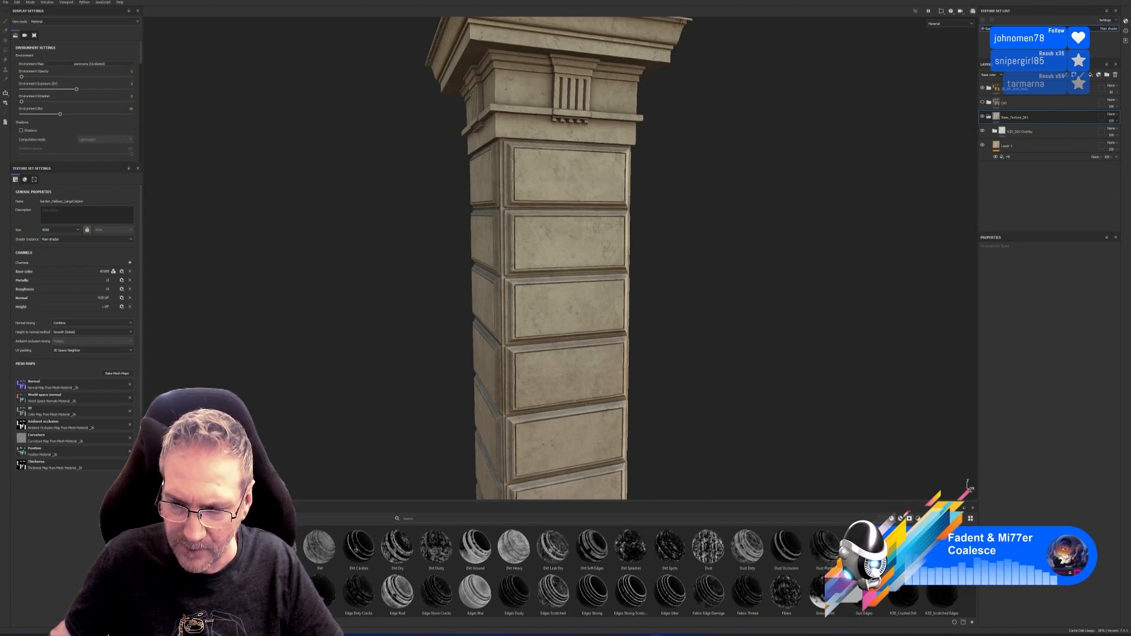
scroll(979, 586, "down", 1)
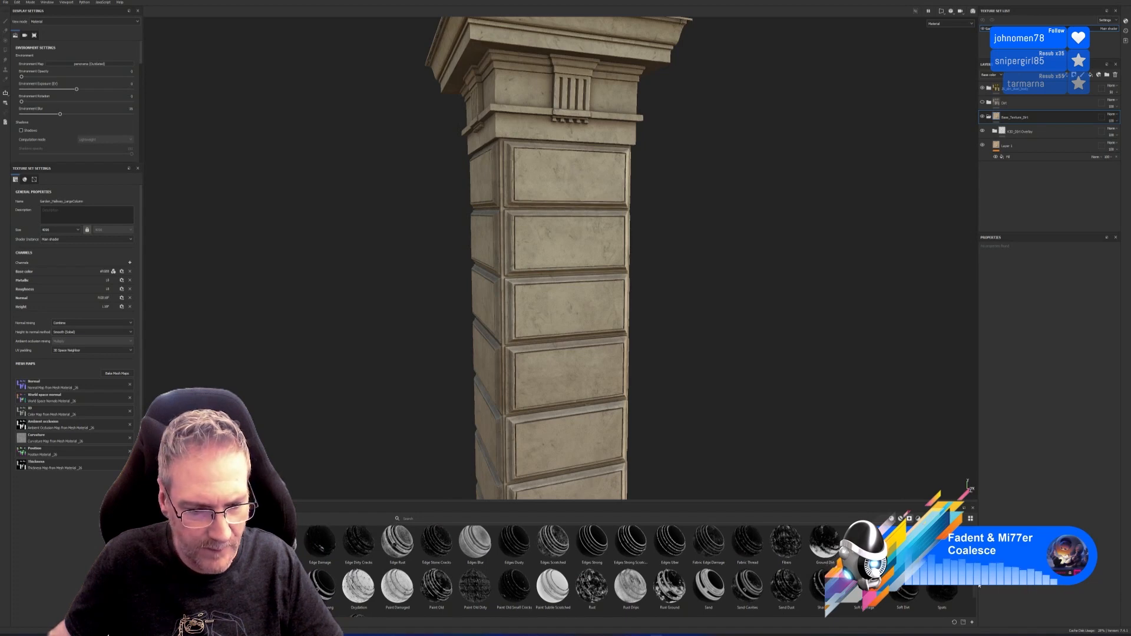
scroll(979, 593, "down", 1)
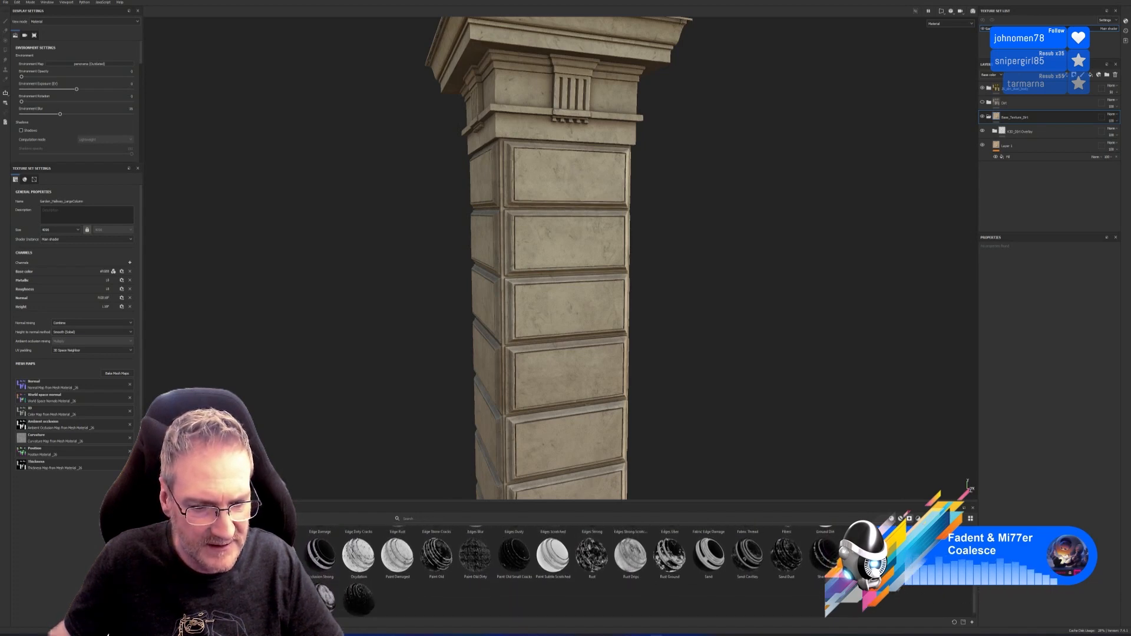
Try a smart mask on the whole Base_Texture_Dirt folder, check the column, and remove the mask.
mouse_move(357, 545)
left_mouse_down()
mouse_move(980, 207)
mouse_move(1026, 118)
left_mouse_up()
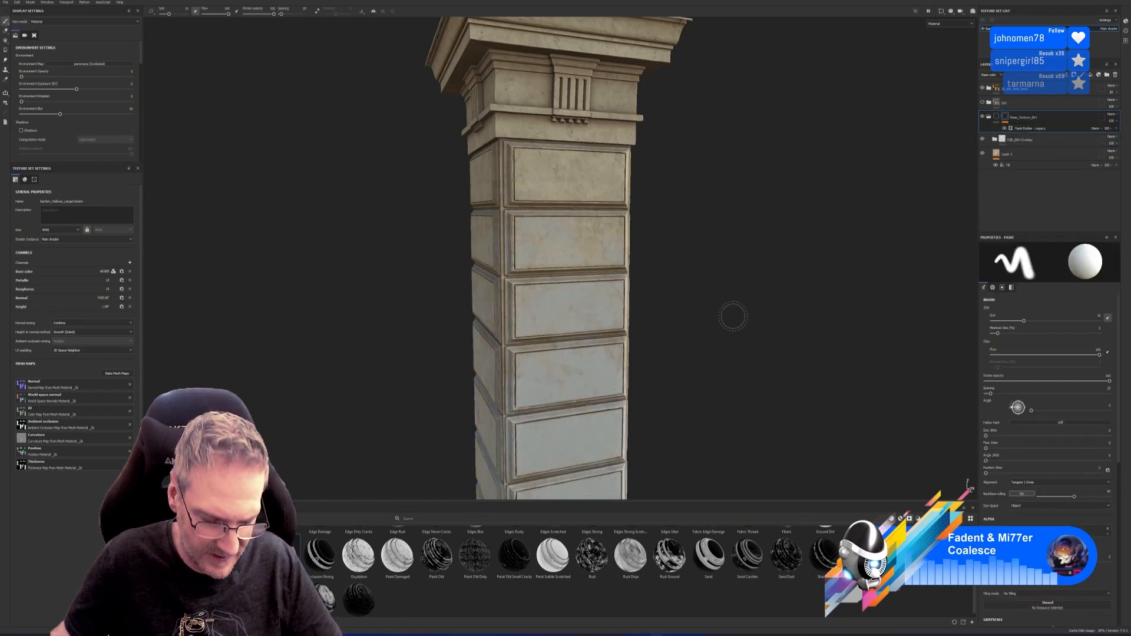
left_click_drag(733, 316, 738, 273, "alt")
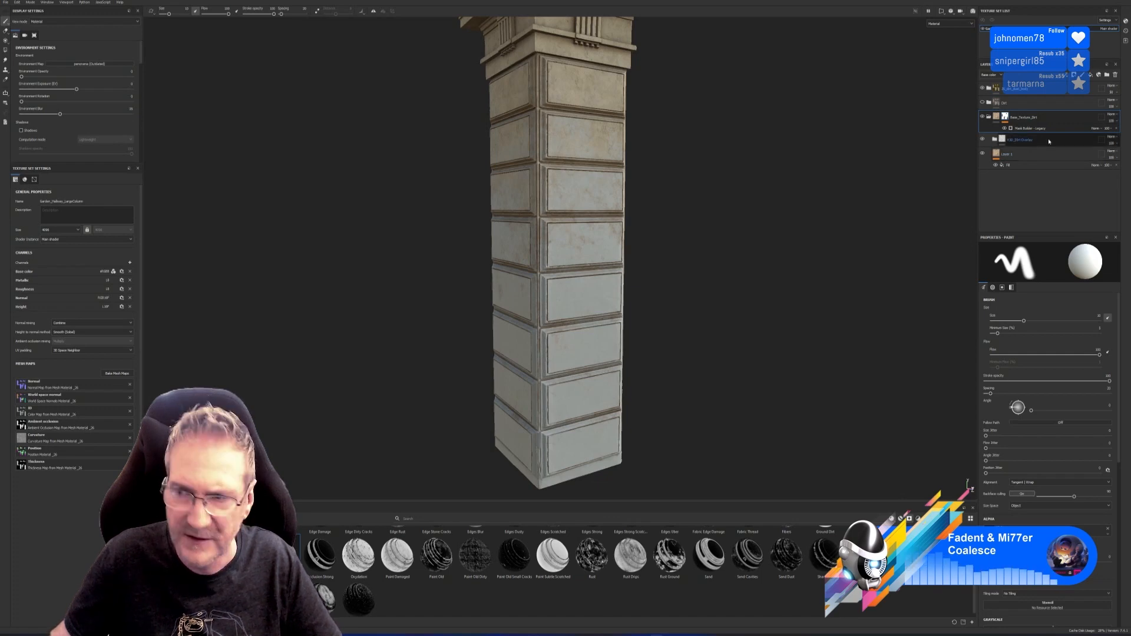
key("Delete")
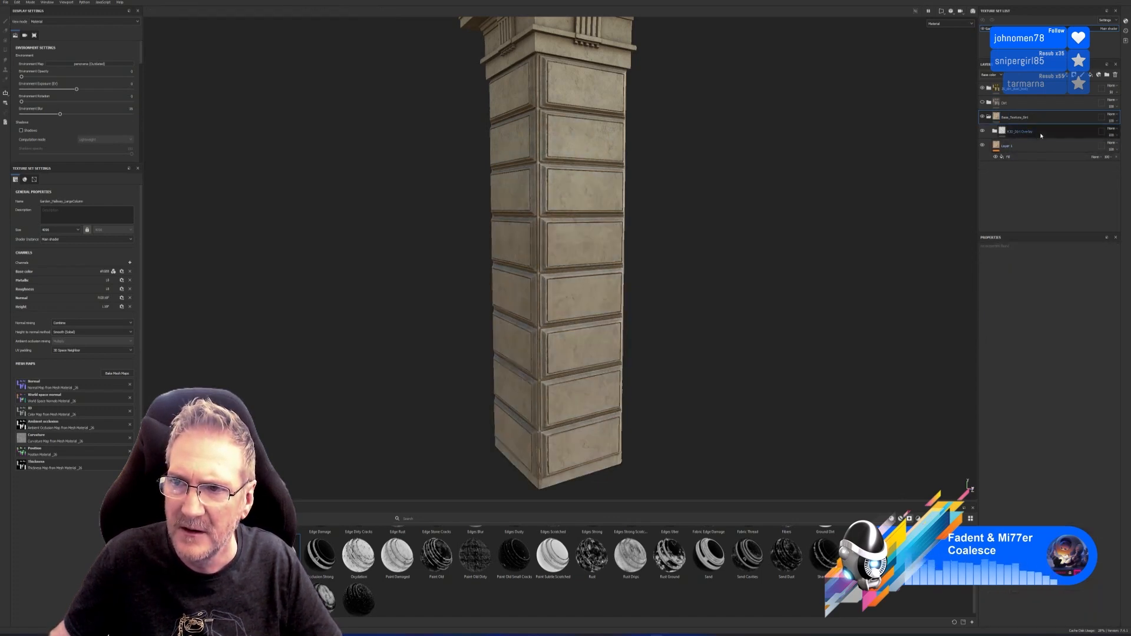
Apply a smart mask to the Dirt Overlay group and set Invert to True in its Mask Builder generator.
left_click(1055, 132)
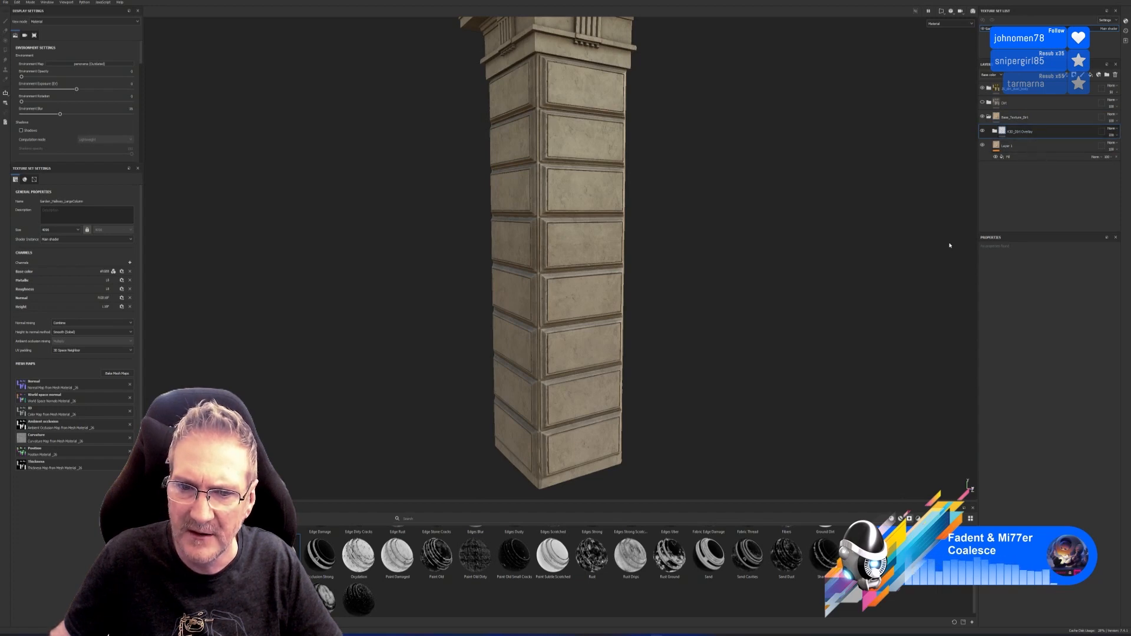
mouse_move(330, 607)
left_mouse_down()
mouse_move(1068, 221)
mouse_move(1056, 137)
left_mouse_up()
left_click_drag(778, 251, 684, 212, "alt")
middle_click_drag(684, 212, 682, 372, "alt")
left_click_drag(639, 301, 672, 312, "alt")
middle_click_drag(671, 312, 695, 221, "alt")
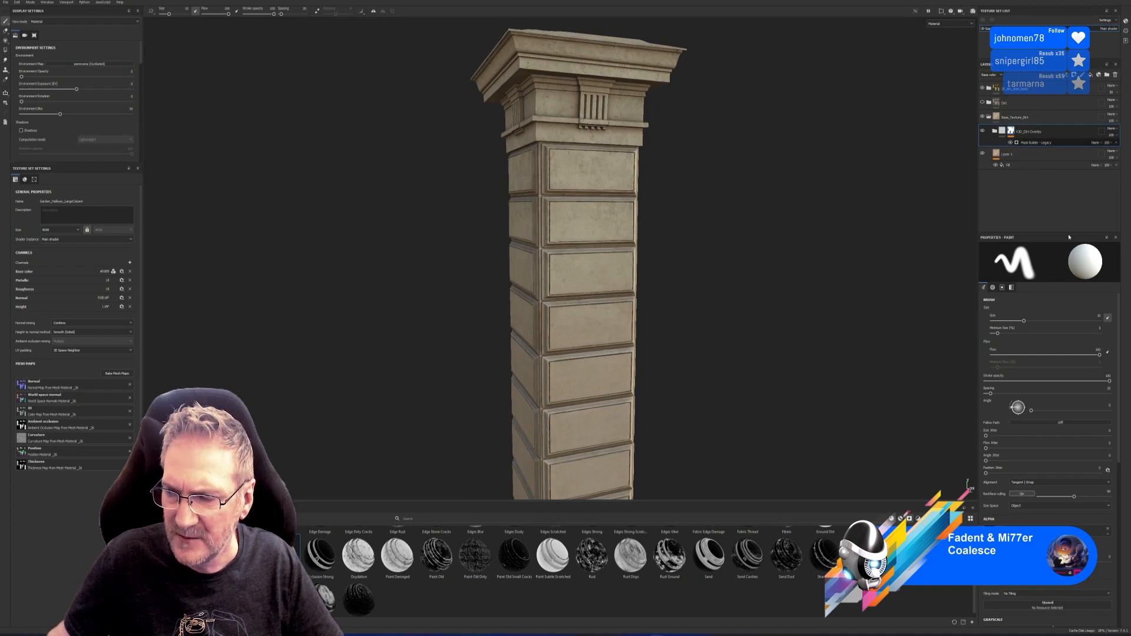
left_click(1037, 143)
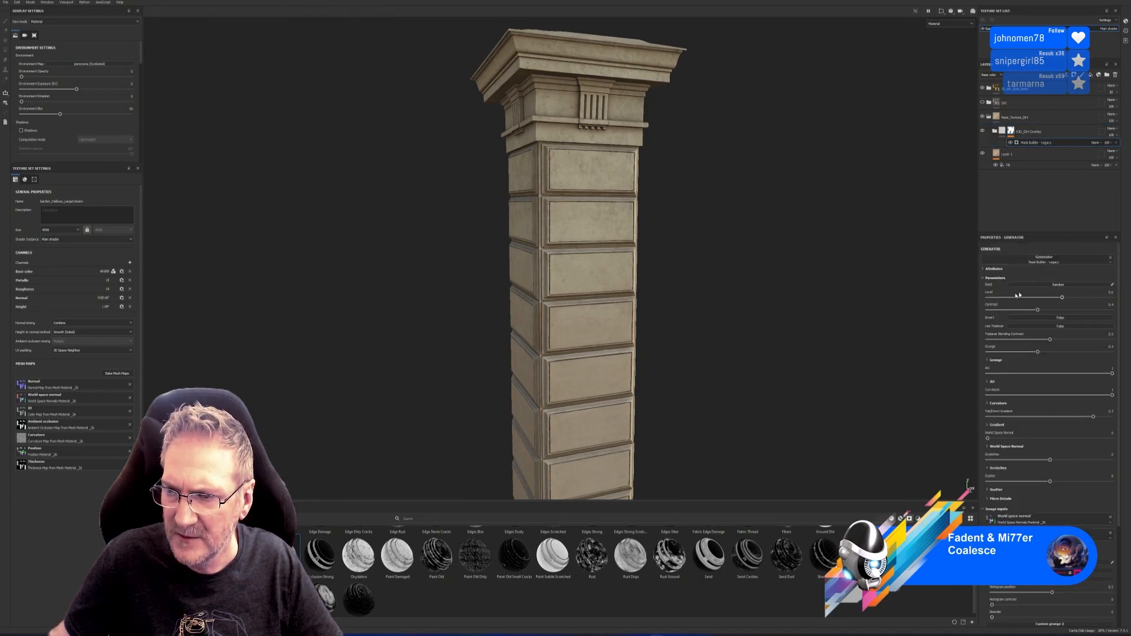
left_click(1060, 319)
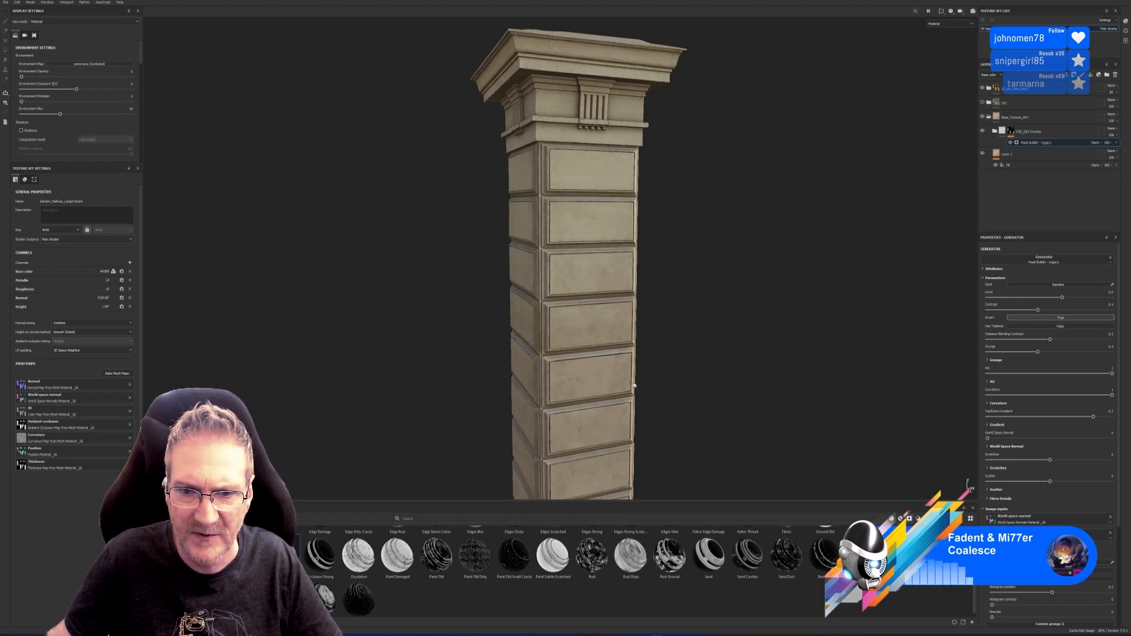
Examine the inverted dirt mask's effect on the column's stone blocks, up close and over the full height.
left_click_drag(708, 400, 712, 397, "alt")
middle_click_drag(712, 397, 692, 319, "alt")
left_click_drag(691, 318, 763, 288, "alt")
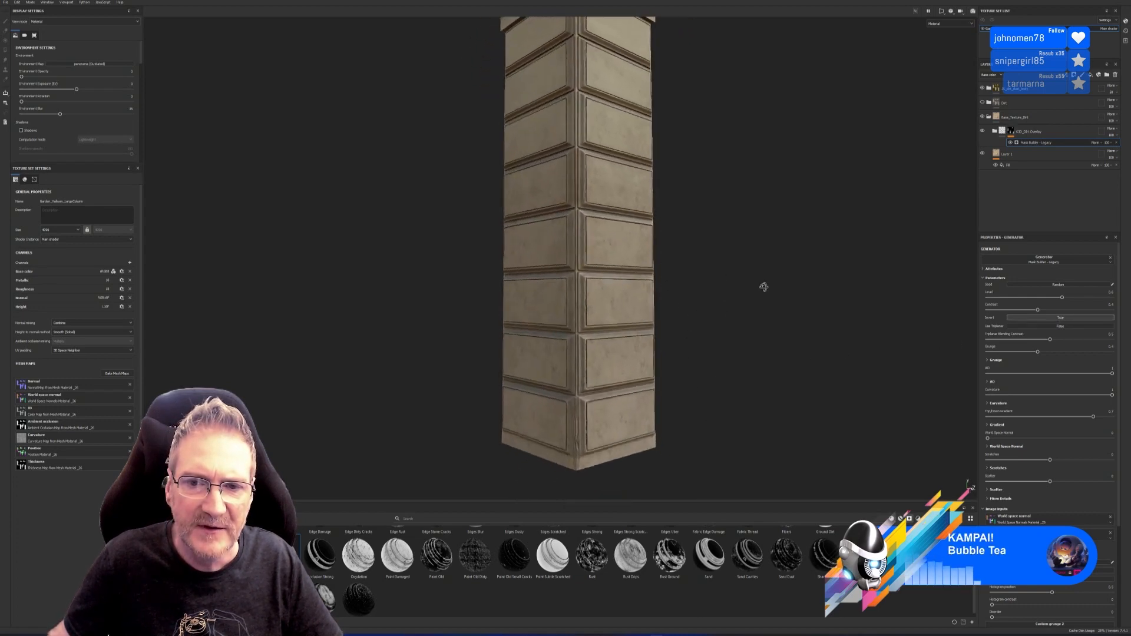
middle_click_drag(725, 277, 722, 326, "alt")
scroll(614, 298, "up", 3)
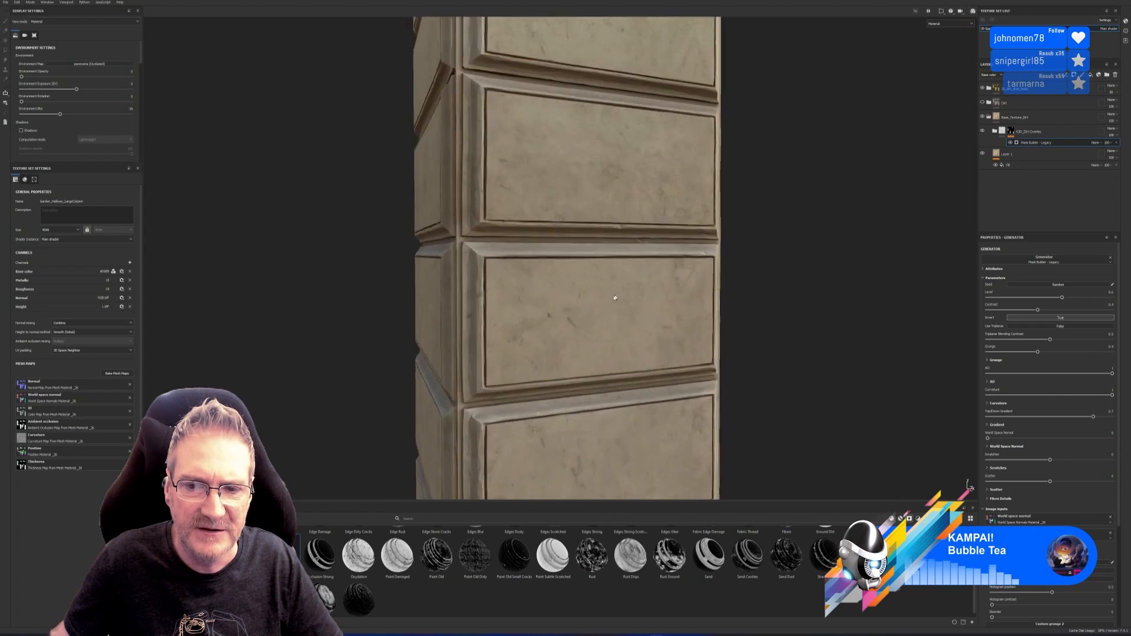
scroll(543, 364, "down", 4)
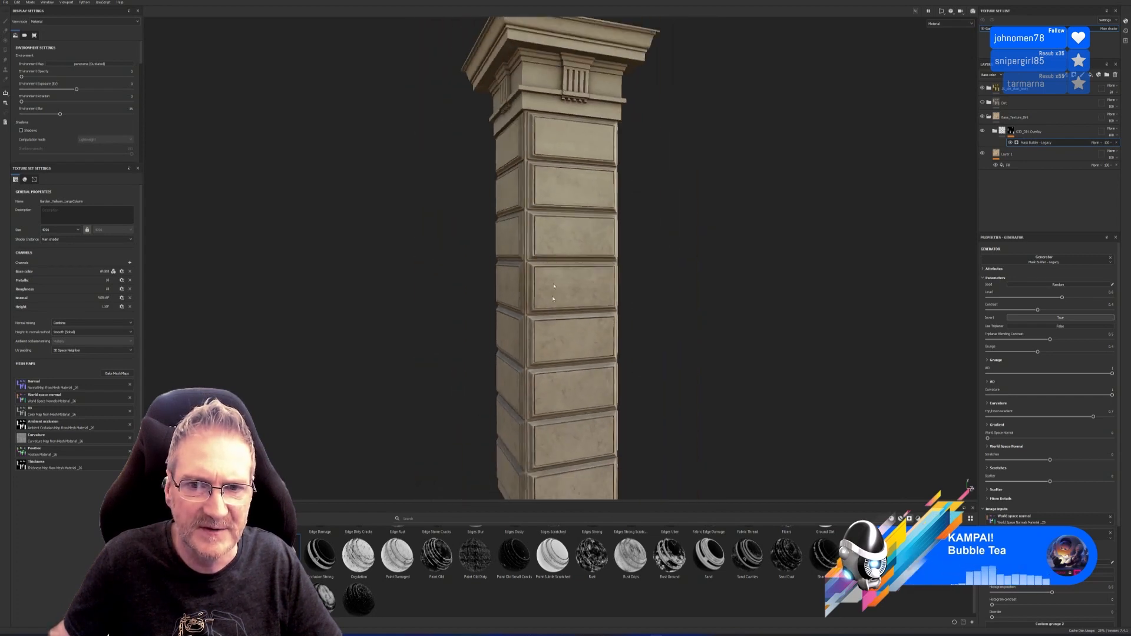
left_click_drag(637, 224, 737, 271, "alt")
mouse_move(737, 271)
middle_mouse_down("alt")
mouse_move(735, 285)
mouse_move(740, 276)
middle_mouse_up("alt")
scroll(740, 275, "down", 2)
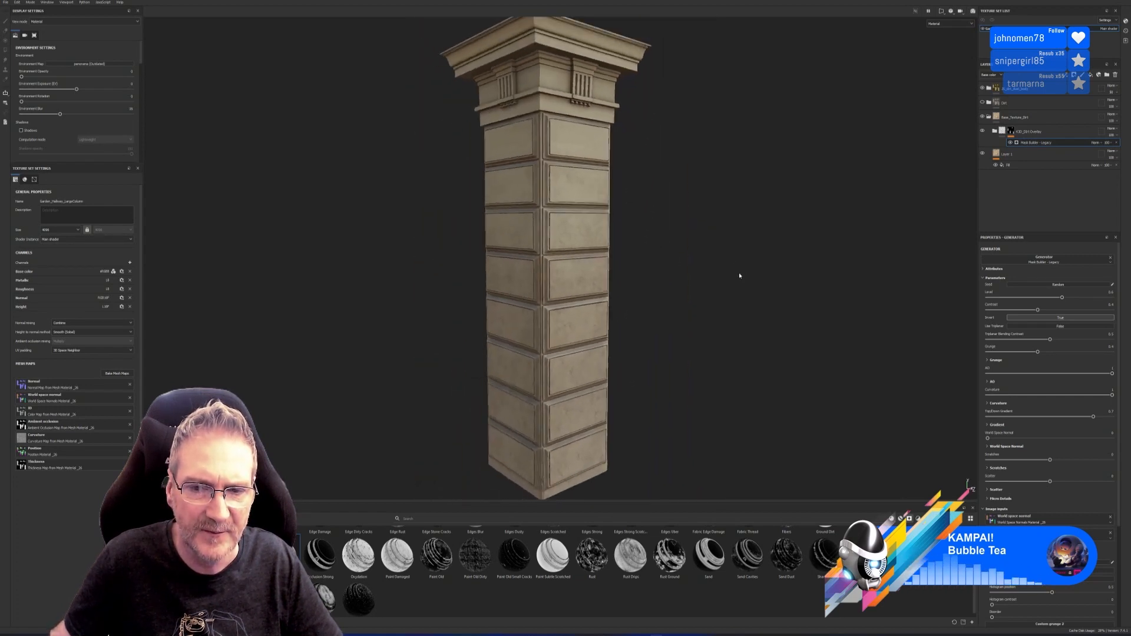
middle_click_drag(717, 233, 727, 255, "alt")
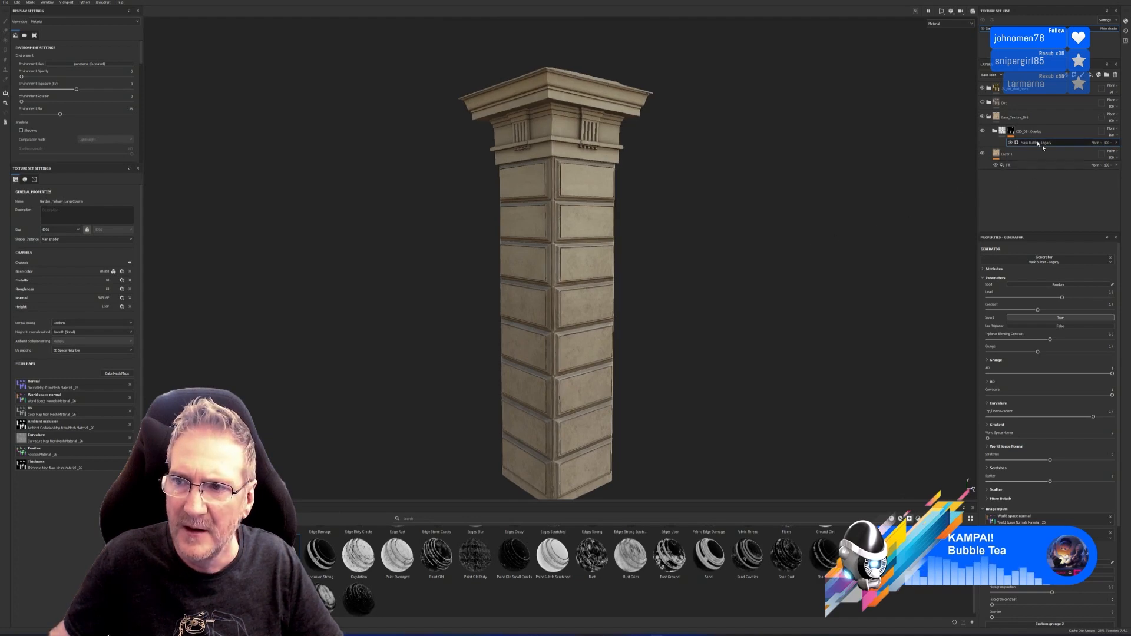
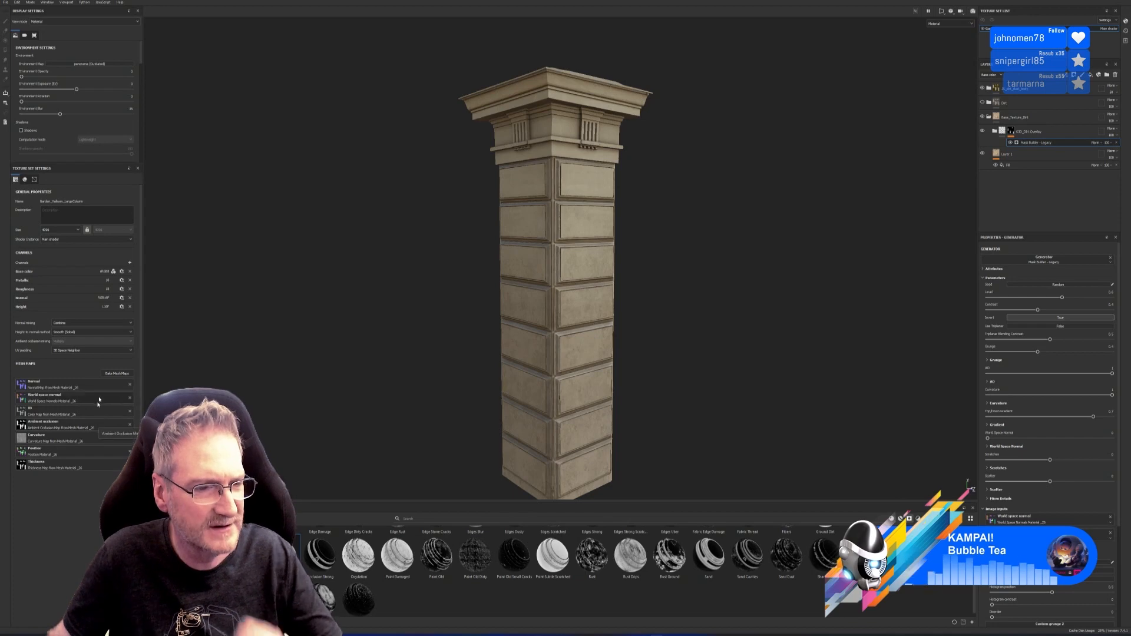
Check the mesh map baking settings without baking, and view the whole column from other angles.
left_click(116, 373)
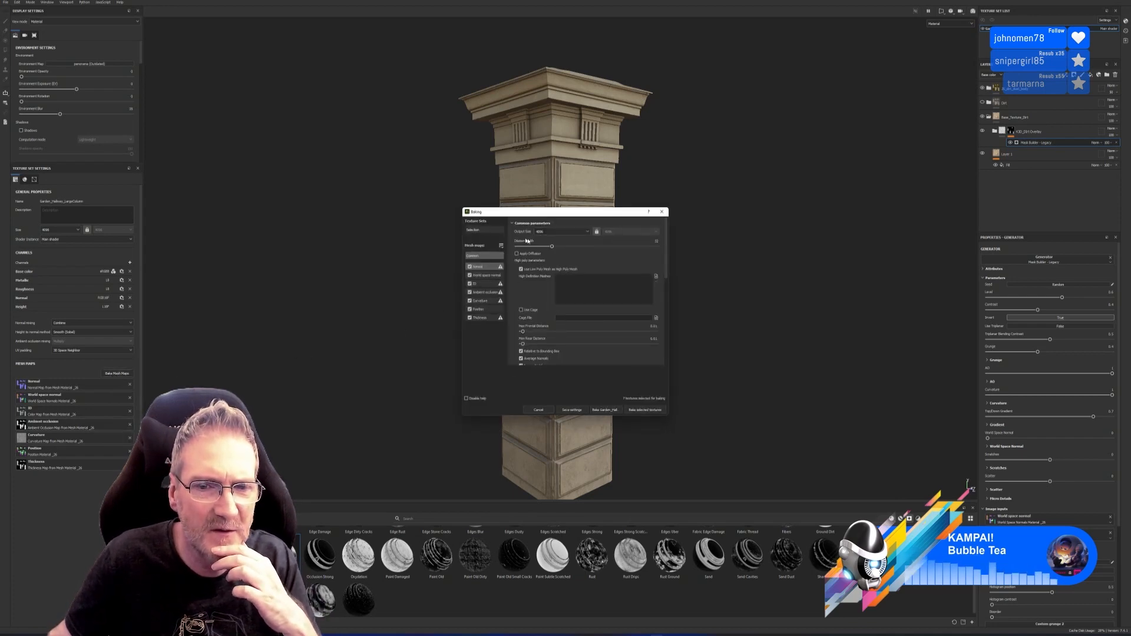
left_click(662, 212)
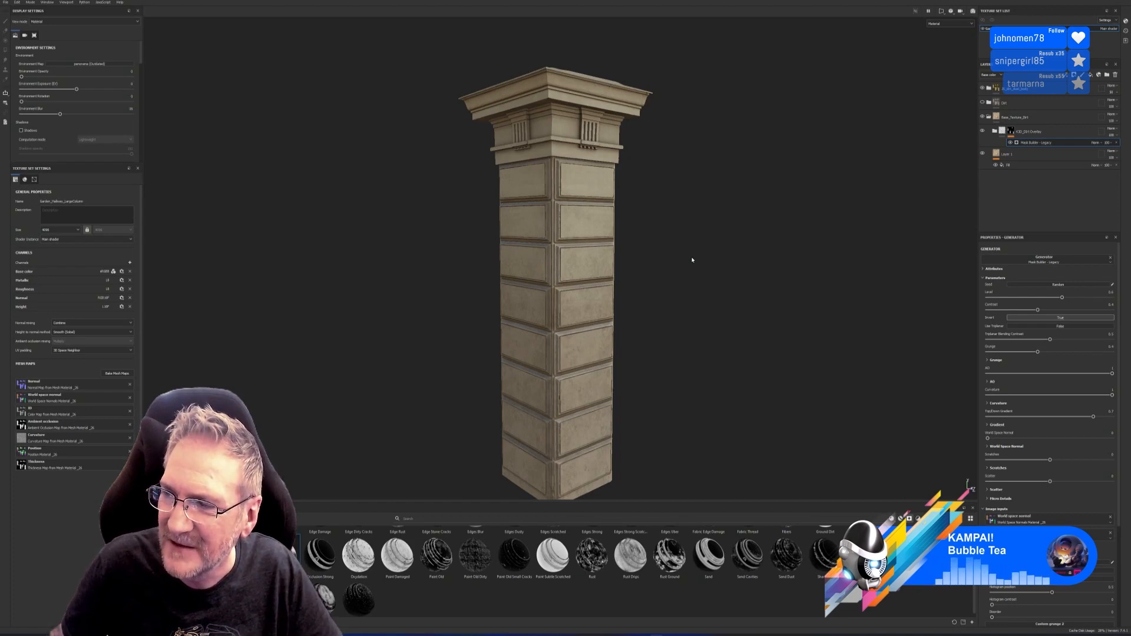
mouse_move(640, 276)
left_mouse_down("alt")
mouse_move(621, 278)
mouse_move(631, 278)
left_mouse_up("alt")
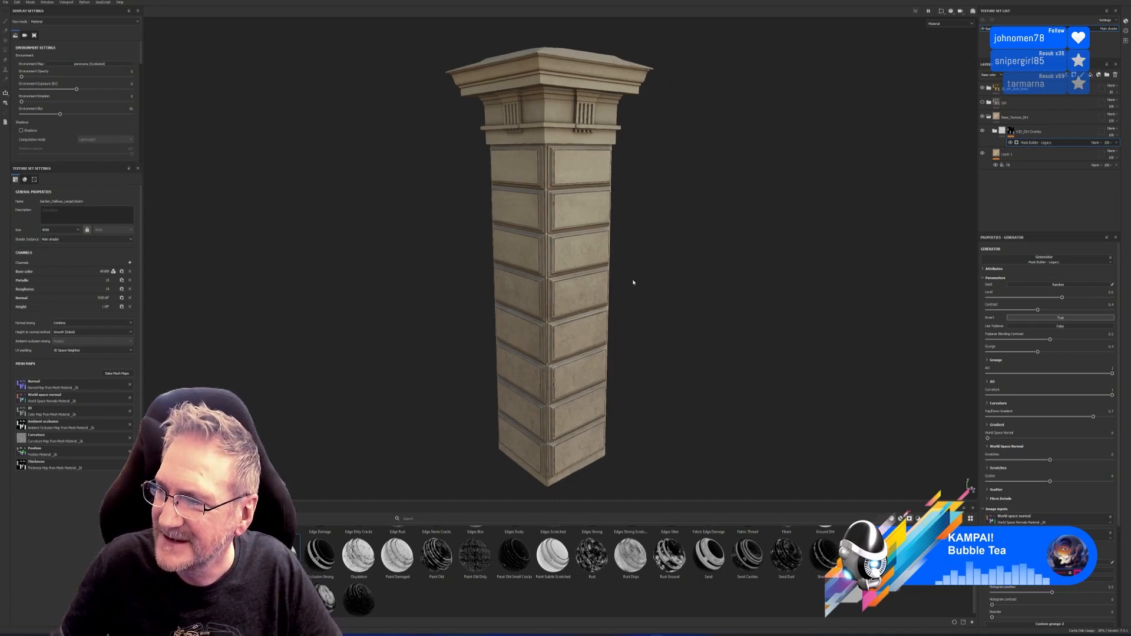
left_click_drag(584, 289, 650, 281, "alt")
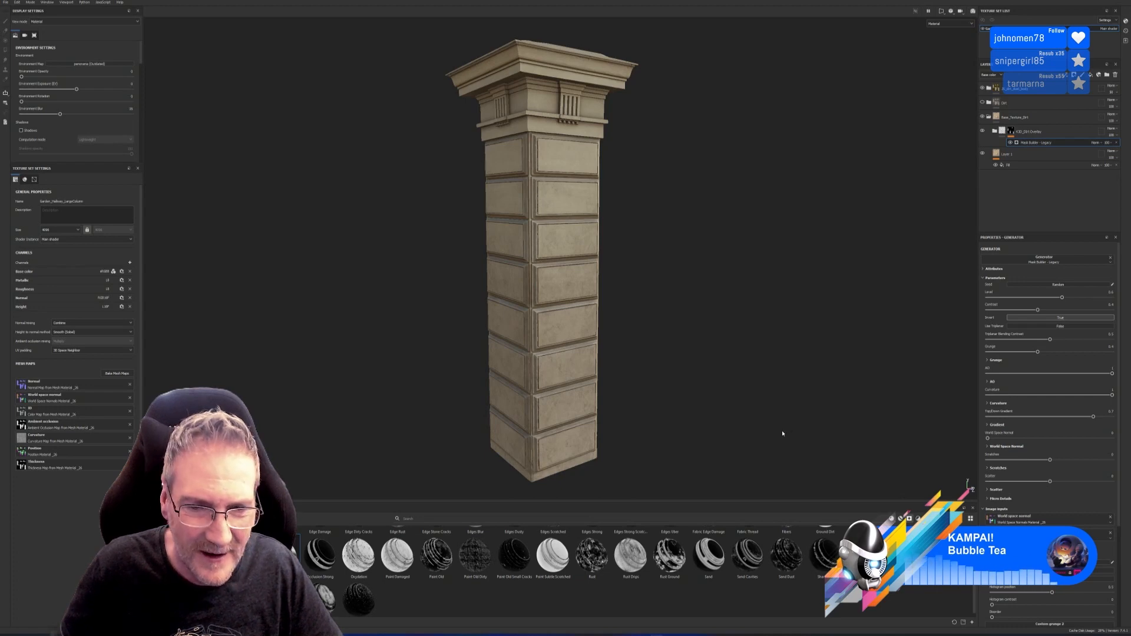
left_click_drag(782, 434, 709, 400, "alt")
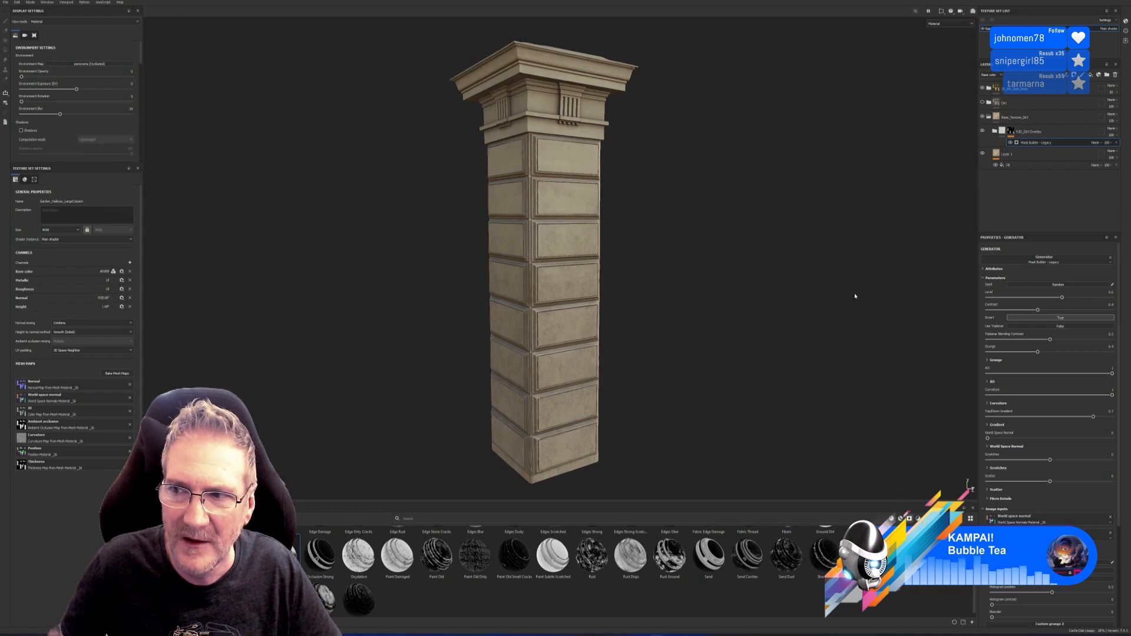
Select the Dirt Overlay group inside the Base_Texture_Dirt folder and expand it to show its layers.
left_click(1042, 133)
left_click(989, 117)
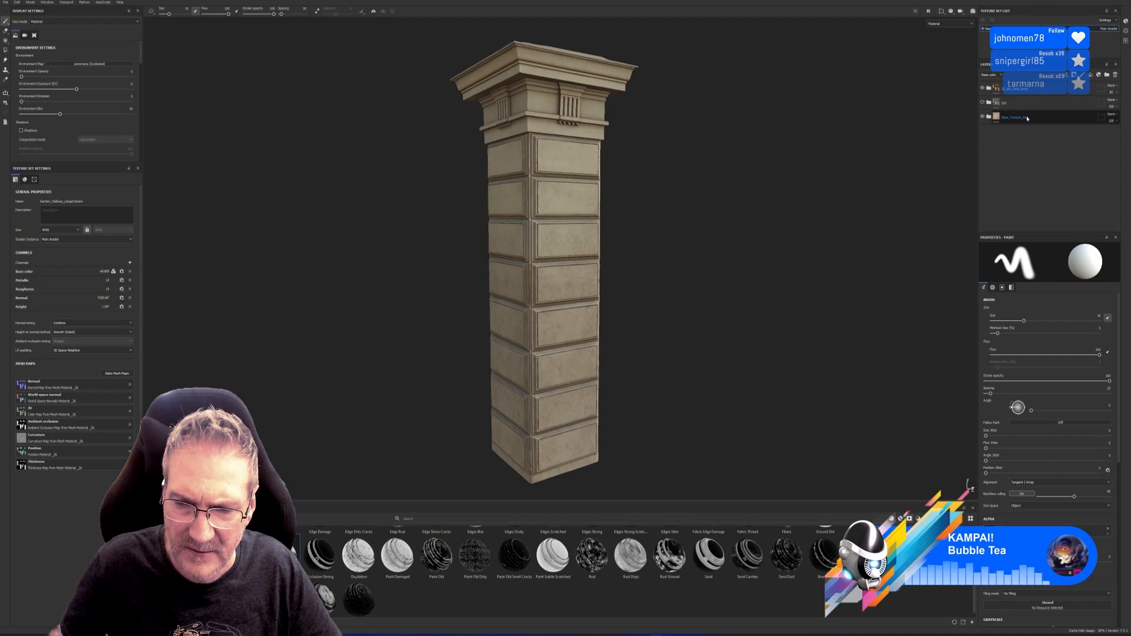
left_click(989, 117)
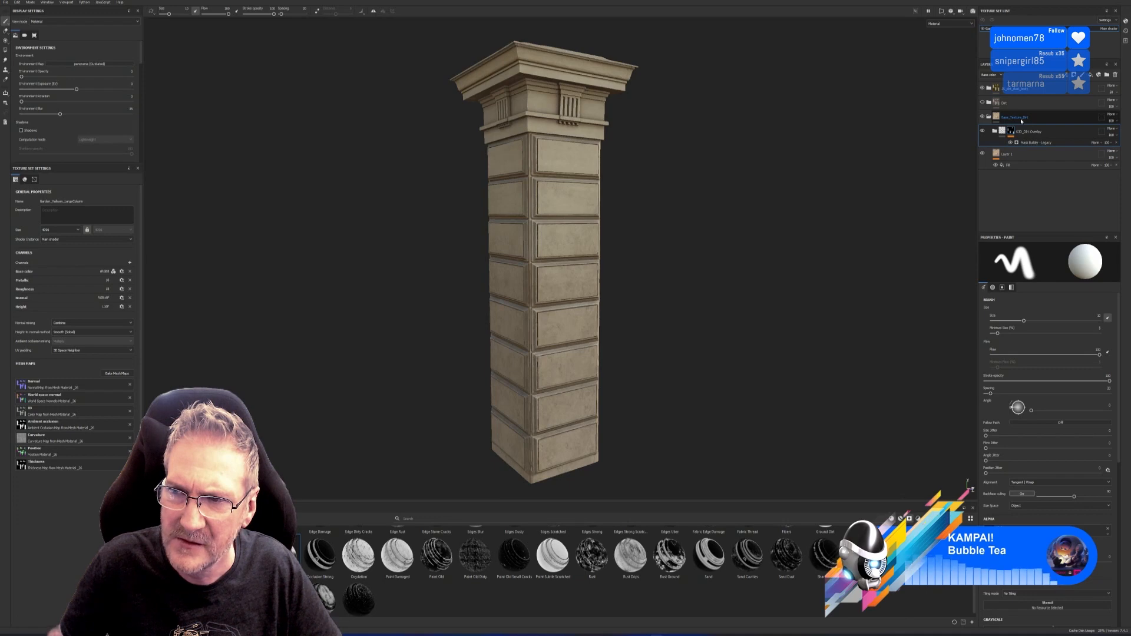
left_click(996, 131)
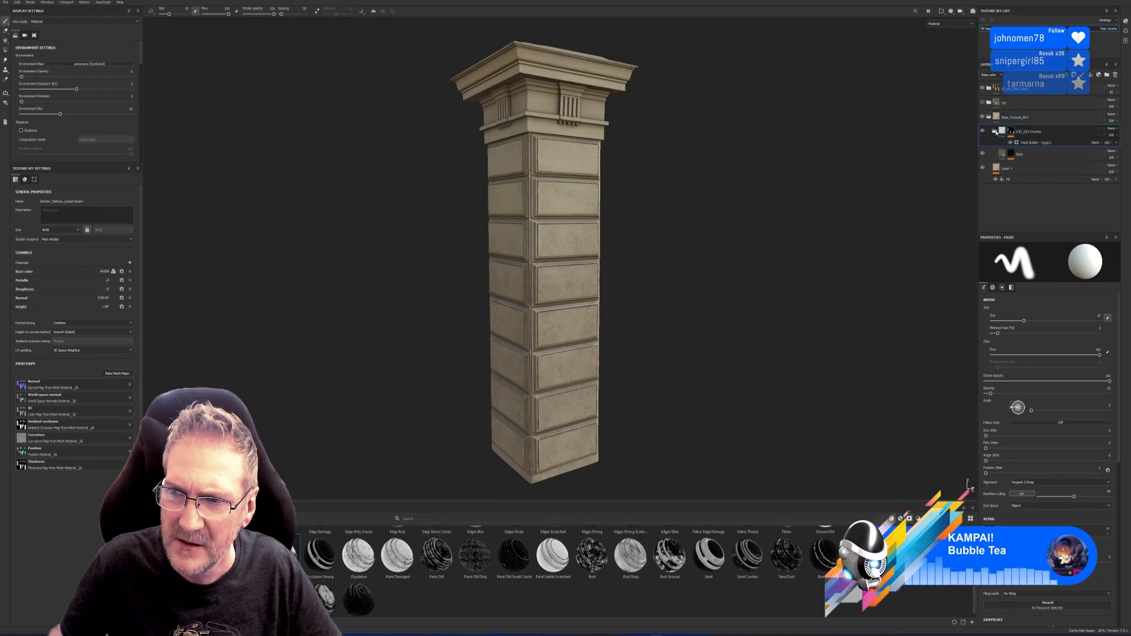
Collapse the dirt overlay folder in the layer stack and show the smart materials in the asset library.
left_click(996, 132)
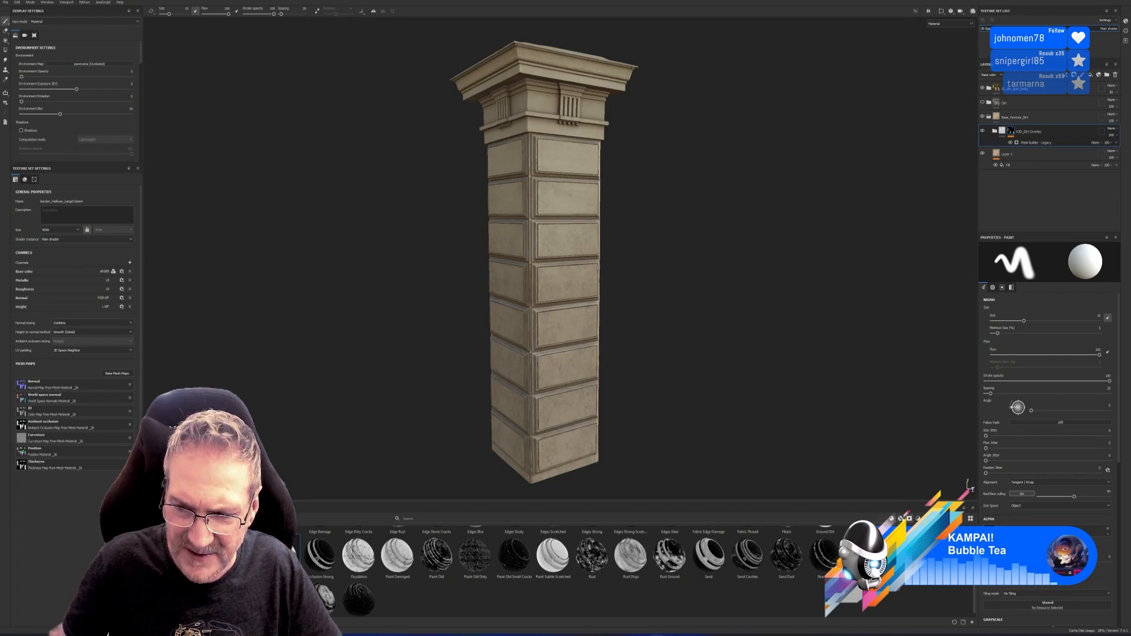
left_click(903, 519)
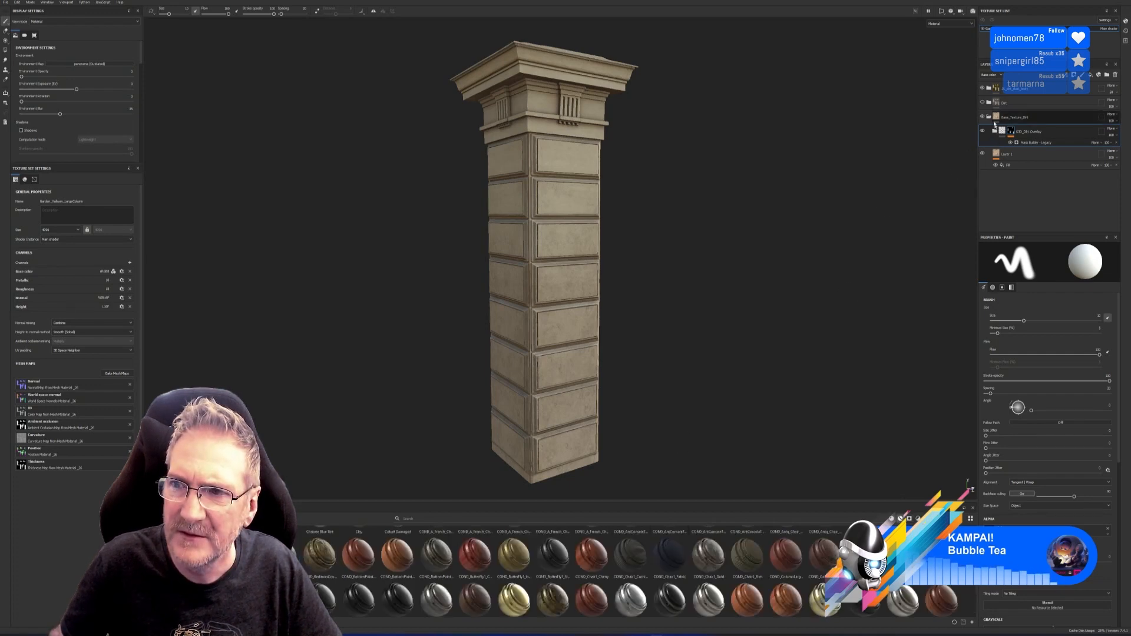
Make the dirt folder above Base_Texture_Dirt visible and try Multiply and the blending modes that follow it on the folder.
left_click(983, 103)
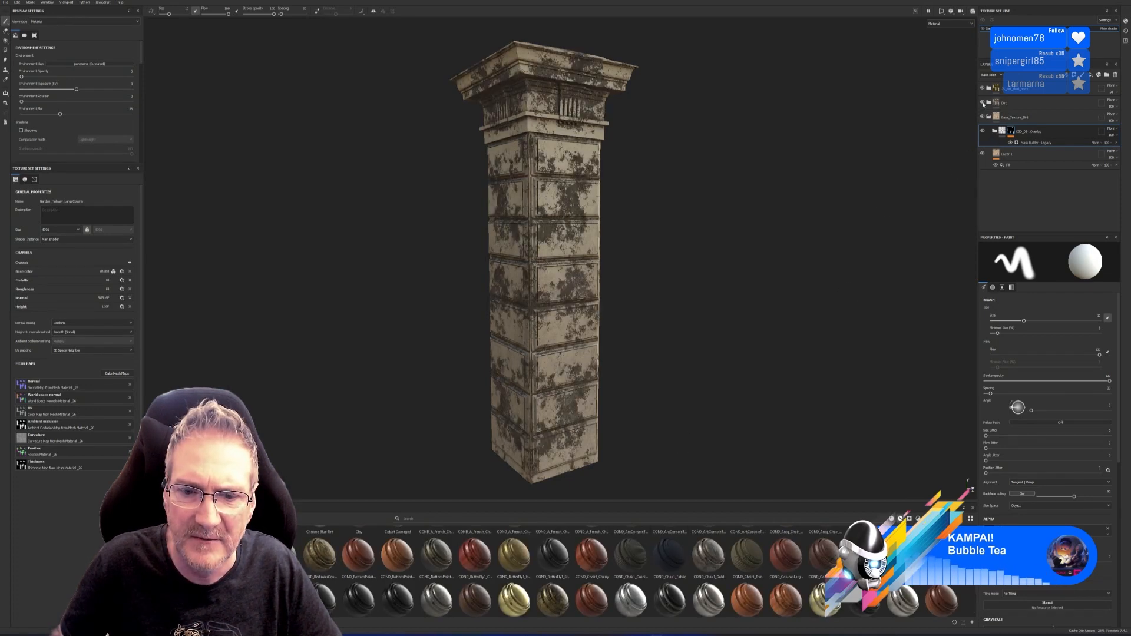
left_click(1049, 103)
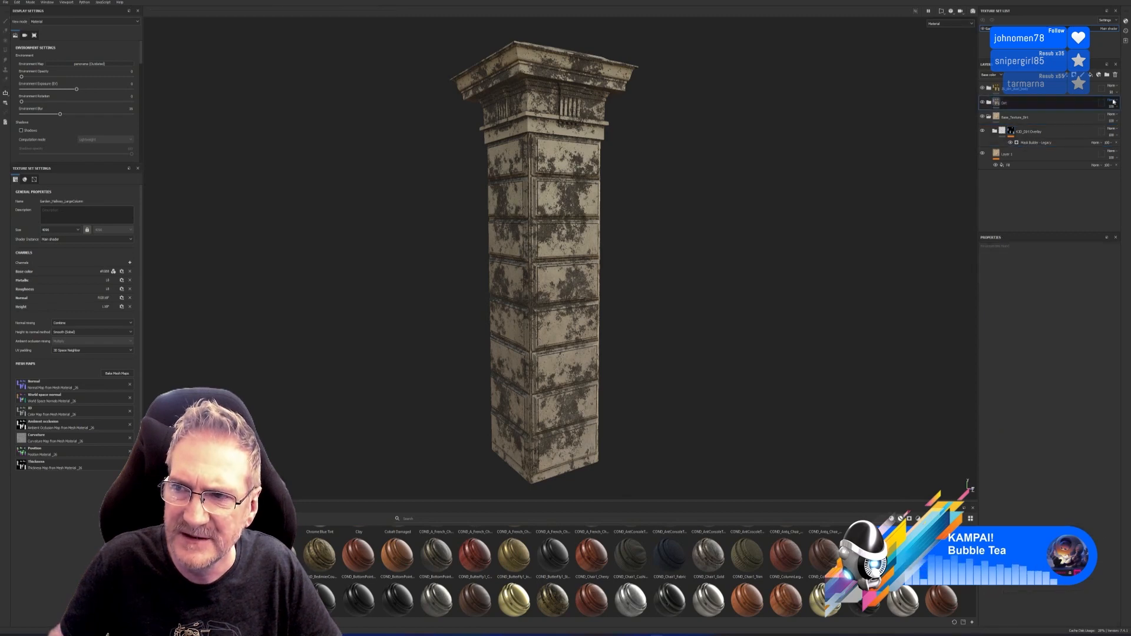
left_click(1112, 101)
left_click(1103, 129)
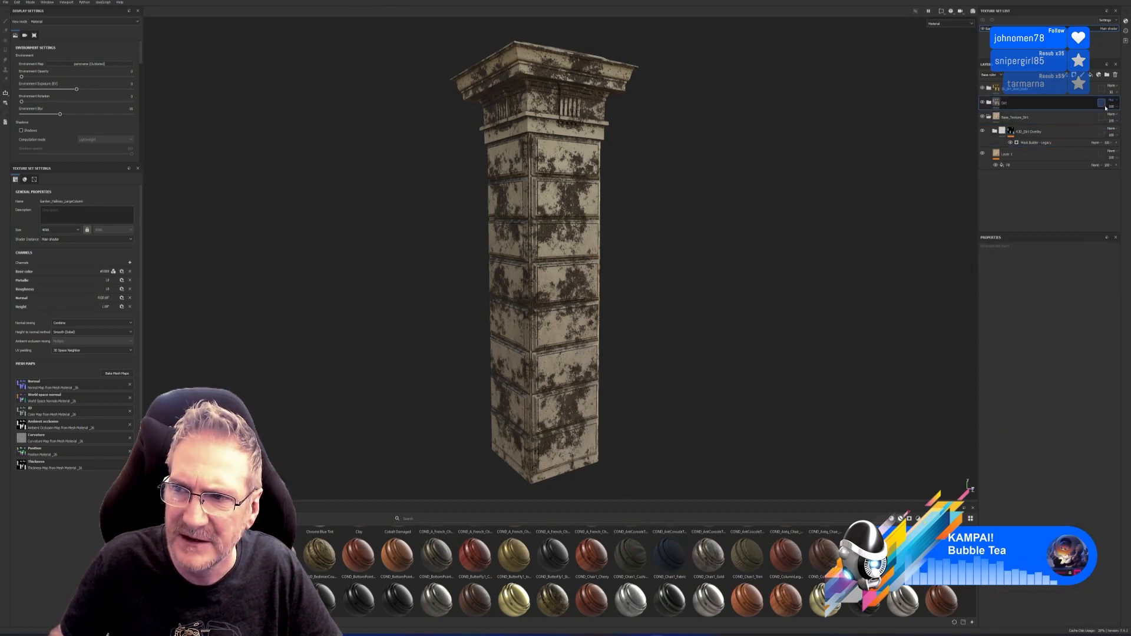
scroll(1112, 103, "down", 2)
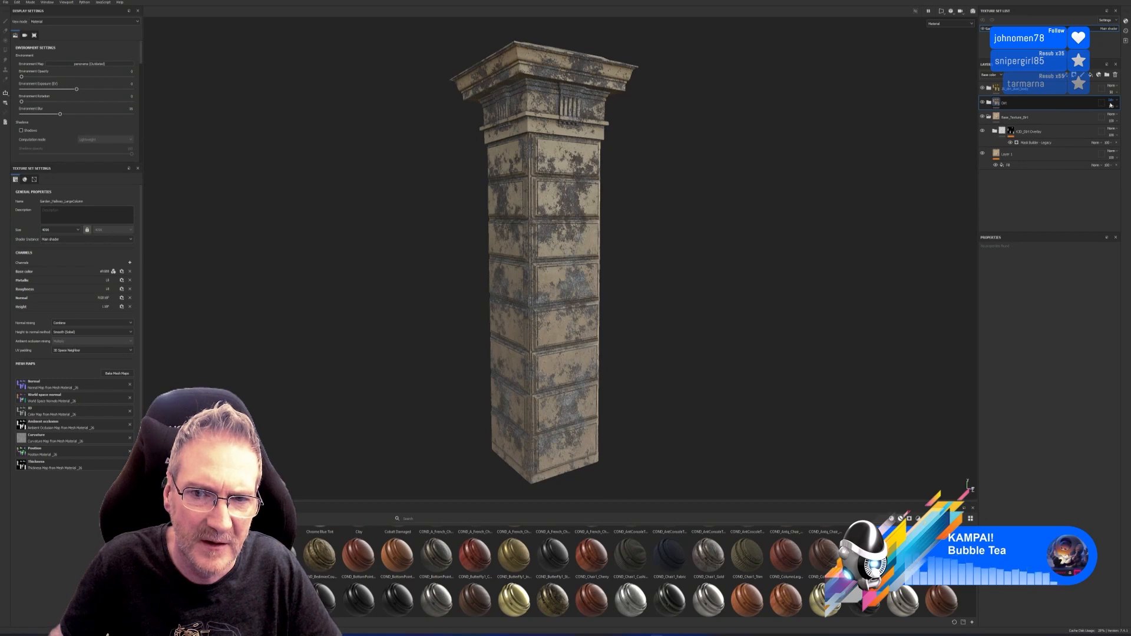
scroll(1112, 103, "down", 1)
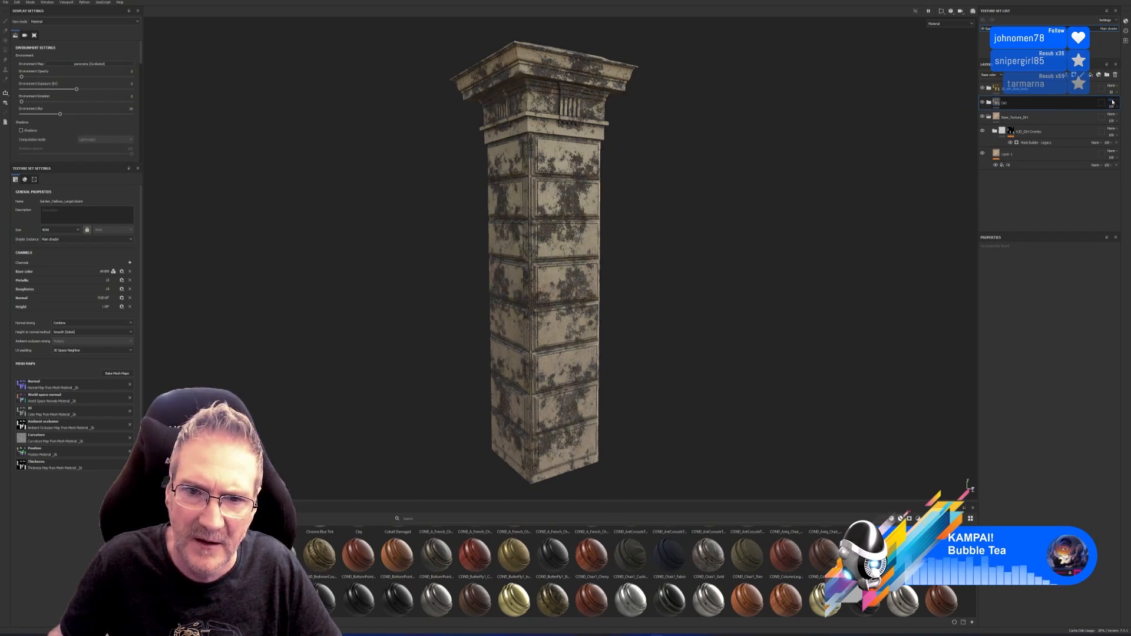
scroll(1112, 103, "down", 1)
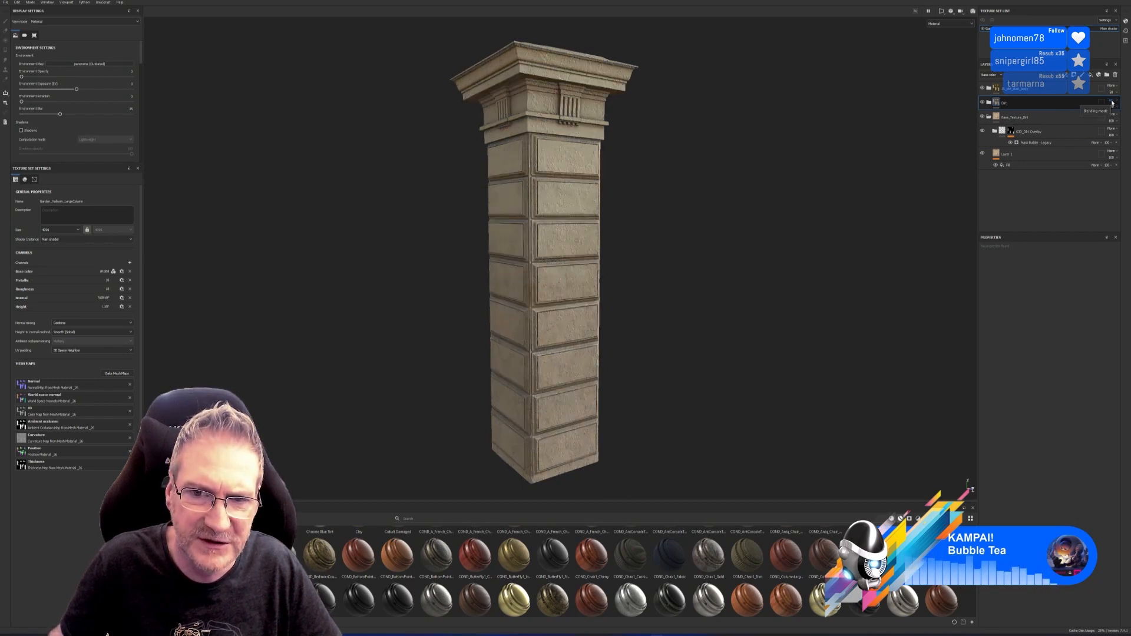
scroll(1112, 105, "down", 1)
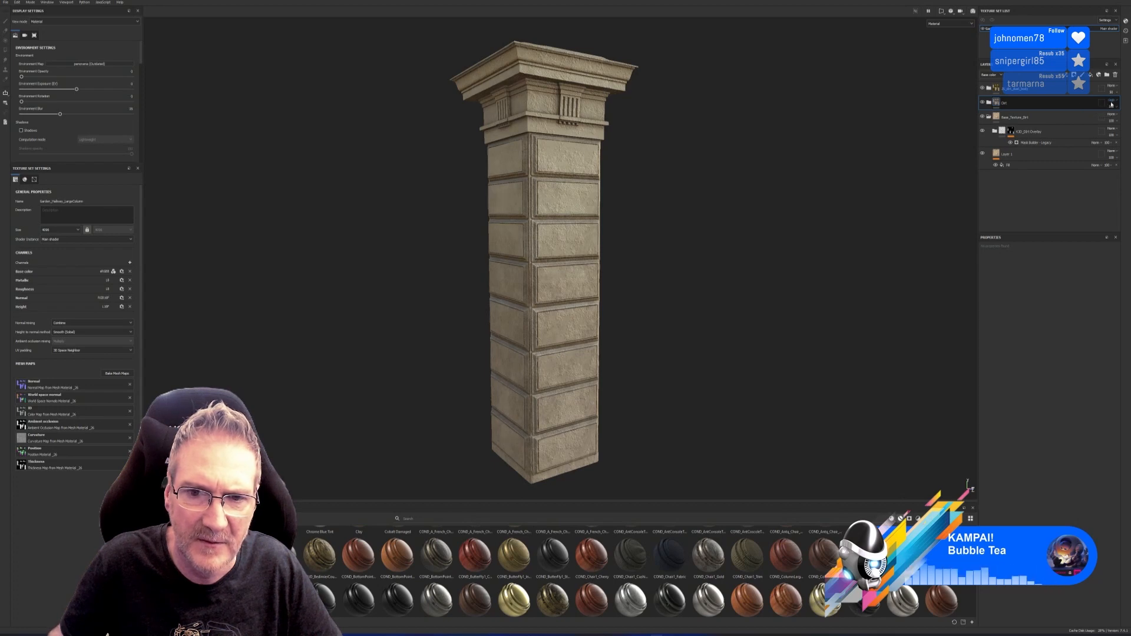
scroll(1112, 104, "down", 1)
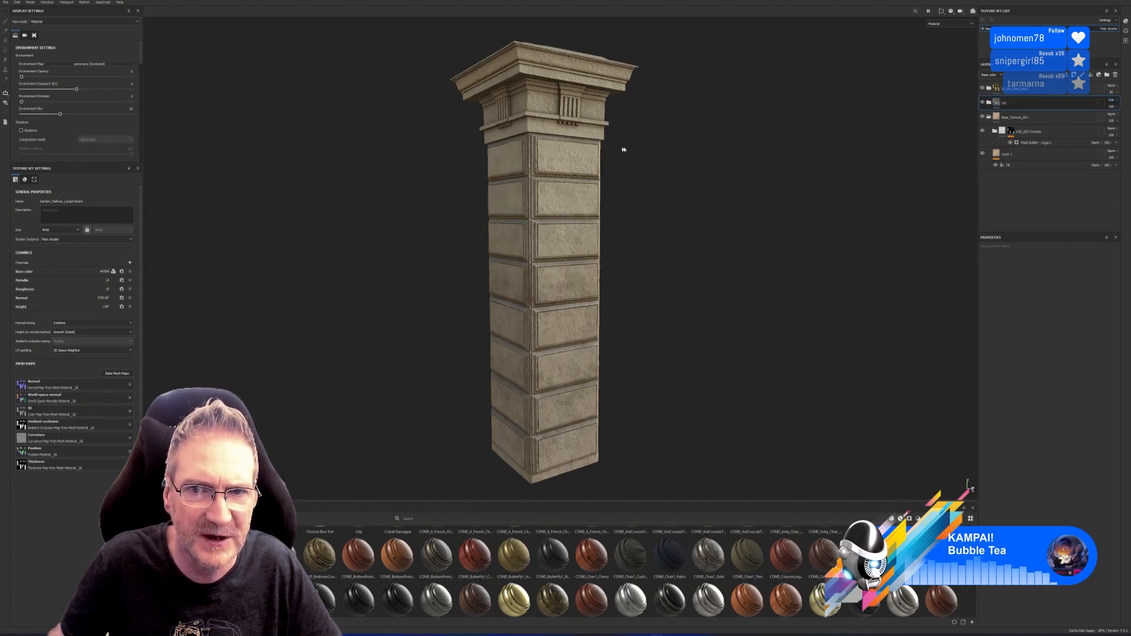
Compare the dirt folder's base color blending modes from Multiply onward on the column's upper part and settle on Pin light.
left_click_drag(624, 150, 614, 159, "alt")
right_click_drag(613, 159, 681, 150, "alt")
middle_click_drag(682, 149, 654, 237, "alt")
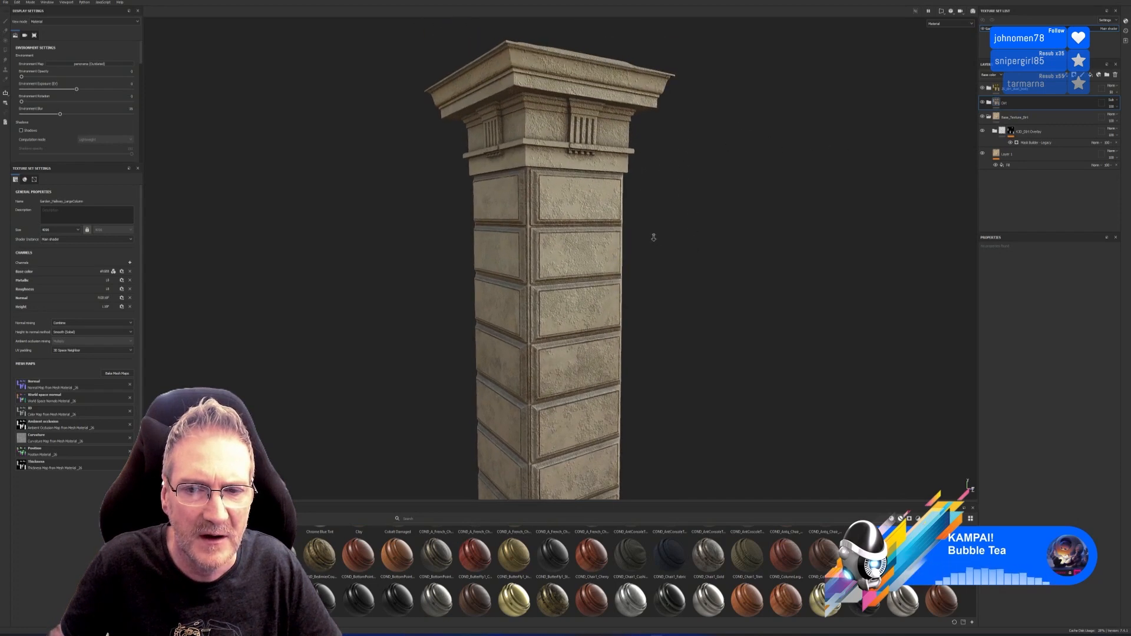
right_click_drag(654, 238, 686, 217, "alt")
middle_click_drag(686, 217, 660, 278, "alt")
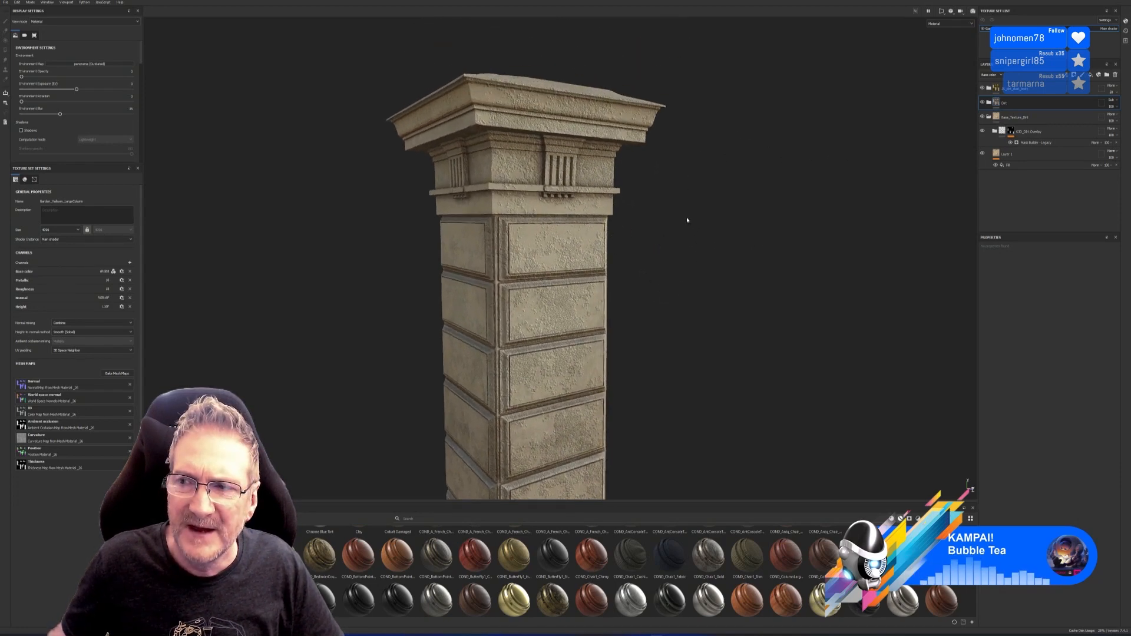
left_click(1117, 100)
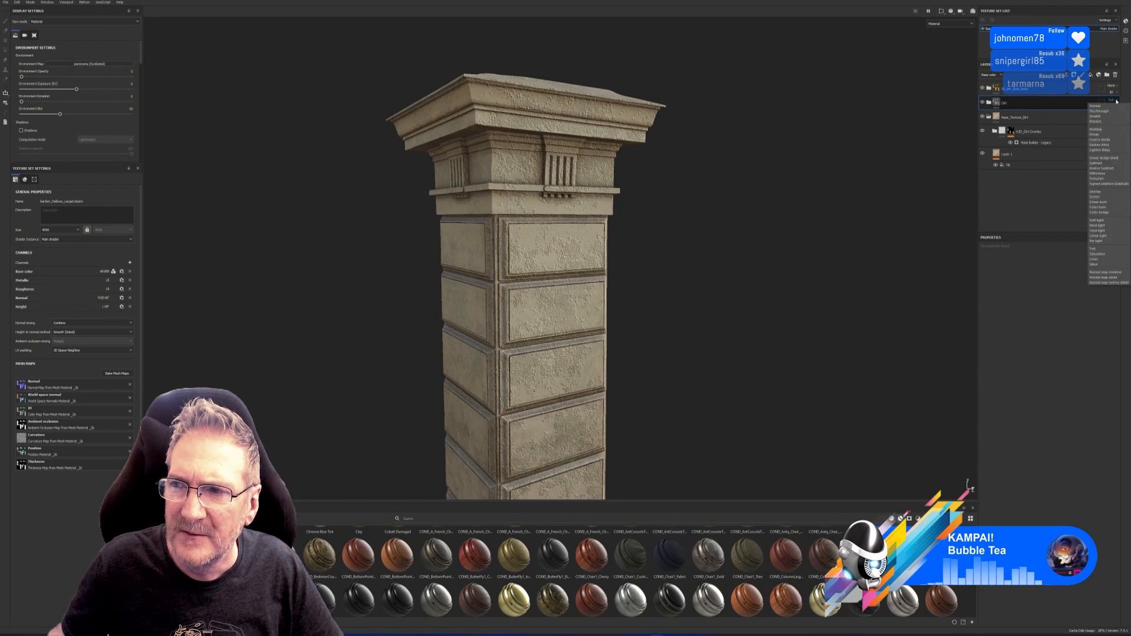
left_click(1096, 129)
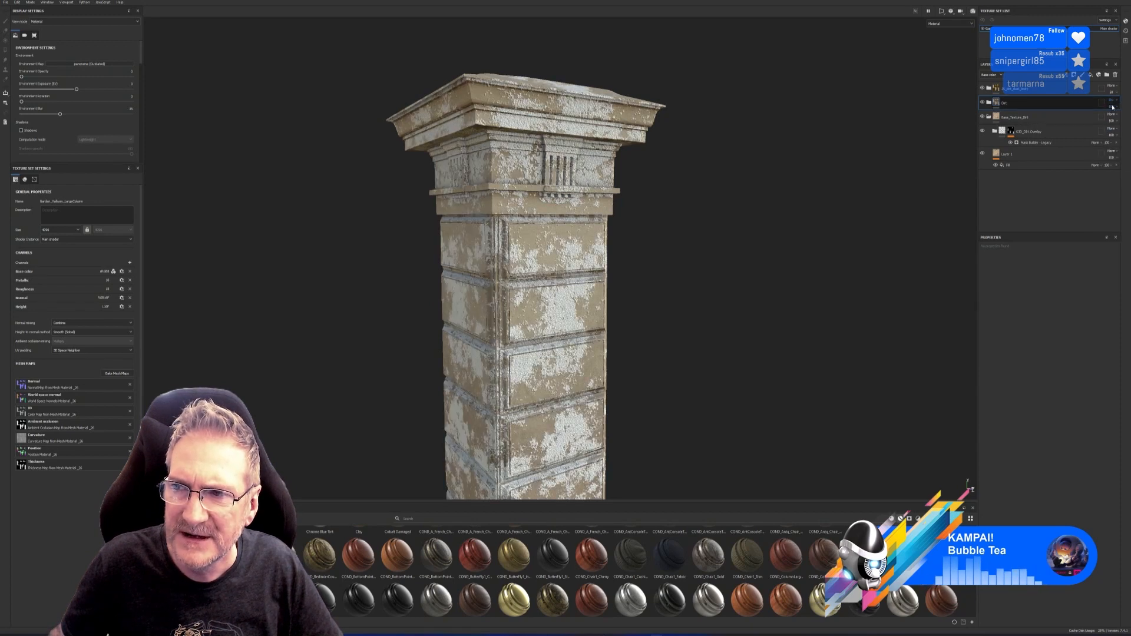
scroll(1113, 102, "down", 2)
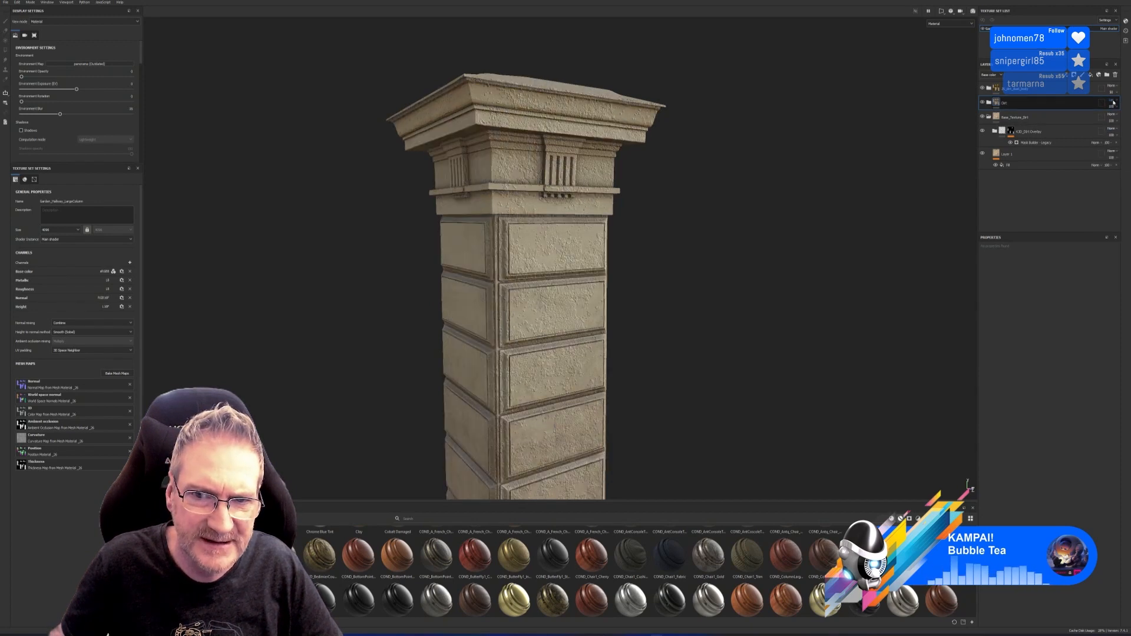
scroll(1114, 102, "down", 4)
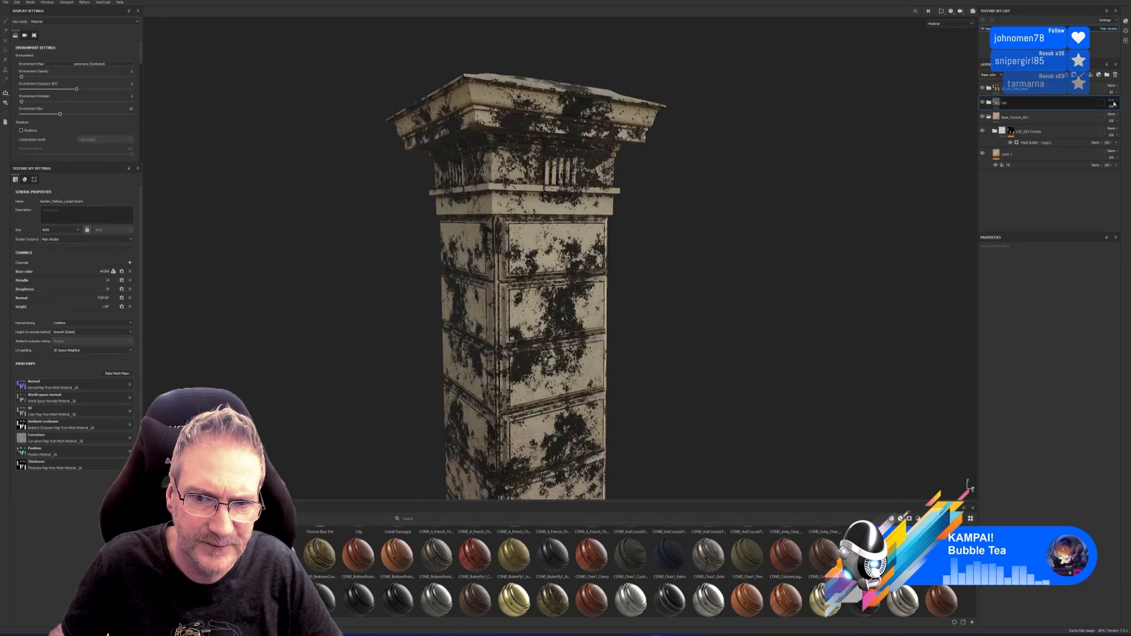
scroll(1113, 103, "down", 3)
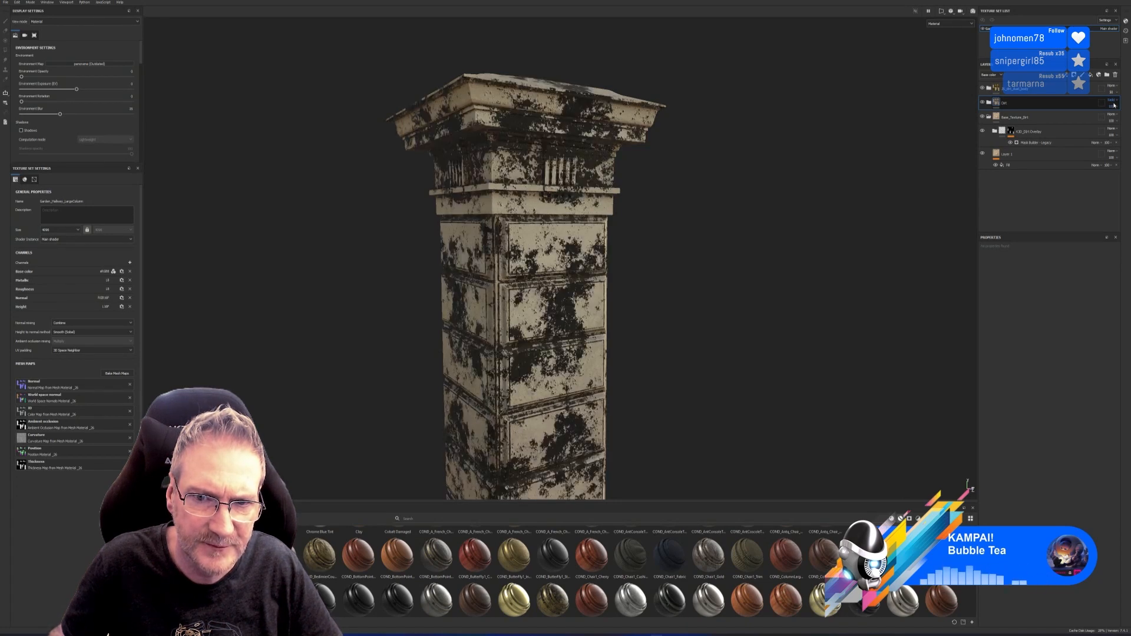
scroll(1114, 104, "down", 3)
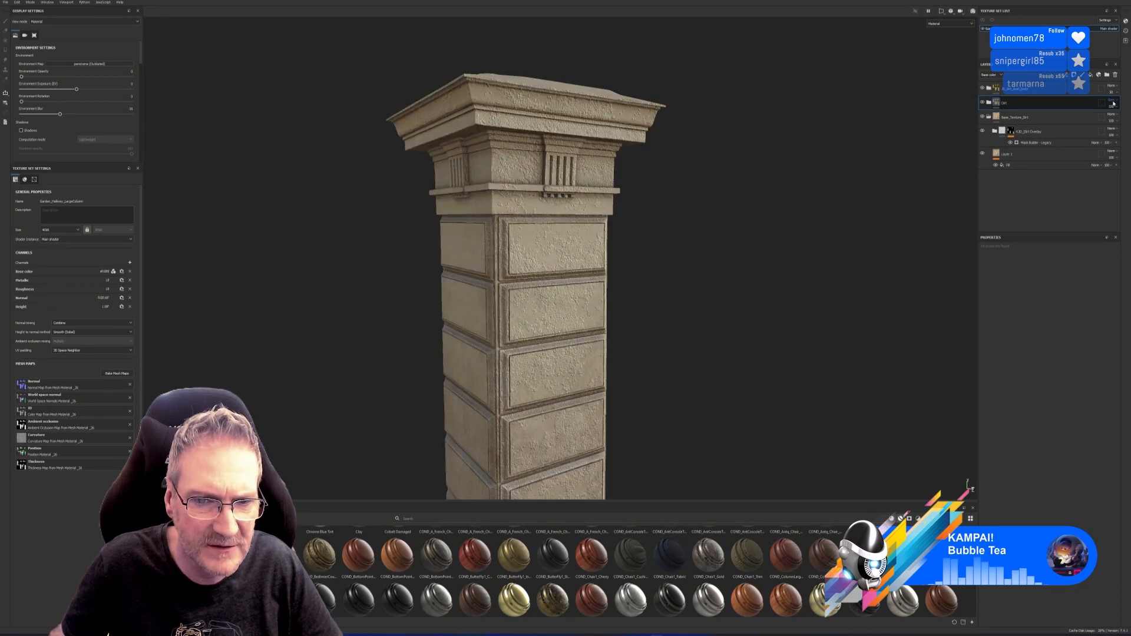
scroll(1114, 103, "down", 1)
scroll(1114, 104, "down", 1)
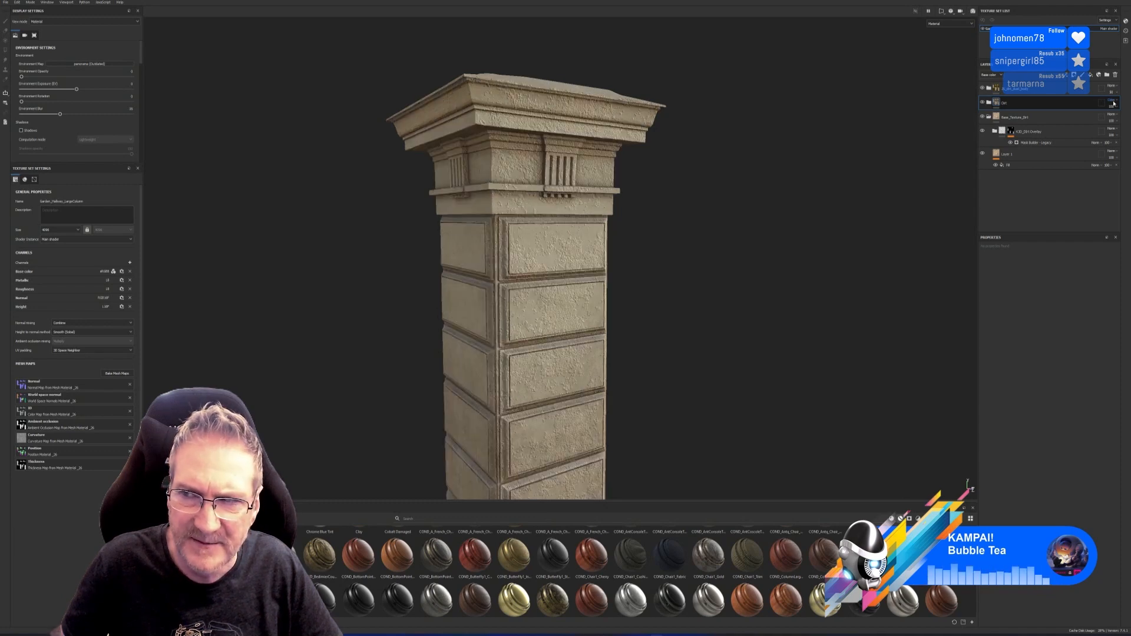
scroll(1113, 103, "down", 2)
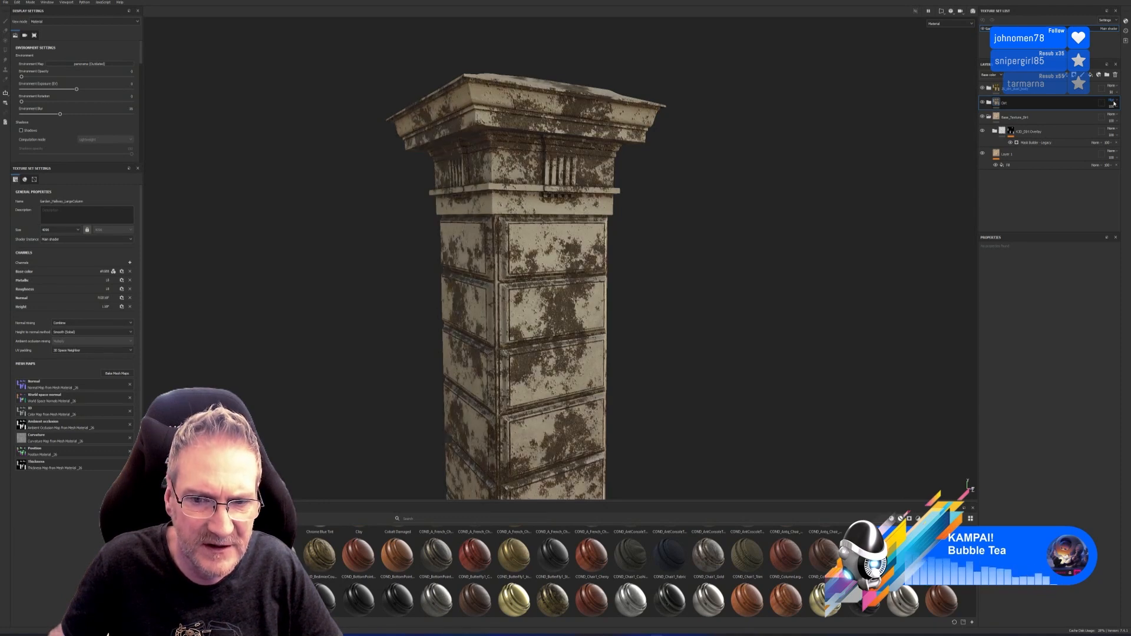
scroll(1114, 103, "down", 1)
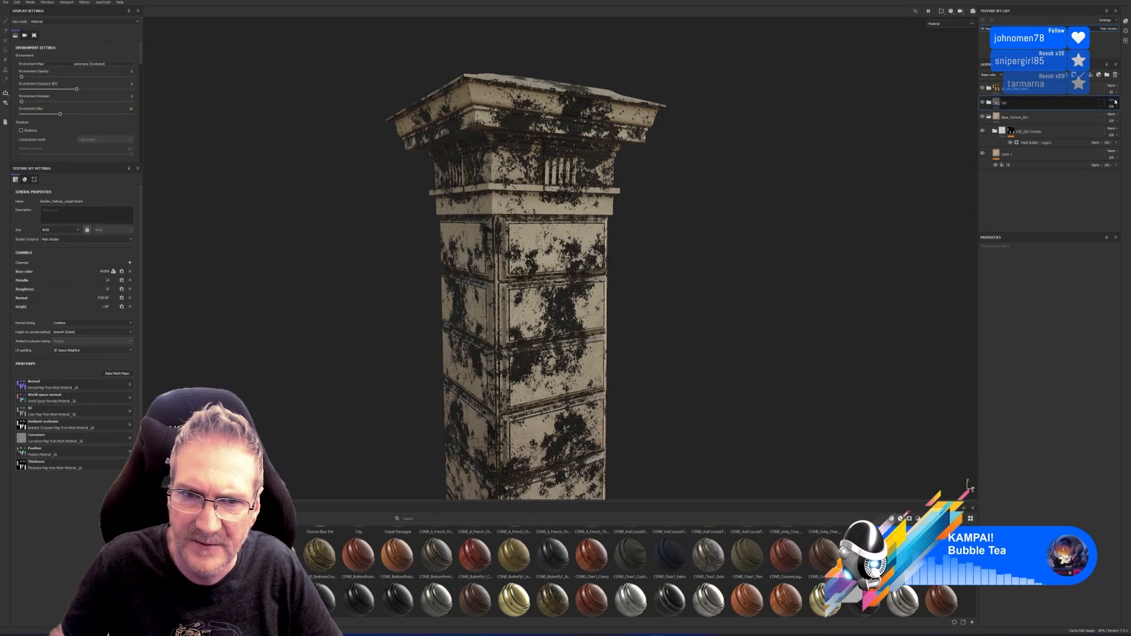
scroll(1115, 102, "down", 1)
scroll(1116, 102, "down", 2)
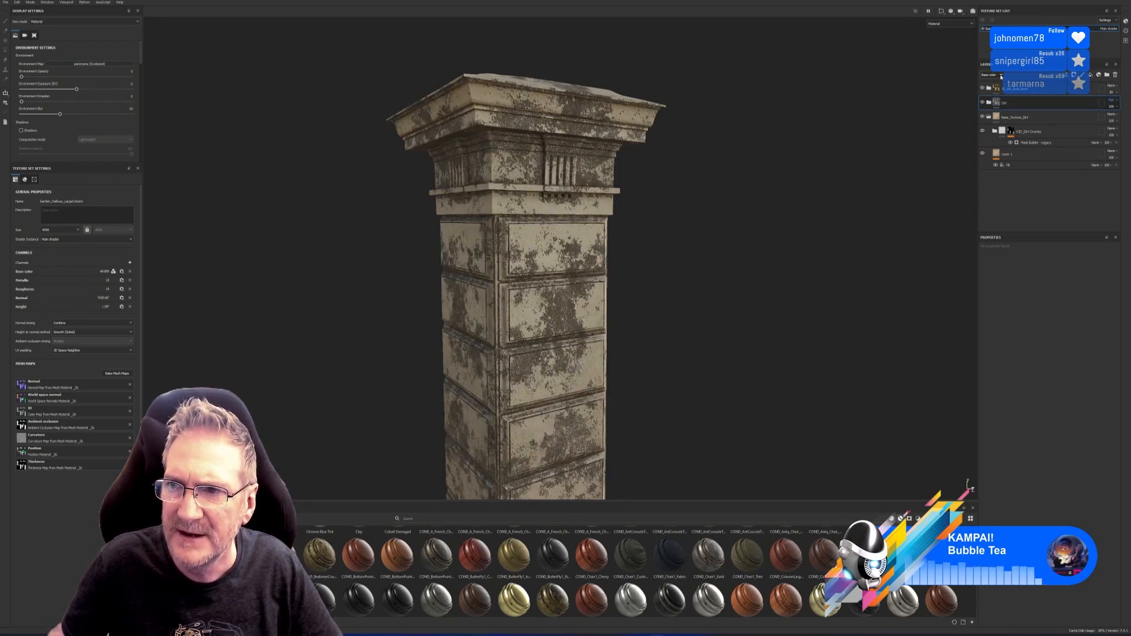
Set the dirt folder's opacity to 0 in the Height and Normal channels and return to the Base color channel.
left_click(991, 75)
left_click(990, 107)
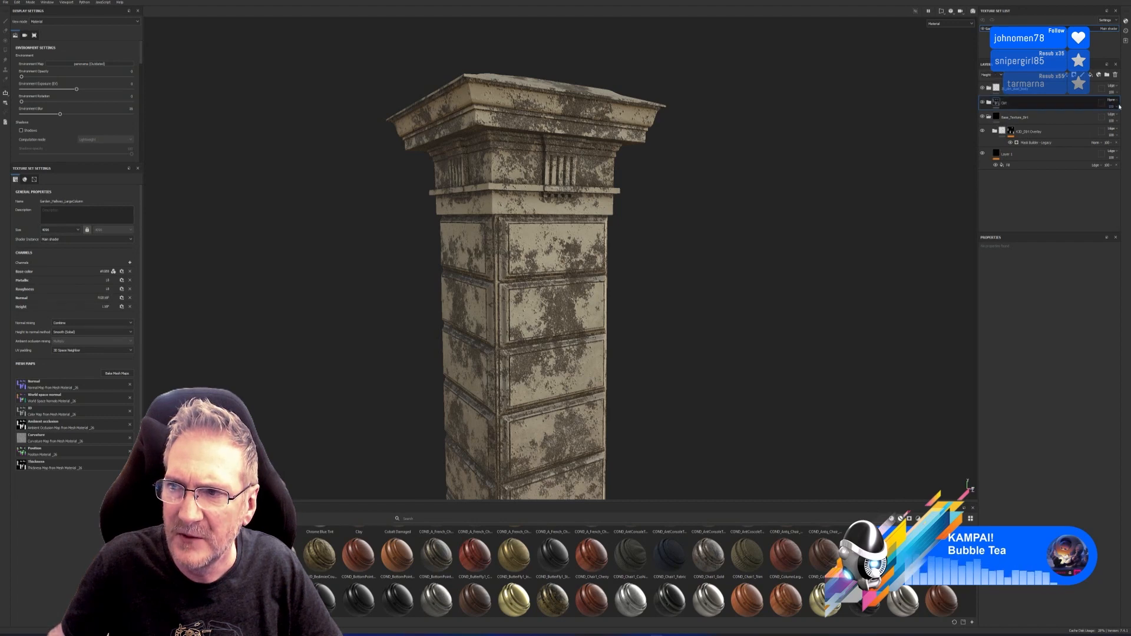
left_click_drag(1128, 117, 1095, 119)
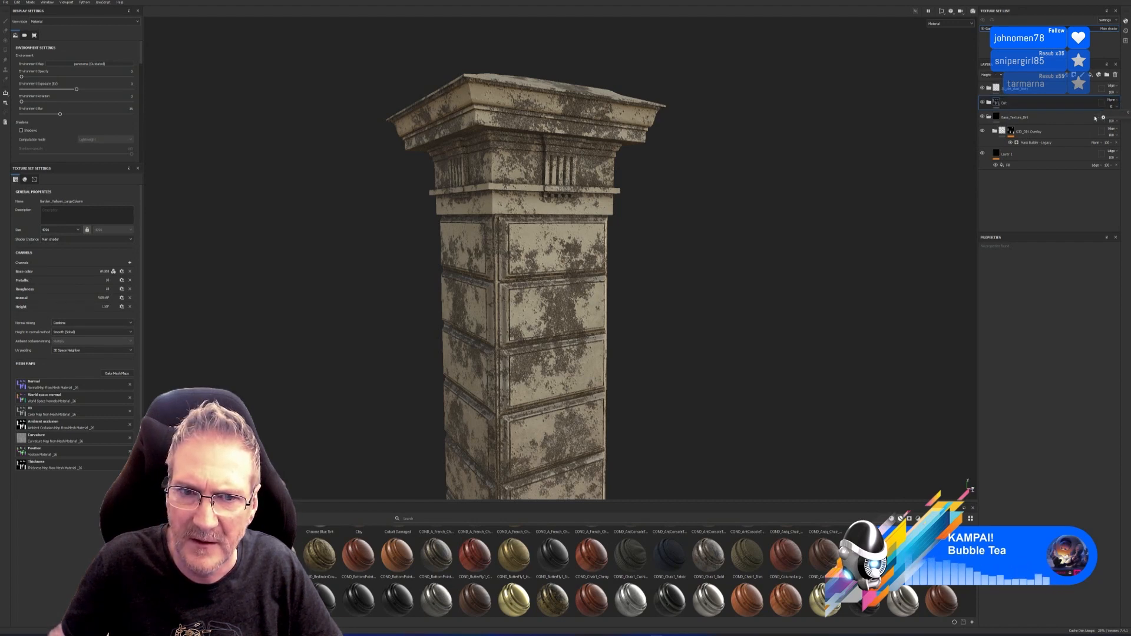
left_click(992, 74)
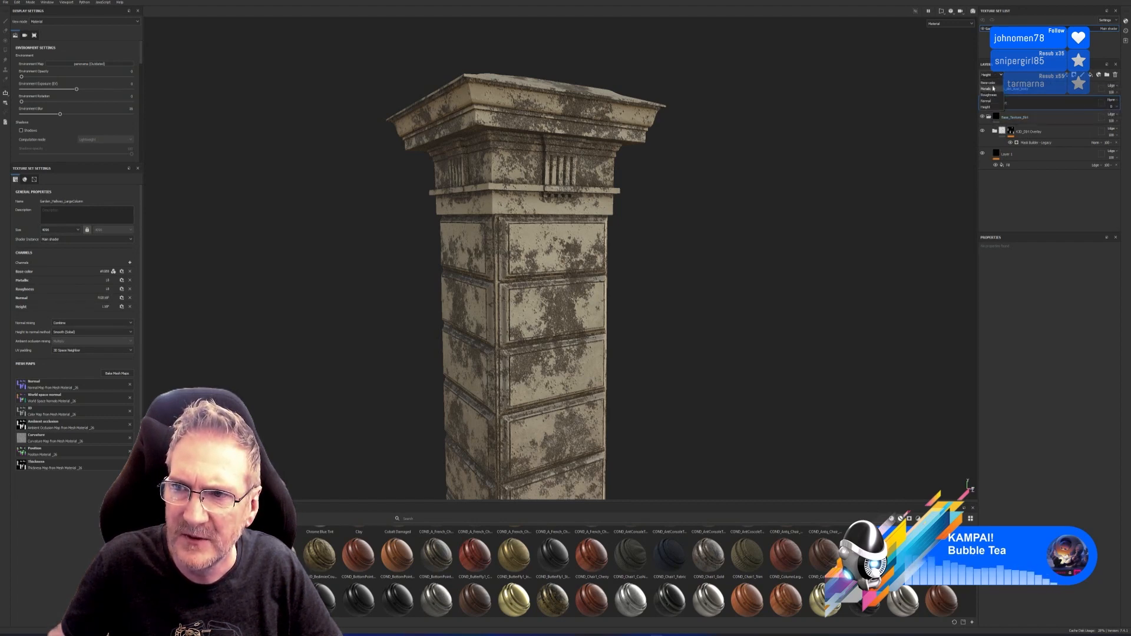
left_click(992, 102)
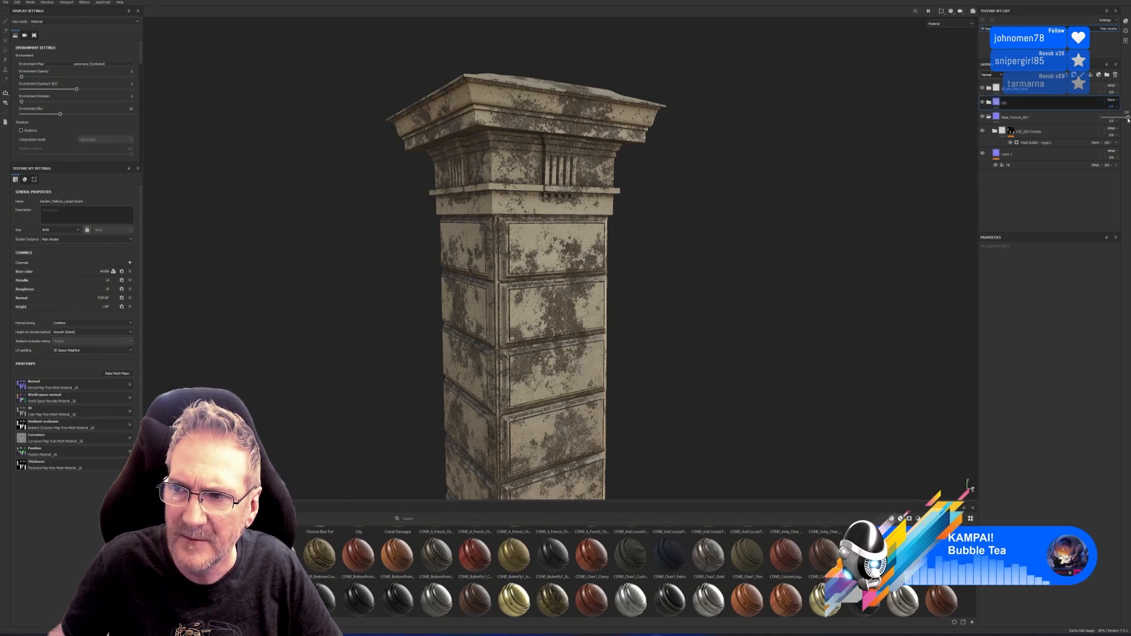
left_click_drag(1127, 118, 1080, 121)
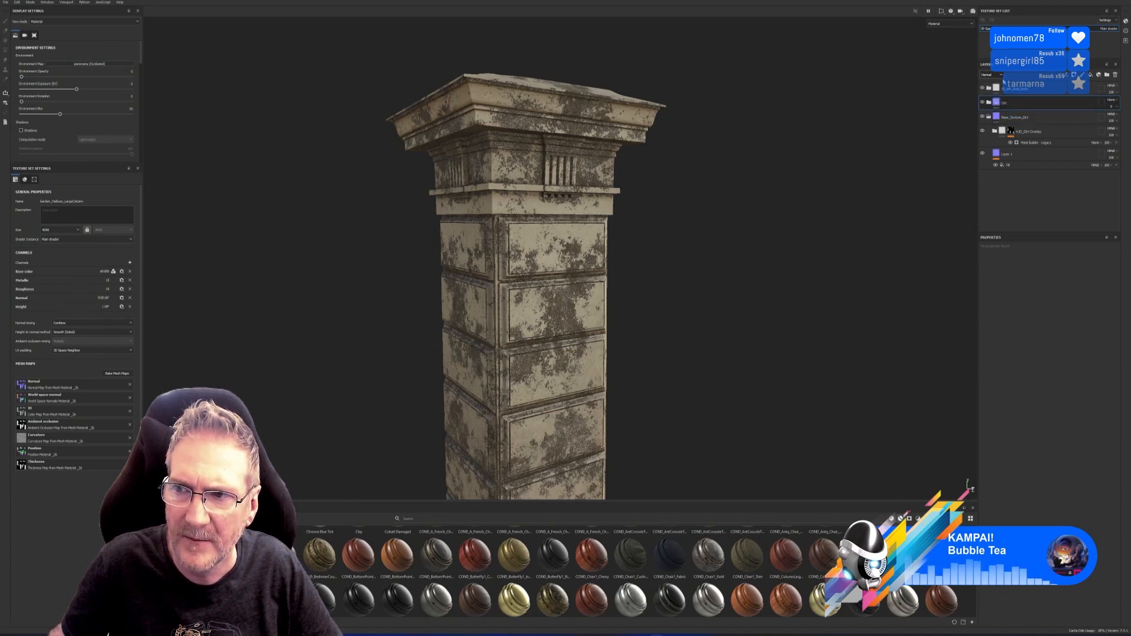
left_click(992, 74)
left_click(992, 81)
Try a lower base color opacity on the dirt folder and inspect the column up close and from several angles.
mouse_move(698, 283)
left_mouse_down("alt")
mouse_move(607, 285)
mouse_move(689, 285)
left_mouse_up("alt")
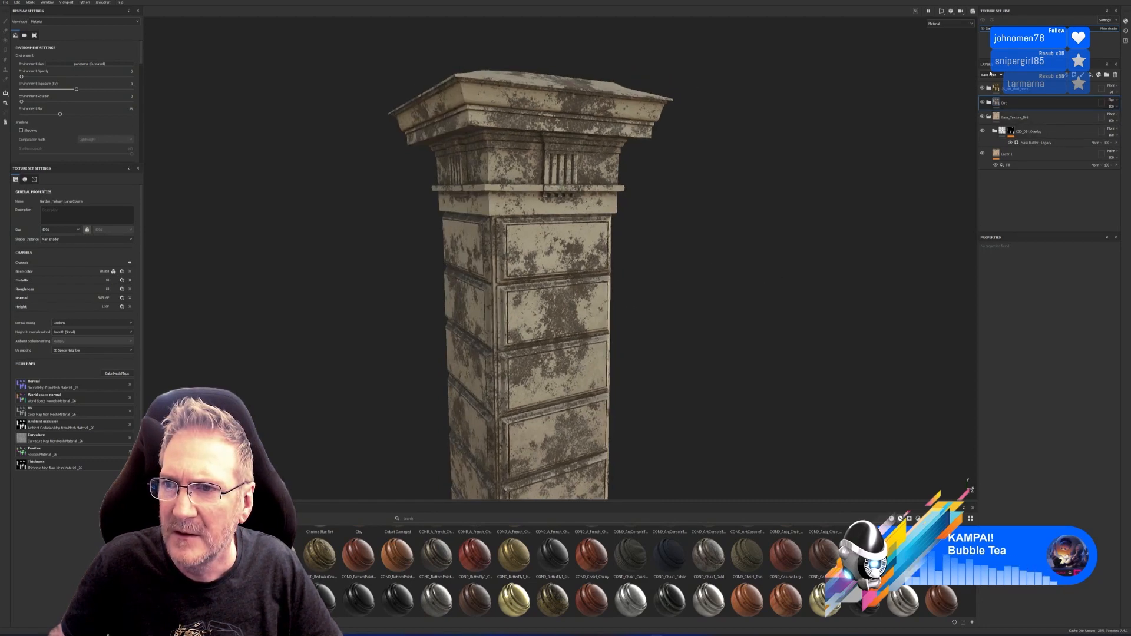
left_click(1117, 108)
left_click_drag(1128, 118, 1112, 118)
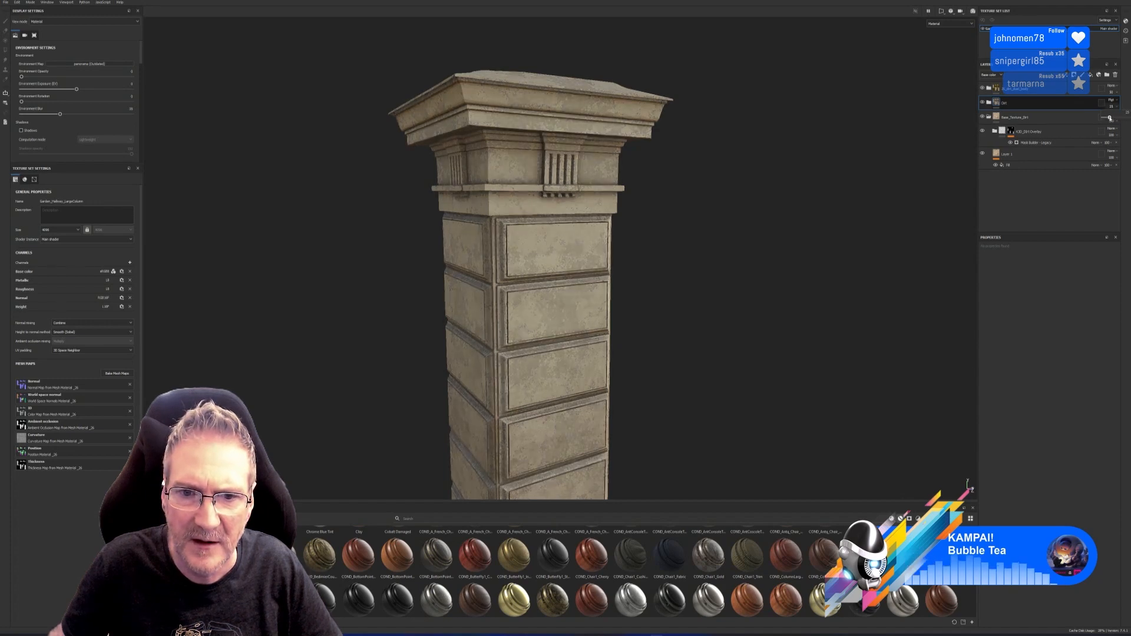
scroll(563, 128, "up", 10)
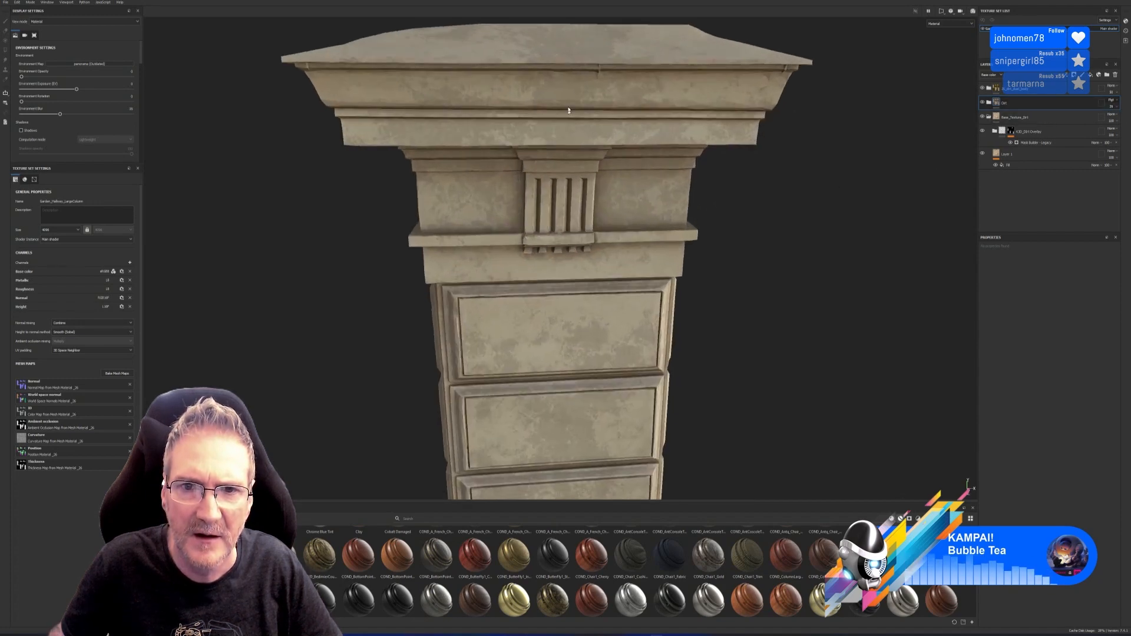
left_click_drag(563, 128, 653, 233, "alt")
scroll(653, 234, "down", 5)
scroll(653, 233, "down", 6)
middle_click_drag(659, 236, 657, 222, "alt")
left_click_drag(656, 222, 609, 242, "alt")
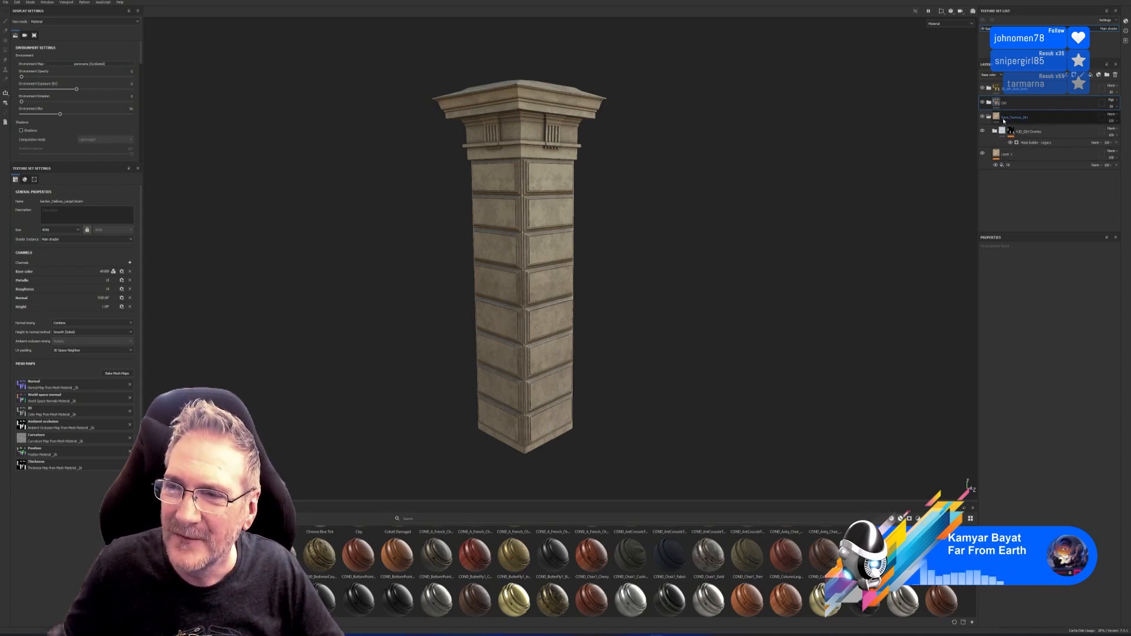
Restore the dirt folder's base color opacity to 100 and browse the smart masks in the asset library.
left_click(910, 520)
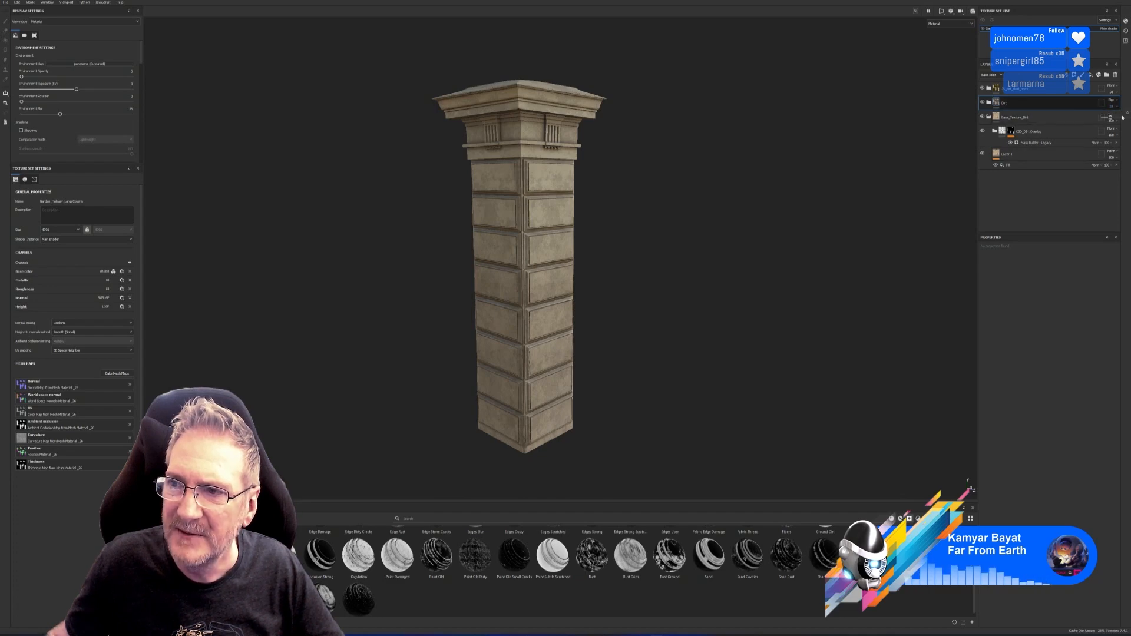
left_click_drag(1112, 119, 1130, 119)
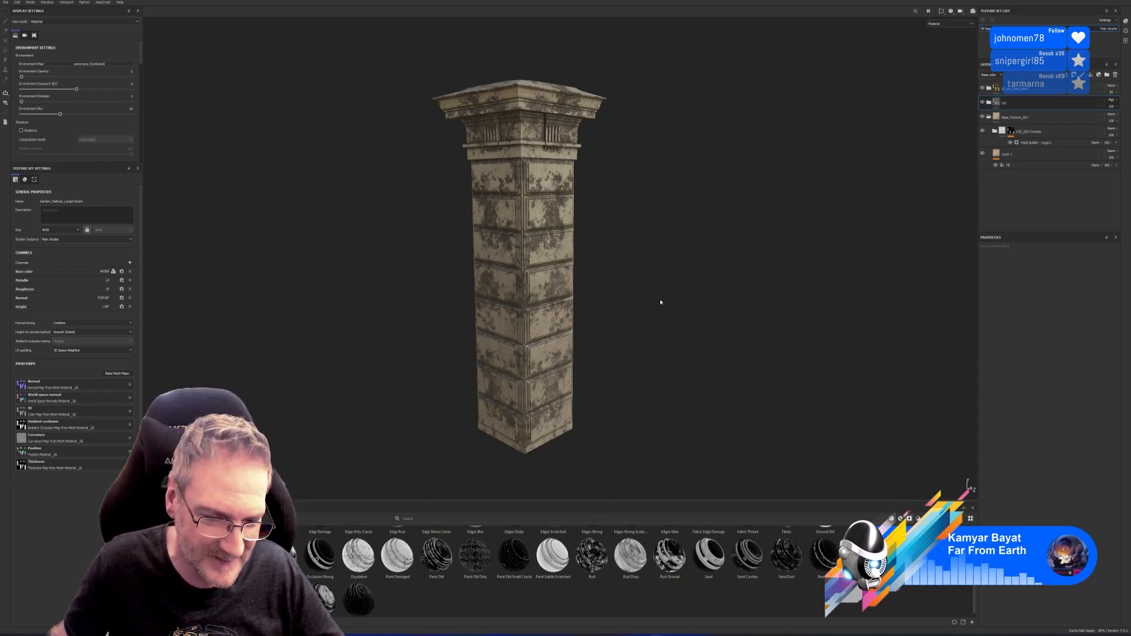
scroll(565, 571, "down", 1)
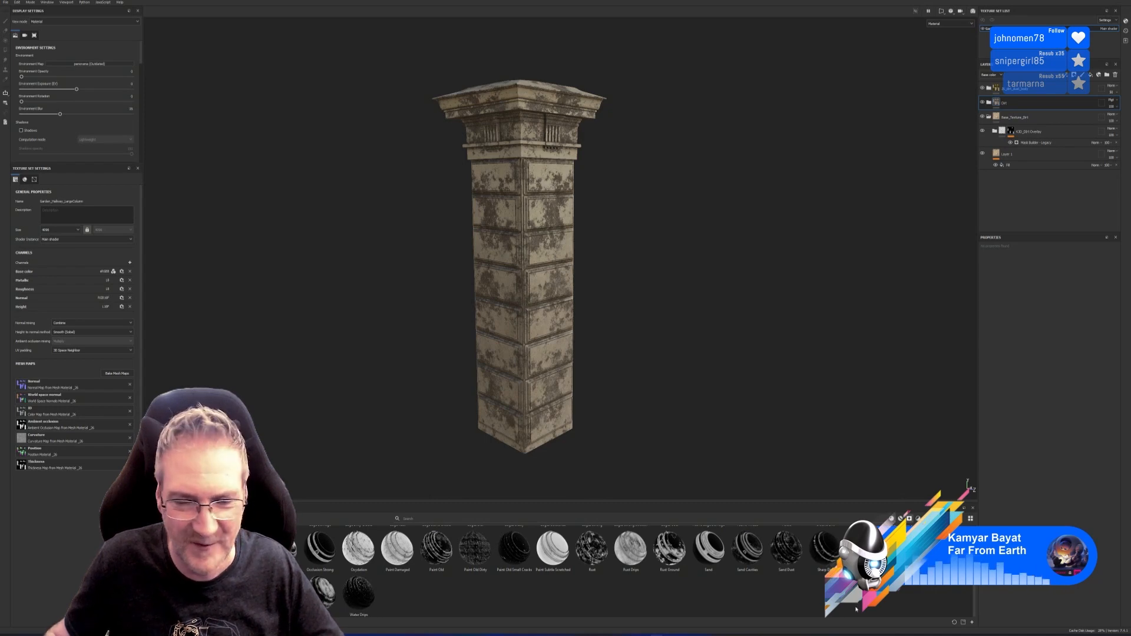
scroll(856, 610, "up", 5)
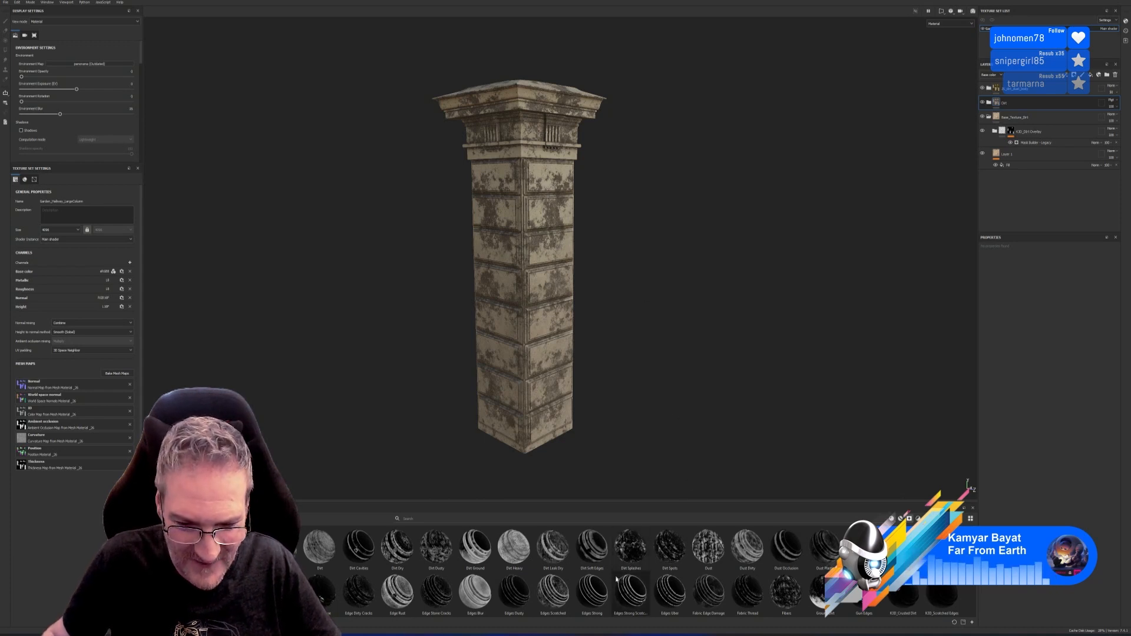
Try the Dirt Soft Edges smart mask on the dirt folder with its curvature Global Balance at maximum, and remove the mask.
mouse_move(595, 557)
left_mouse_down()
mouse_move(783, 439)
mouse_move(1034, 128)
mouse_move(1036, 105)
left_mouse_up()
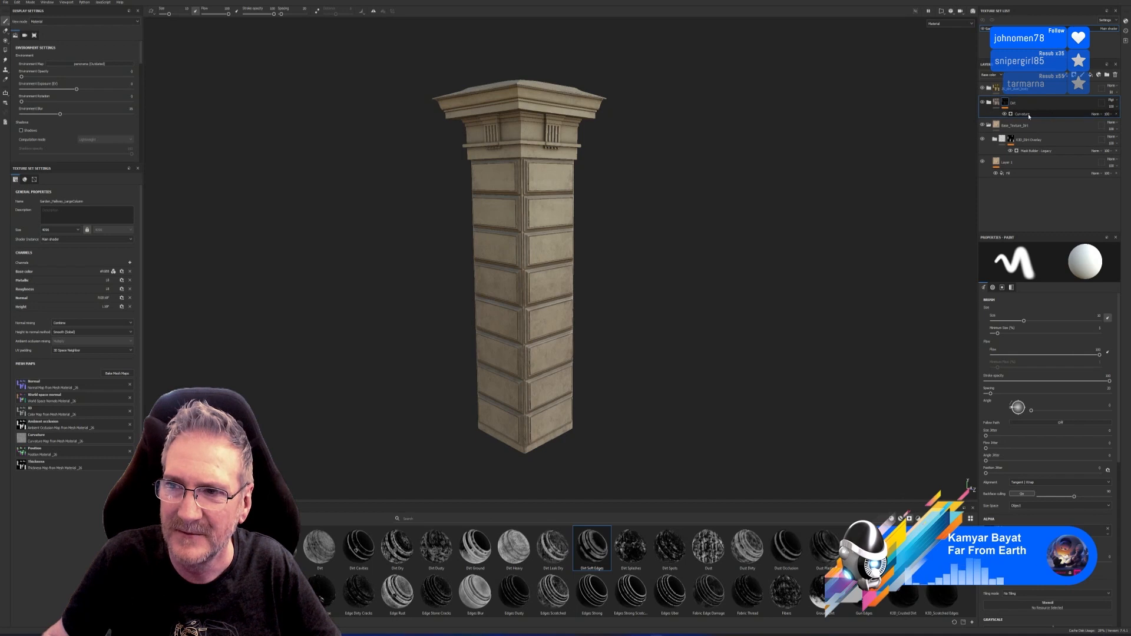
left_click(1030, 115)
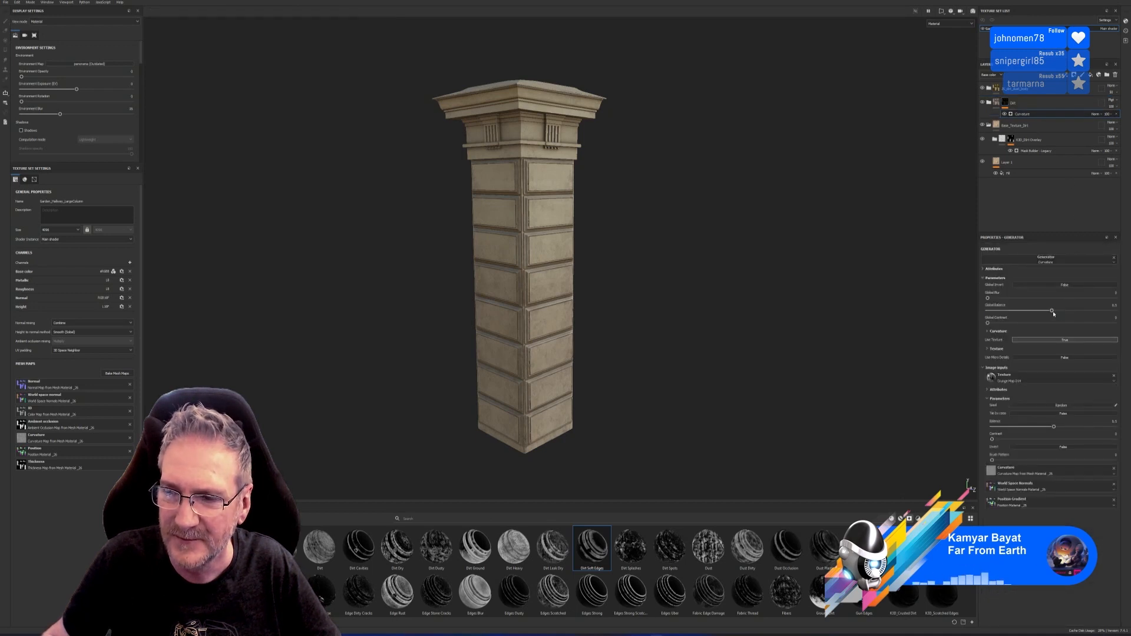
left_click_drag(1053, 312, 1116, 311)
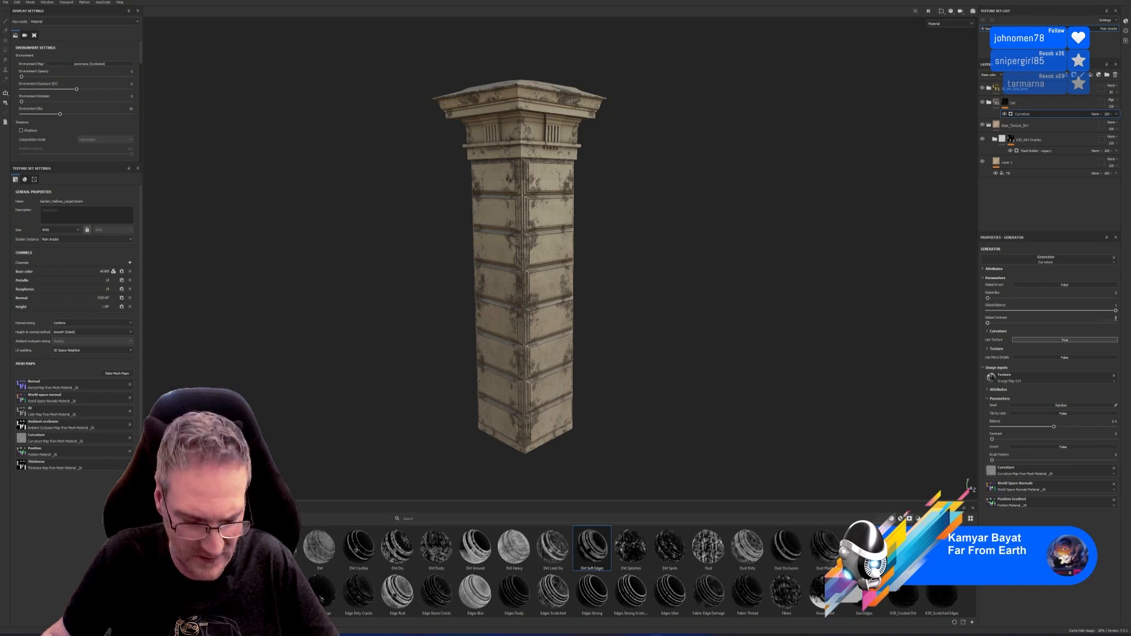
key("Delete")
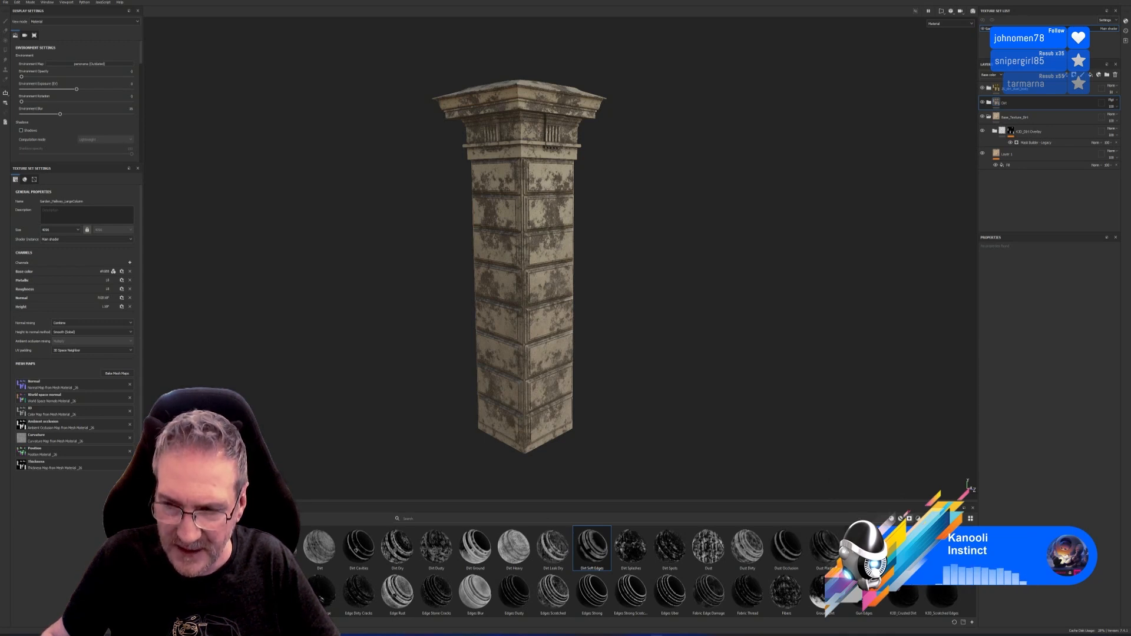
Apply a Mask Editor-based dirt smart mask to the dirt folder and raise its Global Balance to about 0.9.
mouse_move(592, 548)
left_mouse_down()
mouse_move(1015, 211)
mouse_move(1037, 107)
left_mouse_up()
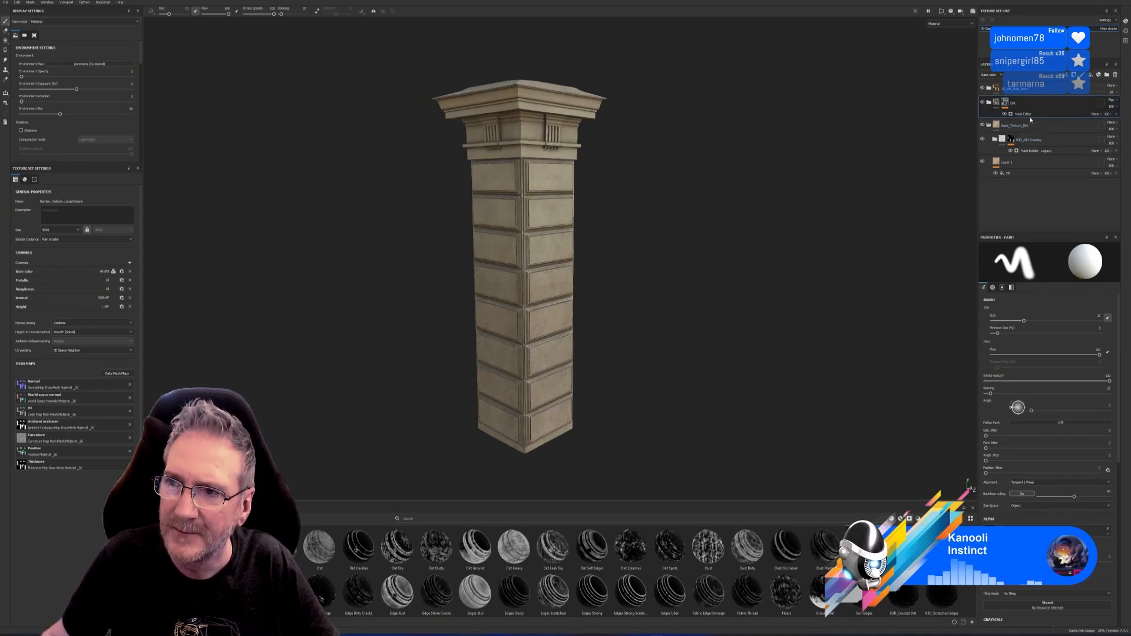
left_click(1029, 114)
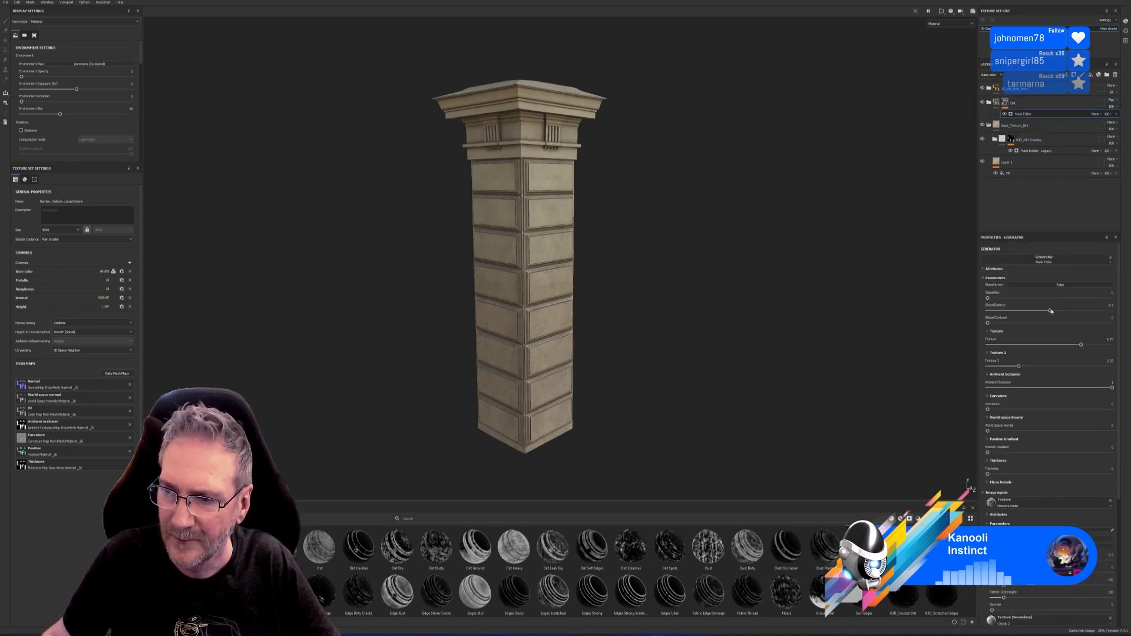
left_click_drag(1049, 311, 1103, 316)
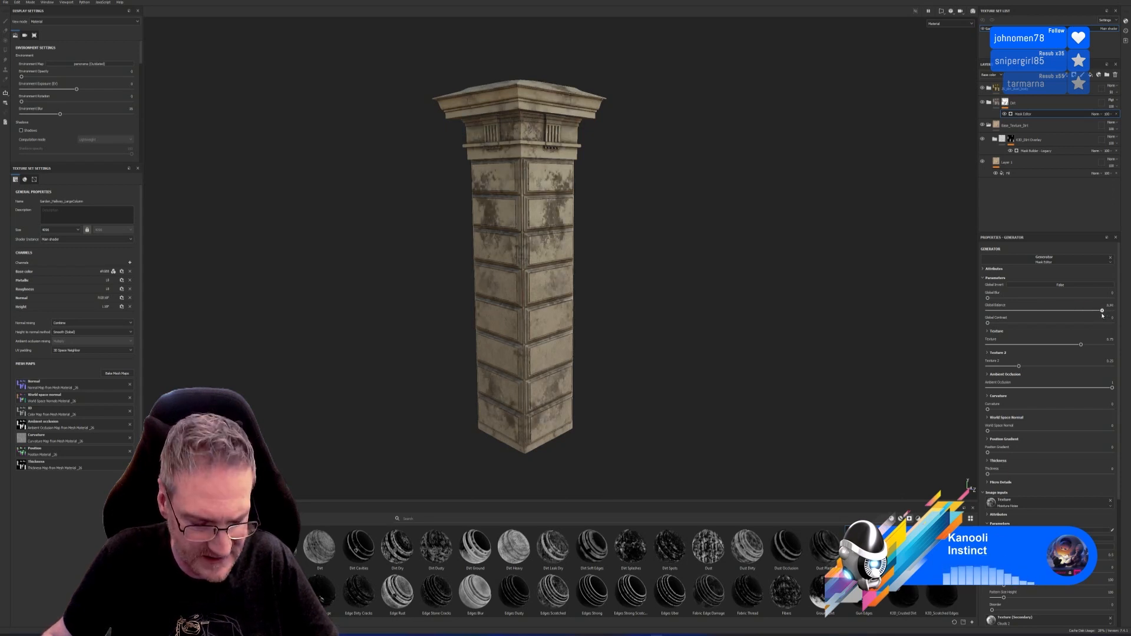
Inspect the masked dirt on the column's capital and upper blocks up close and from several angles.
left_click_drag(730, 263, 653, 232, "alt")
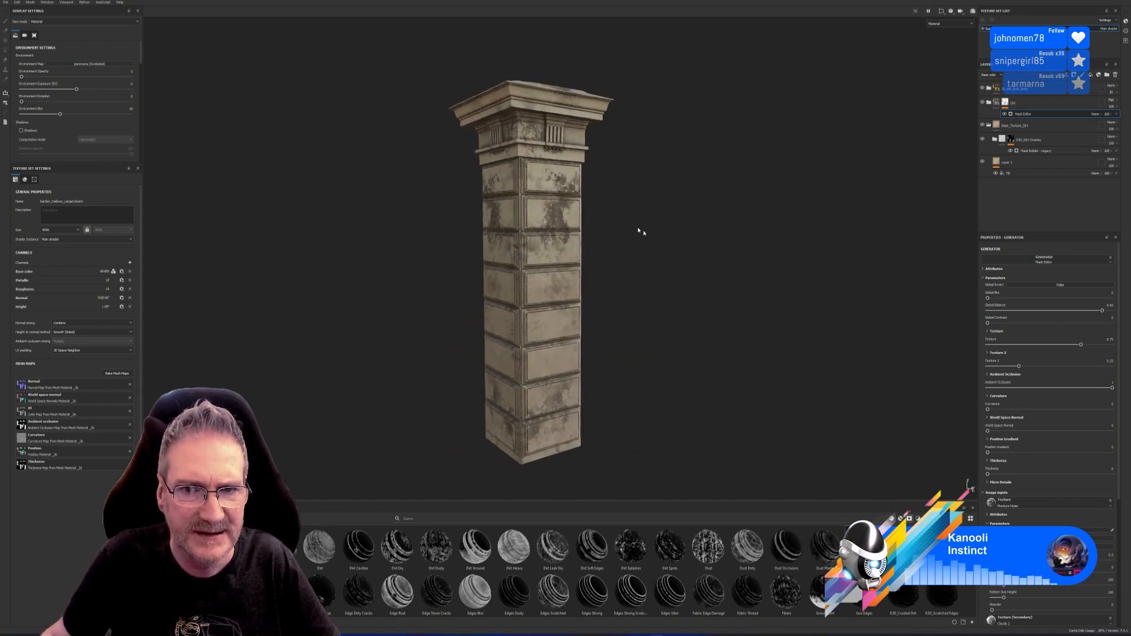
middle_click_drag(638, 228, 649, 234, "alt")
scroll(563, 231, "up", 3)
scroll(563, 232, "up", 3)
left_click_drag(564, 233, 470, 245, "alt")
left_click_drag(563, 188, 522, 122, "alt")
left_click_drag(496, 304, 574, 303, "alt")
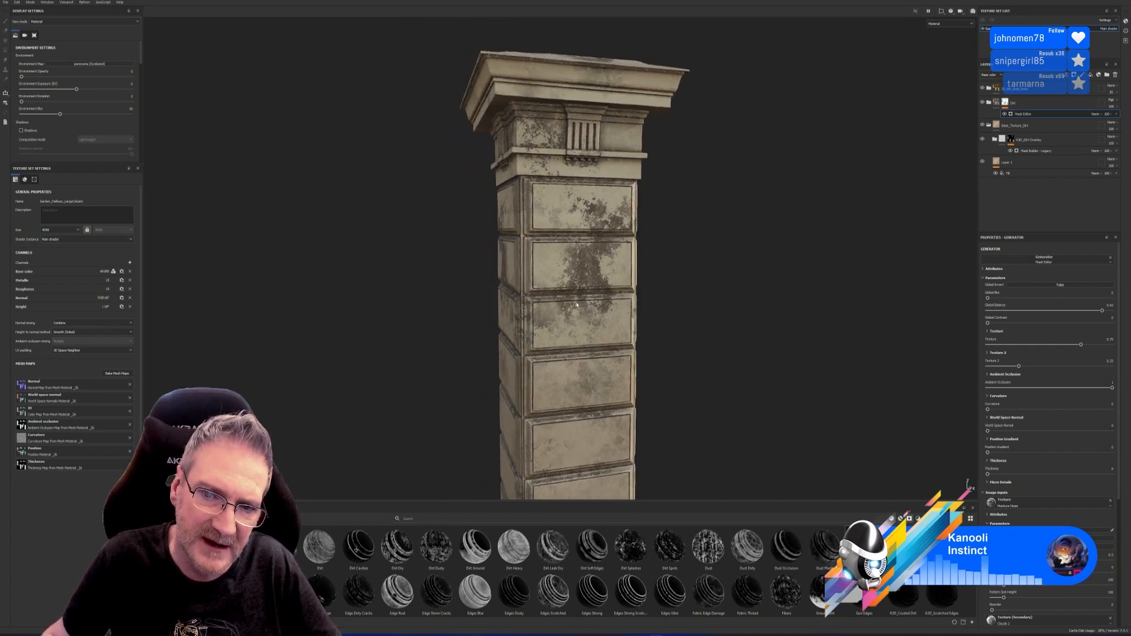
left_click_drag(588, 275, 832, 341, "alt")
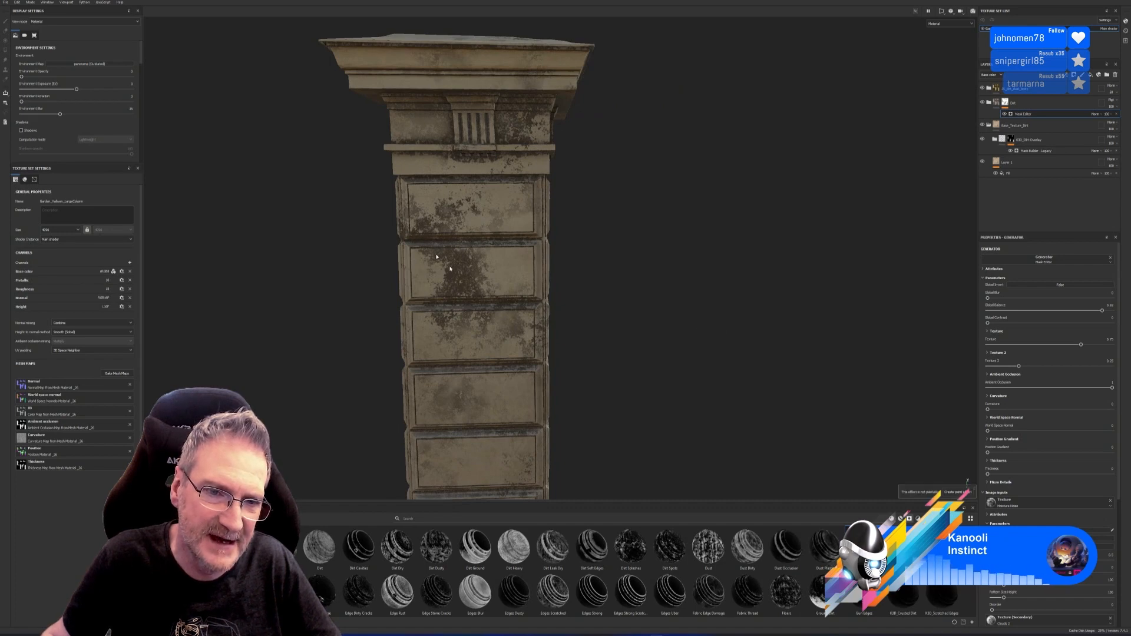
left_click_drag(625, 337, 504, 322, "alt")
scroll(501, 320, "down", 3)
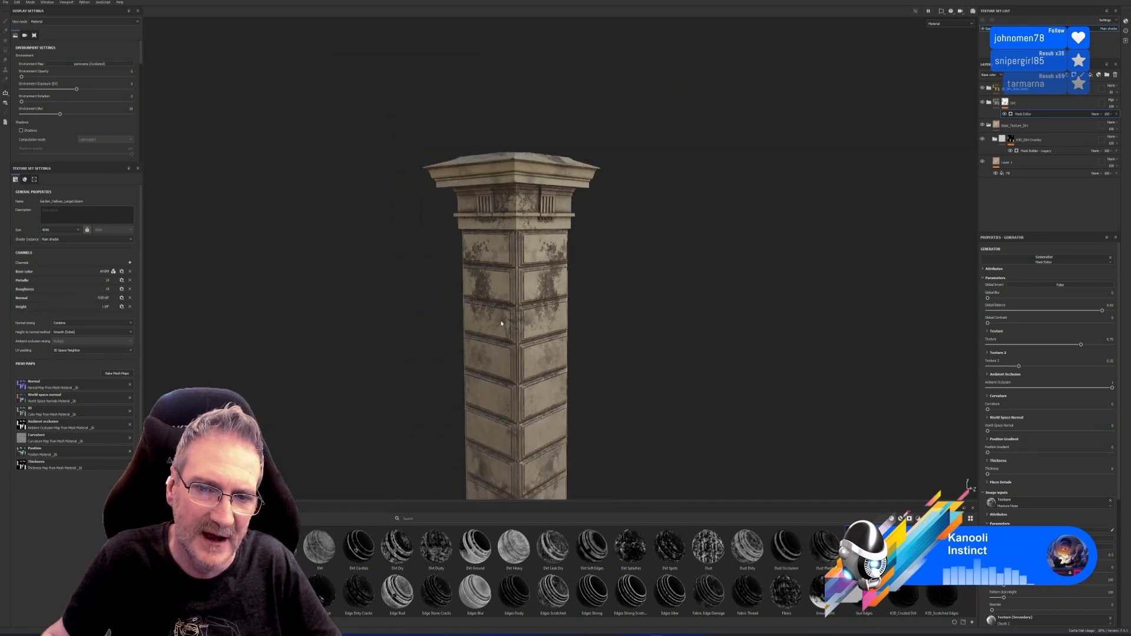
Compare the dirt patterns on the column's two adjoining faces, both over its full height and close to the upper blocks.
middle_click_drag(611, 345, 642, 263, "alt")
mouse_move(640, 317)
left_mouse_down("alt")
mouse_move(588, 297)
mouse_move(651, 307)
left_mouse_up("alt")
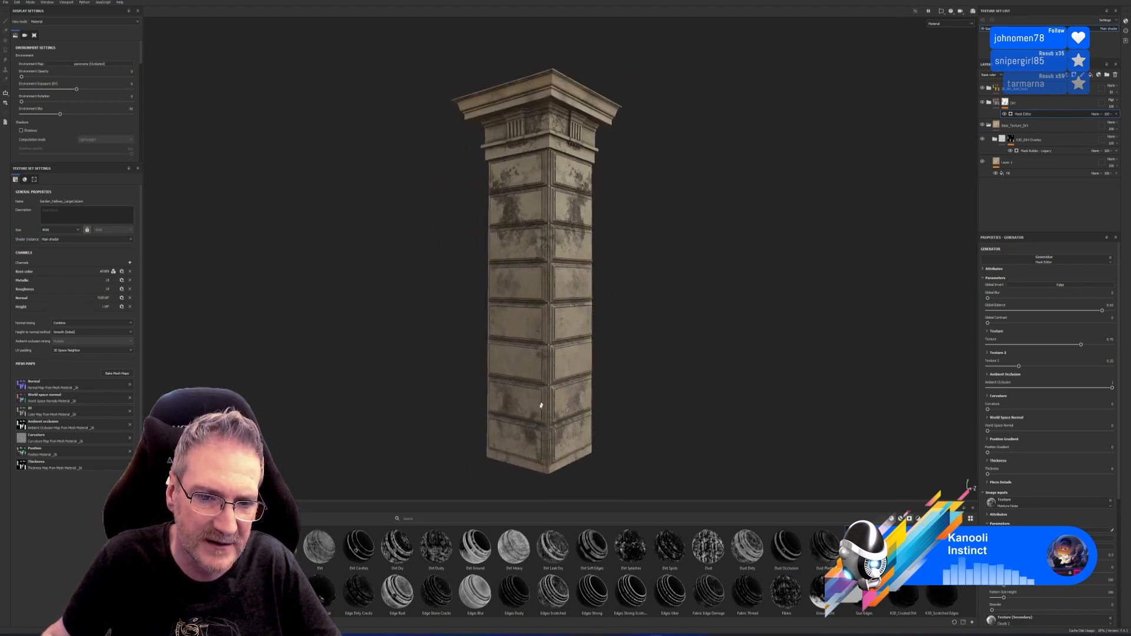
mouse_move(677, 363)
left_mouse_down("alt")
mouse_move(499, 378)
mouse_move(773, 382)
mouse_move(784, 368)
mouse_move(819, 379)
mouse_move(589, 378)
mouse_move(671, 379)
left_mouse_up("alt")
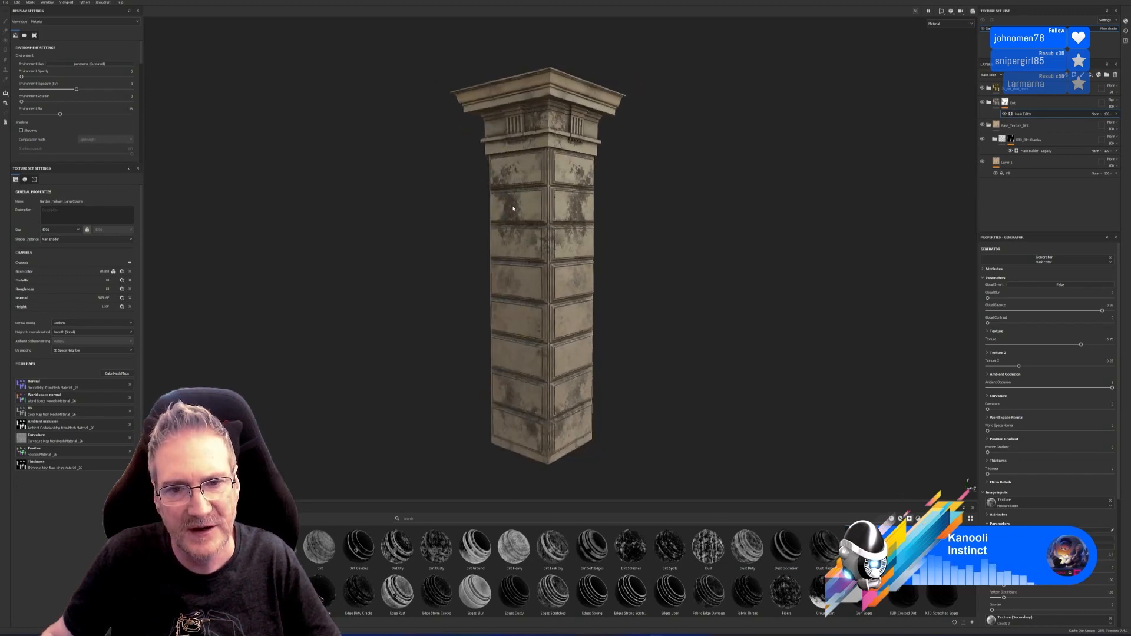
scroll(538, 208, "up", 3)
scroll(477, 196, "up", 2)
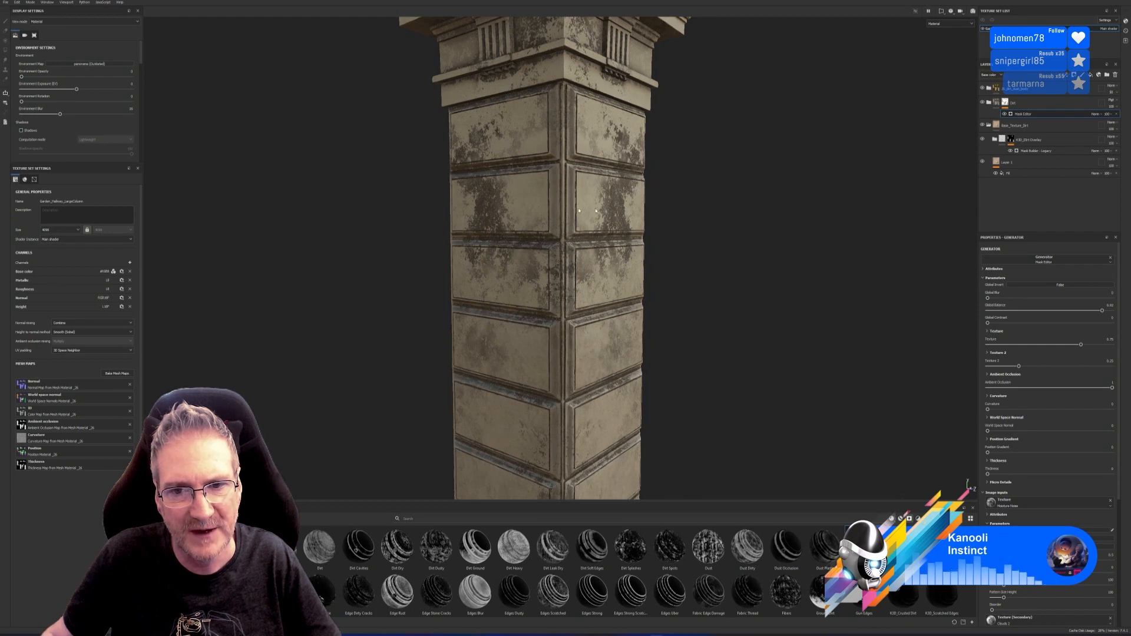
scroll(670, 259, "down", 5)
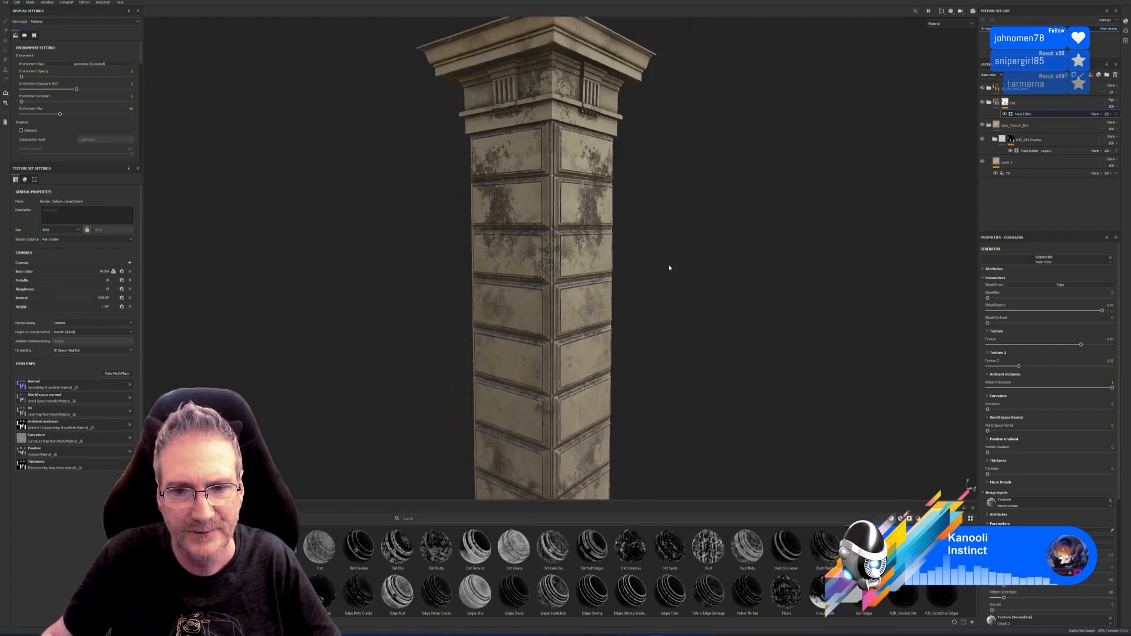
mouse_move(675, 312)
left_mouse_down("alt")
mouse_move(566, 300)
mouse_move(758, 290)
mouse_move(786, 316)
mouse_move(690, 316)
mouse_move(730, 321)
mouse_move(719, 277)
mouse_move(672, 260)
mouse_move(726, 274)
mouse_move(748, 316)
mouse_move(722, 320)
mouse_move(795, 306)
mouse_move(705, 298)
mouse_move(734, 303)
mouse_move(625, 309)
mouse_move(686, 317)
left_mouse_up("alt")
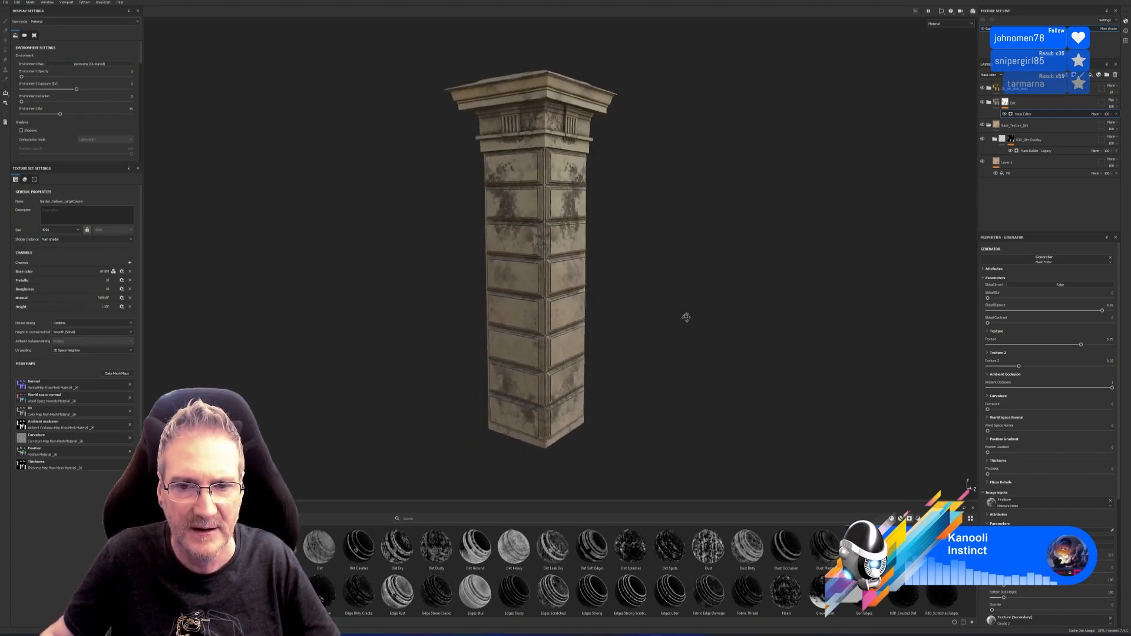
scroll(591, 270, "up", 4)
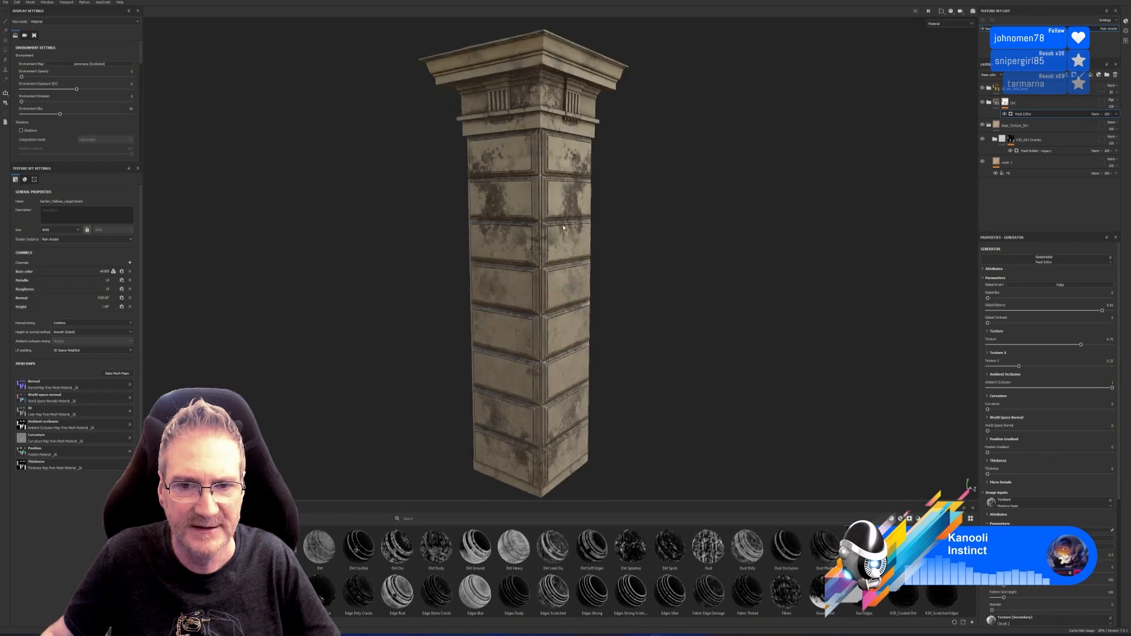
middle_click_drag(632, 240, 652, 308, "alt")
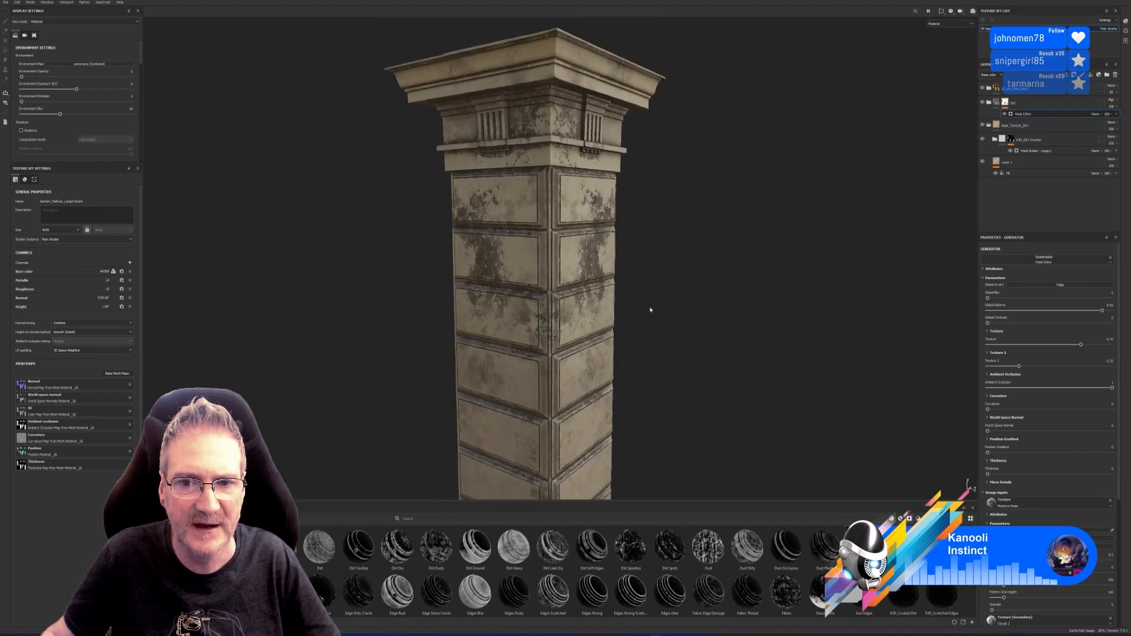
mouse_move(652, 308)
left_mouse_down("alt")
mouse_move(591, 255)
mouse_move(675, 323)
mouse_move(781, 328)
mouse_move(652, 330)
mouse_move(670, 341)
mouse_move(677, 285)
mouse_move(631, 310)
mouse_move(766, 313)
mouse_move(570, 263)
mouse_move(618, 288)
mouse_move(699, 305)
mouse_move(702, 318)
mouse_move(653, 306)
left_mouse_up("alt")
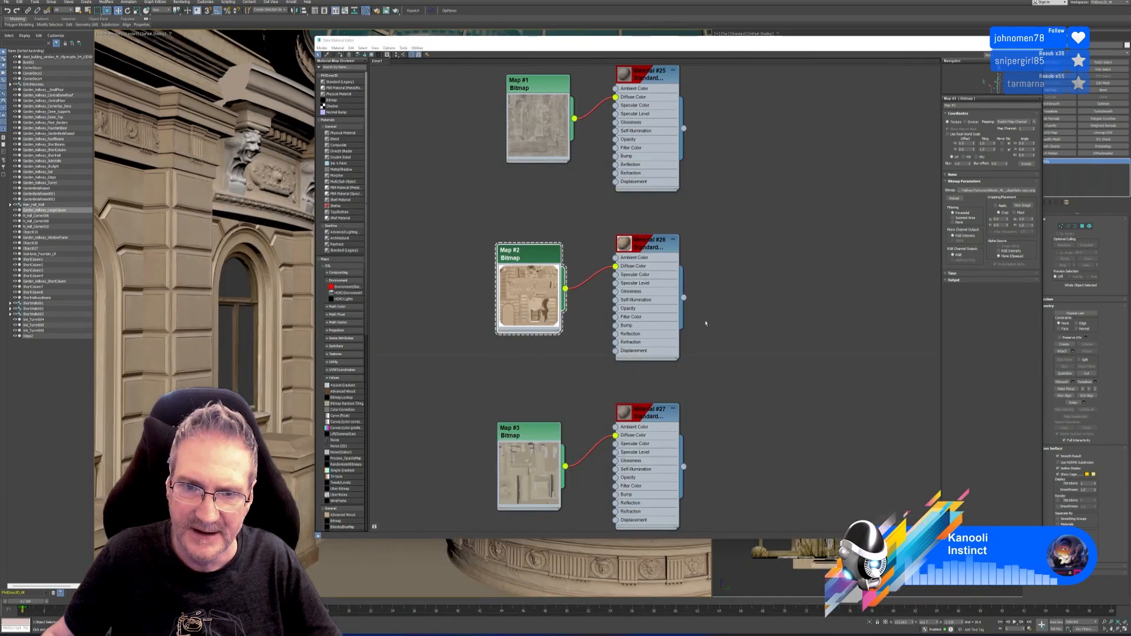
Switch to 3ds Max, close the material editor and isolate the selected large column in the perspective view.
key("m")
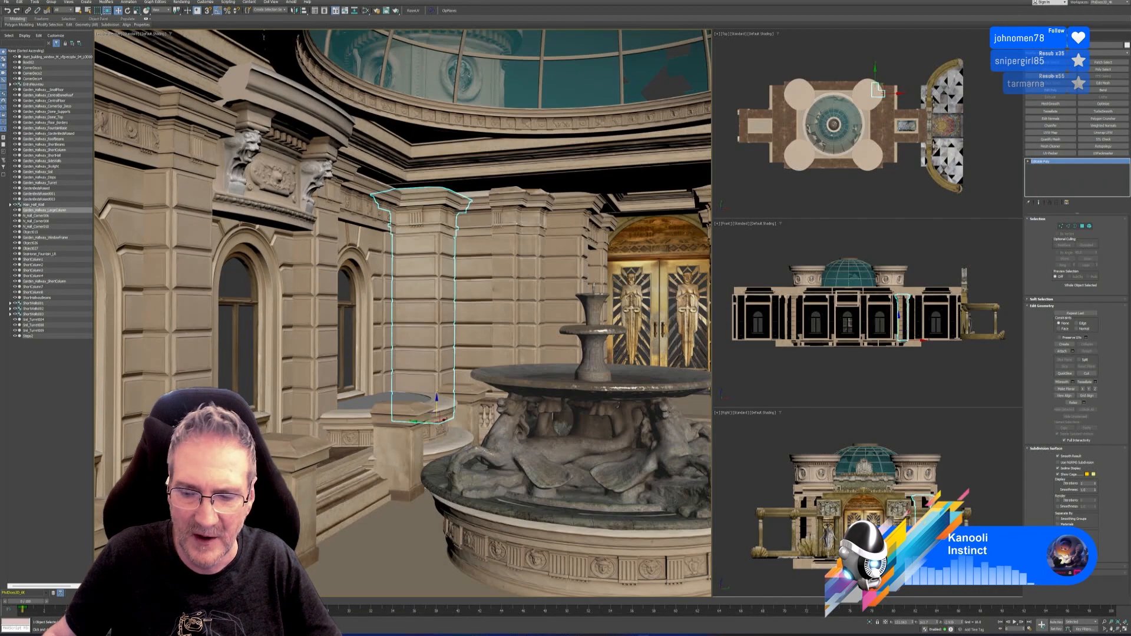
left_click(870, 623)
middle_click_drag(555, 374, 560, 385)
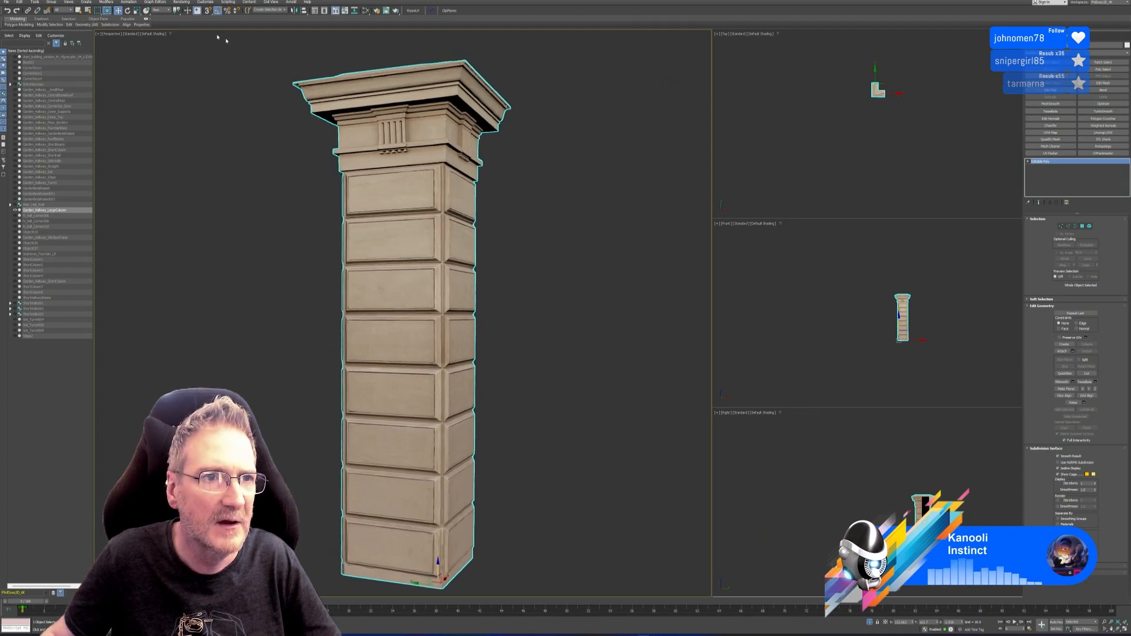
left_click(181, 2)
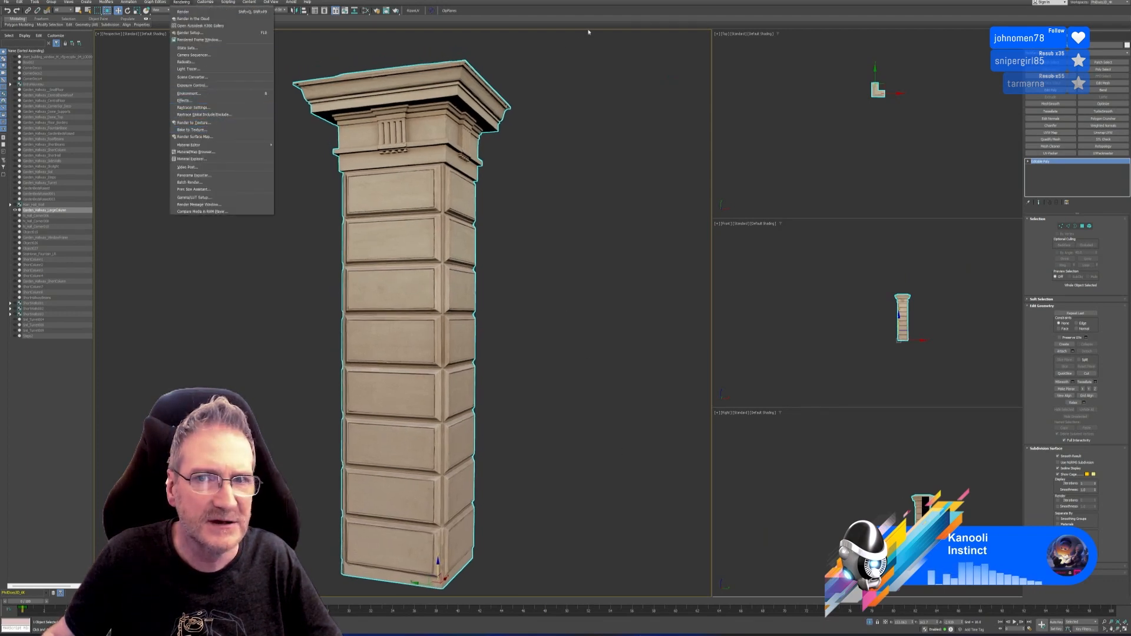
left_click(597, 11)
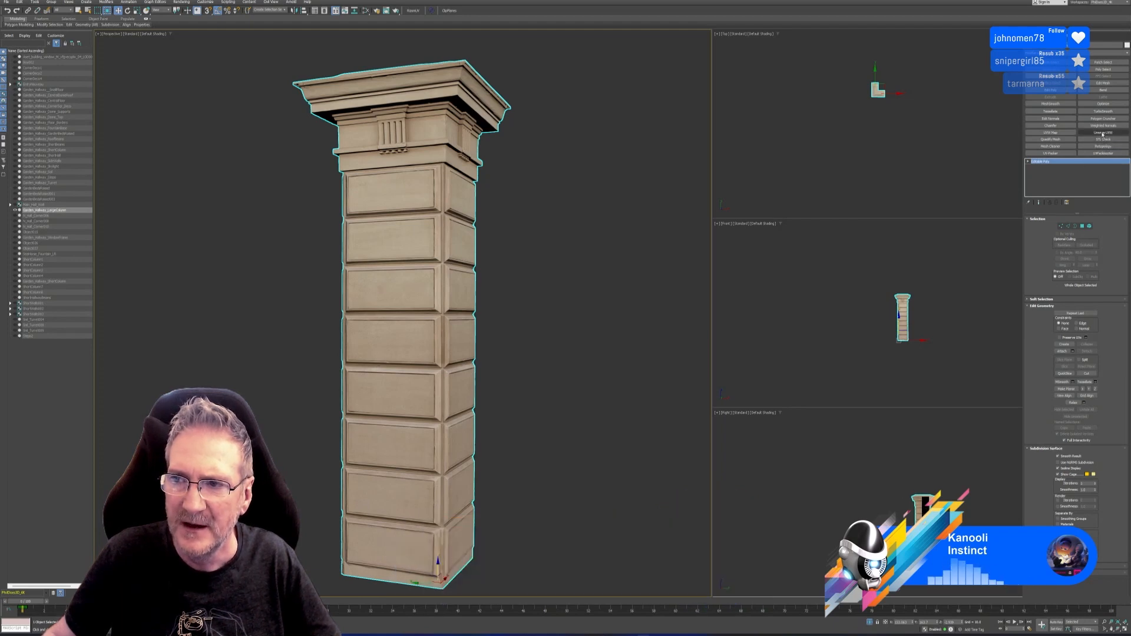
Add an Unwrap UVW modifier to the column, switch it to the next map channel and open the UV editor.
left_click(1103, 133)
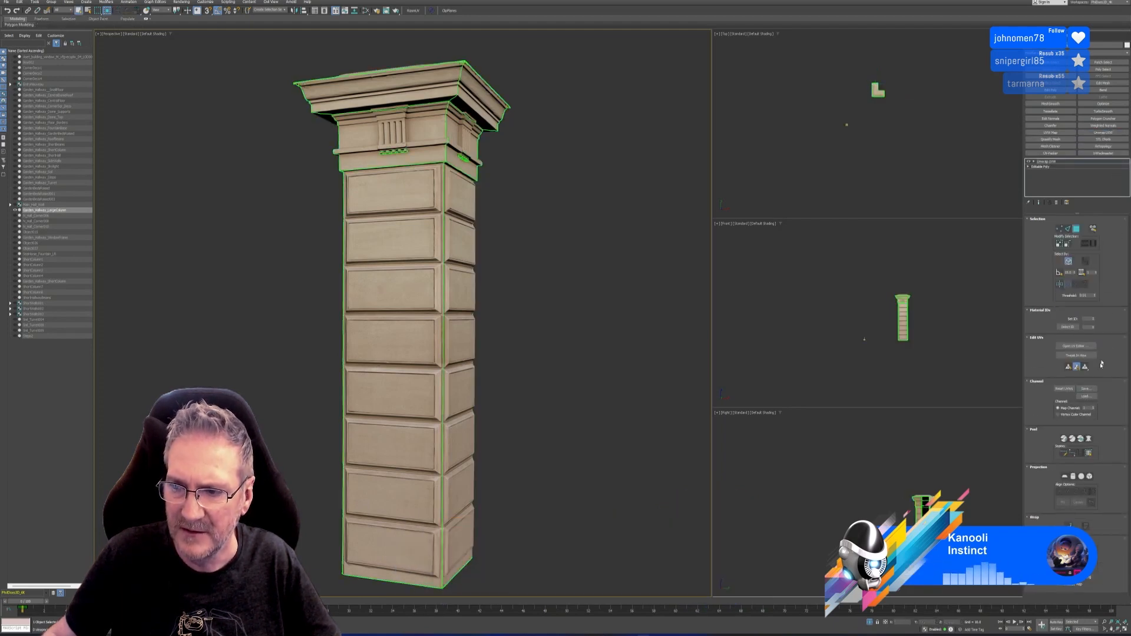
left_click(1095, 409)
left_click(536, 325)
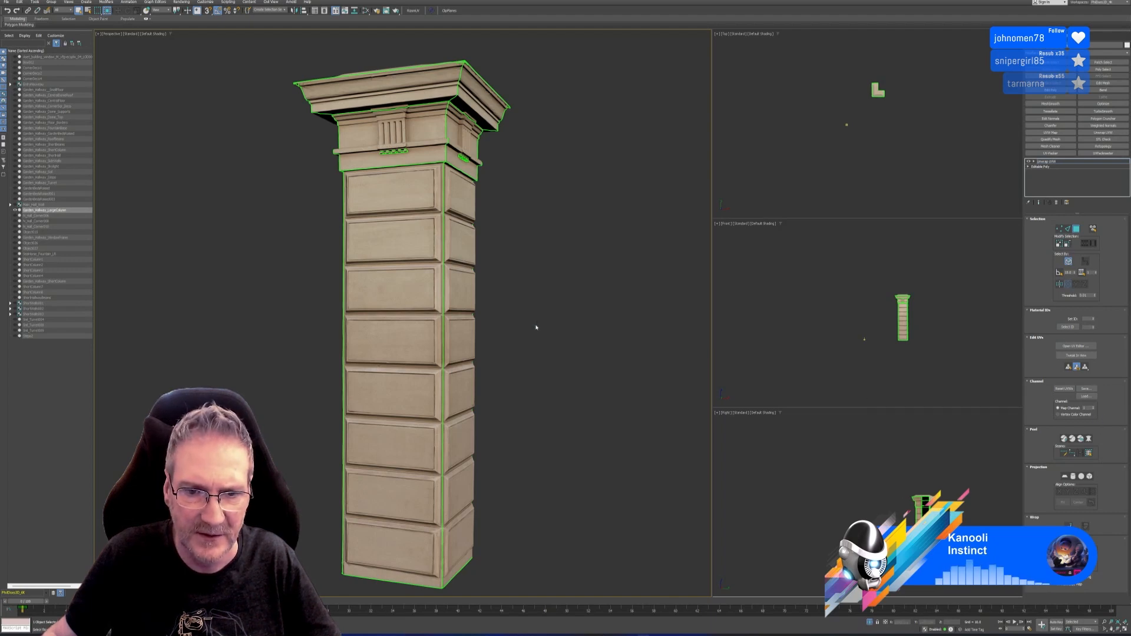
left_click(1076, 346)
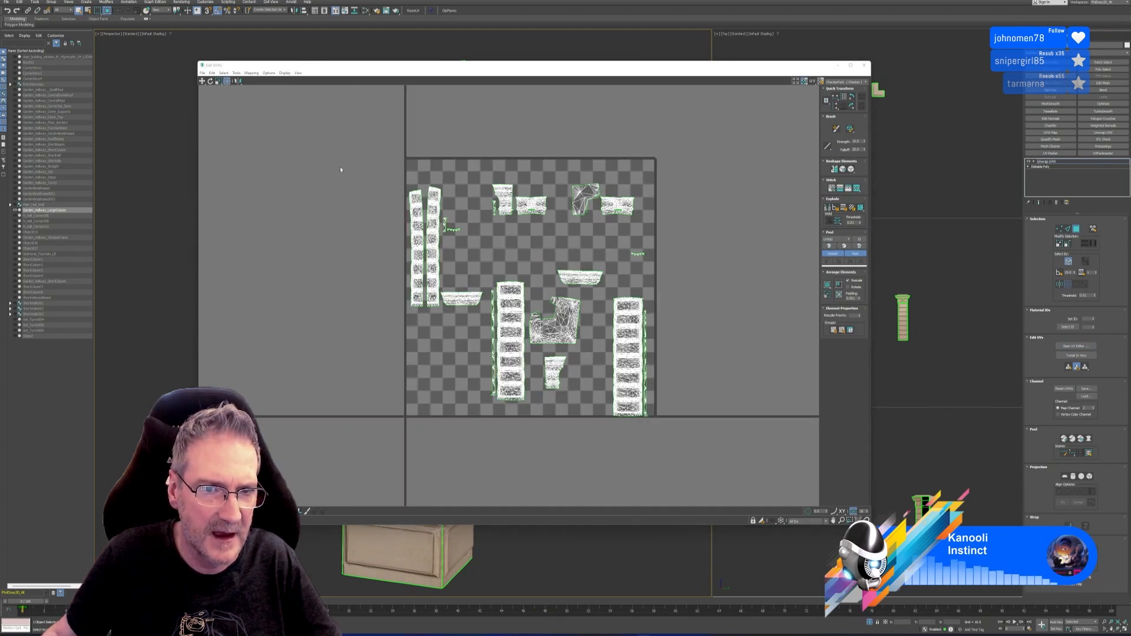
Repack all of the column's UV islands to fill the UV tile and check which column face one long strip covers.
left_click_drag(347, 143, 660, 425)
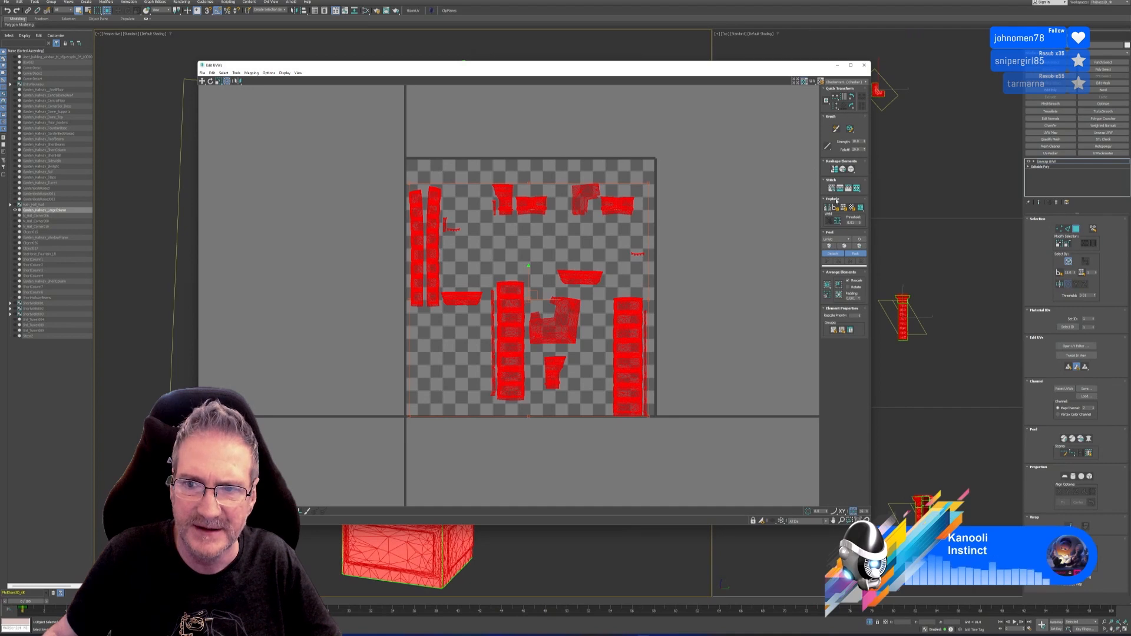
left_click(730, 231)
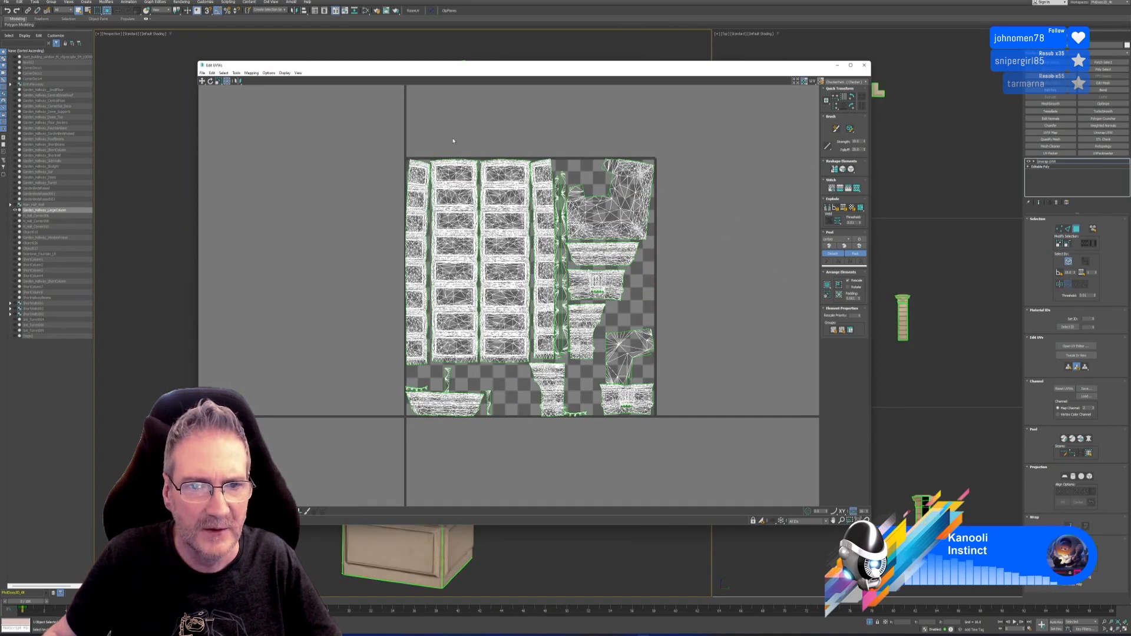
left_click(457, 253)
left_click_drag(485, 70, 601, 81)
left_click(792, 246)
Close the UV editor, leave polygon selection and turn off the green seam display on the column.
left_click(957, 70)
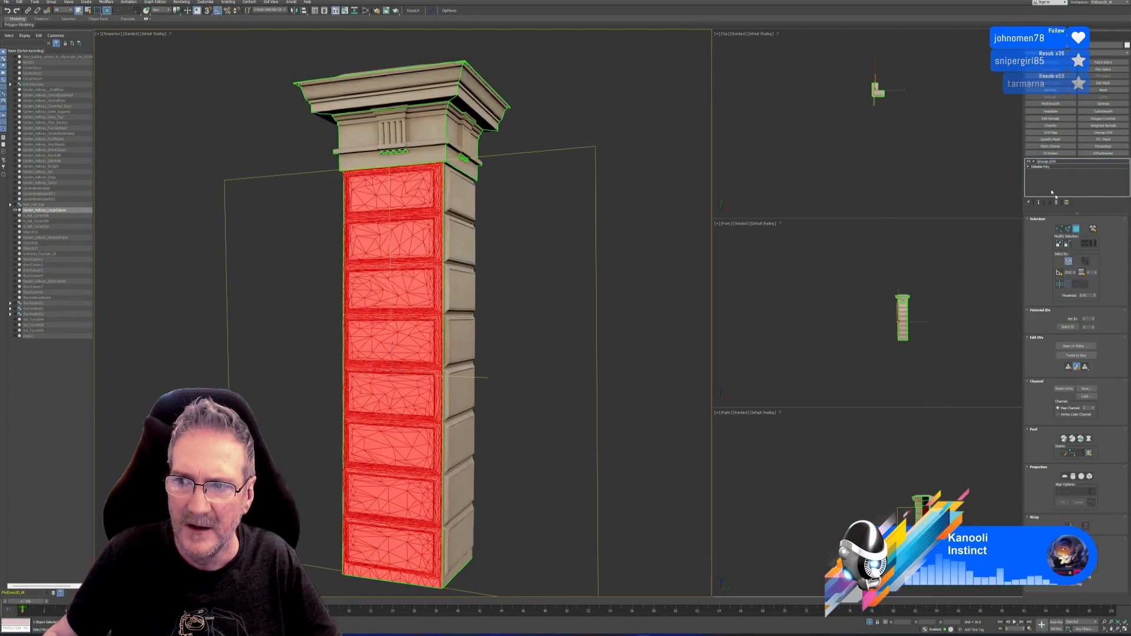
left_click(1077, 230)
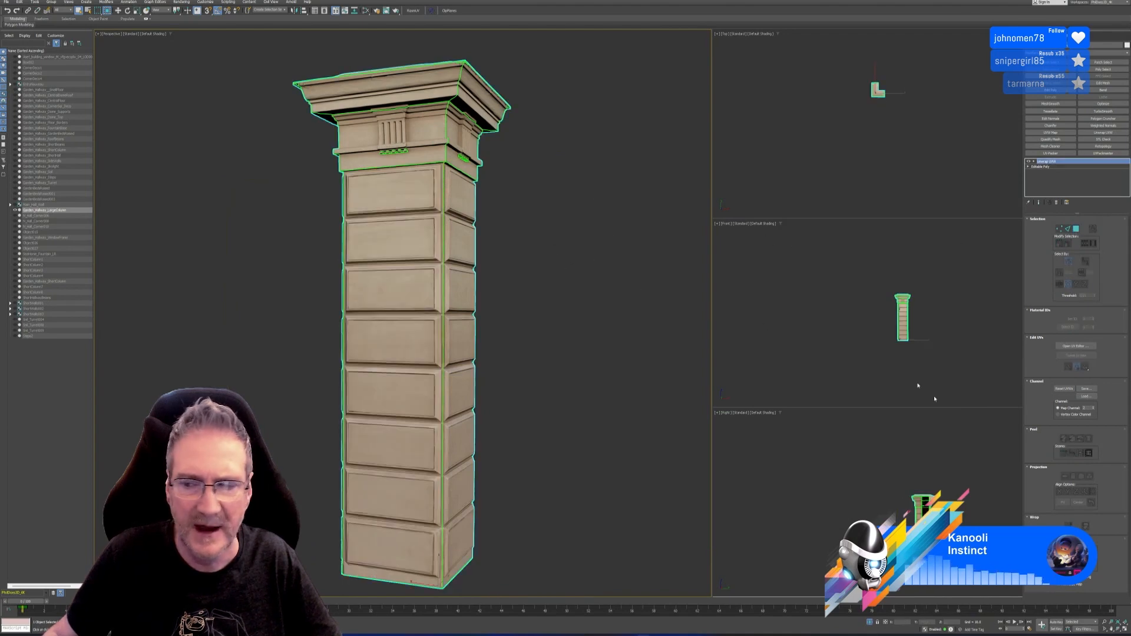
left_click(1063, 557)
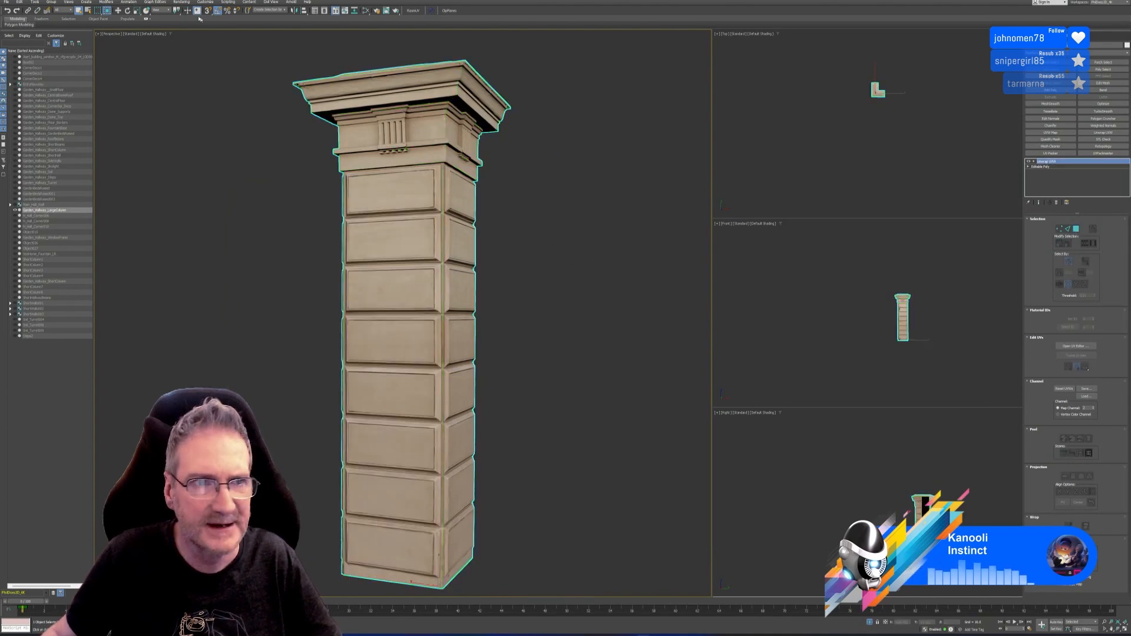
Open the Bake To Texture window for the column and look over the available baking commands.
left_click(181, 2)
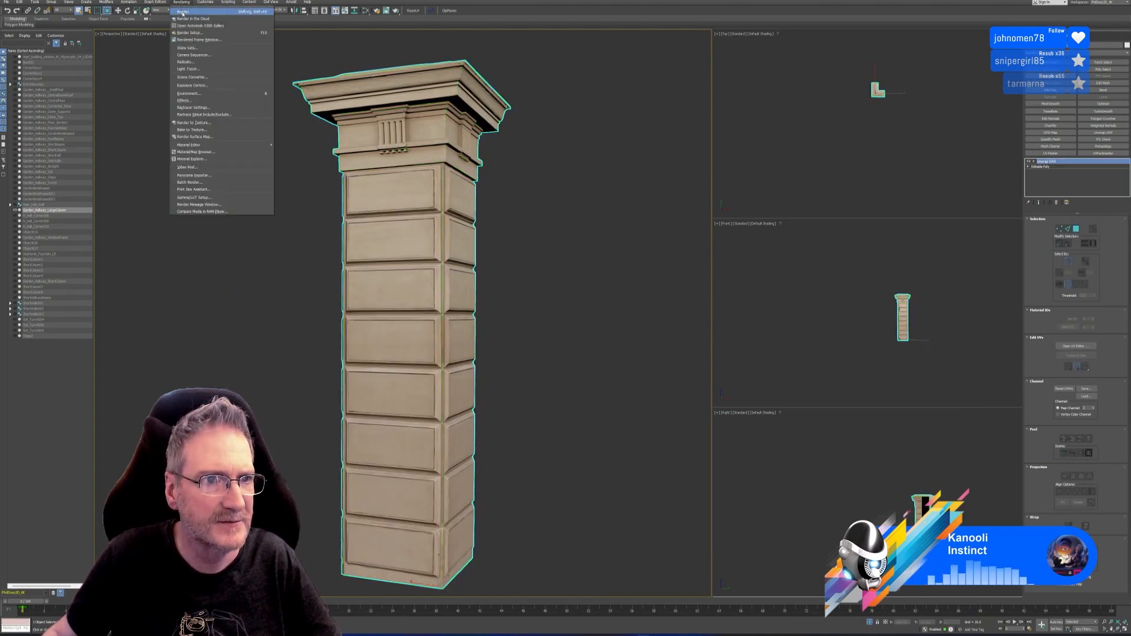
left_click(198, 129)
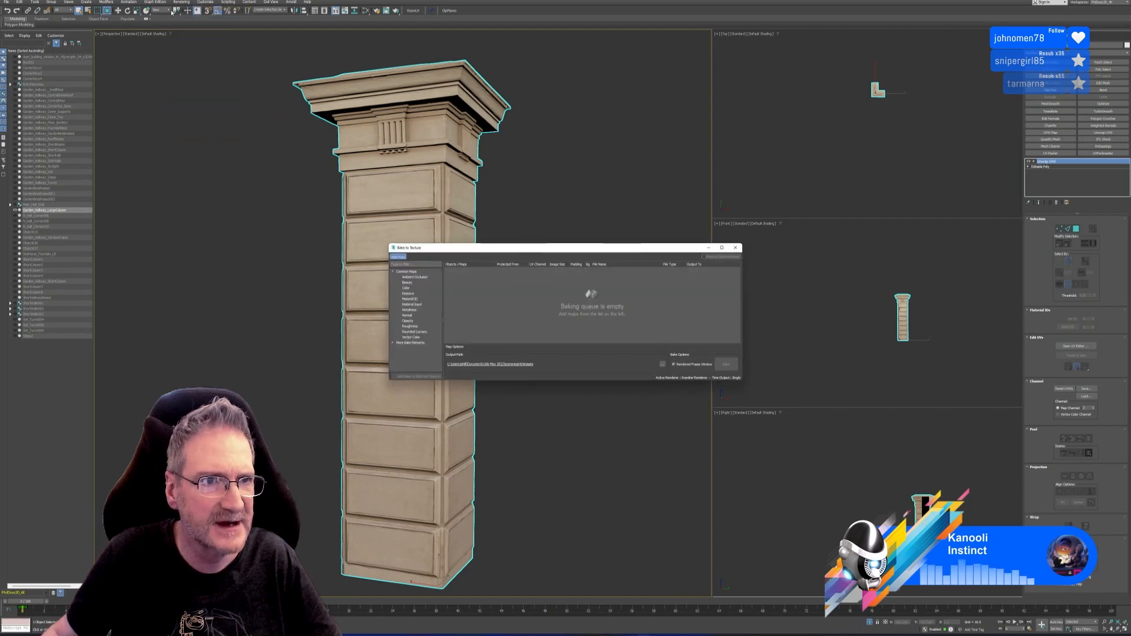
left_click(178, 2)
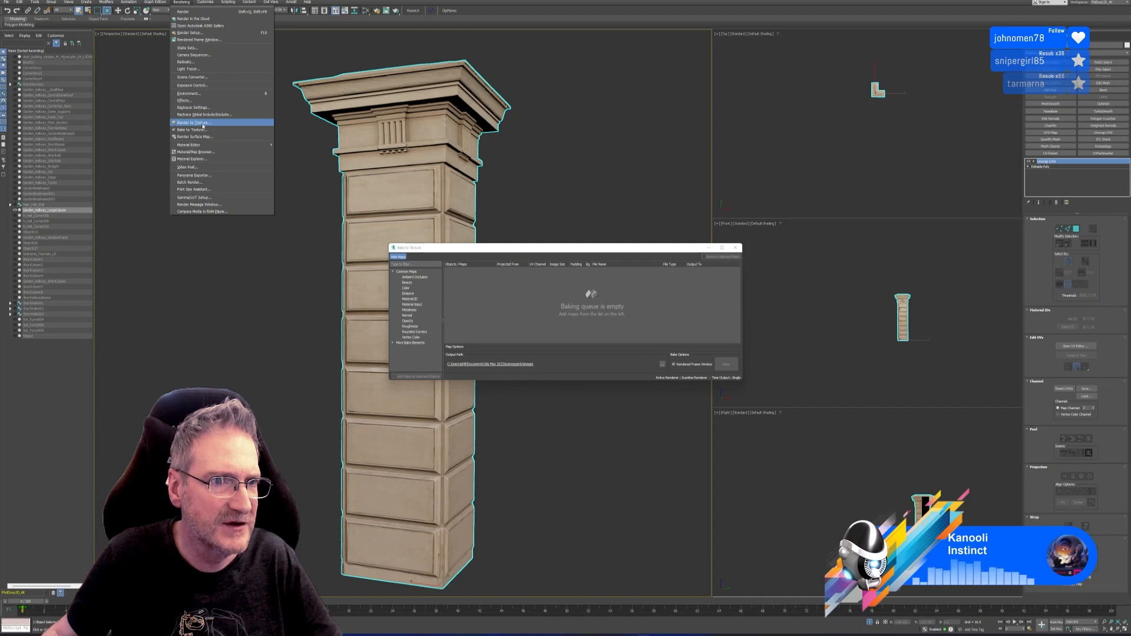
left_click(519, 248)
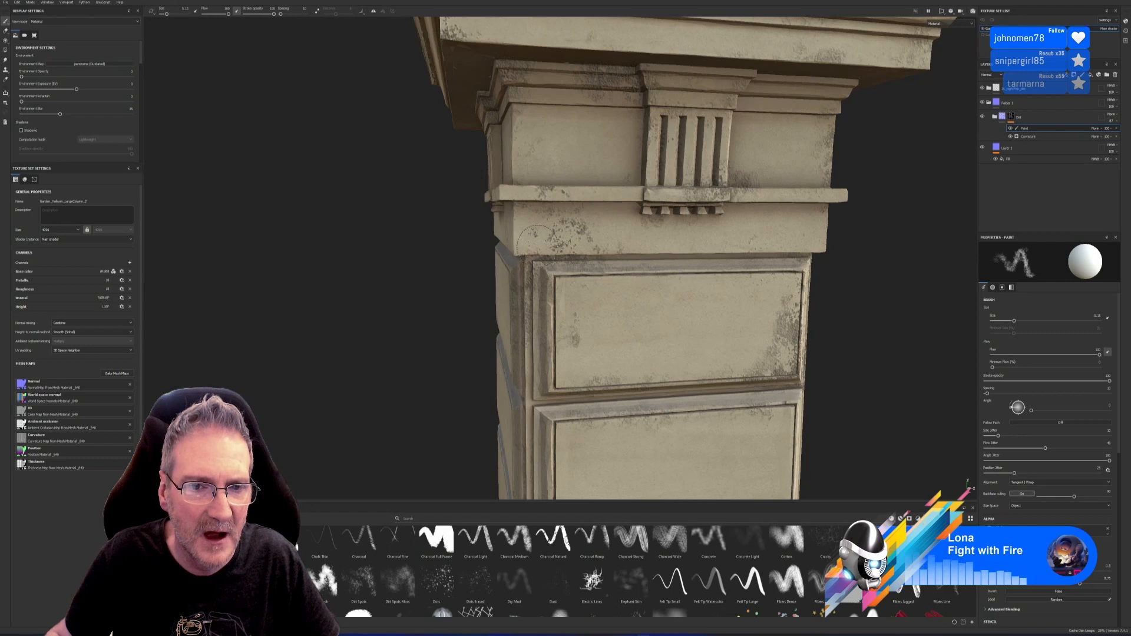
Examine the painted dirt on the column's capital, shaft panels and corners, both up close and with the whole column in view.
scroll(538, 237, "up", 5)
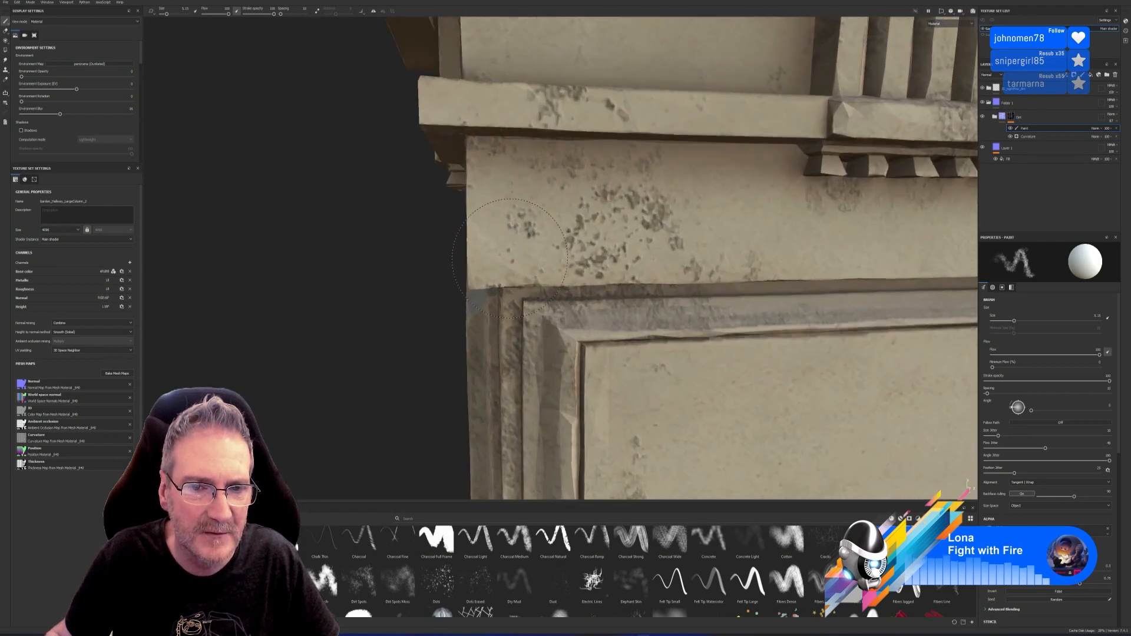
scroll(756, 293, "down", 5)
mouse_move(756, 293)
left_mouse_down("alt")
mouse_move(847, 266)
mouse_move(848, 283)
mouse_move(836, 295)
mouse_move(806, 289)
mouse_move(804, 209)
mouse_move(782, 273)
mouse_move(773, 252)
mouse_move(950, 260)
mouse_move(788, 257)
mouse_move(813, 232)
mouse_move(898, 254)
mouse_move(745, 265)
mouse_move(937, 270)
mouse_move(766, 267)
mouse_move(740, 277)
mouse_move(943, 265)
mouse_move(675, 349)
left_mouse_up("alt")
scroll(806, 289, "down", 5)
scroll(675, 347, "up", 3)
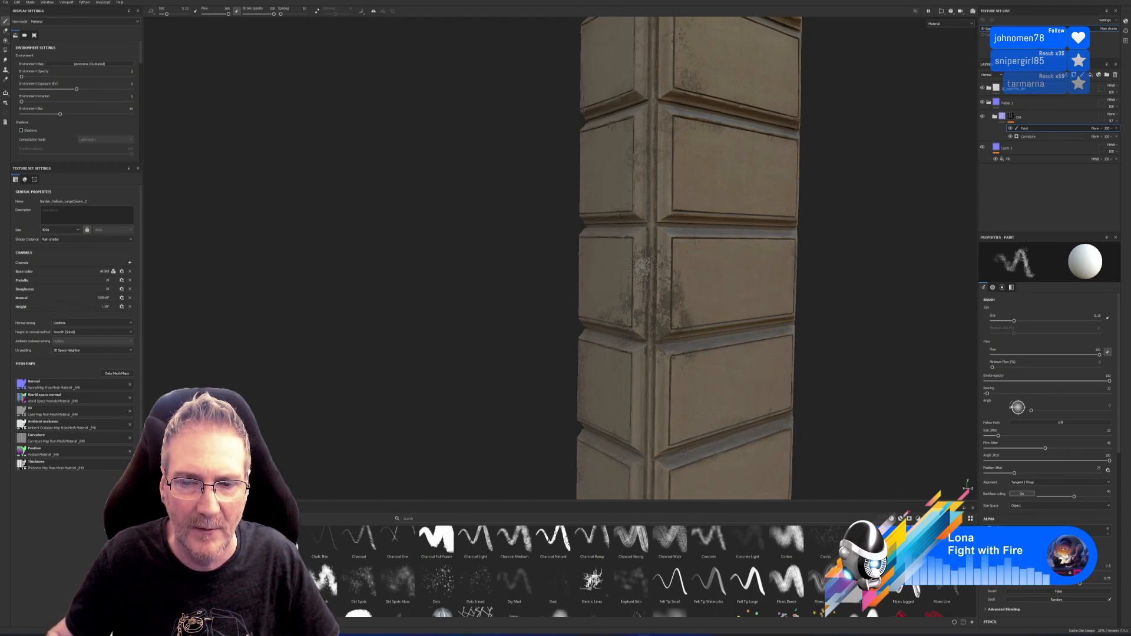
scroll(643, 272, "down", 2)
mouse_move(662, 298)
middle_mouse_down("alt")
mouse_move(658, 259)
mouse_move(666, 353)
middle_mouse_up("alt")
left_click_drag(667, 349, 656, 267, "alt")
scroll(656, 269, "down", 2)
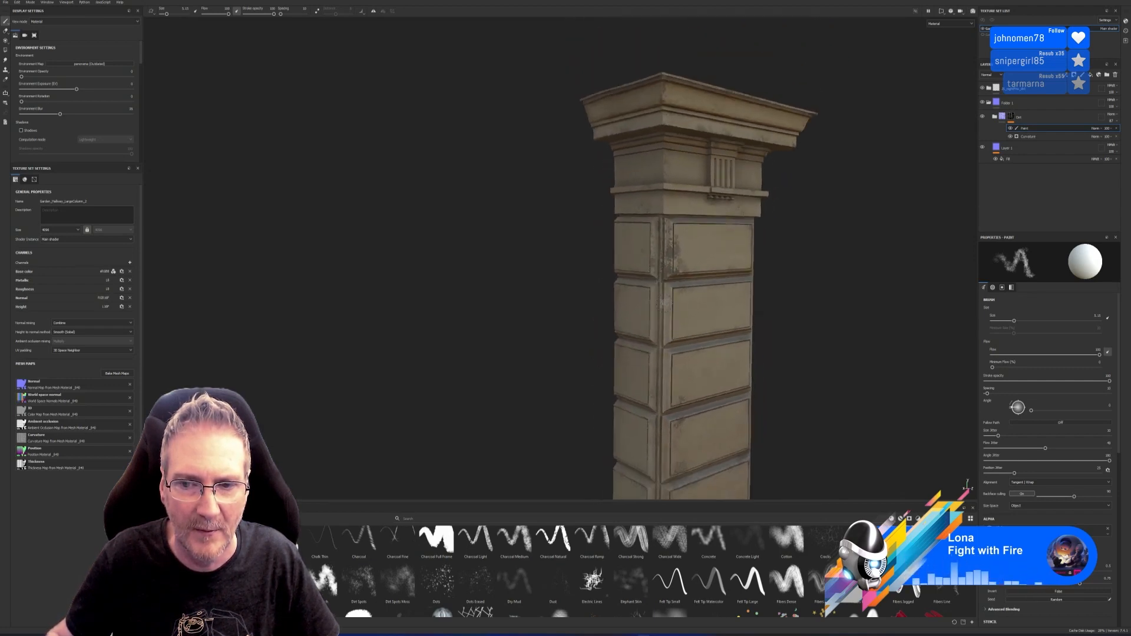
scroll(666, 353, "up", 4)
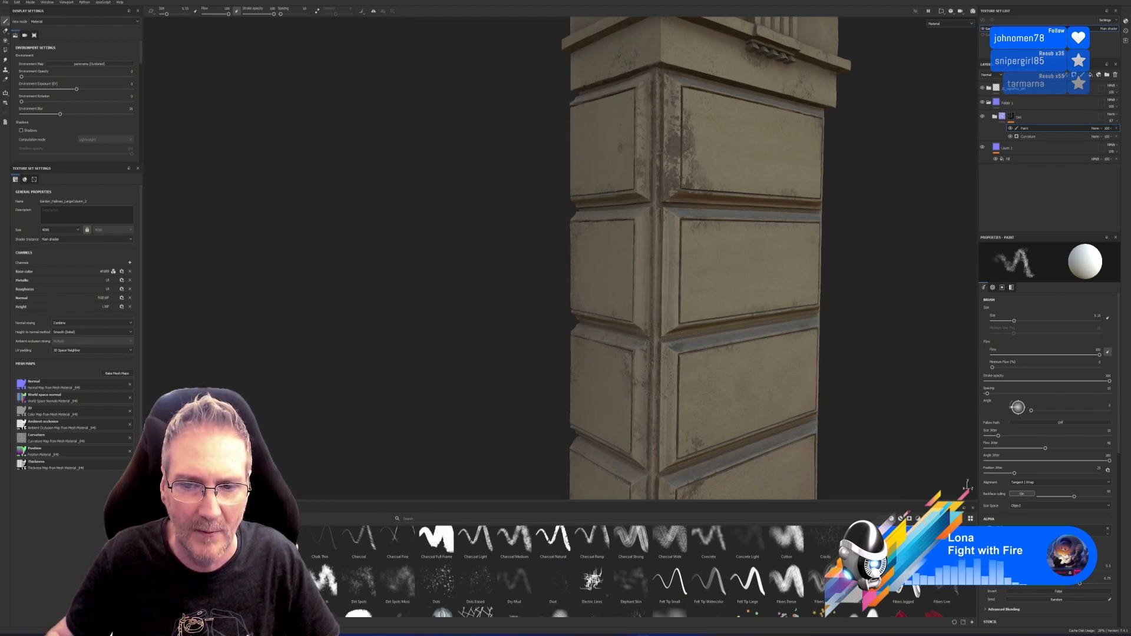
scroll(665, 367, "down", 5)
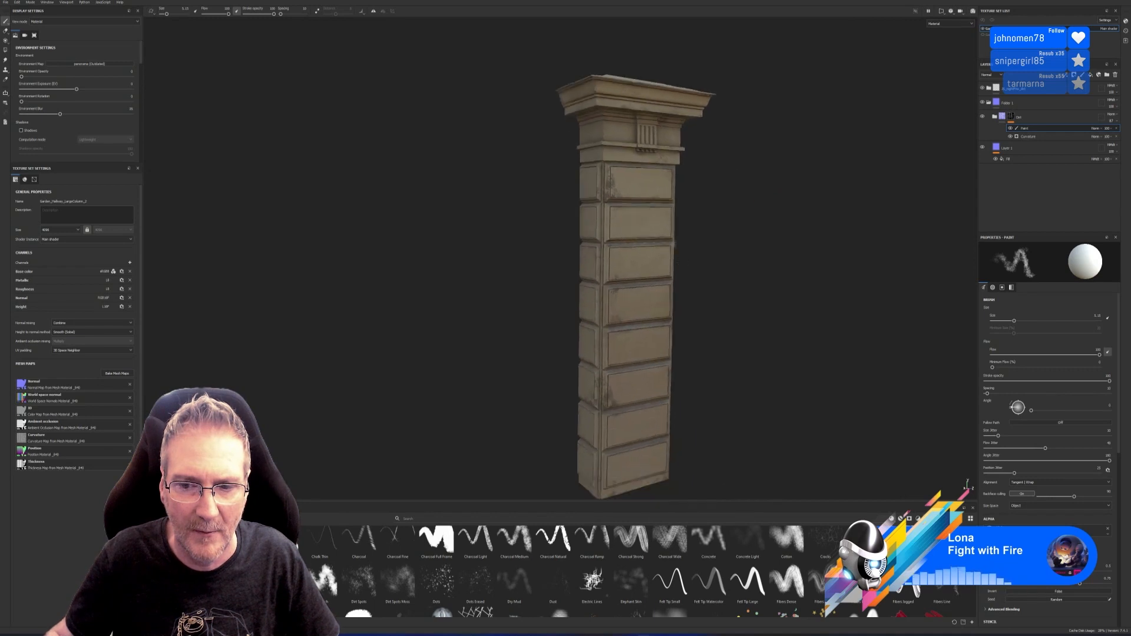
left_click_drag(700, 289, 527, 287, "alt")
middle_click_drag(666, 287, 625, 290, "alt")
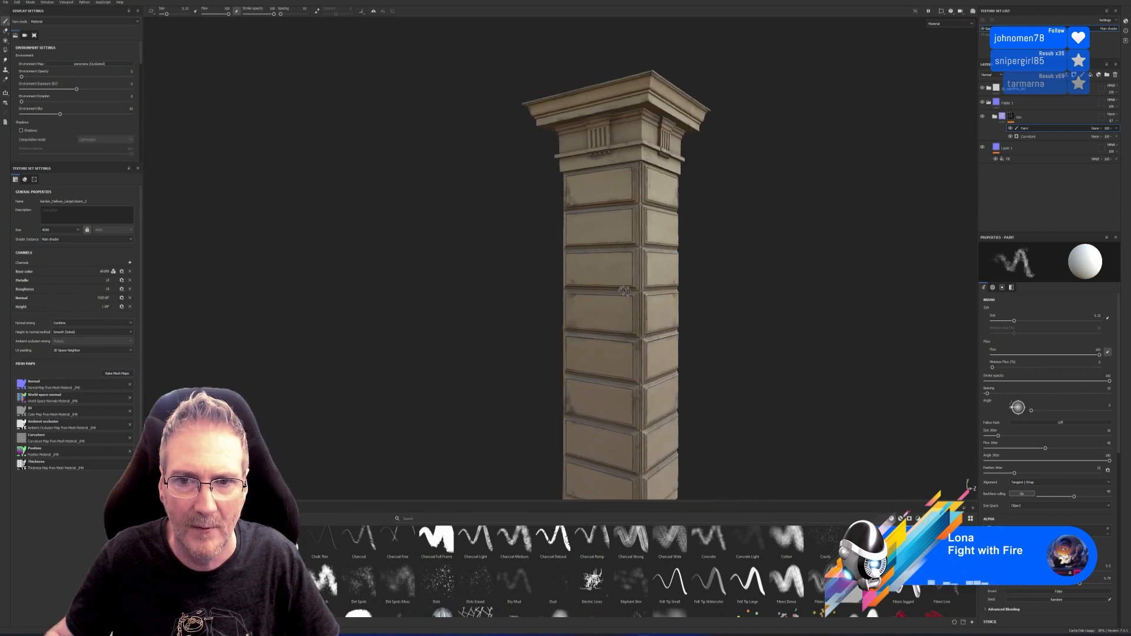
mouse_move(625, 291)
left_mouse_down("alt")
mouse_move(663, 262)
mouse_move(620, 283)
left_mouse_up("alt")
middle_click_drag(666, 207, 645, 330, "alt")
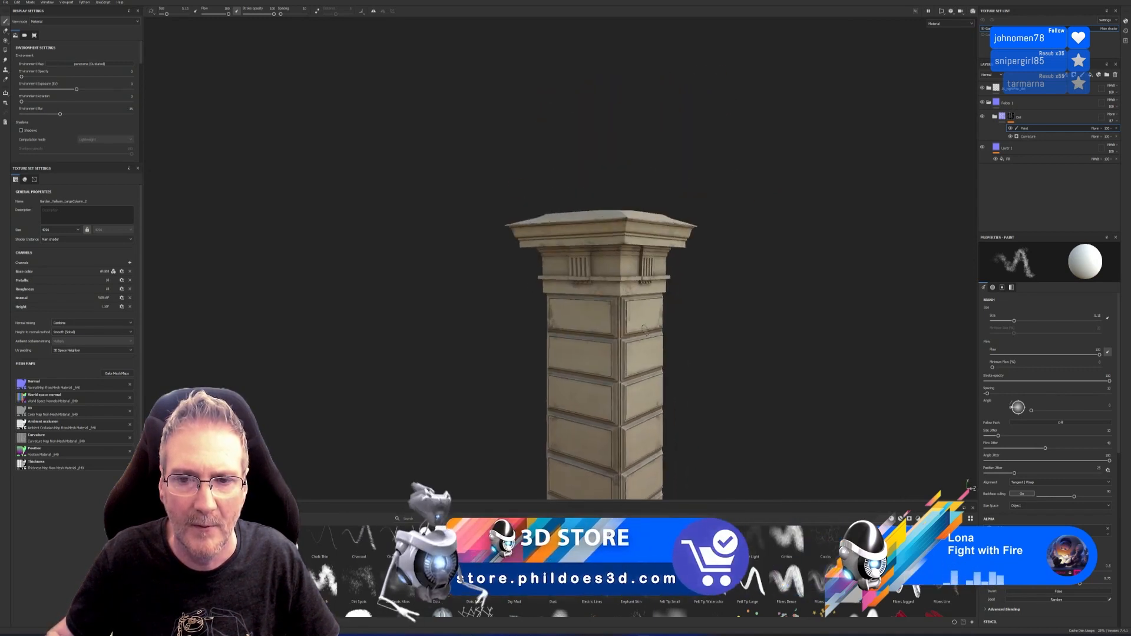
Inspect the dirt along the capital's cornice edges up close and look over the brush's alpha and grayscale settings.
scroll(644, 329, "up", 8)
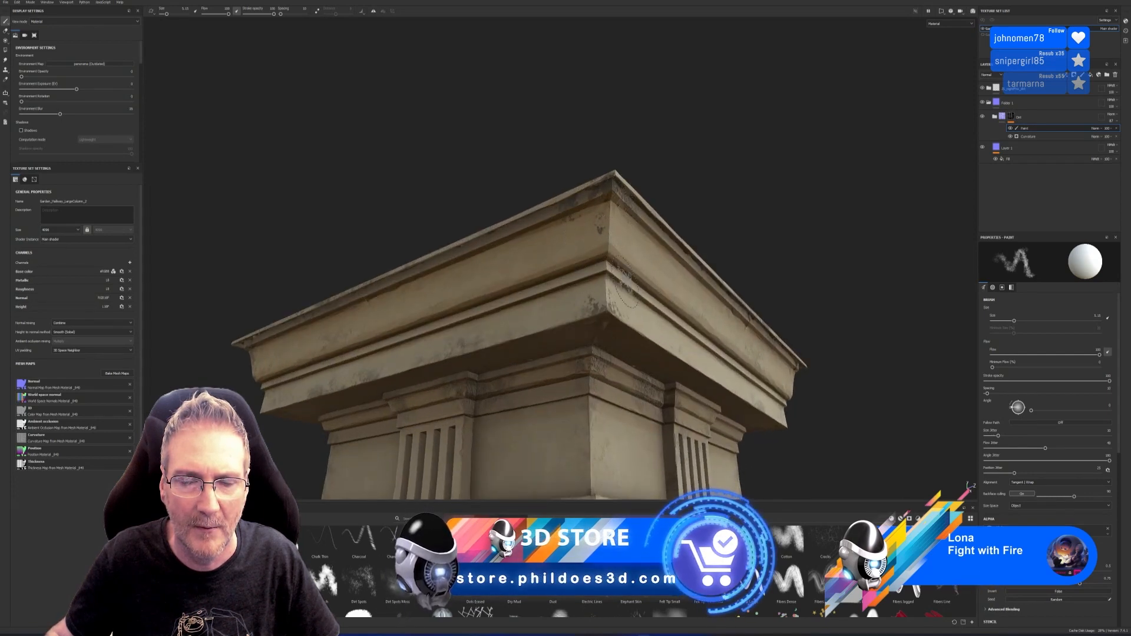
left_click_drag(626, 284, 682, 261, "alt")
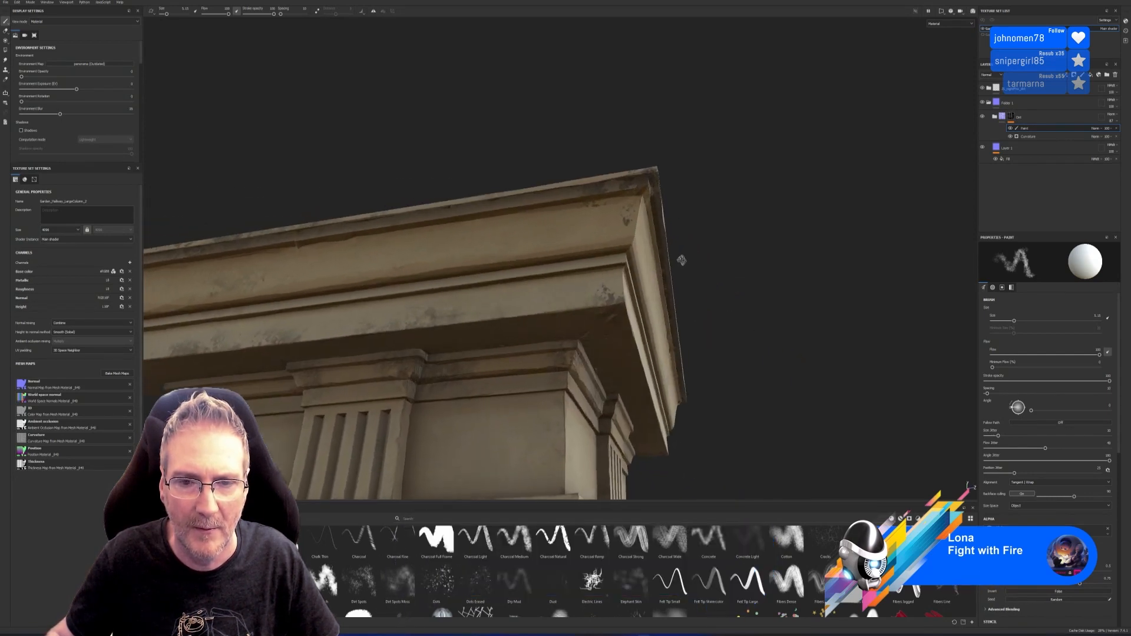
left_click_drag(712, 311, 451, 176, "alt")
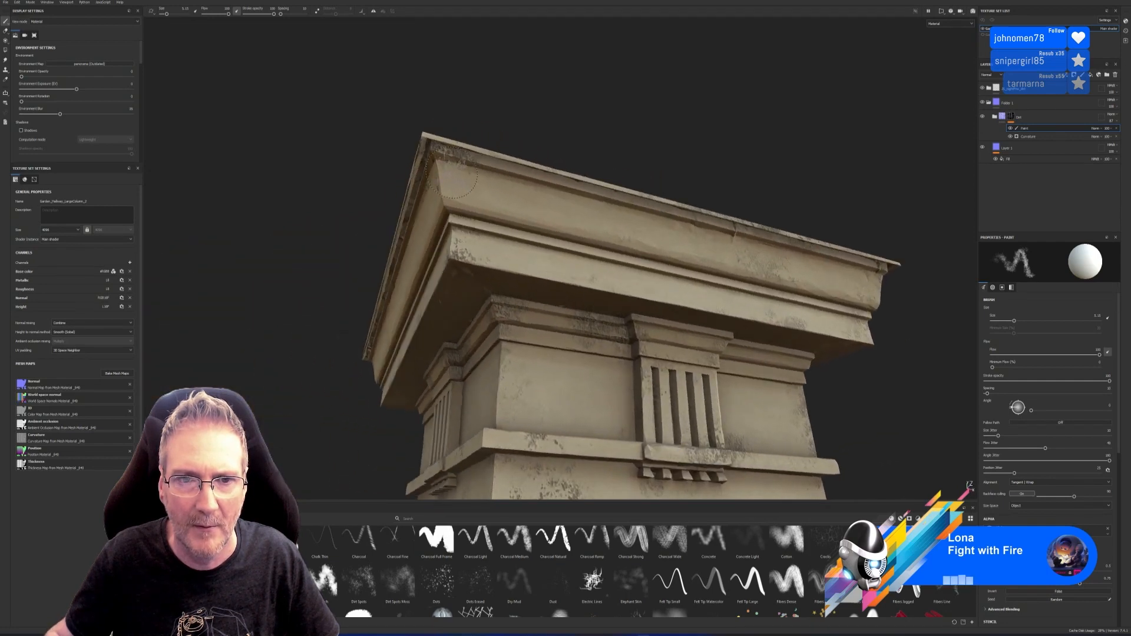
left_click_drag(592, 277, 728, 334, "alt")
scroll(1049, 412, "down", 4)
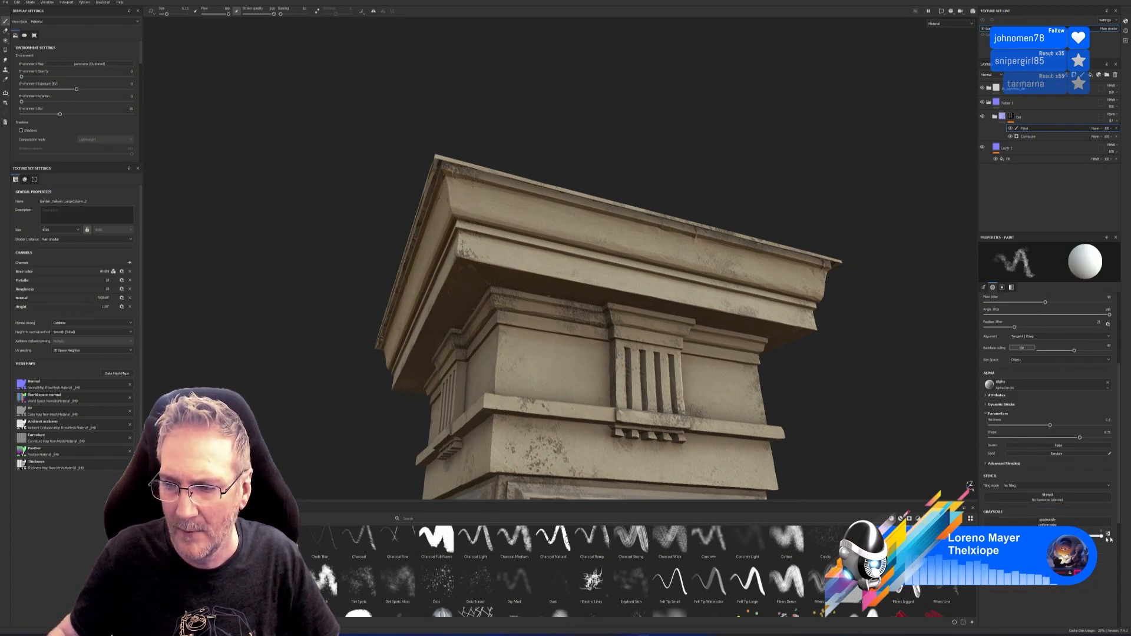
Paint dirt down the vertical edge of a shaft panel, extending the dirt patch at its lower corner.
left_click_drag(804, 396, 797, 309, "alt")
right_click_drag(797, 309, 786, 326, "alt")
middle_click_drag(787, 350, 746, 248, "alt")
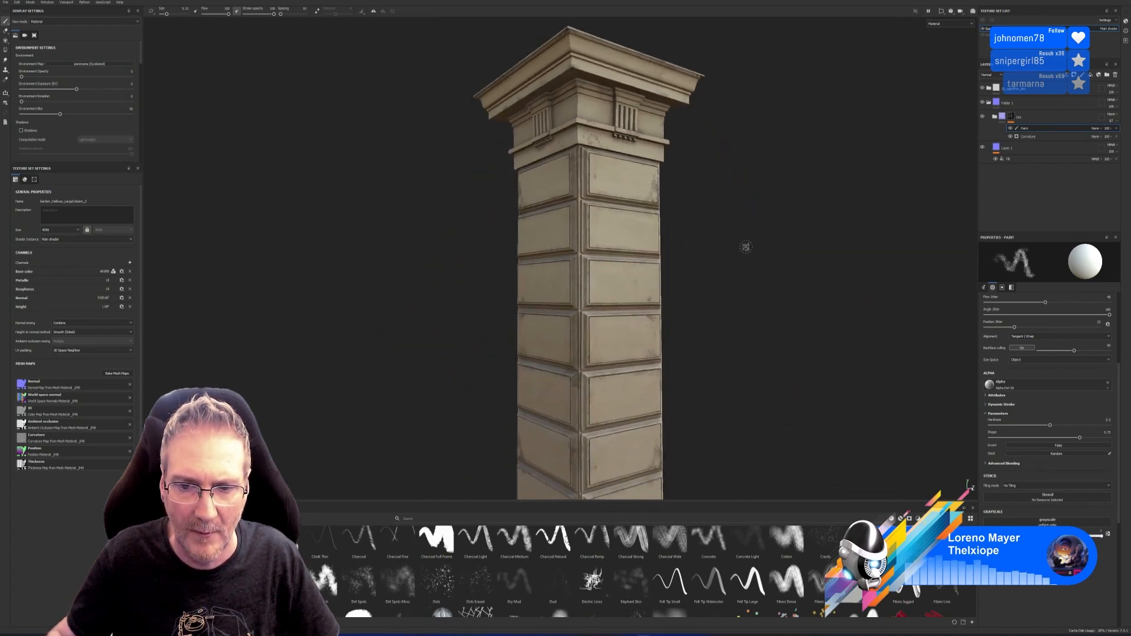
middle_click_drag(747, 302, 743, 260, "alt")
left_click_drag(743, 260, 653, 339, "alt")
right_click_drag(663, 379, 672, 371, "alt")
left_click_drag(675, 374, 690, 382, "alt")
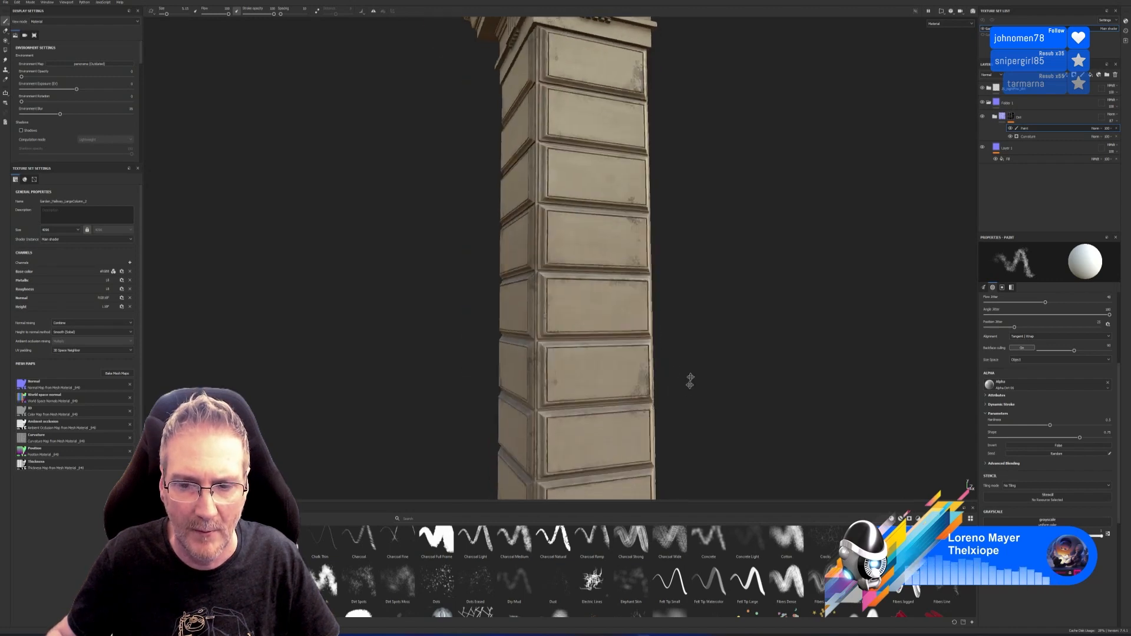
middle_click_drag(690, 381, 657, 324, "alt")
mouse_move(656, 324)
left_mouse_down("alt")
mouse_move(631, 347)
mouse_move(578, 354)
left_mouse_up("alt")
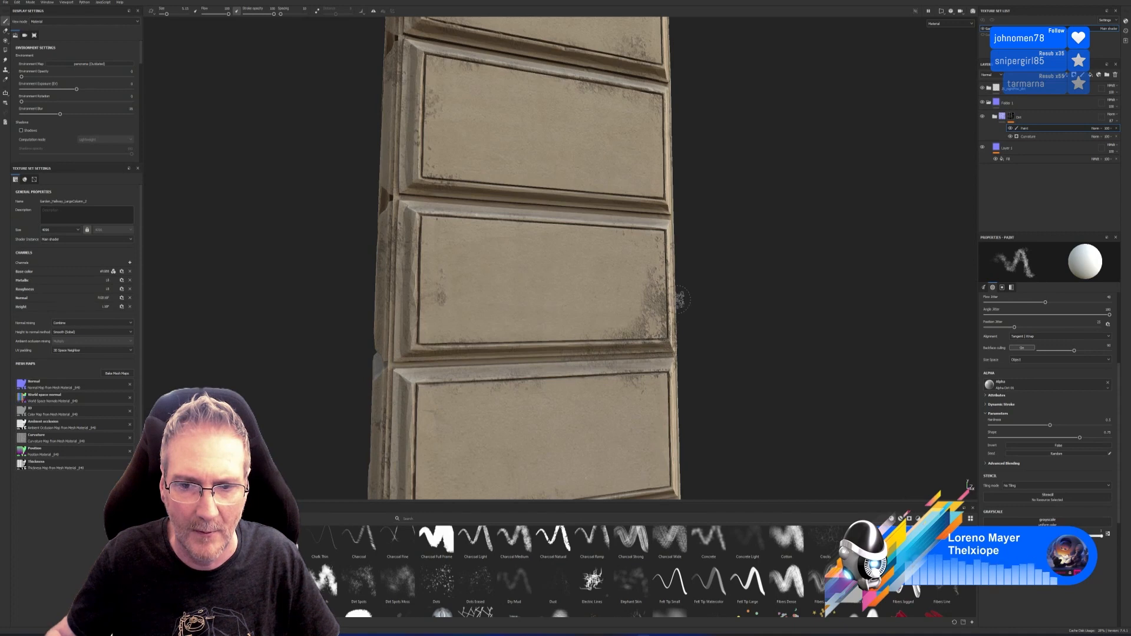
right_click_drag(720, 345, 727, 344, "alt")
middle_click_drag(737, 316, 740, 371, "alt")
left_click_drag(740, 371, 942, 374, "alt")
right_click_drag(735, 310, 718, 302, "alt")
middle_click_drag(713, 271, 737, 336, "alt")
right_click_drag(679, 308, 658, 316, "alt")
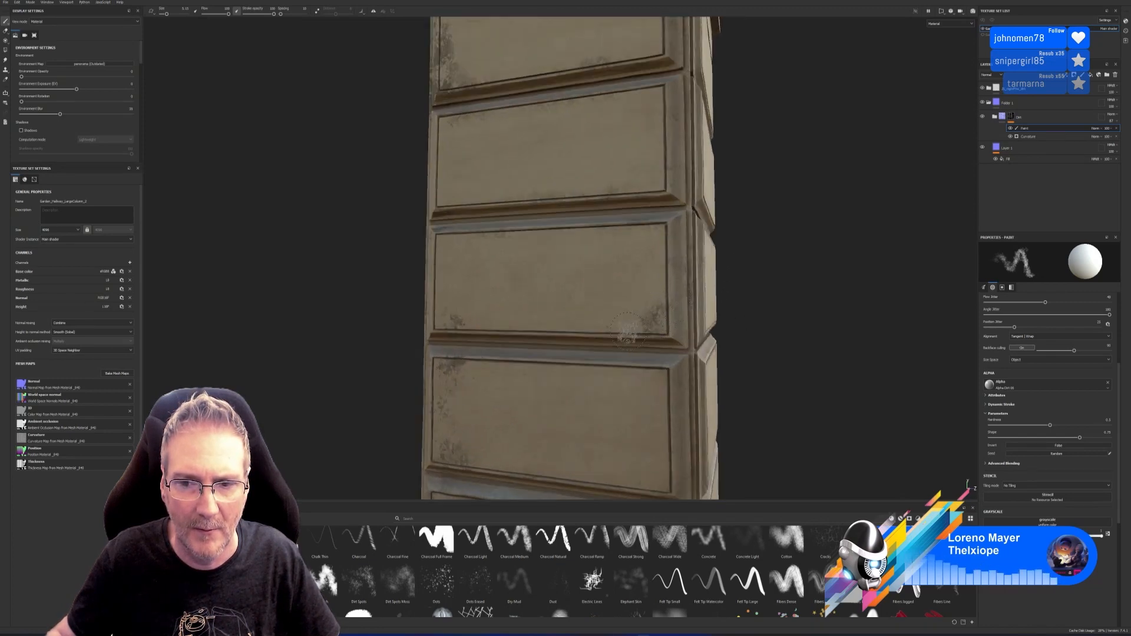
left_click_drag(673, 260, 677, 319)
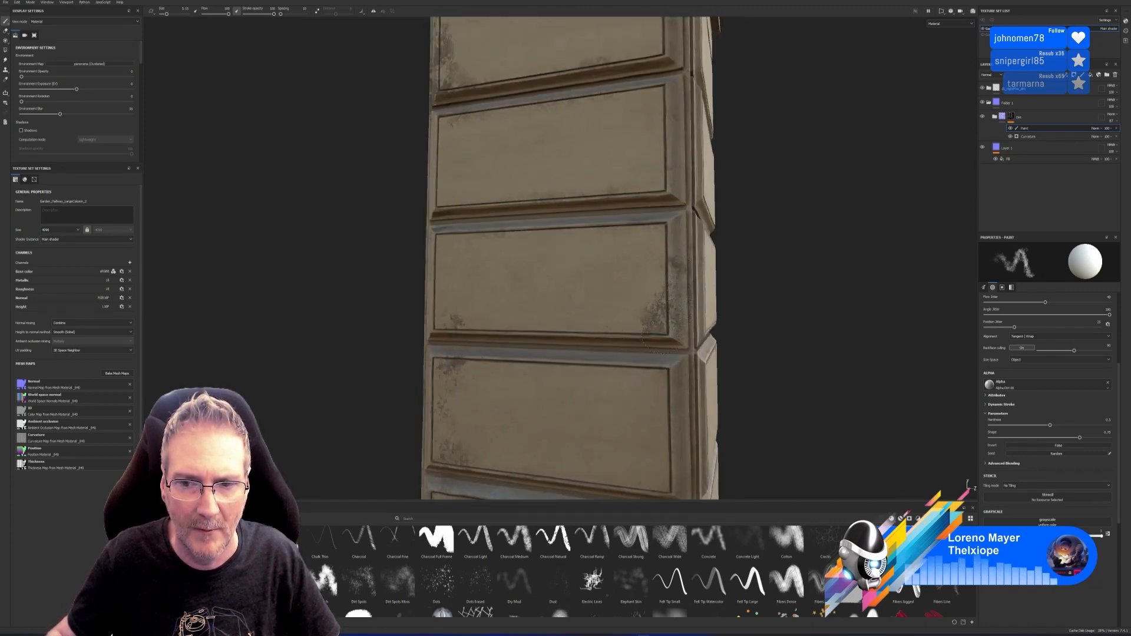
Open the dirt generator on the mask of the layer inside the uppermost folder and raise its dirt level.
scroll(740, 323, "down", 5)
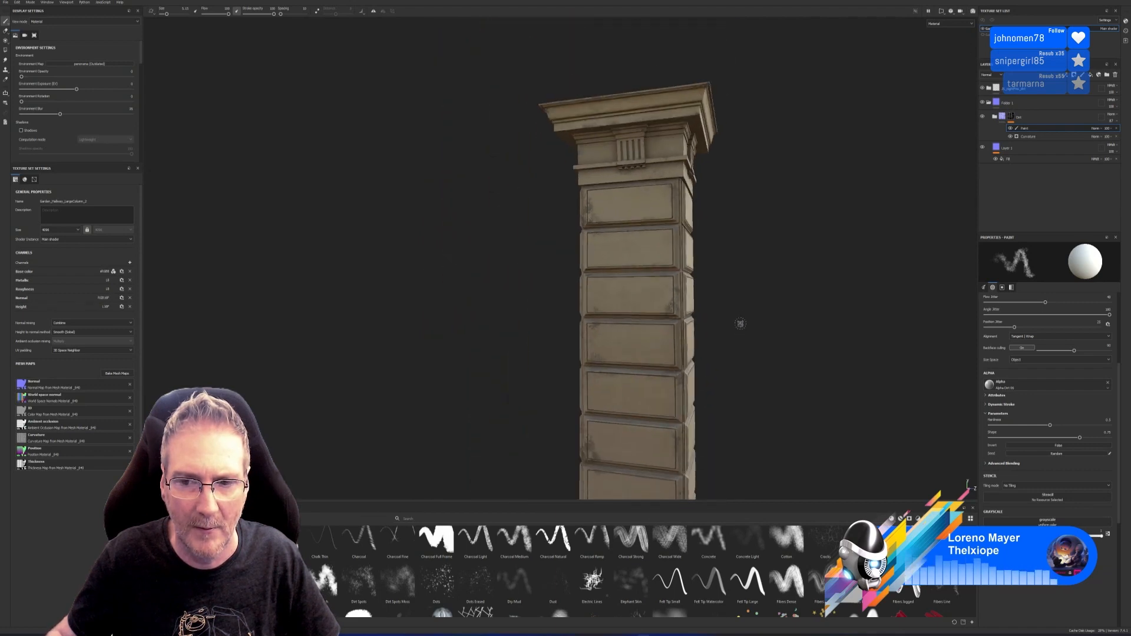
scroll(731, 297, "down", 2)
left_click_drag(733, 310, 678, 314, "alt")
right_click_drag(694, 293, 718, 268, "alt")
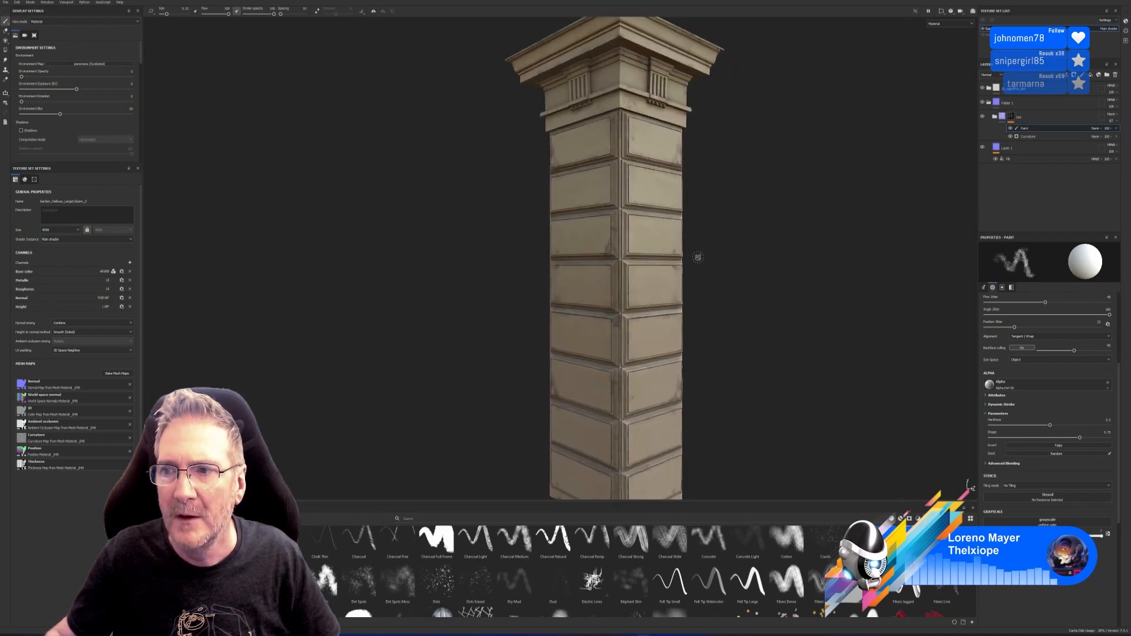
left_click(990, 92)
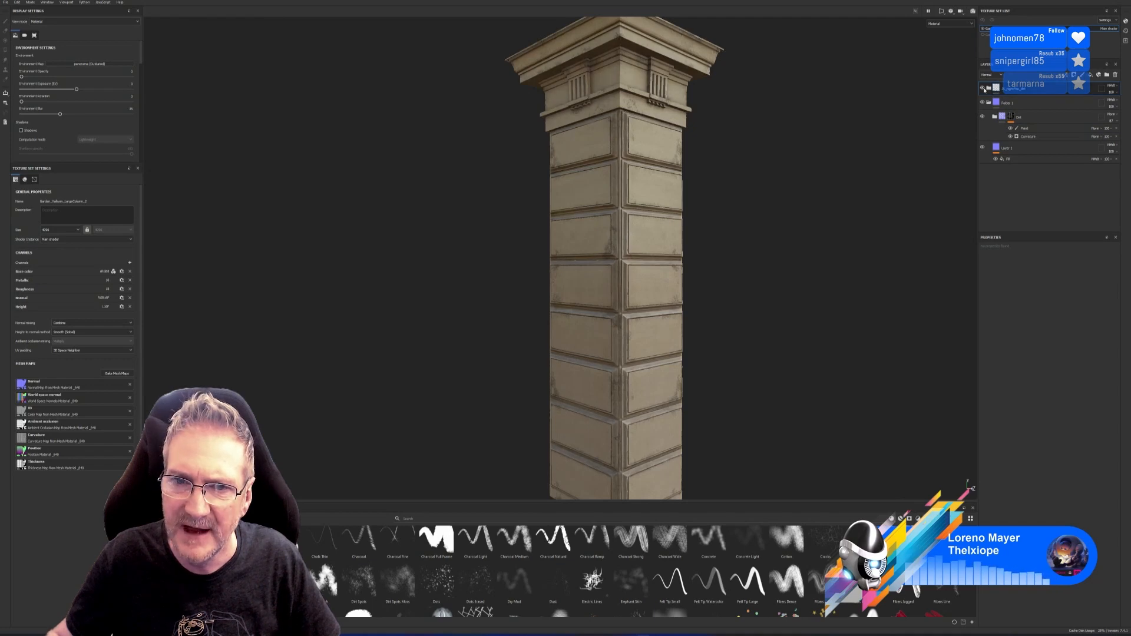
left_click(989, 88)
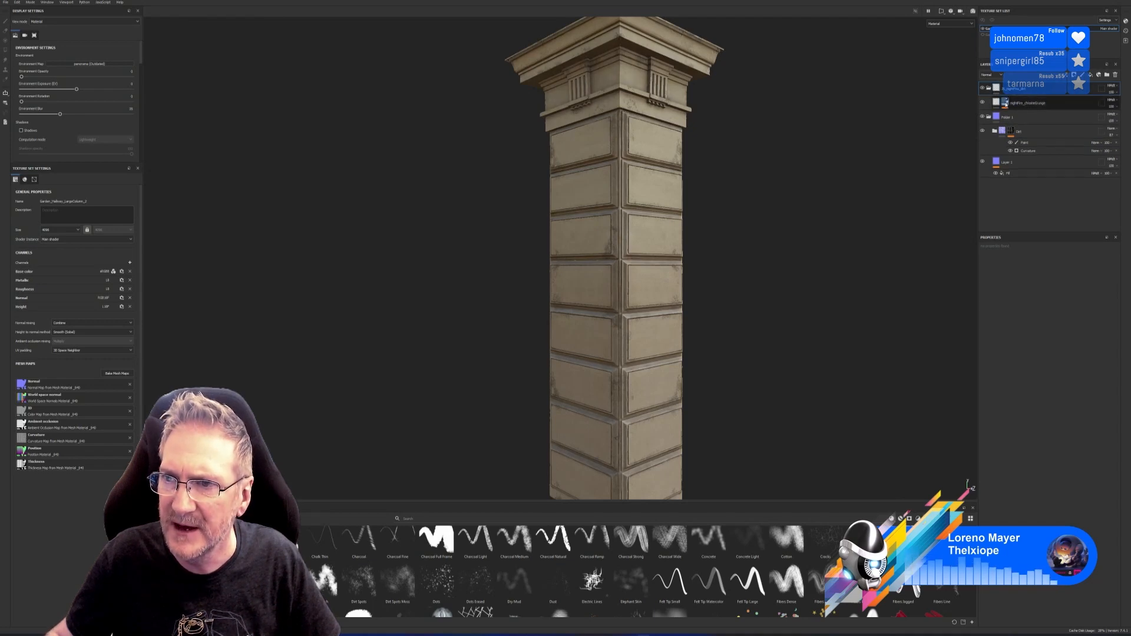
left_click(1006, 105)
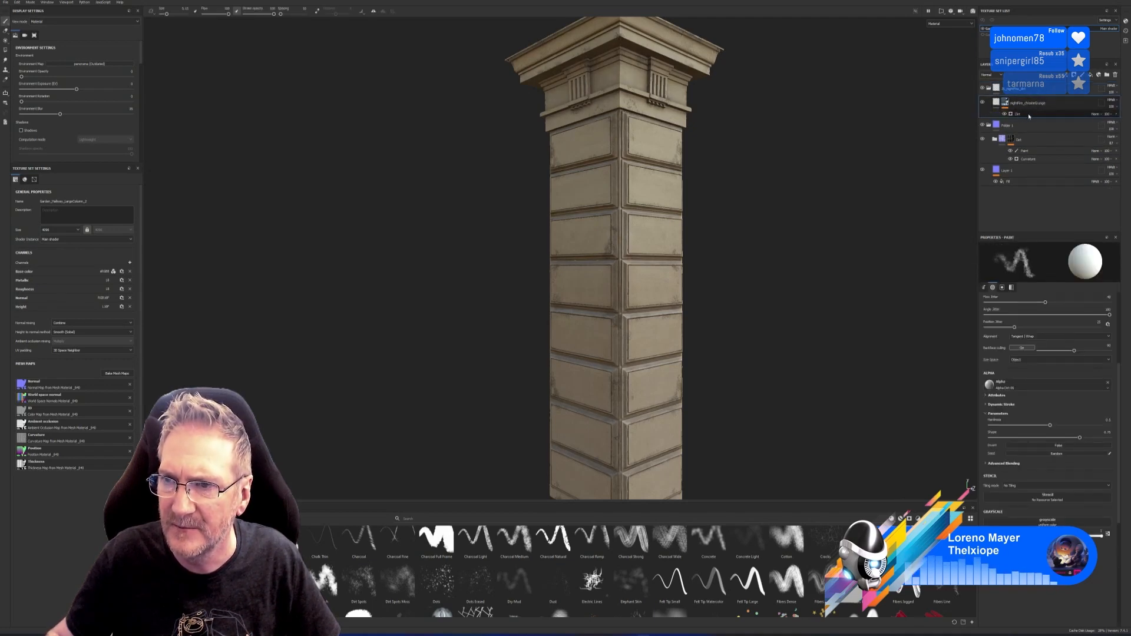
left_click(1028, 115)
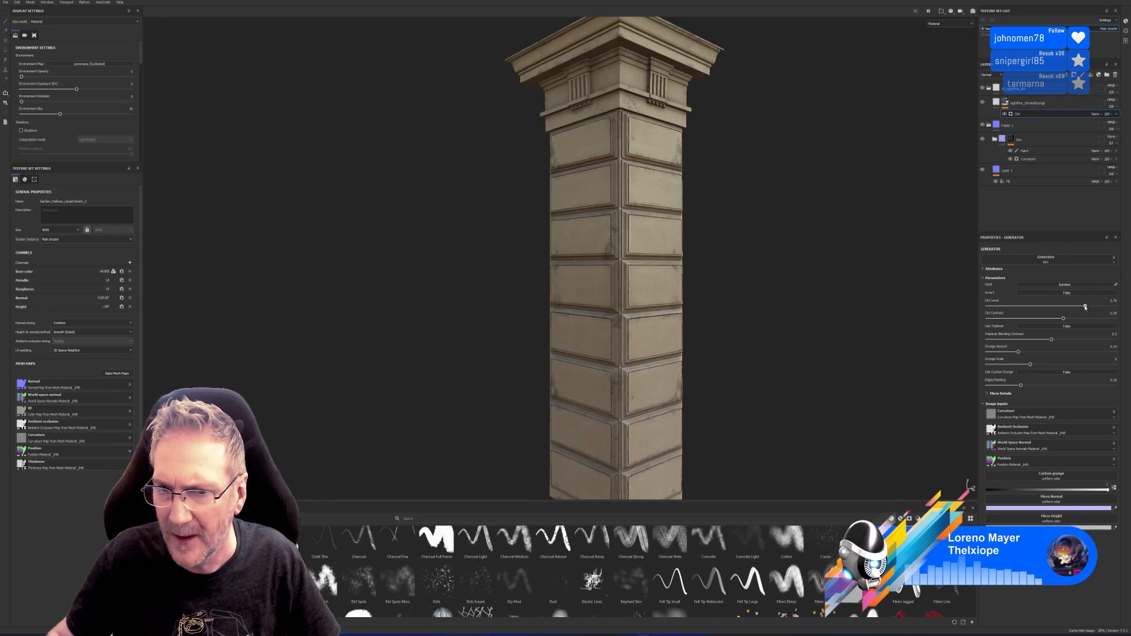
left_click_drag(1086, 307, 1100, 307)
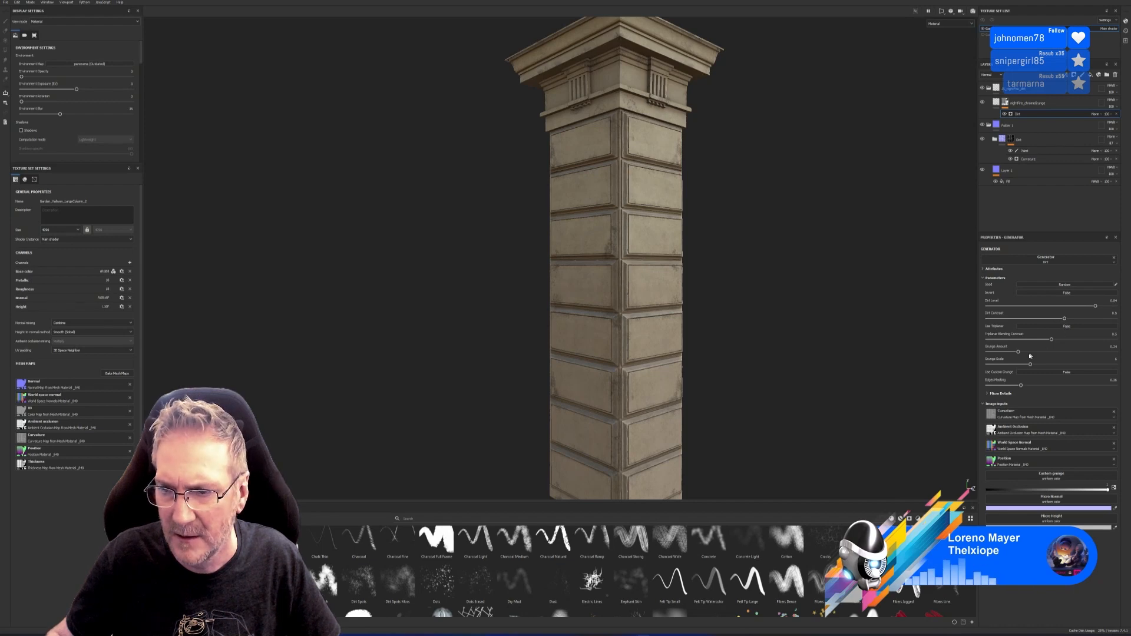
Turn on triplanar for the dirt generator, slightly raise its blending contrast, lower grunge amount and scale, and raise edge masking.
left_click(1071, 328)
left_click(1071, 327)
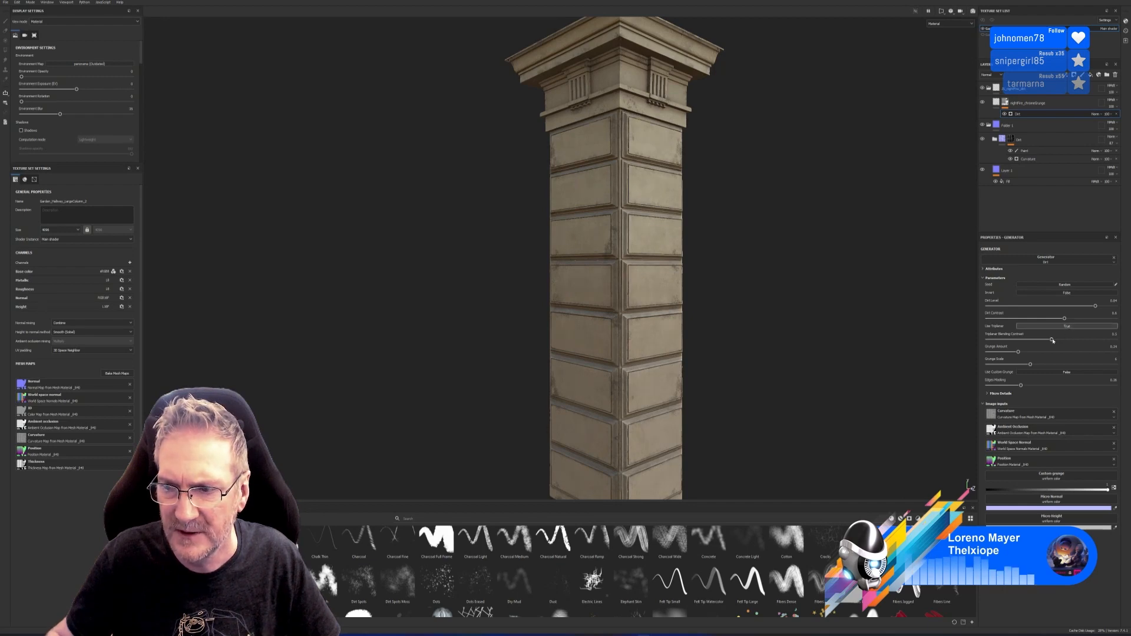
left_click_drag(1089, 343, 1000, 361)
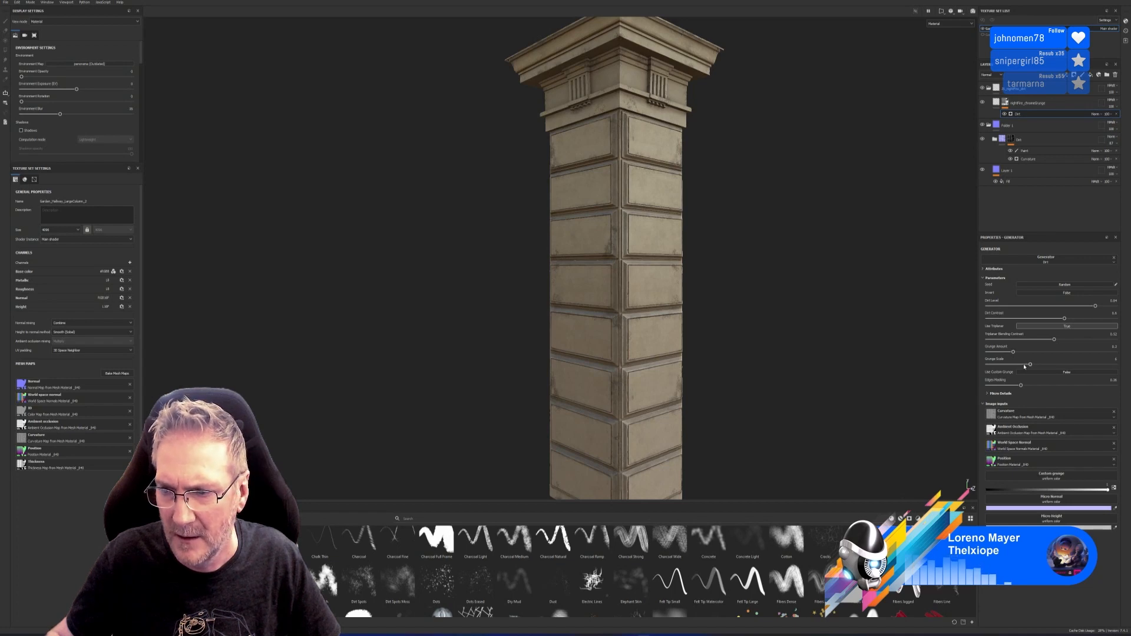
left_click_drag(1047, 367, 1042, 392)
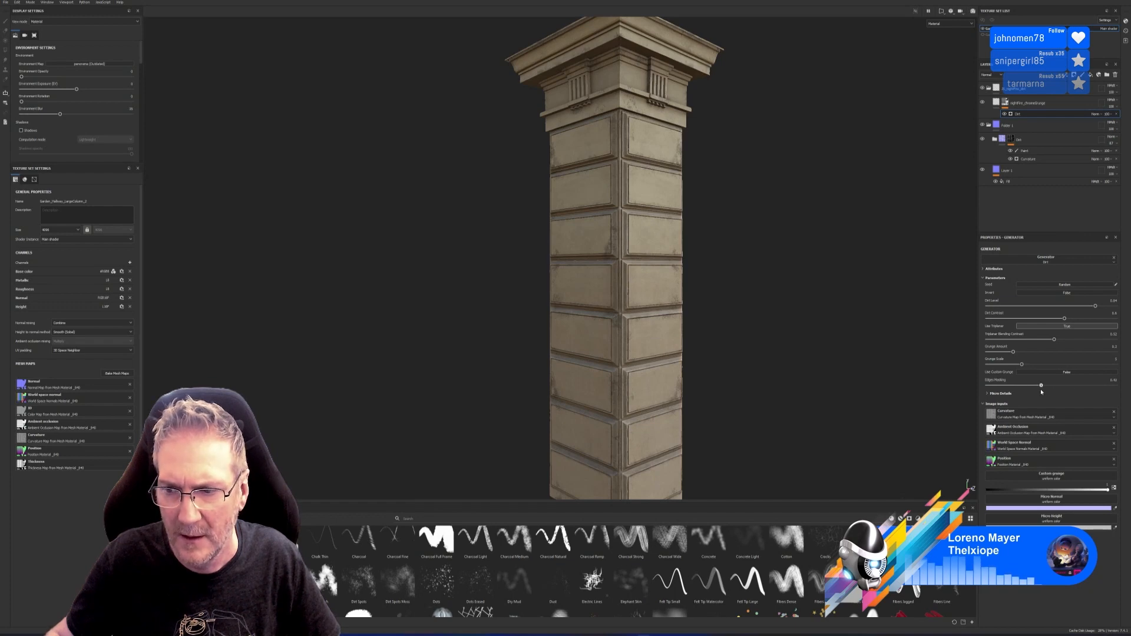
Raise the curvature intensity, height details intensity, AO radius and AO depth in the dirt generator's micro details.
left_click(988, 394)
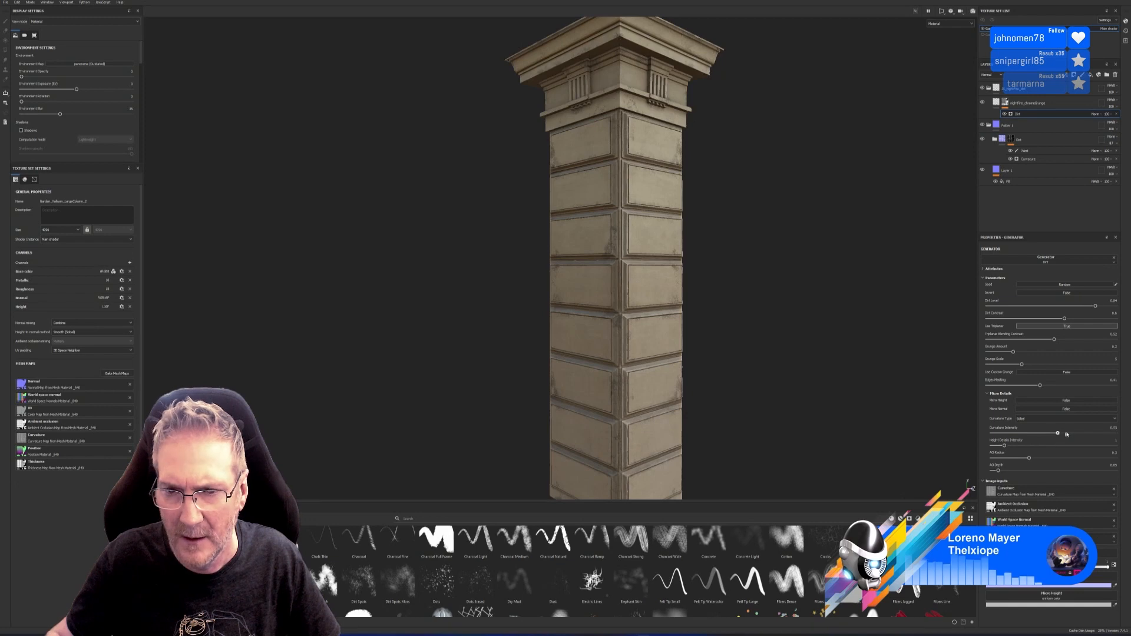
left_click_drag(1067, 435, 1101, 434)
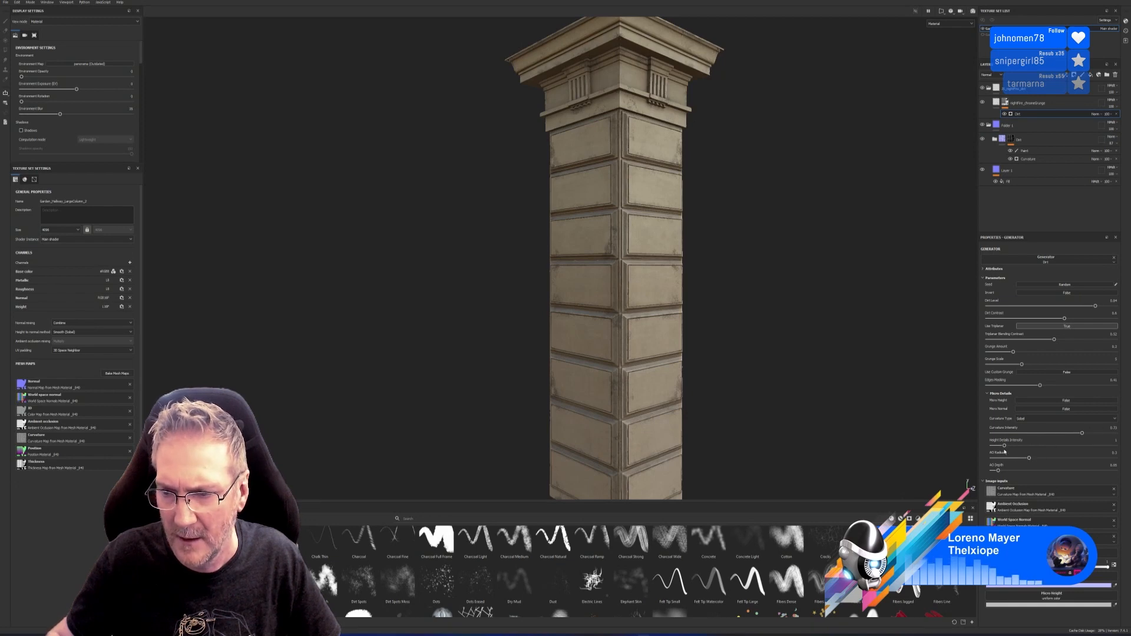
left_click_drag(1005, 446, 1067, 462)
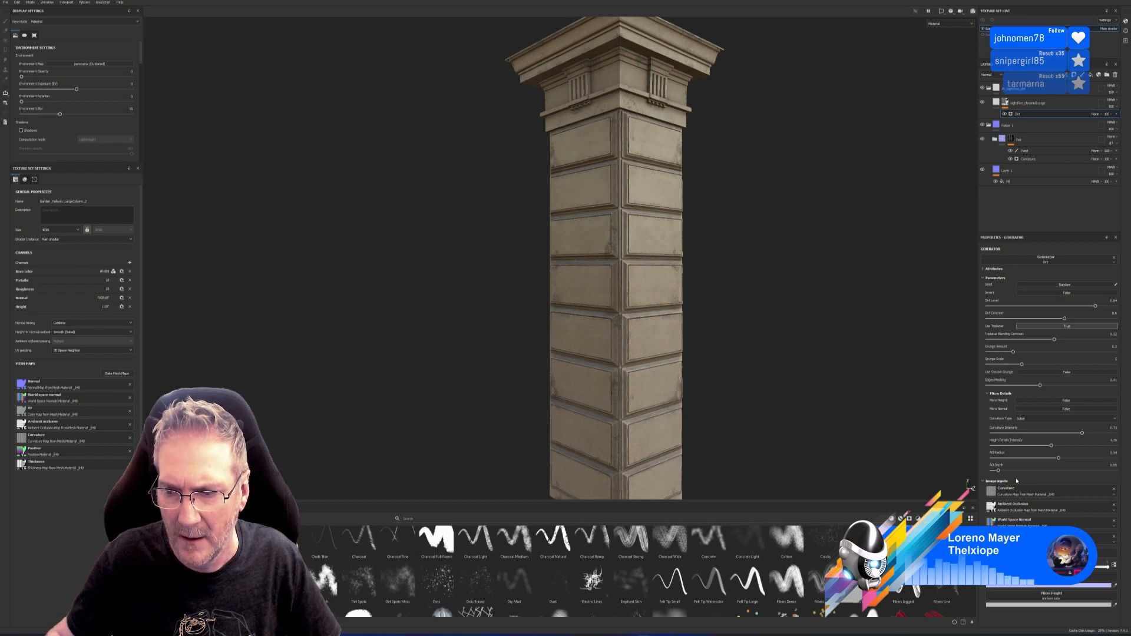
left_click_drag(1083, 468, 1034, 471)
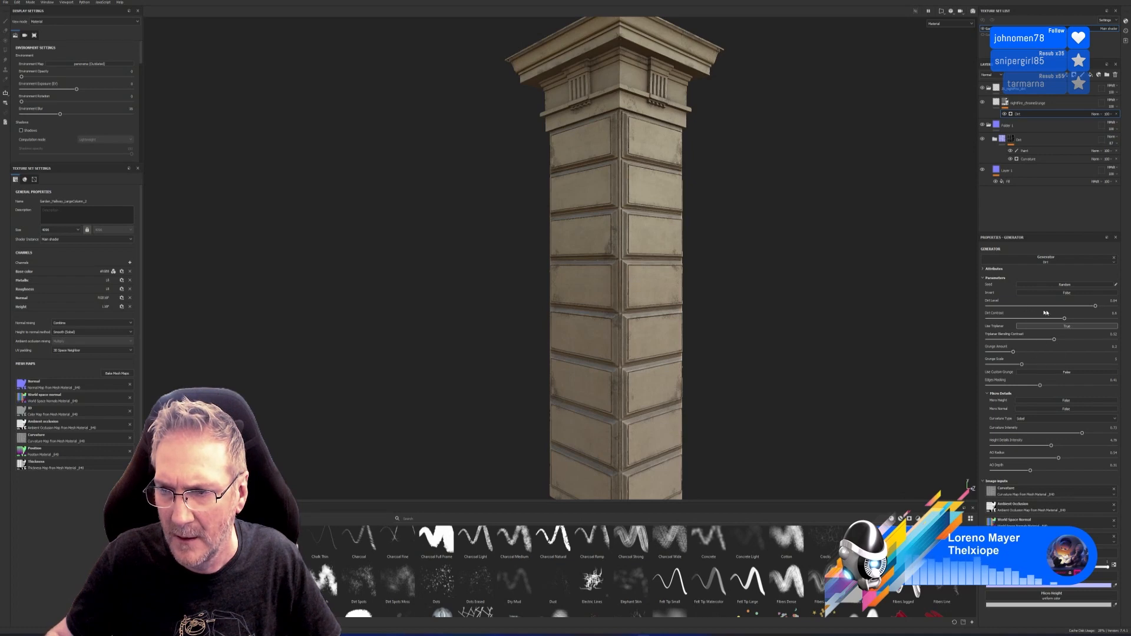
Try lower and higher dirt levels against the shaft panels up close, leaving the generator's dirt level near its maximum.
left_click_drag(1107, 307, 1084, 312)
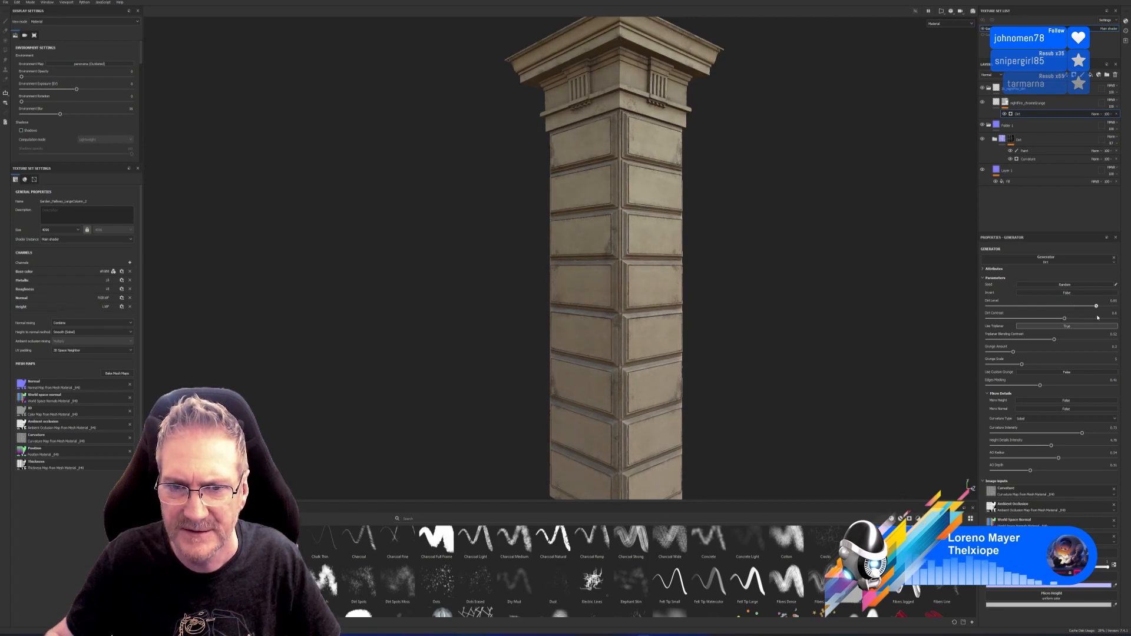
scroll(793, 237, "up", 5)
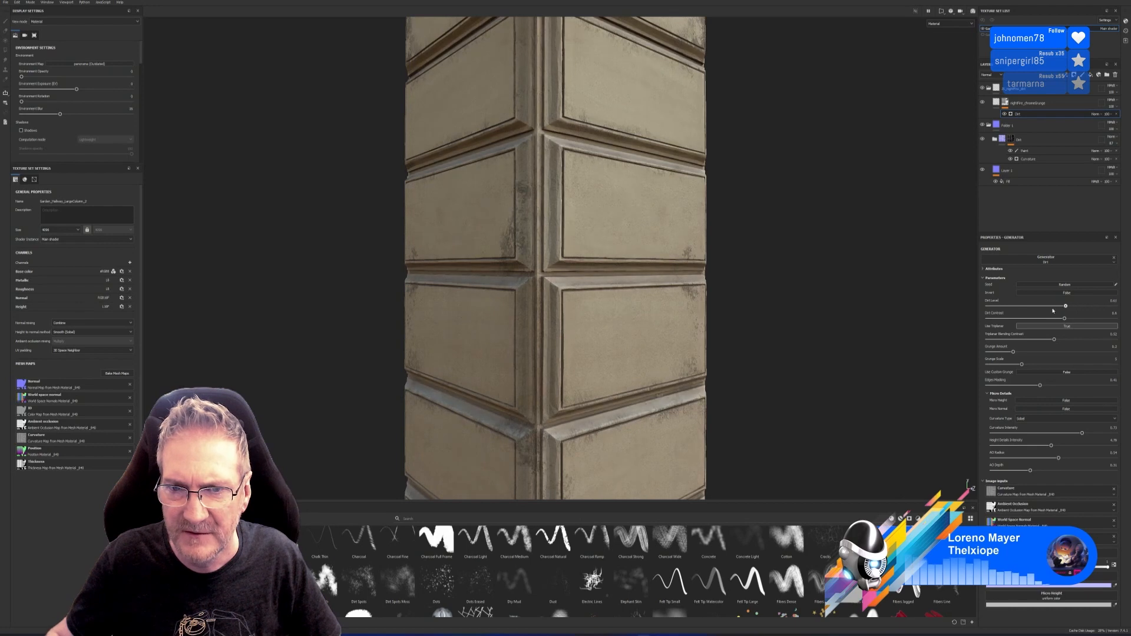
left_click_drag(1038, 306, 1106, 314)
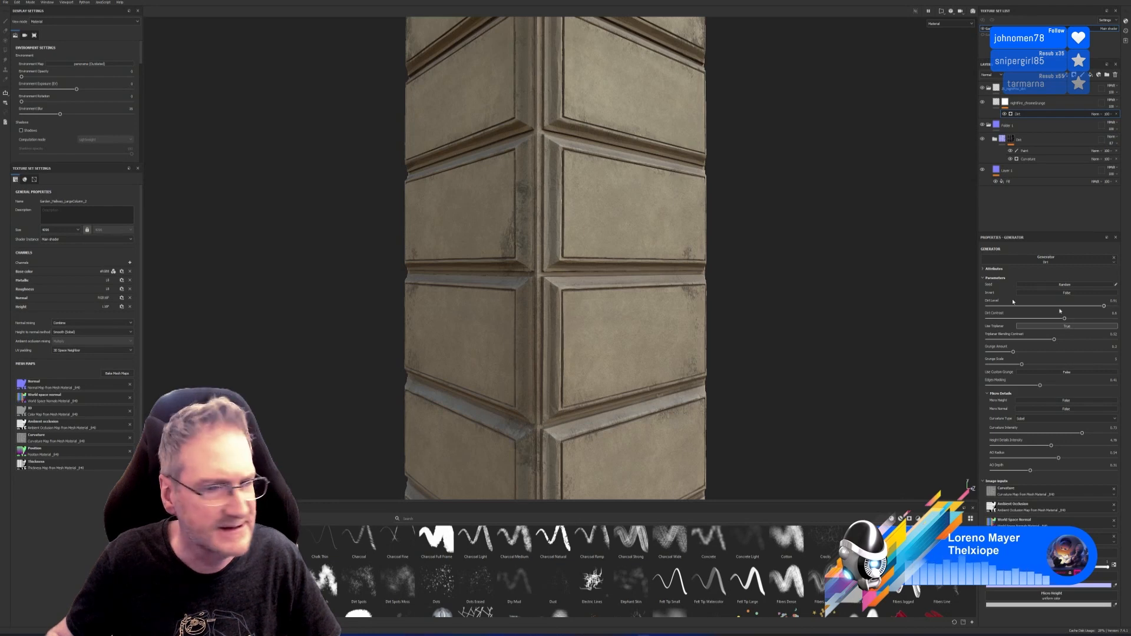
scroll(627, 202, "up", 5)
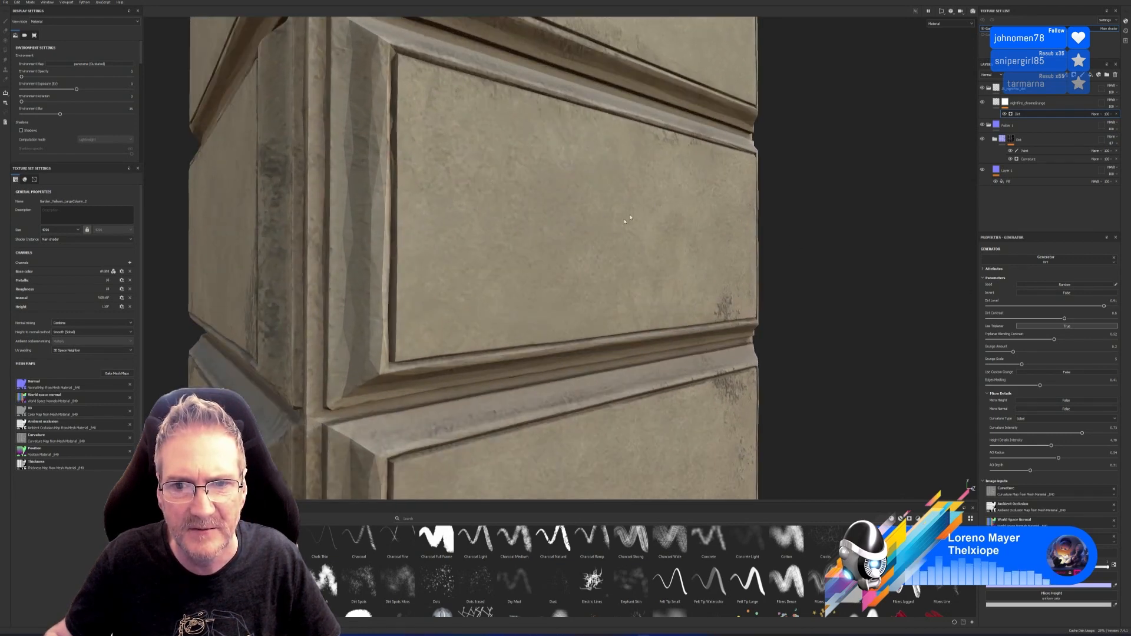
mouse_move(1106, 307)
left_mouse_down()
mouse_move(1126, 315)
mouse_move(1103, 317)
left_mouse_up()
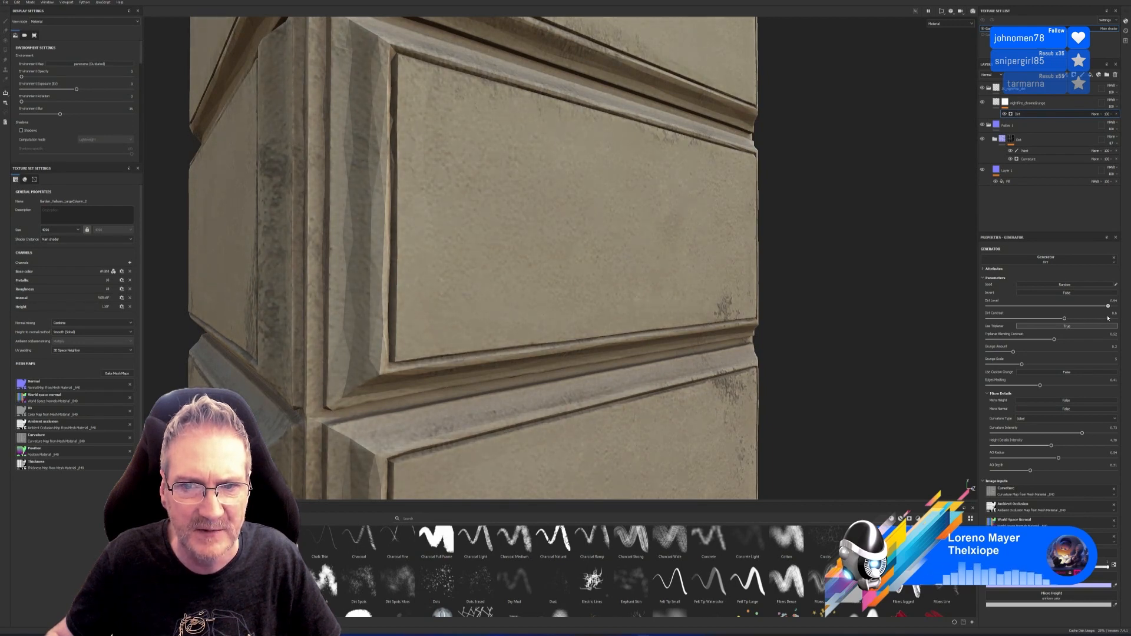
Examine the generated dirt on the shaft panels, capital and sloped cap from close up and from a distance.
scroll(677, 290, "up", 3)
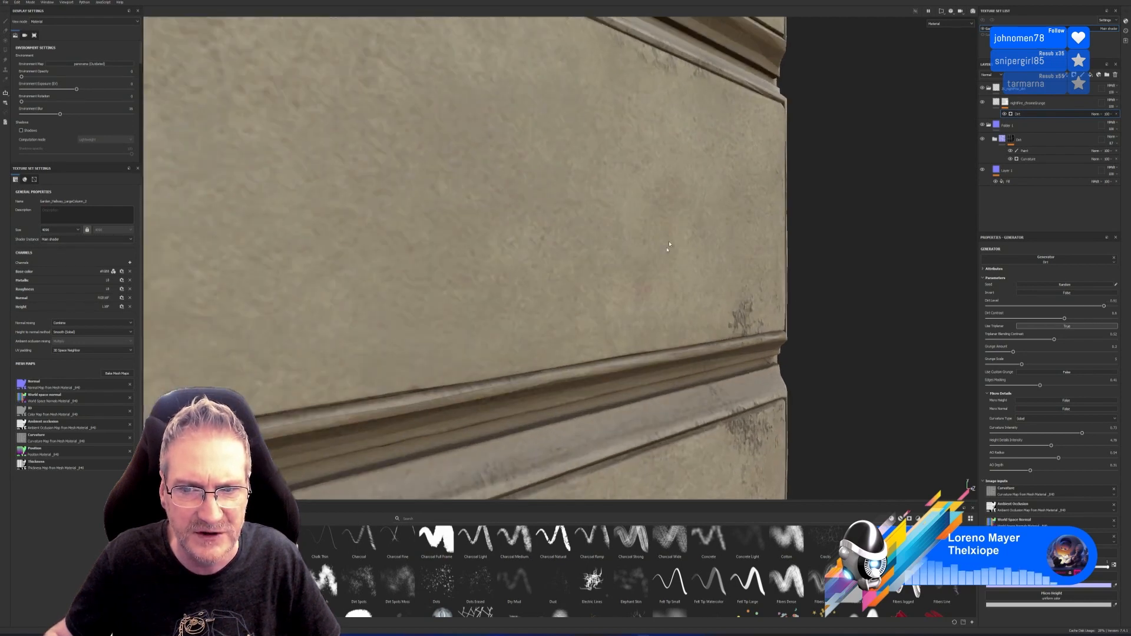
scroll(602, 234, "down", 10)
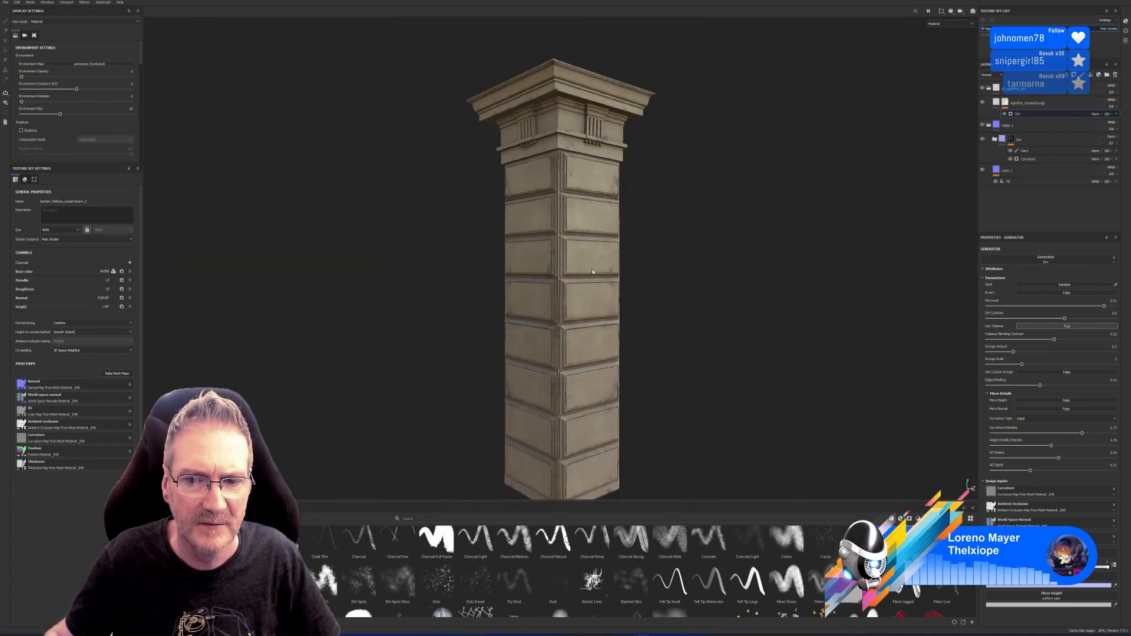
left_click_drag(652, 291, 700, 349, "alt")
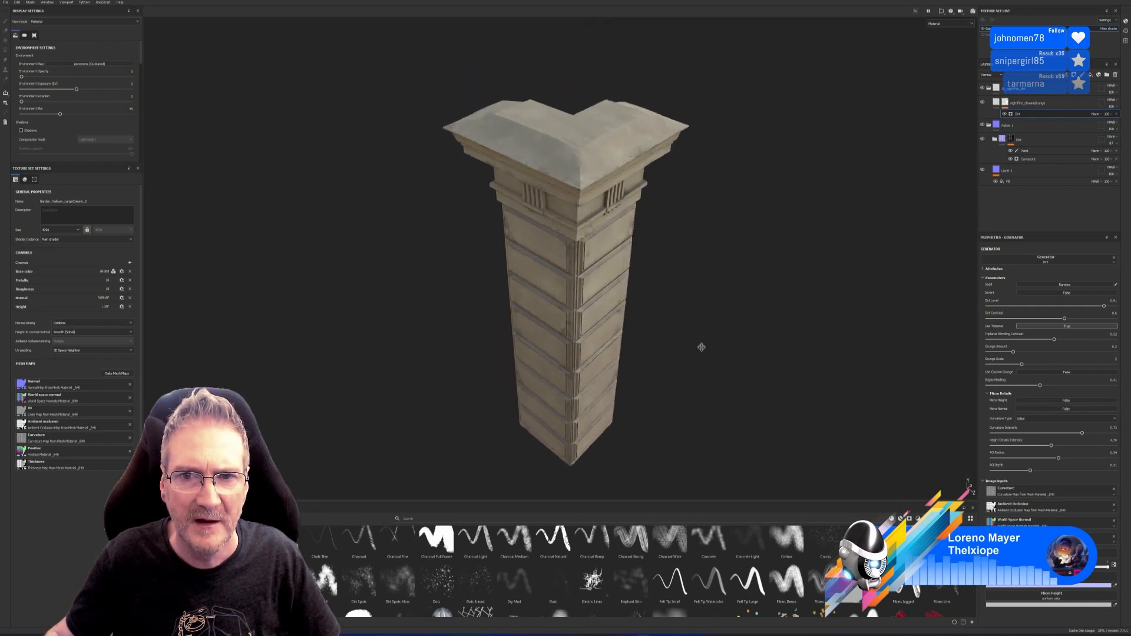
scroll(604, 158, "up", 3)
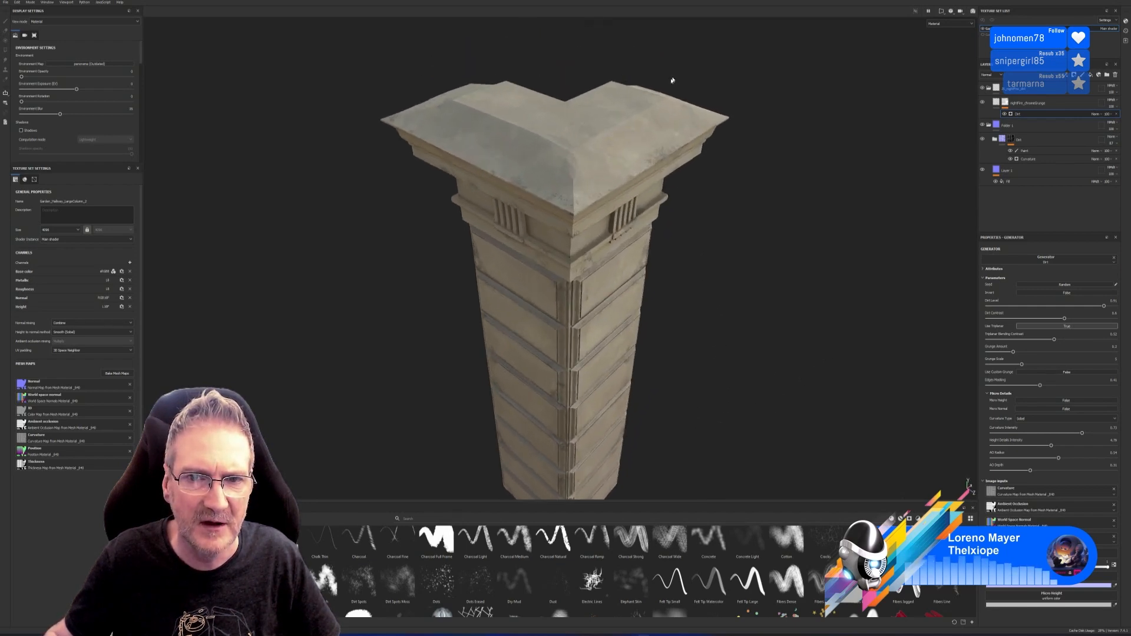
left_click_drag(696, 237, 709, 186, "alt")
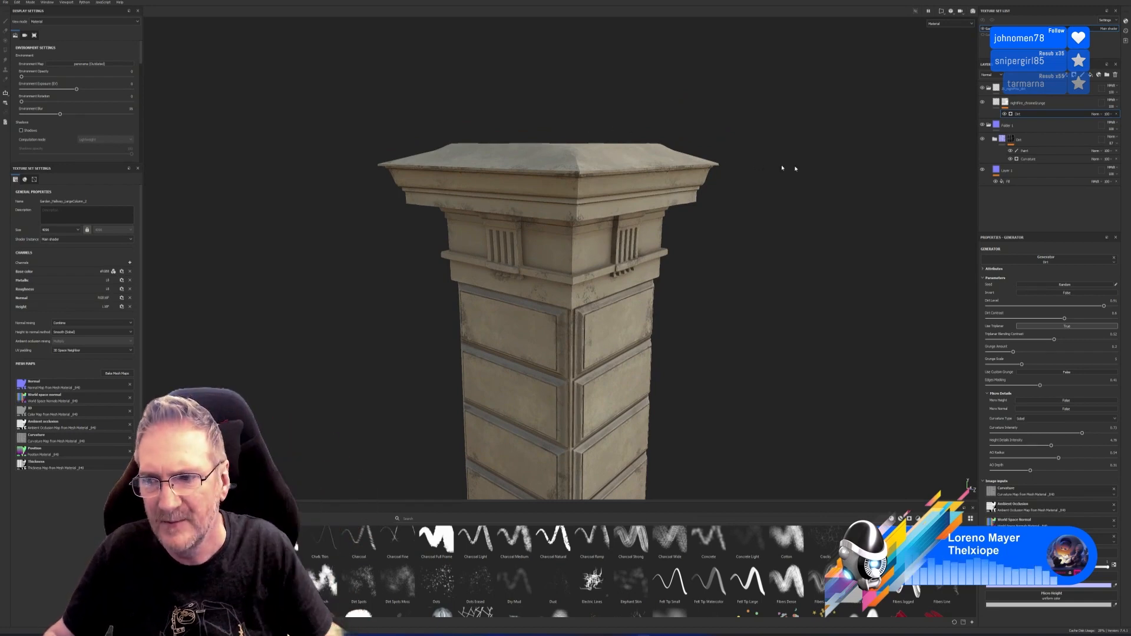
left_click_drag(709, 202, 705, 212, "alt")
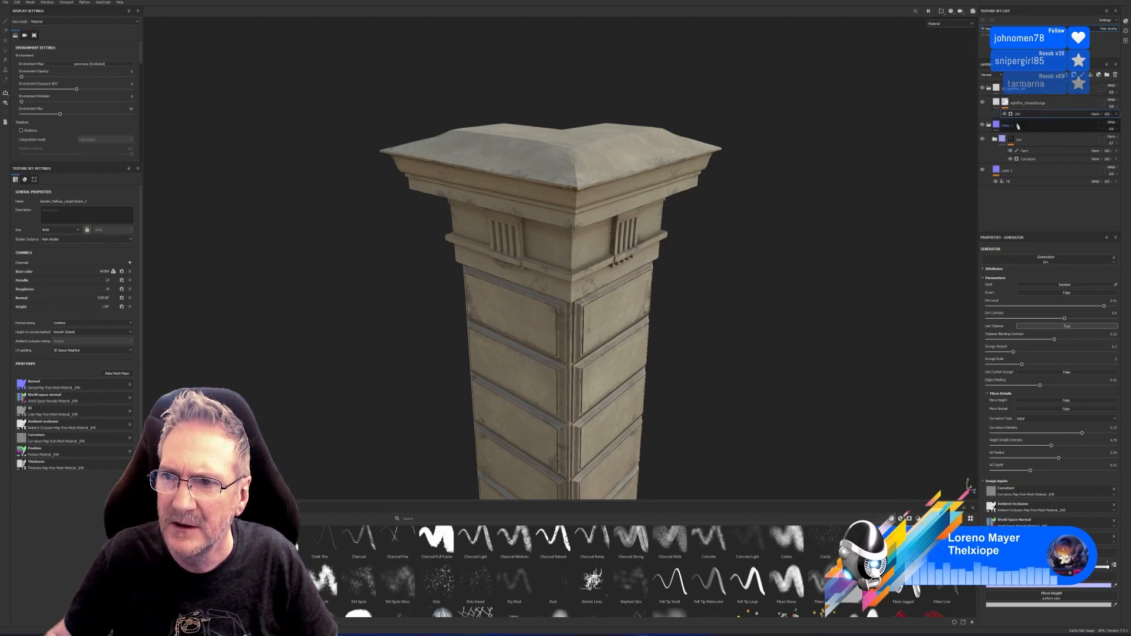
Paint dirt patches over the column cap's sloped faces with an enlarged brush, using the mask paint effect inside Folder 1.
left_click(1022, 151)
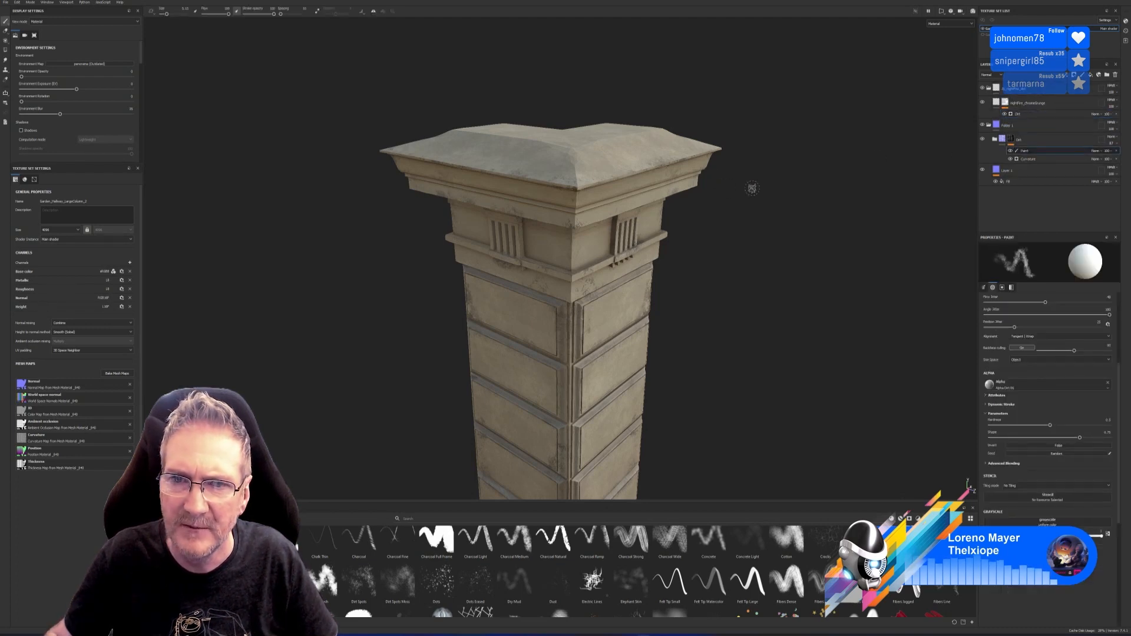
left_click_drag(751, 185, 760, 214, "alt")
scroll(588, 158, "up", 2)
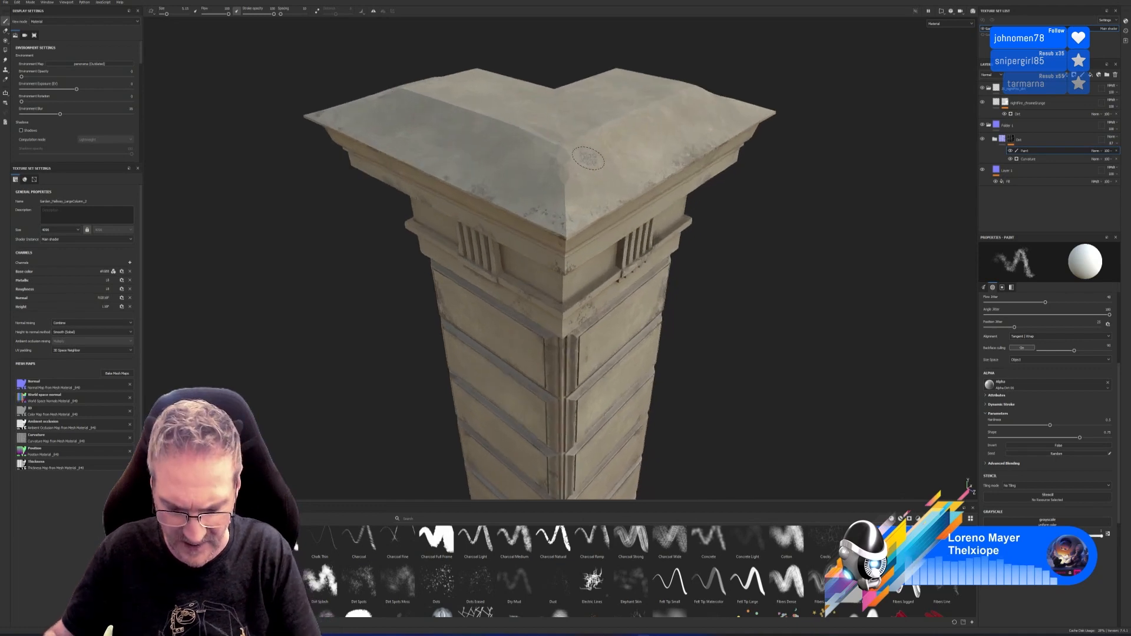
key("bracketright")
key("bracketright")
key("bracketright")
key("bracketright")
key("bracketright")
key("bracketright")
key("bracketright")
key("bracketright")
key("bracketright")
key("bracketright")
key("bracketright")
key("bracketright")
mouse_move(585, 160)
left_mouse_down()
mouse_move(646, 165)
mouse_move(626, 159)
mouse_move(728, 106)
mouse_move(501, 154)
mouse_move(363, 112)
left_mouse_up()
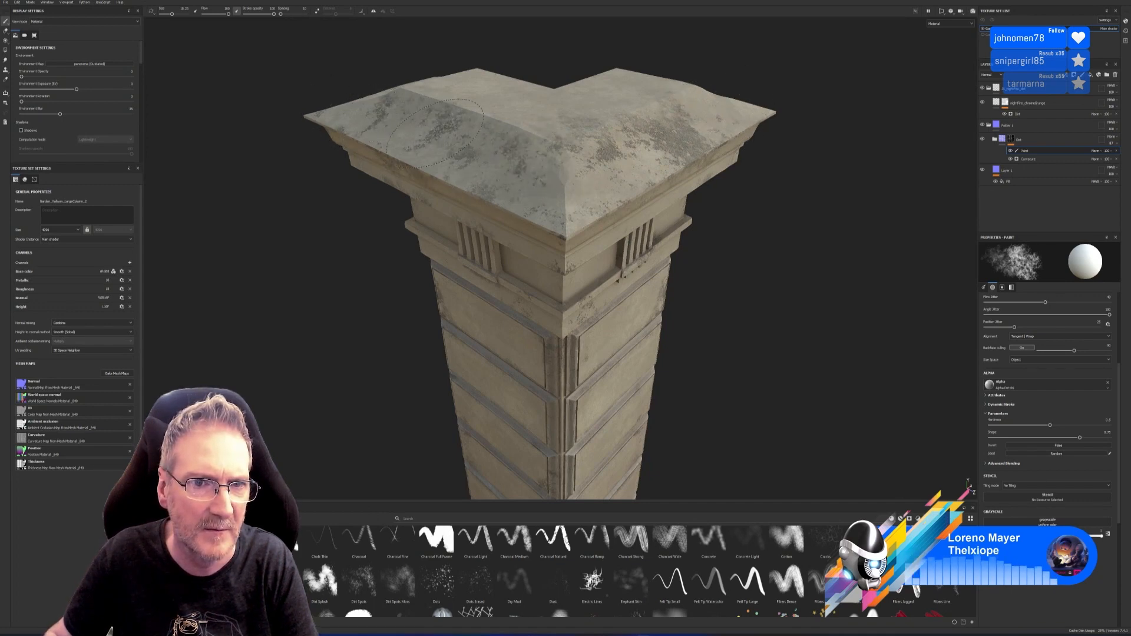
mouse_move(435, 134)
left_mouse_down()
mouse_move(581, 185)
mouse_move(663, 125)
mouse_move(606, 160)
left_mouse_up()
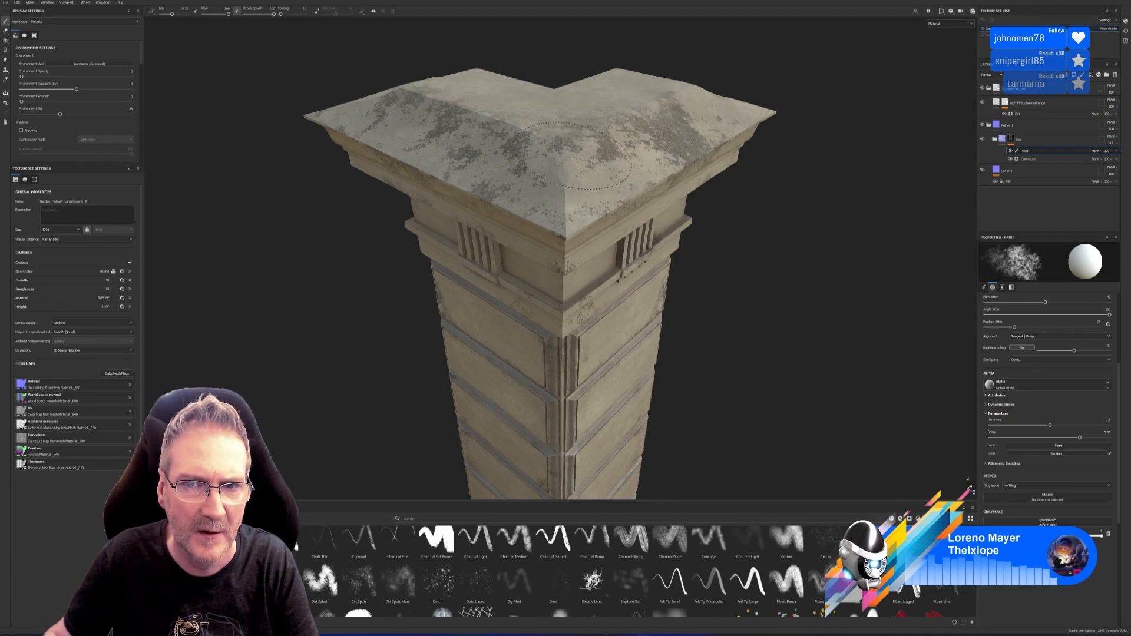
Inspect the painted cap and the dirt on the shaft and base of the column from several angles.
scroll(763, 160, "down", 1)
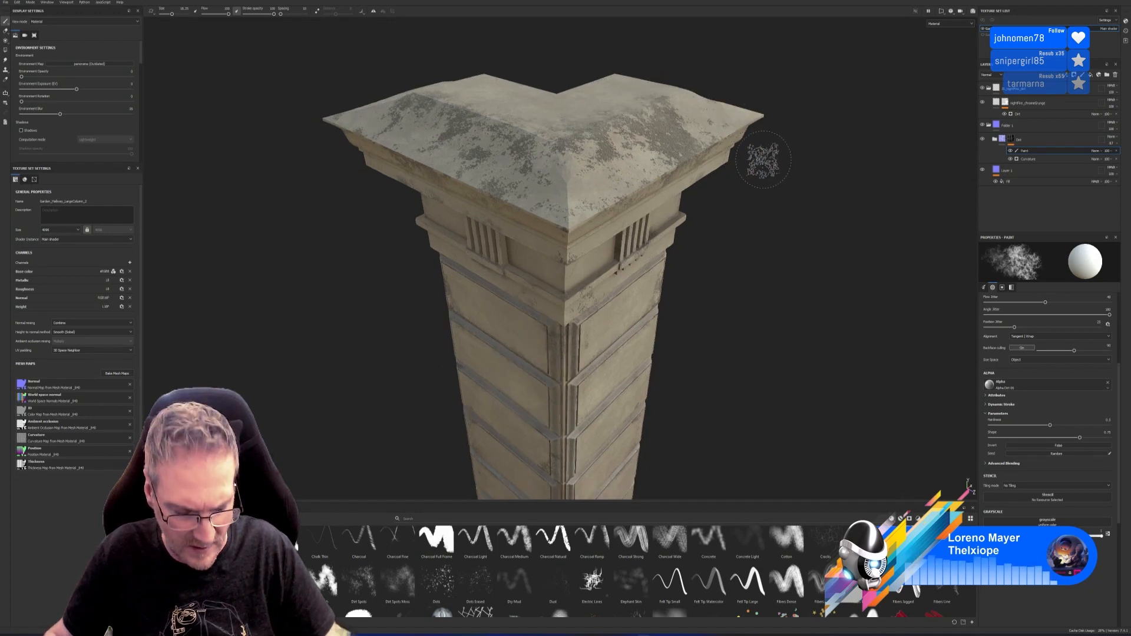
scroll(764, 160, "down", 2)
left_click_drag(800, 210, 768, 168, "alt")
scroll(775, 178, "down", 3)
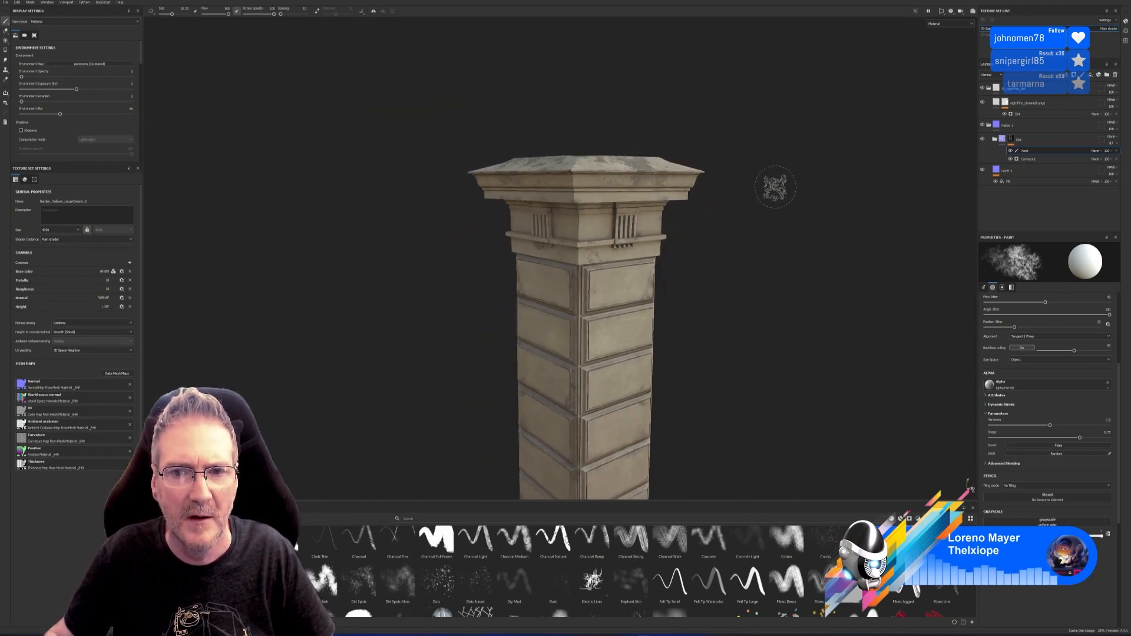
scroll(775, 187, "down", 1)
mouse_move(766, 222)
left_mouse_down("alt")
mouse_move(648, 248)
mouse_move(632, 219)
mouse_move(641, 272)
mouse_move(944, 260)
mouse_move(570, 291)
left_mouse_up("alt")
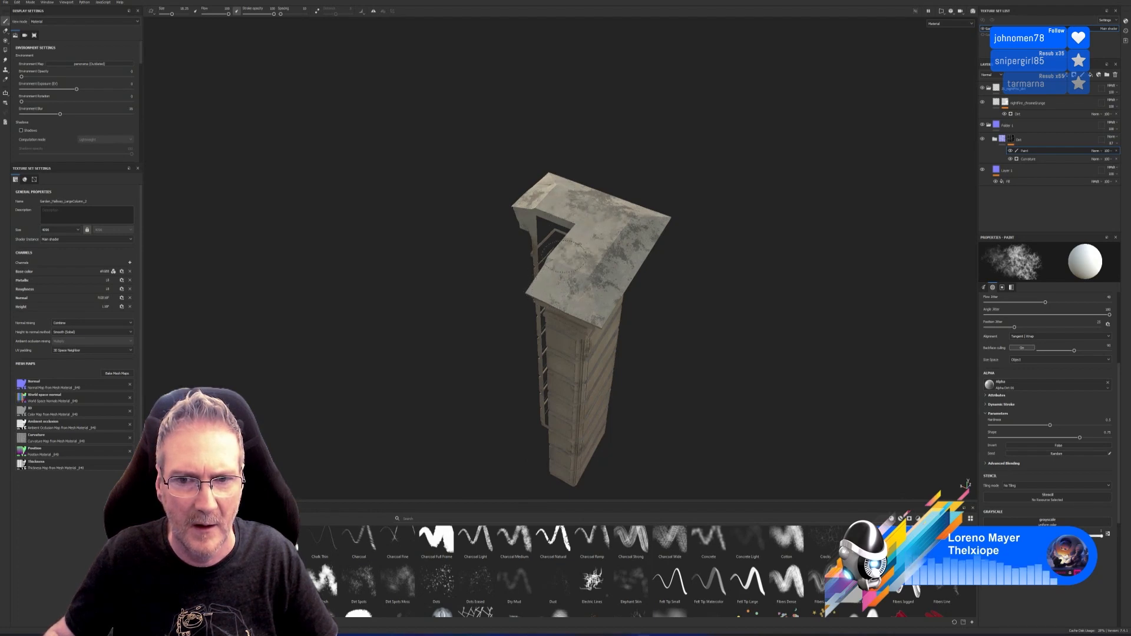
left_click_drag(729, 279, 604, 295, "alt")
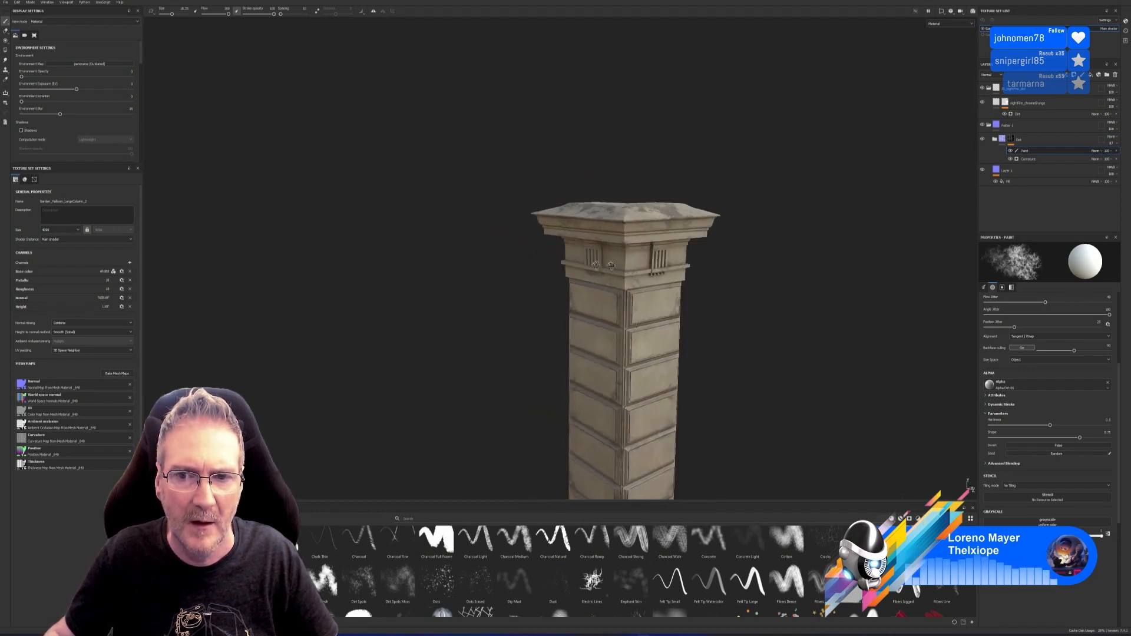
middle_click_drag(705, 282, 722, 225, "alt")
left_click_drag(722, 225, 732, 283, "alt")
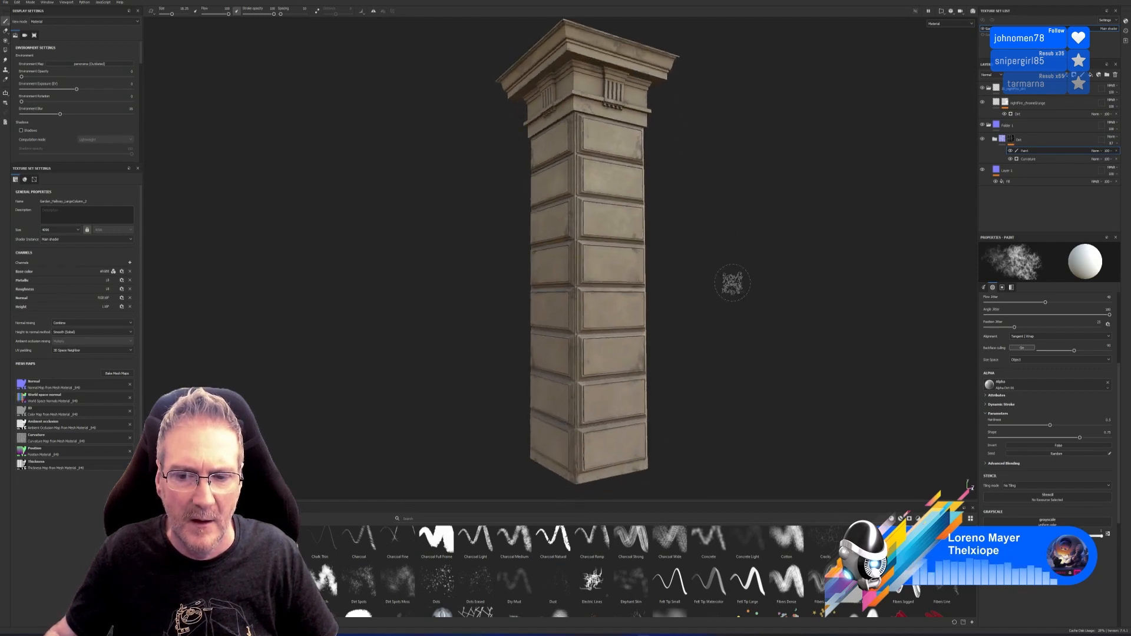
middle_click_drag(732, 283, 716, 253, "alt")
left_click_drag(675, 343, 707, 358, "alt")
right_click_drag(631, 361, 608, 427, "alt")
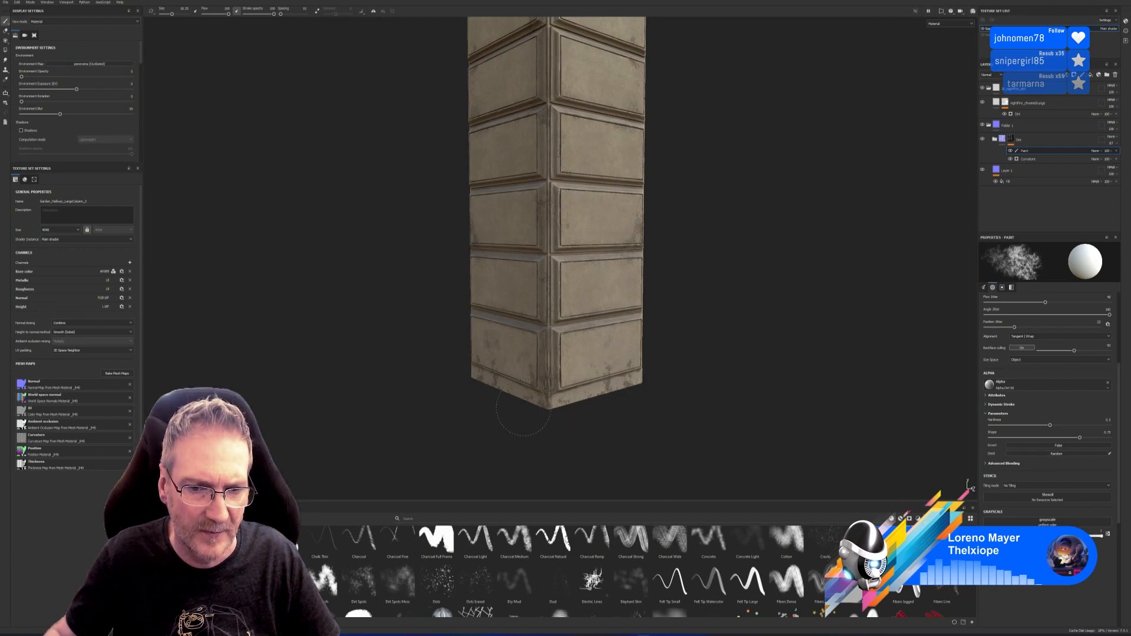
scroll(690, 371, "down", 5)
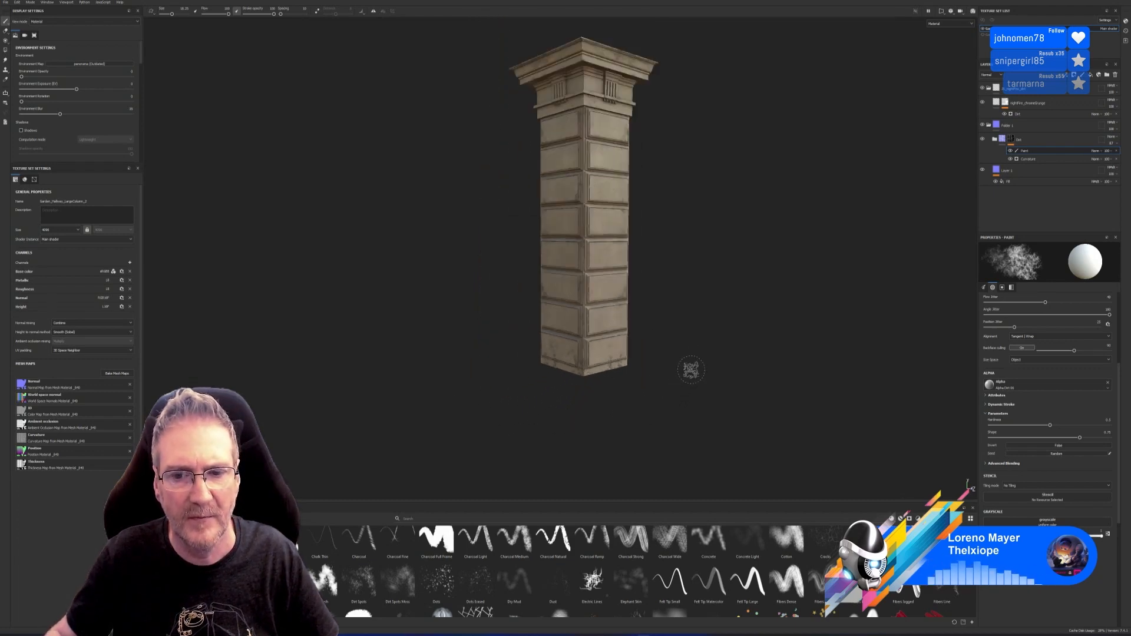
scroll(621, 306, "up", 5)
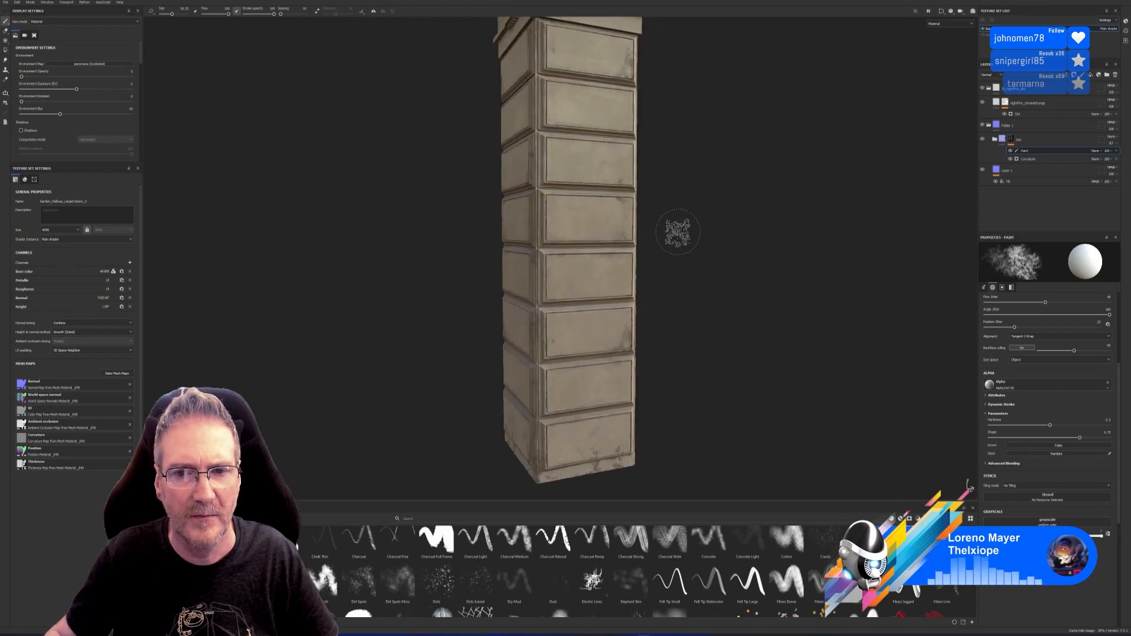
middle_click_drag(677, 233, 700, 346, "alt")
mouse_move(699, 346)
left_mouse_down("alt")
mouse_move(846, 321)
mouse_move(838, 373)
mouse_move(711, 369)
mouse_move(700, 302)
mouse_move(715, 306)
mouse_move(674, 214)
mouse_move(405, 242)
mouse_move(468, 228)
mouse_move(743, 240)
mouse_move(742, 223)
mouse_move(712, 224)
mouse_move(682, 207)
mouse_move(683, 233)
mouse_move(646, 212)
mouse_move(669, 235)
left_mouse_up("alt")
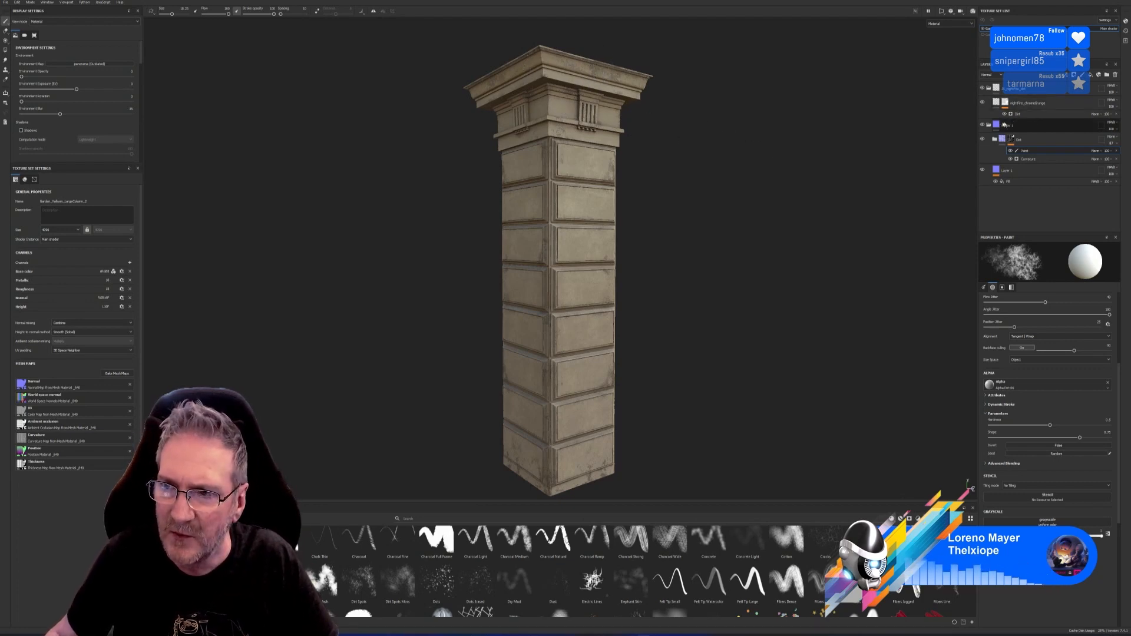
Collapse both layer folders and rename the uppermost one Edgedirt.
left_click(990, 126)
left_click(990, 89)
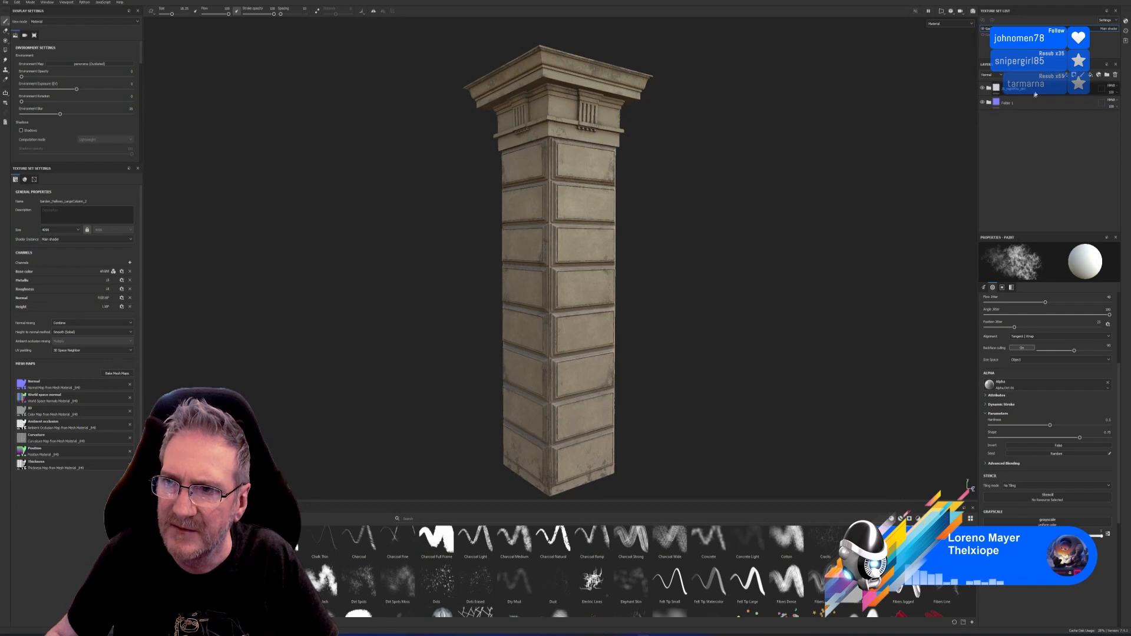
left_click(989, 103)
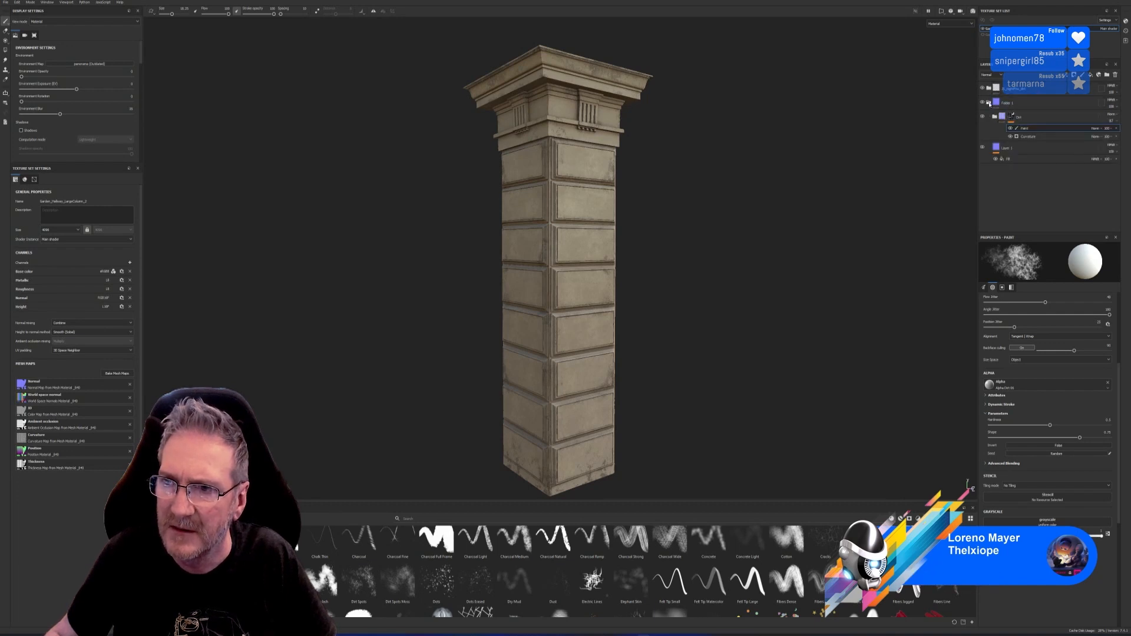
left_click(989, 104)
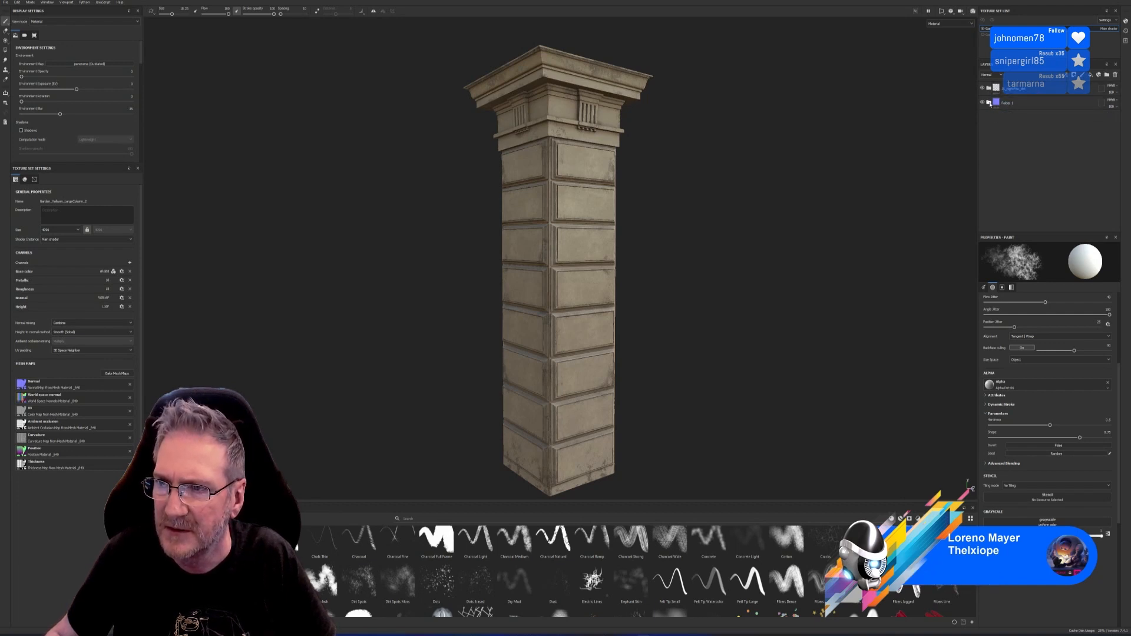
left_click(1020, 91)
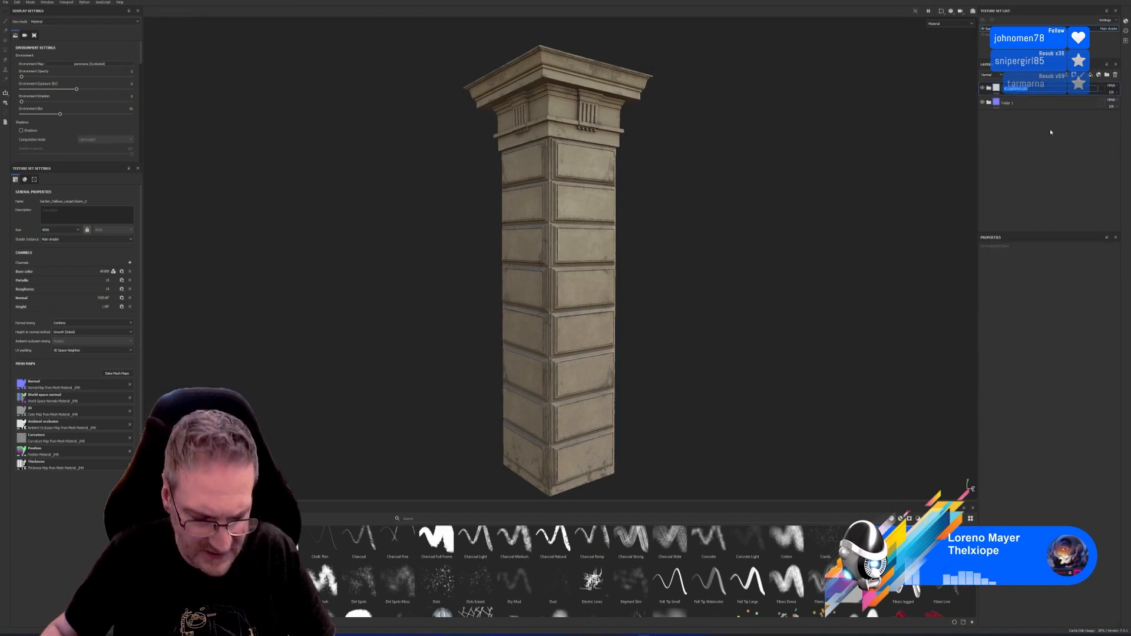
type("Edgedirt")
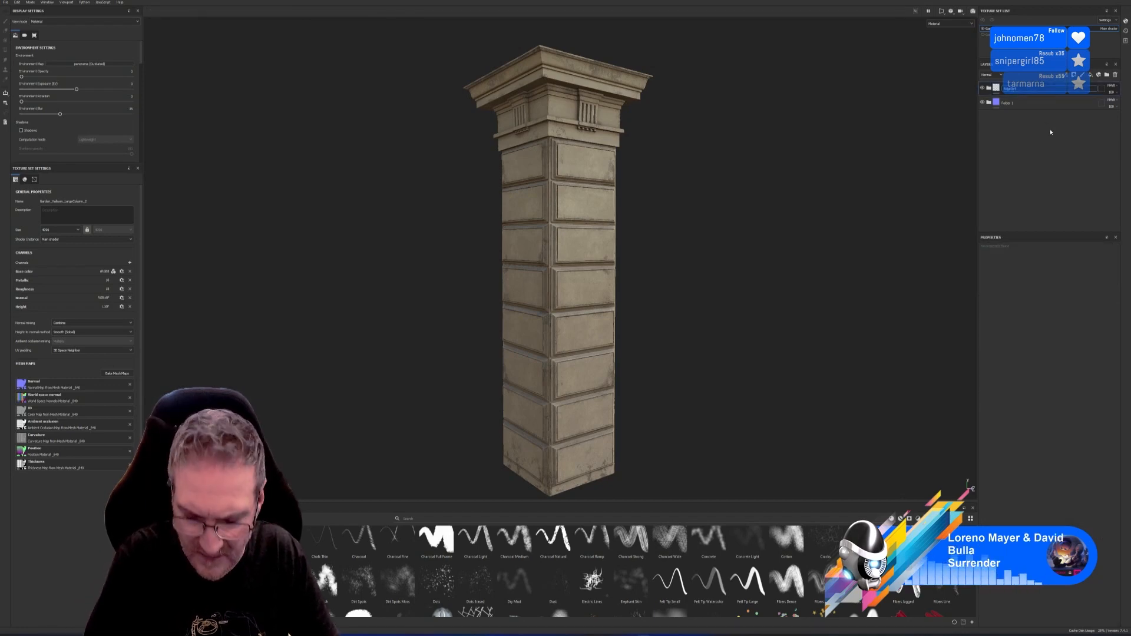
key("Return")
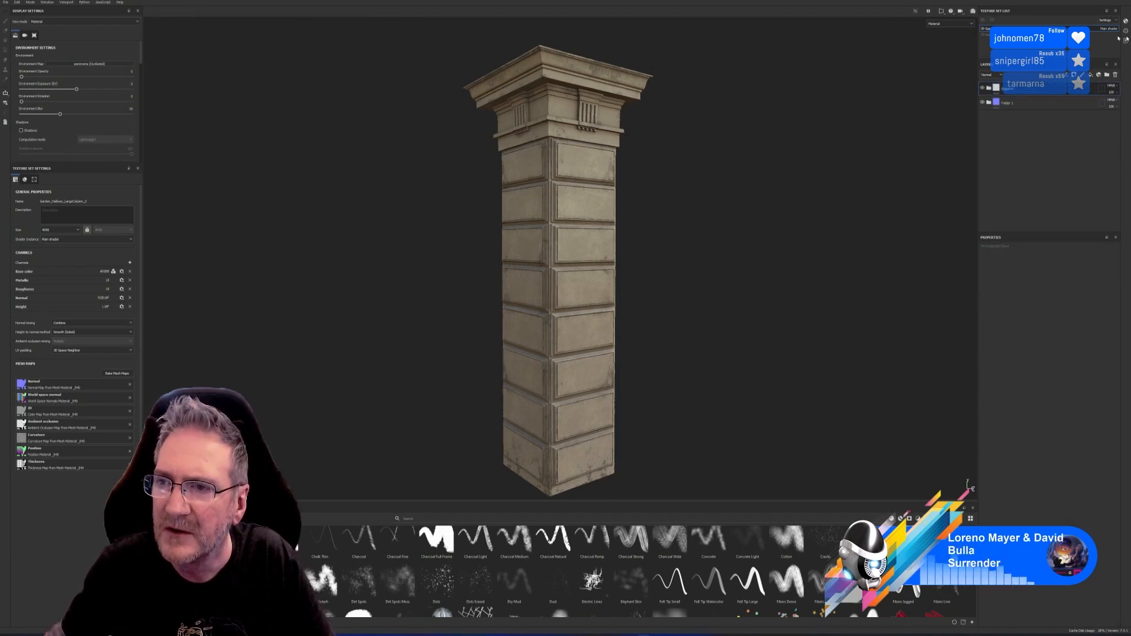
Rename Folder 1 to GeneralDirt and save the project.
double_click(1006, 103)
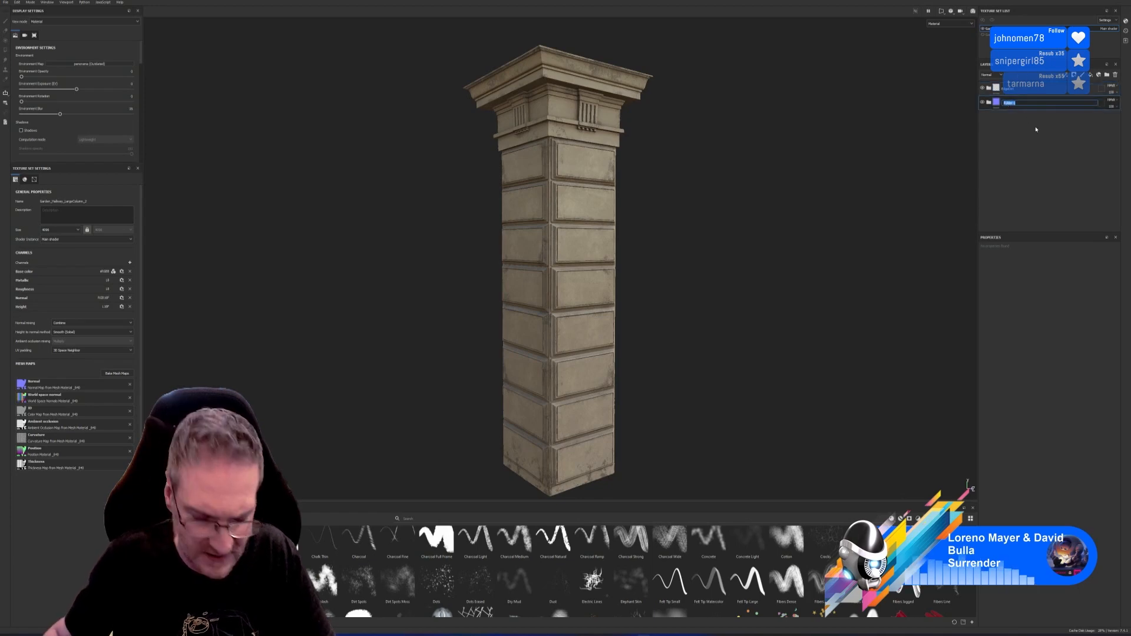
type("GrneralDi")
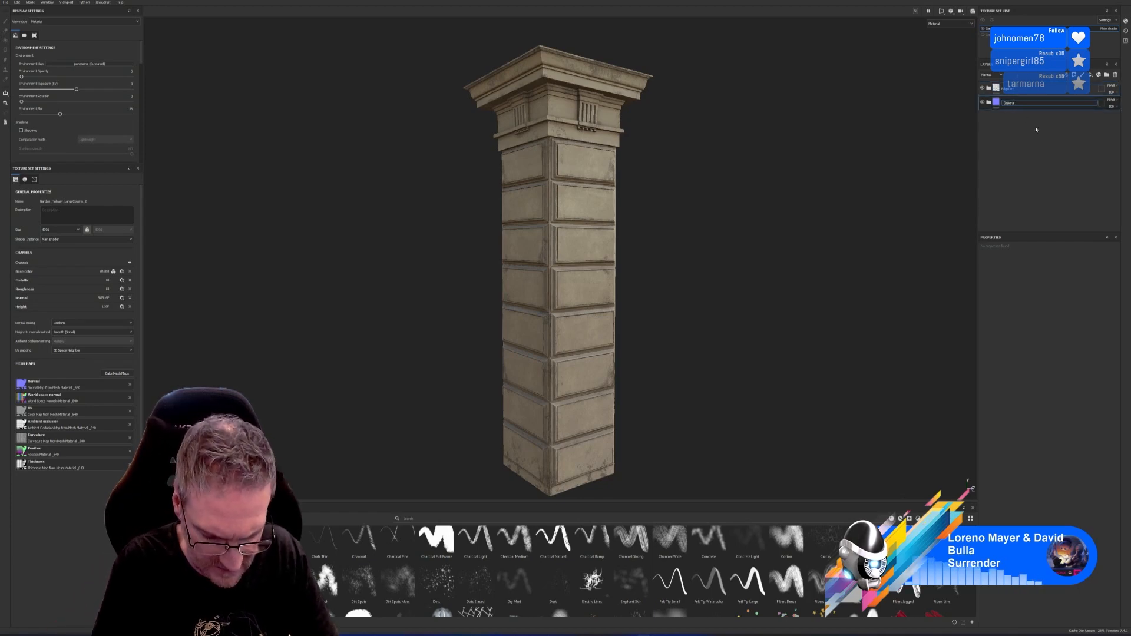
type("rt")
key("Return")
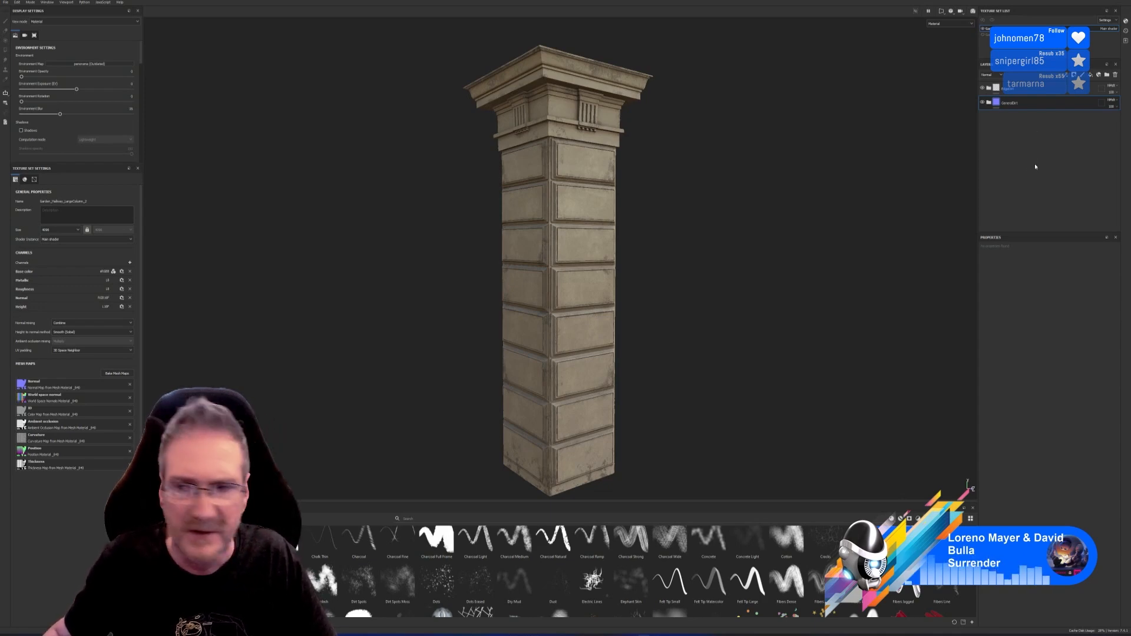
left_click(5, 3)
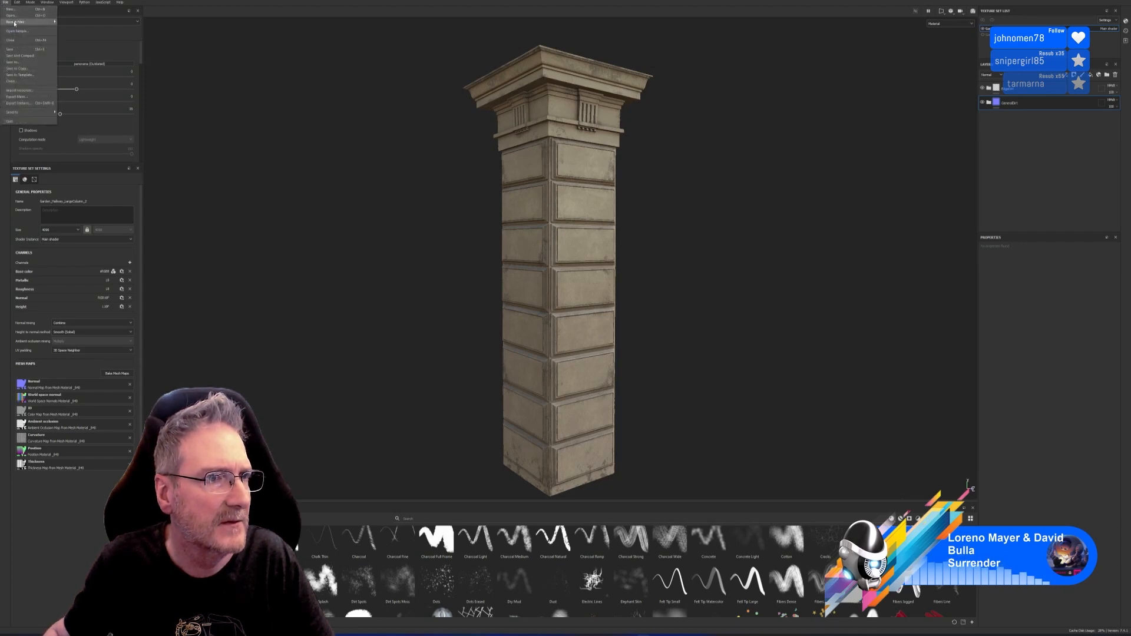
left_click(20, 50)
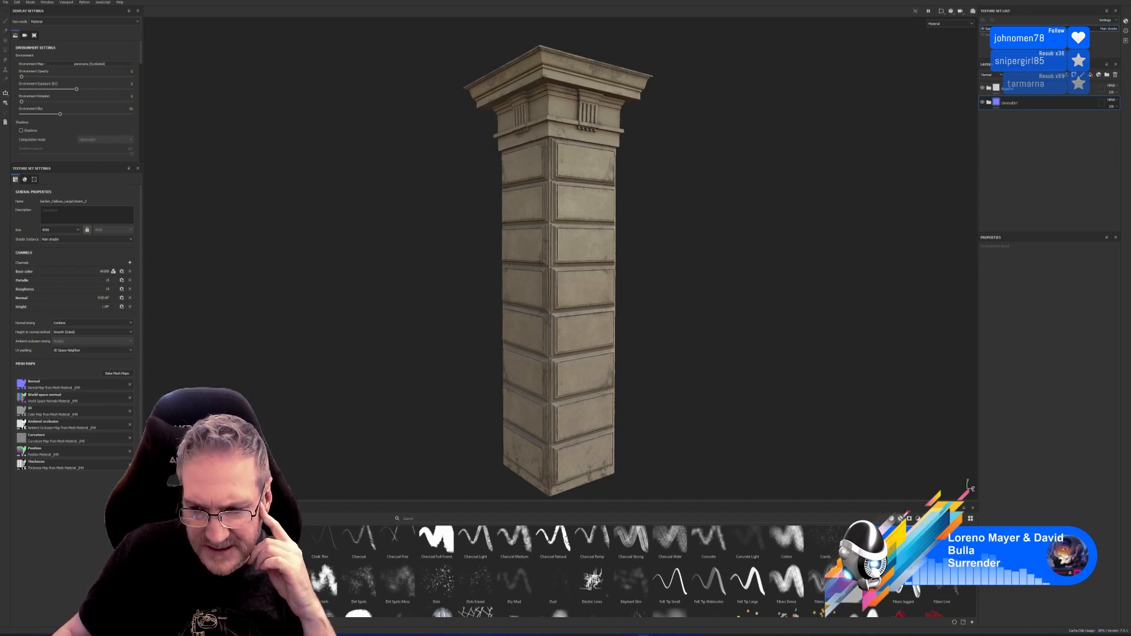
Show the material assets in the library and examine the dirt on the capital and upper shaft up close.
left_click(901, 520)
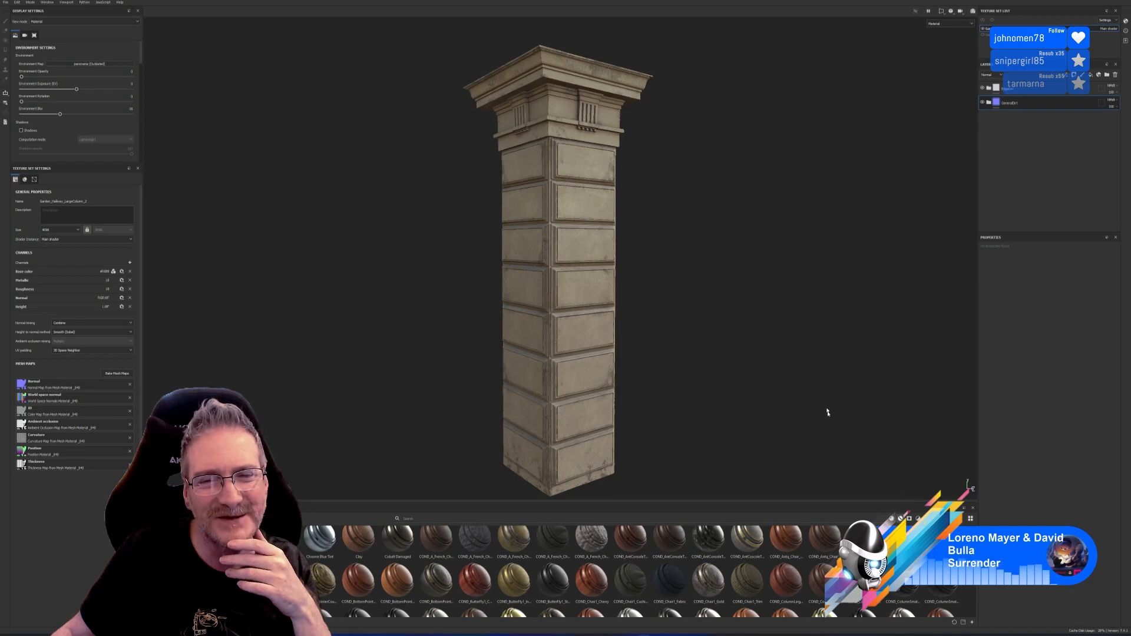
scroll(597, 104, "up", 6)
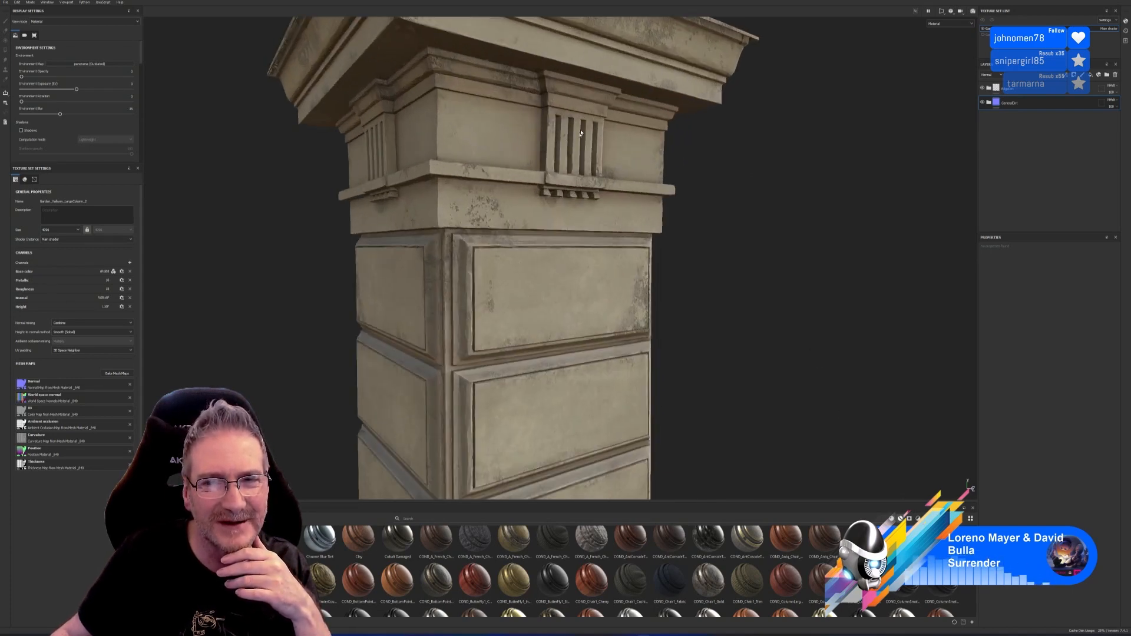
scroll(583, 132, "down", 5)
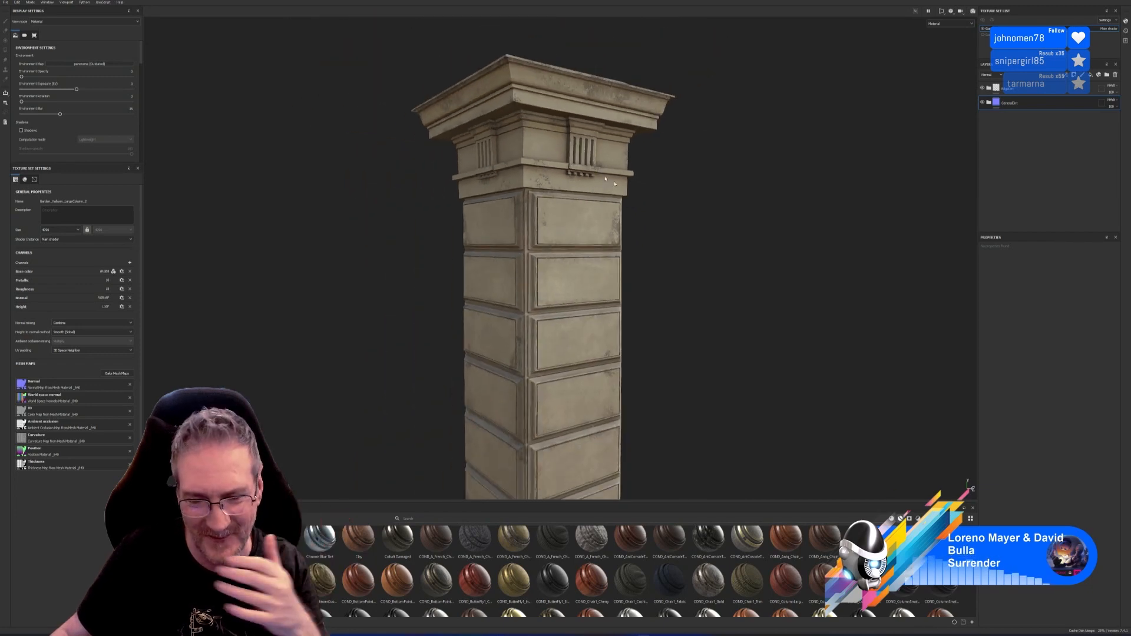
scroll(655, 205, "down", 3)
scroll(655, 204, "down", 3)
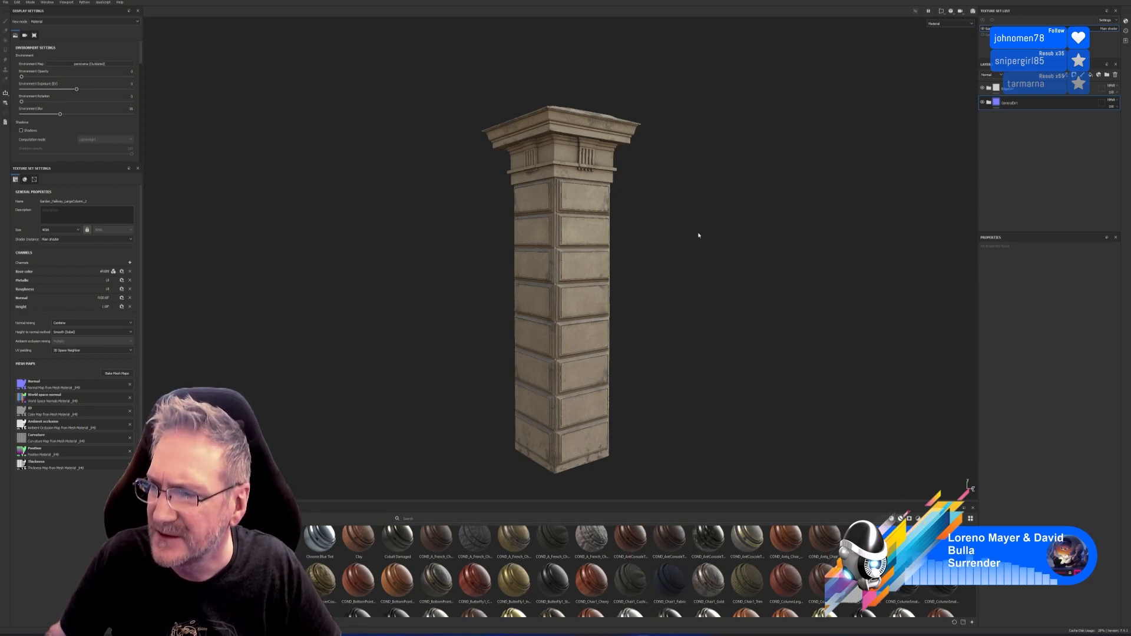
mouse_move(632, 232)
left_mouse_down("alt")
mouse_move(641, 220)
mouse_move(662, 295)
mouse_move(652, 275)
mouse_move(660, 246)
mouse_move(639, 217)
left_mouse_up("alt")
scroll(641, 268, "up", 5)
scroll(620, 204, "up", 4)
scroll(620, 204, "up", 2)
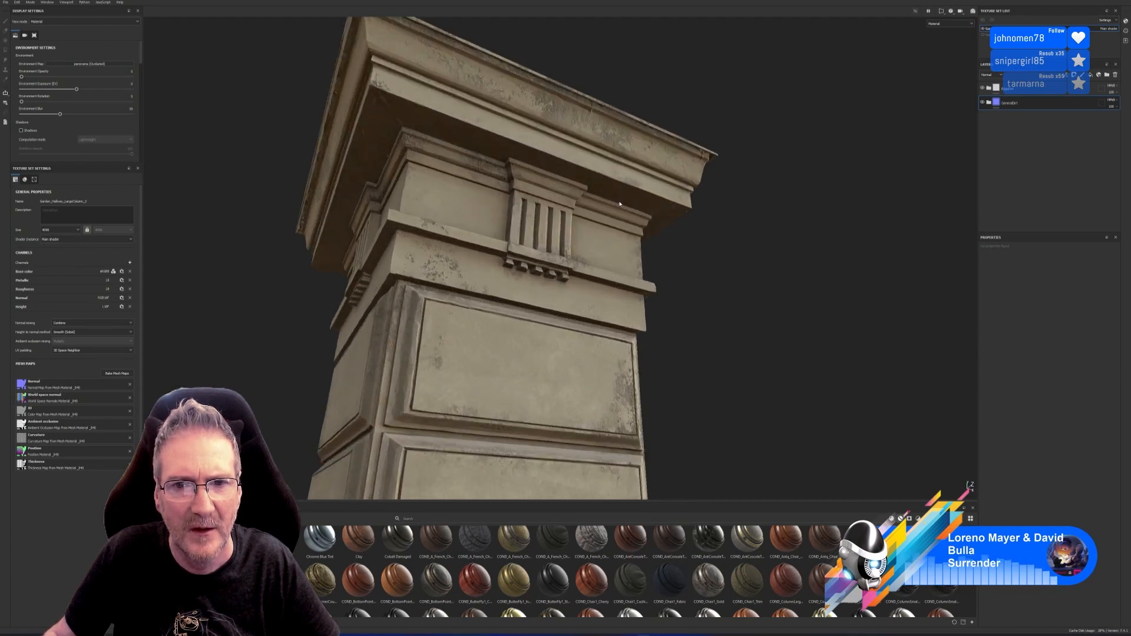
Examine the dirt down the shaft and over the whole column from several angles.
mouse_move(666, 284)
middle_mouse_down("alt")
mouse_move(689, 248)
mouse_move(682, 280)
mouse_move(681, 260)
middle_mouse_up("alt")
left_click_drag(681, 259, 680, 263, "alt")
scroll(679, 279, "down", 2)
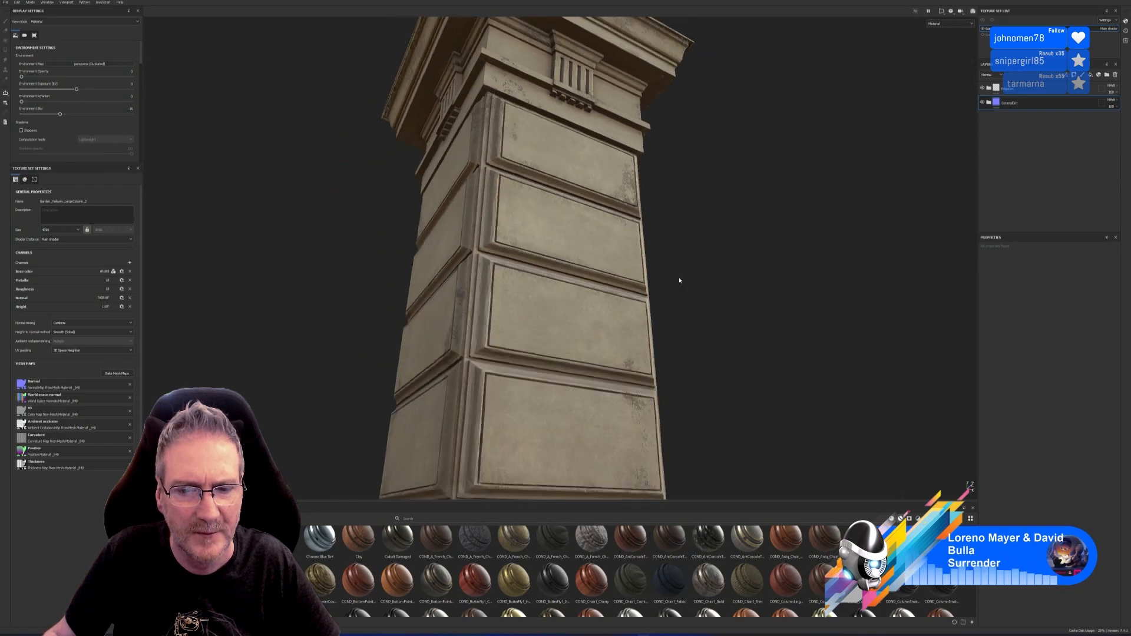
middle_click_drag(687, 328, 695, 229, "alt")
scroll(693, 272, "down", 2)
left_click_drag(693, 273, 708, 292, "alt")
middle_click_drag(701, 276, 700, 314, "alt")
scroll(700, 314, "down", 2)
middle_click_drag(680, 236, 675, 356, "alt")
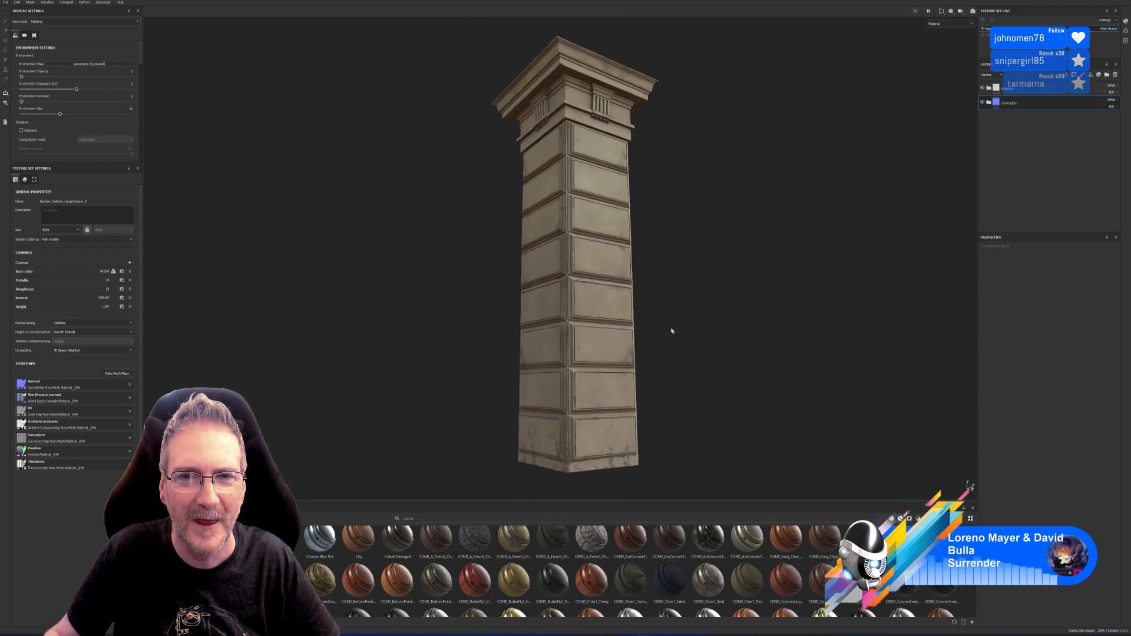
left_click_drag(672, 332, 672, 301, "alt")
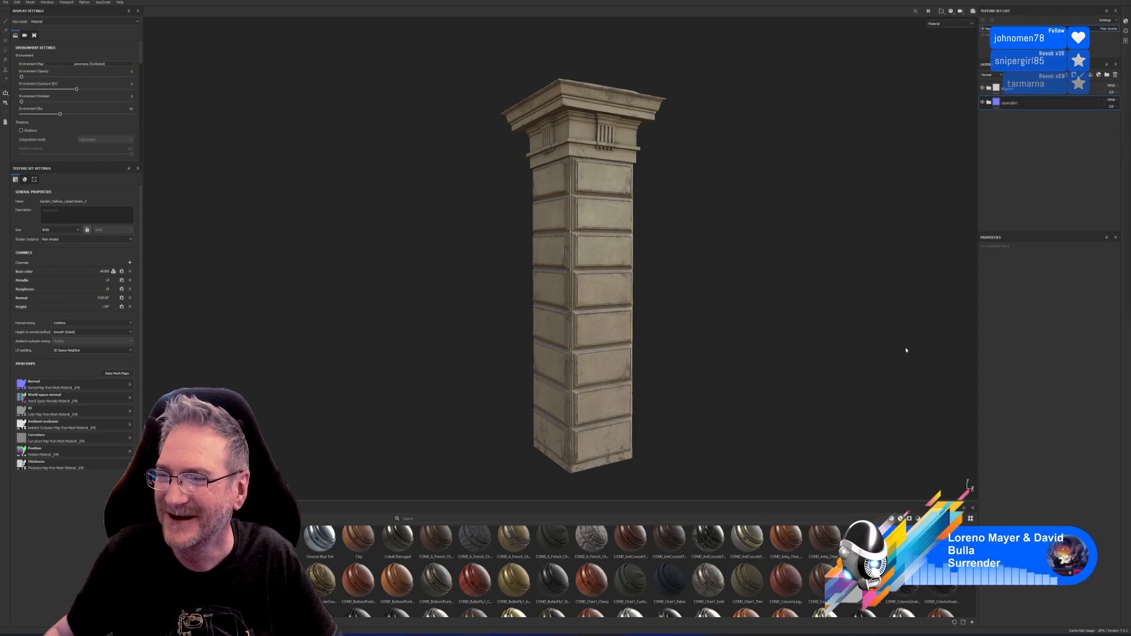
scroll(676, 219, "up", 1)
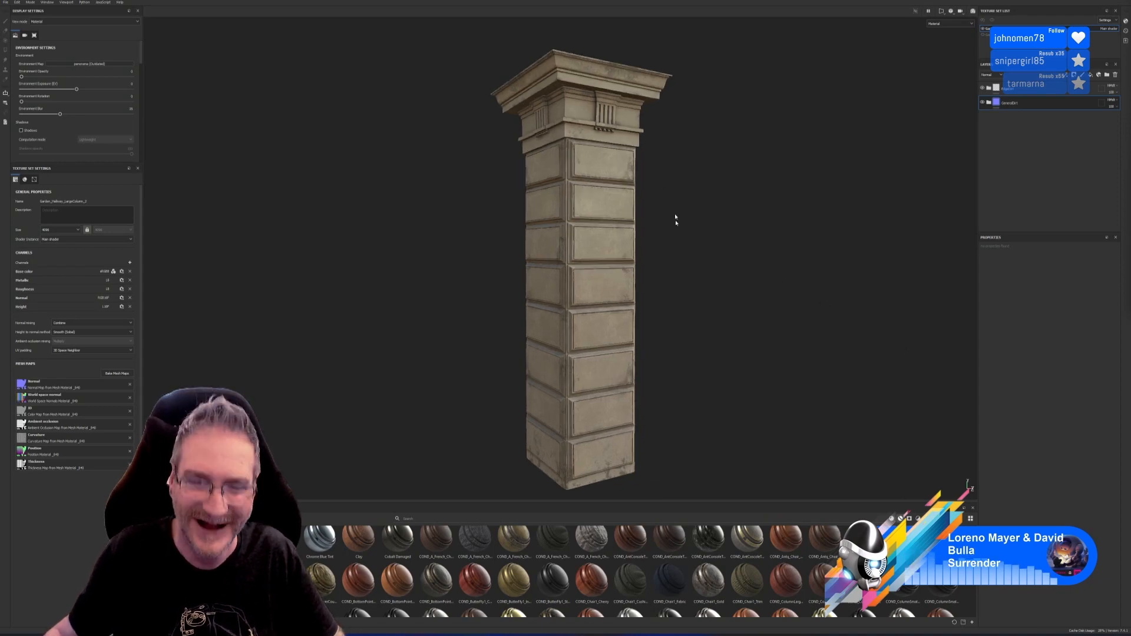
left_click_drag(686, 235, 704, 251, "alt")
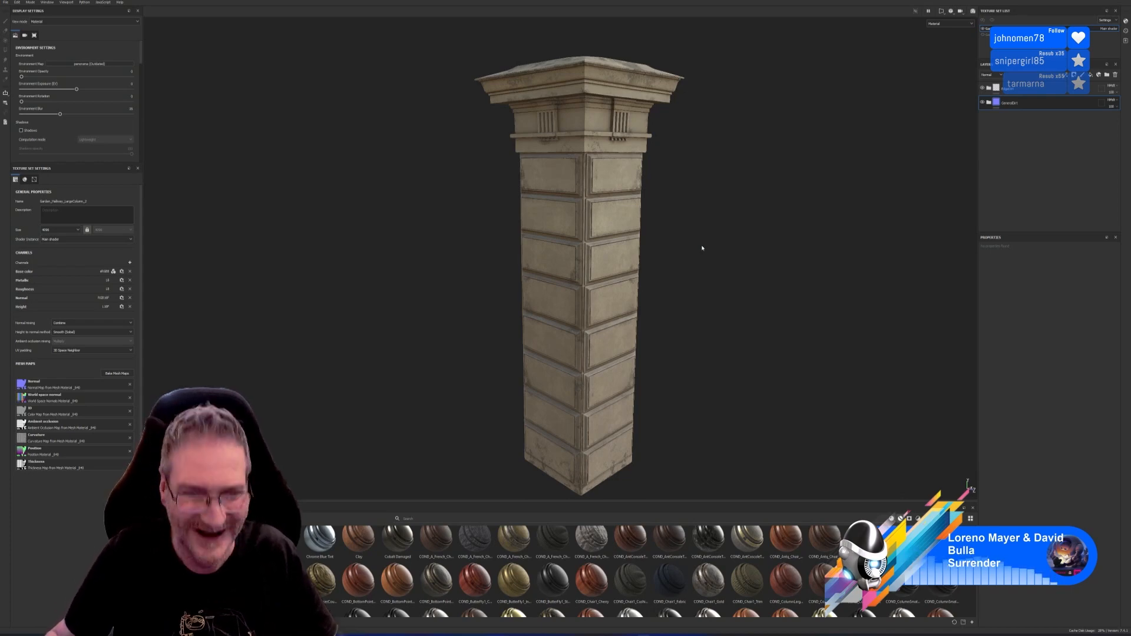
mouse_move(644, 217)
left_mouse_down("alt")
mouse_move(877, 235)
mouse_move(652, 213)
mouse_move(667, 230)
mouse_move(692, 195)
mouse_move(685, 220)
left_mouse_up("alt")
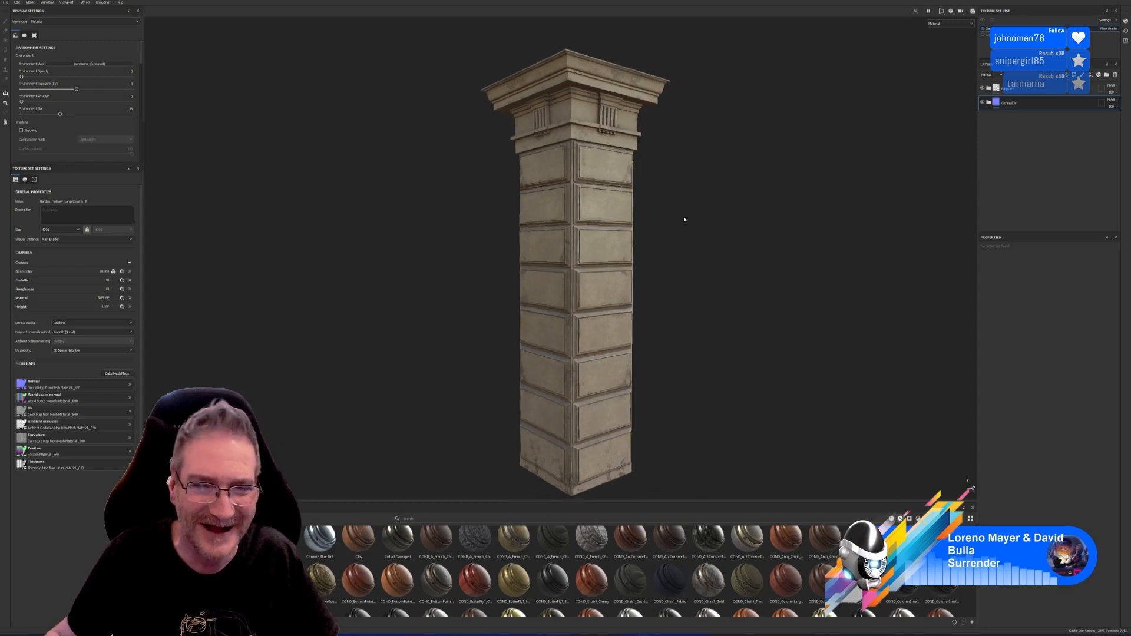
Group the Edgedirt and GeneralDirt folders together and name the new group GardenHallway_Dirt.
left_click(1031, 104, "shift")
right_click(1028, 92)
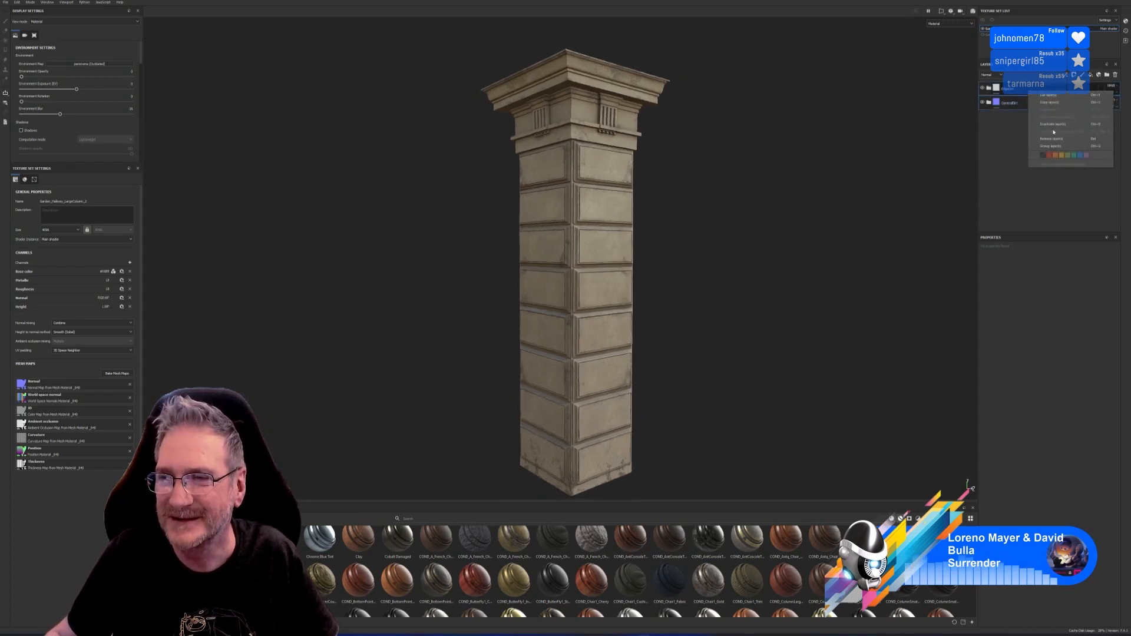
left_click(1054, 146)
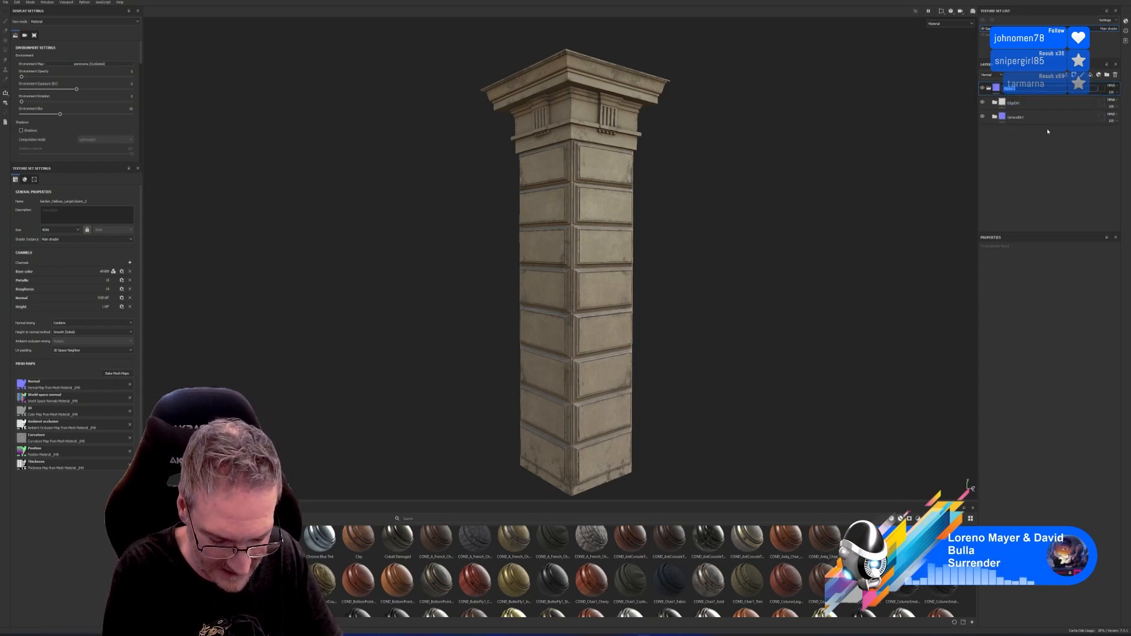
type("GardenHal")
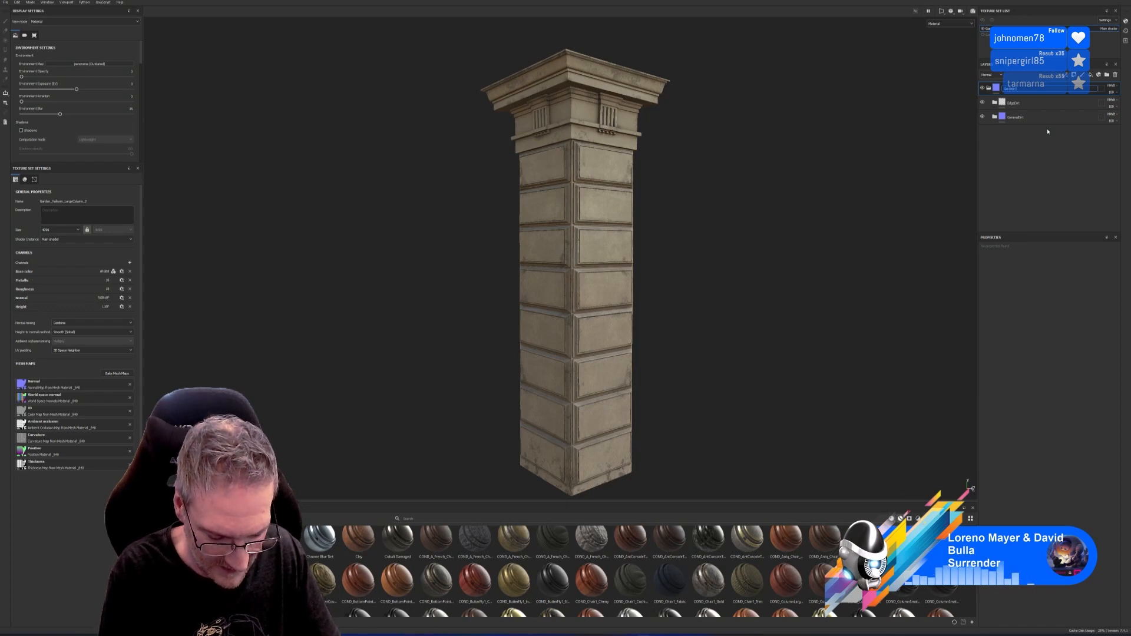
type("lway_")
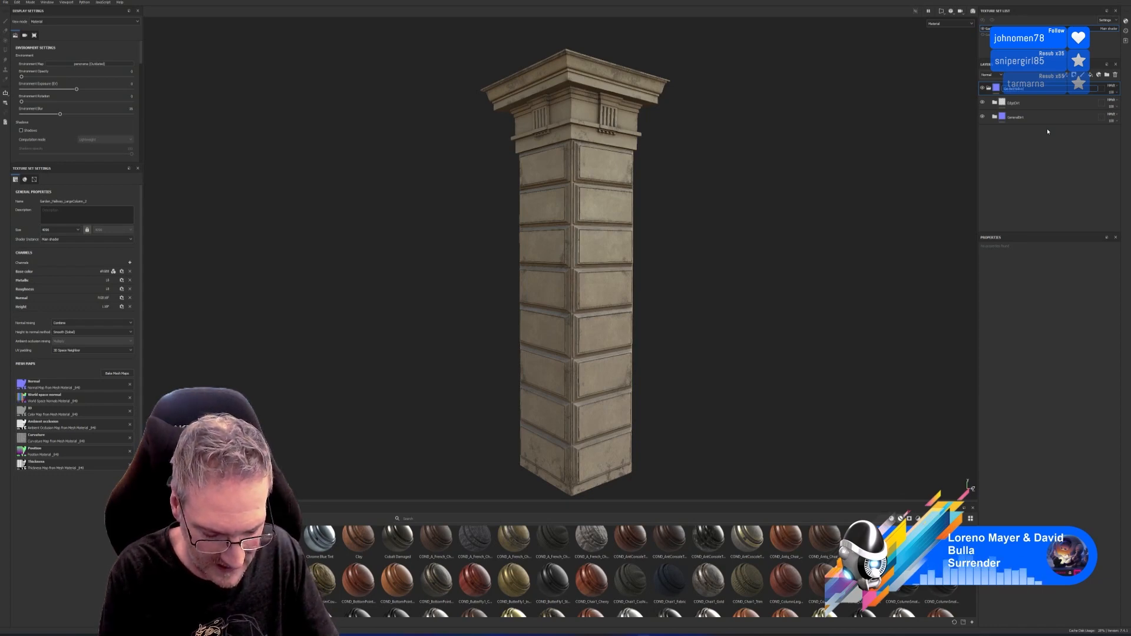
type("Dirt")
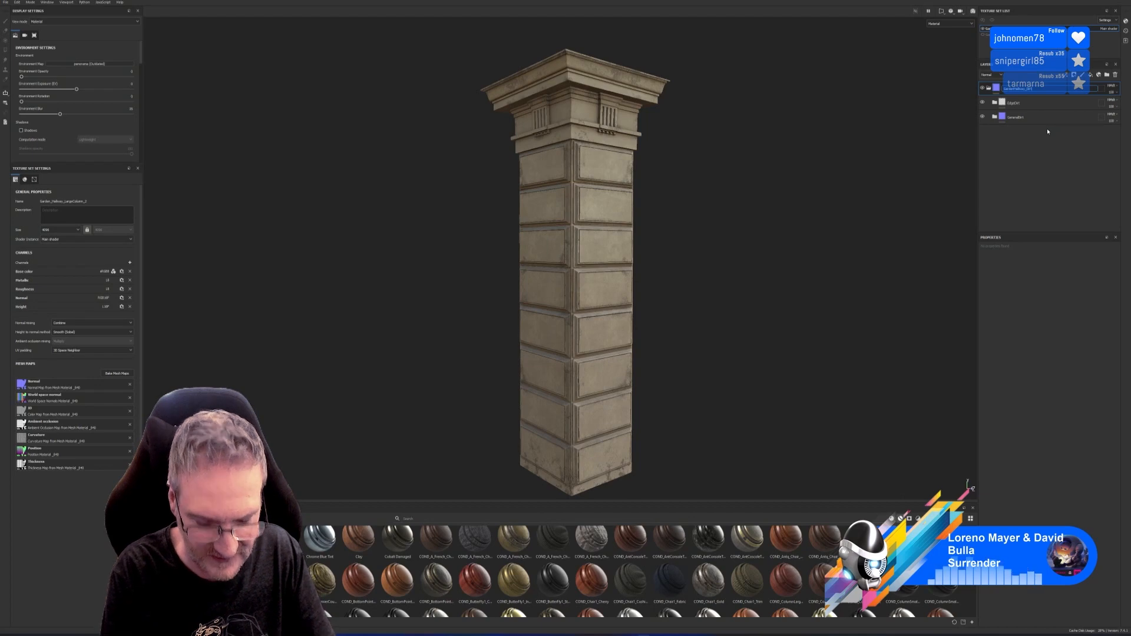
key("Return")
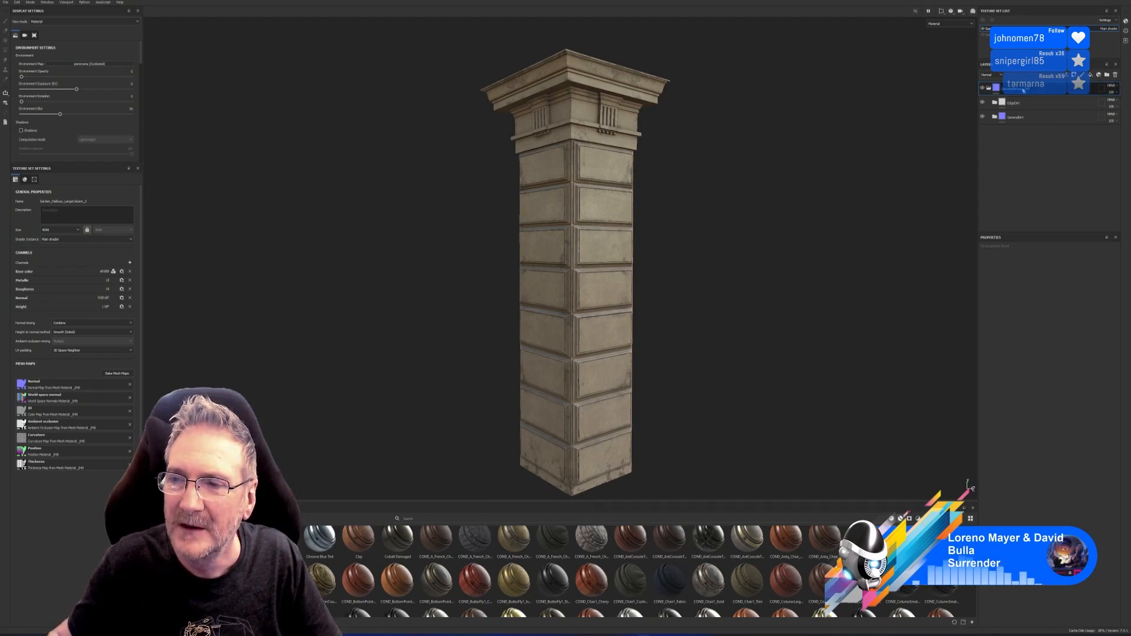
Prefix the parent group's name with MY_ and create a smart material from the group.
double_click(1015, 91)
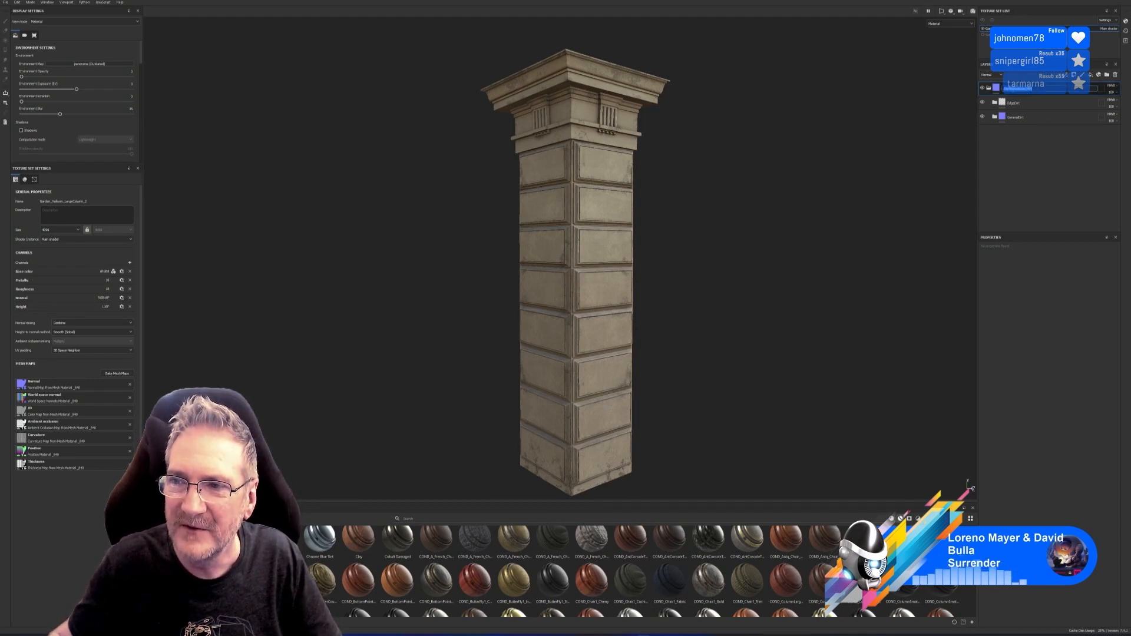
left_click(1005, 89)
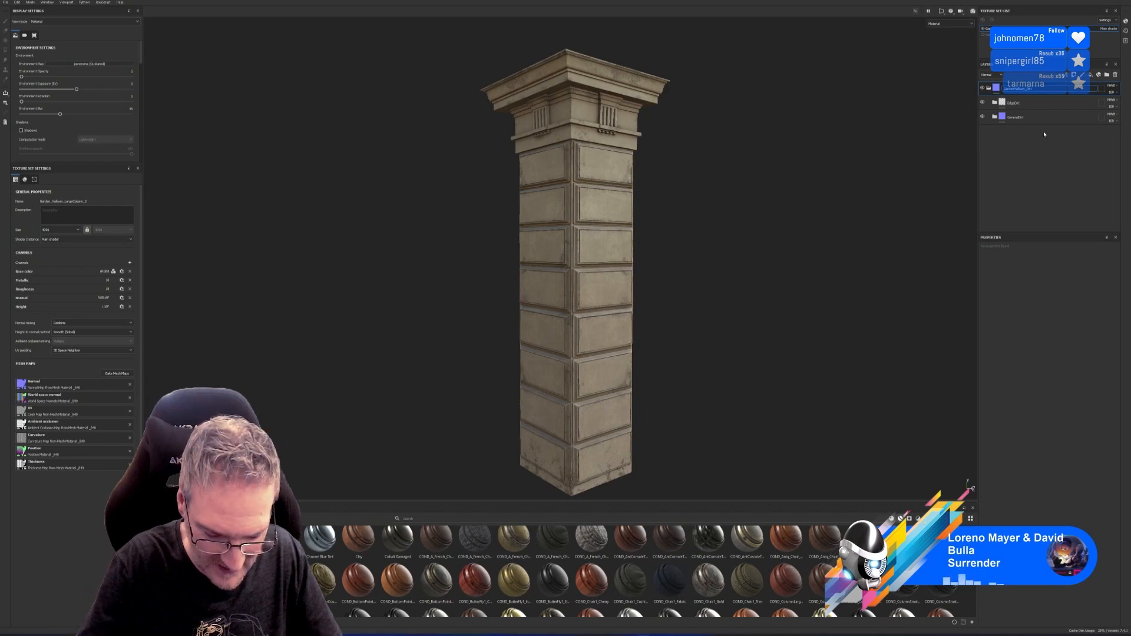
type("MT_")
key("Return")
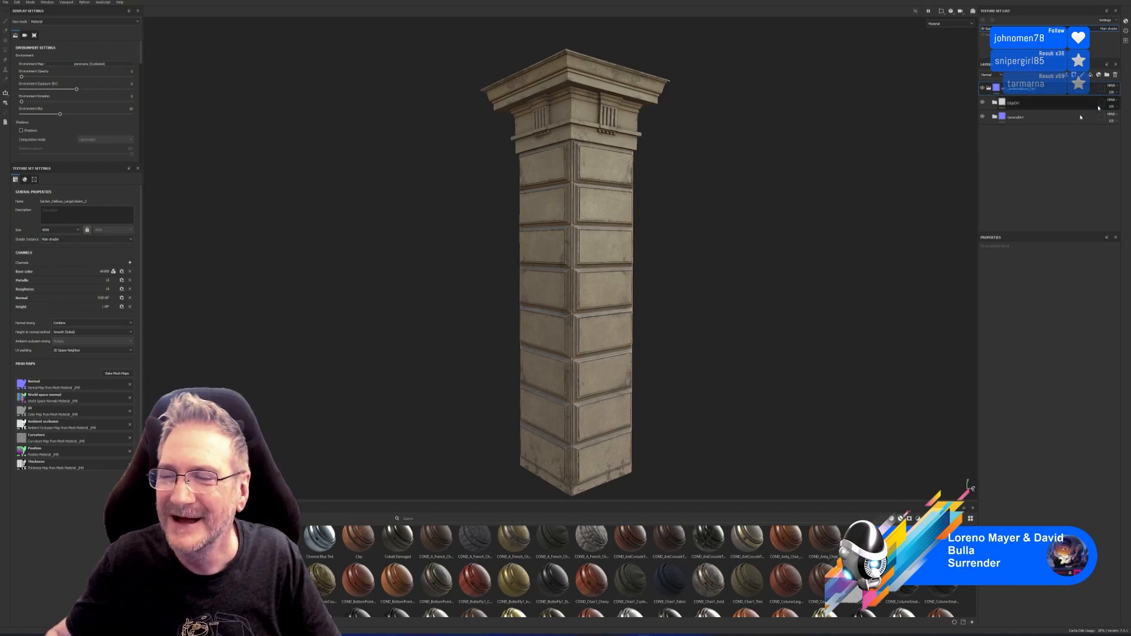
right_click(1021, 88)
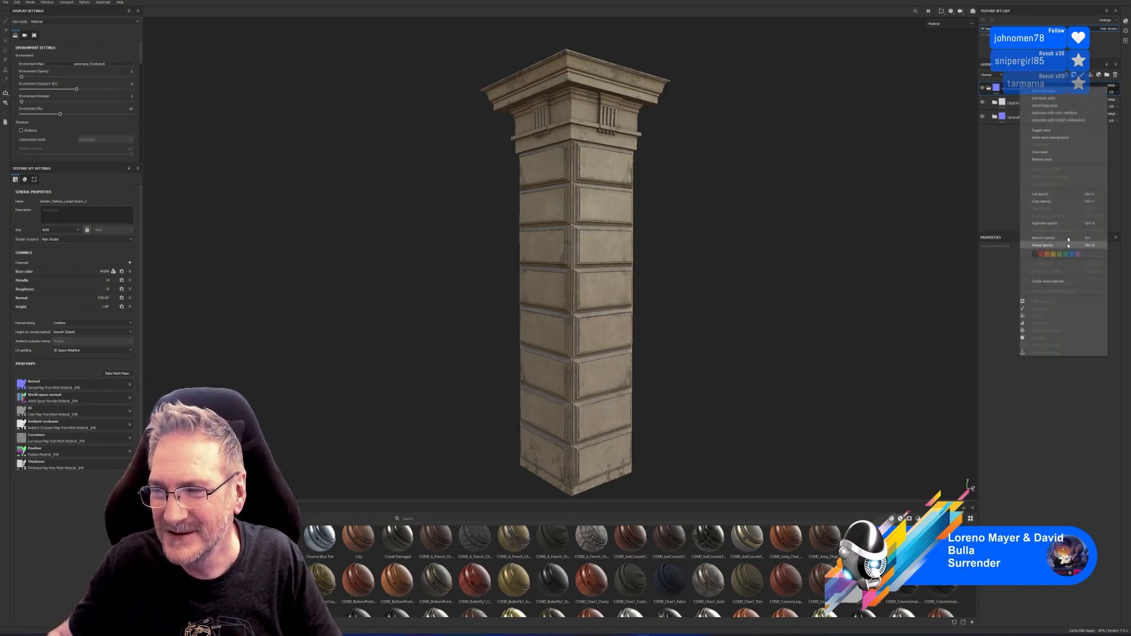
left_click(1061, 283)
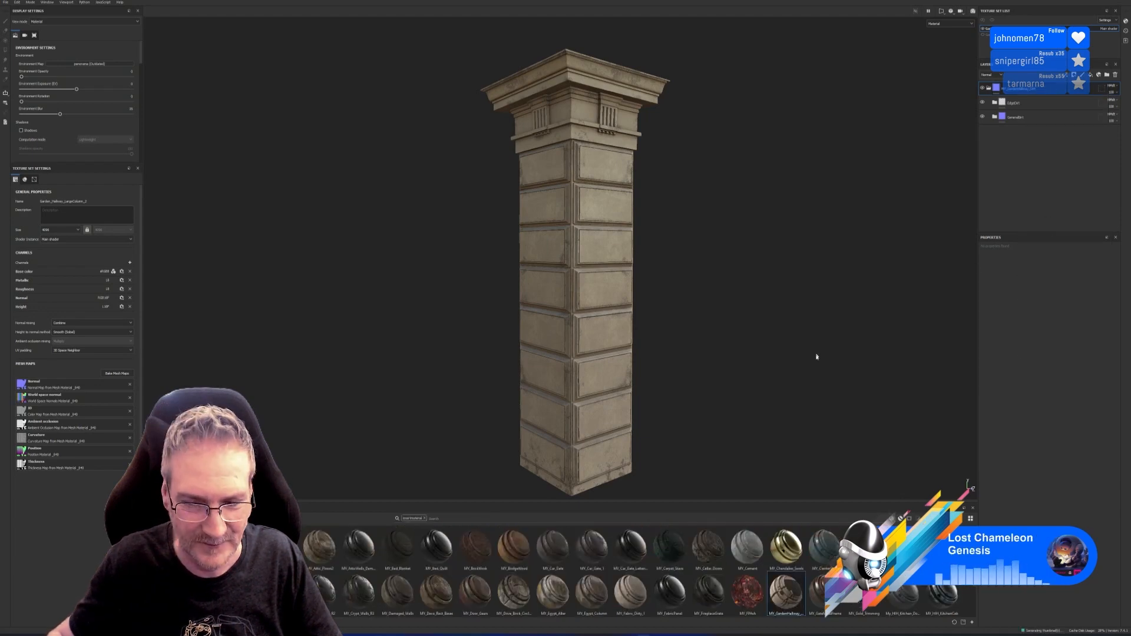
left_click(5, 2)
left_click(12, 29)
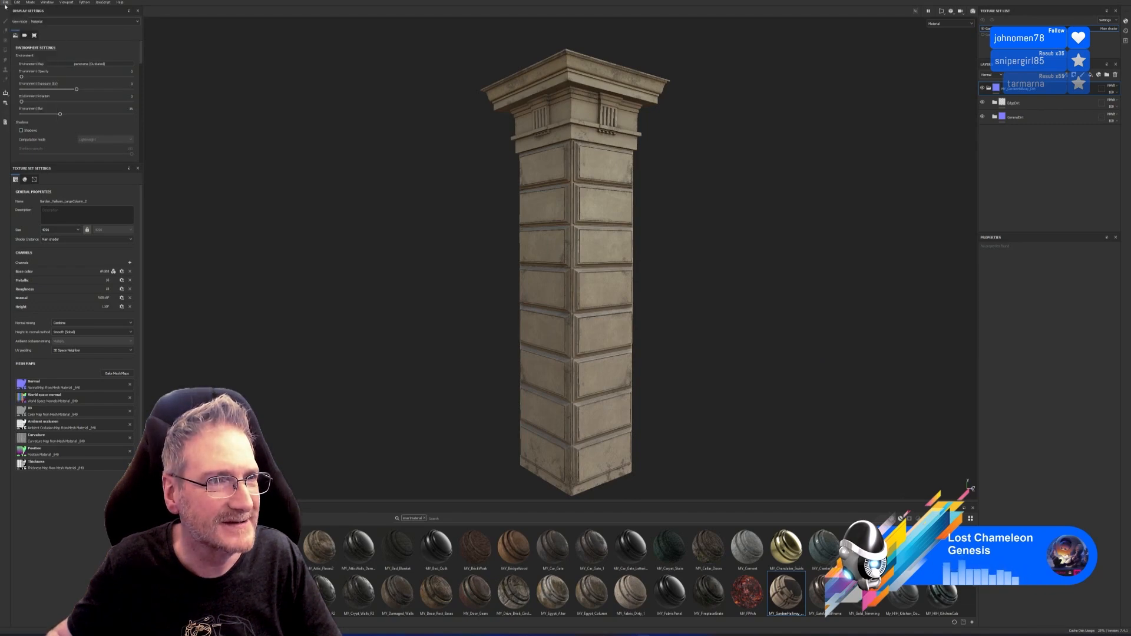
left_click(6, 3)
left_click(24, 105)
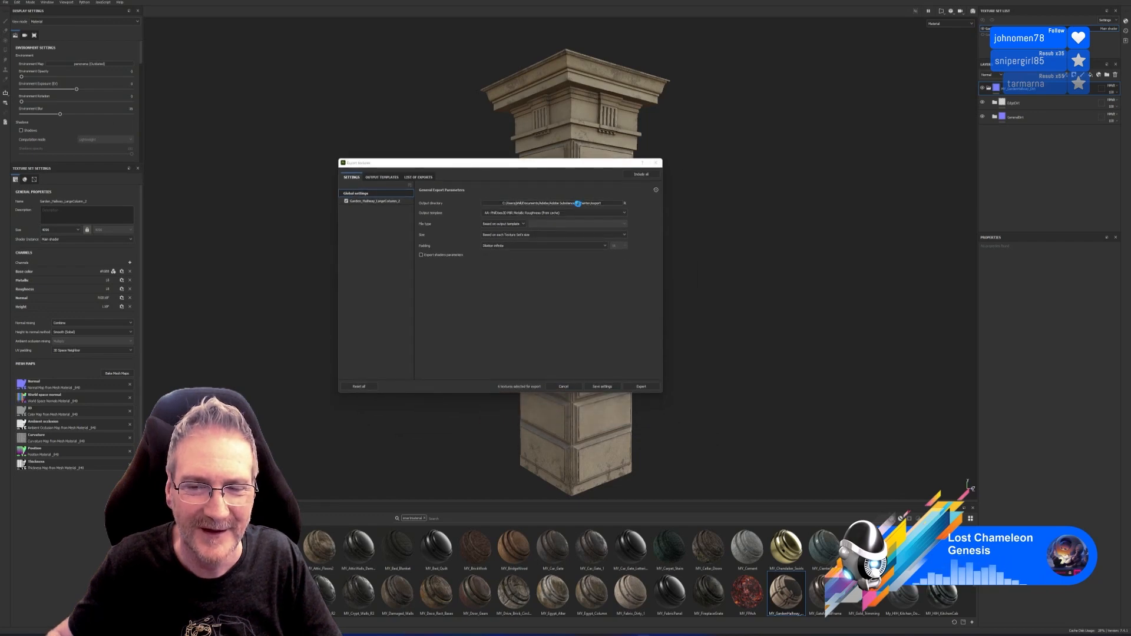
left_click(608, 203)
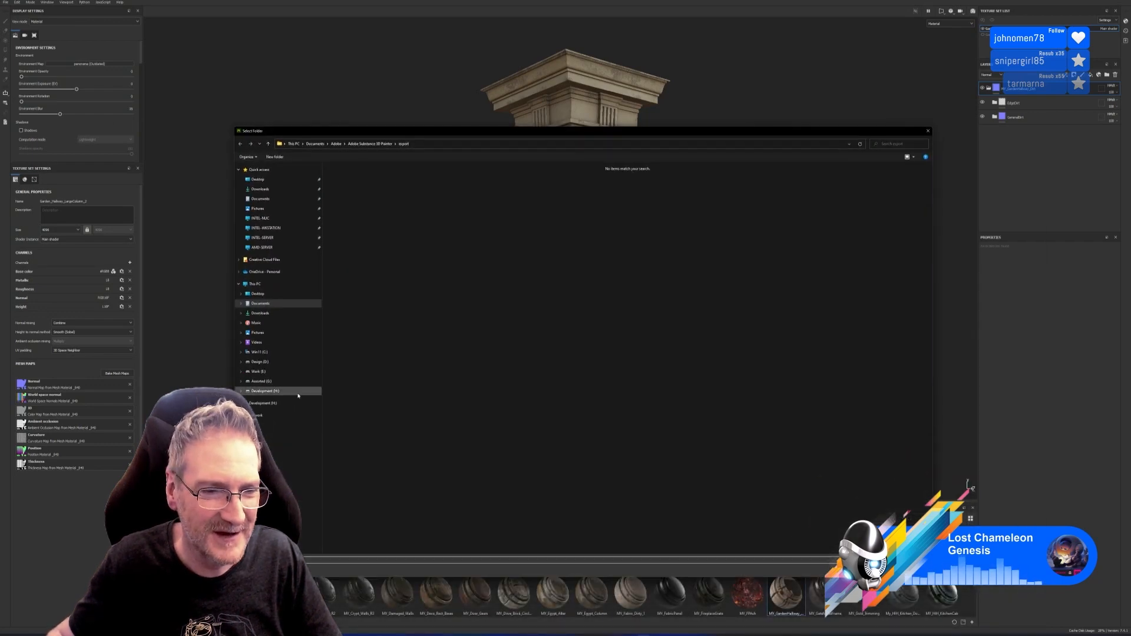
left_click(289, 372)
double_click(660, 179)
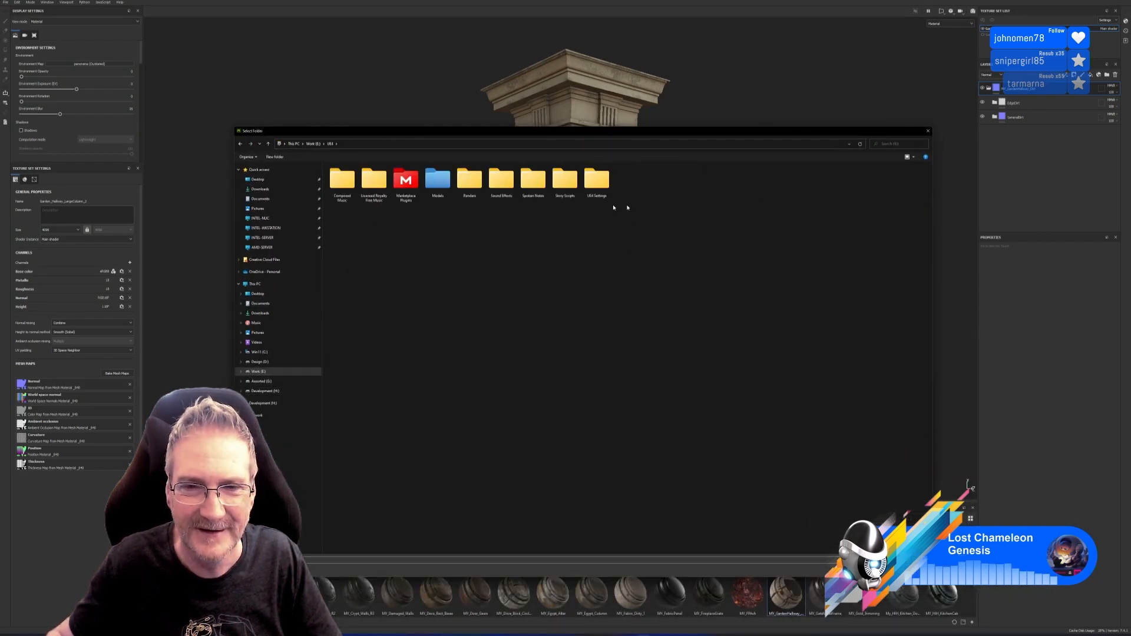
double_click(437, 178)
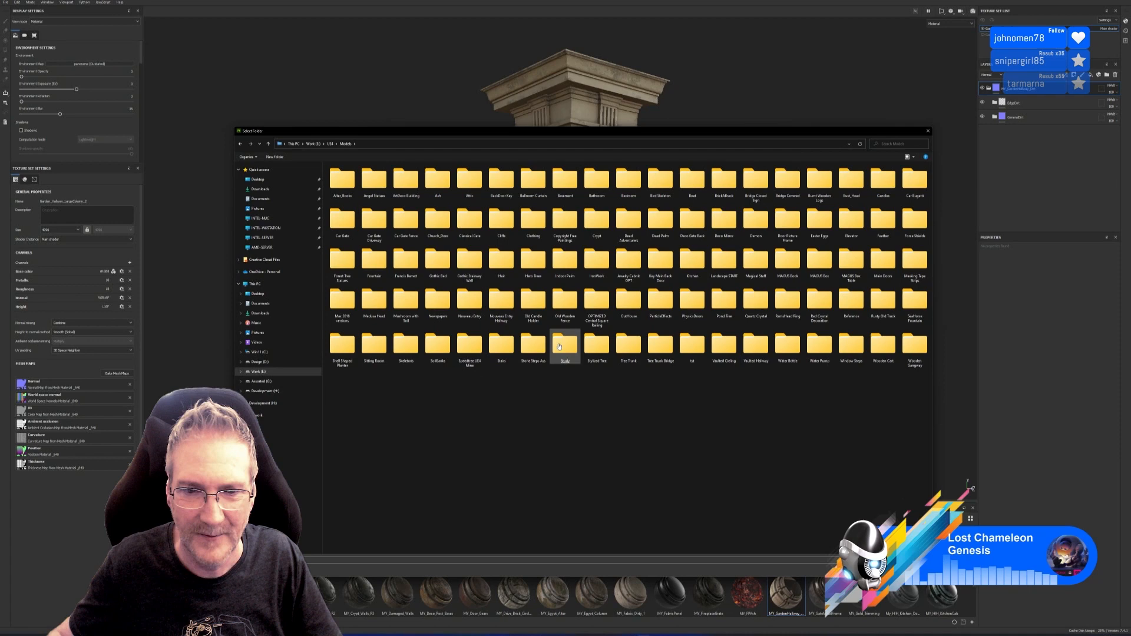
double_click(504, 311)
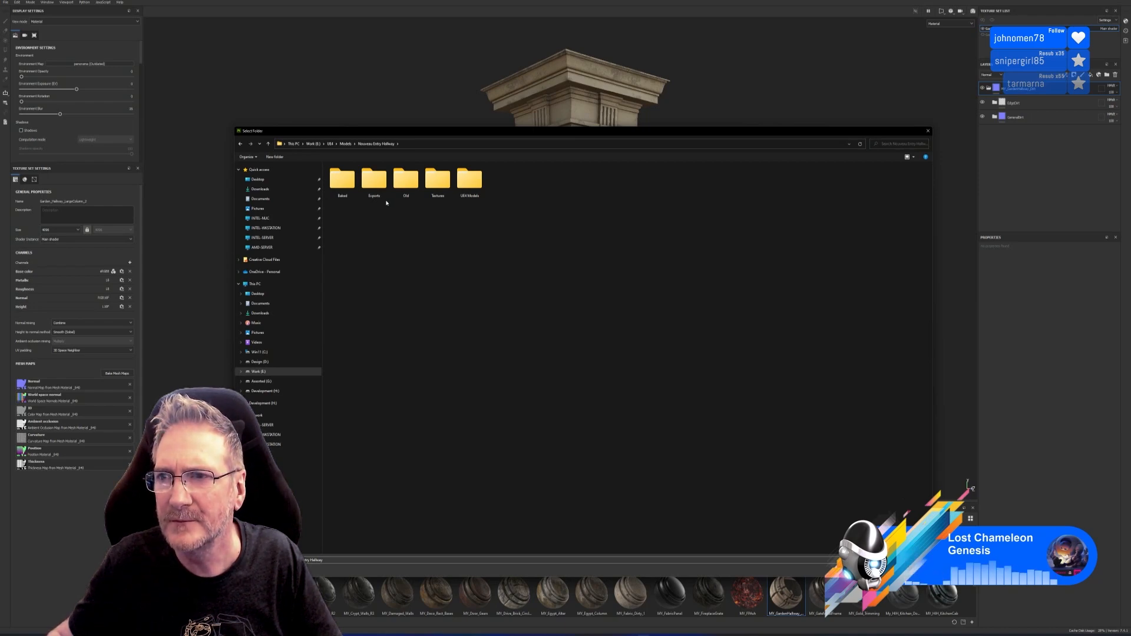
double_click(375, 182)
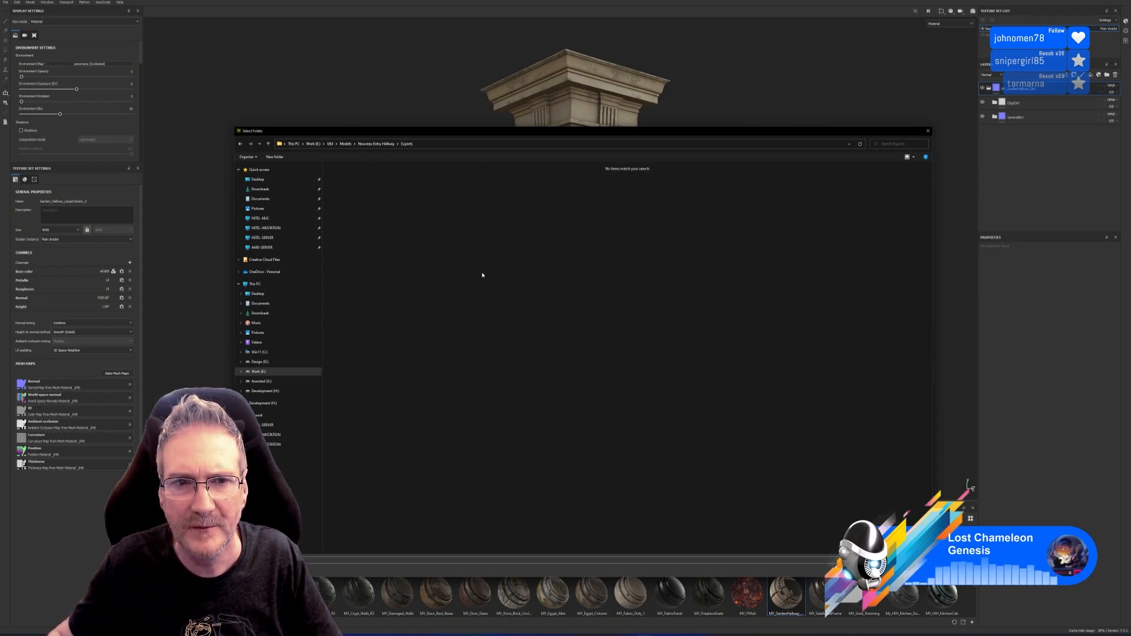
key("Return")
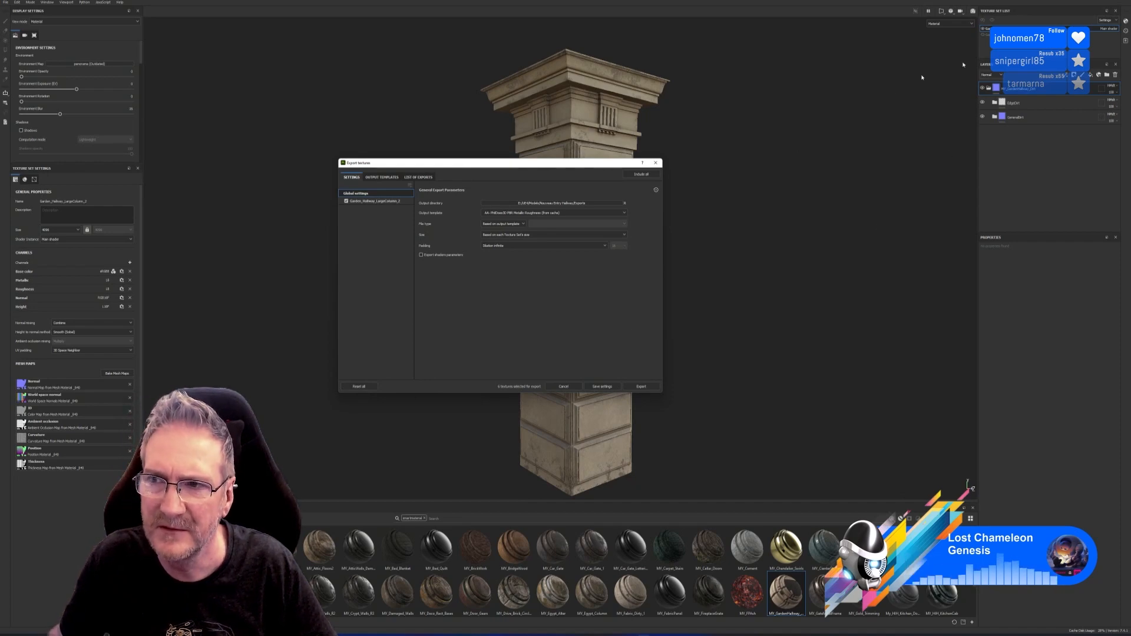
left_click(655, 163)
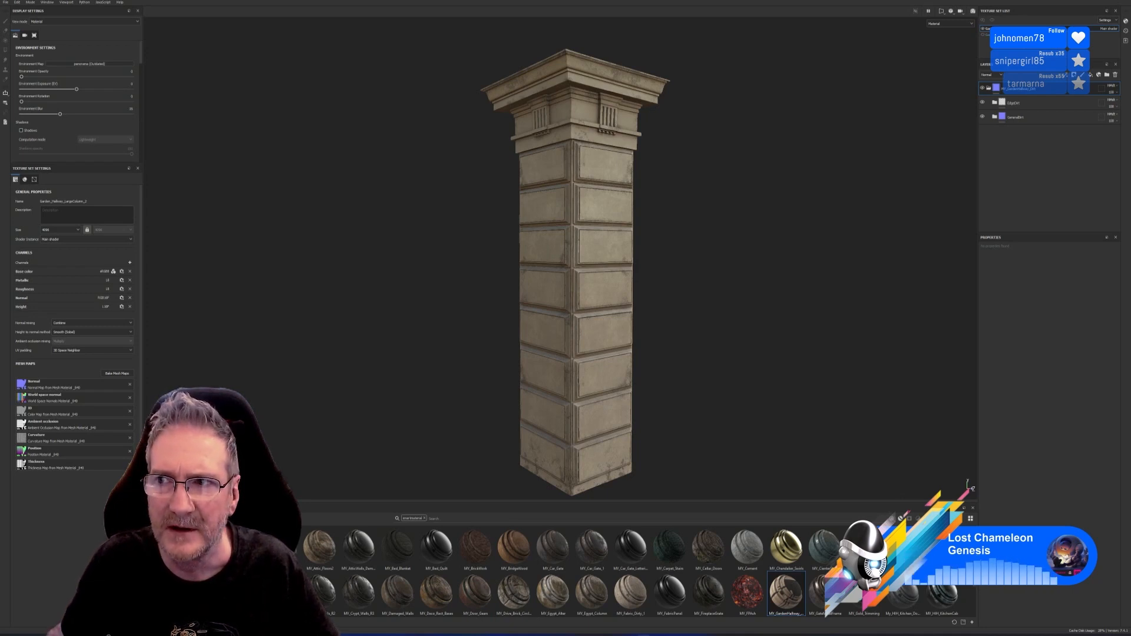
Export the column's textures to the Exports folder under Models, Nouveau Entry Hallway on the Work (E:) drive, and close the export window.
left_click(6, 2)
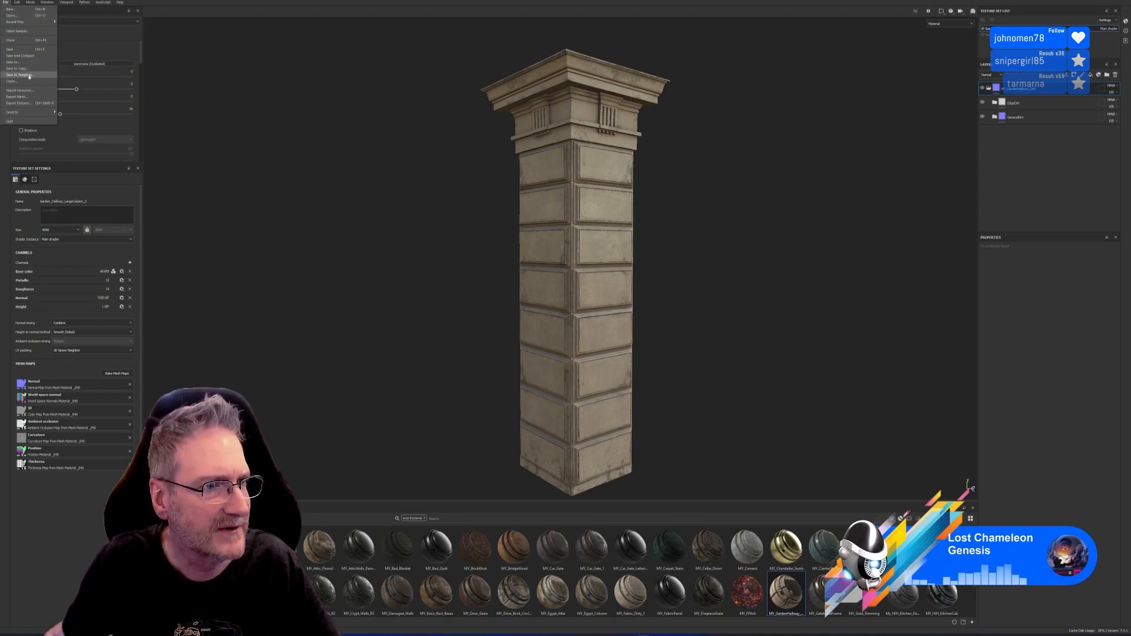
left_click(21, 103)
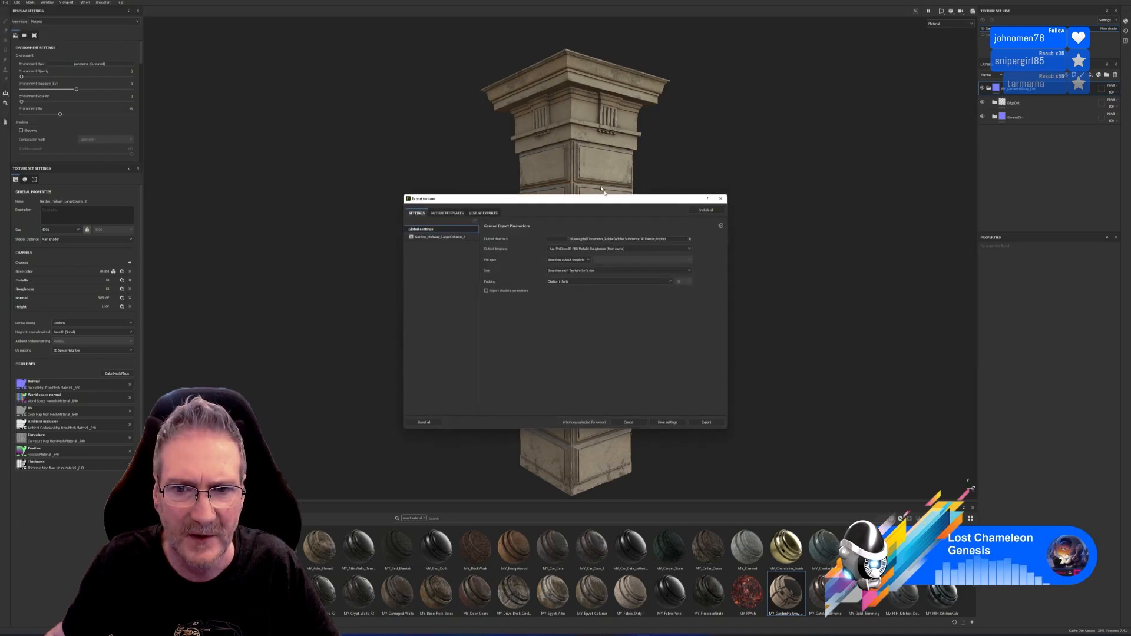
left_click(618, 239)
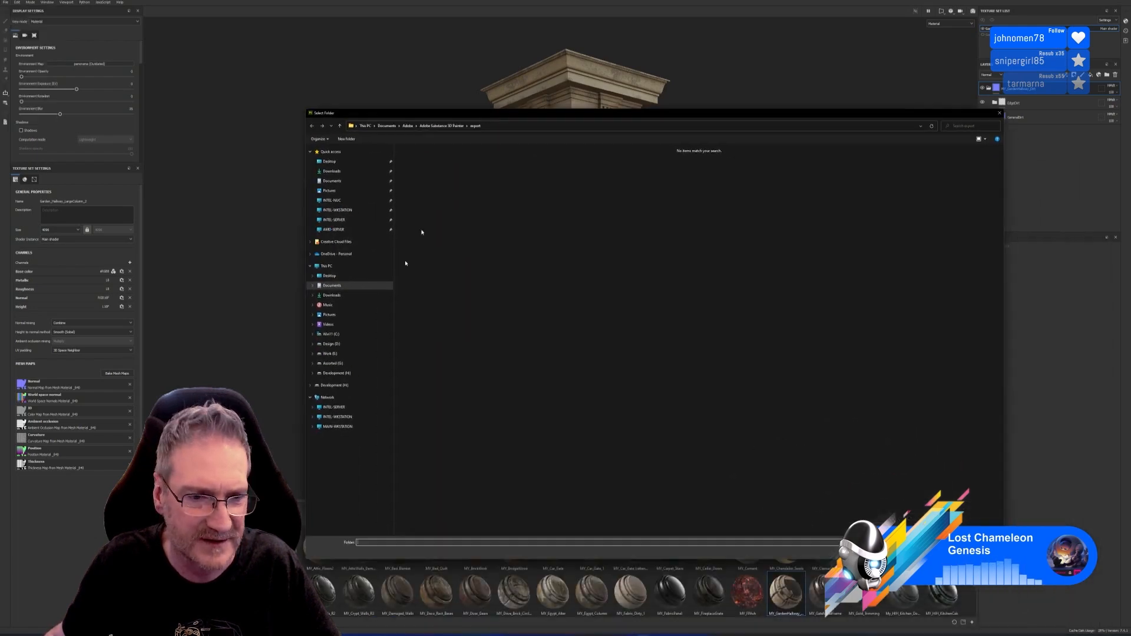
left_click(330, 354)
double_click(732, 162)
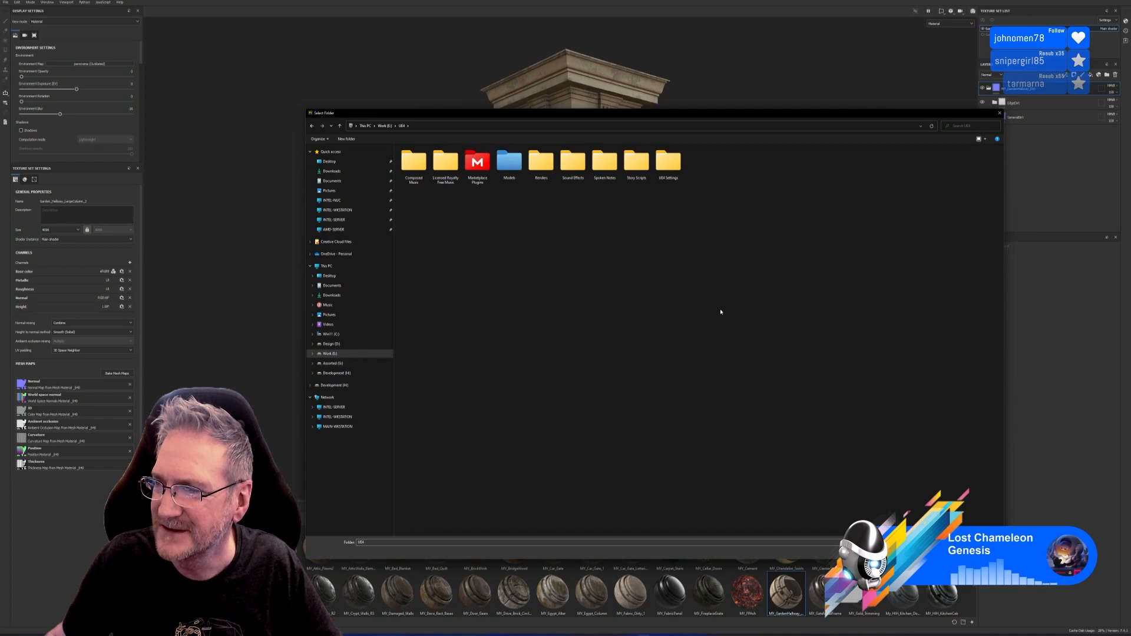
double_click(509, 162)
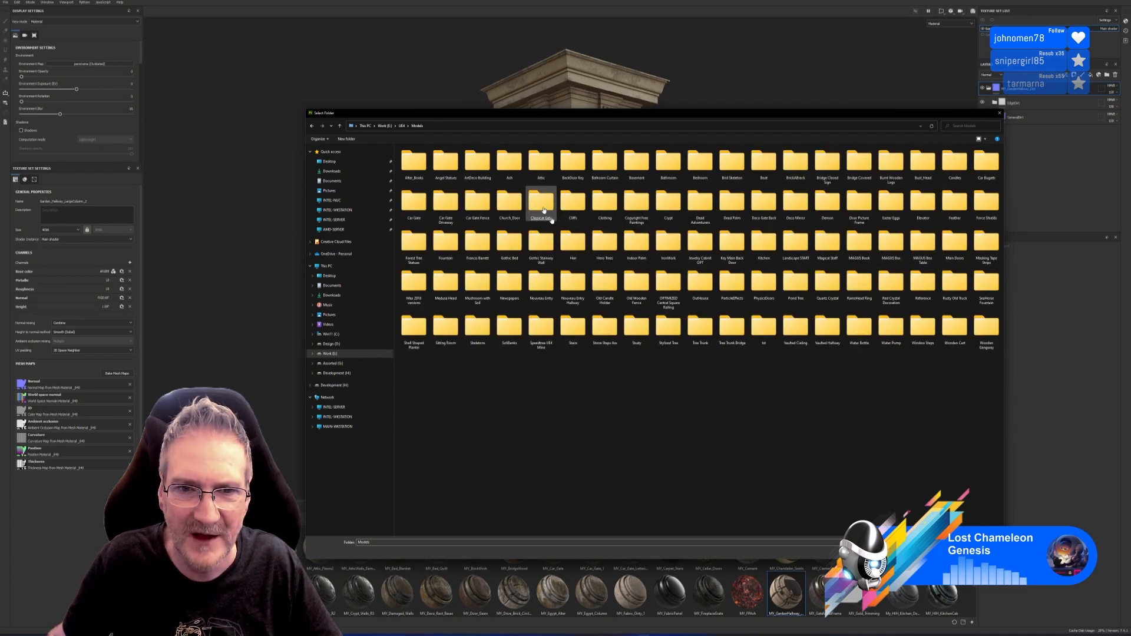
double_click(575, 282)
double_click(446, 163)
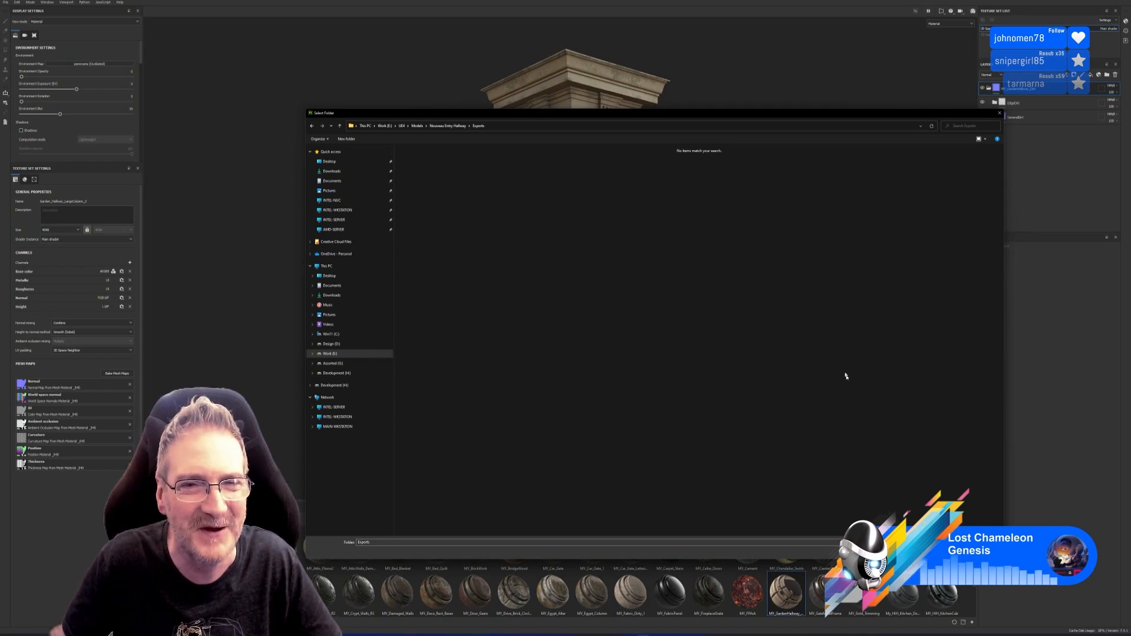
left_click(939, 552)
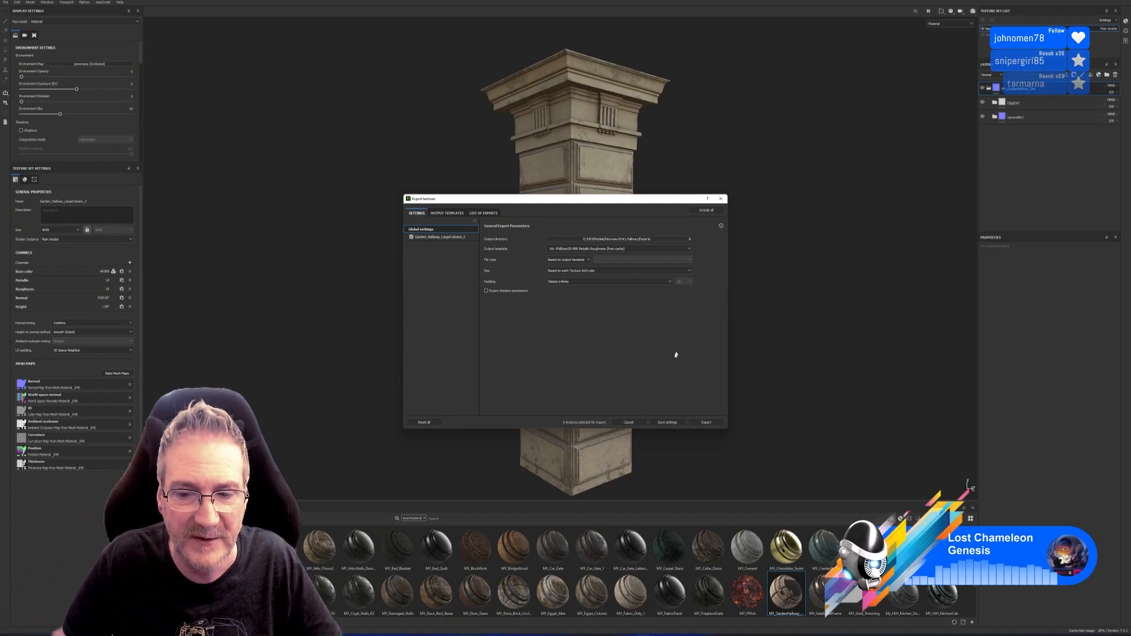
left_click(706, 422)
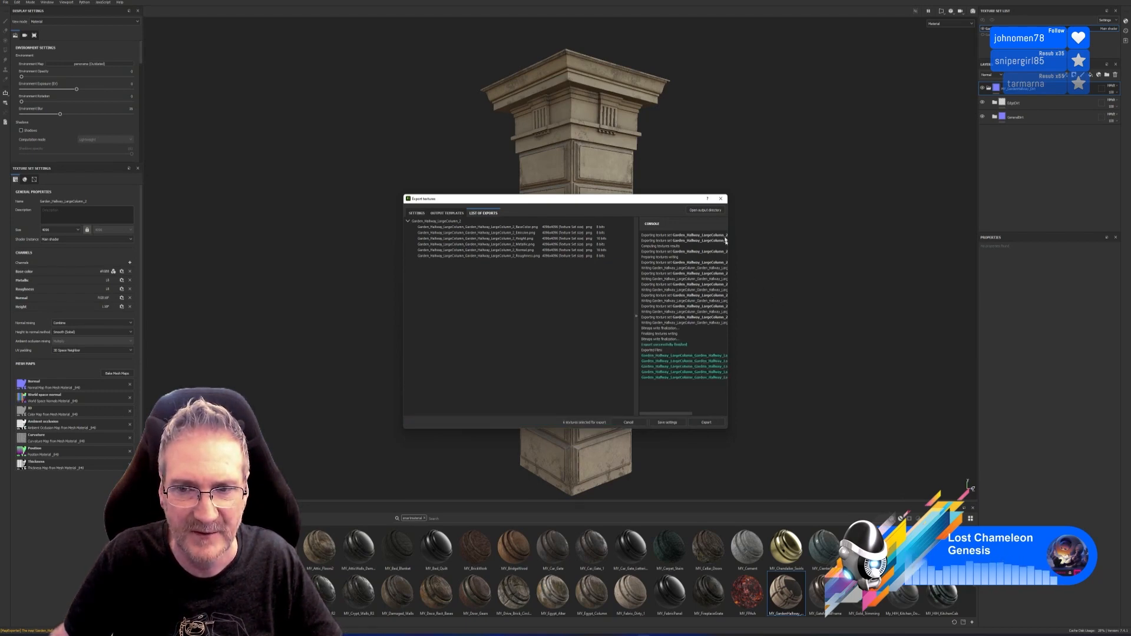
left_click(720, 199)
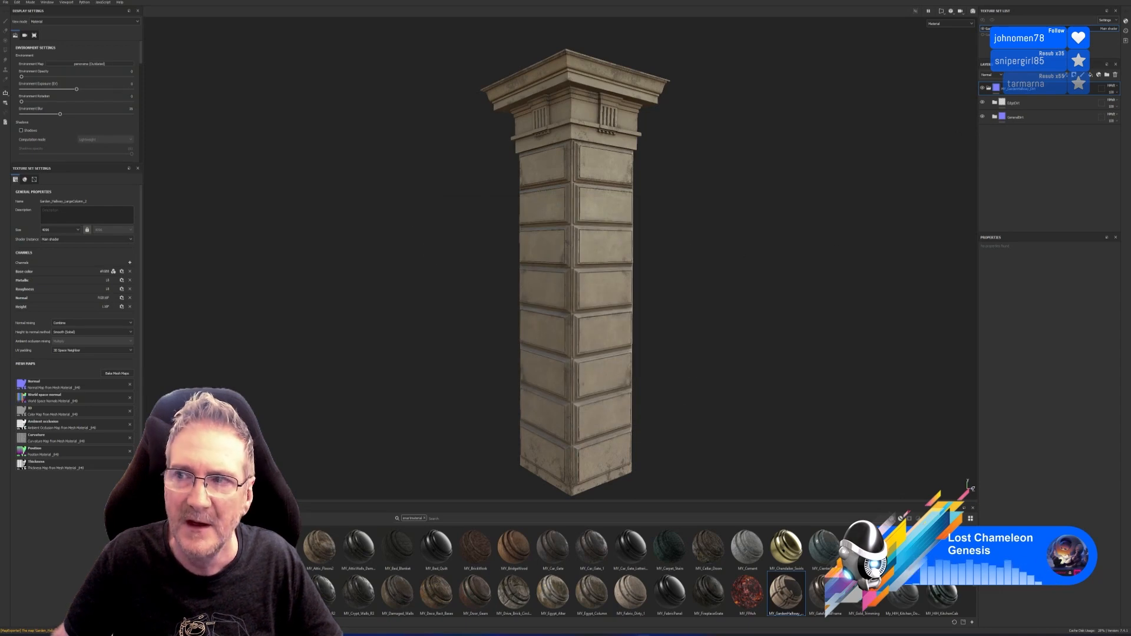
In 3ds Max, end the column's isolation and load the exported base colour texture from the Exports folder into its material's diffuse bitmap.
key("alt+Tab")
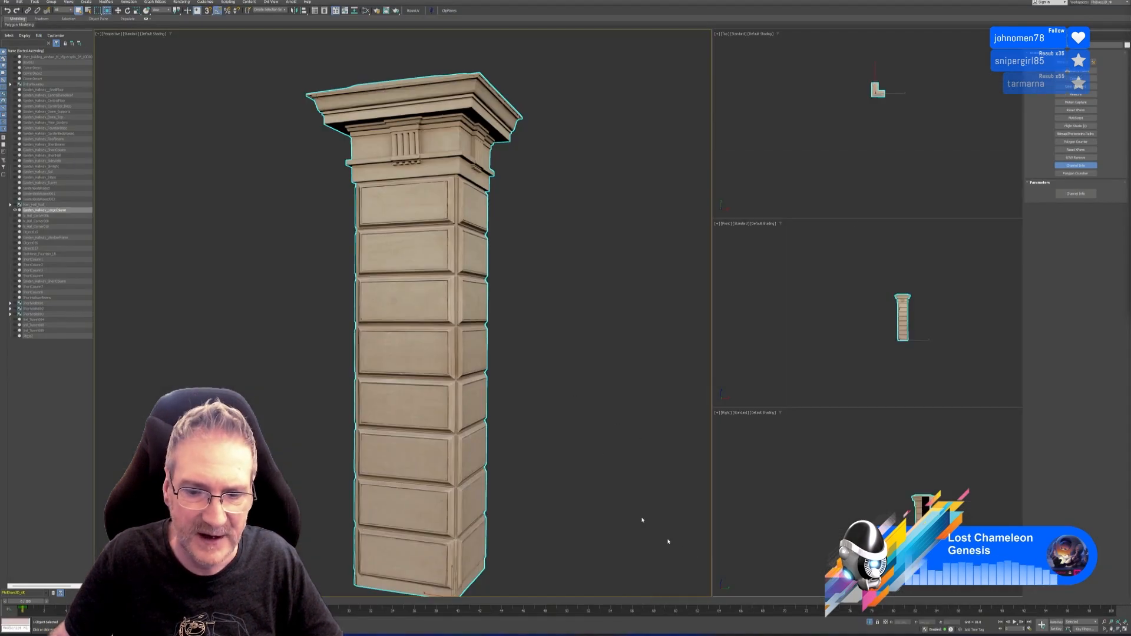
left_click(870, 623)
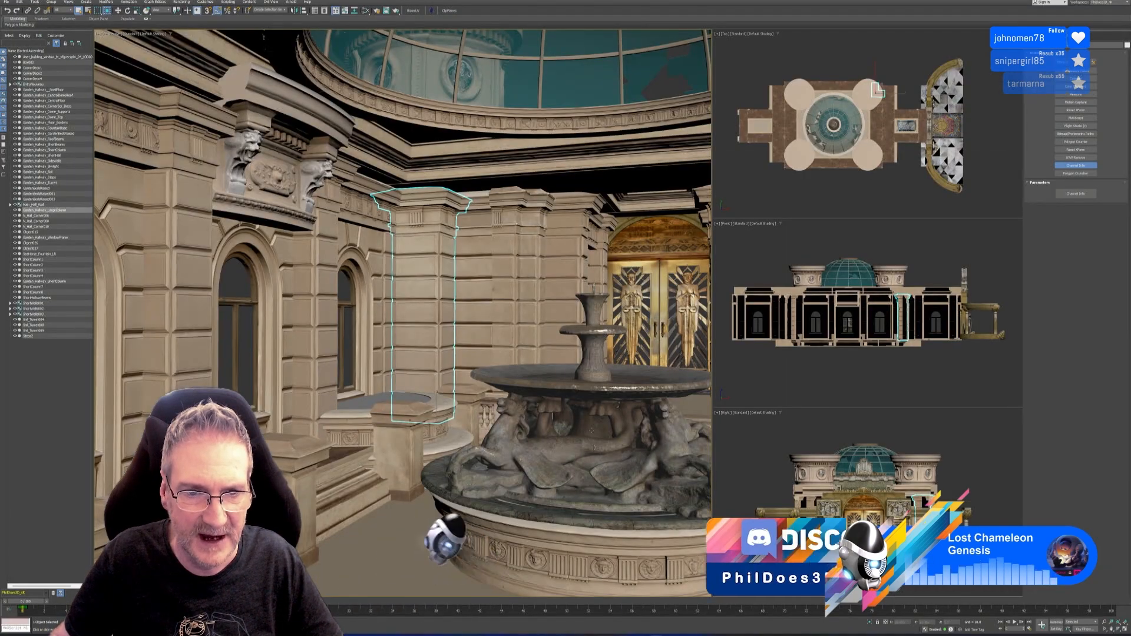
key("m")
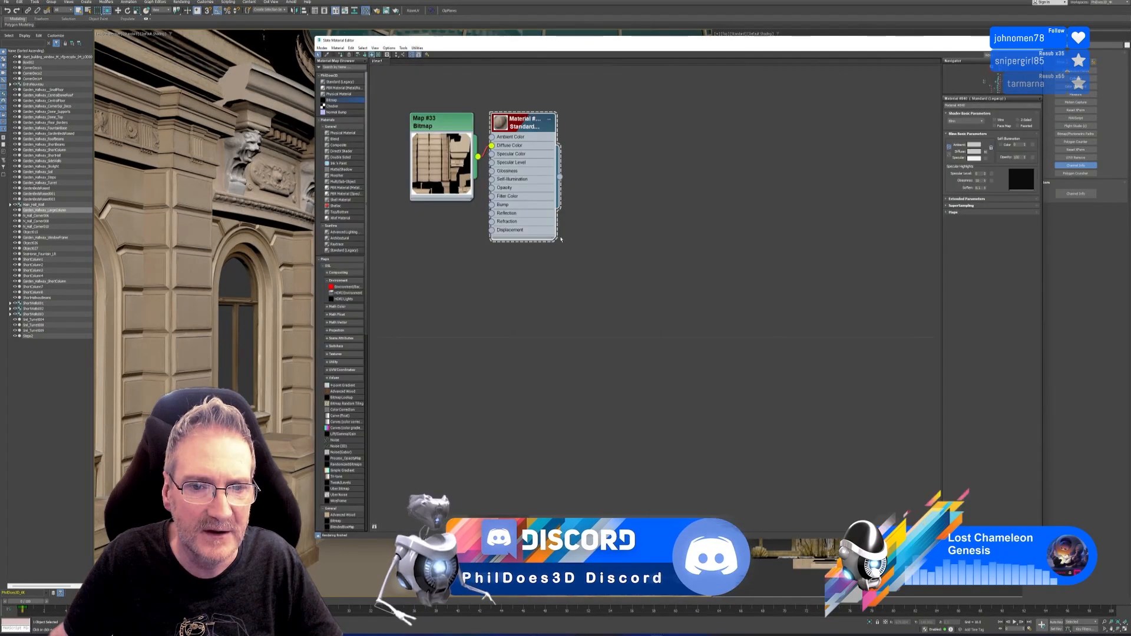
double_click(453, 128)
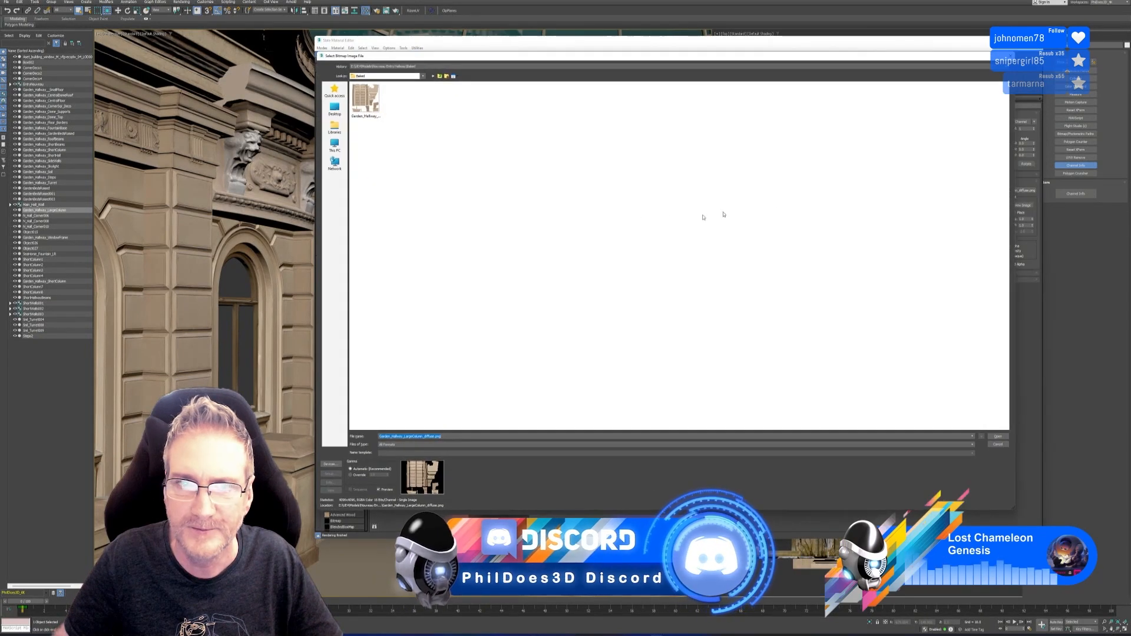
left_click(439, 76)
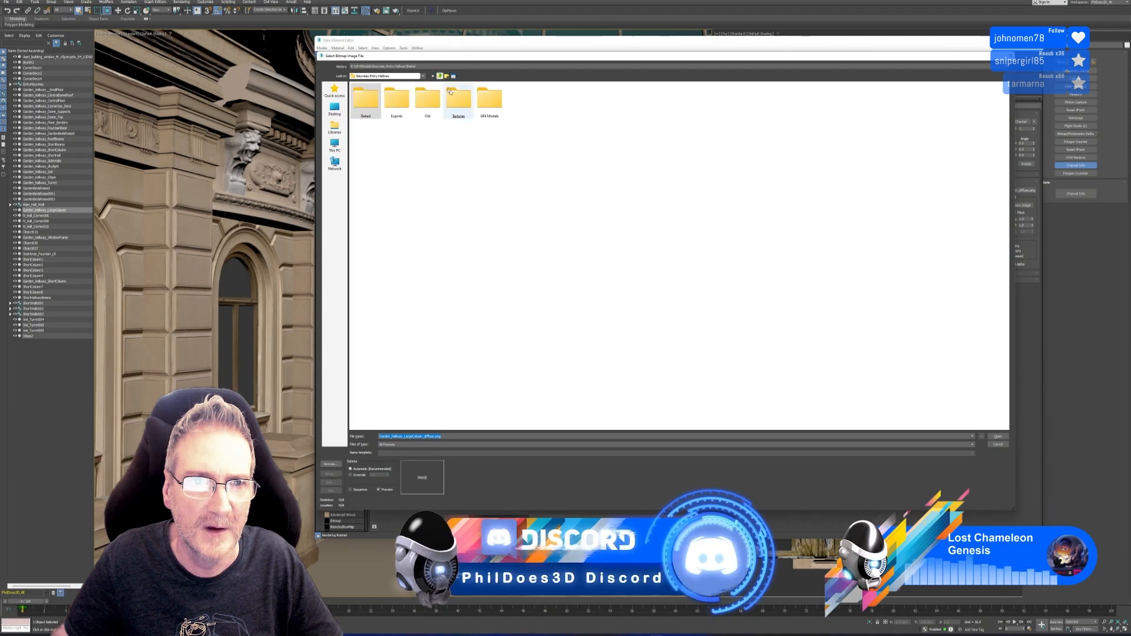
double_click(409, 112)
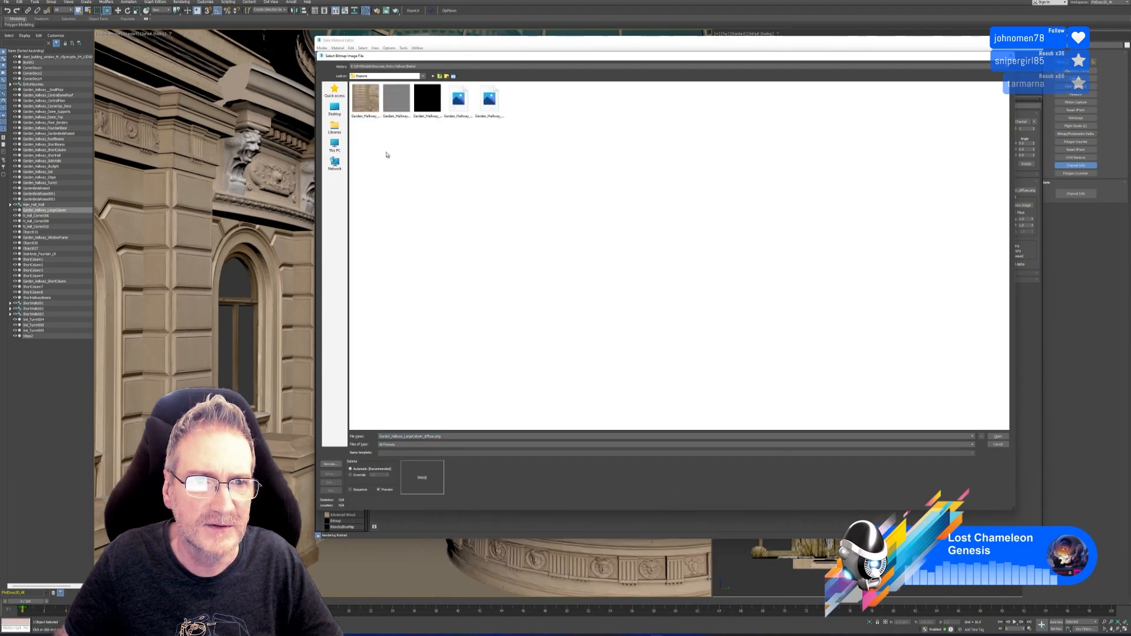
double_click(370, 106)
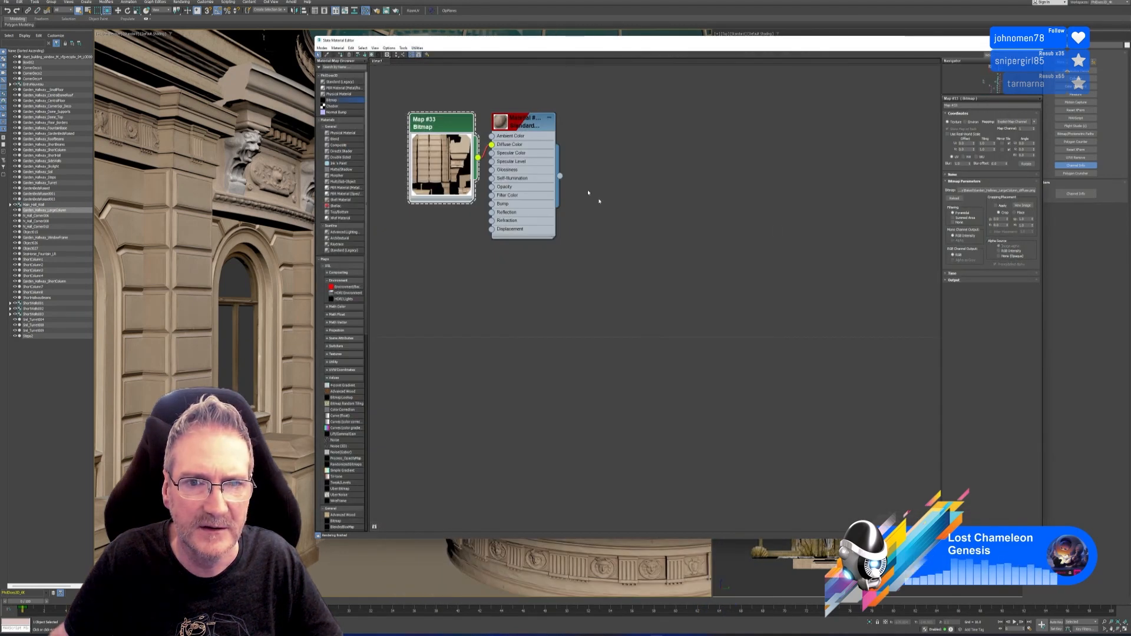
left_click(1036, 40)
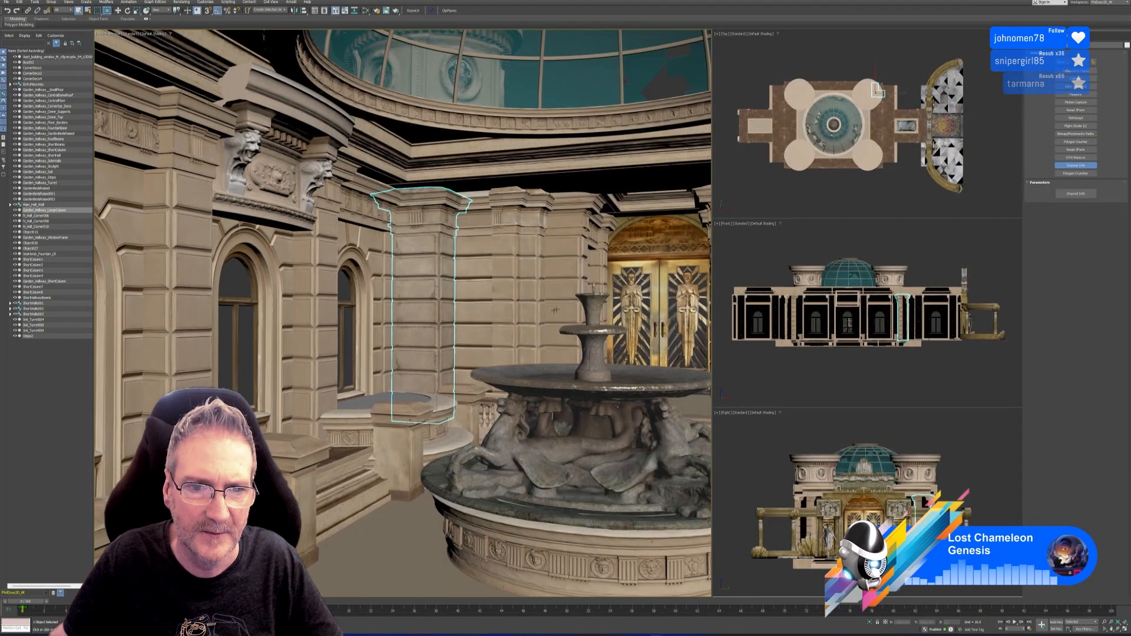
Examine the dirt texture on the selected column up close and against the adjoining hallway walls.
key("z")
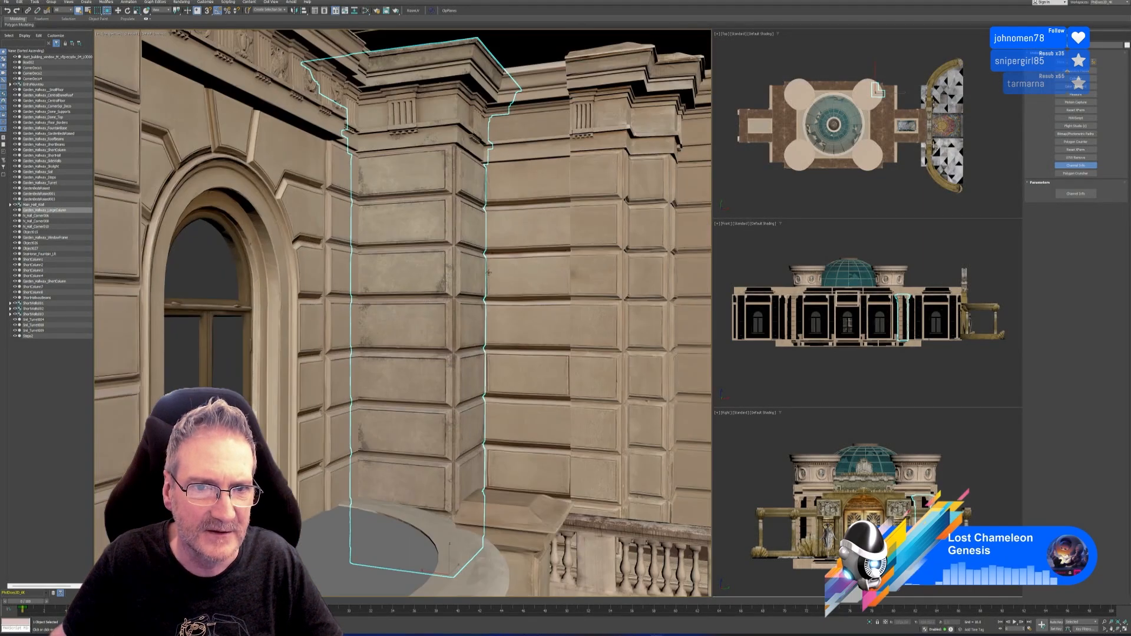
middle_click_drag(514, 272, 498, 274)
middle_click_drag(562, 451, 537, 457, "alt")
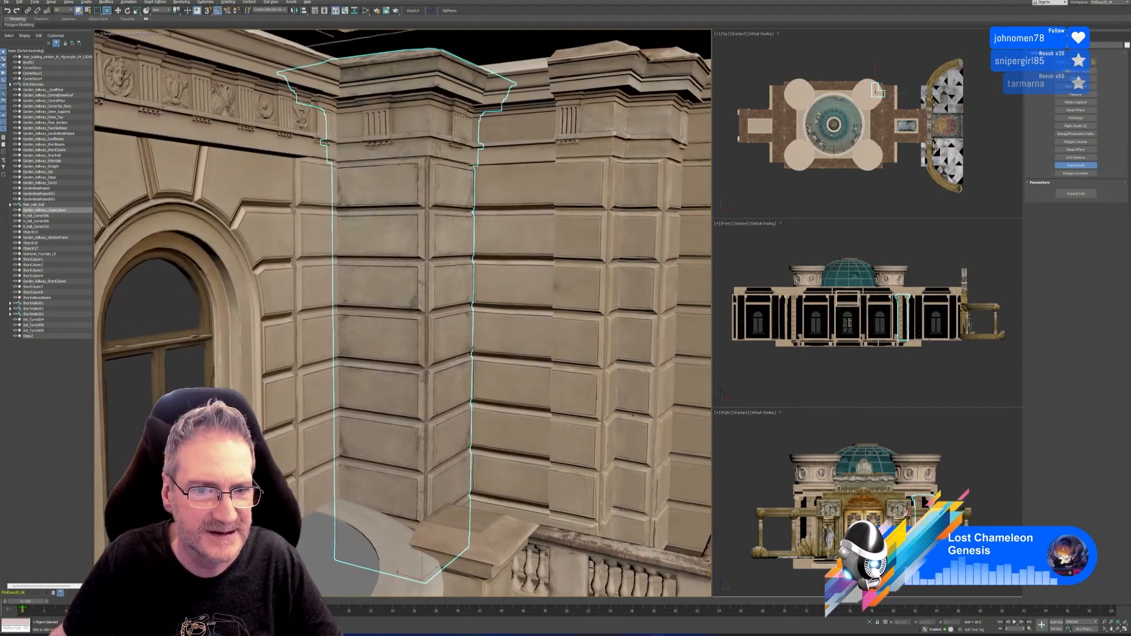
scroll(473, 349, "up", 4)
middle_click_drag(554, 328, 572, 268)
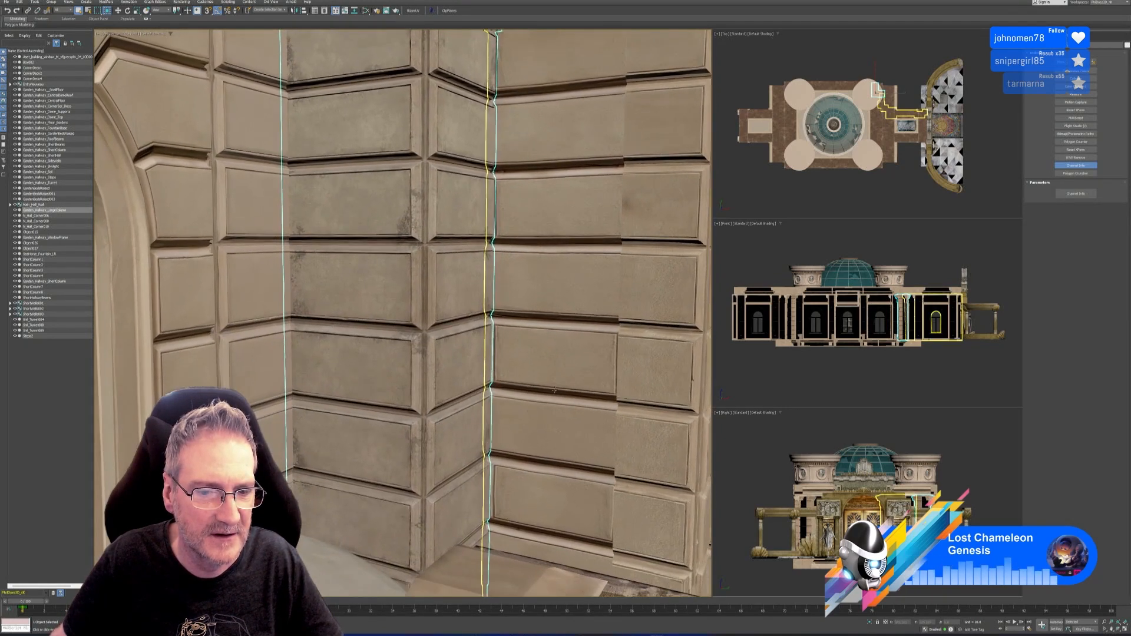
middle_click_drag(548, 445, 539, 480, "alt")
scroll(527, 404, "down", 4)
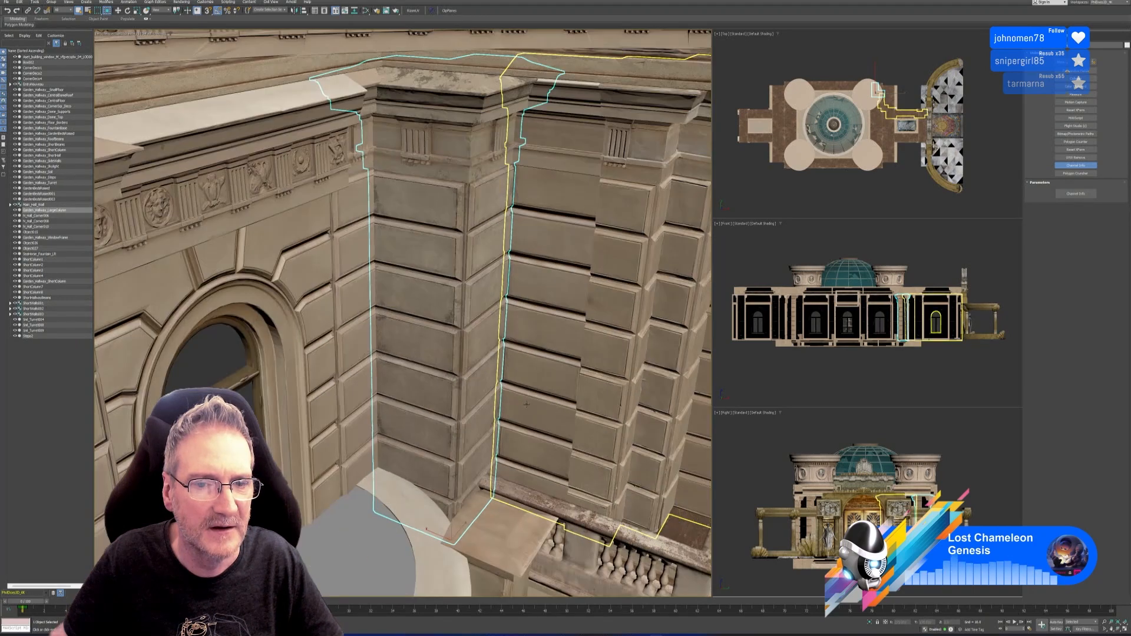
middle_click_drag(527, 404, 548, 471, "alt")
Deselect the column and compare its stone colour and dirt with the neighbouring walls from several distances.
left_click(754, 177)
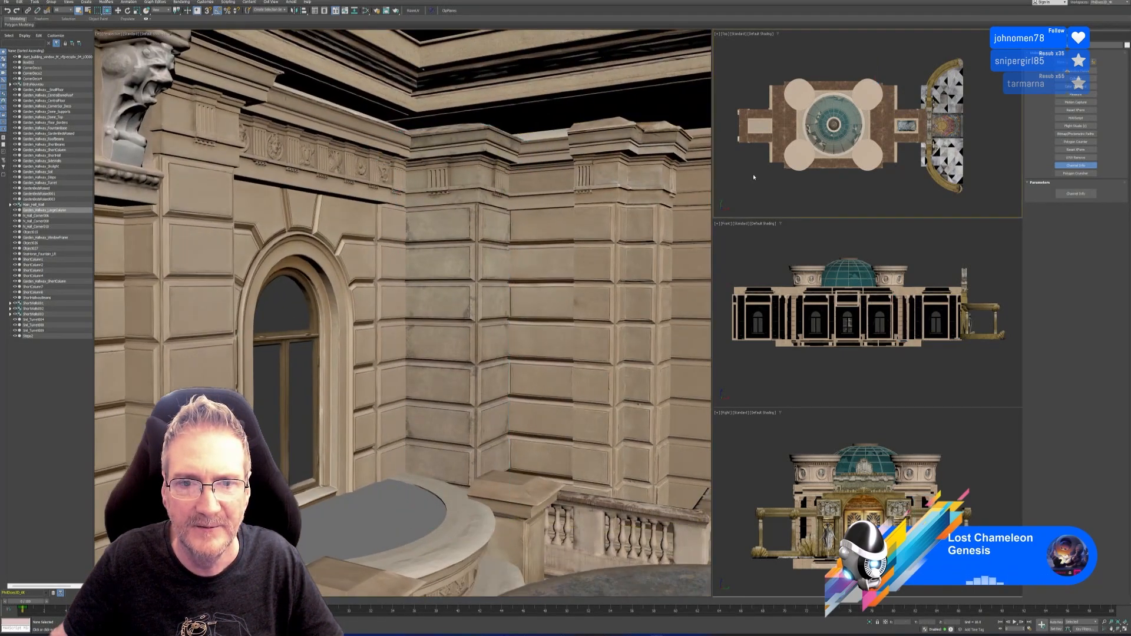
scroll(623, 423, "down", 4)
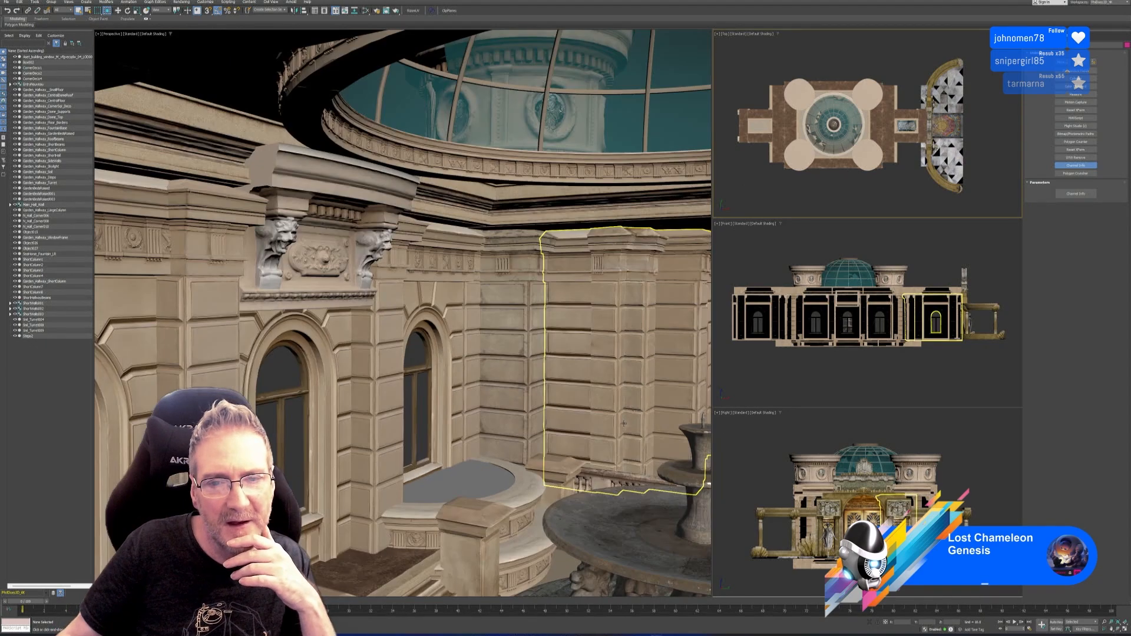
middle_click_drag(624, 424, 584, 410)
scroll(562, 330, "up", 4)
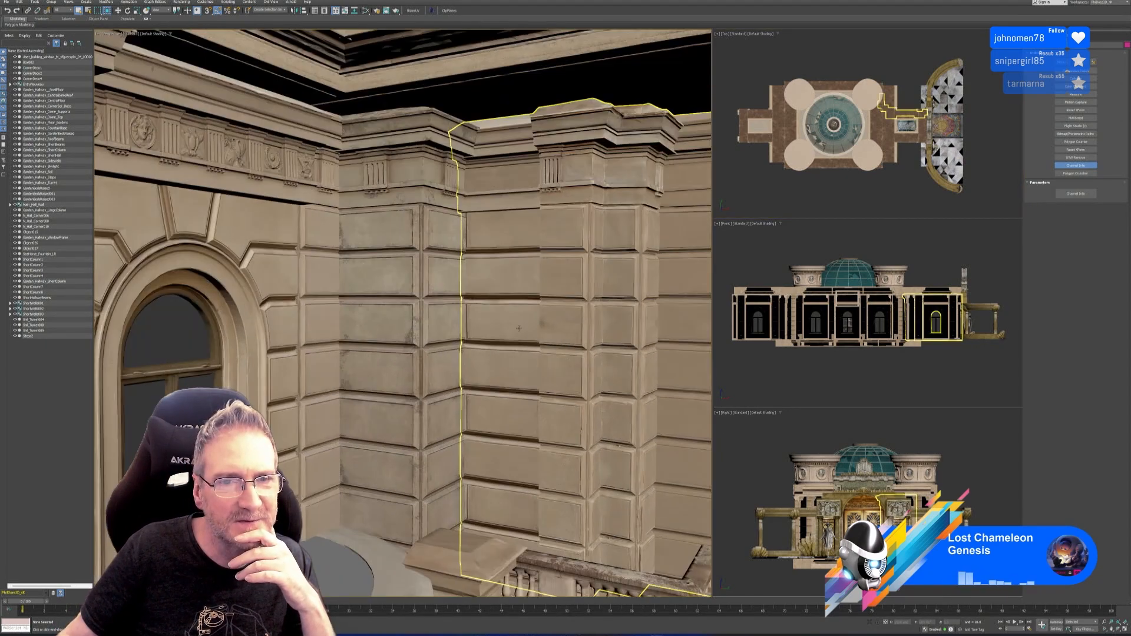
middle_click_drag(519, 328, 542, 328)
scroll(466, 313, "up", 2)
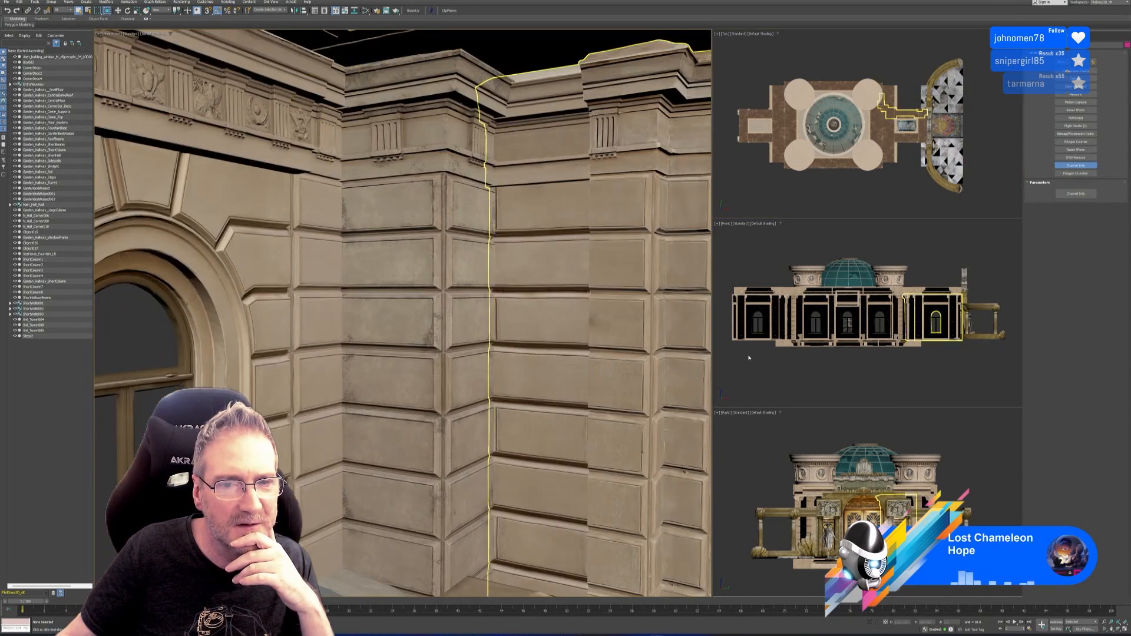
scroll(578, 410, "down", 2)
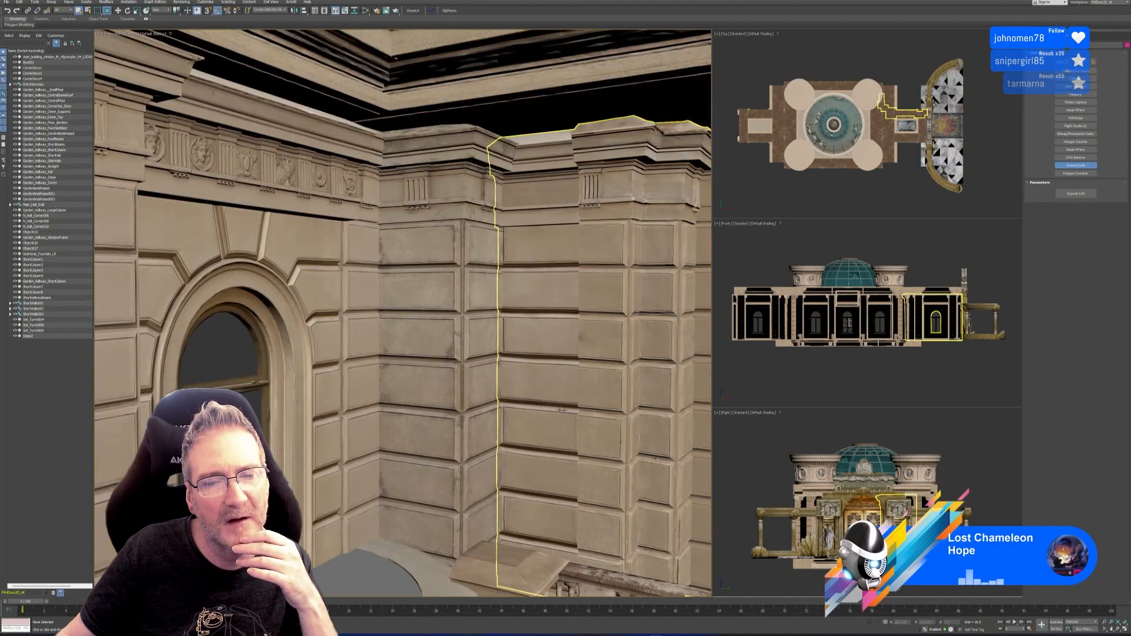
middle_click_drag(580, 411, 579, 362)
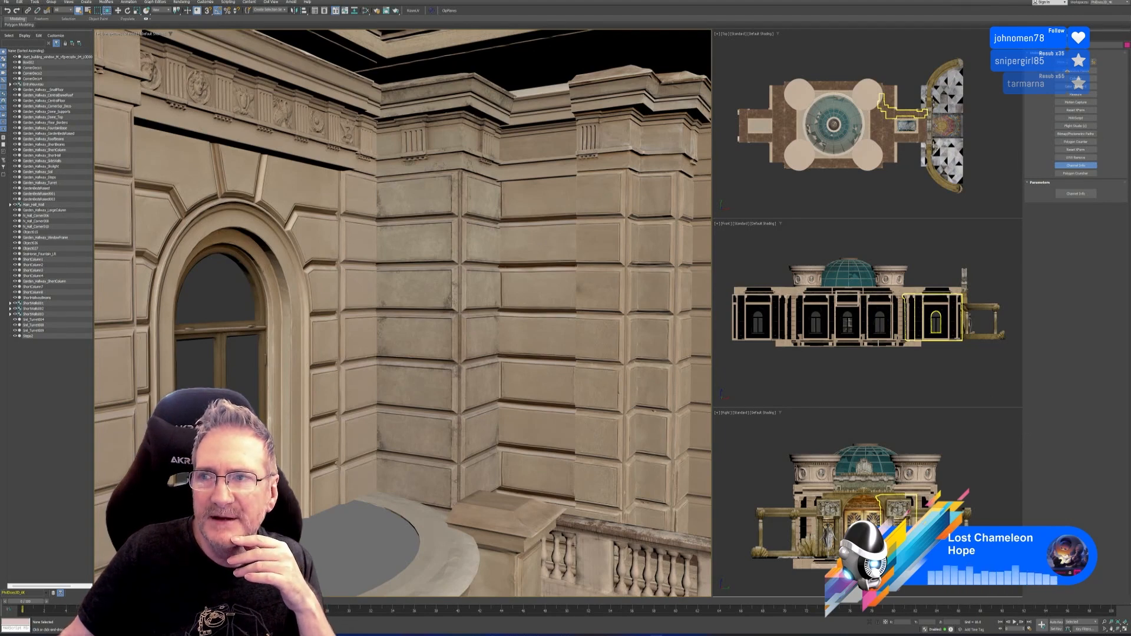
Return to Substance 3D Painter and check what the GeneralDirt folder and its base Layer 1 contribute by toggling their visibility.
left_click(1097, 1)
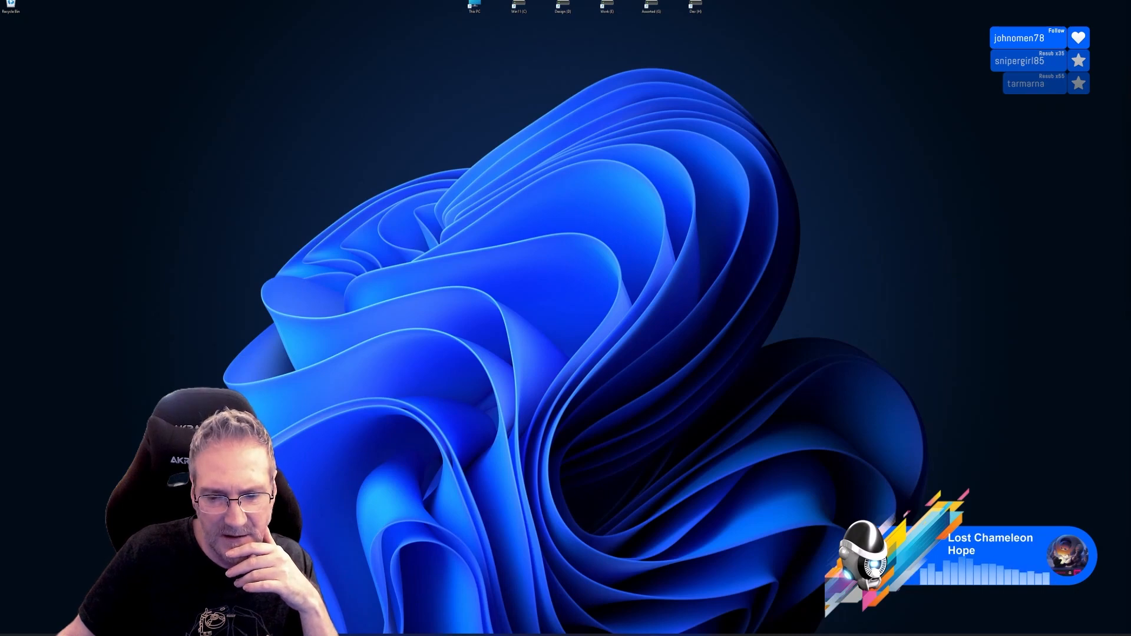
left_click(643, 634)
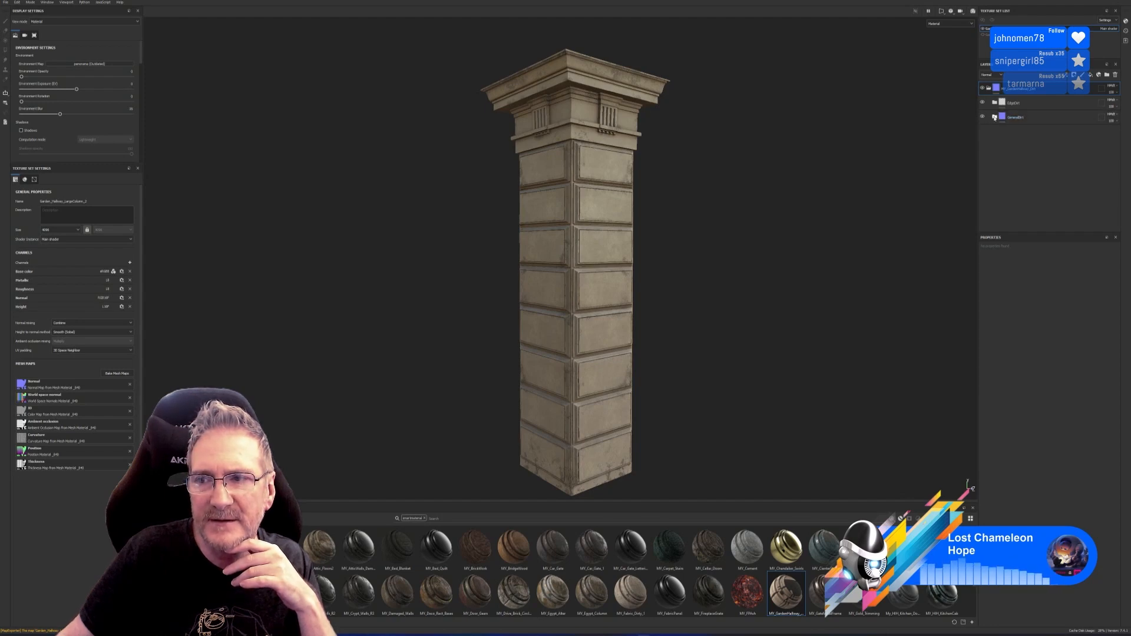
left_click(983, 117)
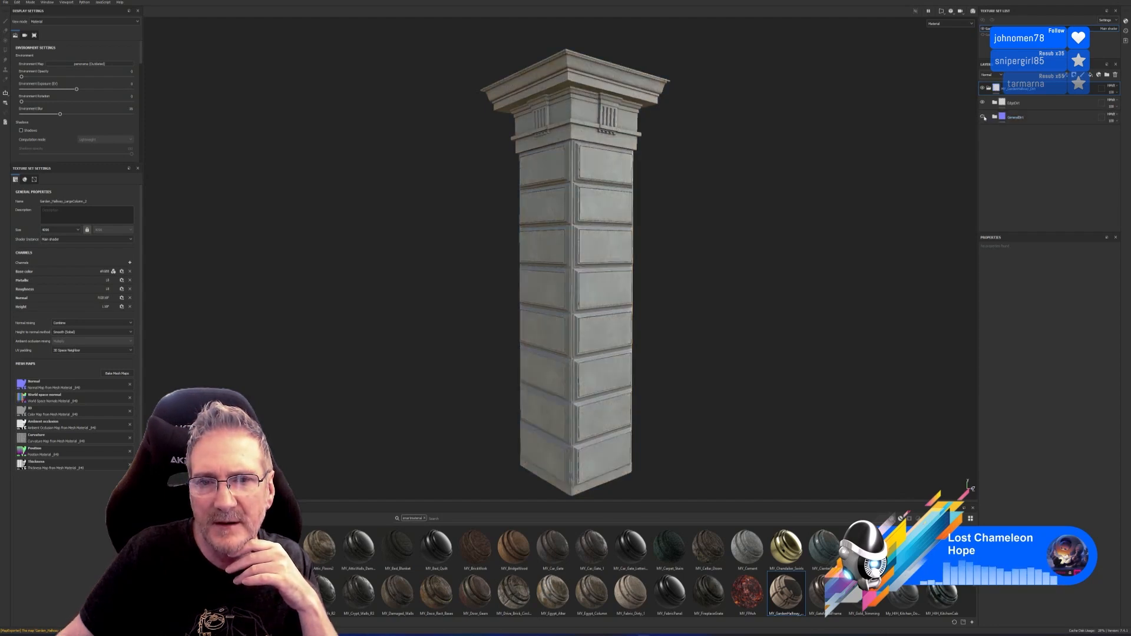
left_click(983, 117)
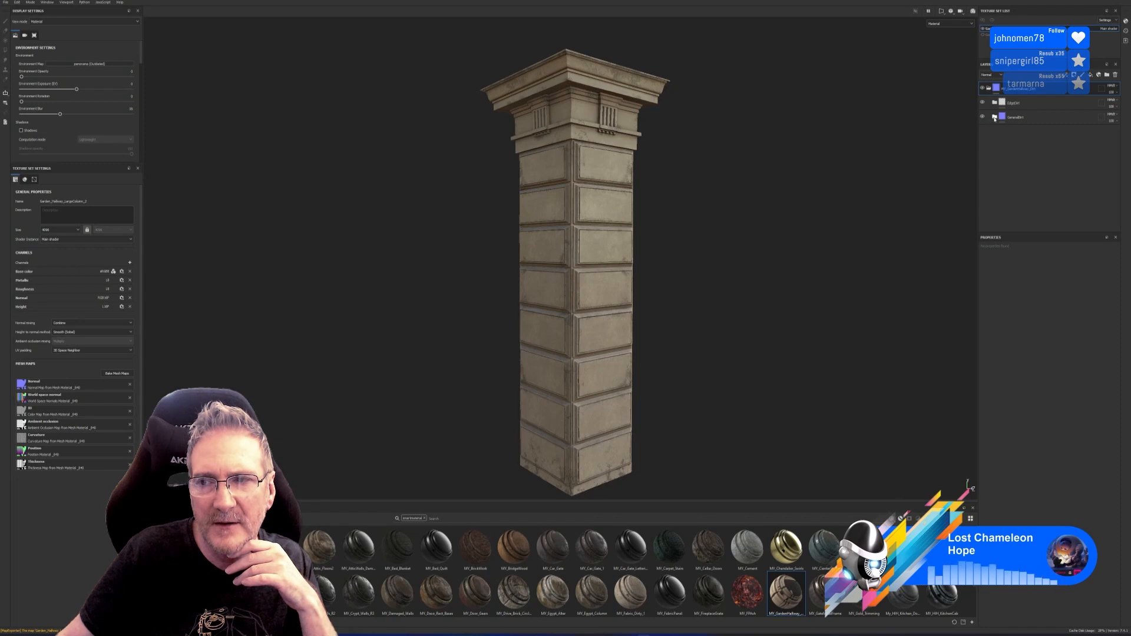
left_click(995, 117)
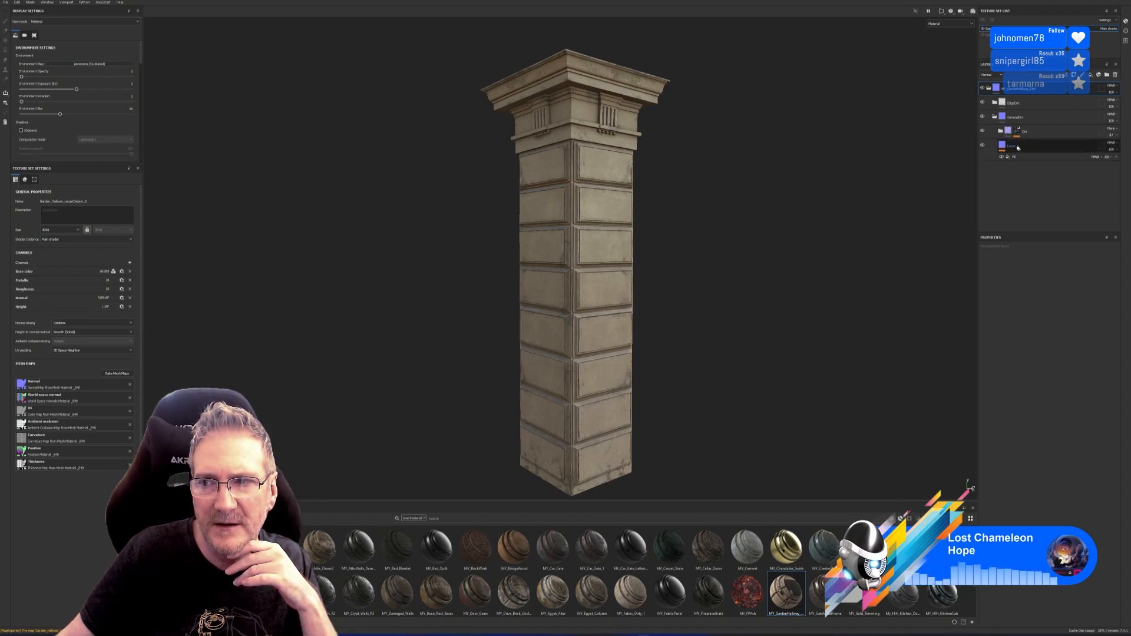
left_click(984, 145)
left_click(985, 146)
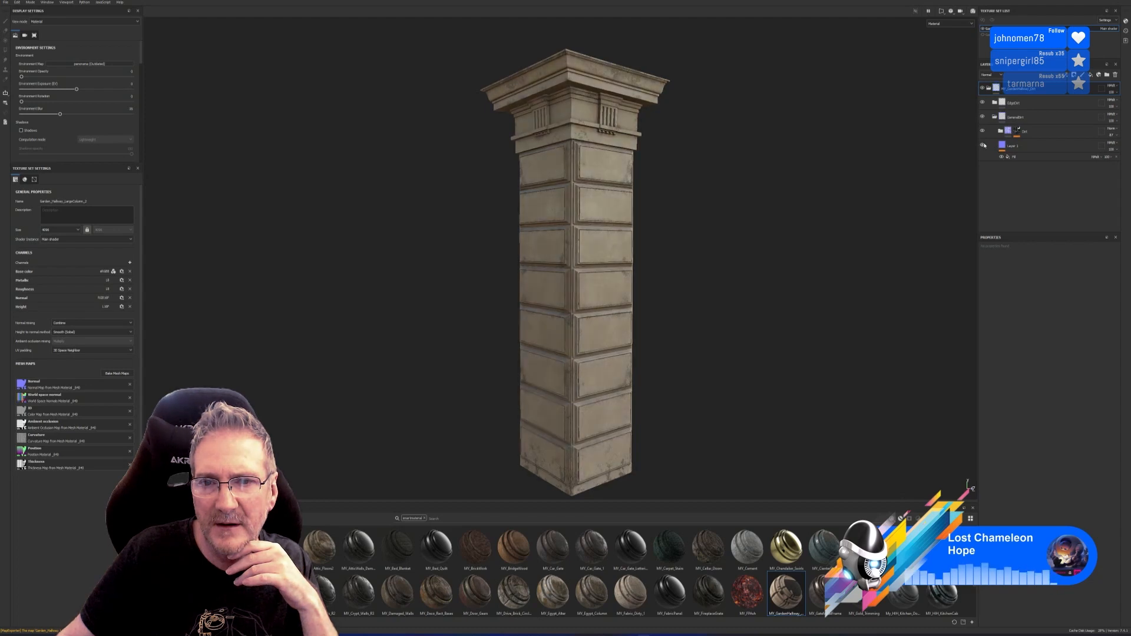
Switch the layer stack to the Base color channel and duplicate Layer 1 in the GeneralDirt folder.
left_click(1027, 146)
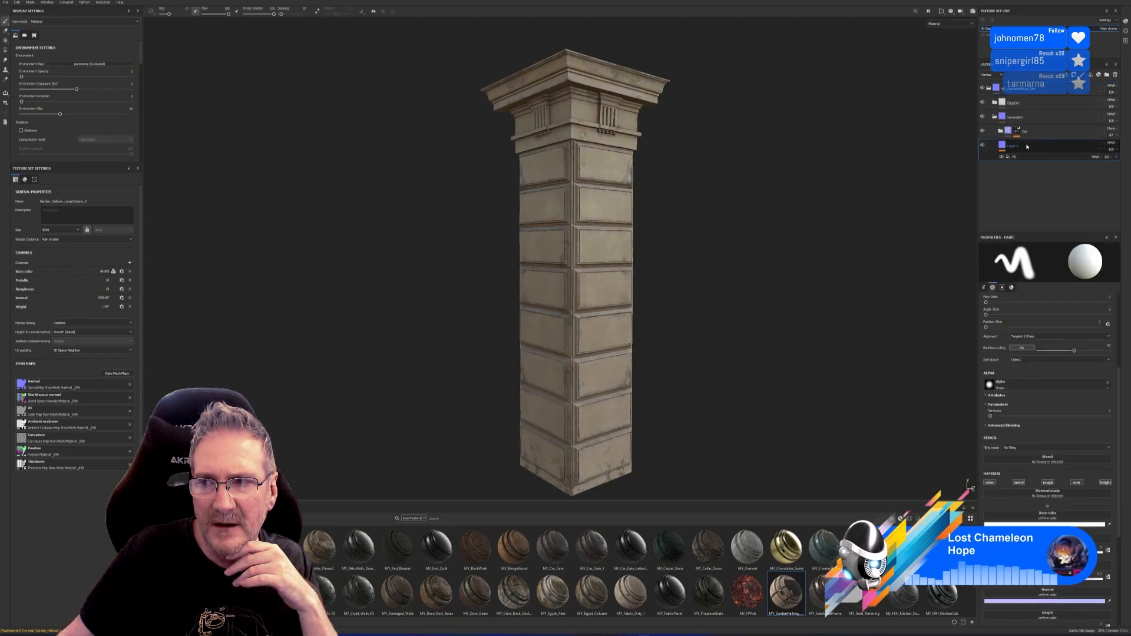
left_click(1000, 75)
left_click(989, 83)
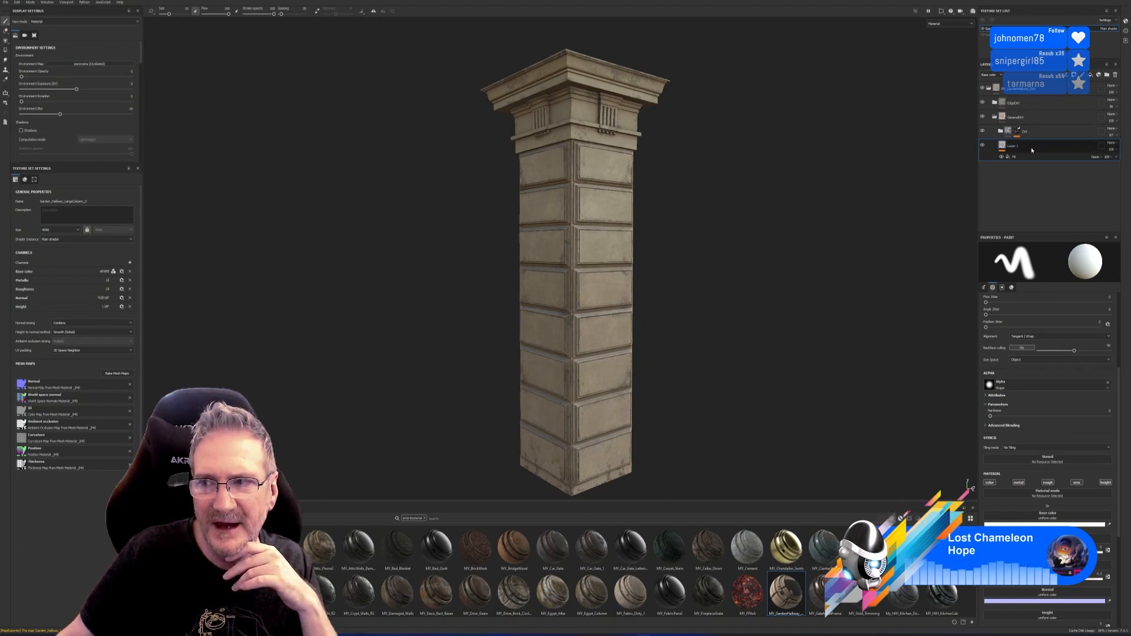
right_click(1032, 150)
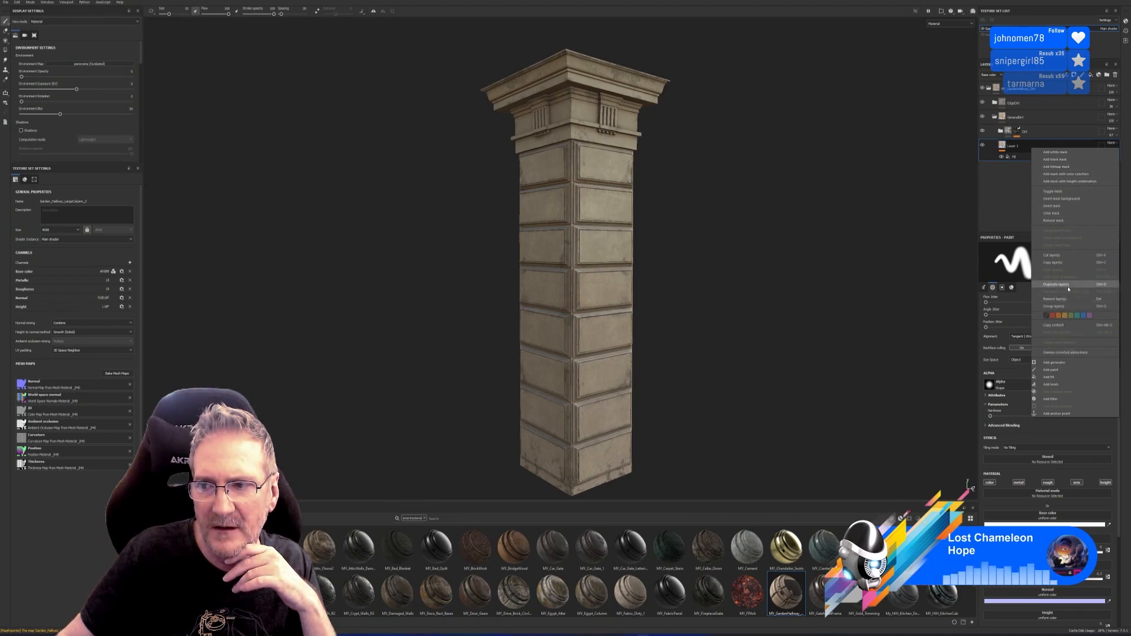
left_click(1068, 286)
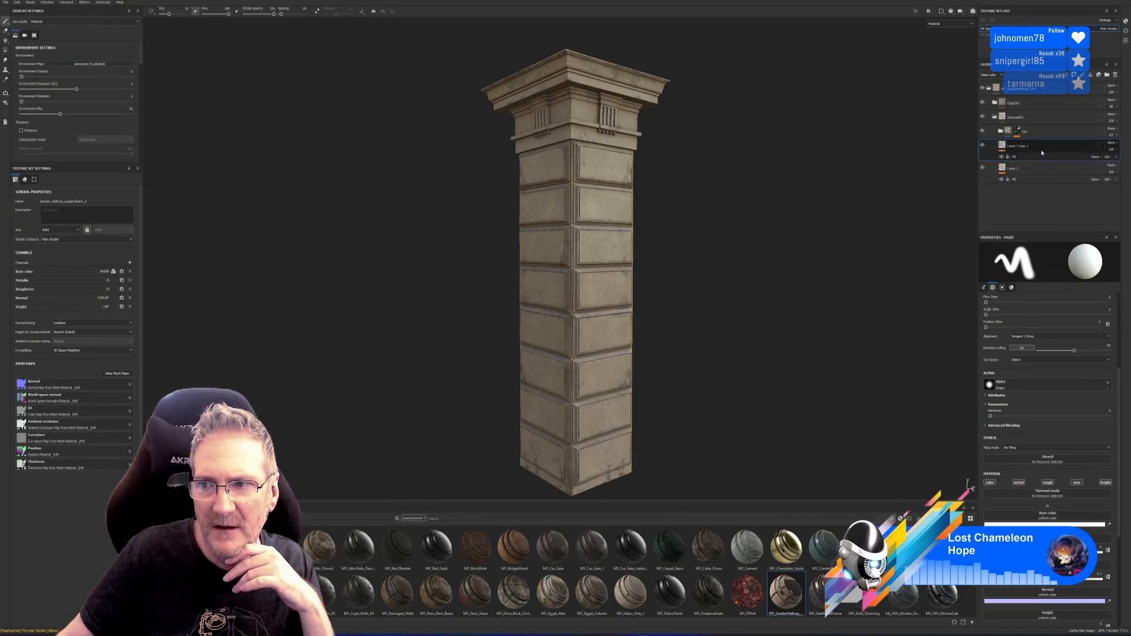
Add a Levels adjustment on Base color to the duplicated layer, raising the black input and lowering the white output.
right_click(1039, 149)
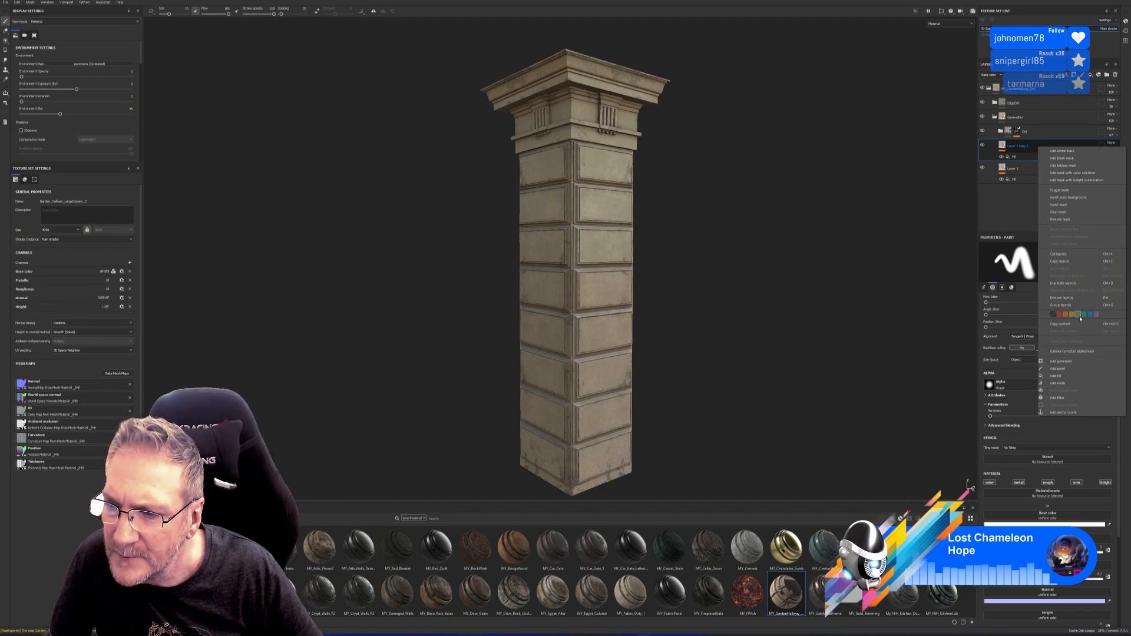
left_click(1058, 383)
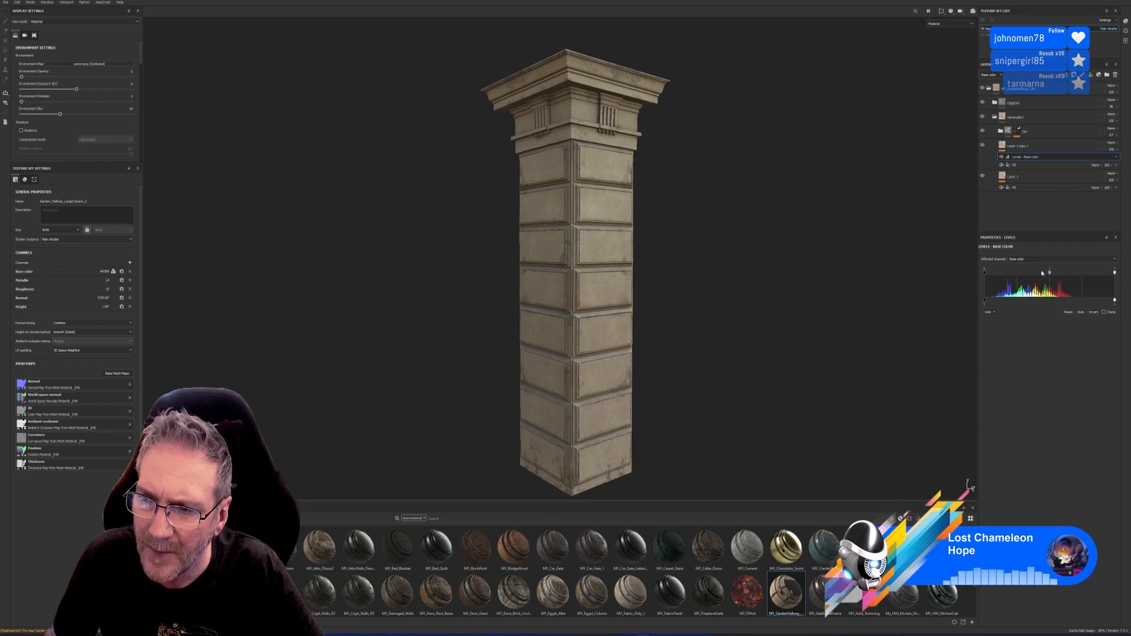
left_click_drag(1050, 274, 992, 273)
left_click_drag(1114, 302, 1083, 304)
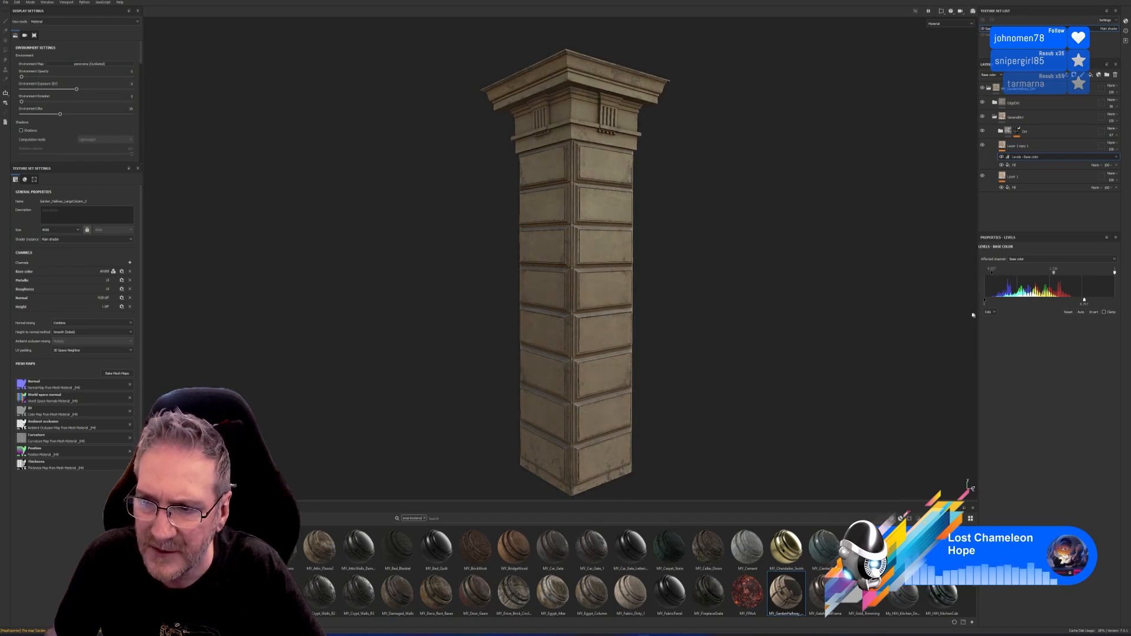
Fine-tune the Base color levels' black points, midtones and white output, and toggle the duplicated layer's visibility to compare.
mouse_move(988, 303)
left_mouse_down()
mouse_move(1000, 302)
mouse_move(987, 301)
left_mouse_up()
left_click_drag(1116, 274, 1116, 274)
mouse_move(1050, 274)
left_mouse_down()
mouse_move(1034, 274)
mouse_move(1055, 277)
left_mouse_up()
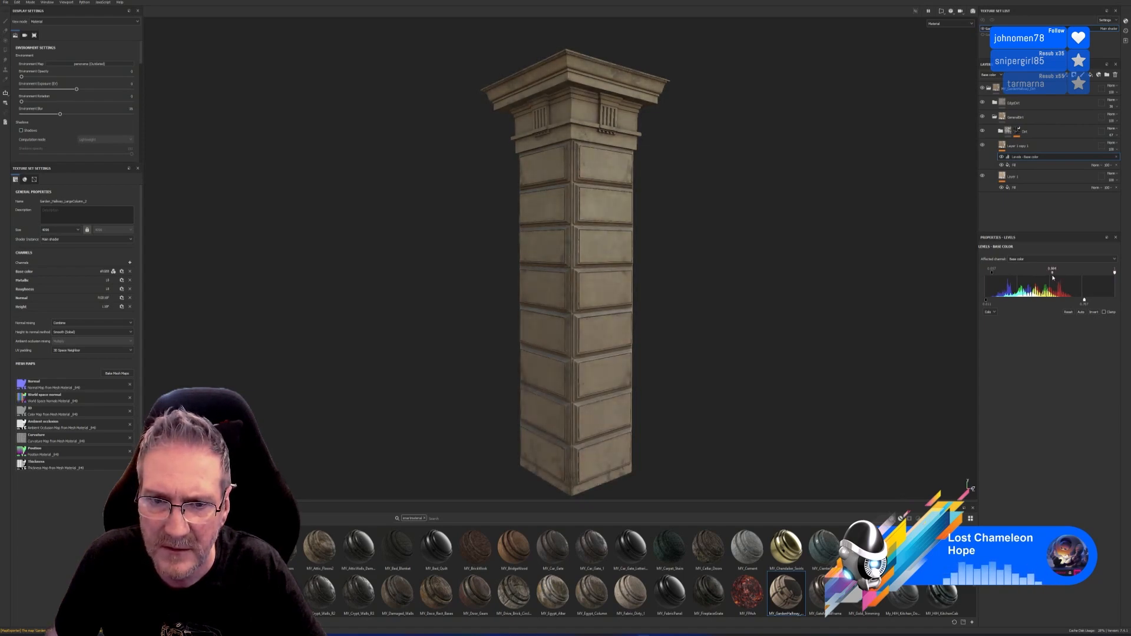
left_click_drag(1054, 278, 1053, 278)
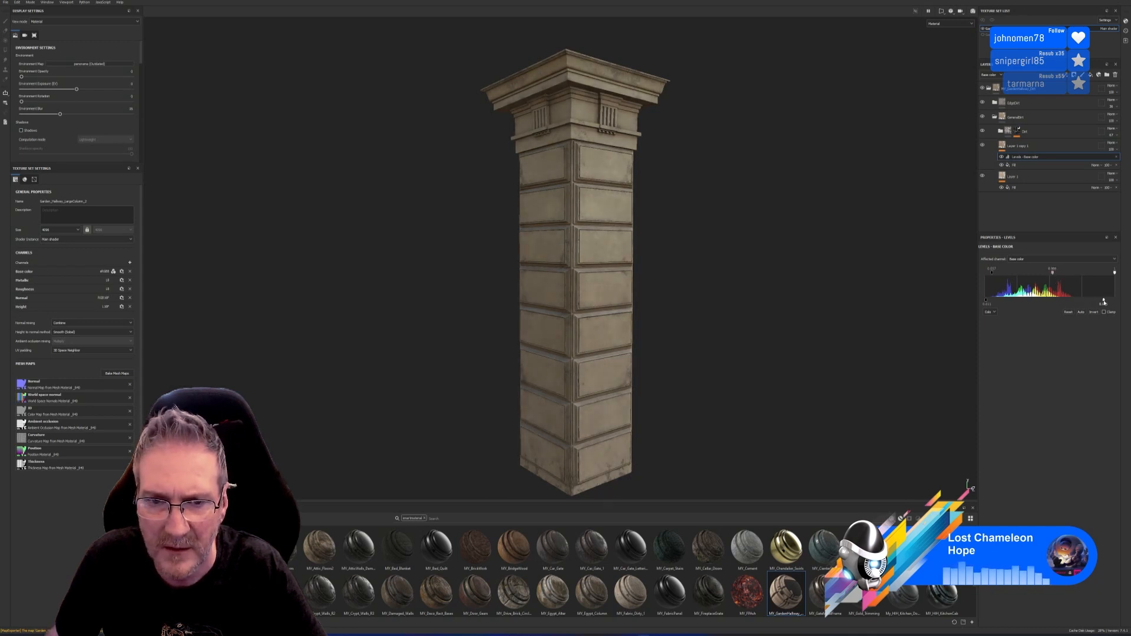
left_click_drag(992, 273, 995, 277)
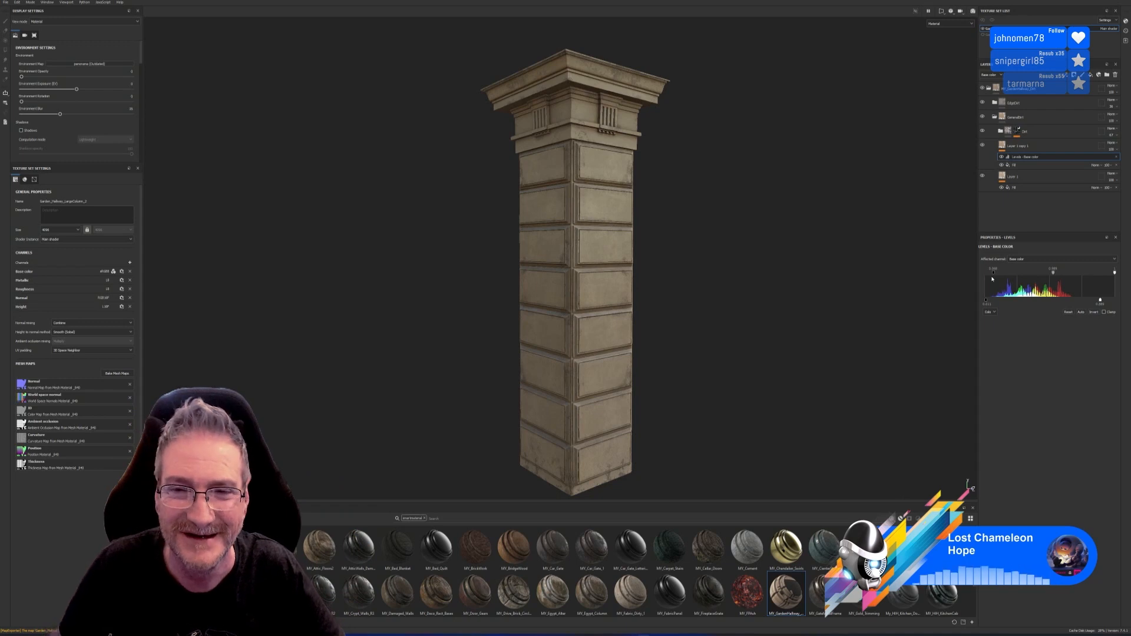
left_click(982, 145)
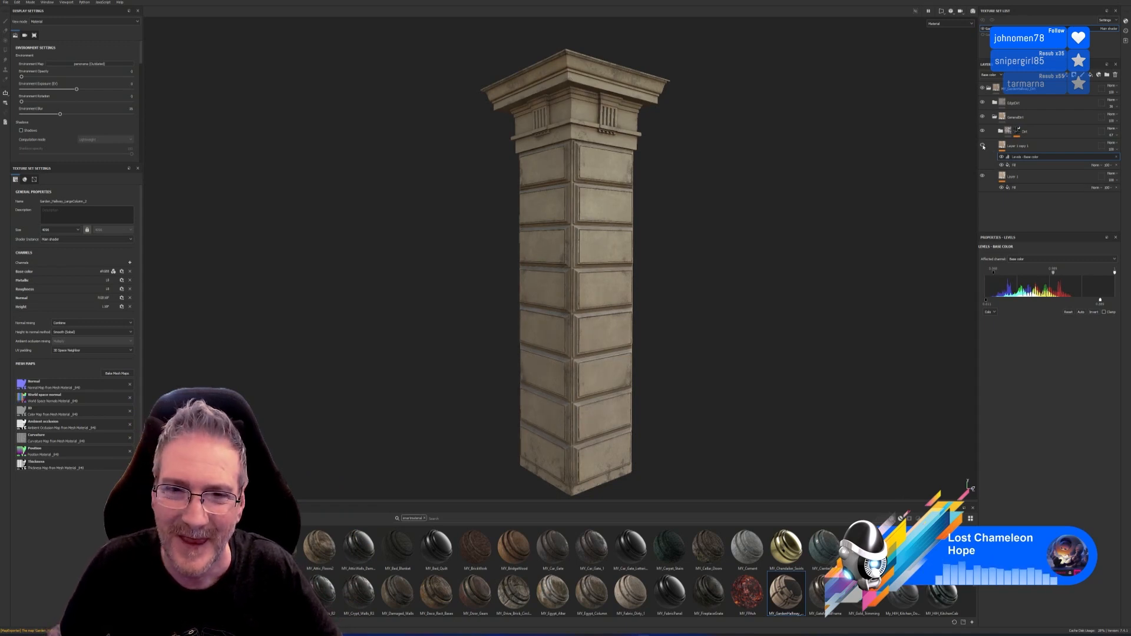
Raise the black input and lower the white output of the duplicated layer's Base color levels, toggling its visibility to compare.
left_click(983, 146)
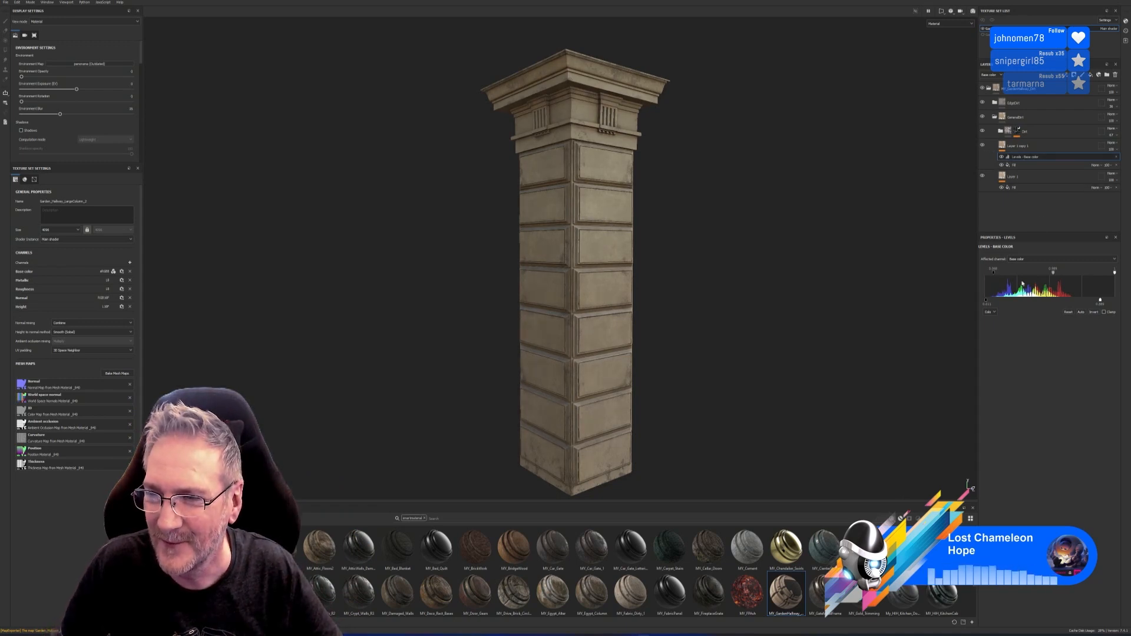
left_click_drag(995, 273, 1005, 275)
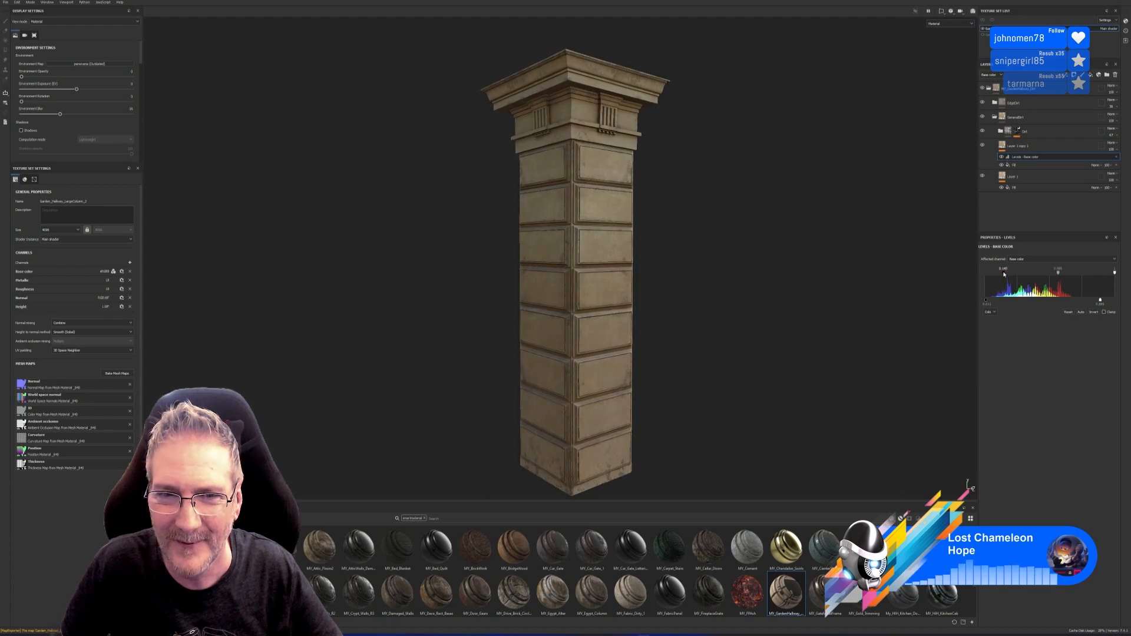
left_click_drag(1114, 275, 1071, 302)
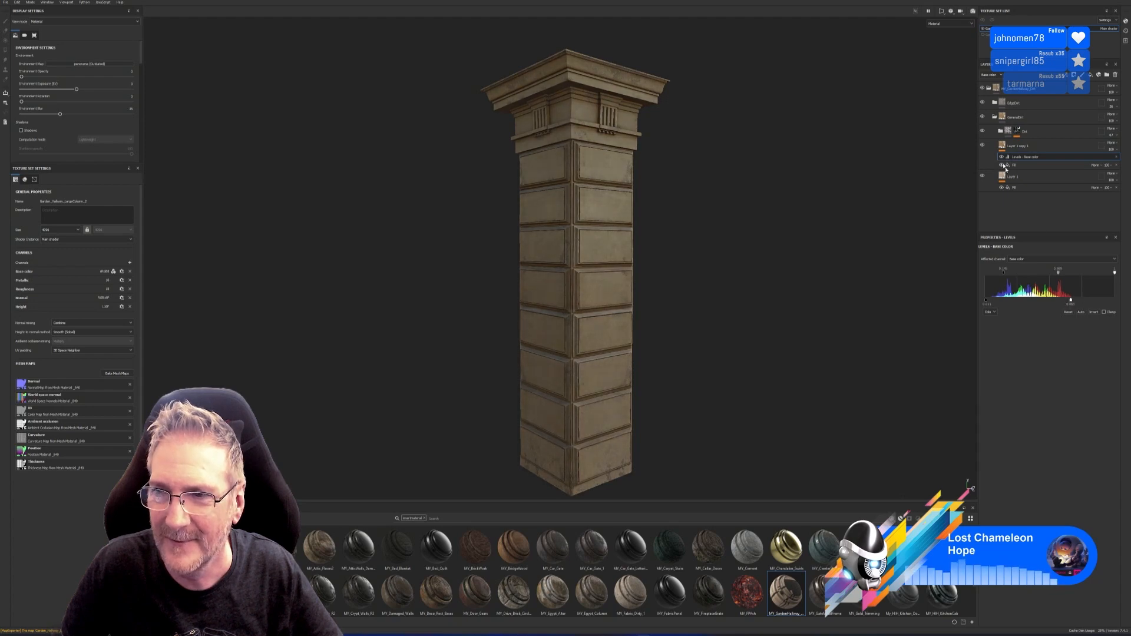
left_click(982, 146)
left_click(982, 145)
left_click(983, 146)
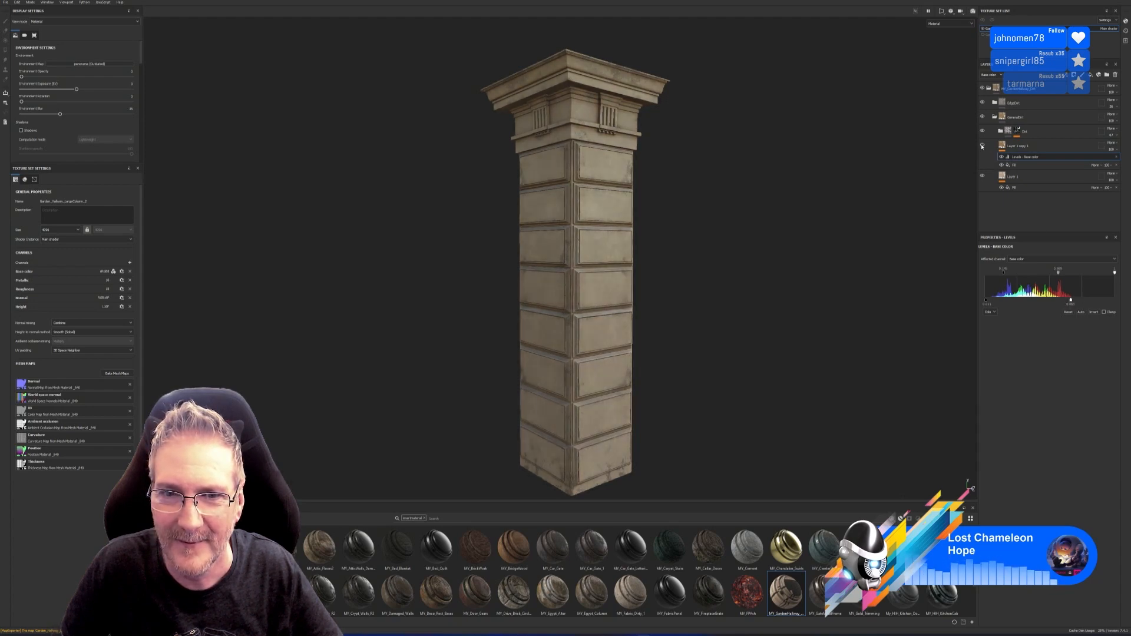
left_click(983, 145)
left_click(982, 146)
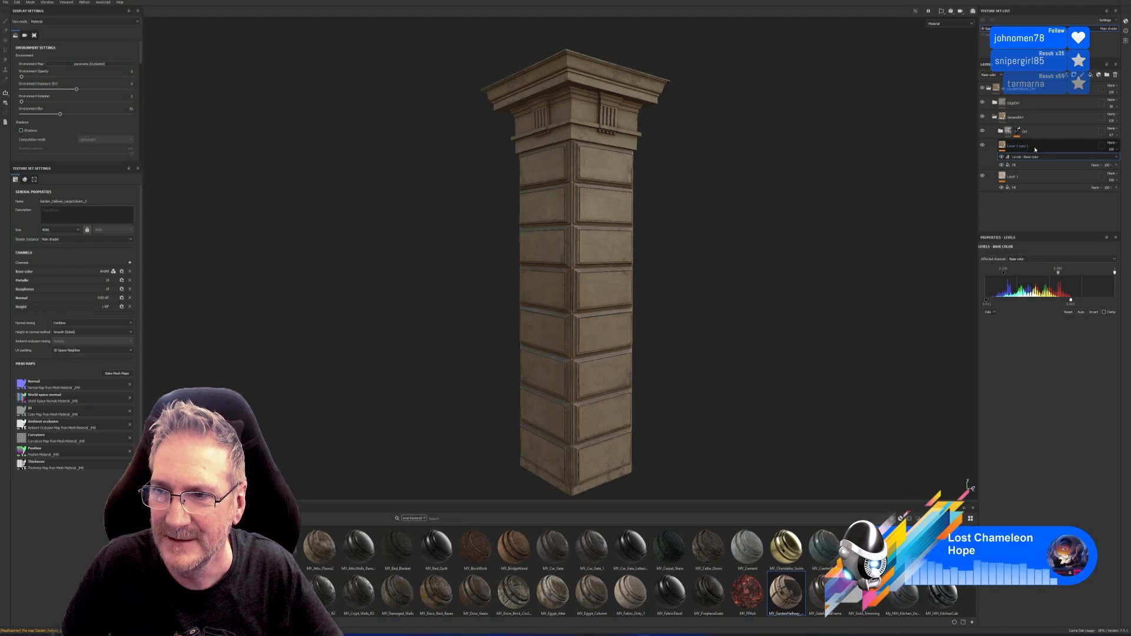
Apply the smart mask stored just before Water Drips to the duplicated layer, and inspect the masked dirt on the column's blocks.
left_click(1039, 147)
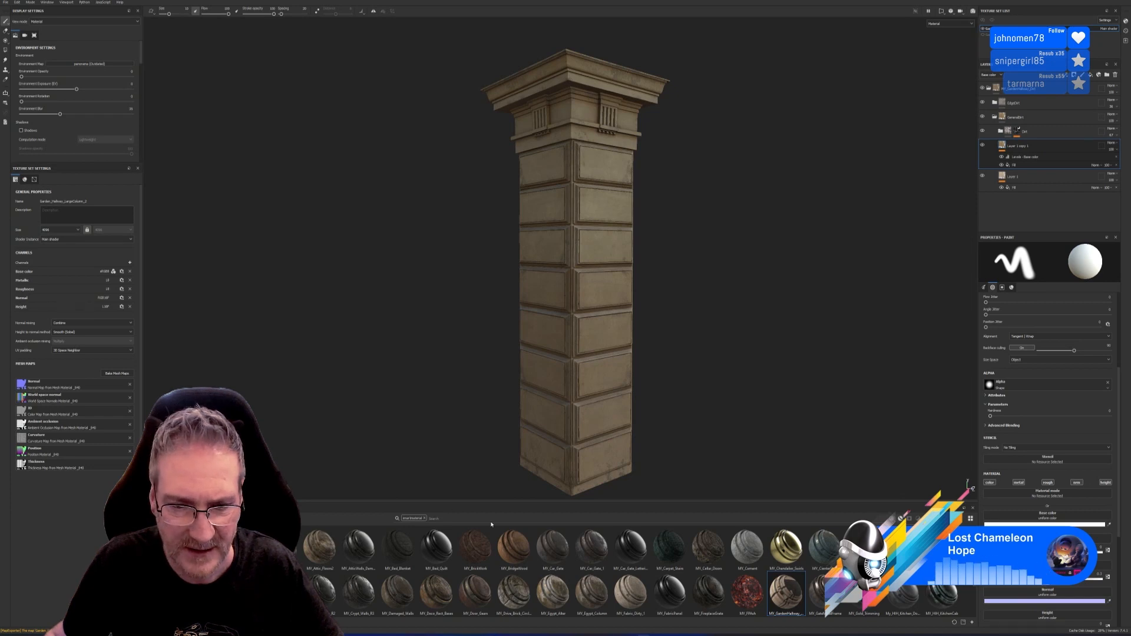
left_click(425, 518)
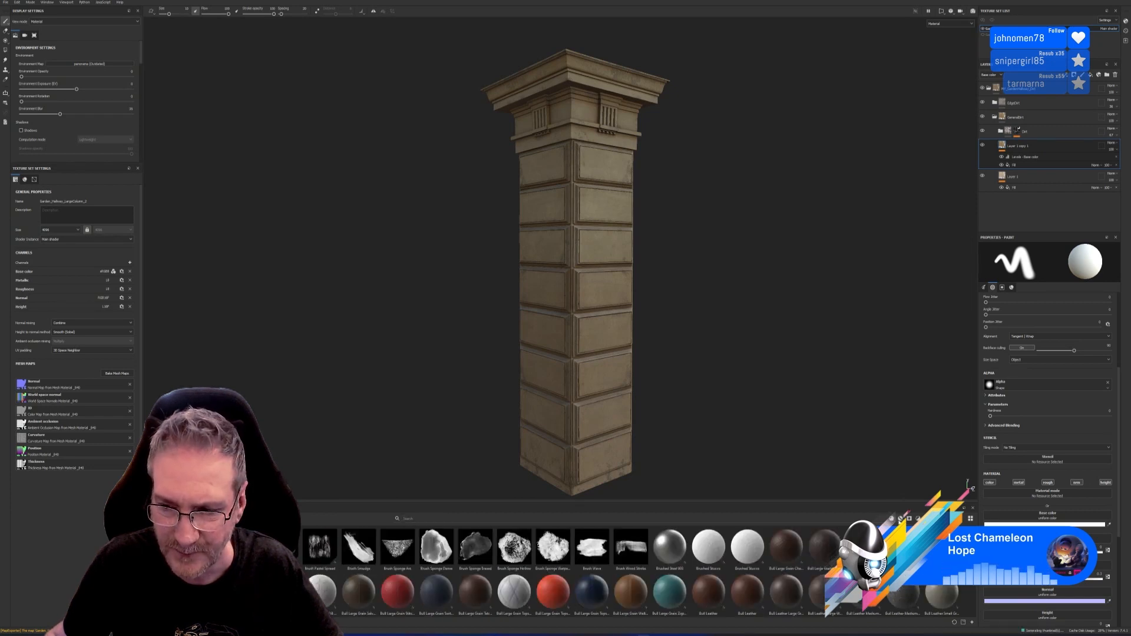
left_click(910, 519)
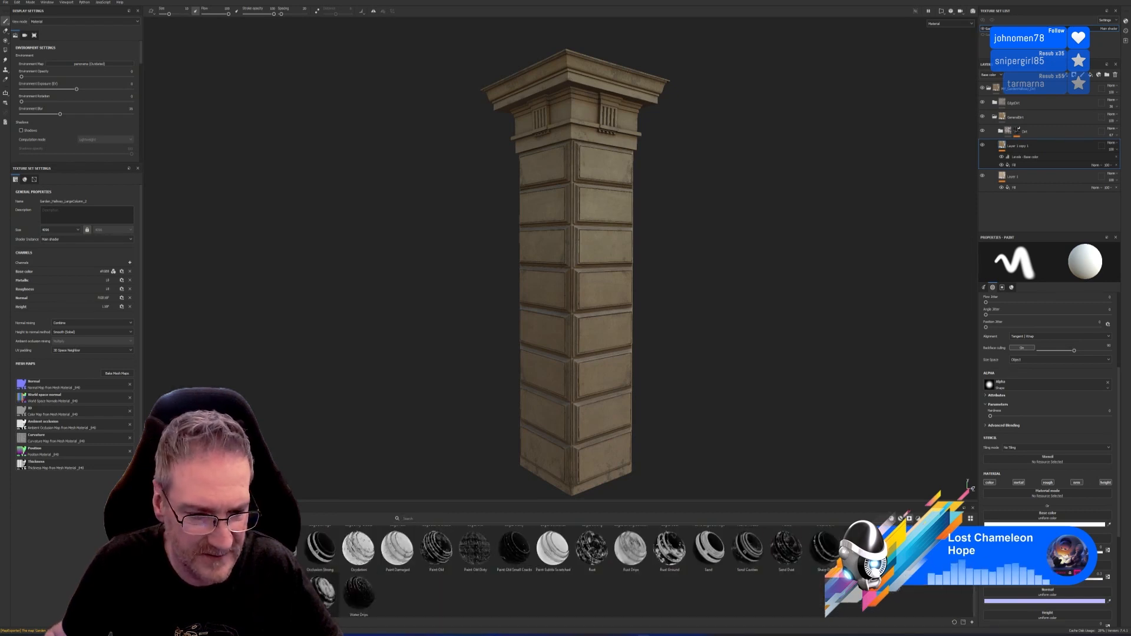
left_click_drag(837, 377, 1043, 147)
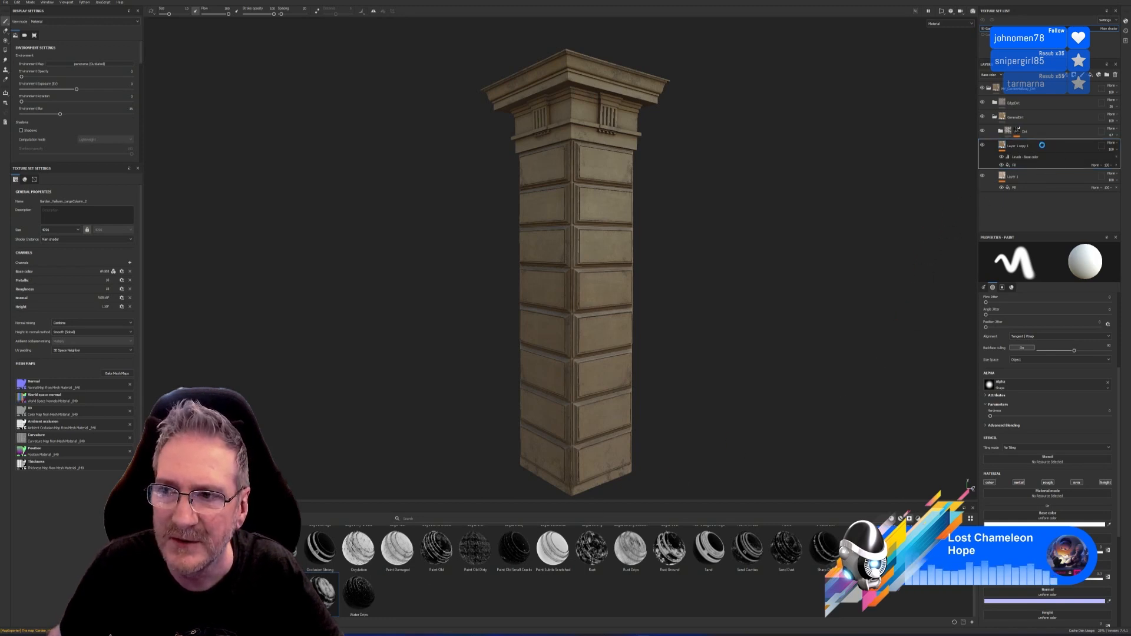
scroll(646, 259, "up", 5)
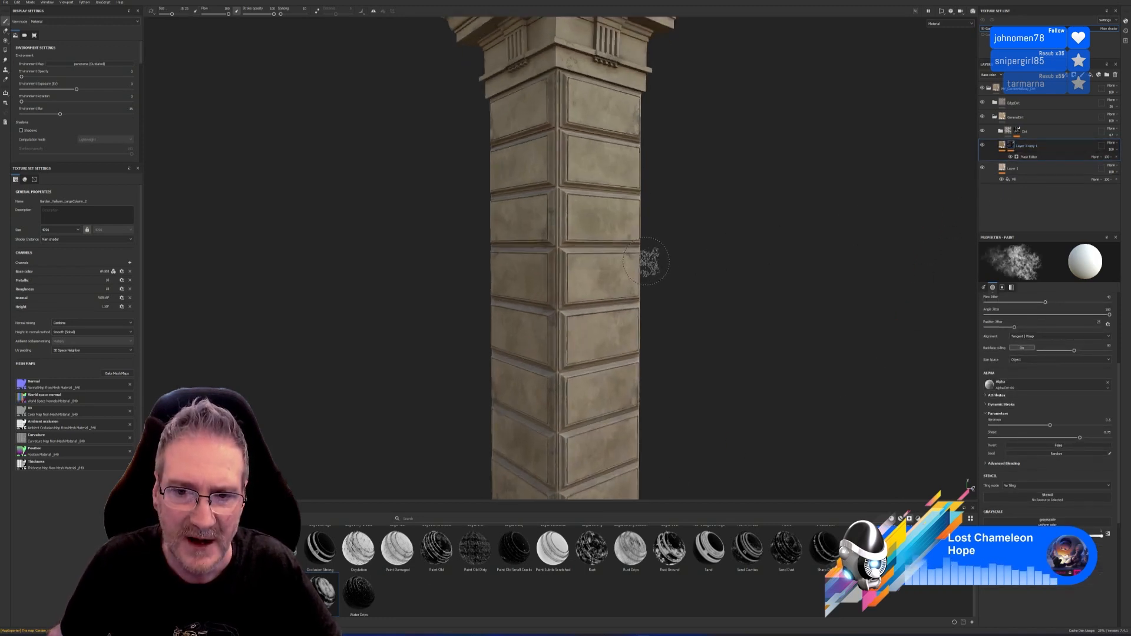
left_click_drag(723, 260, 663, 279, "alt")
scroll(601, 265, "up", 6)
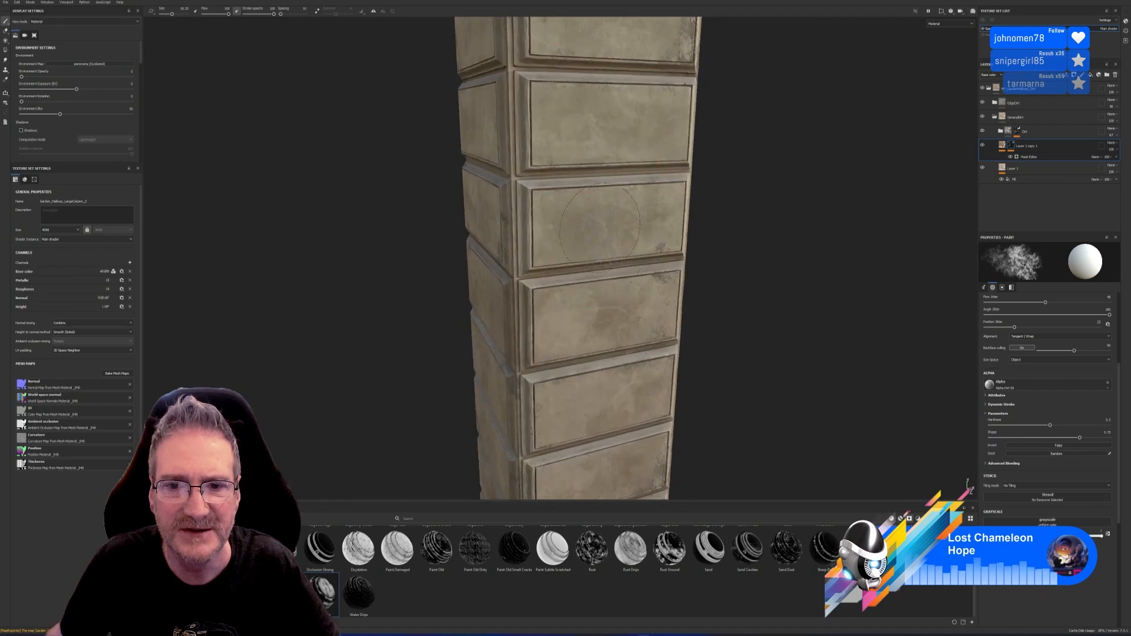
scroll(589, 215, "down", 6)
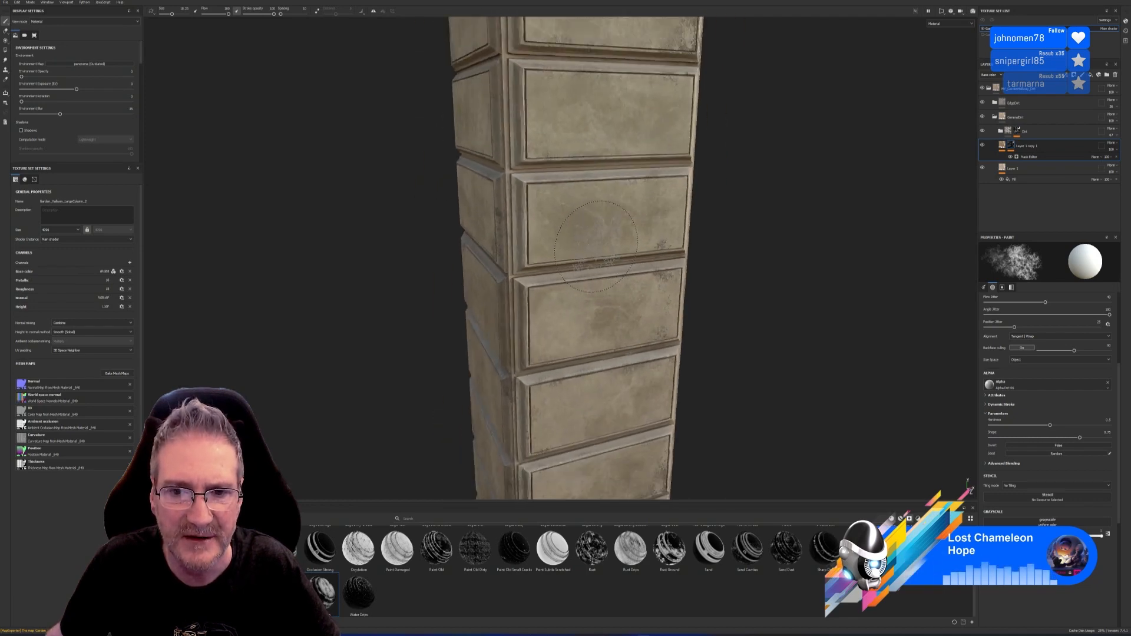
left_click_drag(736, 246, 695, 278, "alt")
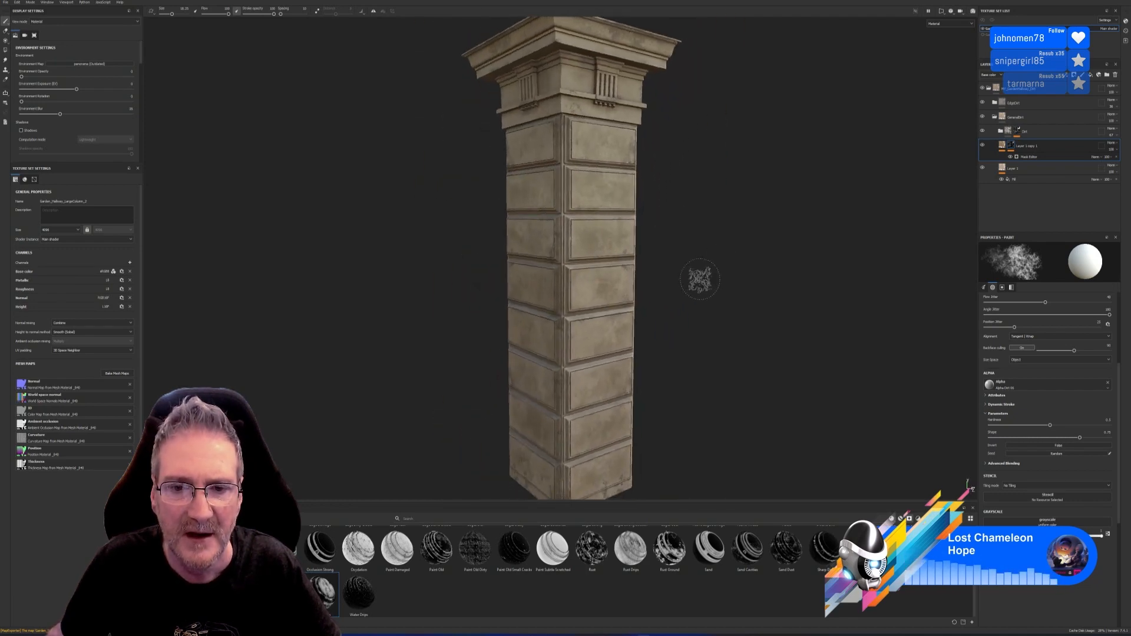
scroll(600, 292, "up", 6)
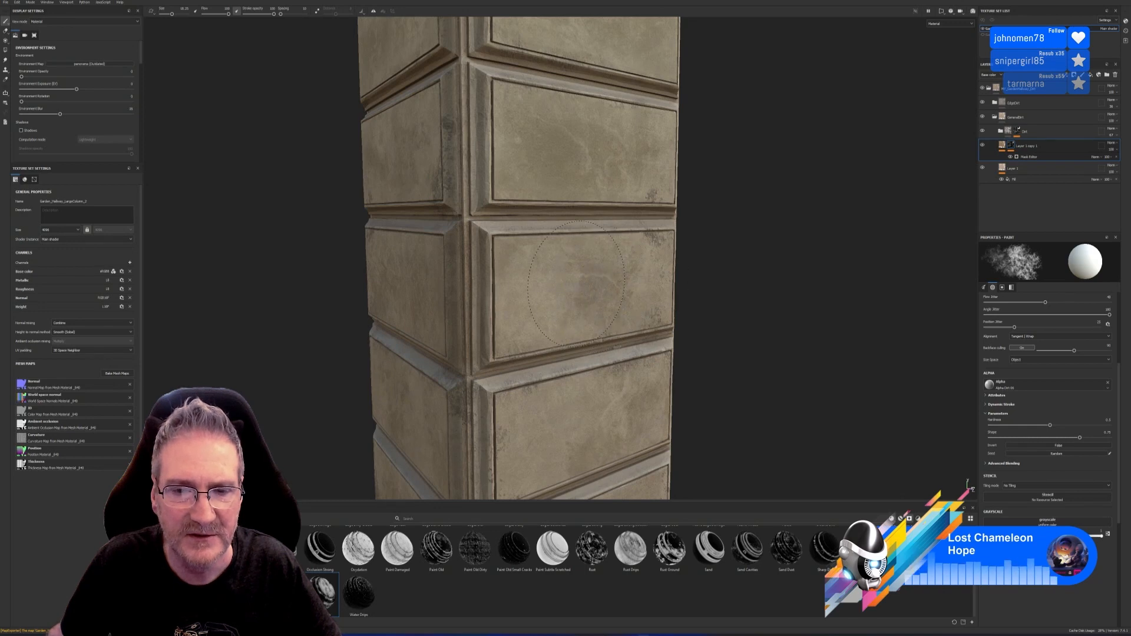
scroll(577, 283, "down", 6)
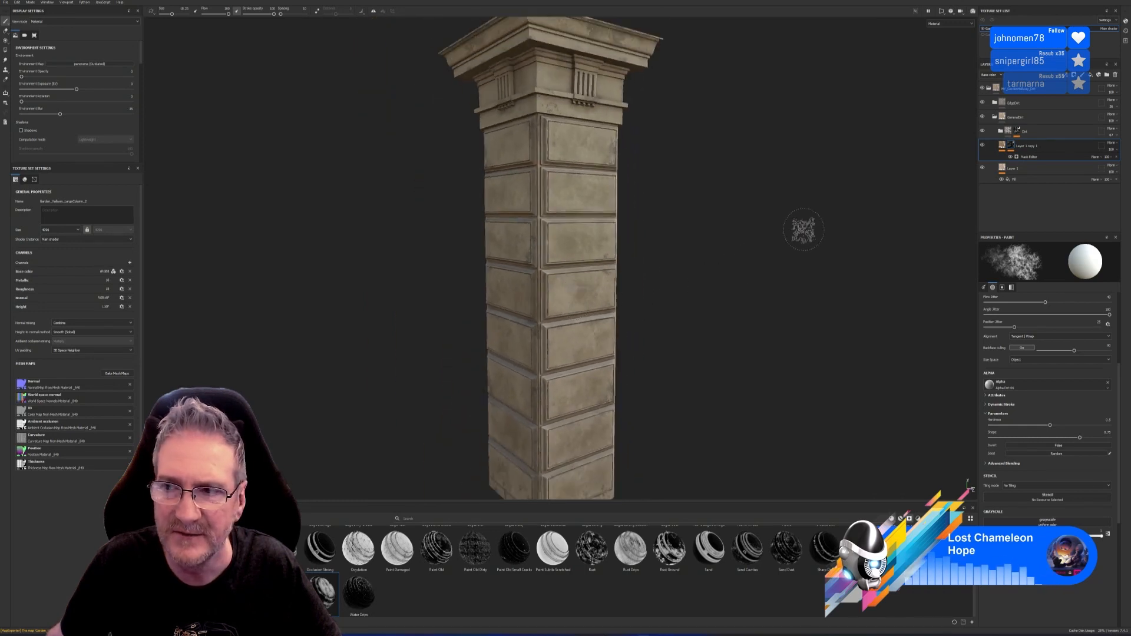
In the duplicated layer's Mask Editor, set Global Balance to about 0.71 and Global Contrast to about 0.23, keeping Global Blur at 0.
left_click(1029, 157)
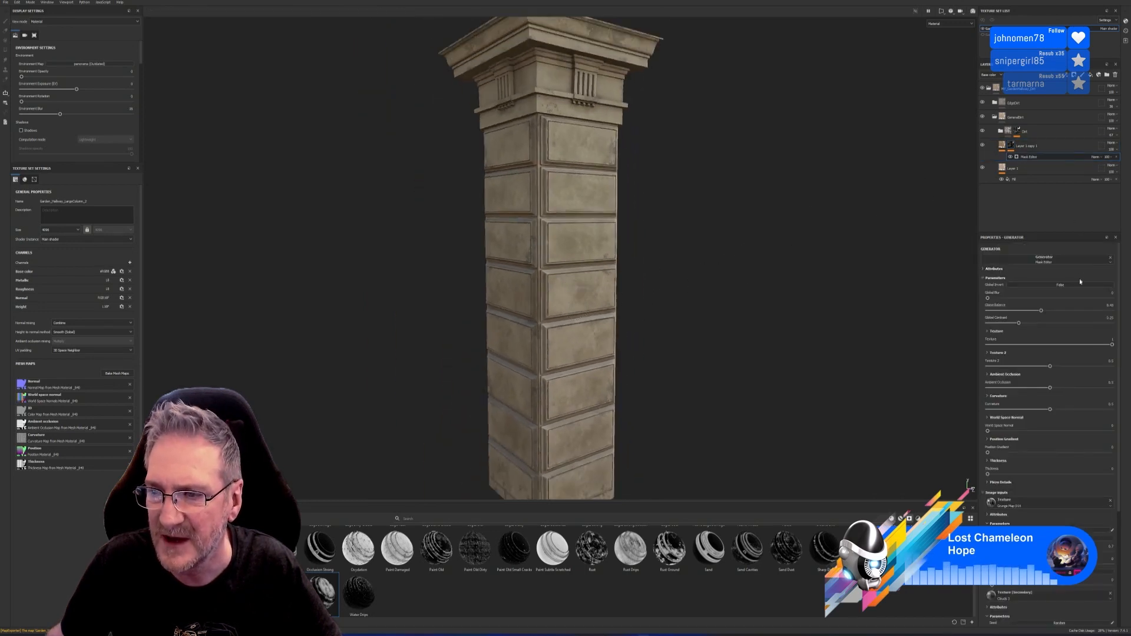
left_click_drag(1041, 311, 1026, 332)
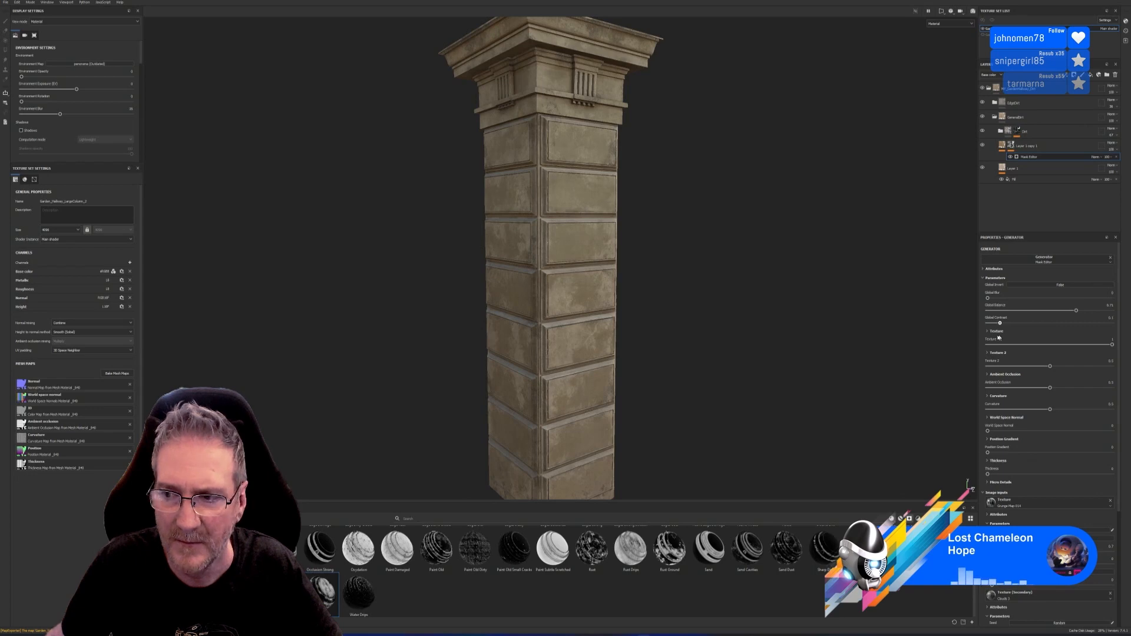
left_click_drag(983, 339, 1053, 339)
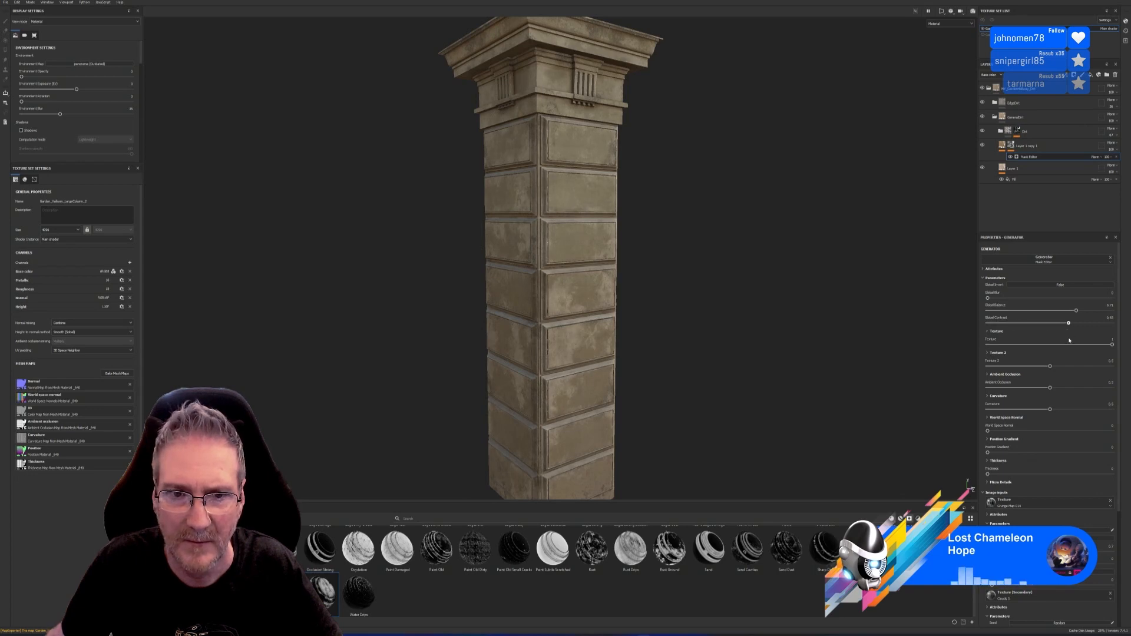
left_click_drag(1015, 344, 1013, 343)
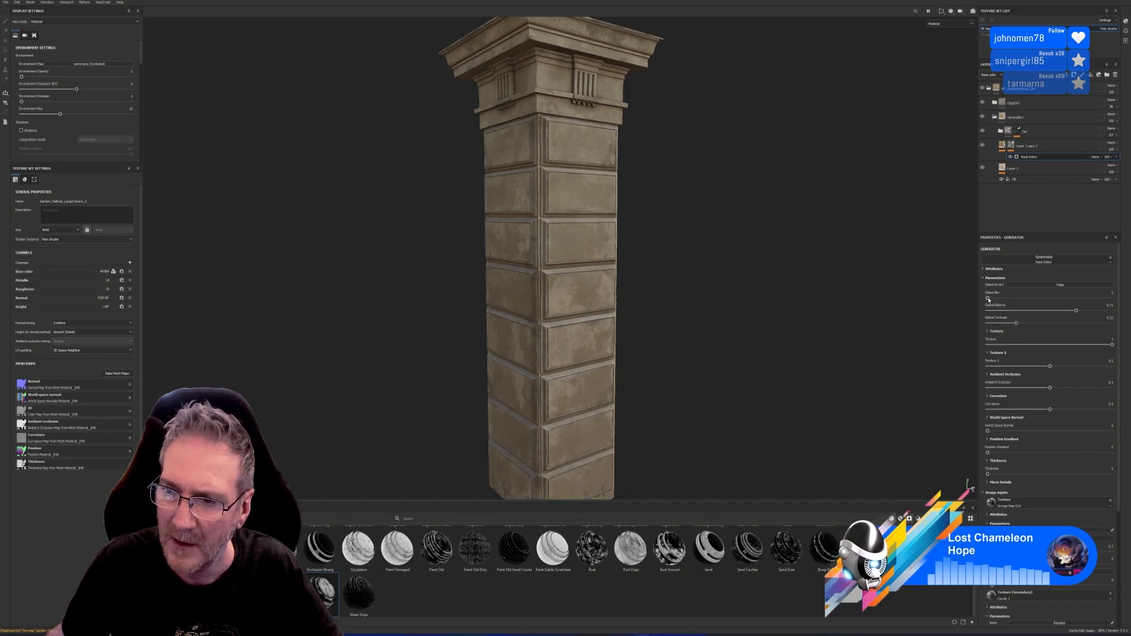
mouse_move(989, 299)
left_mouse_down()
mouse_move(1008, 300)
mouse_move(968, 305)
left_mouse_up()
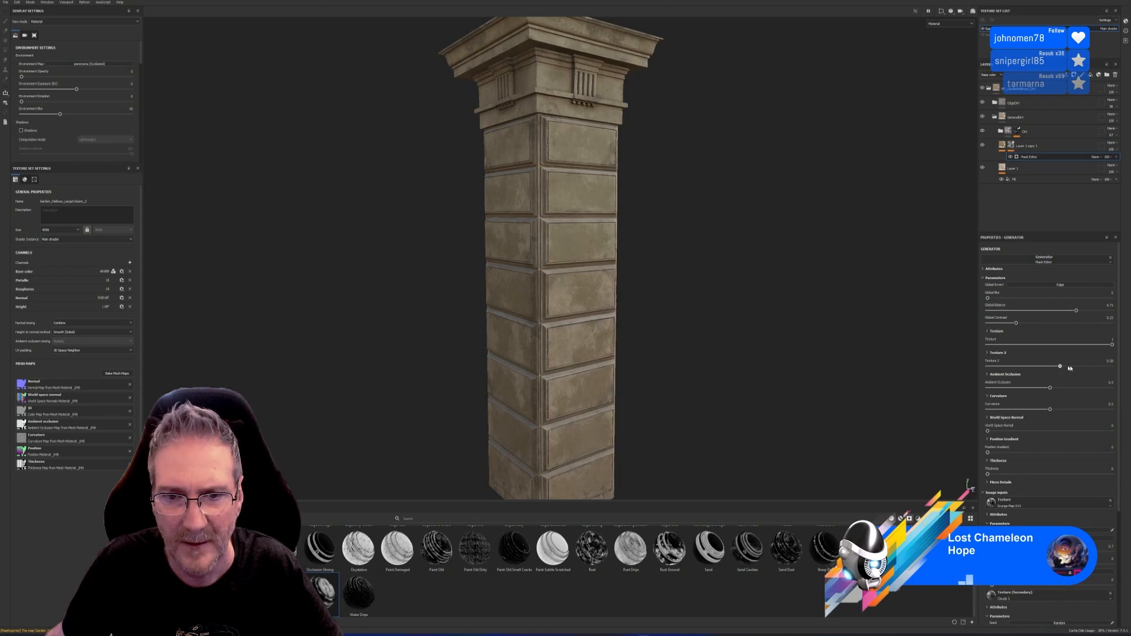
Set the mask's Texture 2 to about 0.3, Ambient Occlusion 0.31, Curvature 0.49, World Space Normal 0.12 and Position Gradient 0.29.
left_click_drag(1071, 368, 1018, 399)
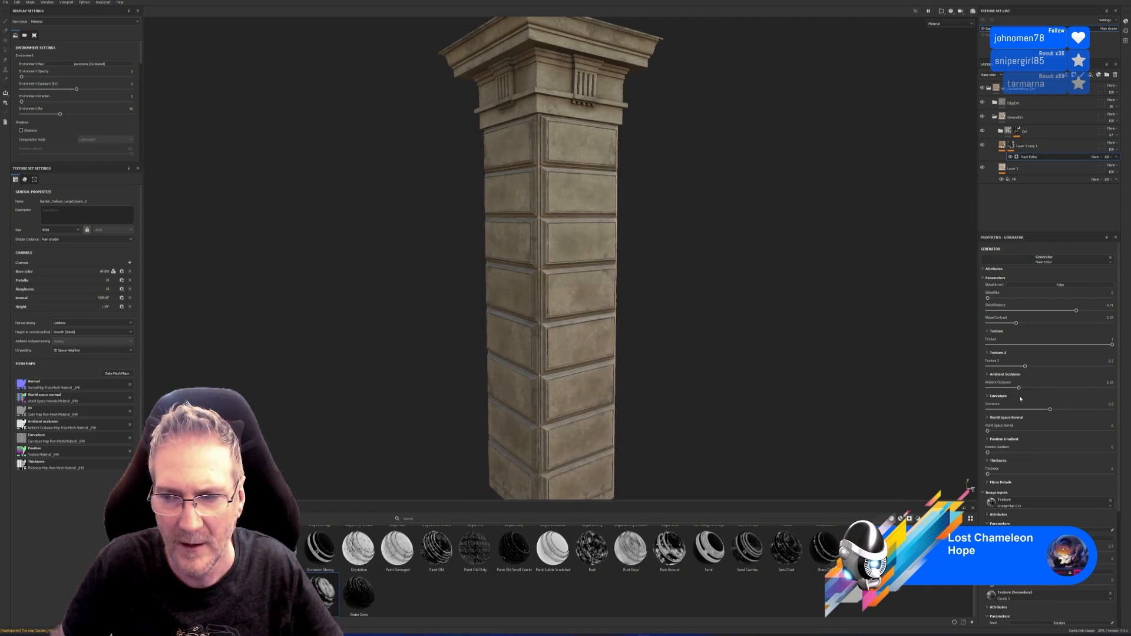
mouse_move(1020, 399)
left_mouse_down()
mouse_move(1077, 389)
mouse_move(1035, 389)
left_mouse_up()
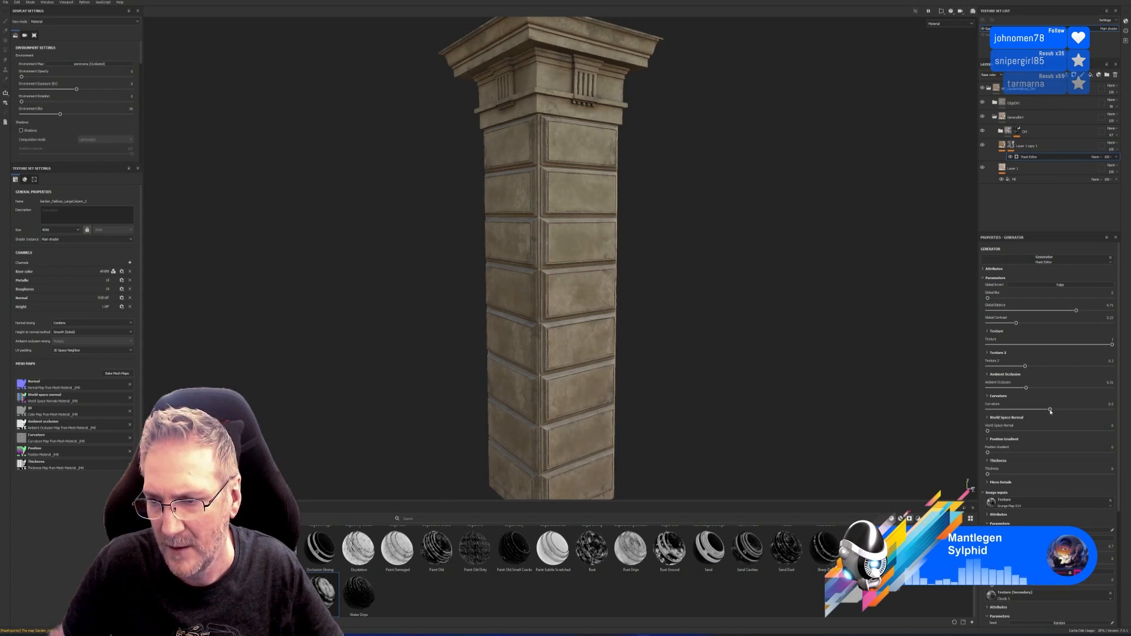
mouse_move(1050, 409)
left_mouse_down()
mouse_move(1105, 410)
mouse_move(1016, 409)
mouse_move(1006, 424)
mouse_move(1031, 425)
left_mouse_up()
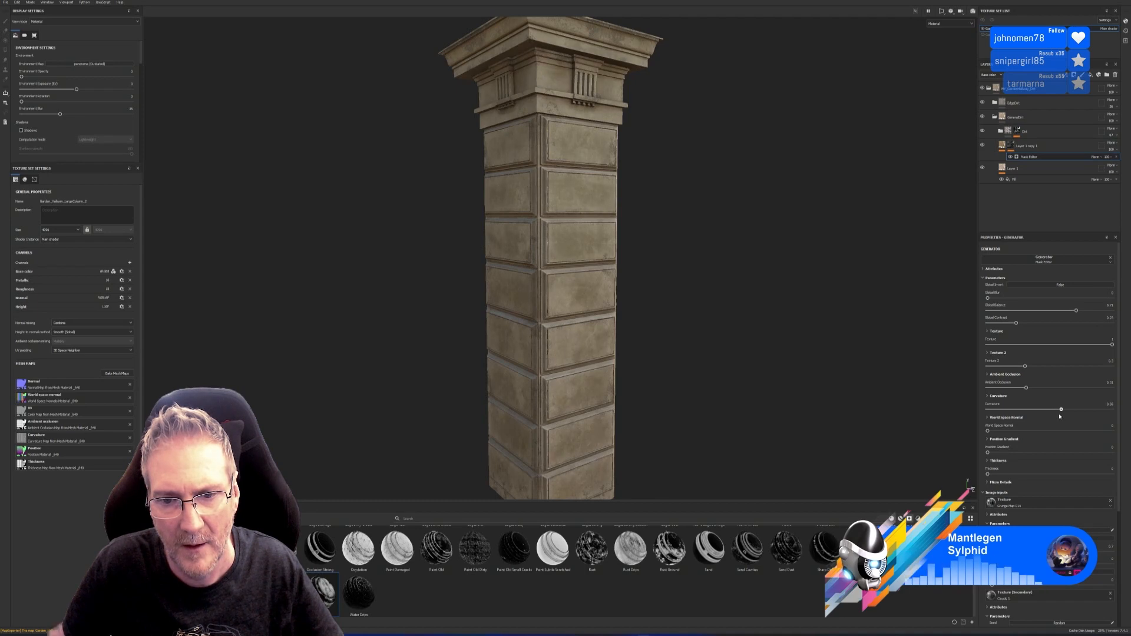
mouse_move(988, 432)
left_mouse_down()
mouse_move(1059, 429)
mouse_move(988, 434)
mouse_move(1004, 432)
mouse_move(1021, 452)
mouse_move(1085, 452)
mouse_move(989, 452)
mouse_move(1024, 454)
left_mouse_up()
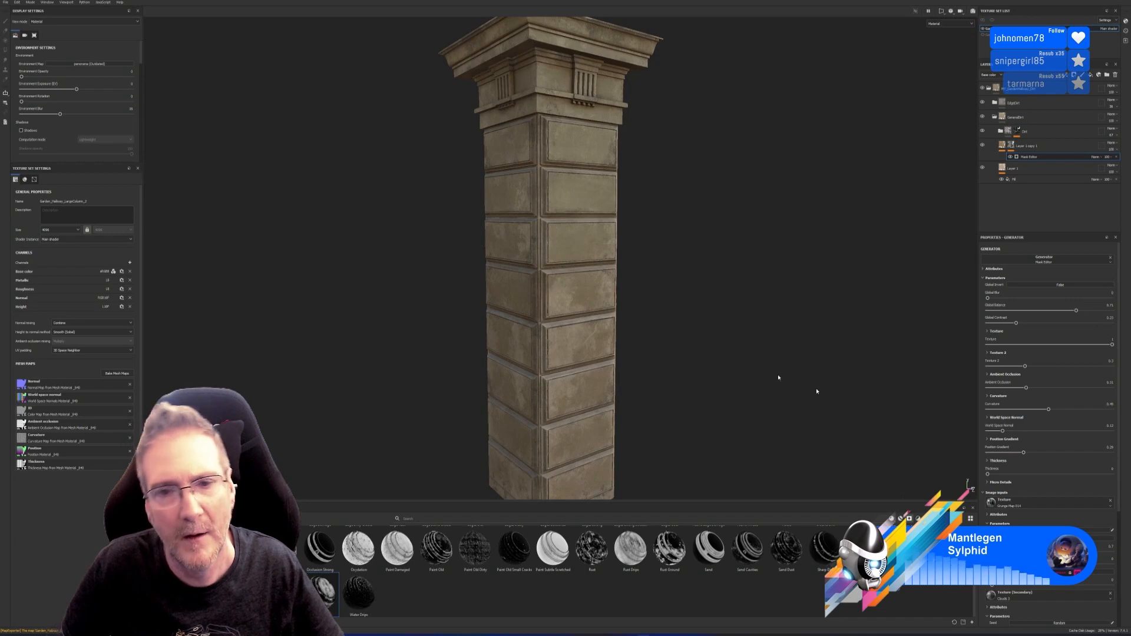
Lower the mask's Curvature to about 0.41 and adjust its Ambient Occlusion to about 0.33.
scroll(702, 343, "down", 3)
left_click_drag(694, 341, 660, 311, "alt")
scroll(631, 327, "up", 3)
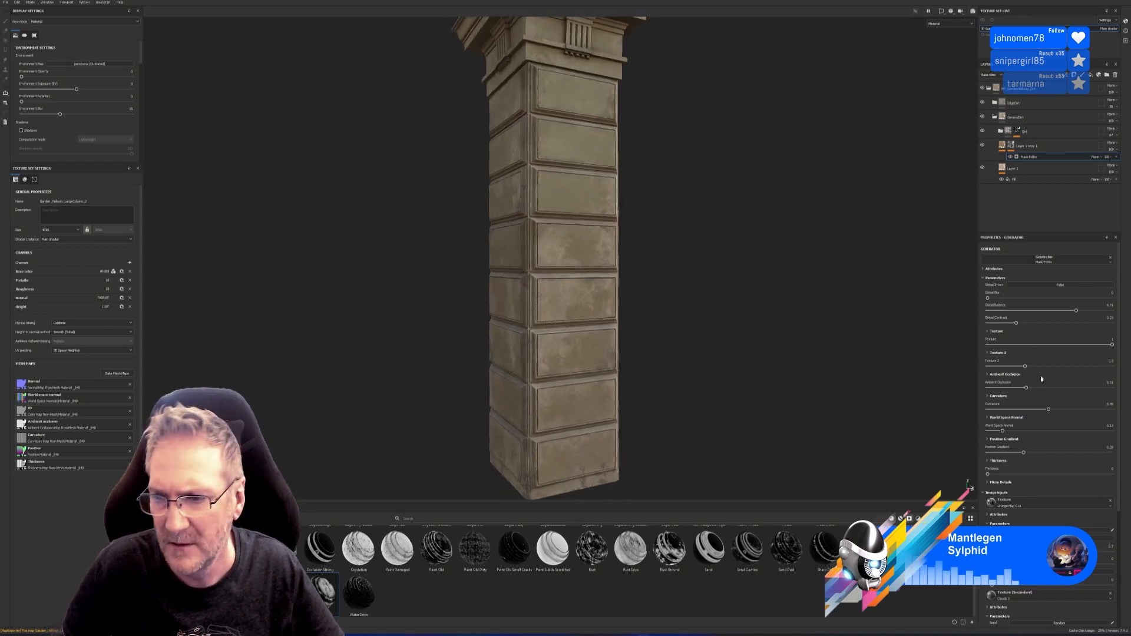
mouse_move(1043, 410)
left_mouse_down()
mouse_move(992, 412)
mouse_move(1099, 411)
mouse_move(1039, 411)
left_mouse_up()
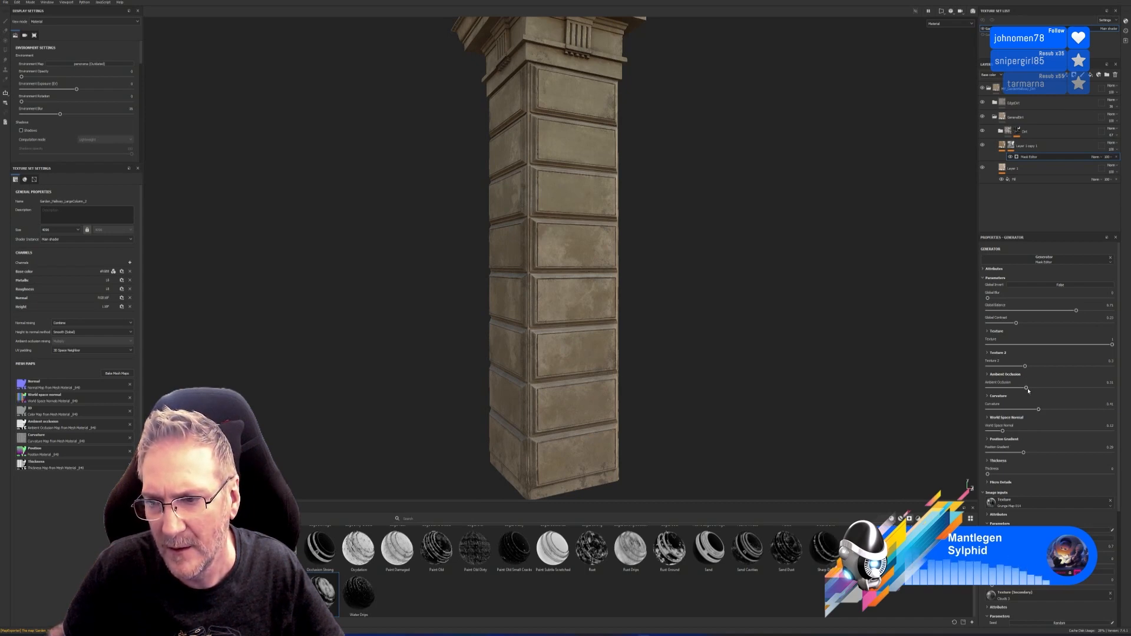
mouse_move(1036, 389)
left_mouse_down()
mouse_move(1089, 389)
mouse_move(1004, 389)
mouse_move(1026, 399)
left_mouse_up()
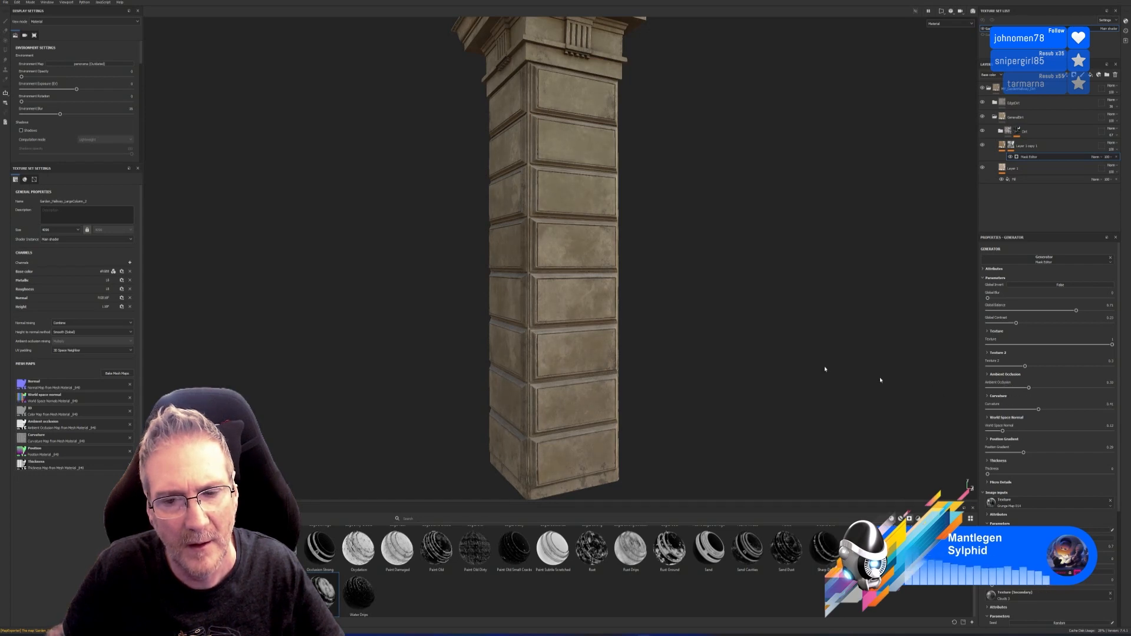
Examine the masked colour variation on the column's blocks and faces, from close up and as a whole.
scroll(675, 350, "down", 3)
left_click_drag(672, 348, 555, 345, "alt")
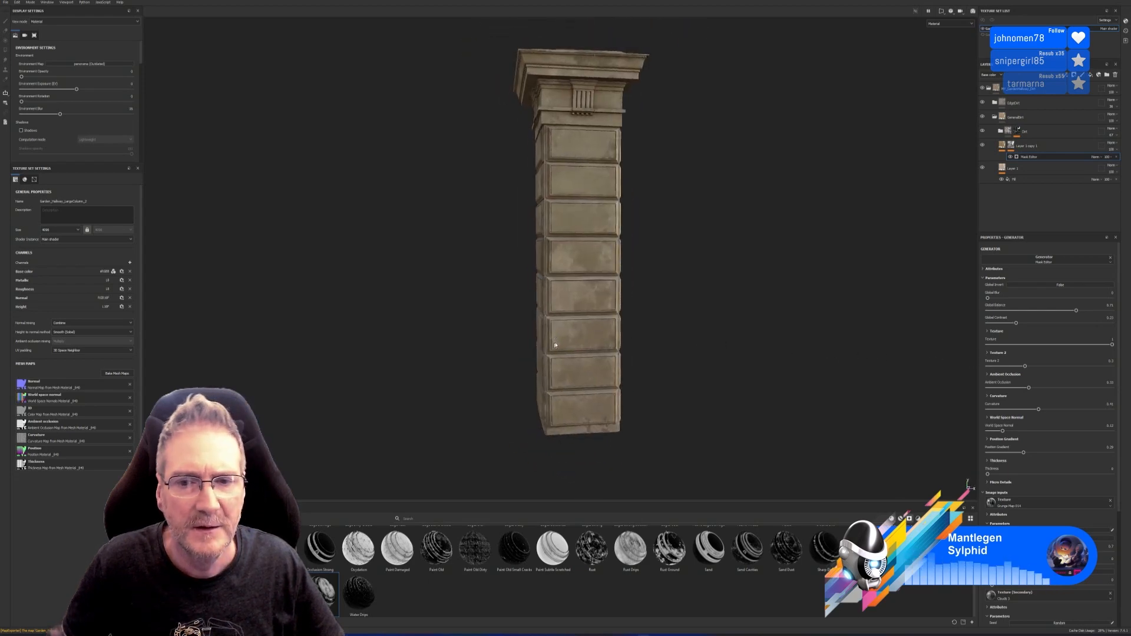
scroll(576, 253, "up", 5)
left_click_drag(578, 247, 625, 303, "alt")
middle_click_drag(623, 304, 617, 327, "alt")
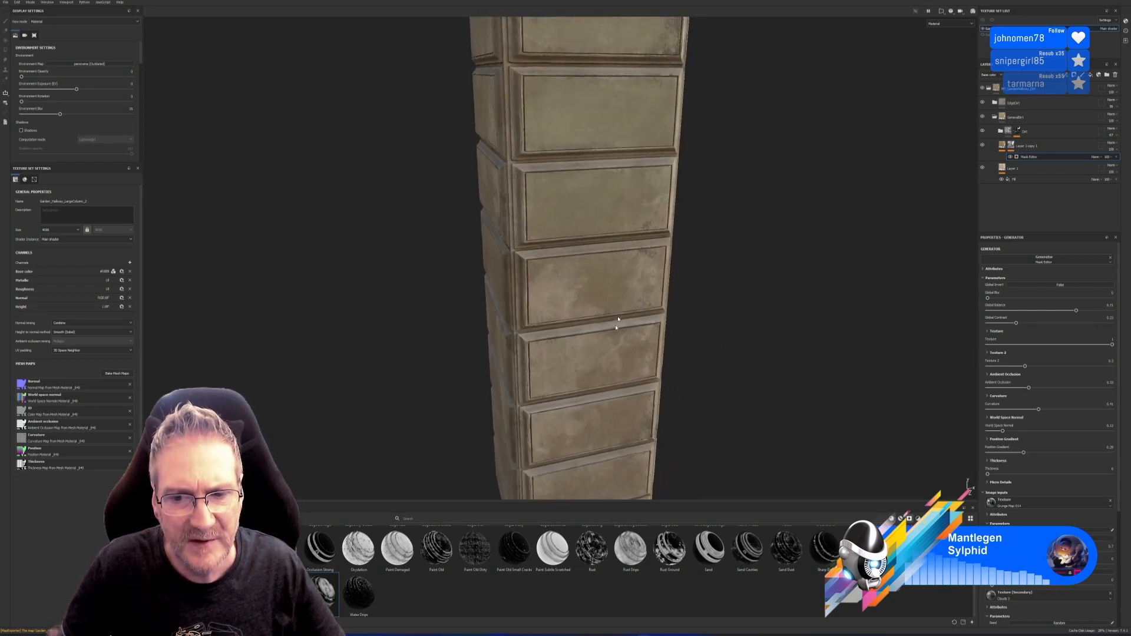
left_click_drag(618, 320, 604, 281, "alt")
middle_click_drag(604, 281, 601, 319, "alt")
left_click_drag(601, 319, 586, 281, "alt")
middle_click_drag(586, 281, 608, 216, "alt")
scroll(582, 316, "down", 5)
left_click_drag(609, 216, 610, 229, "alt")
middle_click_drag(611, 229, 605, 256, "alt")
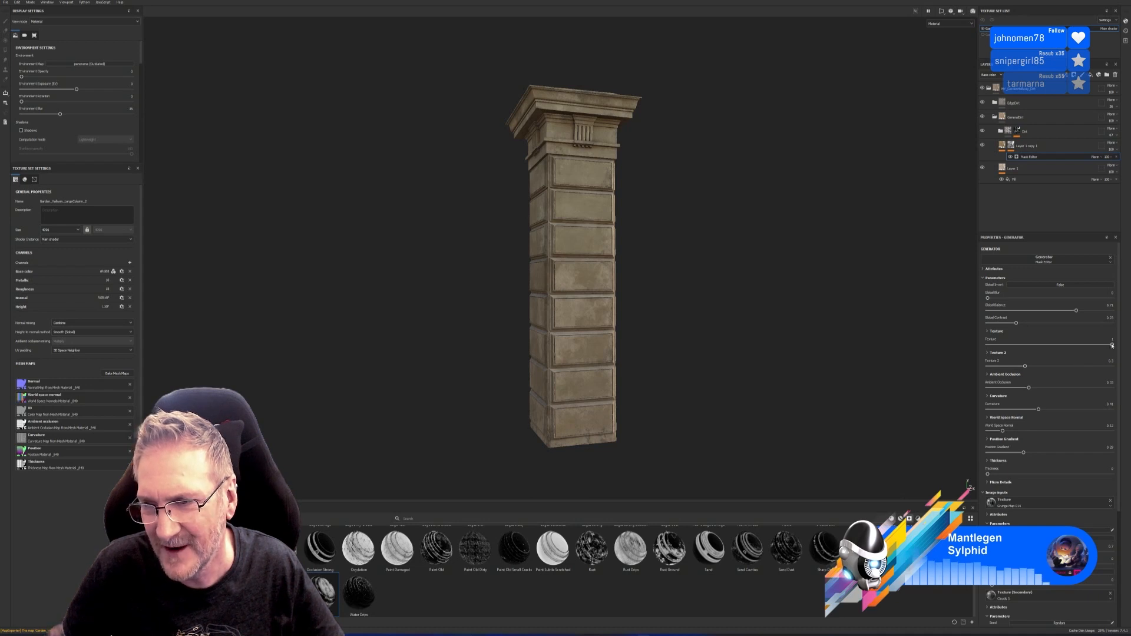
Fine-tune the mask's Ambient Occlusion to about 0.31 and Curvature to about 0.4, keeping Texture at full strength.
mouse_move(1112, 346)
left_mouse_down()
mouse_move(1053, 353)
mouse_move(1113, 350)
left_mouse_up()
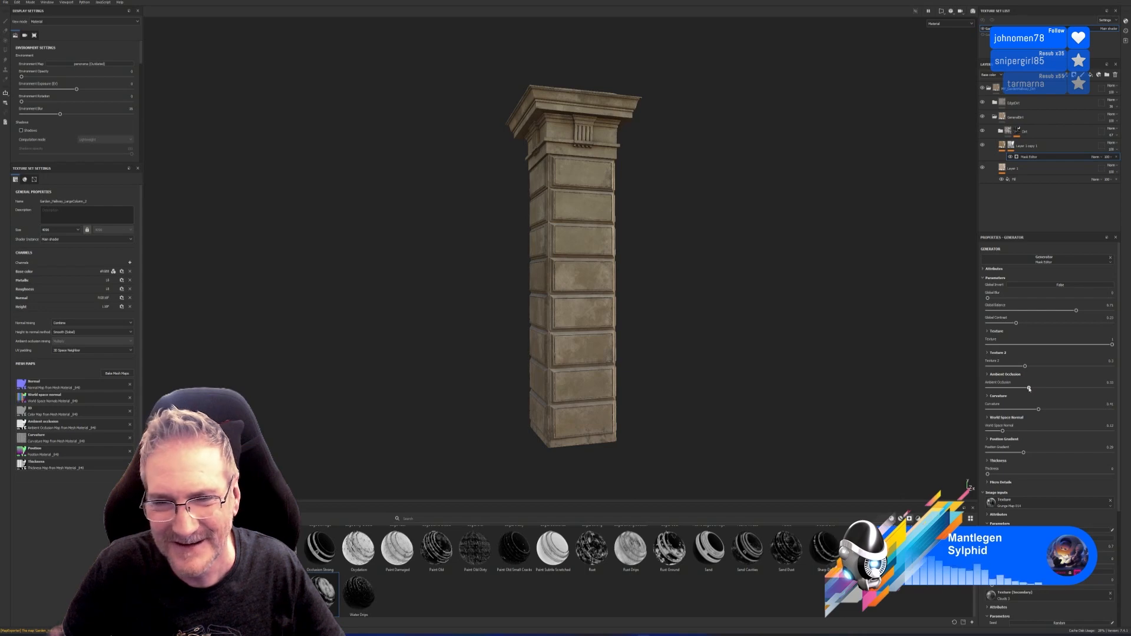
left_click_drag(1030, 389, 1088, 410)
left_click_drag(1088, 409, 1042, 421)
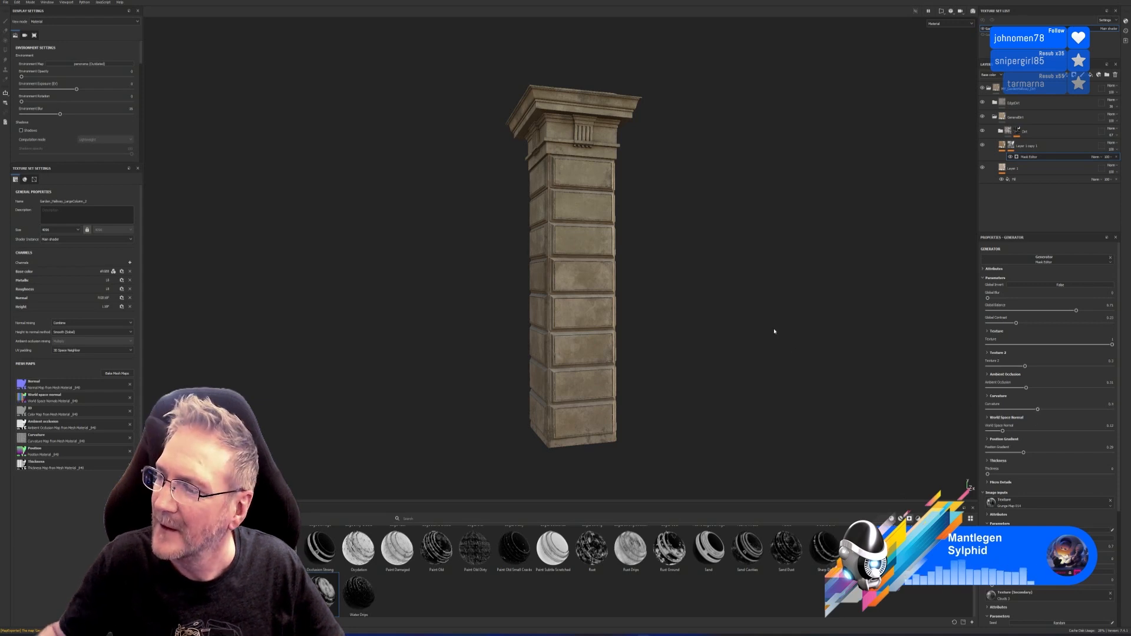
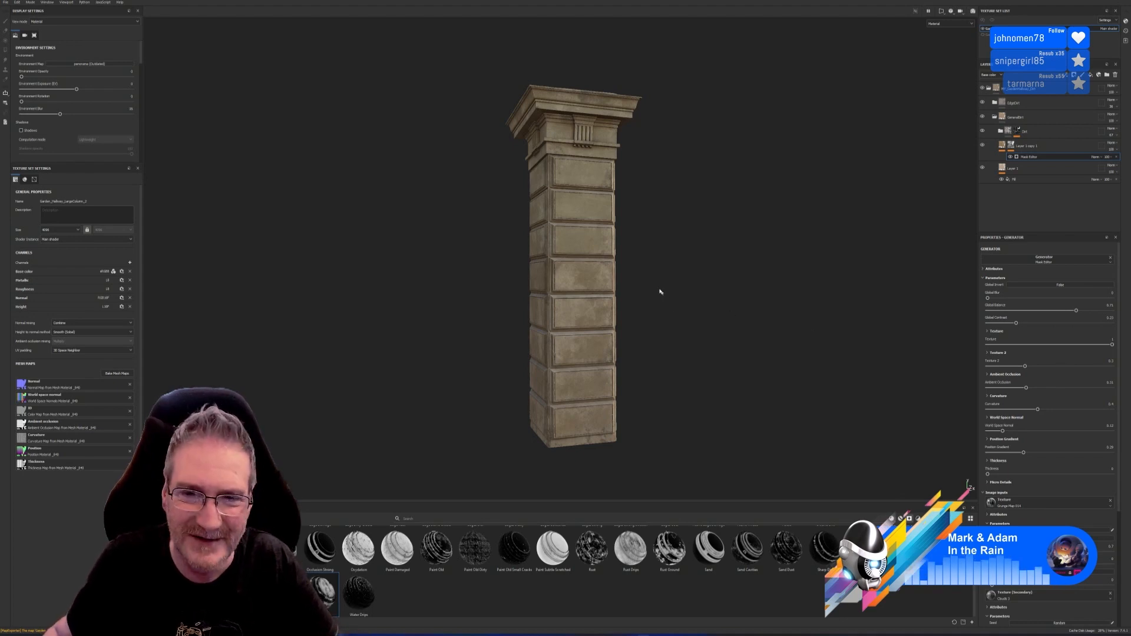
Save the project and export the column's texture set with the existing output directory and PBR Metallic Roughness template.
mouse_move(660, 293)
left_mouse_down("alt")
mouse_move(654, 303)
mouse_move(738, 264)
mouse_move(742, 301)
mouse_move(647, 309)
left_mouse_up("alt")
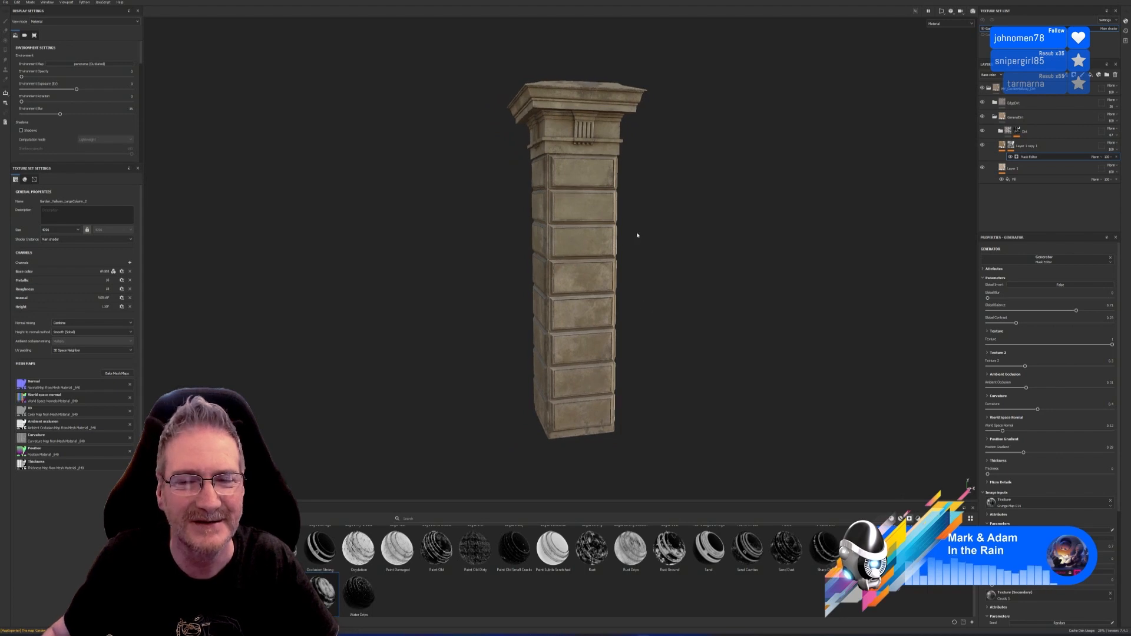
left_click(4, 3)
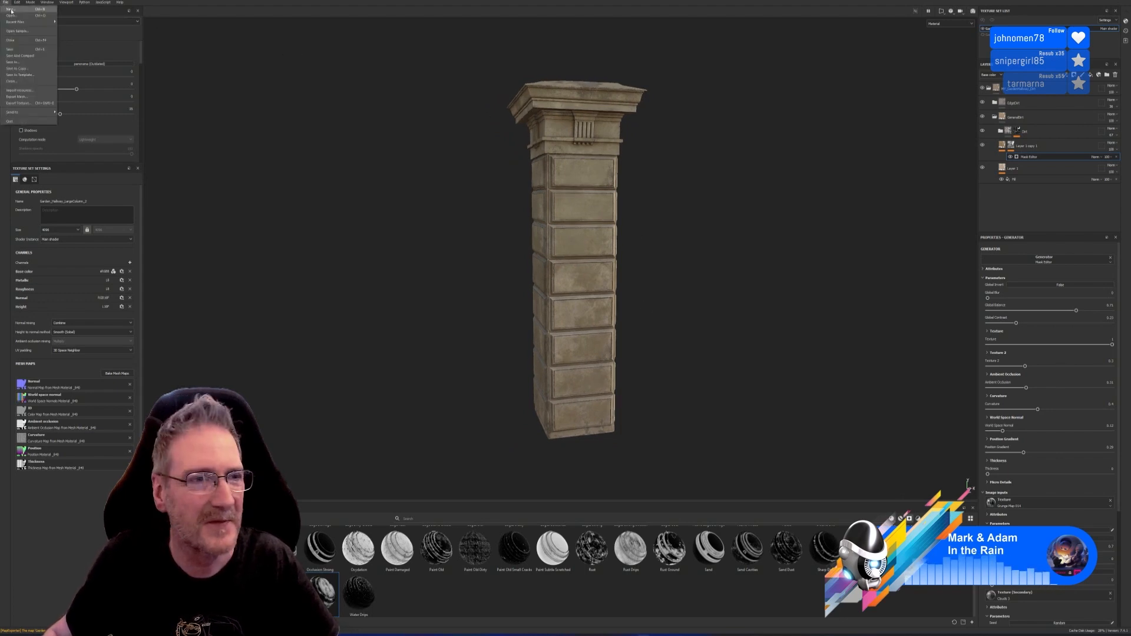
left_click(18, 49)
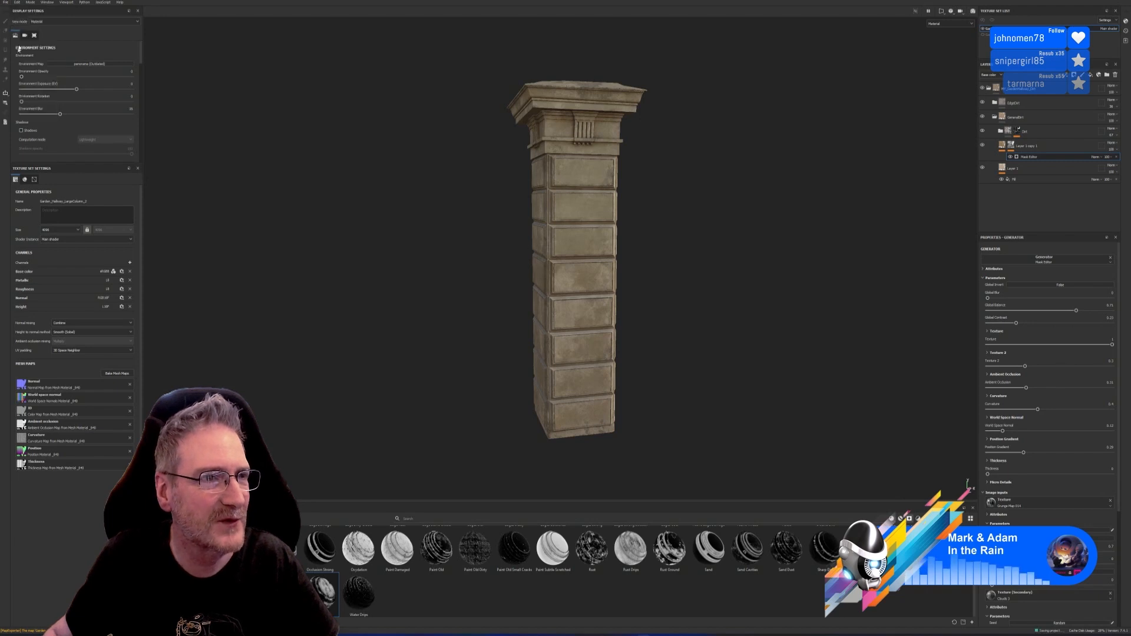
left_click(5, 3)
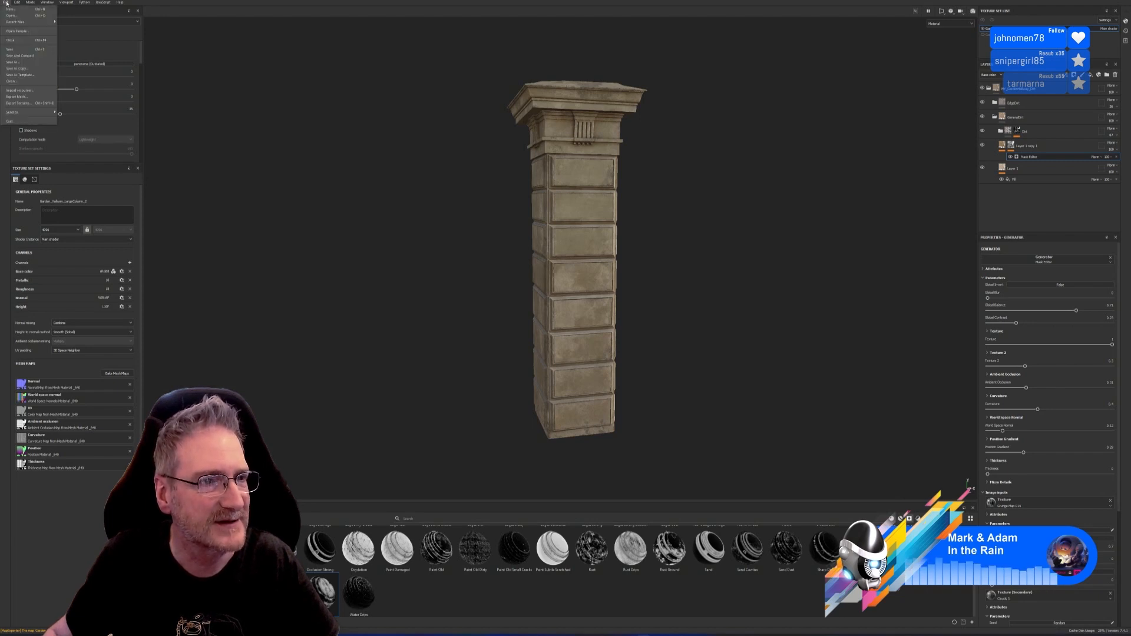
left_click(24, 103)
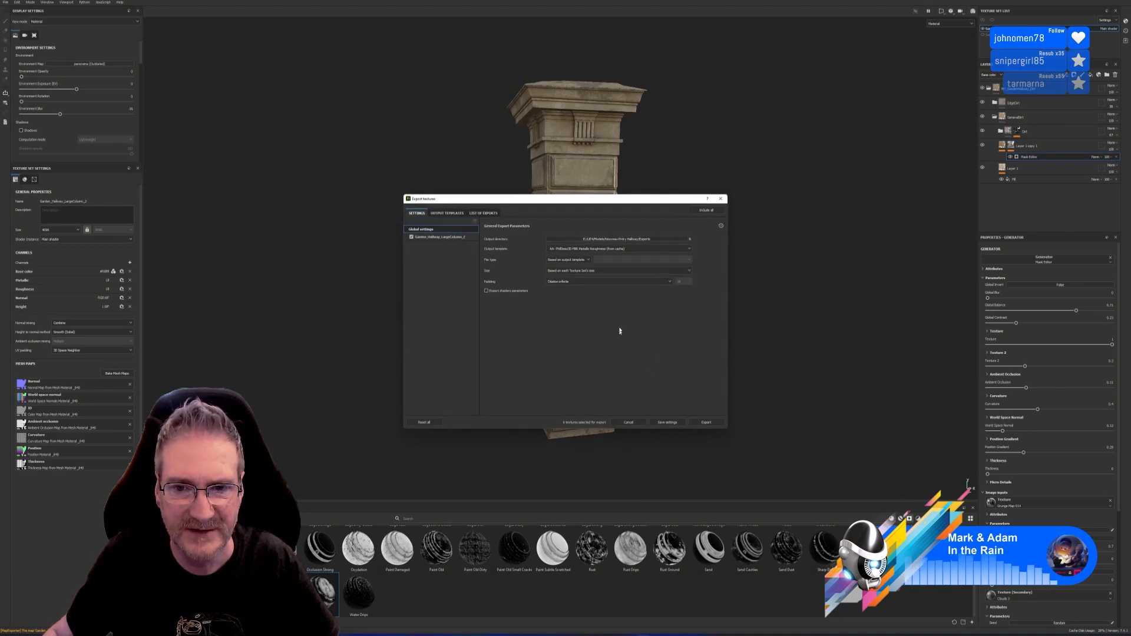
left_click(707, 422)
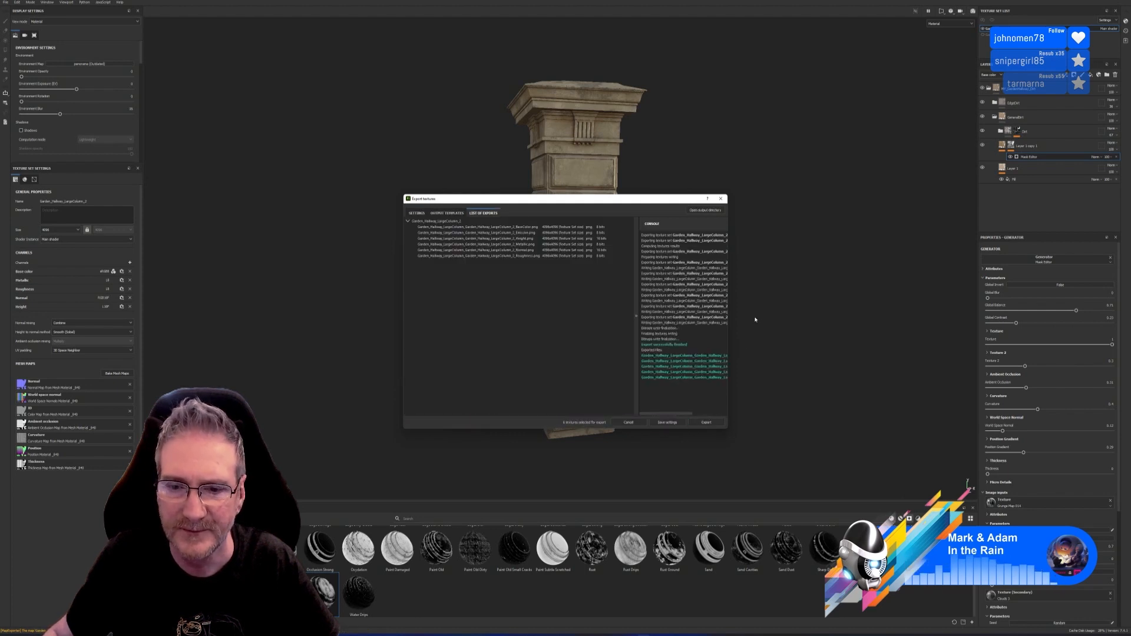
left_click(720, 199)
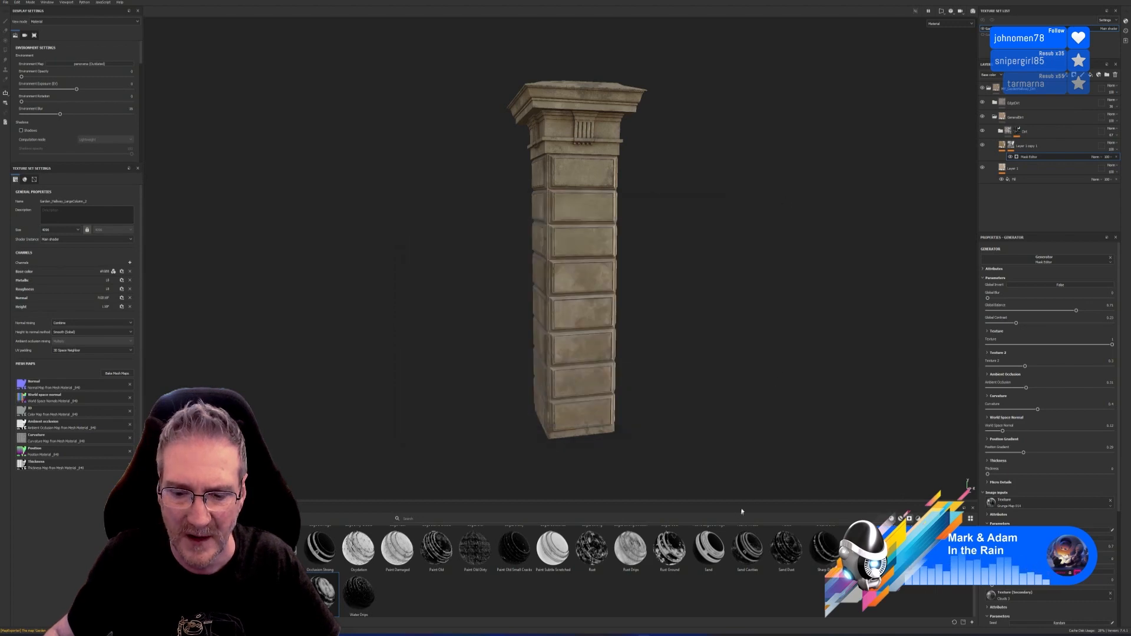
Switch to 3ds Max and examine the retextured large column against the neighbouring hallway walls from several angles.
key("alt+Tab")
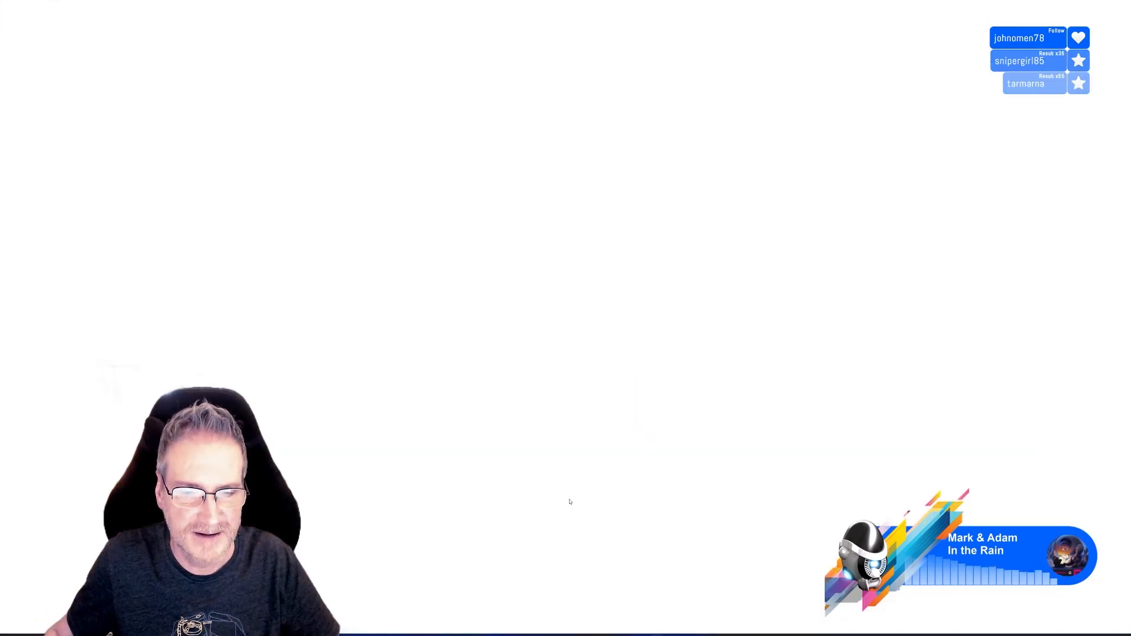
scroll(510, 438, "down", 2)
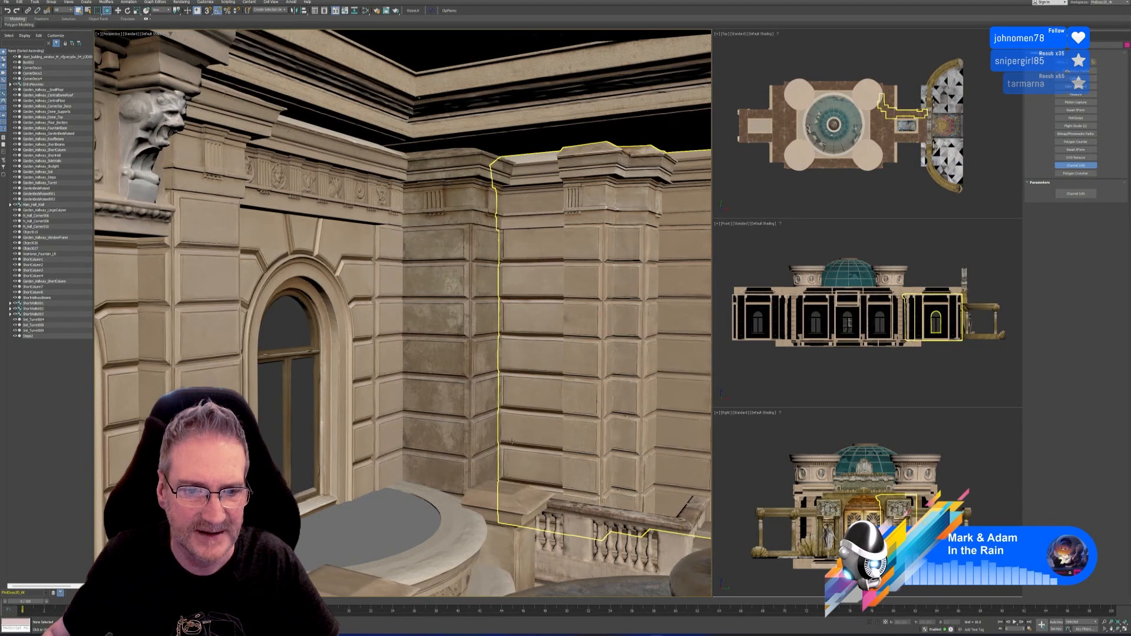
middle_click_drag(531, 472, 592, 533)
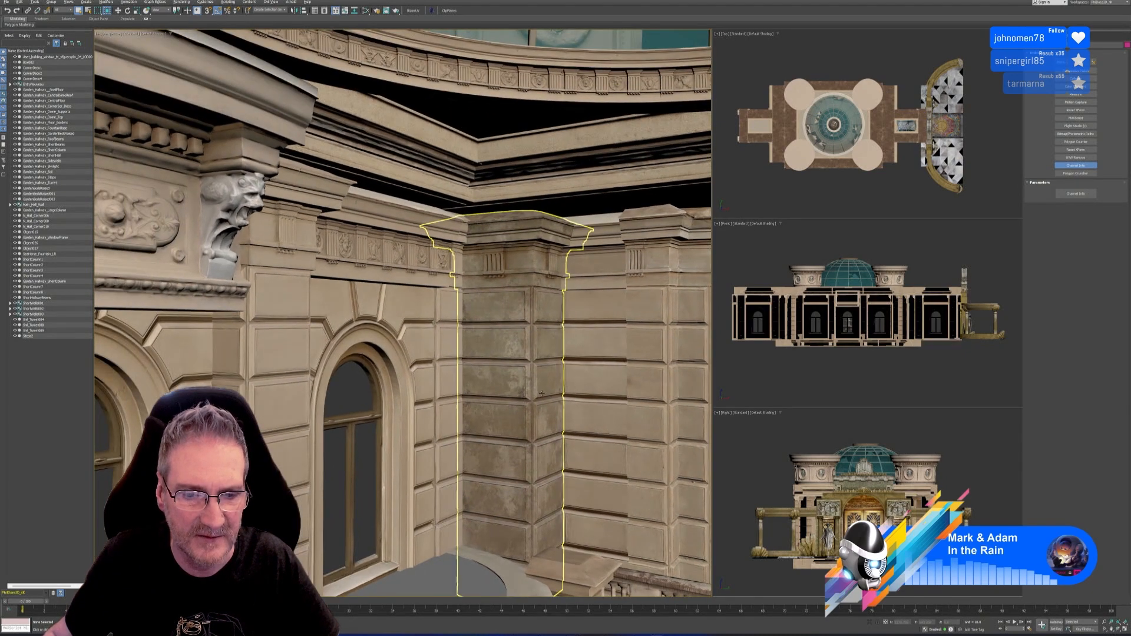
left_click(531, 451)
middle_click_drag(617, 436, 539, 369)
middle_click_drag(474, 427, 532, 456, "alt")
scroll(408, 351, "up", 3)
middle_click_drag(505, 509, 543, 448, "alt")
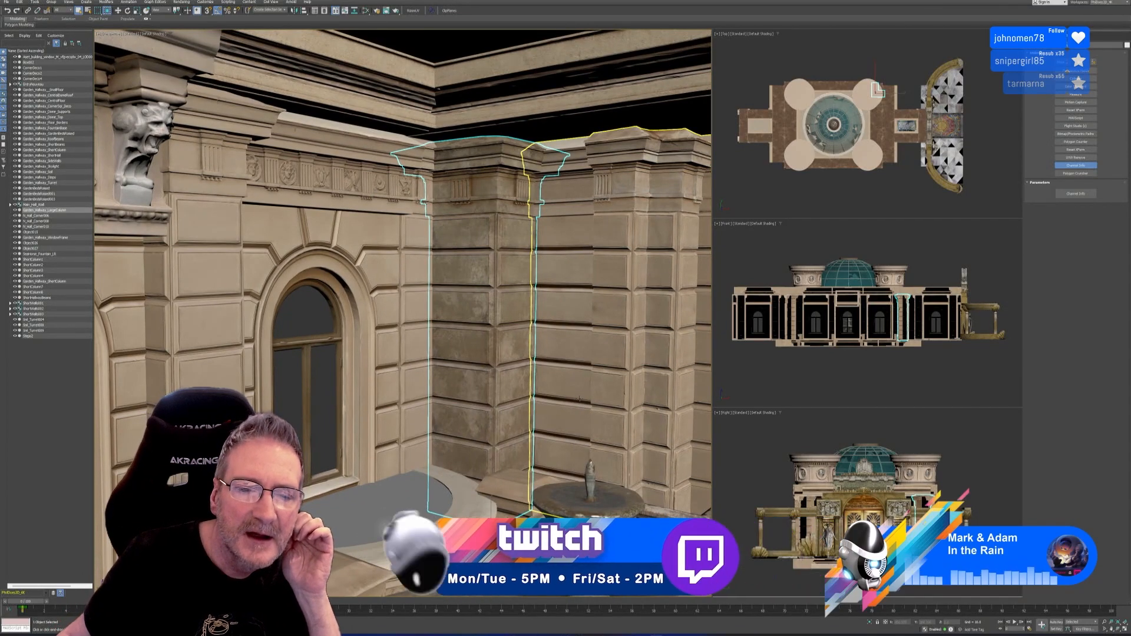
middle_click_drag(577, 416, 552, 486, "alt")
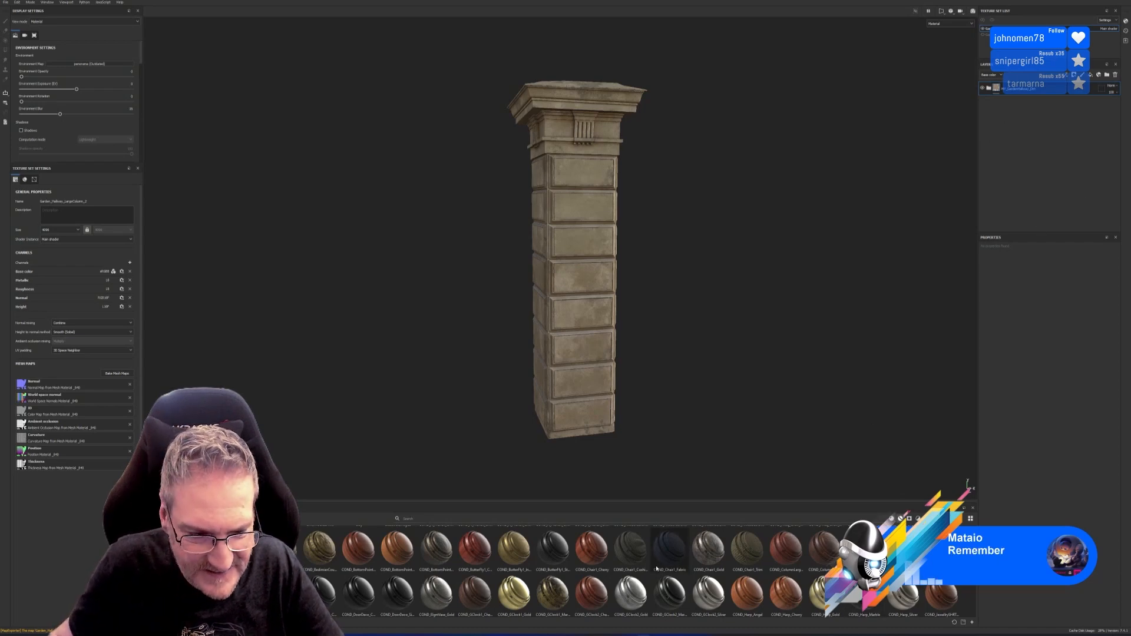
scroll(659, 577, "down", 3)
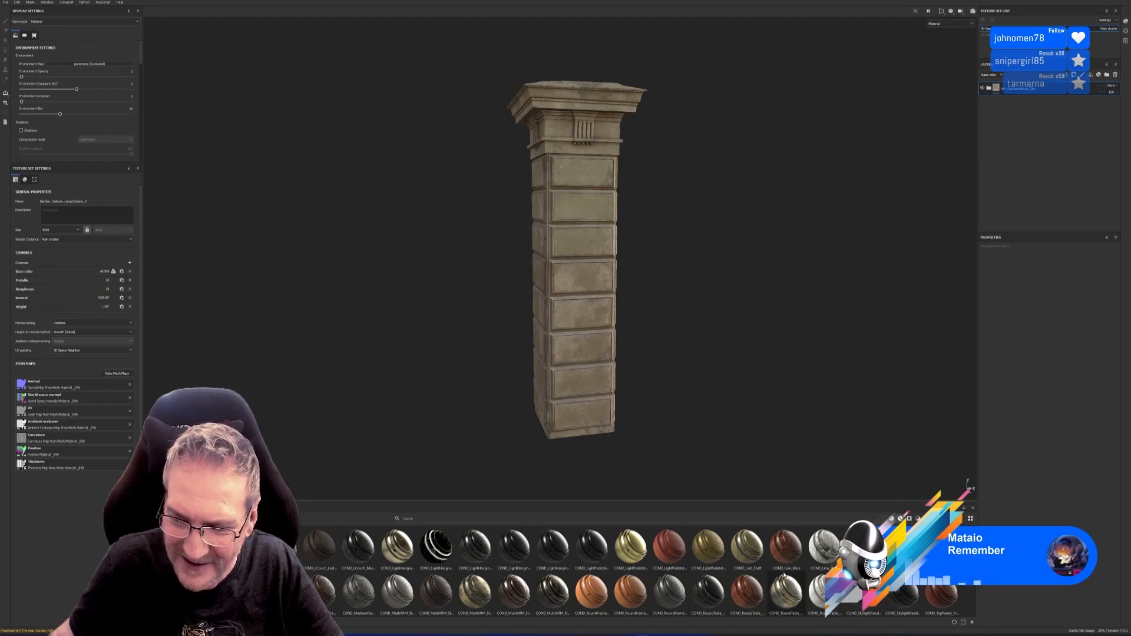
scroll(784, 576, "down", 3)
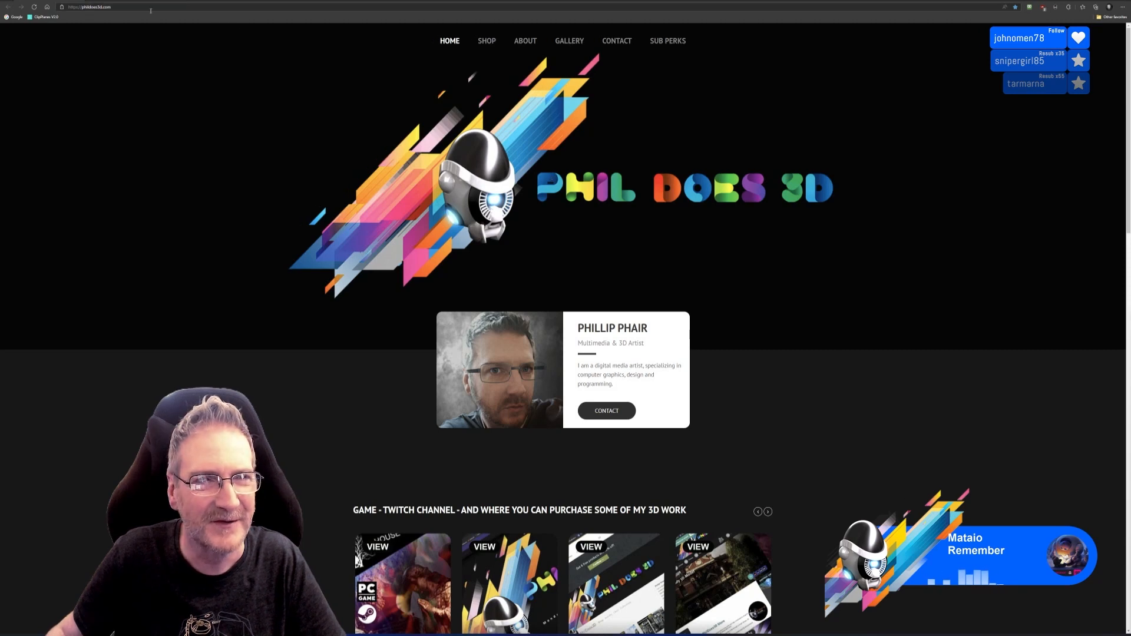
Open the copied Discord image link in the web browser.
left_click(151, 8)
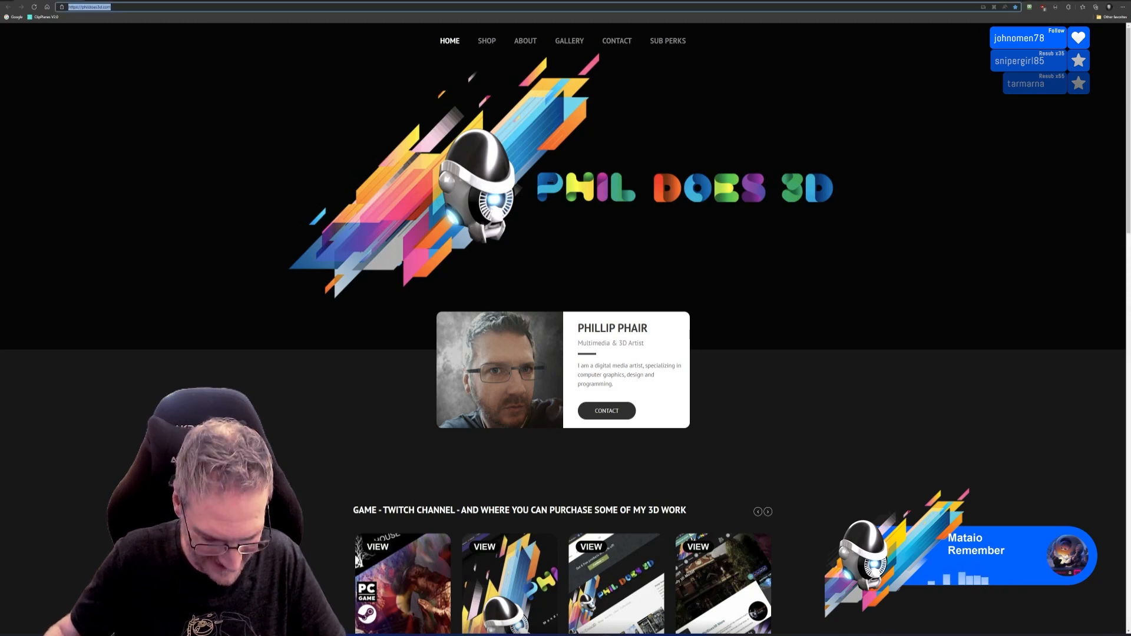
key("ctrl+v")
key("Return")
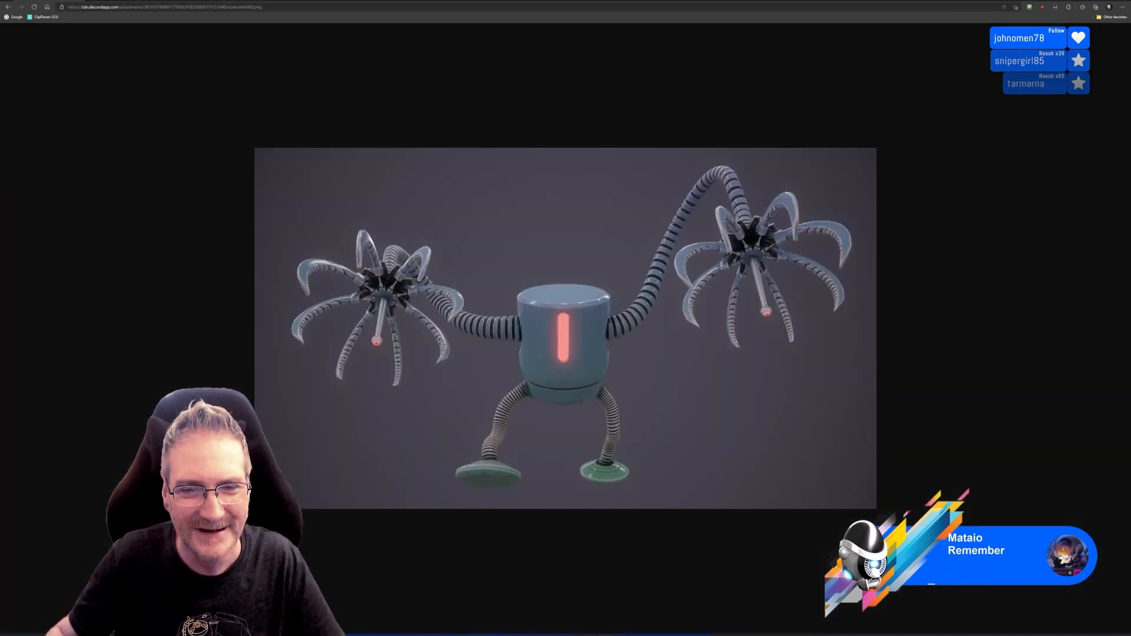
Examine the shared arena render's arches, stairways and colonnades up close and as a whole, and return to 3ds Max.
scroll(464, 277, "up", 3, "ctrl")
scroll(464, 277, "up", 1, "ctrl")
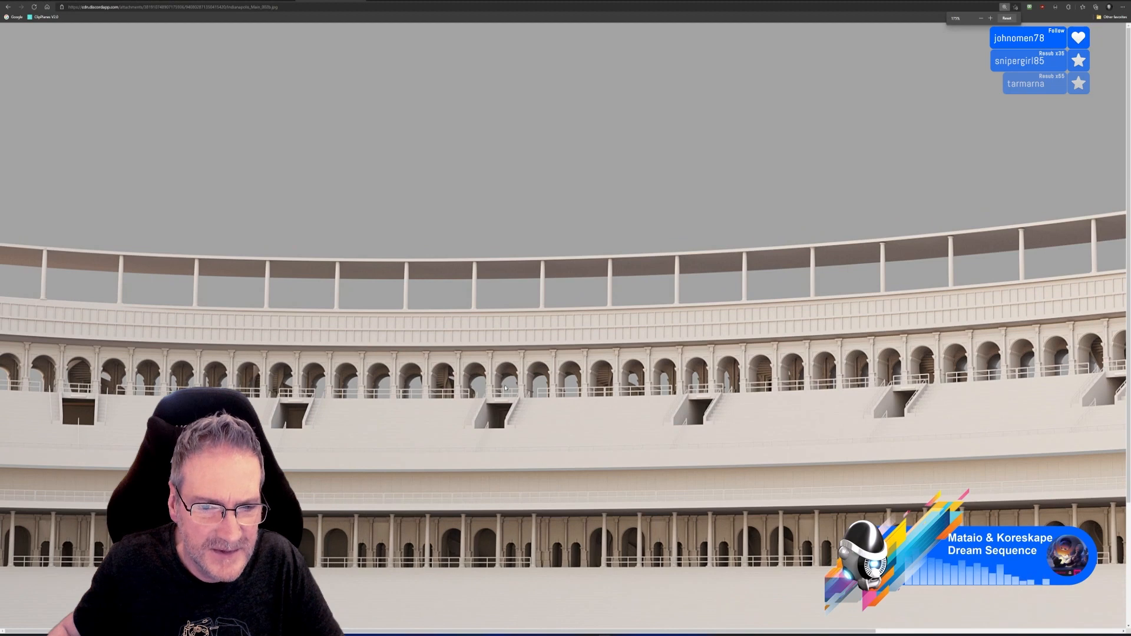
scroll(553, 414, "up", 1, "ctrl")
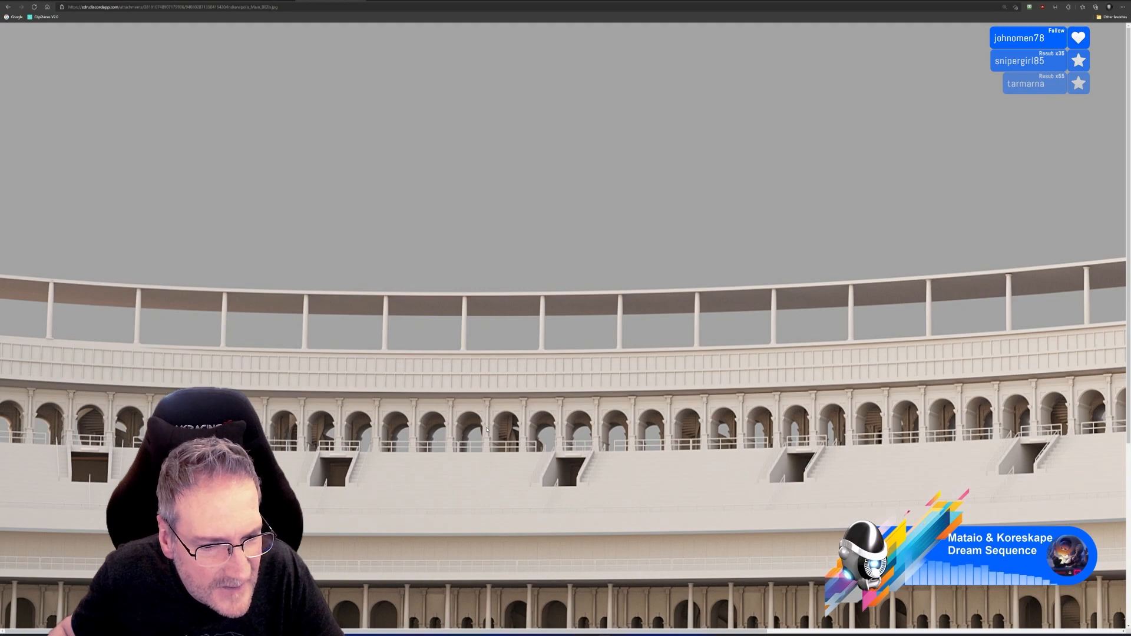
scroll(487, 431, "down", 3)
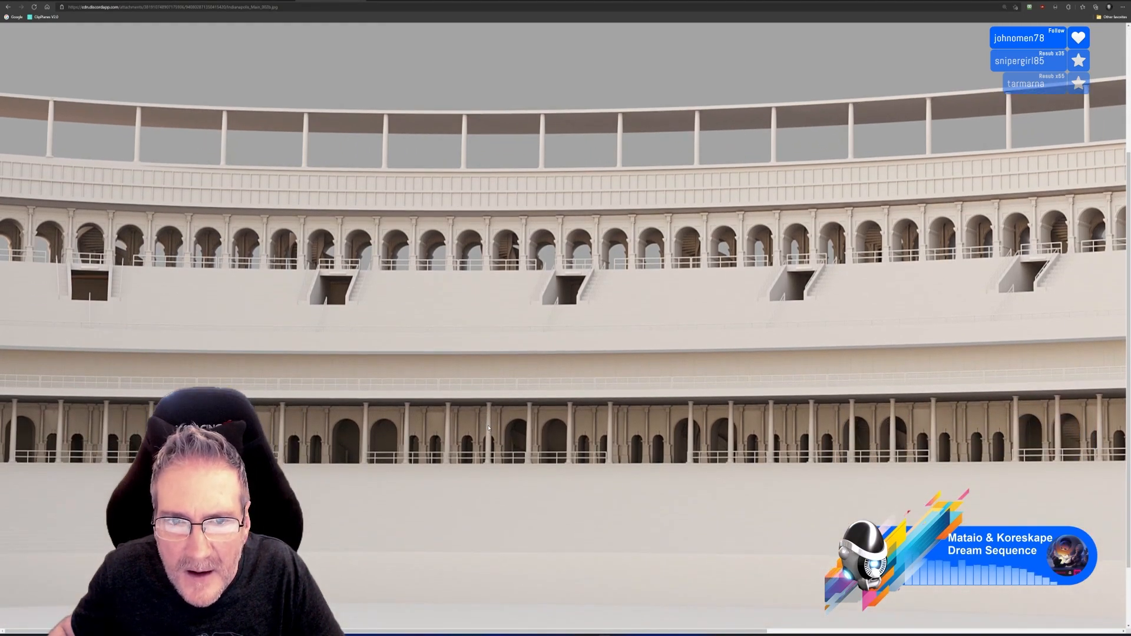
scroll(488, 429, "down", 2, "ctrl")
scroll(489, 428, "down", 1, "ctrl")
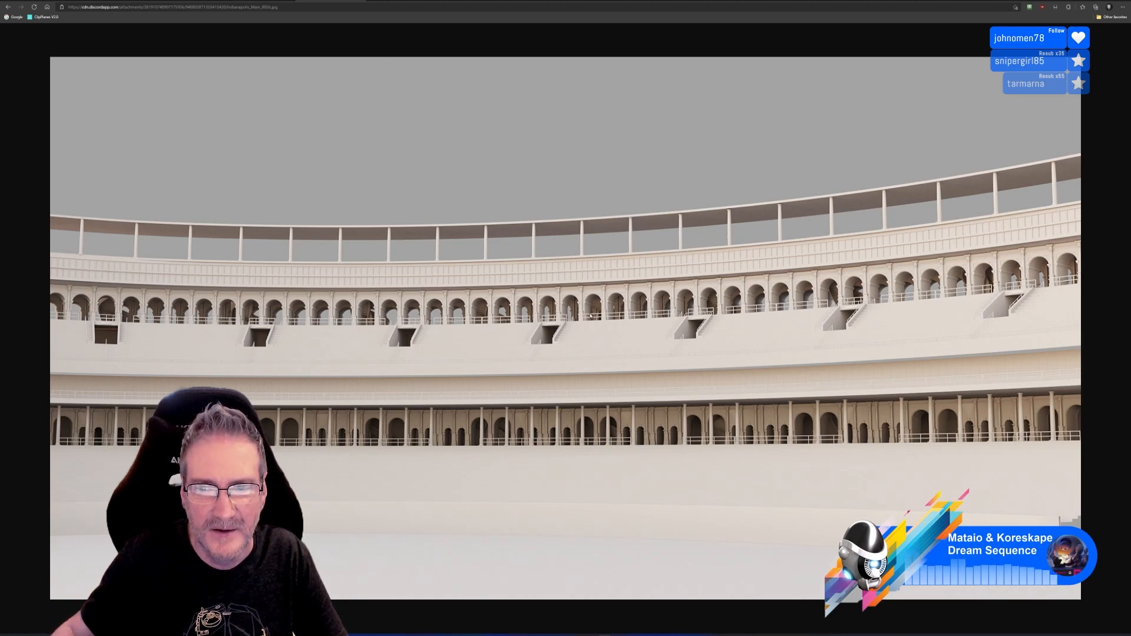
scroll(591, 316, "up", 2, "ctrl")
scroll(699, 437, "up", 1, "ctrl")
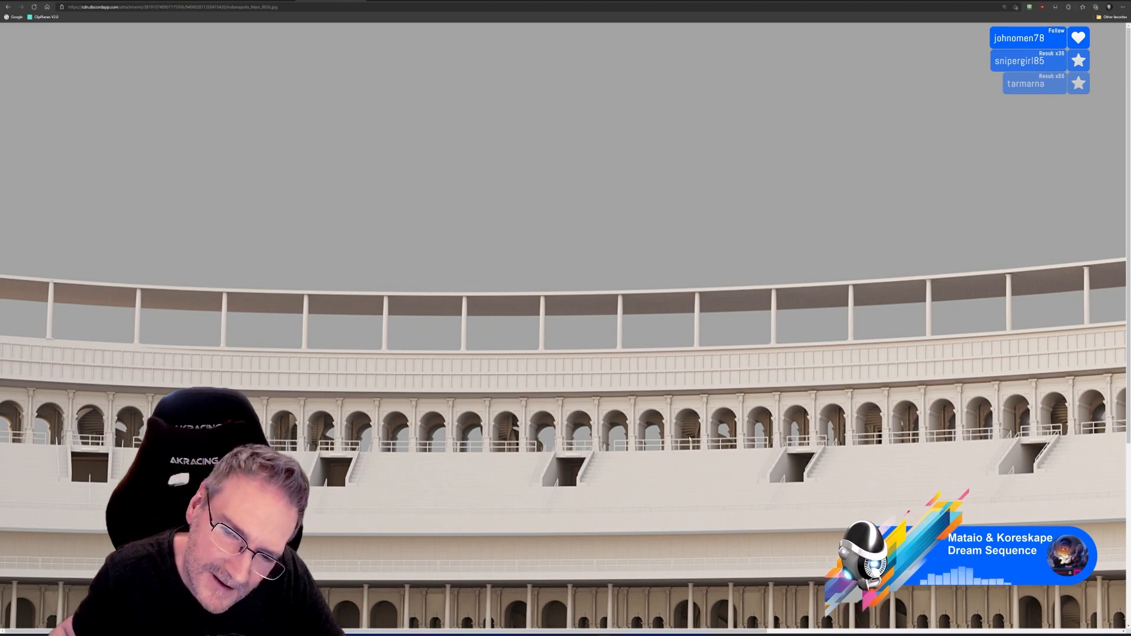
scroll(703, 425, "down", 2, "ctrl")
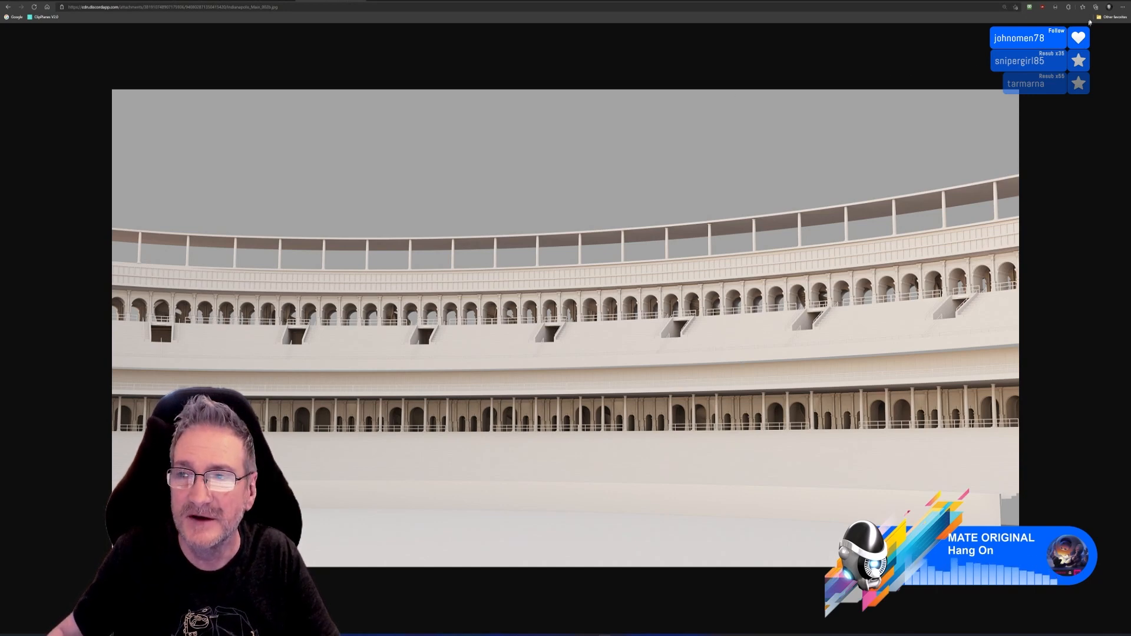
left_click(1099, 1)
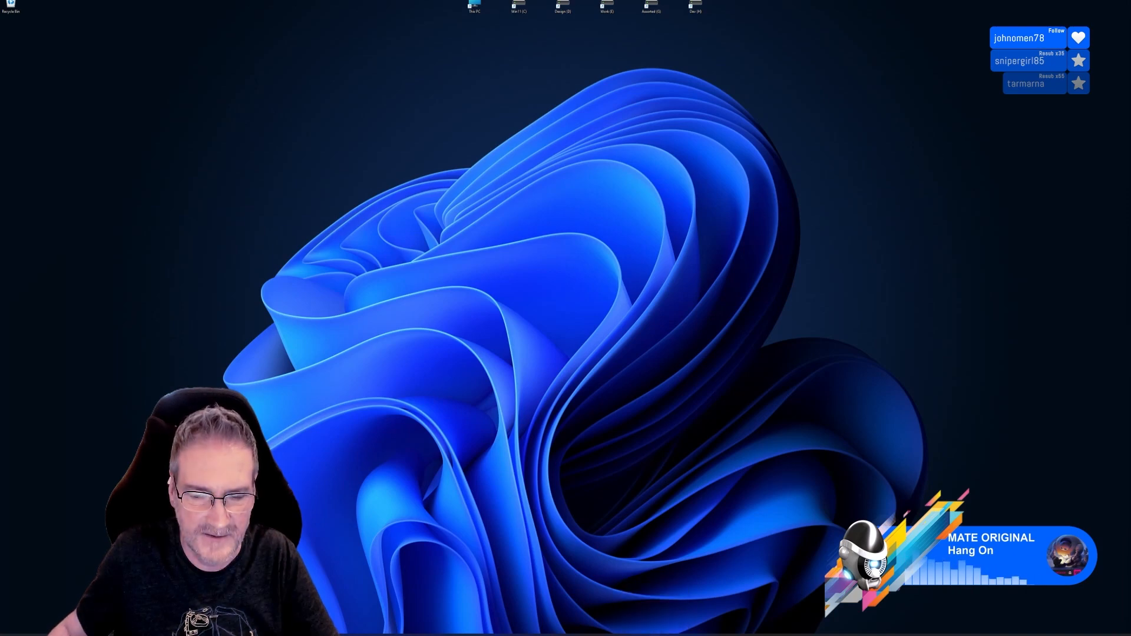
left_click(656, 635)
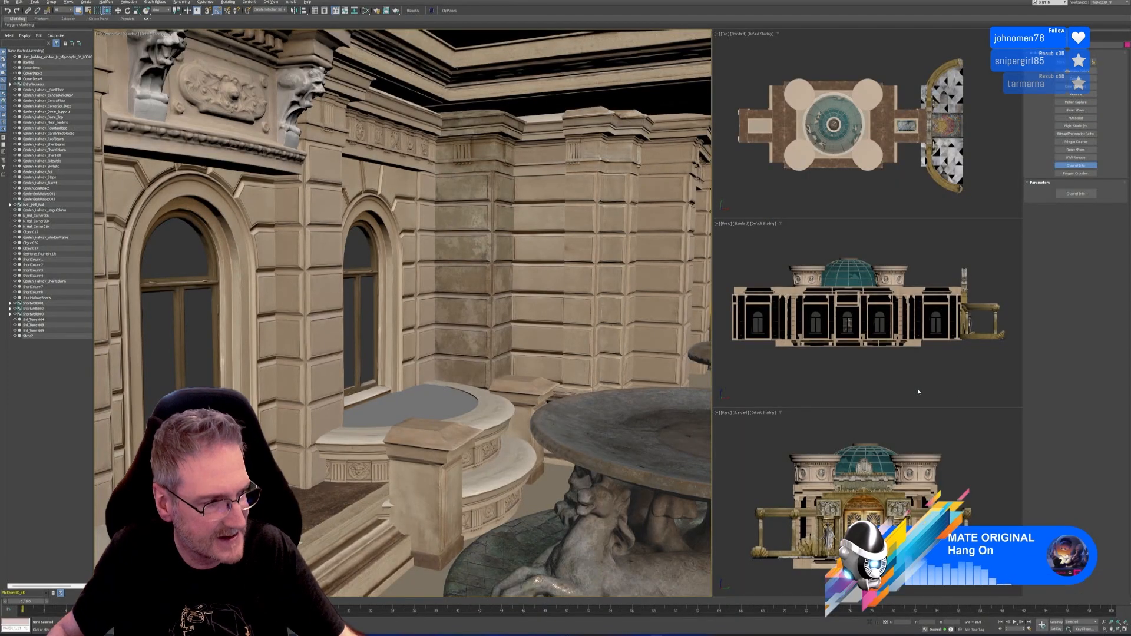